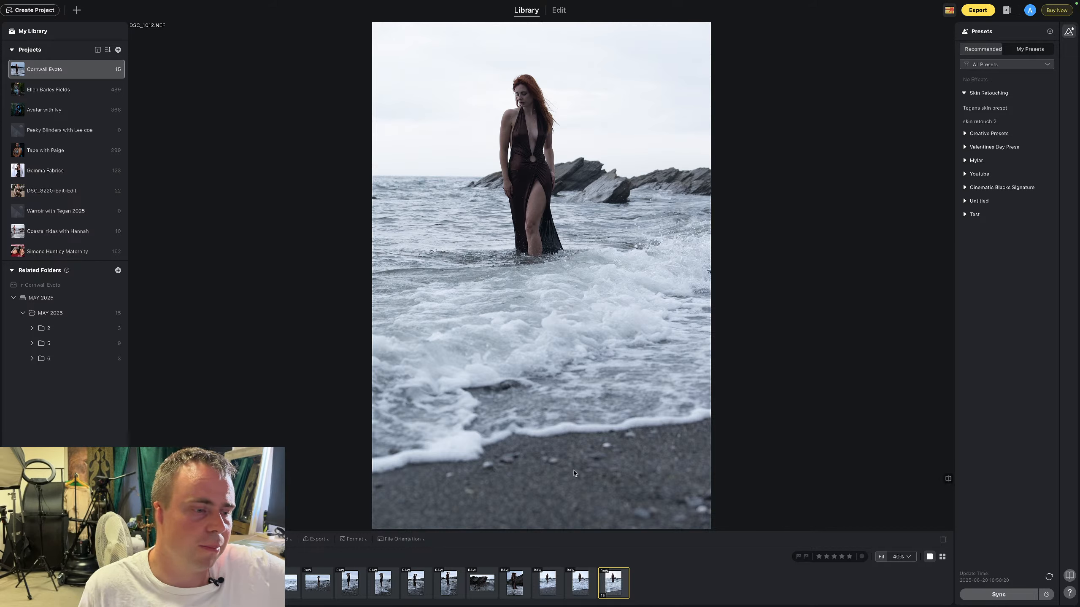
Examine the raw coastal photos in the Cornwall Evoto project one by one, finishing on DSC_1007.NEF
{"action": "left_click", "coordinate": [577, 583]}
{"action": "left_click", "coordinate": [558, 585]}
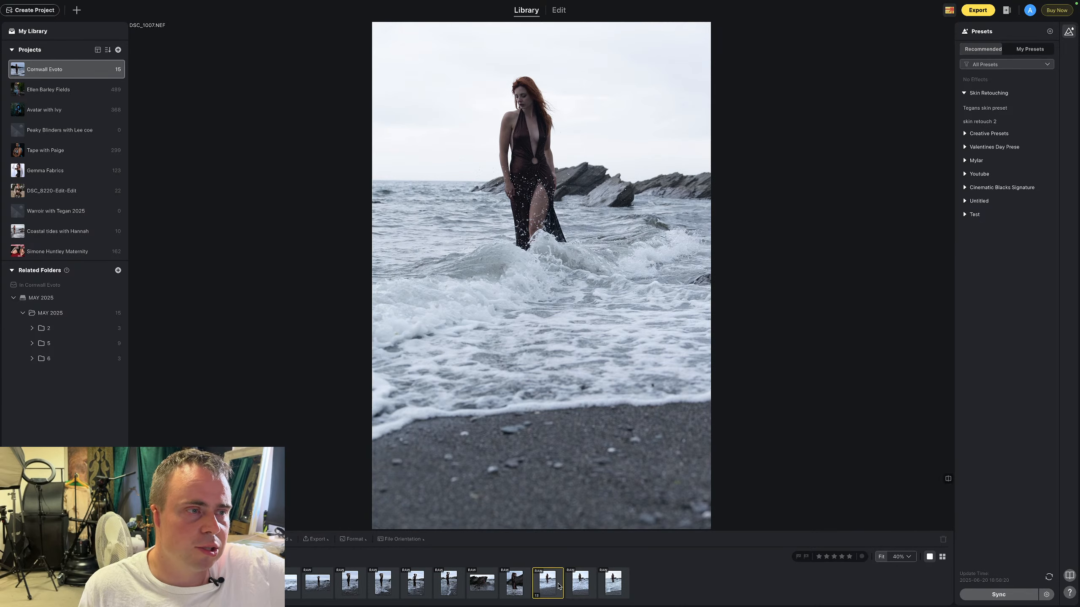
{"action": "left_click", "coordinate": [515, 581]}
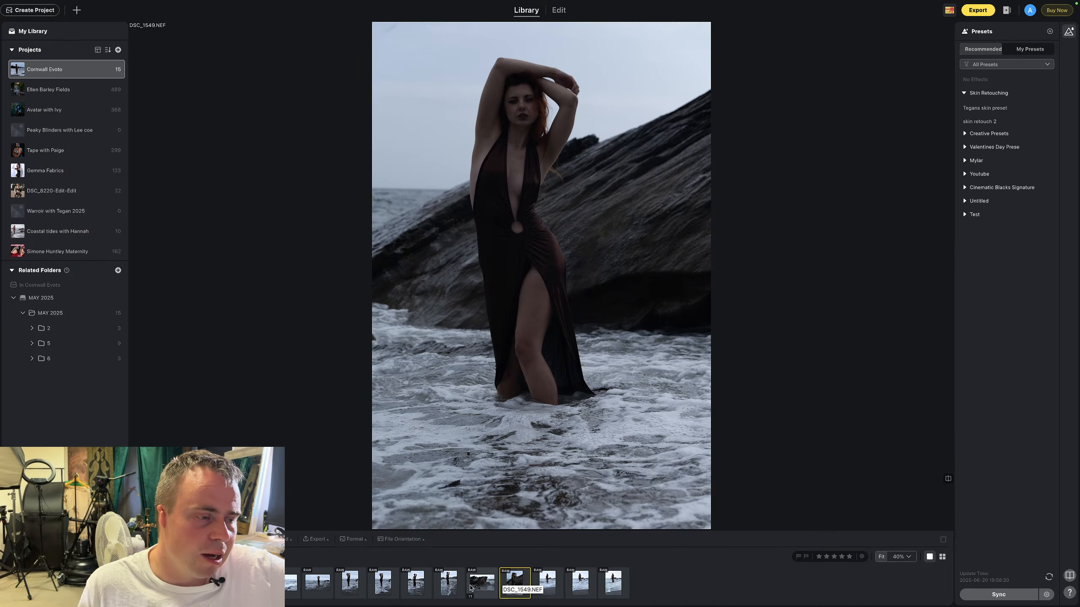
{"action": "key", "text": "Left"}
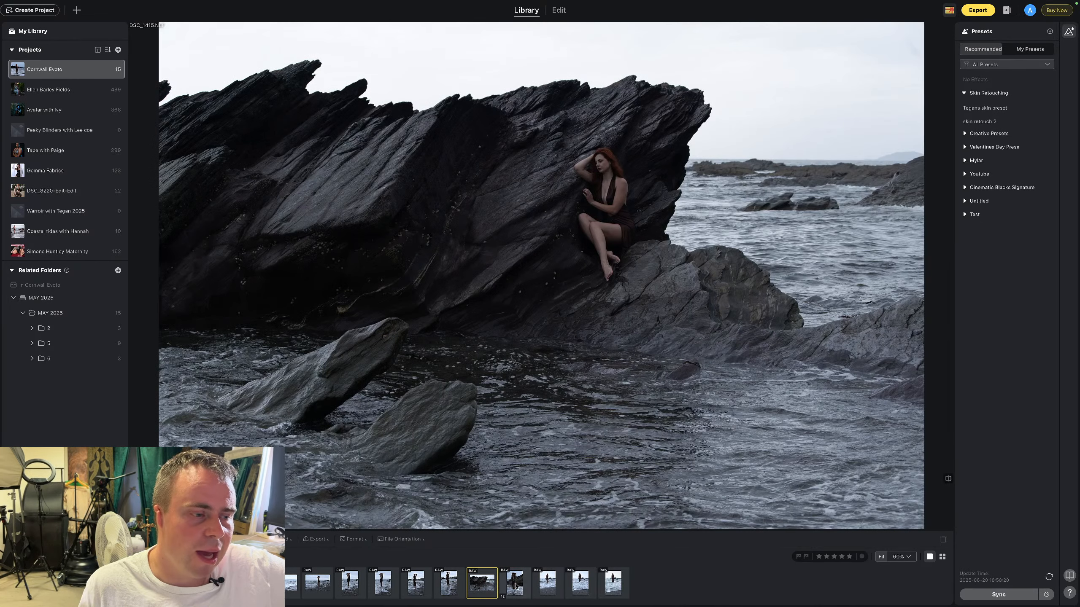
{"action": "left_click", "coordinate": [455, 588]}
{"action": "left_click", "coordinate": [416, 585]}
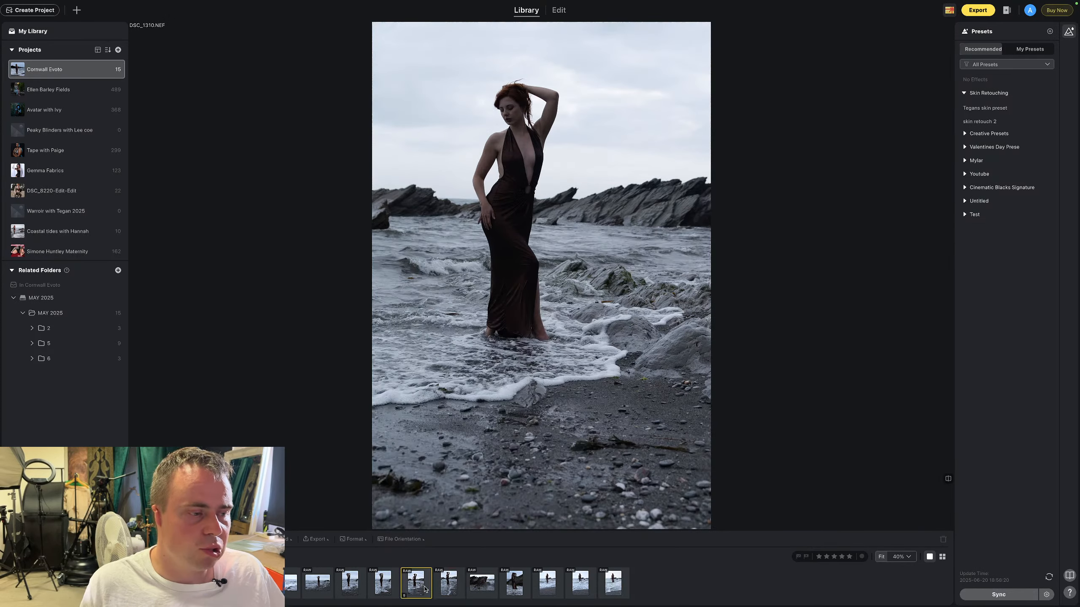
{"action": "left_click", "coordinate": [387, 587]}
{"action": "left_click", "coordinate": [350, 585]}
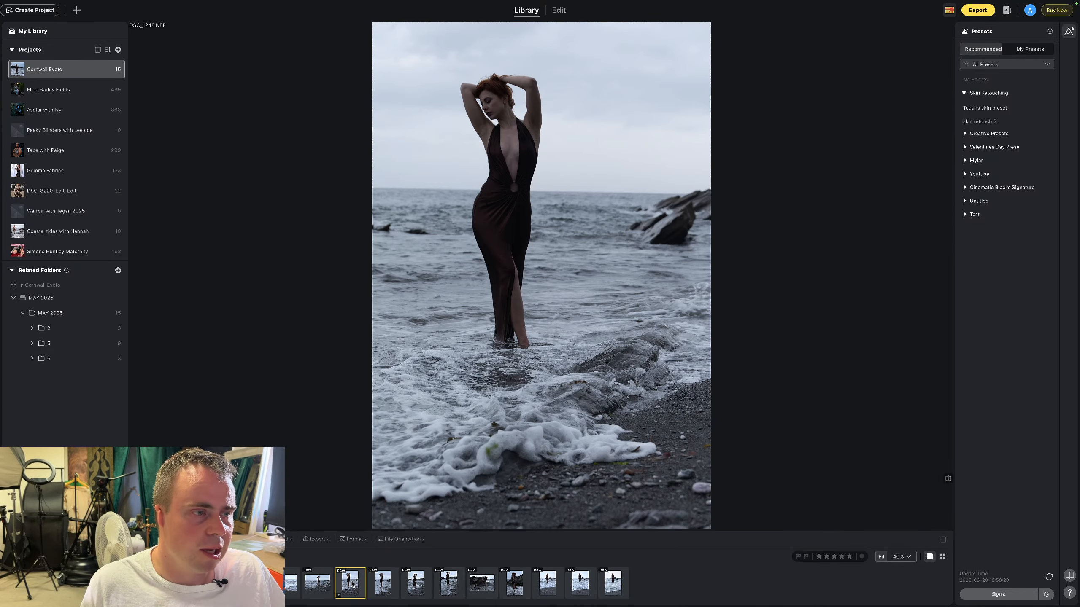
{"action": "left_click", "coordinate": [548, 583]}
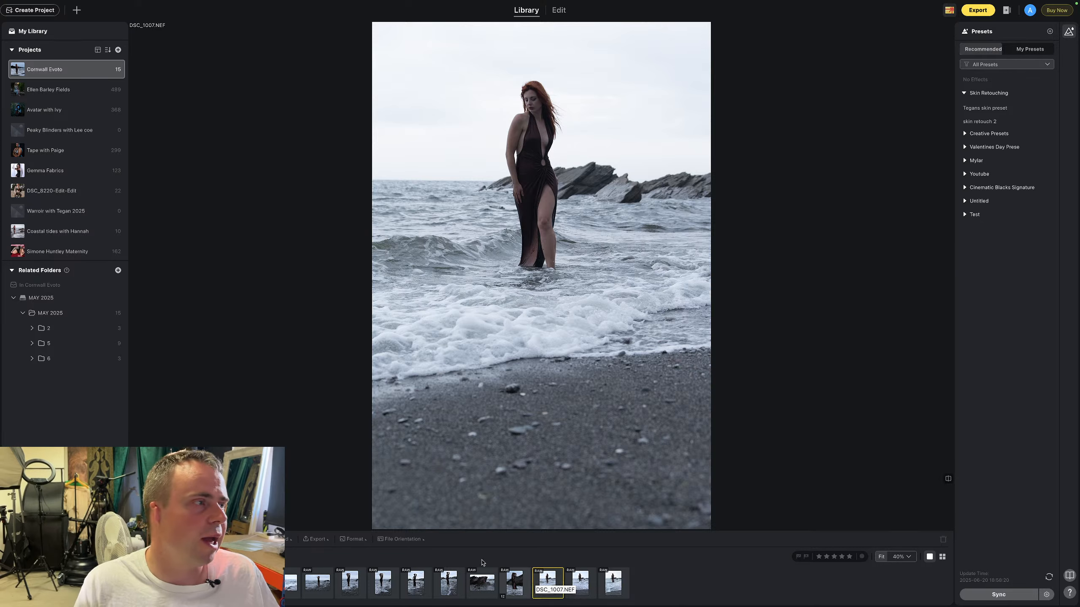
View the finished edits DSC_1010-Edit.tif and DSC_1012-Edit.tif in the Coastal tides project
{"action": "left_click", "coordinate": [64, 232]}
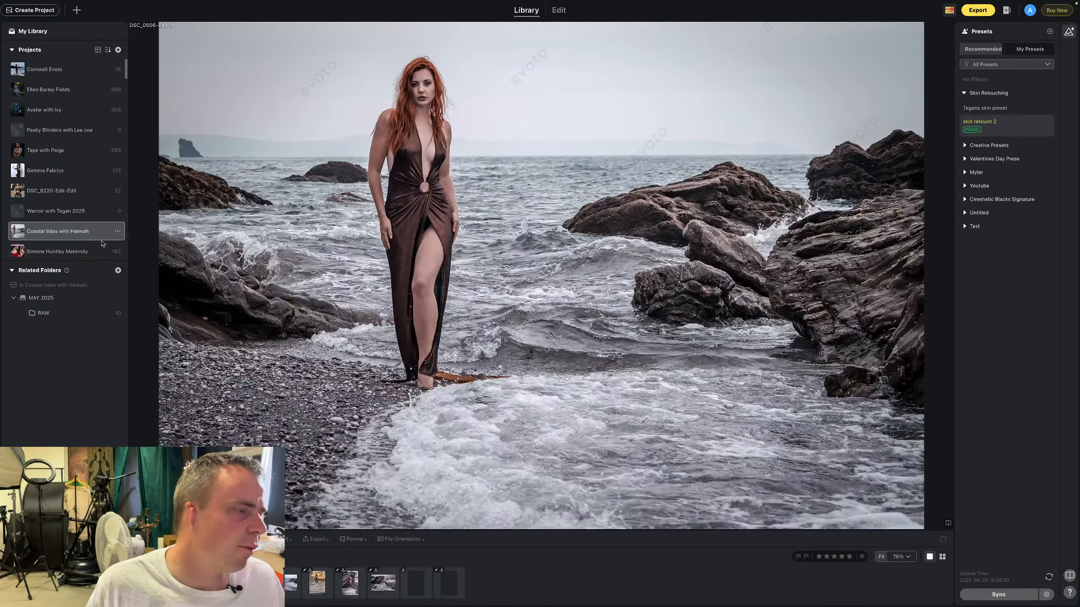
{"action": "left_click", "coordinate": [317, 583]}
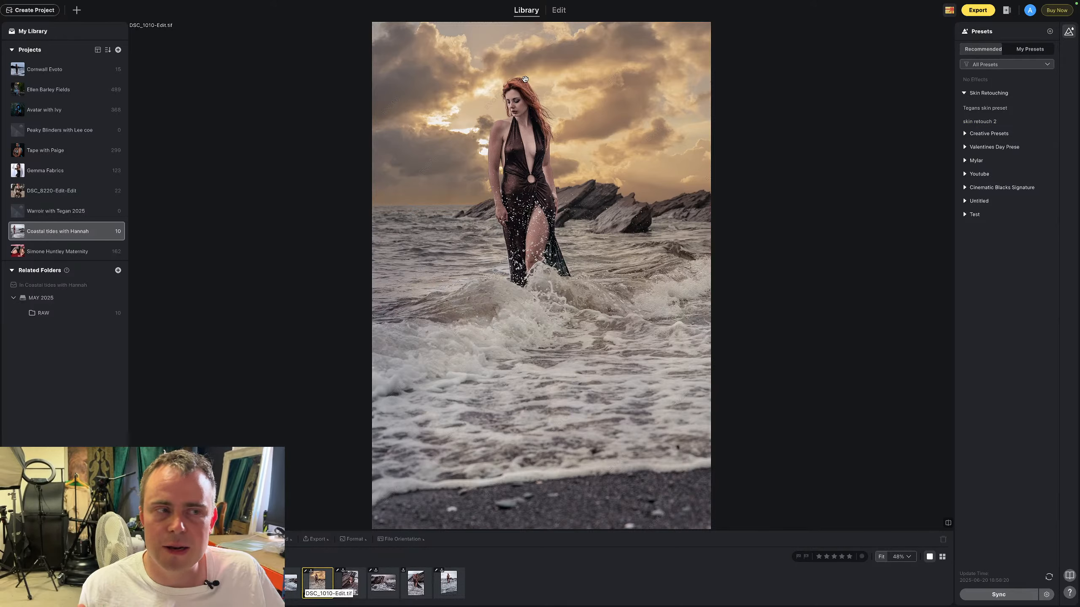
{"action": "left_click", "coordinate": [449, 583]}
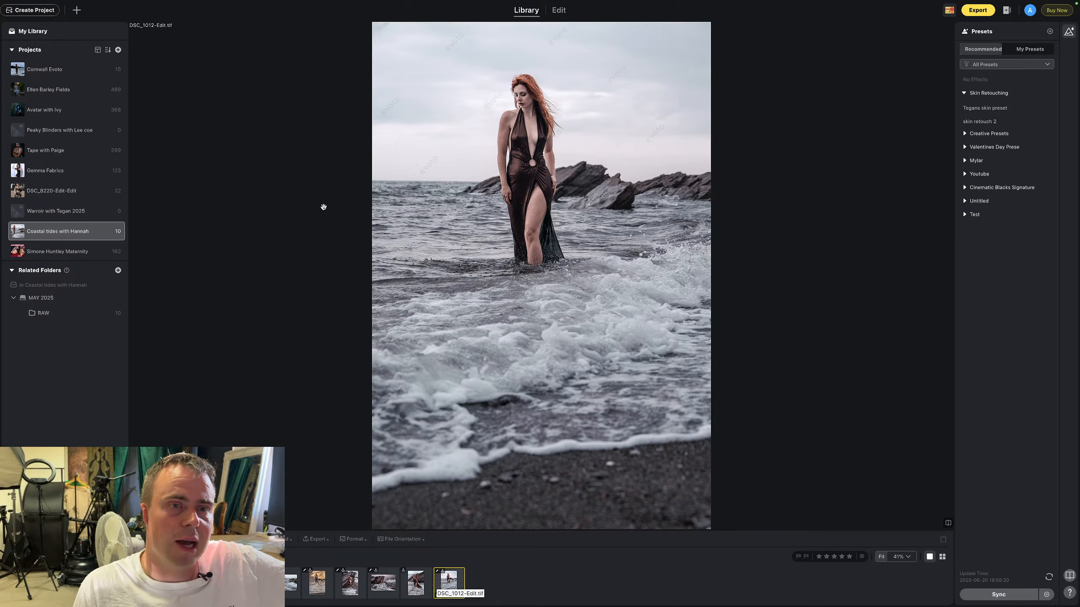
Return to the Cornwall Evoto project and compare its raw shots, including DSC_1248, DSC_1310, DSC_1329 and DSC_1251
{"action": "left_click", "coordinate": [99, 76]}
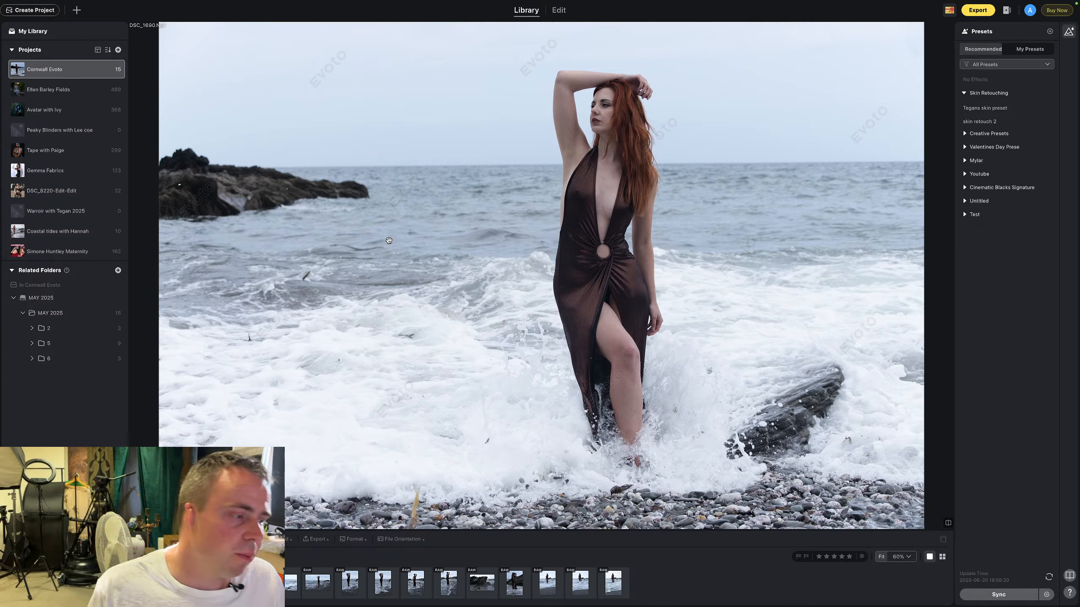
{"action": "left_click", "coordinate": [449, 582]}
{"action": "left_click", "coordinate": [350, 582]}
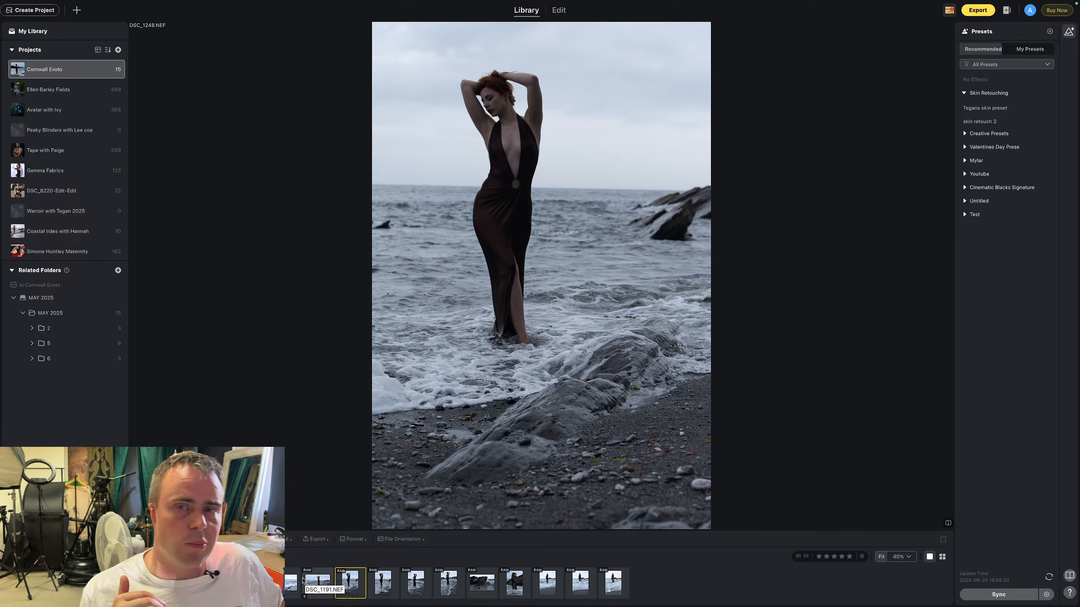
{"action": "left_click", "coordinate": [385, 590]}
{"action": "left_click", "coordinate": [427, 588]}
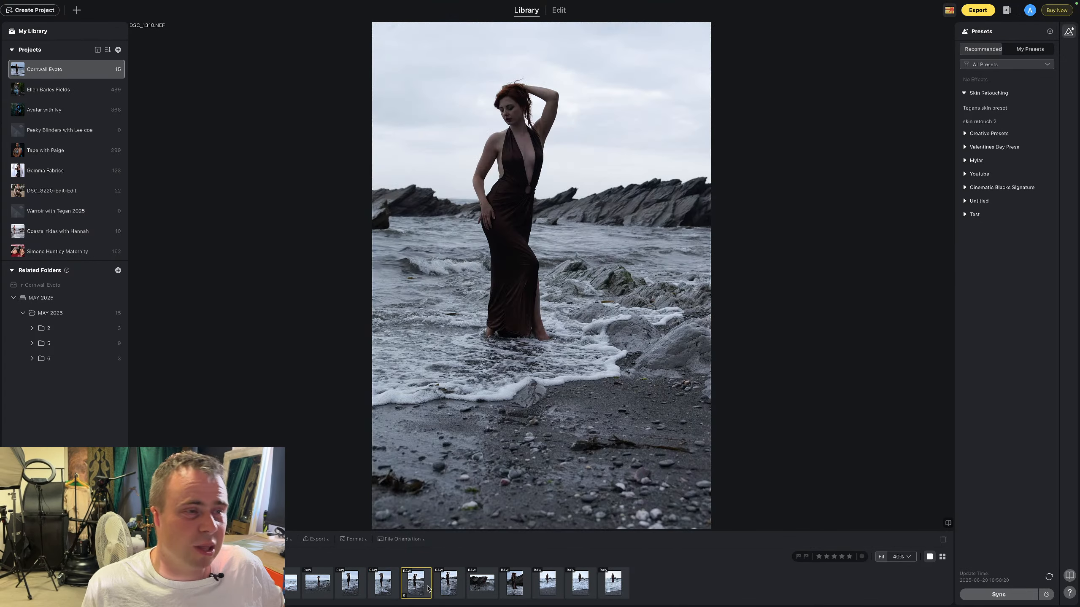
{"action": "left_click", "coordinate": [457, 588]}
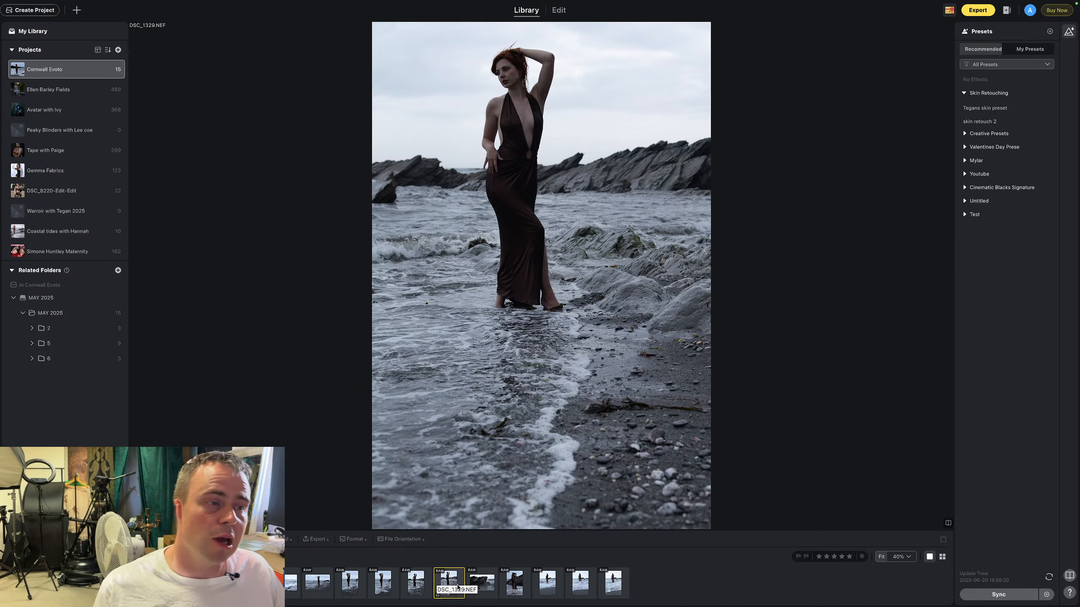
{"action": "left_click", "coordinate": [416, 585]}
{"action": "left_click", "coordinate": [382, 585]}
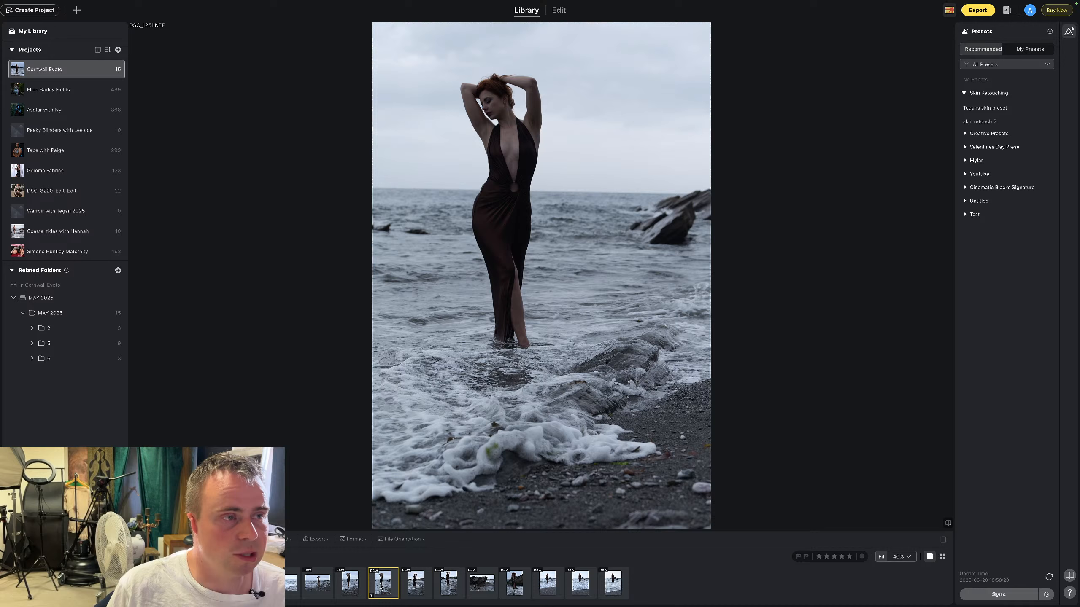
Preview DSC_1248.NEF in the editing workspace and return to the library
{"action": "left_click", "coordinate": [358, 587]}
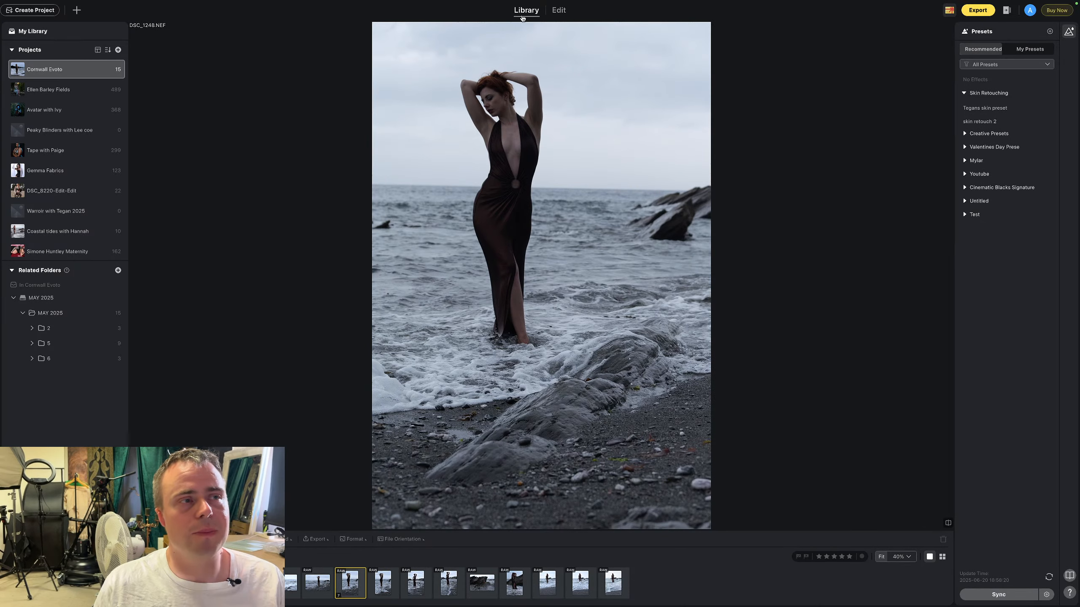
{"action": "left_click", "coordinate": [552, 13]}
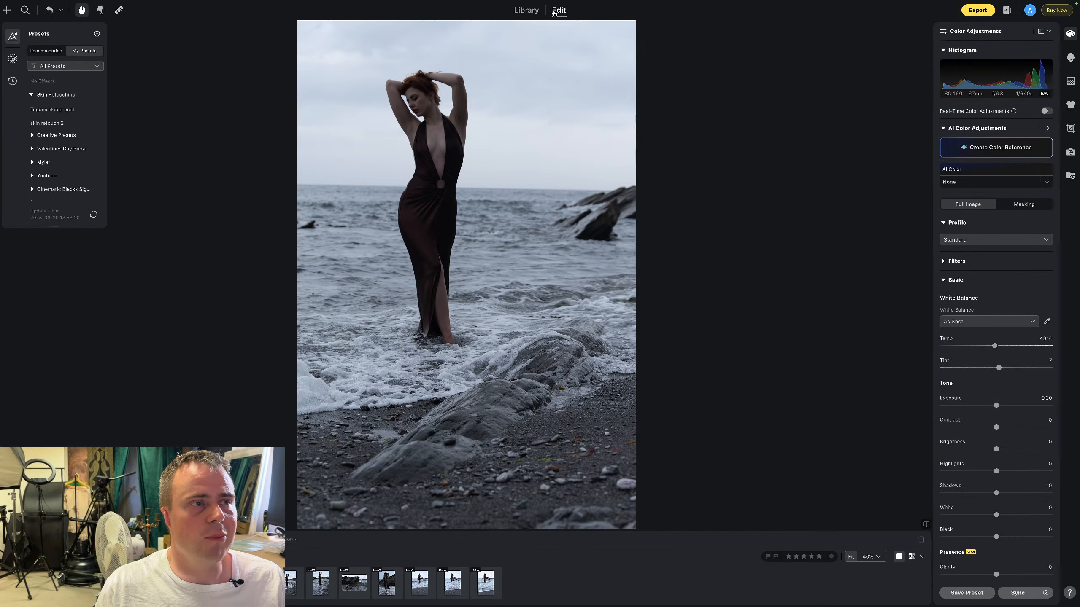
{"action": "left_click", "coordinate": [537, 13]}
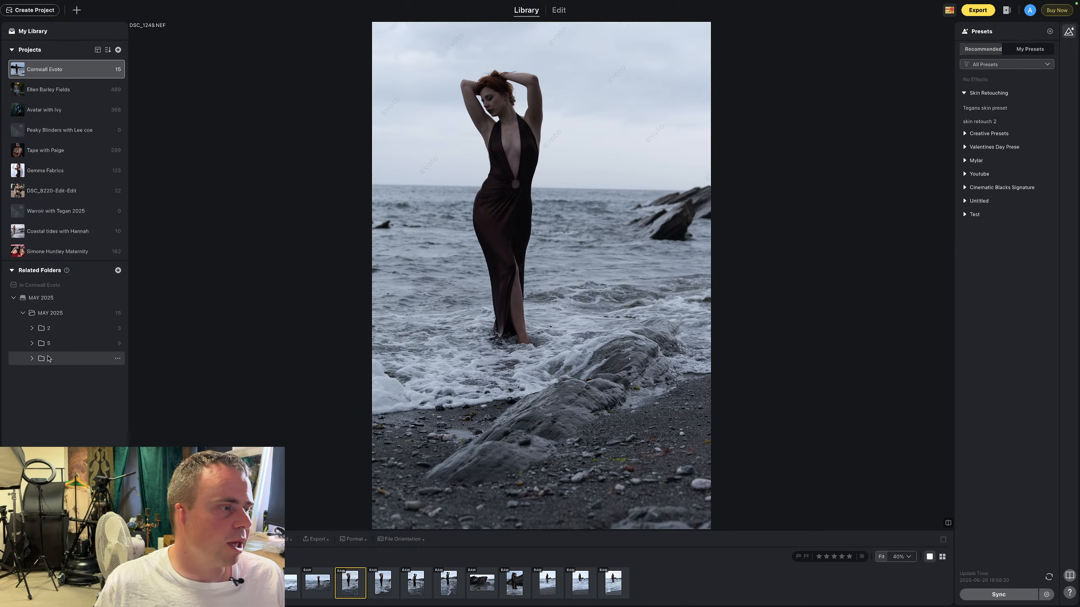
Show the RAW folder inside folder 2's Cornwall Trip subfolder and dismiss the related-folders tip
{"action": "left_click", "coordinate": [34, 328]}
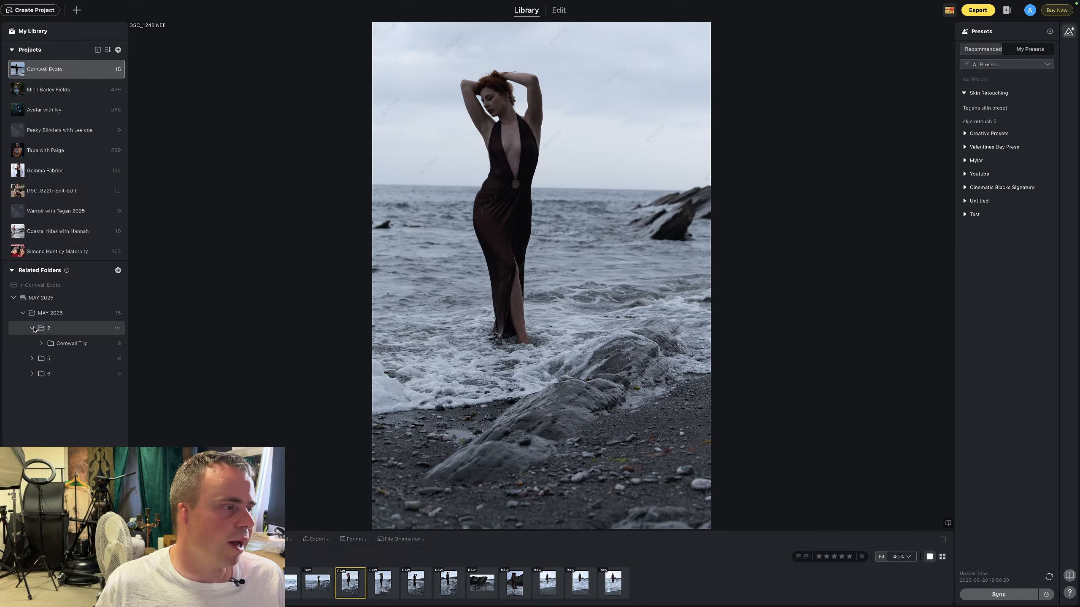
{"action": "left_click", "coordinate": [42, 344]}
{"action": "left_click", "coordinate": [88, 365]}
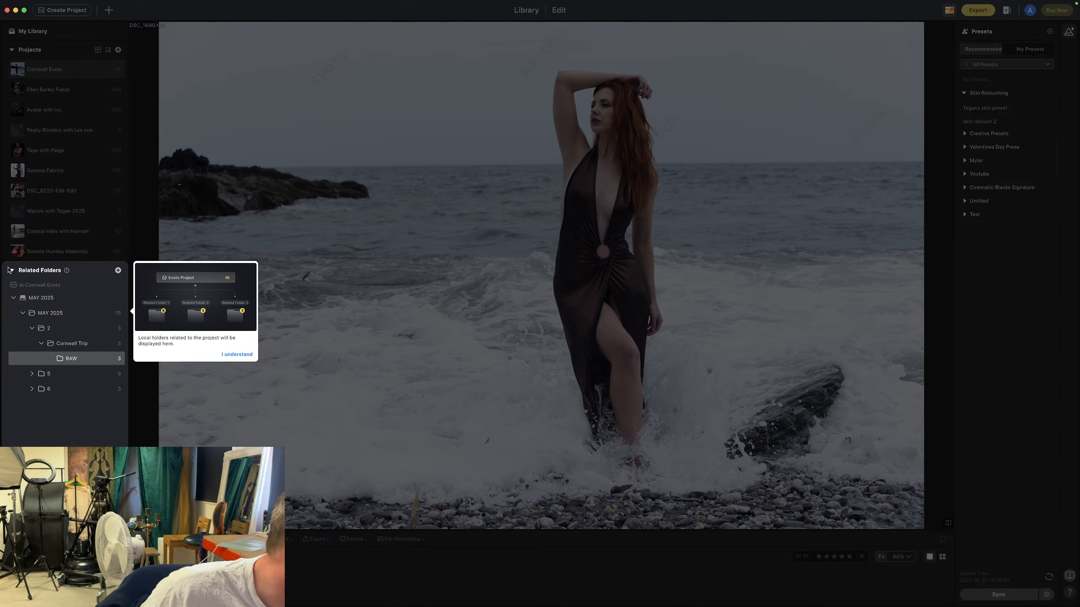
{"action": "left_click", "coordinate": [237, 355]}
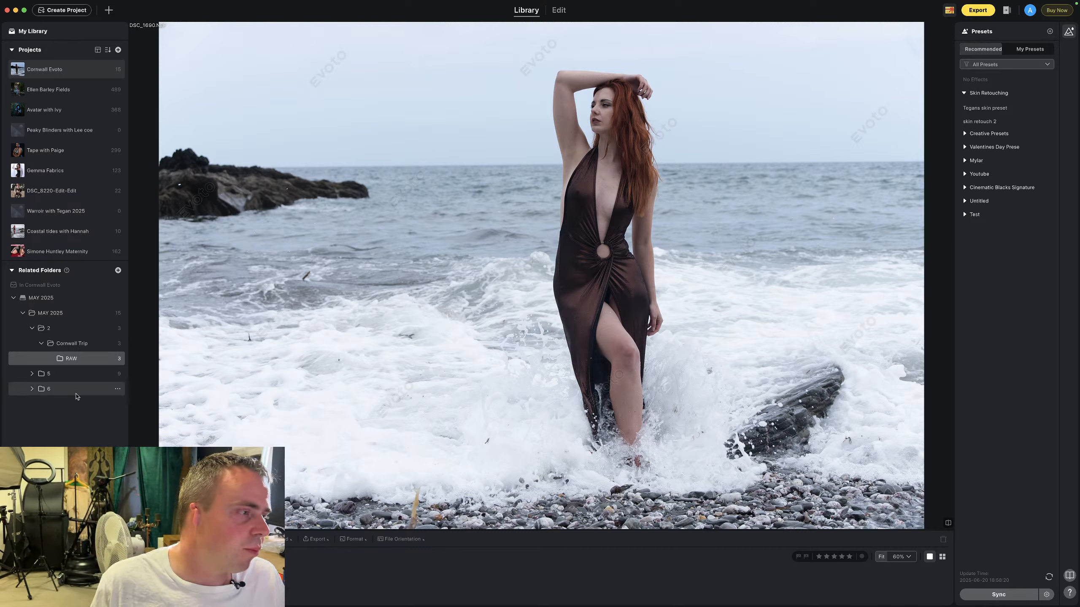
Collapse and re-expand the MAY 2025 drive, and show all photos of its MAY 2025 folder
{"action": "left_click", "coordinate": [61, 303]}
{"action": "left_click", "coordinate": [66, 304]}
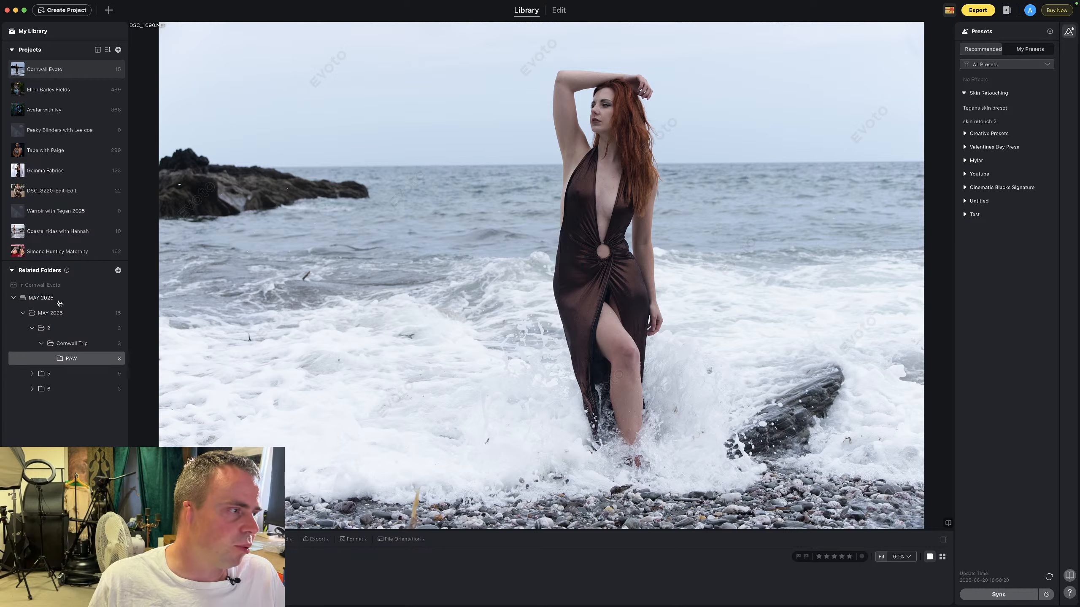
{"action": "left_click", "coordinate": [48, 301]}
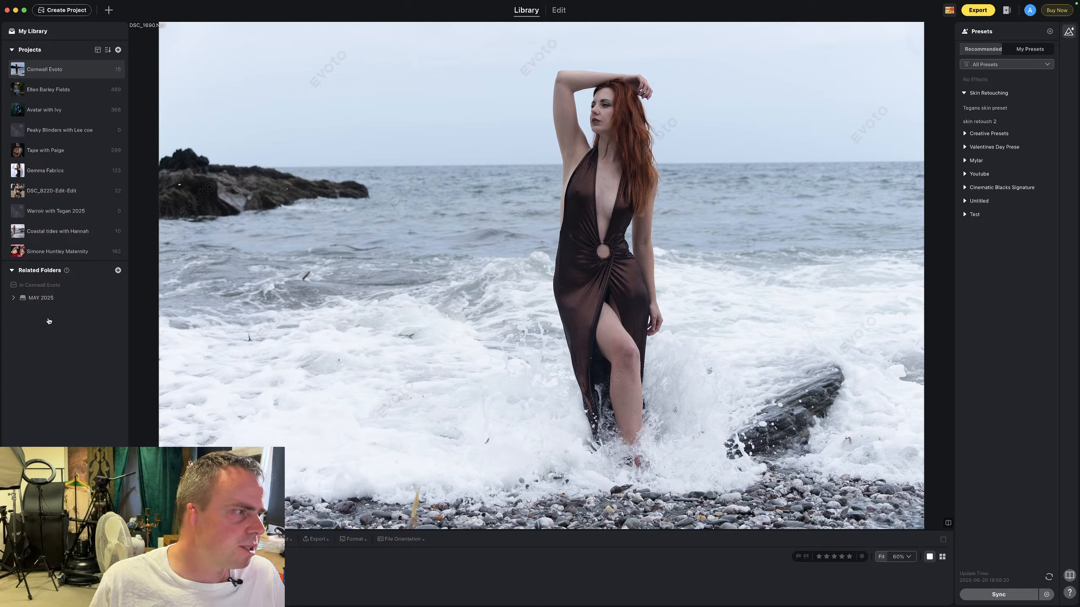
{"action": "left_click", "coordinate": [17, 299]}
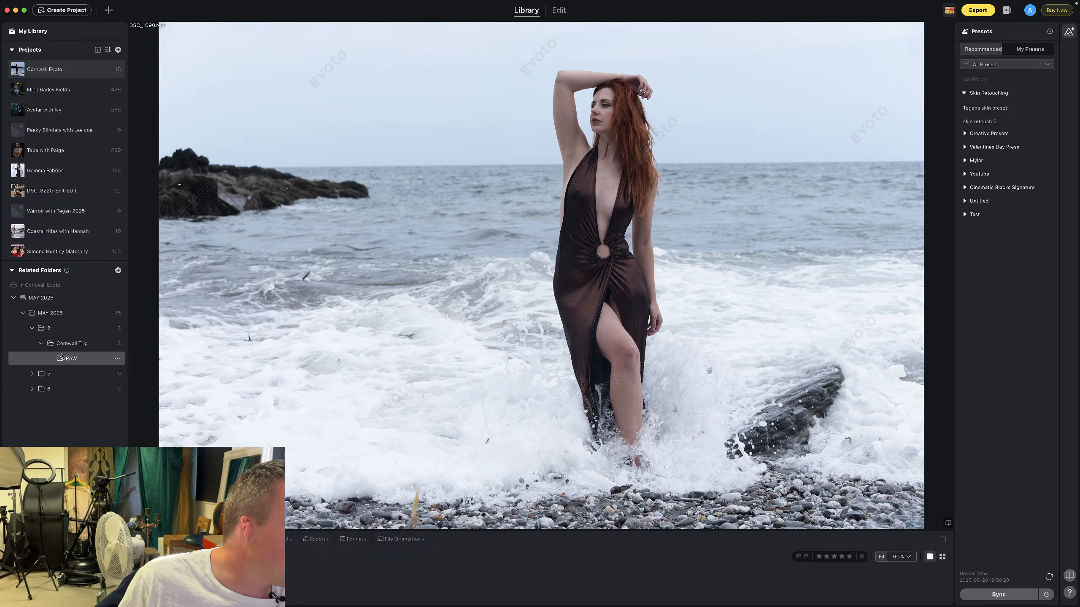
{"action": "left_click", "coordinate": [101, 314]}
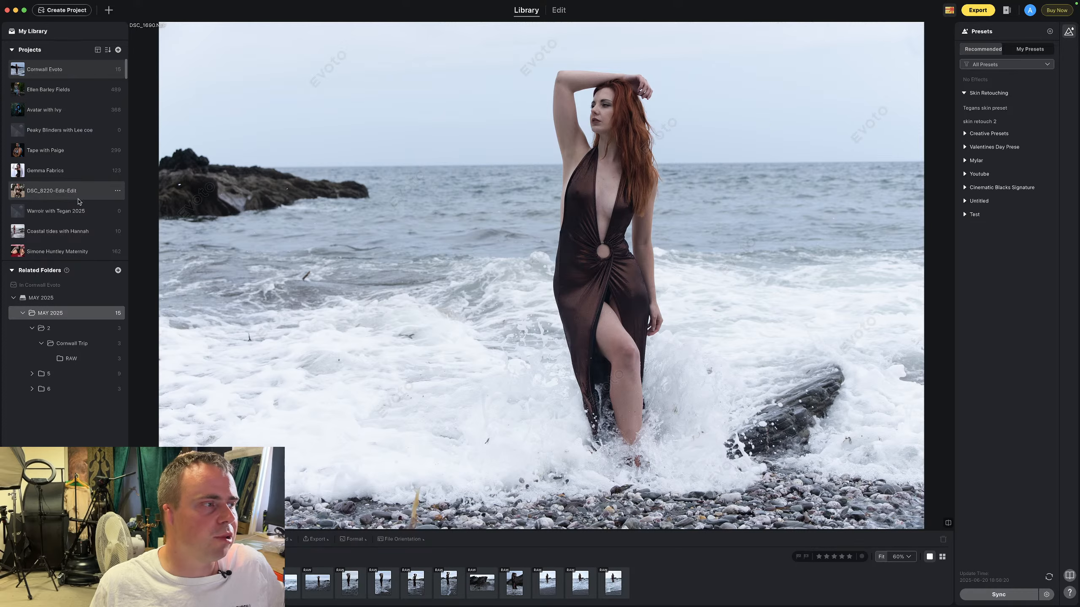
Open DSC_1010-Edit.tif from the Coastal tides project in the editing workspace
{"action": "left_click", "coordinate": [70, 234]}
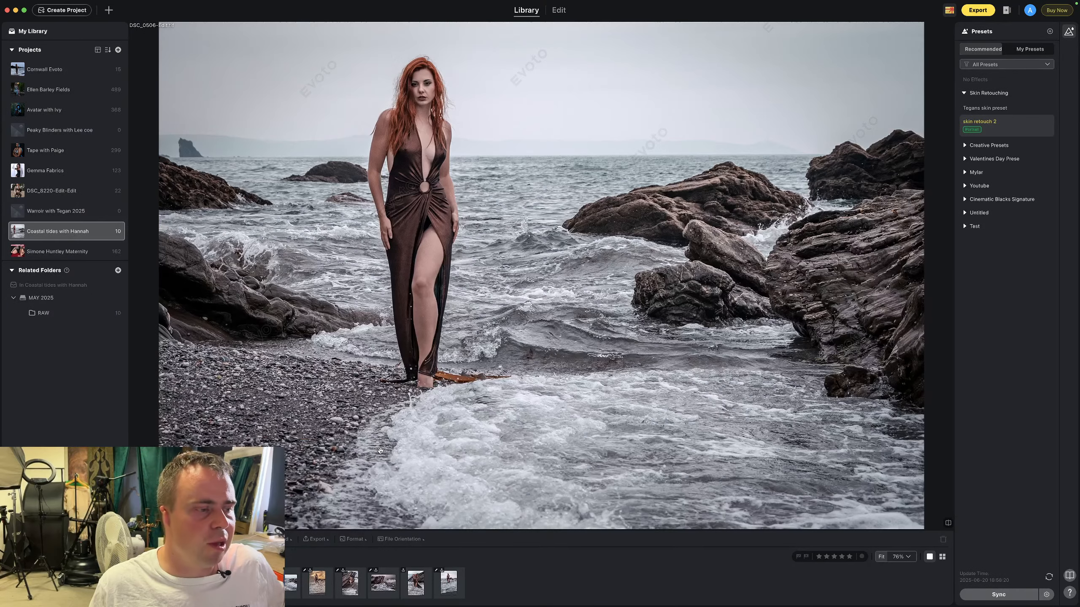
{"action": "key", "text": "Right"}
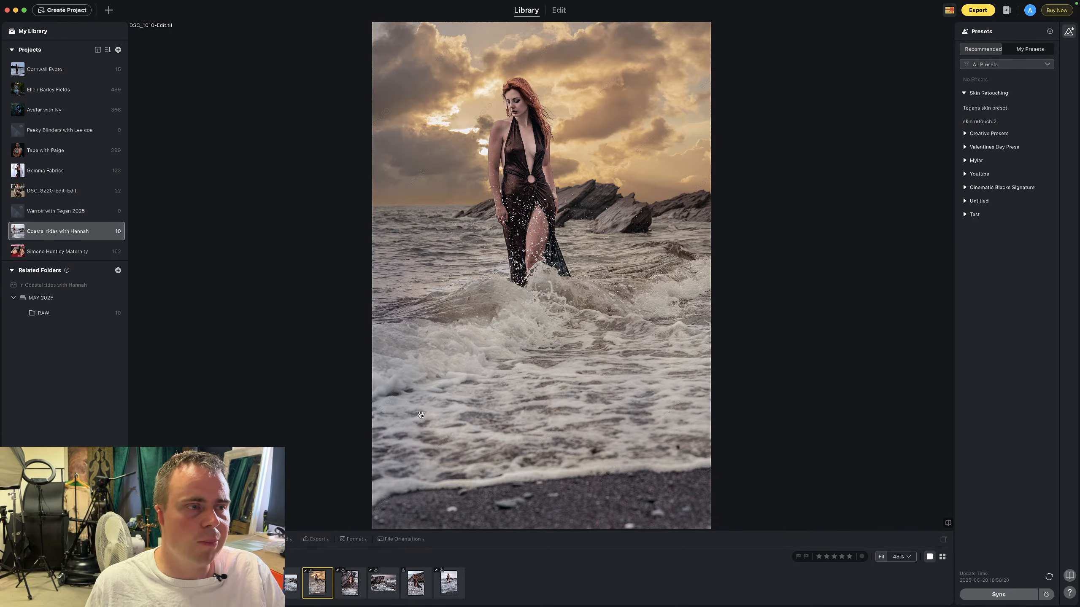
{"action": "left_click", "coordinate": [557, 11]}
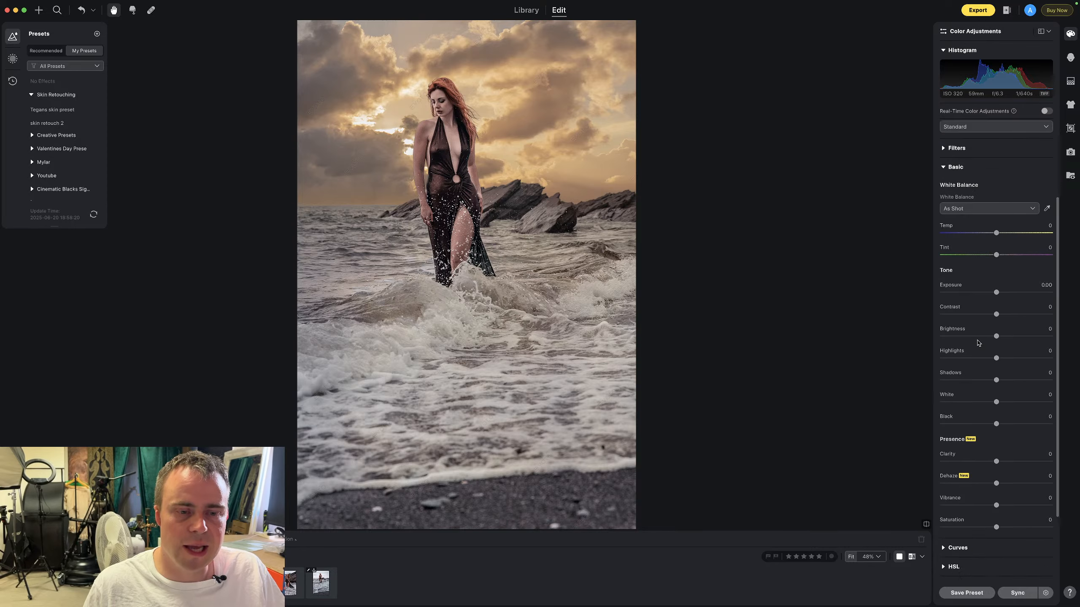
Review the portrait retouching settings of the sunset photo with a closer view of the model
{"action": "left_click", "coordinate": [1071, 57]}
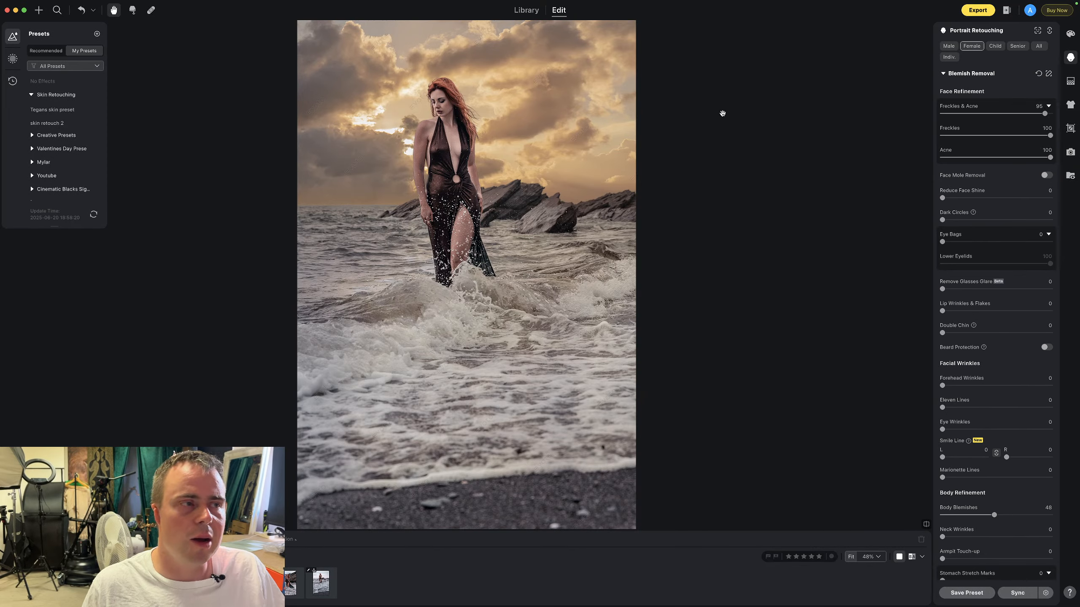
{"action": "left_click", "coordinate": [415, 102]}
{"action": "left_click", "coordinate": [415, 101]}
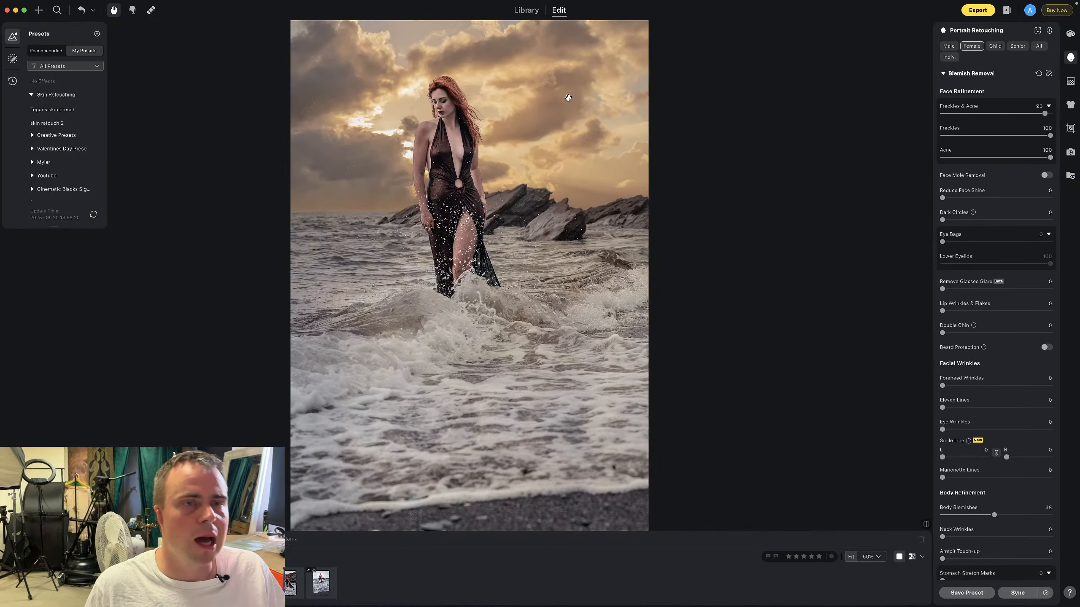
Expand the Backdrop Changer and Sky Replacement settings in the background adjustments to review the sunset photo's sky
{"action": "scroll", "coordinate": [964, 94], "scroll_direction": "down", "scroll_amount": 15}
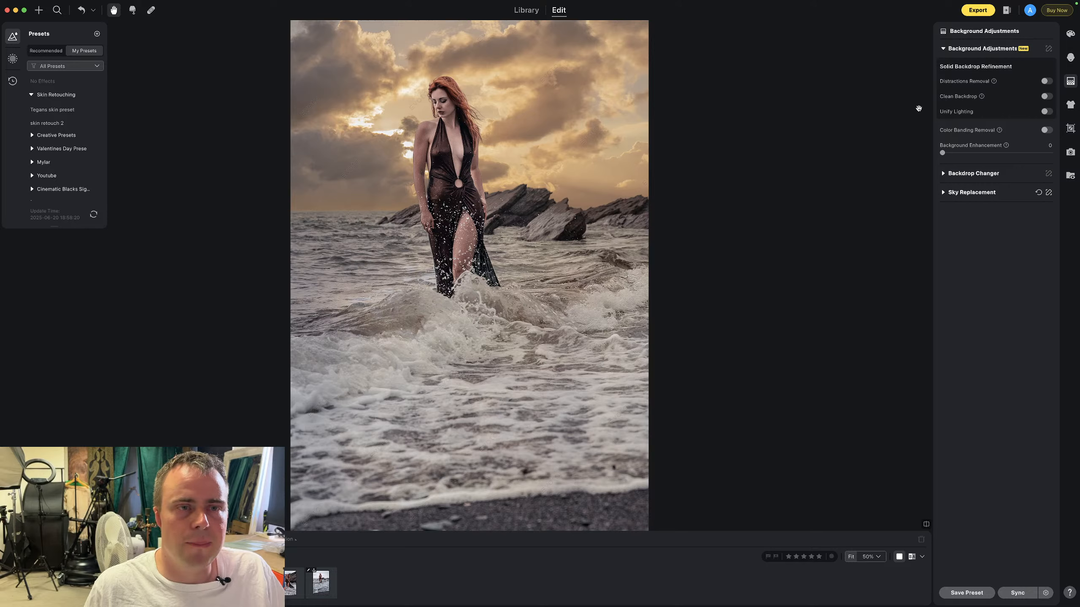
{"action": "left_click", "coordinate": [943, 173]}
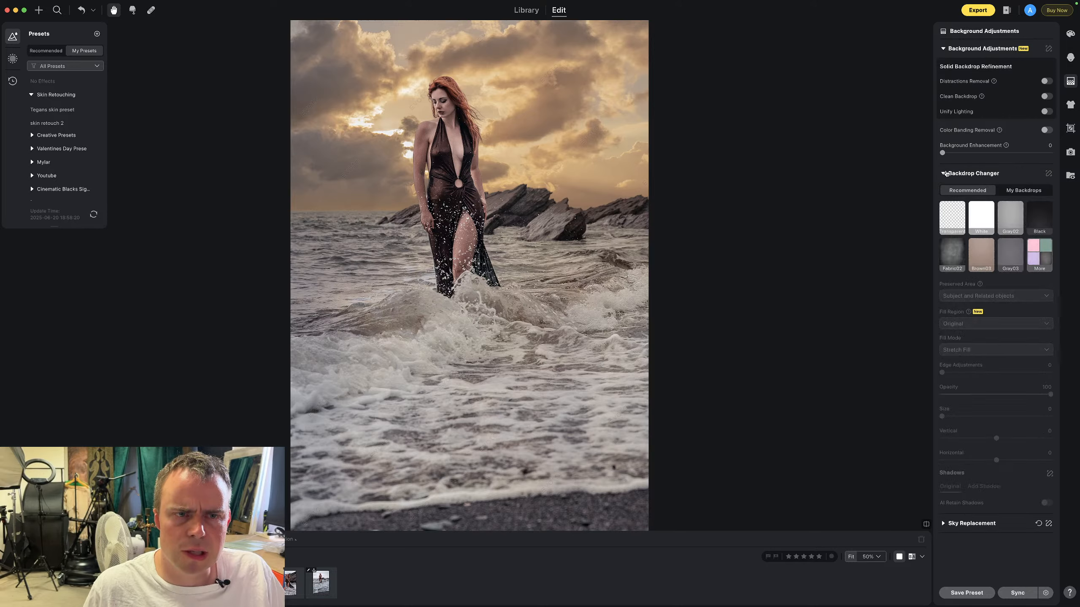
{"action": "left_click", "coordinate": [944, 523]}
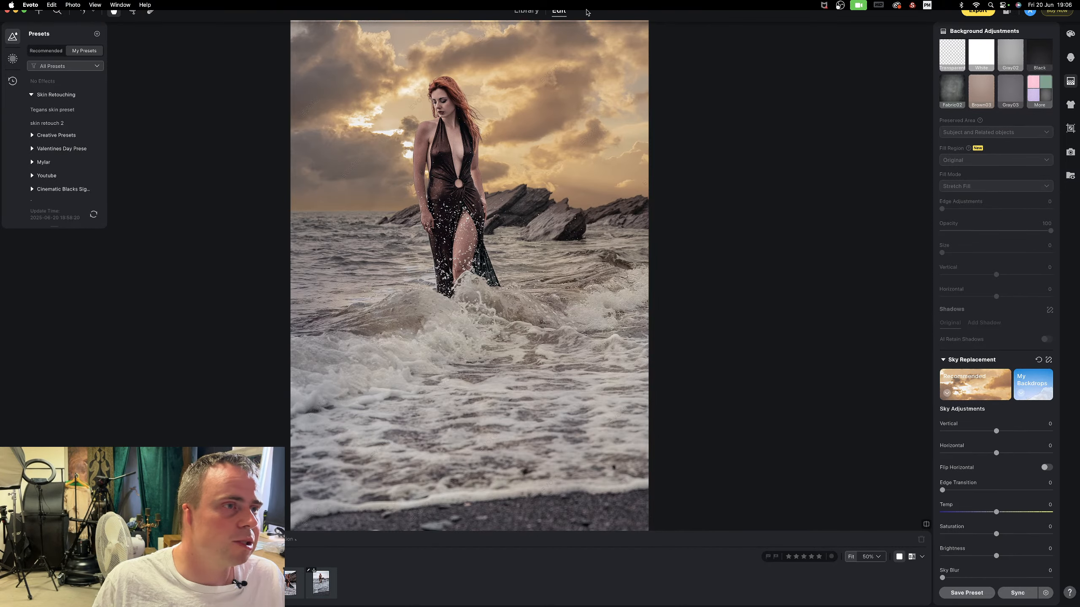
Go back to the Cornwall Evoto project and open its raw photo DSC_1310.NEF for editing
{"action": "left_click", "coordinate": [530, 13]}
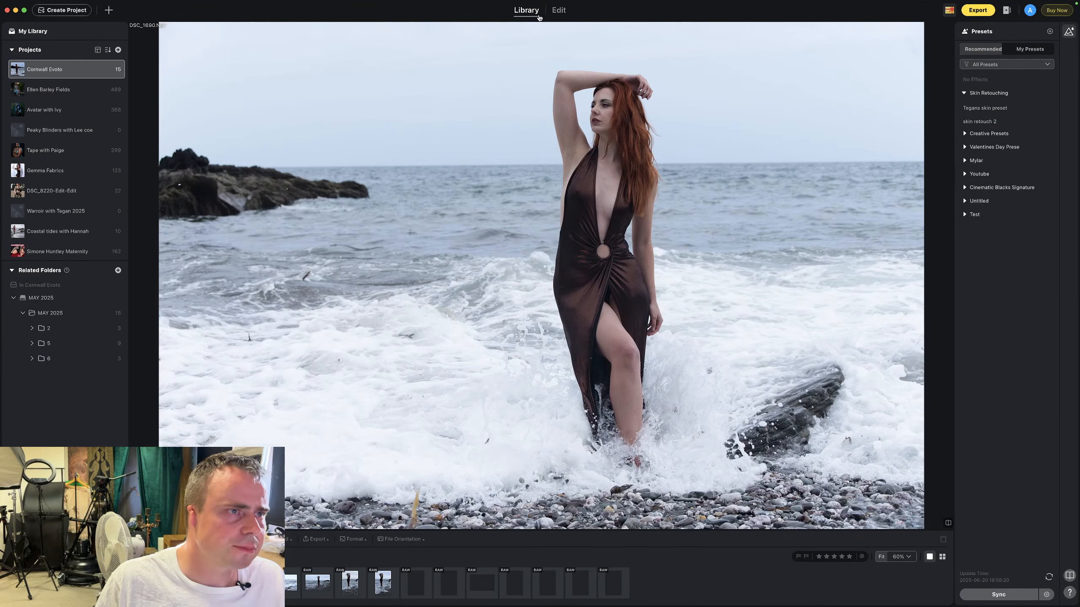
{"action": "left_click", "coordinate": [558, 10]}
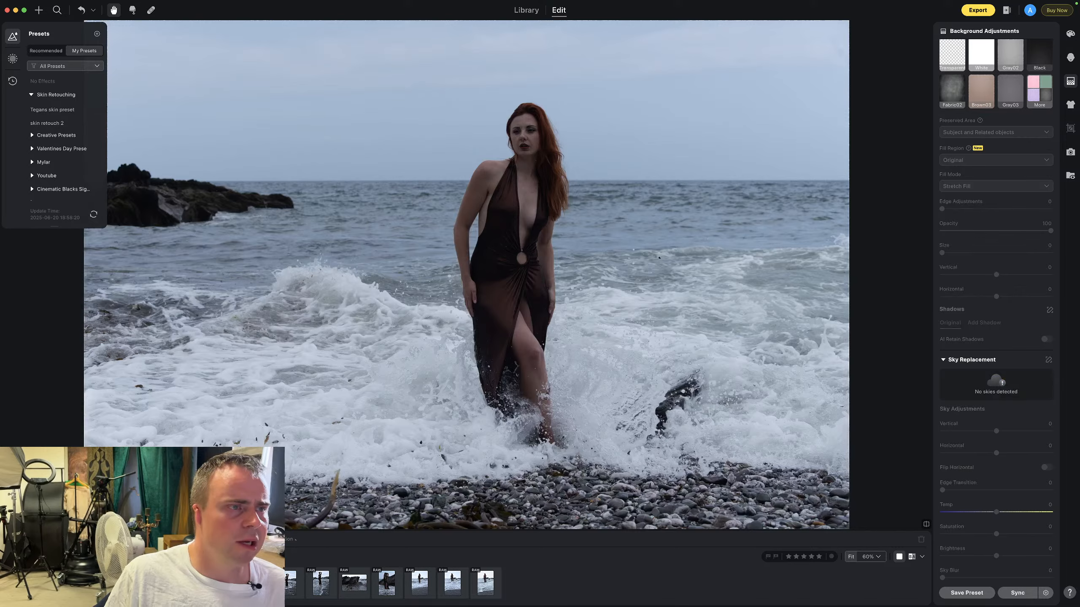
{"action": "left_click", "coordinate": [255, 583]}
{"action": "left_click", "coordinate": [298, 589]}
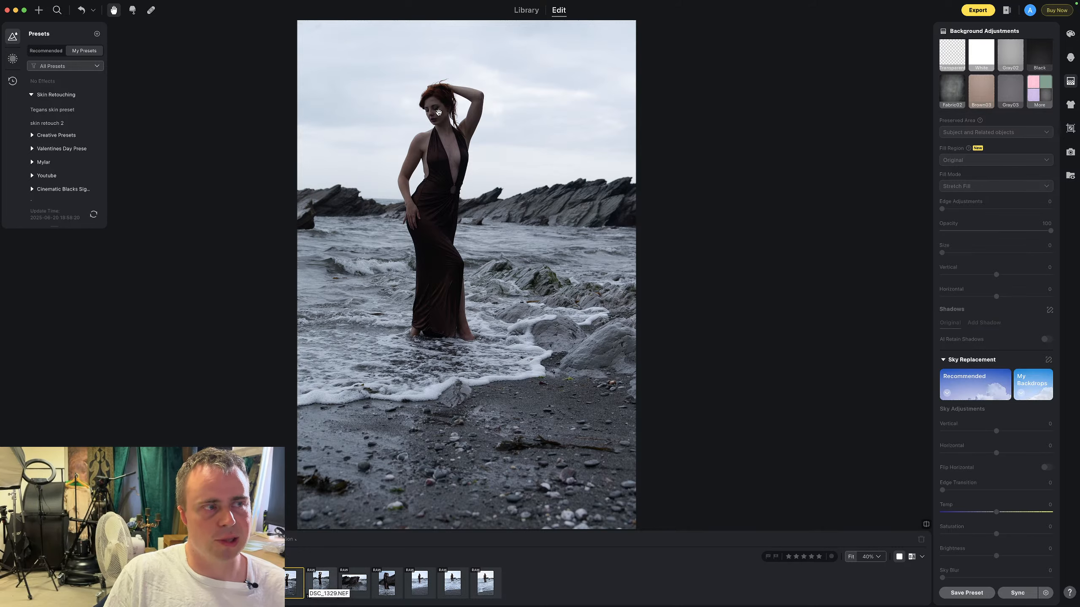
Inspect the dark upright portrait up close and switch to the bright landscape raw photo of the model in the surf
{"action": "scroll", "coordinate": [438, 119], "scroll_direction": "up", "scroll_amount": 3}
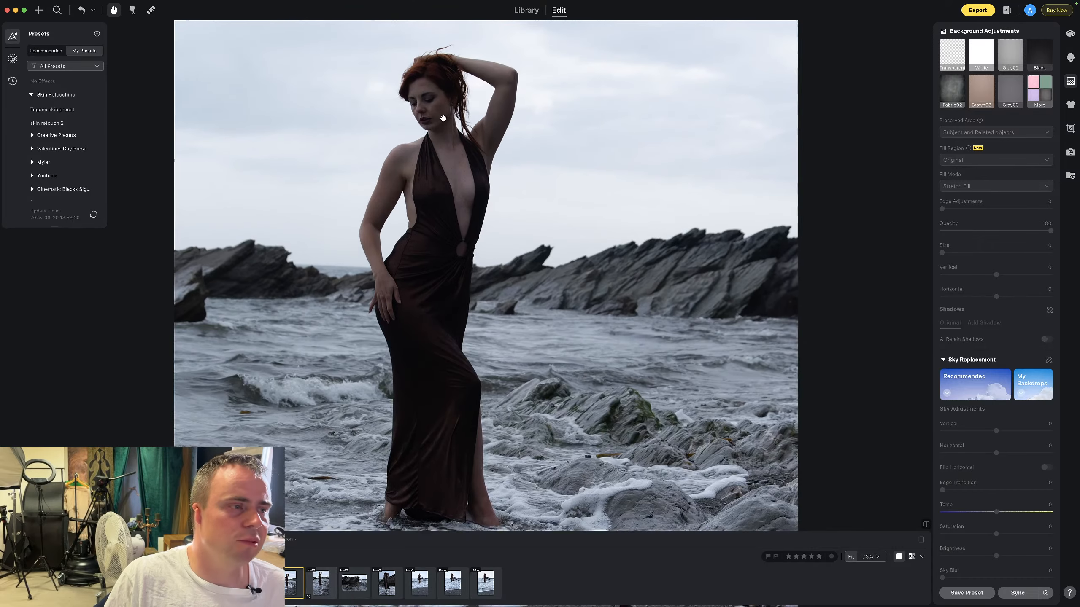
{"action": "scroll", "coordinate": [443, 119], "scroll_direction": "down", "scroll_amount": 3}
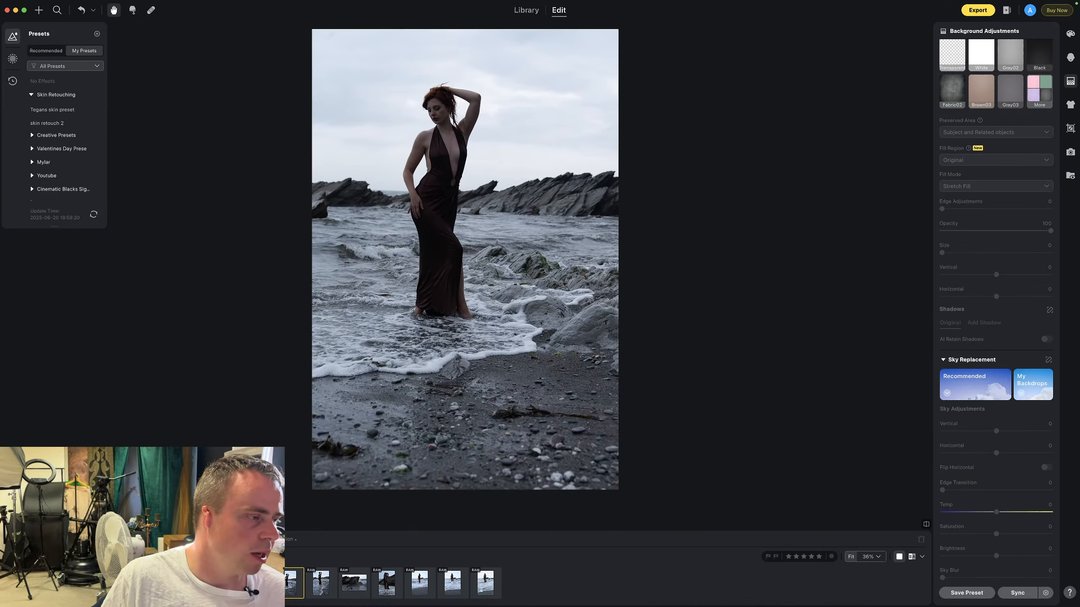
{"action": "key", "text": "Left"}
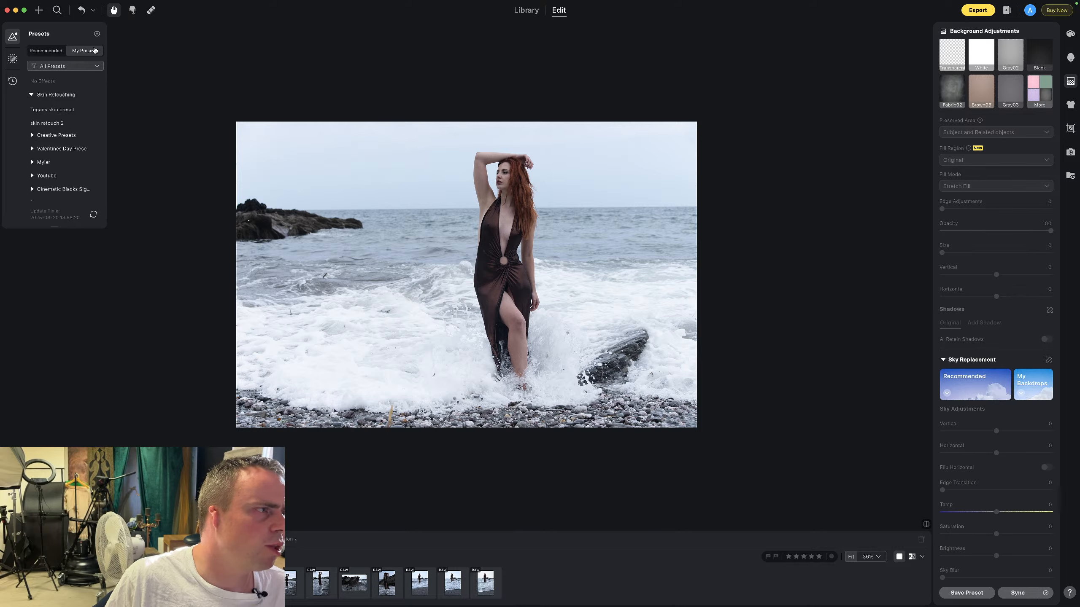
Try to import the preset file Coastal tides 1.xmp from the MAY 2025 drive into the personal presets
{"action": "scroll", "coordinate": [37, 130], "scroll_direction": "down", "scroll_amount": 2}
{"action": "scroll", "coordinate": [43, 131], "scroll_direction": "up", "scroll_amount": 2}
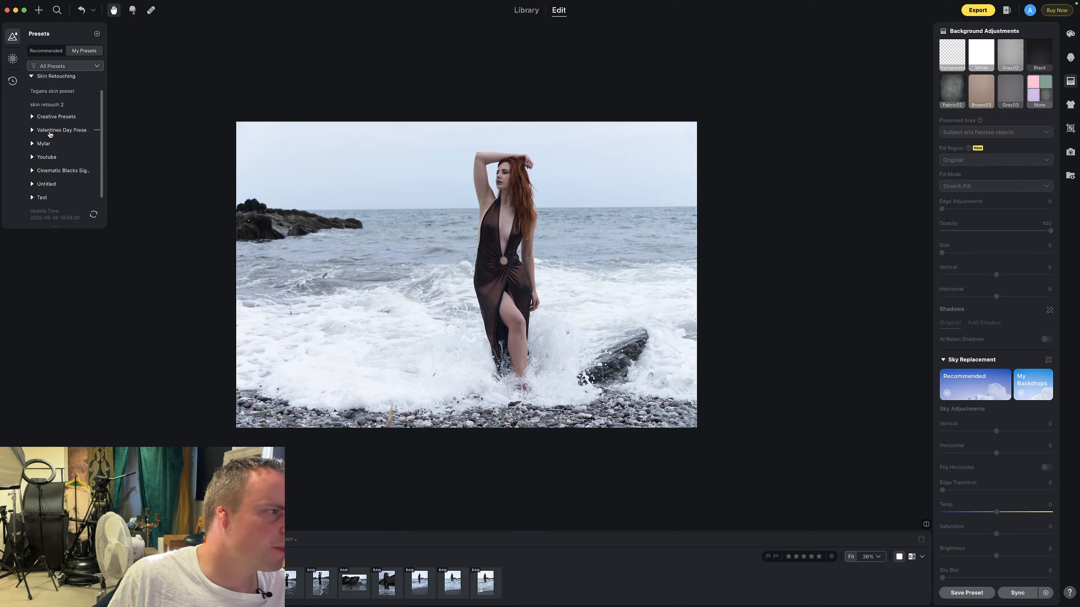
{"action": "left_click", "coordinate": [97, 33]}
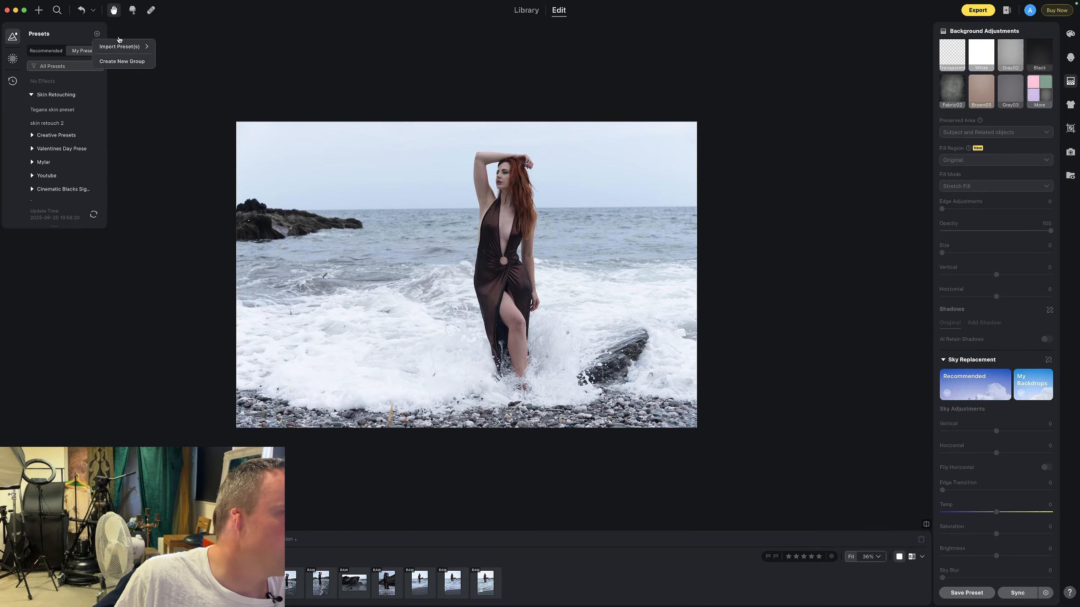
{"action": "mouse_move", "coordinate": [145, 47]}
{"action": "left_click", "coordinate": [186, 59]}
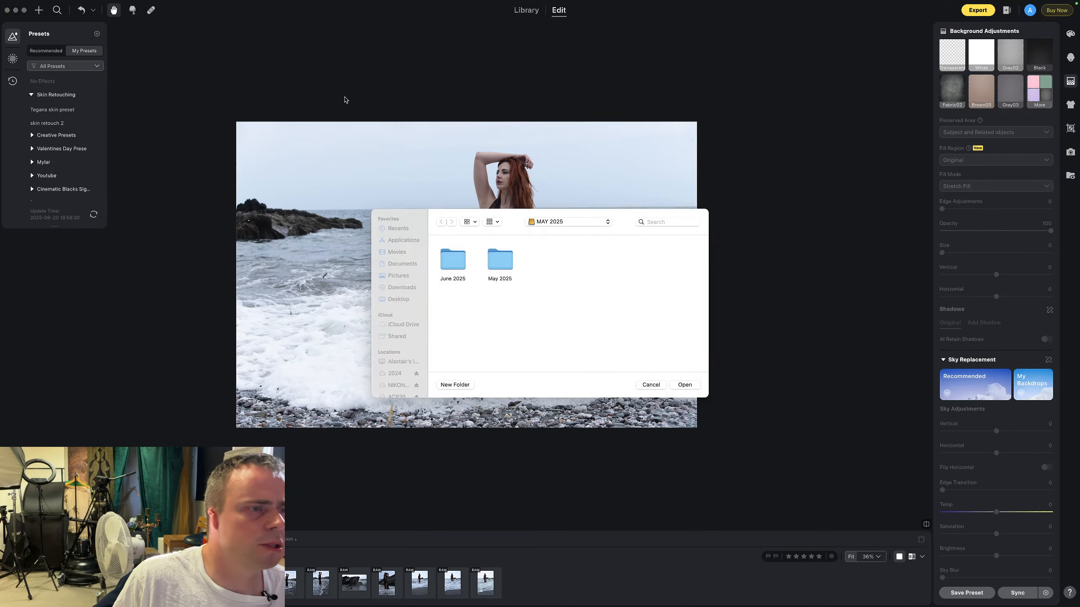
{"action": "scroll", "coordinate": [548, 304], "scroll_direction": "down", "scroll_amount": 3}
{"action": "scroll", "coordinate": [552, 307], "scroll_direction": "up", "scroll_amount": 3}
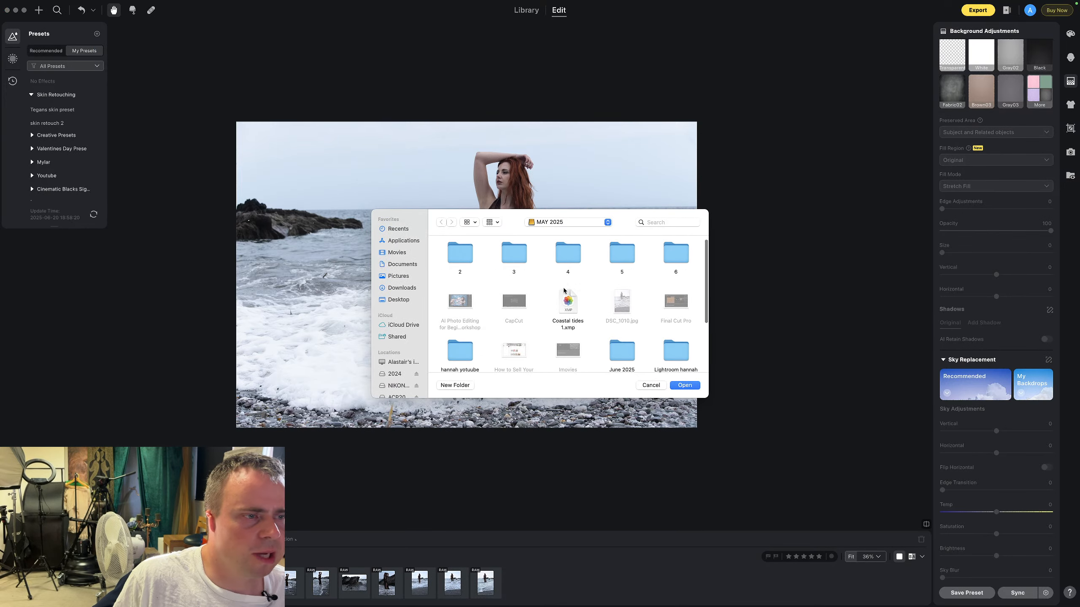
{"action": "left_click", "coordinate": [569, 302]}
{"action": "left_click", "coordinate": [690, 386]}
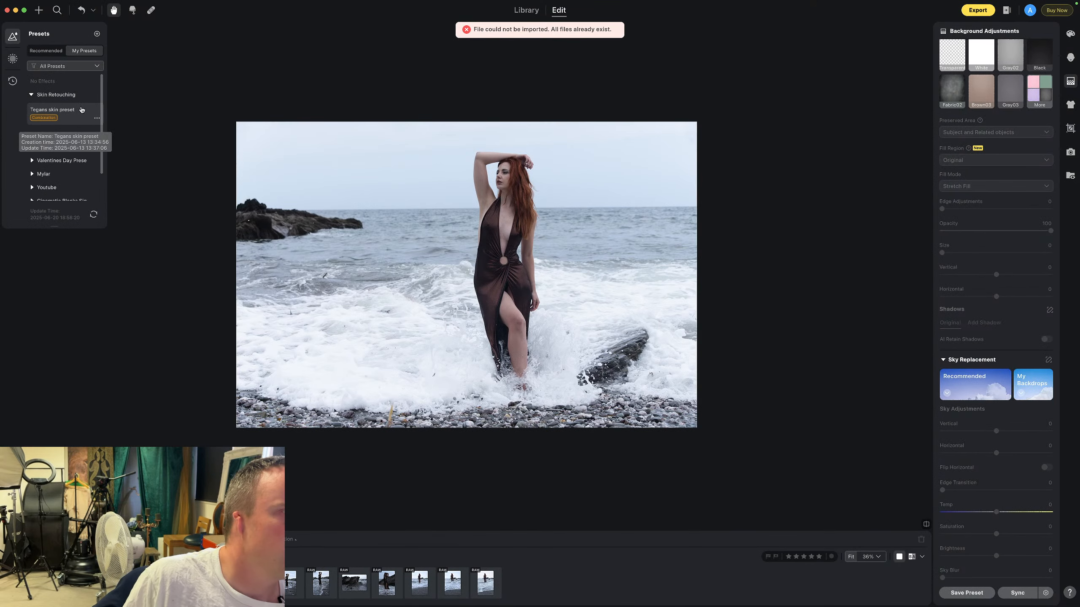
Apply the Coastal tides 1 preset from the Untitled preset group to the bright surf photo
{"action": "scroll", "coordinate": [60, 127], "scroll_direction": "down", "scroll_amount": 2}
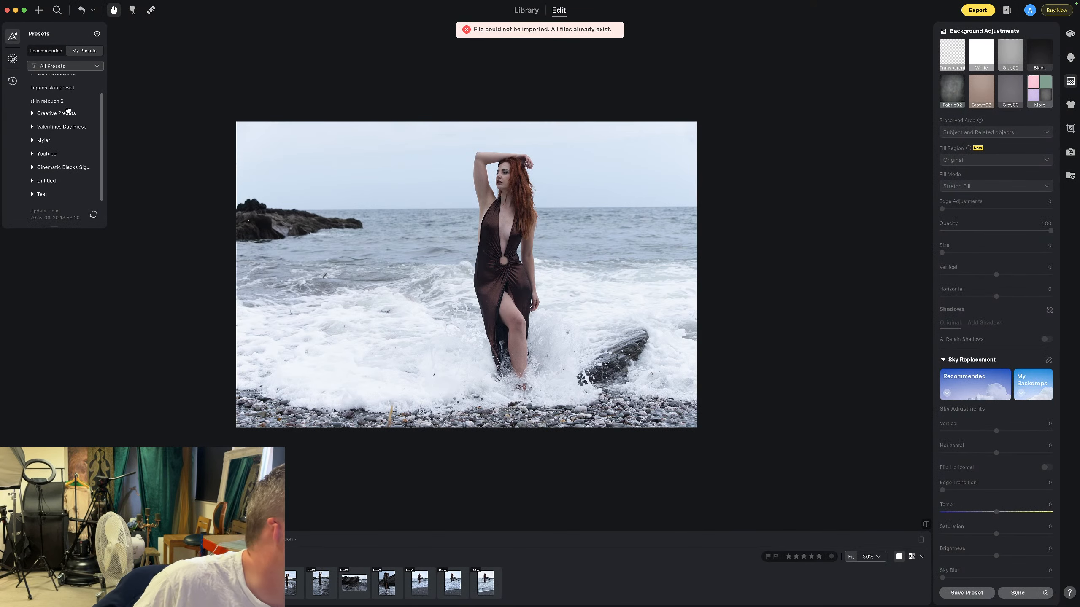
{"action": "left_click", "coordinate": [34, 183]}
{"action": "scroll", "coordinate": [64, 154], "scroll_direction": "down", "scroll_amount": 2}
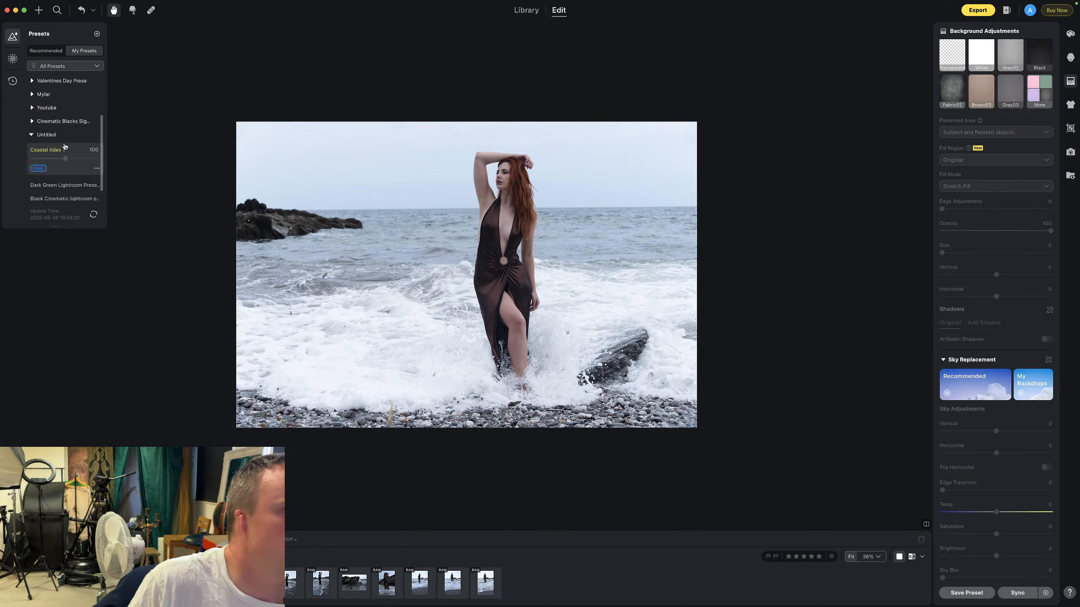
{"action": "left_click", "coordinate": [64, 147]}
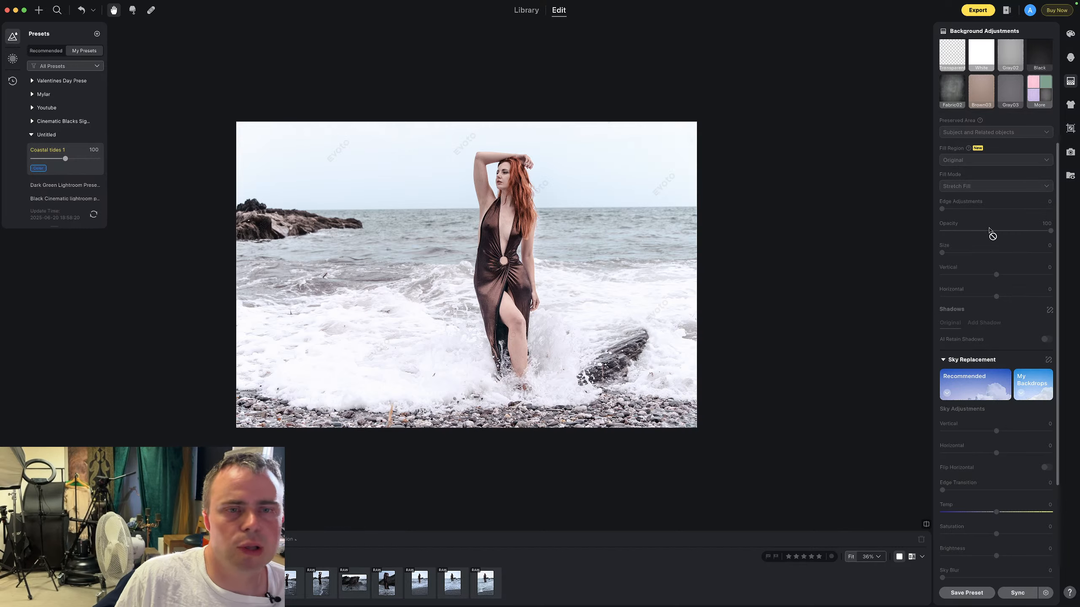
Review the color adjustments applied by the preset, including the Basic, Color Grading and HSL hue, saturation and luminance values
{"action": "left_click", "coordinate": [1070, 34]}
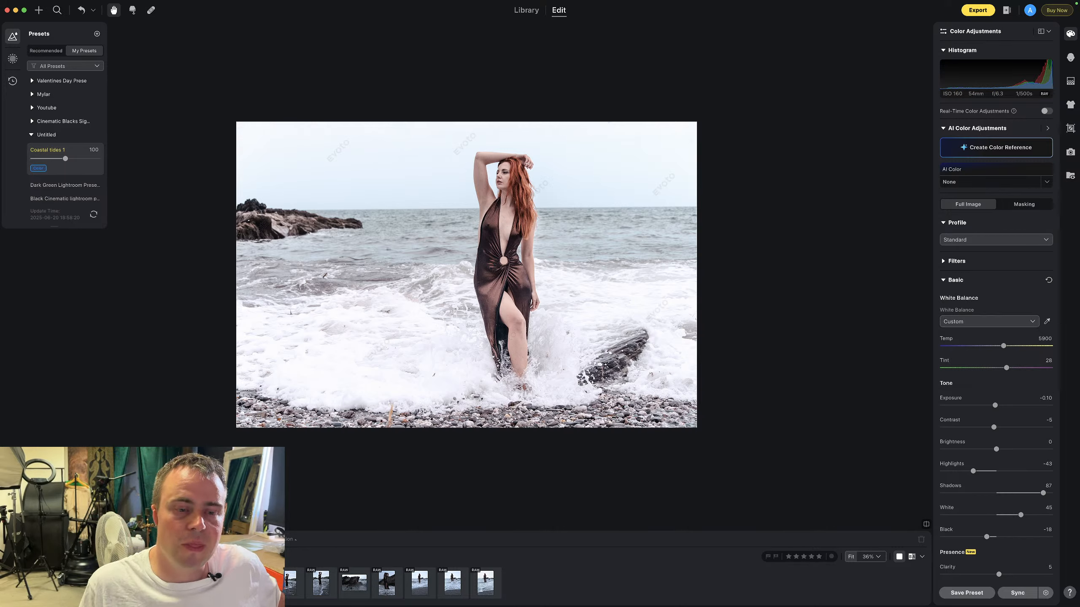
{"action": "scroll", "coordinate": [1028, 391], "scroll_direction": "down", "scroll_amount": 5}
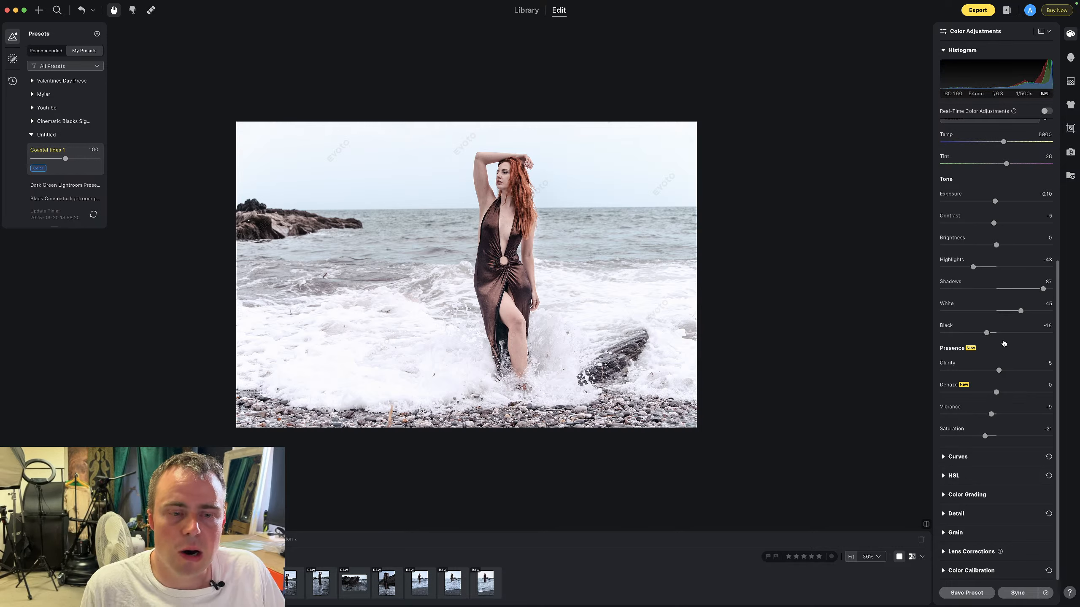
{"action": "left_click", "coordinate": [957, 495]}
{"action": "scroll", "coordinate": [980, 483], "scroll_direction": "down", "scroll_amount": 5}
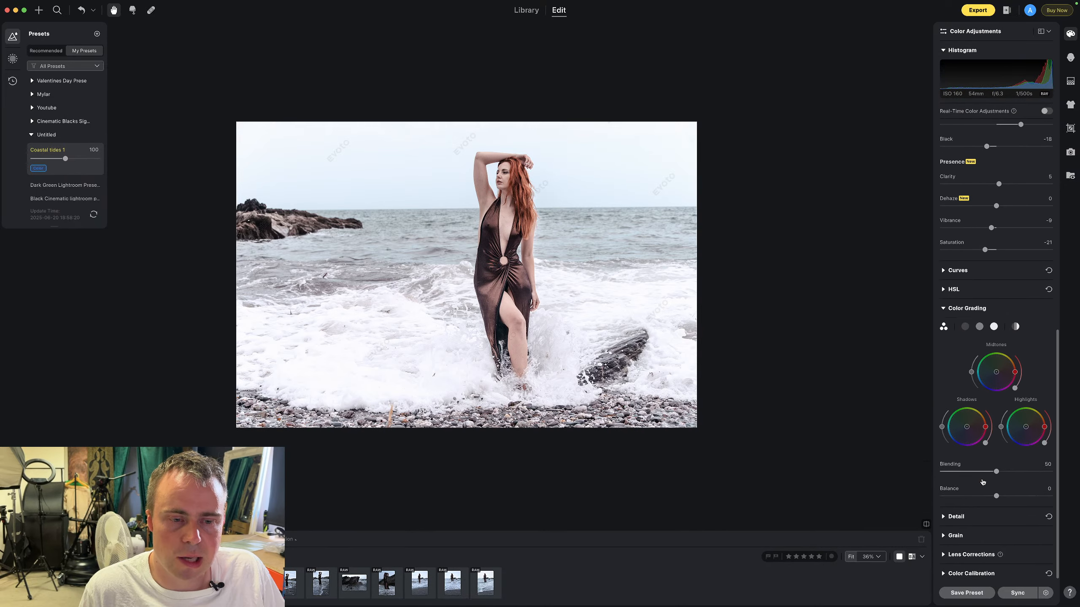
{"action": "left_click", "coordinate": [962, 290]}
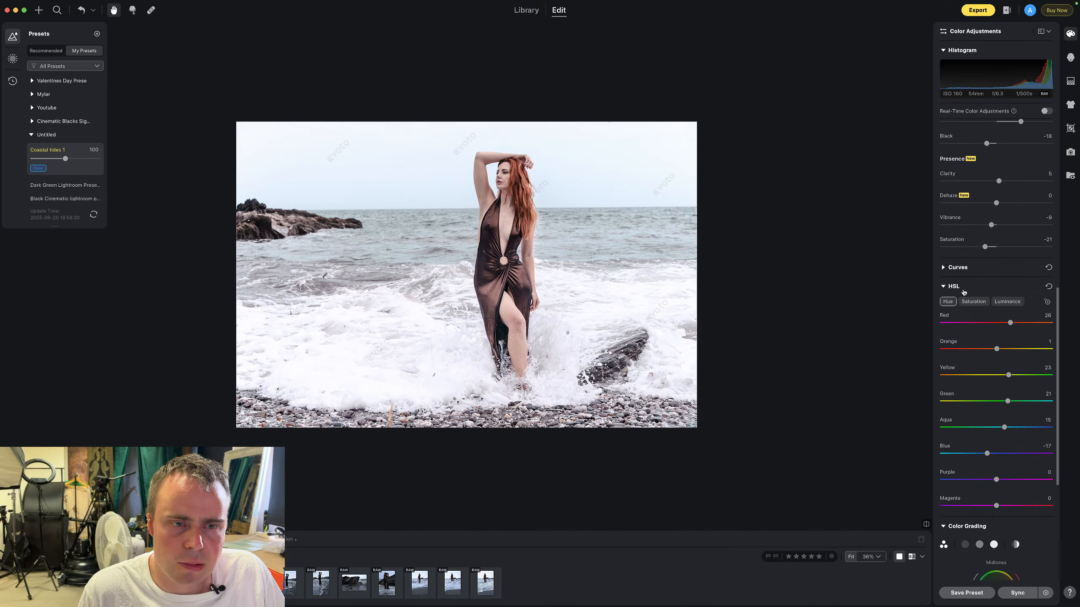
{"action": "scroll", "coordinate": [989, 346], "scroll_direction": "down", "scroll_amount": 2}
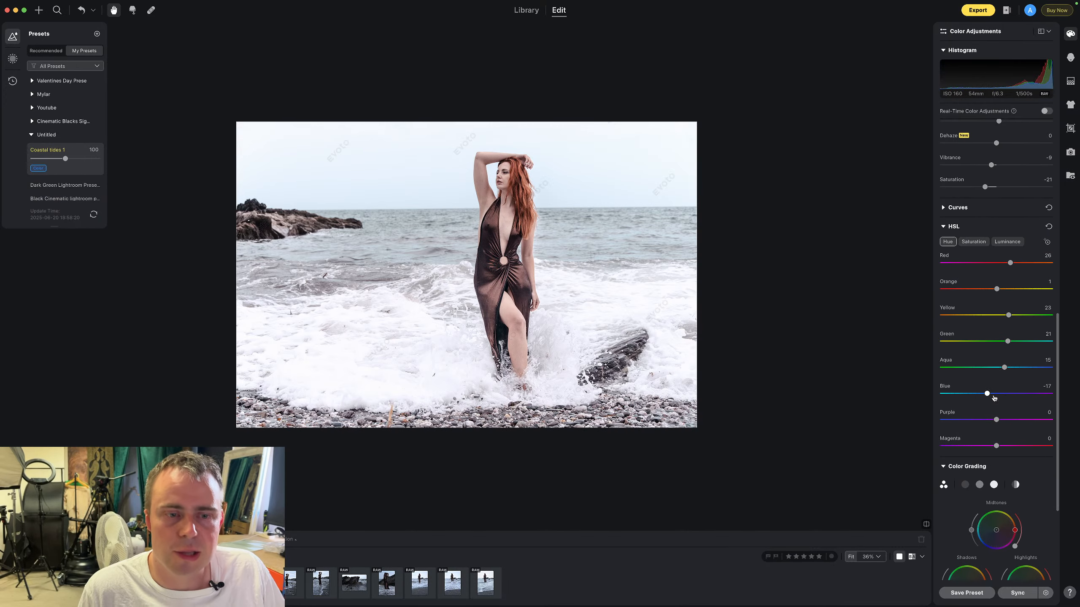
{"action": "left_click", "coordinate": [970, 241]}
{"action": "left_click", "coordinate": [1006, 240]}
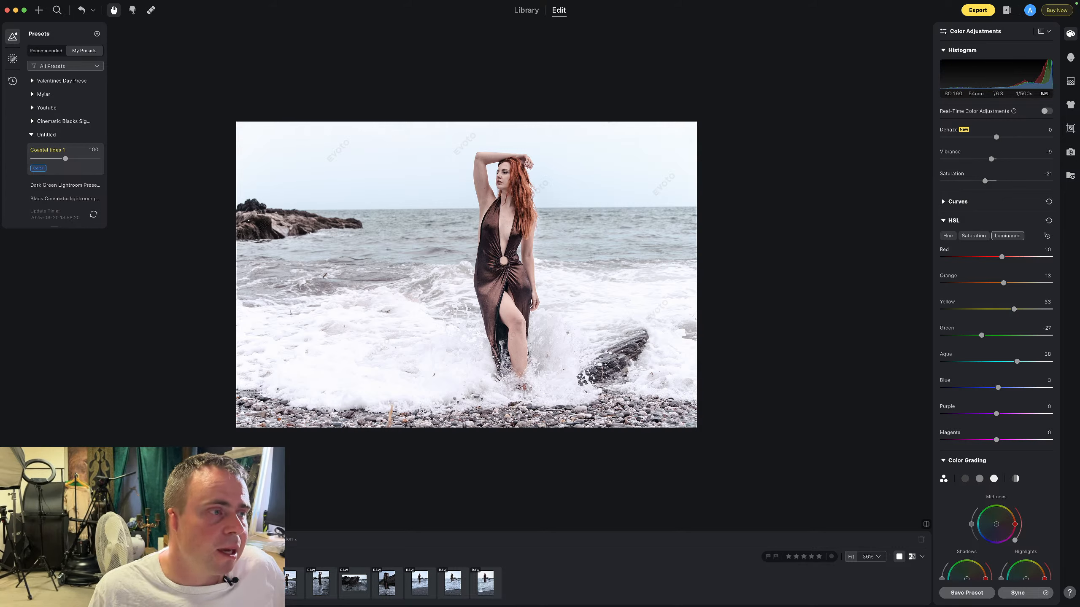
Switch to the next, darker surf photo and set its Shadows to 92, Highlights to -28 and Brightness to 20
{"action": "key", "text": "Right"}
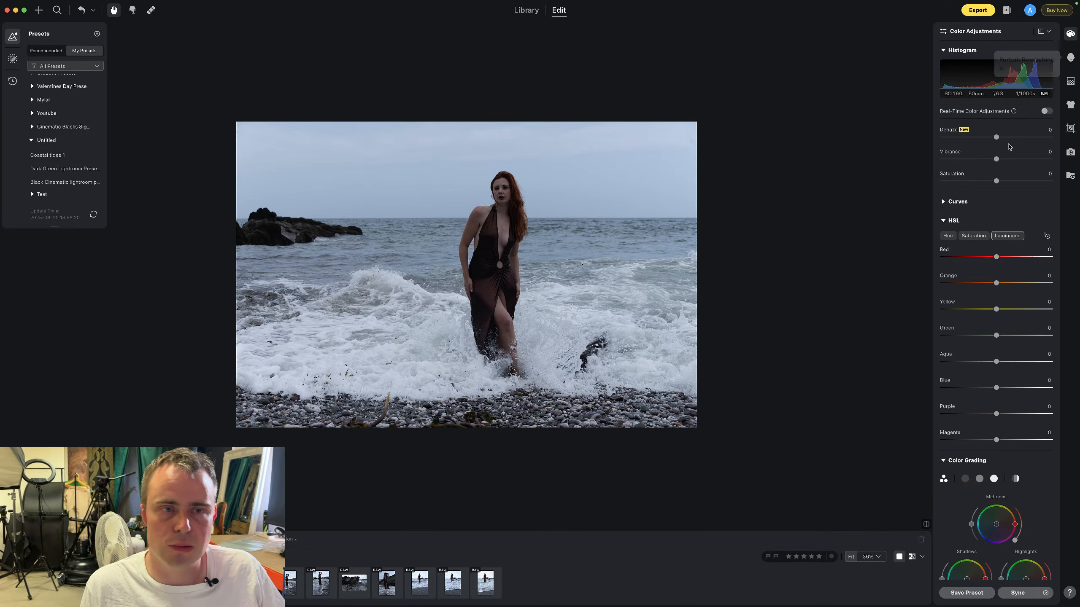
{"action": "scroll", "coordinate": [1010, 170], "scroll_direction": "up", "scroll_amount": 10}
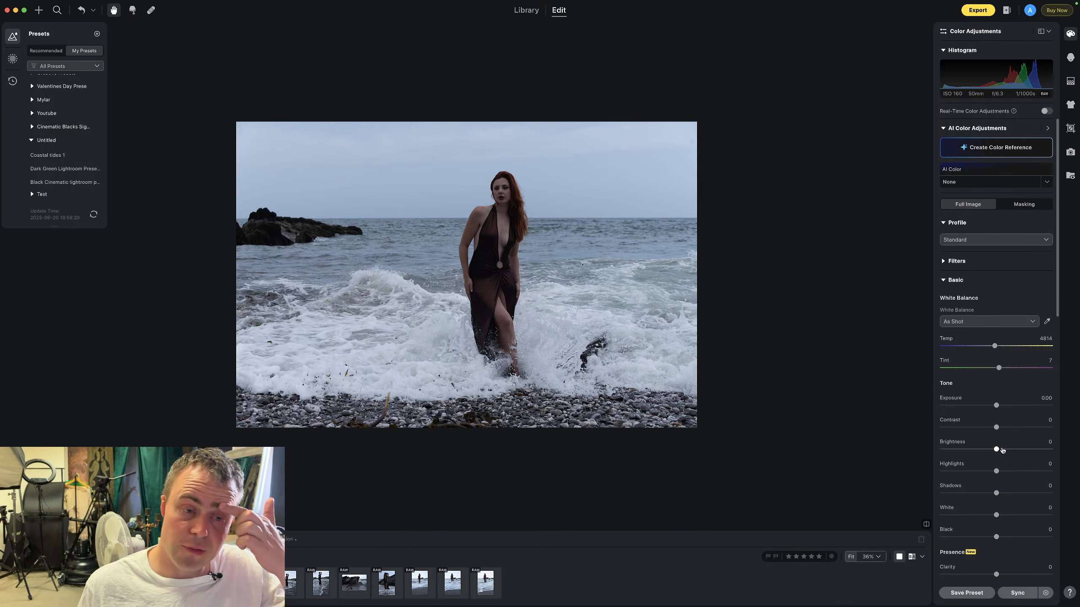
{"action": "scroll", "coordinate": [1001, 449], "scroll_direction": "down", "scroll_amount": 3}
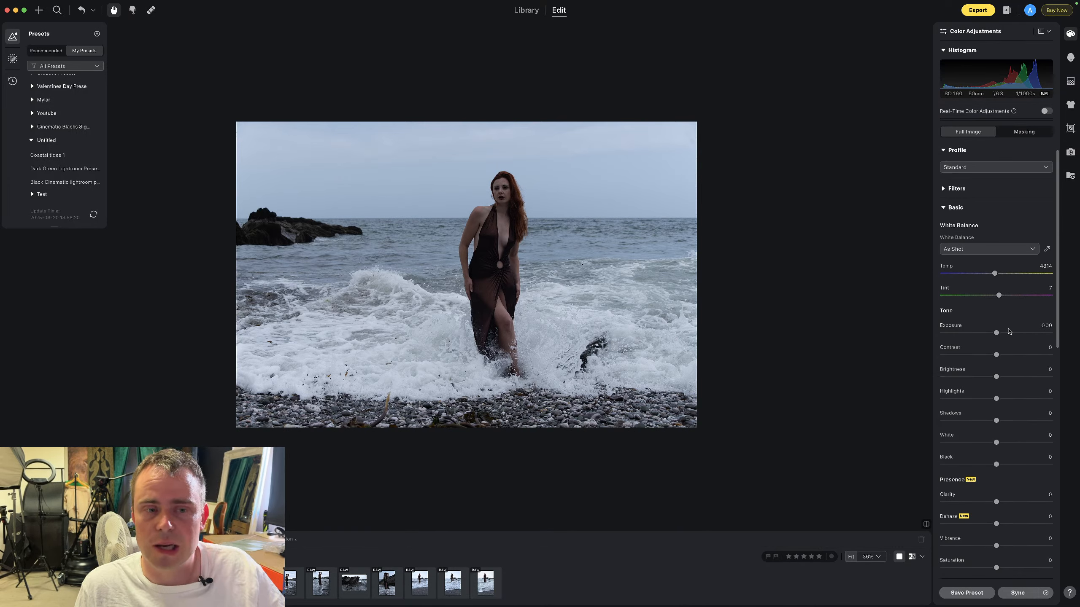
{"action": "left_click_drag", "start_coordinate": [996, 420], "coordinate": [1007, 378]}
{"action": "scroll", "coordinate": [366, 370], "scroll_direction": "up", "scroll_amount": 5}
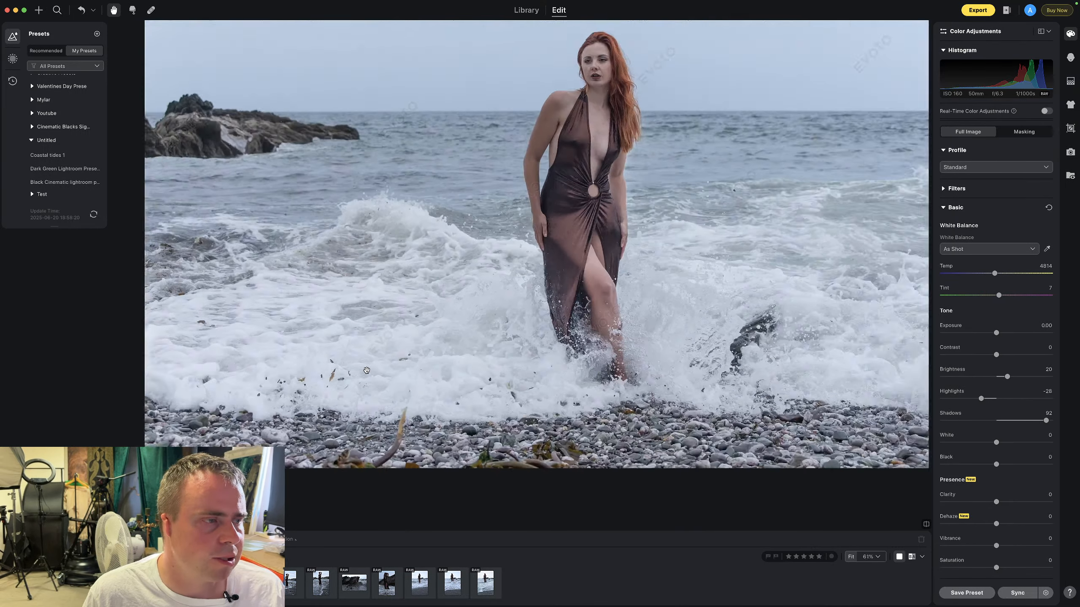
{"action": "scroll", "coordinate": [414, 348], "scroll_direction": "down", "scroll_amount": 5}
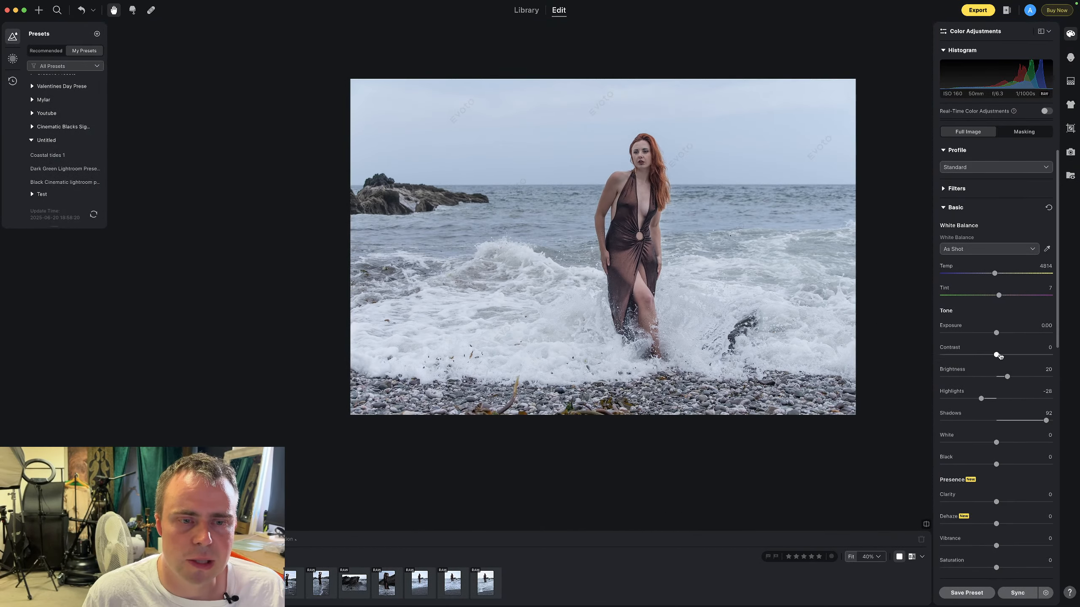
Set the surf photo's Contrast to 27, Exposure to 0.30, Black to -23 and White to -18
{"action": "scroll", "coordinate": [996, 354], "scroll_direction": "down", "scroll_amount": 1}
{"action": "left_click_drag", "start_coordinate": [996, 355], "coordinate": [1002, 323]}
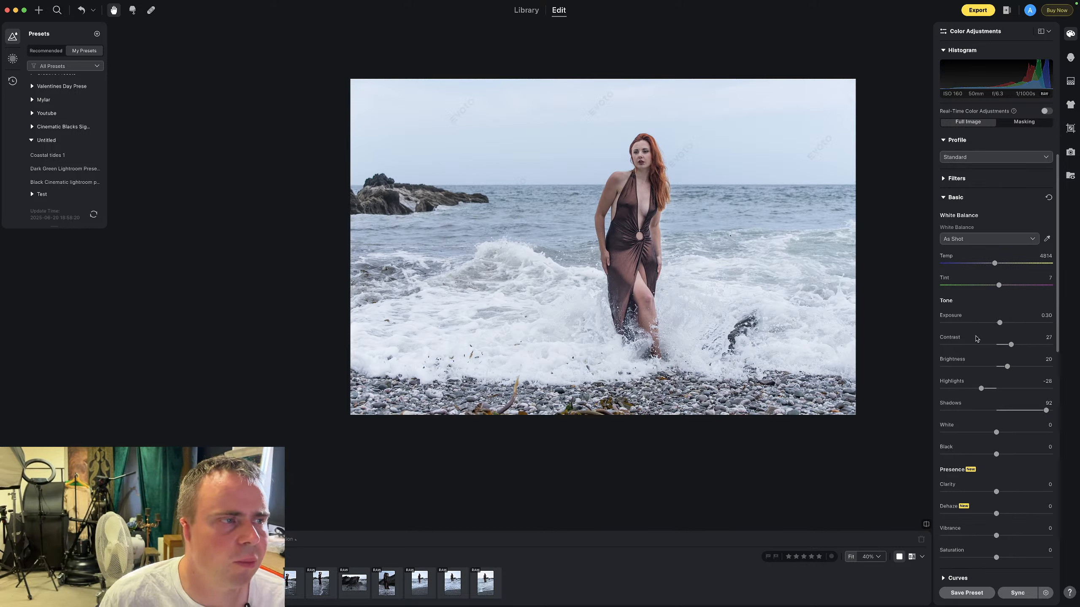
{"action": "left_click_drag", "start_coordinate": [996, 454], "coordinate": [988, 434]}
{"action": "scroll", "coordinate": [999, 437], "scroll_direction": "down", "scroll_amount": 1}
{"action": "scroll", "coordinate": [987, 434], "scroll_direction": "up", "scroll_amount": 1}
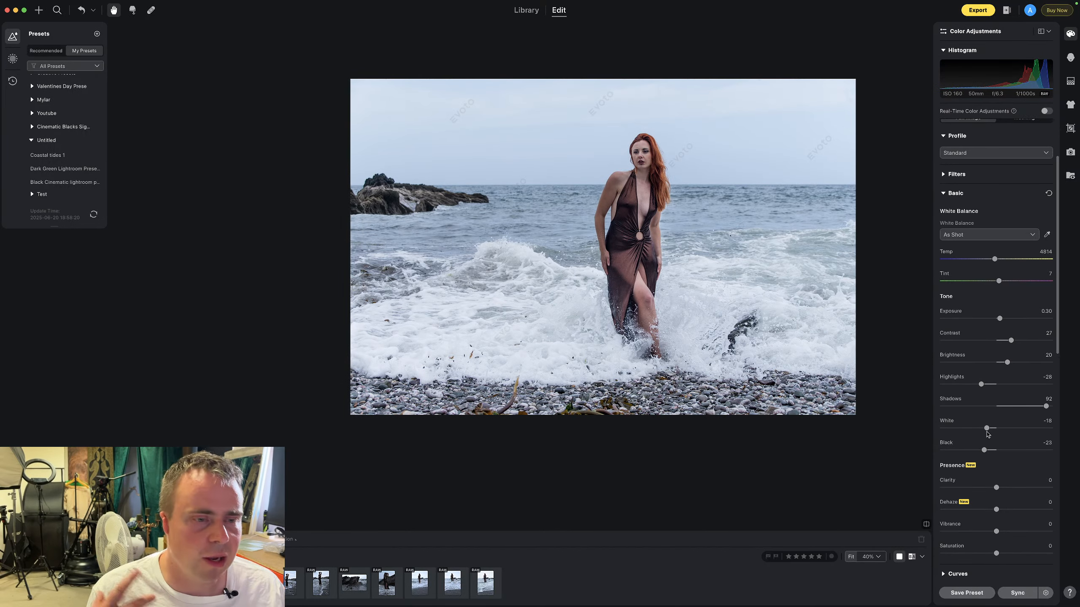
Set the surf photo's Clarity to 9 and Vibrance to 14
{"action": "scroll", "coordinate": [988, 432], "scroll_direction": "down", "scroll_amount": 4}
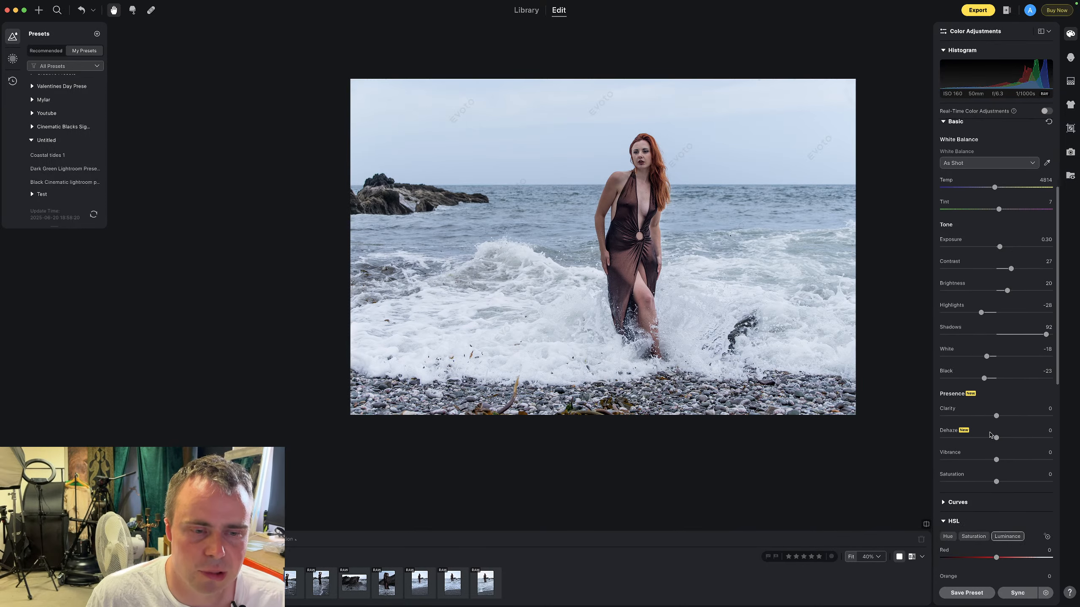
{"action": "left_click_drag", "start_coordinate": [996, 407], "coordinate": [1000, 407]}
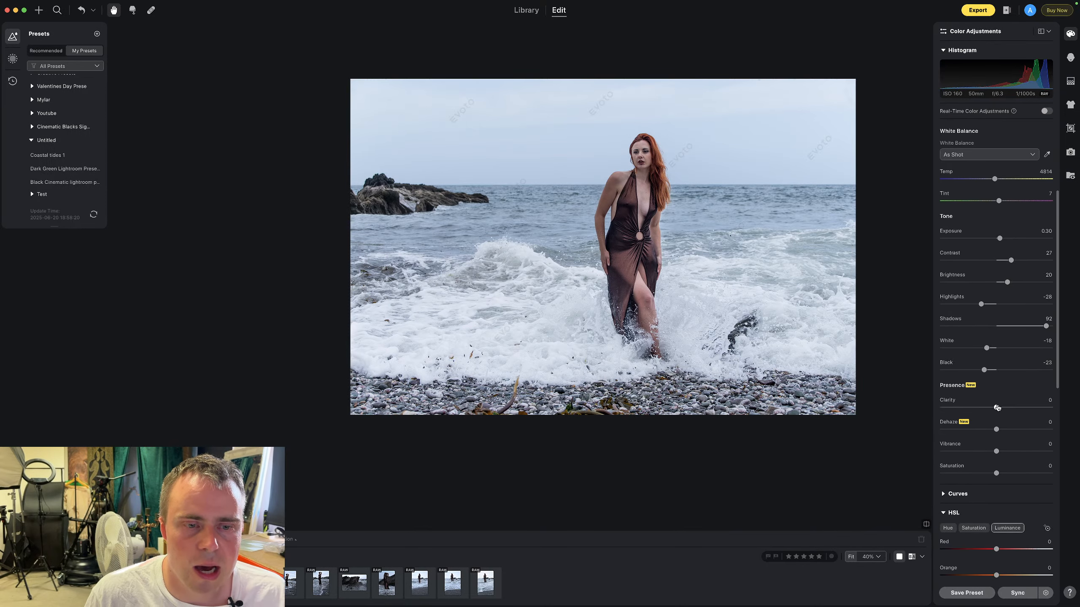
{"action": "scroll", "coordinate": [1000, 408], "scroll_direction": "down", "scroll_amount": 1}
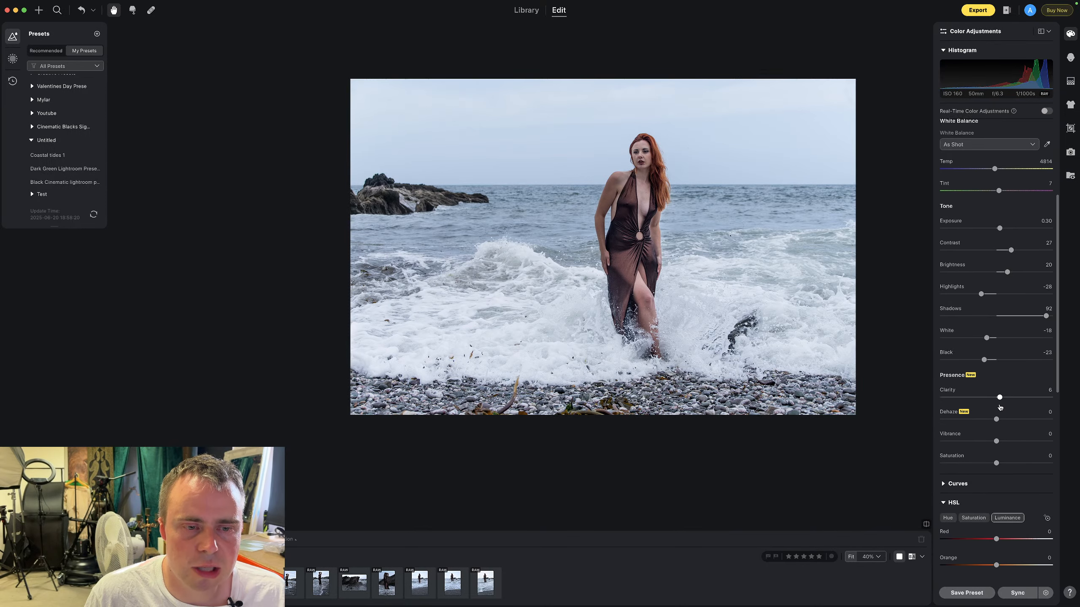
{"action": "left_click", "coordinate": [997, 442]}
{"action": "left_click_drag", "start_coordinate": [1003, 443], "coordinate": [1004, 442]}
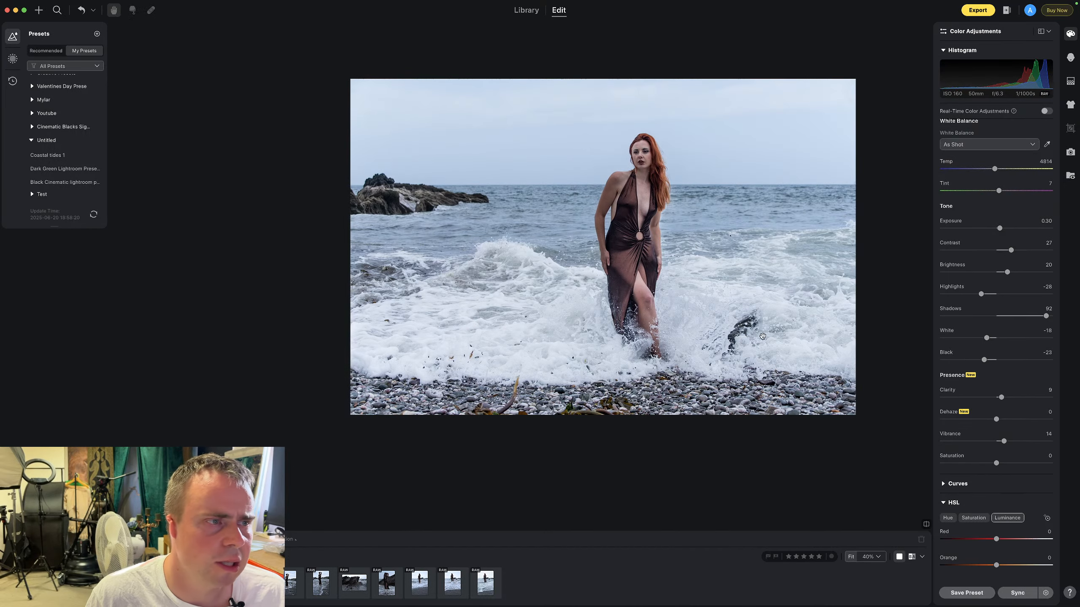
{"action": "scroll", "coordinate": [987, 433], "scroll_direction": "up", "scroll_amount": 3}
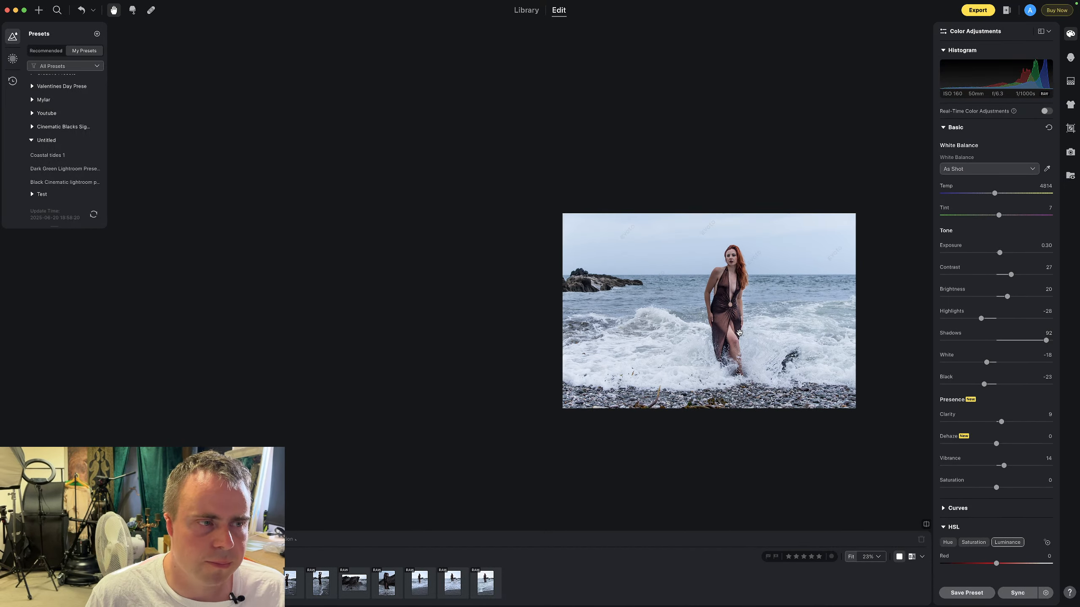
Reduce the HSL saturation of the surf photo to -46 for green, -58 for aqua and -29 for blue
{"action": "scroll", "coordinate": [995, 440], "scroll_direction": "down", "scroll_amount": 10}
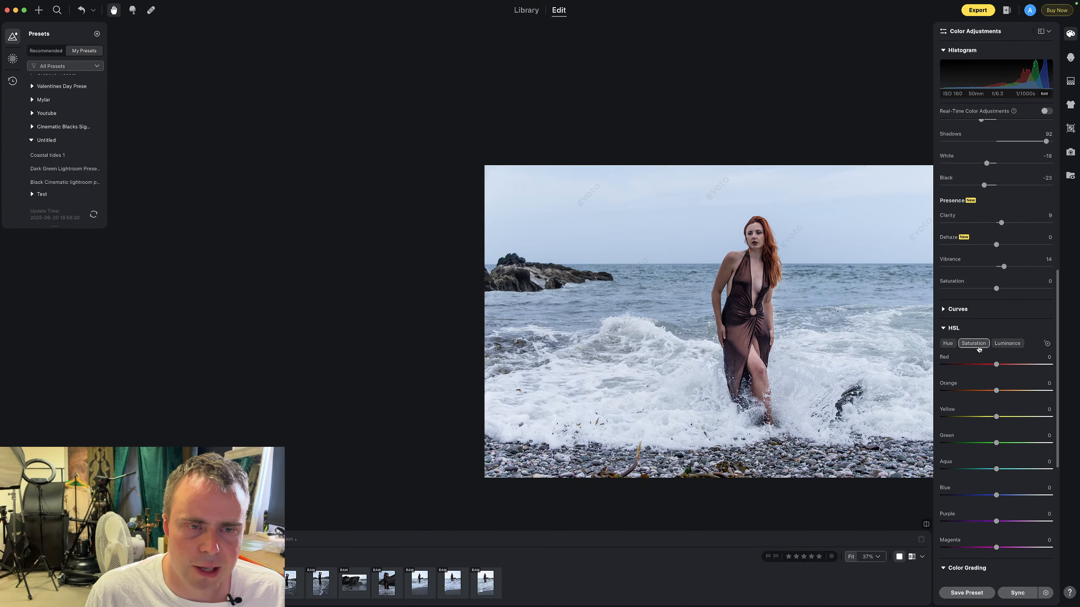
{"action": "left_click", "coordinate": [973, 343]}
{"action": "left_click_drag", "start_coordinate": [996, 443], "coordinate": [981, 496]}
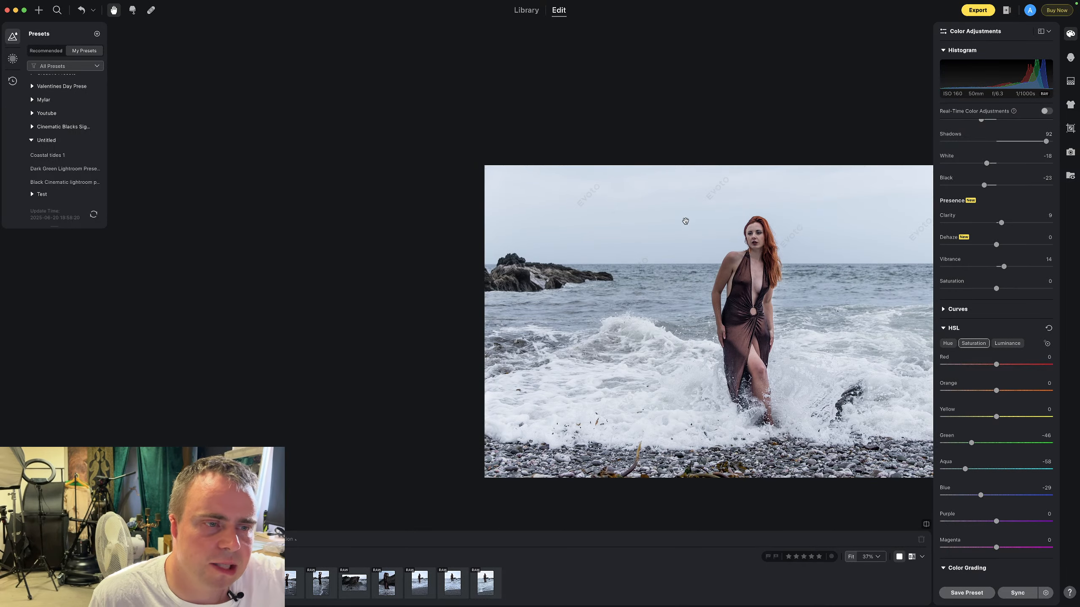
{"action": "scroll", "coordinate": [755, 290], "scroll_direction": "up", "scroll_amount": 3}
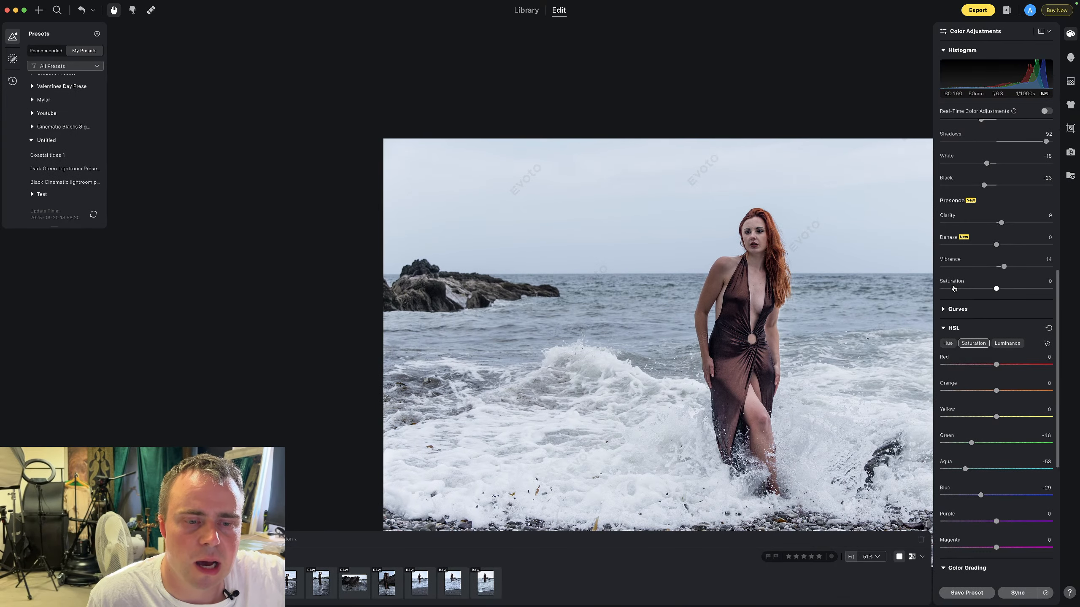
{"action": "scroll", "coordinate": [962, 290], "scroll_direction": "down", "scroll_amount": 3}
Expand the Detail settings, set Sharpen to 81 and check the model's face up close
{"action": "scroll", "coordinate": [962, 290], "scroll_direction": "down", "scroll_amount": 5}
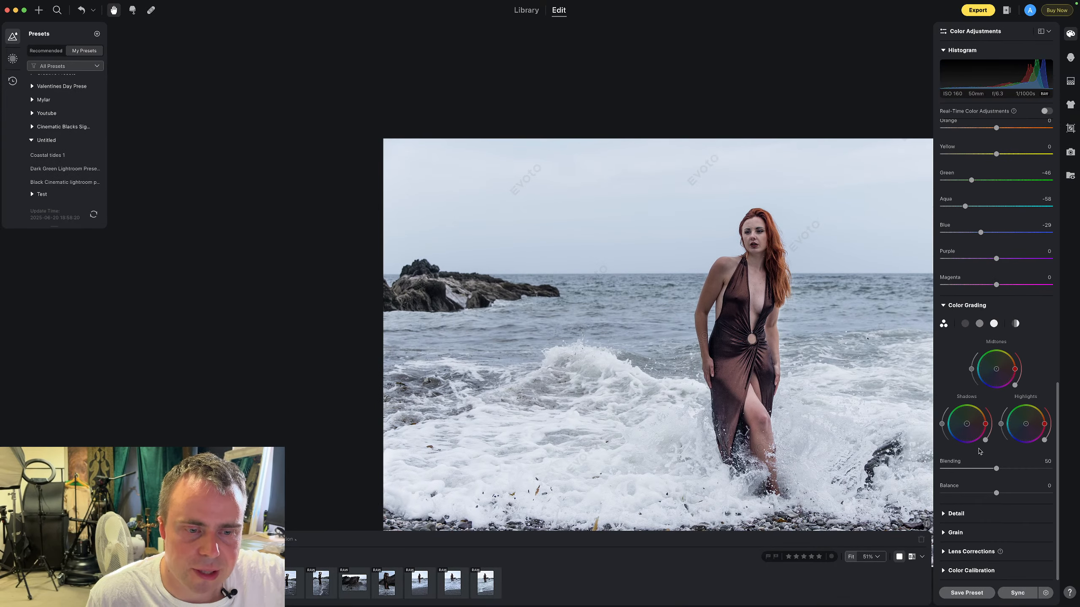
{"action": "left_click", "coordinate": [958, 514]}
{"action": "scroll", "coordinate": [964, 494], "scroll_direction": "down", "scroll_amount": 3}
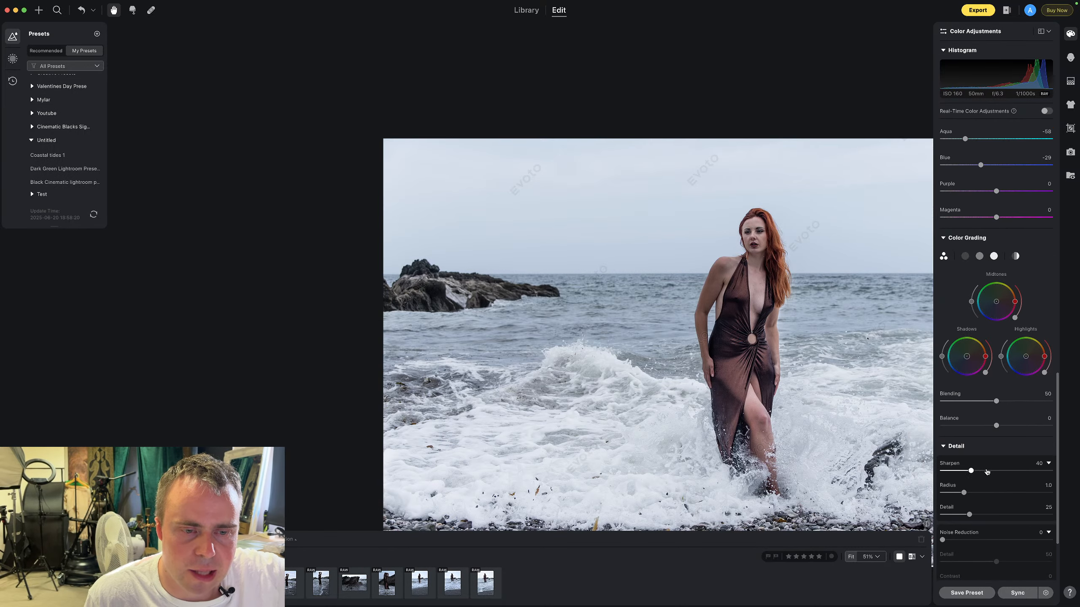
{"action": "left_click", "coordinate": [972, 470]}
{"action": "scroll", "coordinate": [971, 471], "scroll_direction": "down", "scroll_amount": 1}
{"action": "left_click", "coordinate": [972, 462]}
{"action": "left_click_drag", "start_coordinate": [971, 461], "coordinate": [1000, 463]}
{"action": "scroll", "coordinate": [754, 236], "scroll_direction": "up", "scroll_amount": 10}
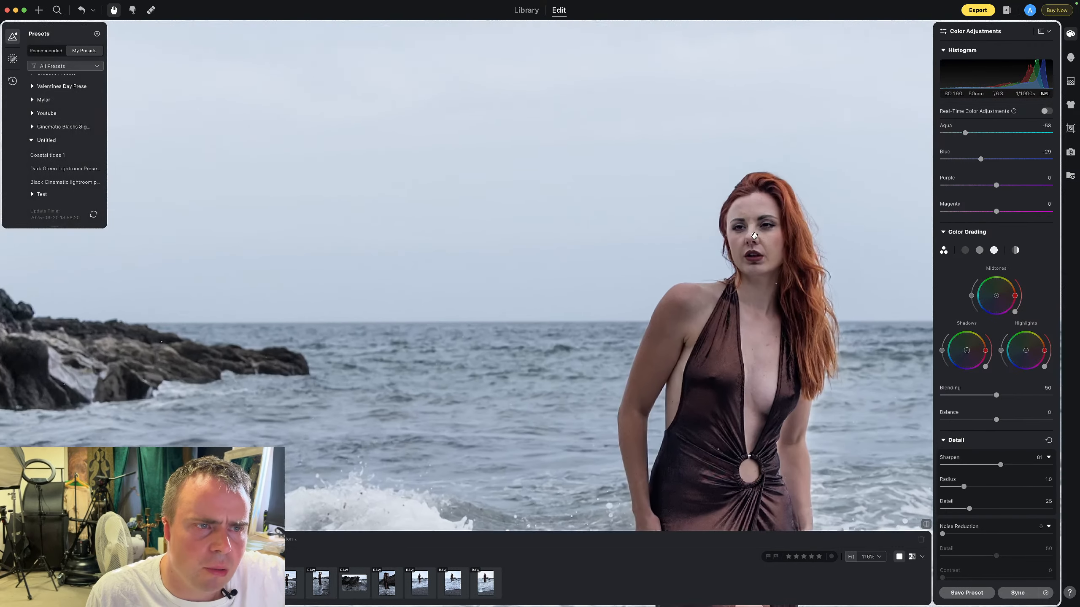
Set the surf photo's Sharpen to 91 and Noise Reduction to 33
{"action": "left_click_drag", "start_coordinate": [1001, 465], "coordinate": [1015, 465]}
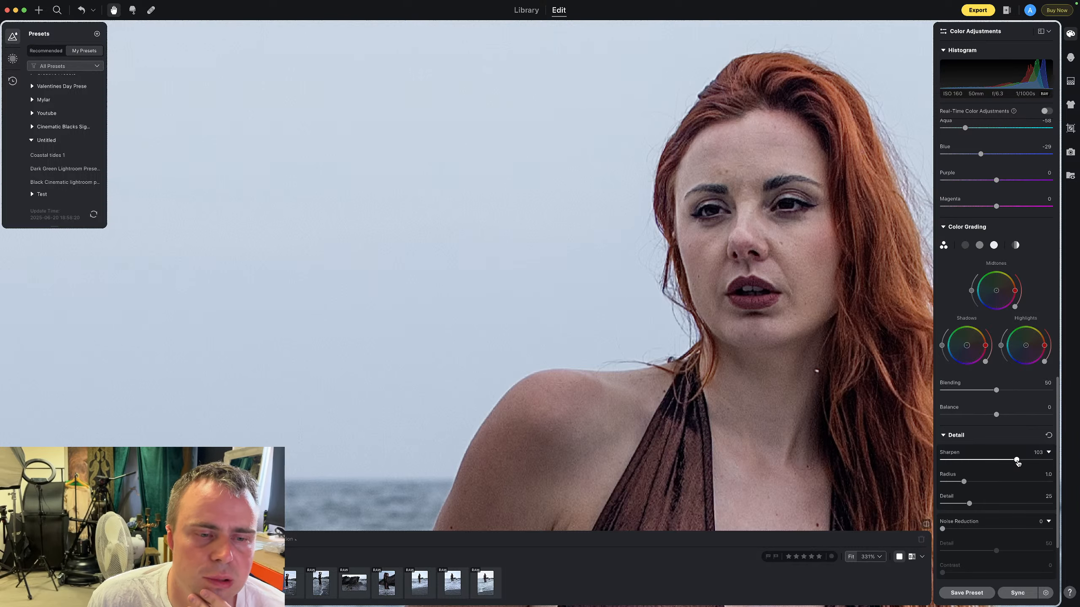
{"action": "left_click_drag", "start_coordinate": [1017, 463], "coordinate": [1011, 463]}
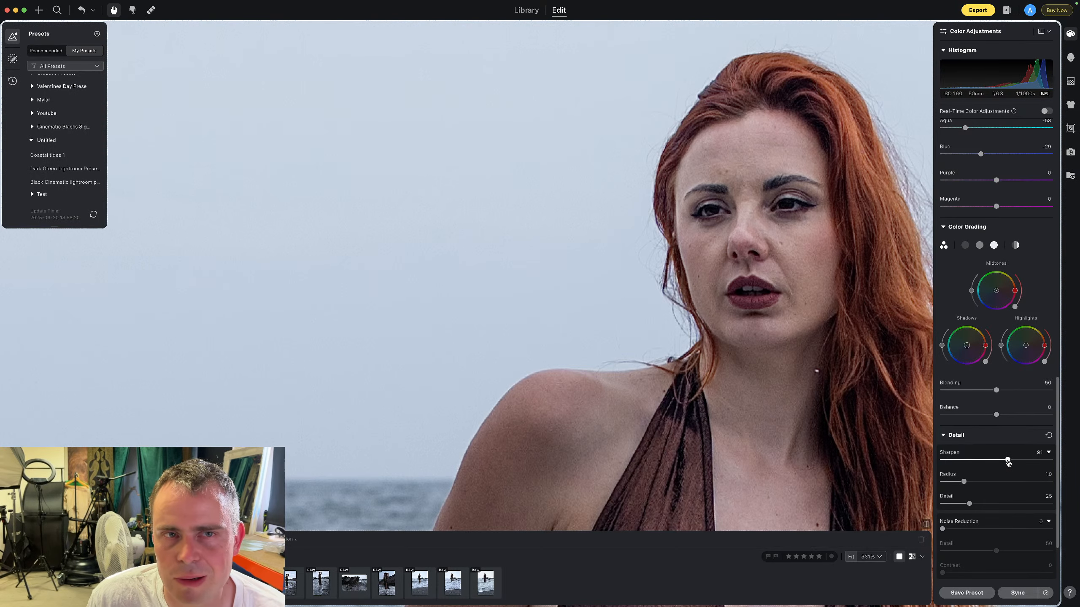
{"action": "scroll", "coordinate": [739, 379], "scroll_direction": "up", "scroll_amount": 2}
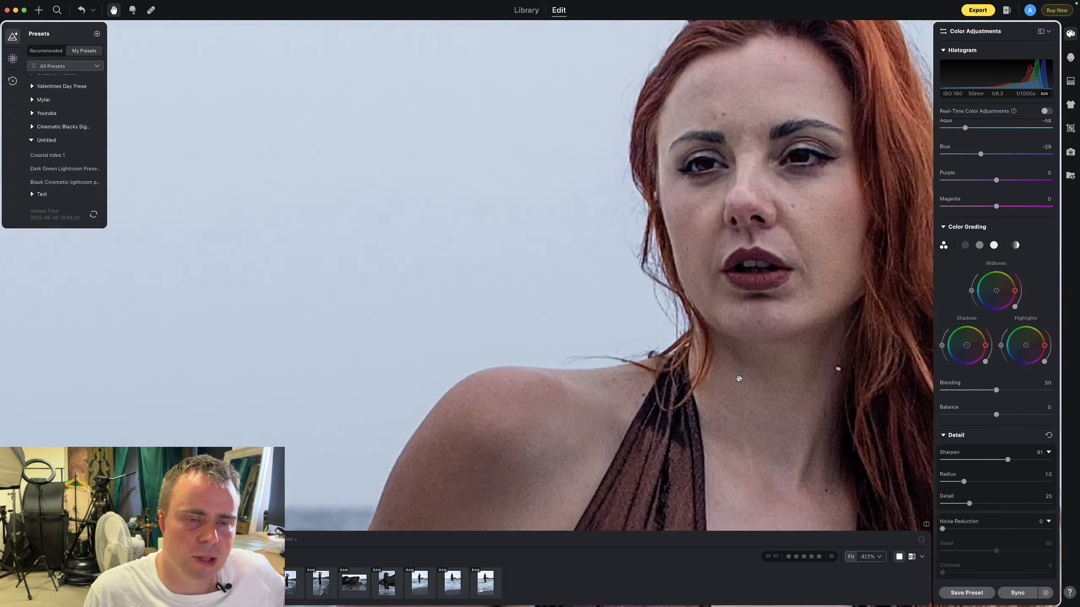
{"action": "scroll", "coordinate": [739, 378], "scroll_direction": "down", "scroll_amount": 4}
{"action": "left_click_drag", "start_coordinate": [949, 526], "coordinate": [978, 529]}
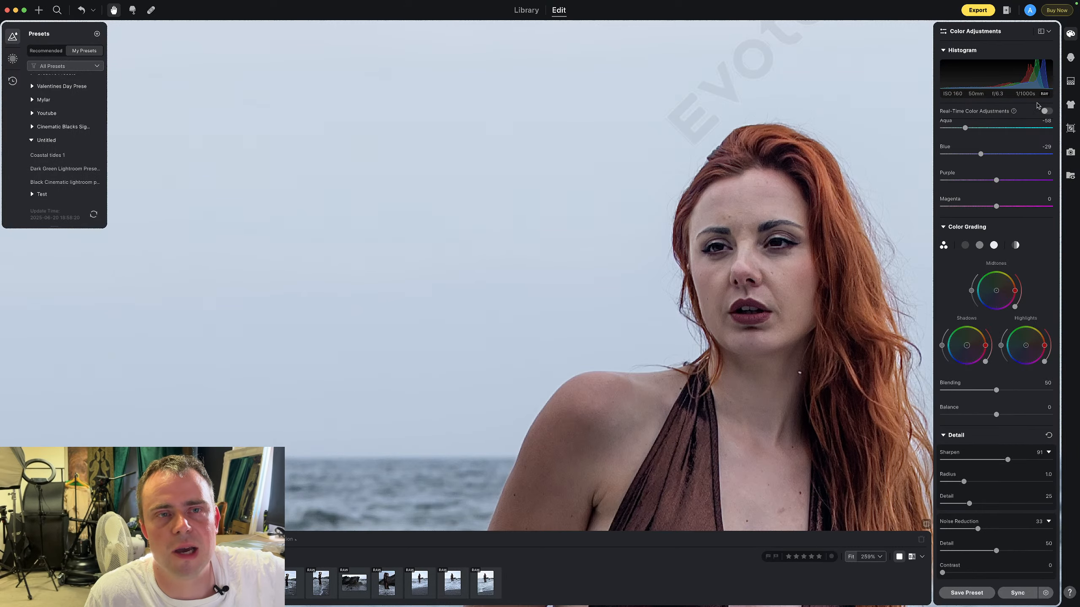
Review the whole surf photo and its Basic, Presence and HSL color adjustments
{"action": "scroll", "coordinate": [869, 200], "scroll_direction": "down", "scroll_amount": 5}
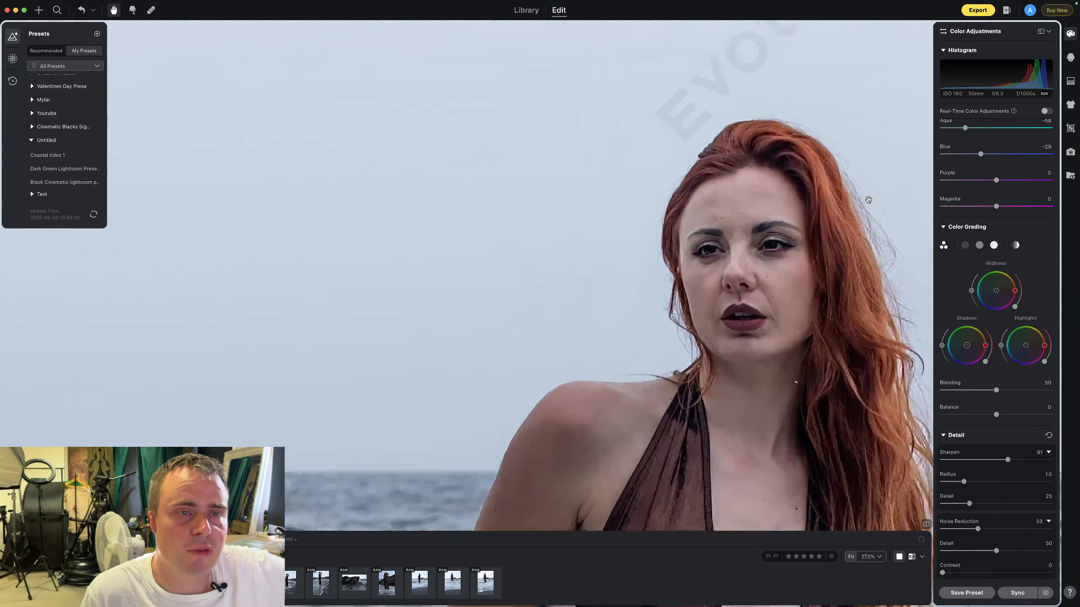
{"action": "scroll", "coordinate": [869, 200], "scroll_direction": "down", "scroll_amount": 8}
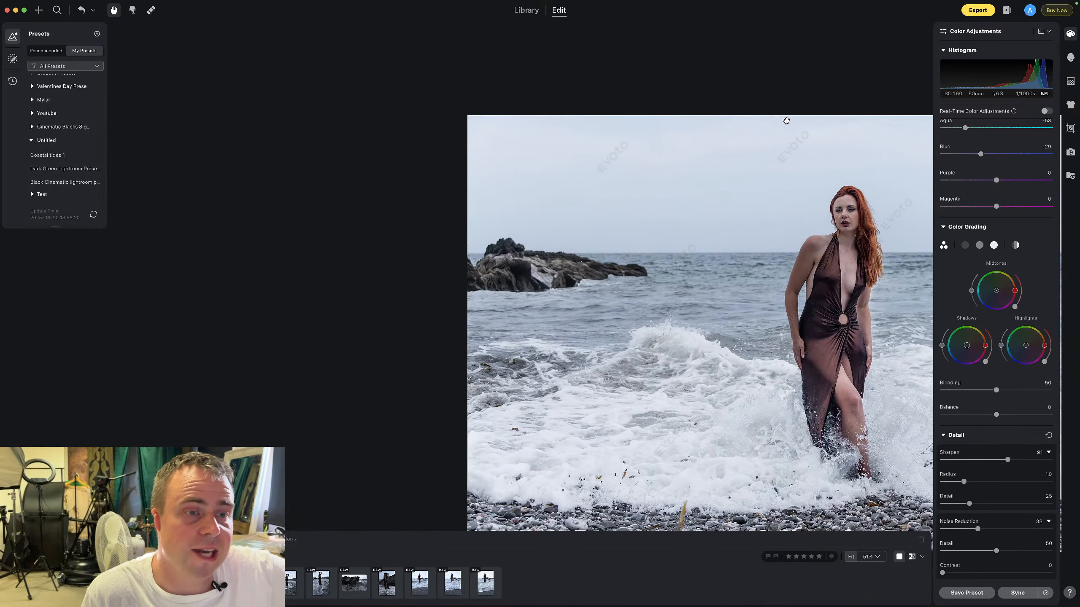
{"action": "scroll", "coordinate": [786, 121], "scroll_direction": "down", "scroll_amount": 1}
{"action": "scroll", "coordinate": [865, 237], "scroll_direction": "down", "scroll_amount": 3}
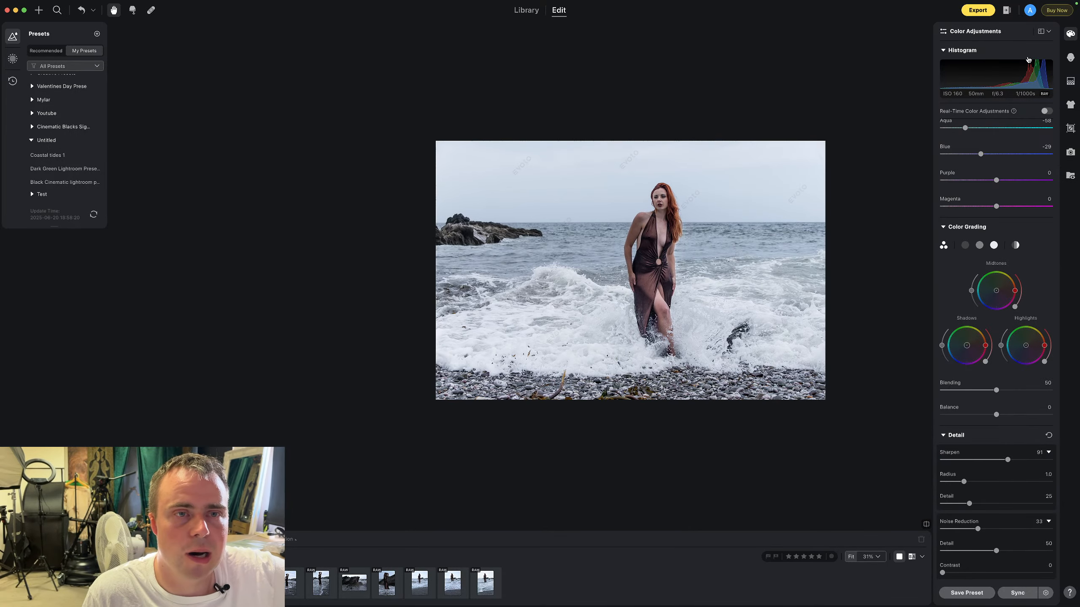
{"action": "scroll", "coordinate": [724, 253], "scroll_direction": "up", "scroll_amount": 2}
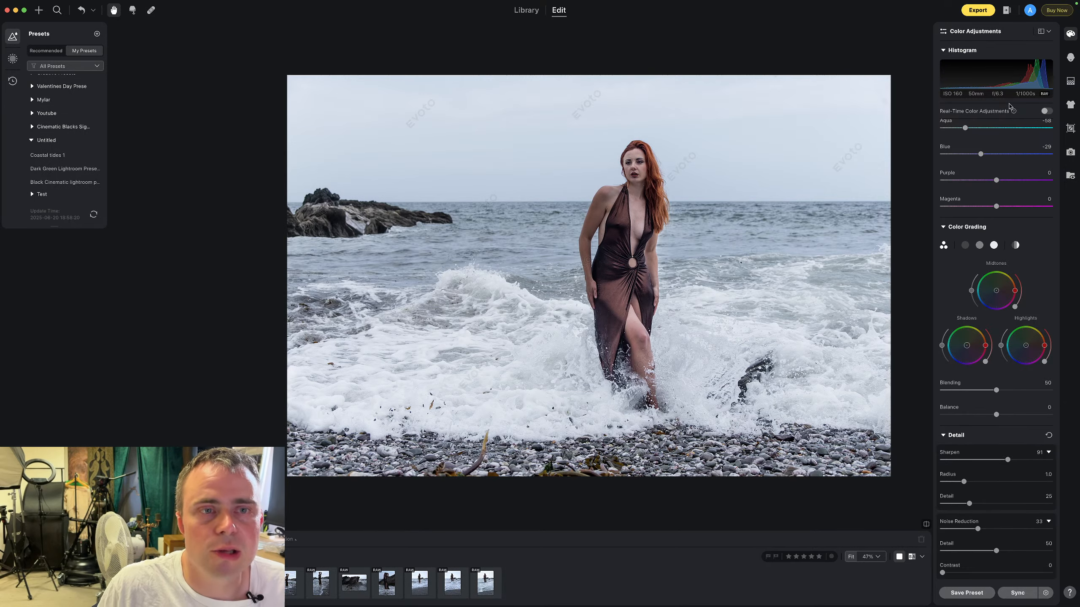
{"action": "scroll", "coordinate": [1010, 106], "scroll_direction": "up", "scroll_amount": 15}
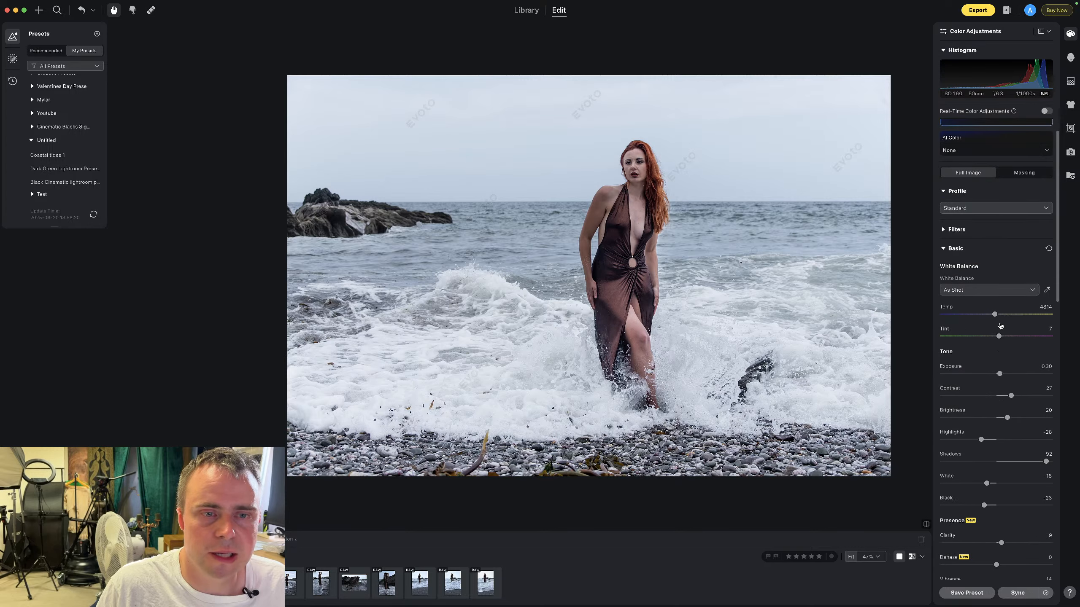
{"action": "scroll", "coordinate": [1001, 326], "scroll_direction": "down", "scroll_amount": 8}
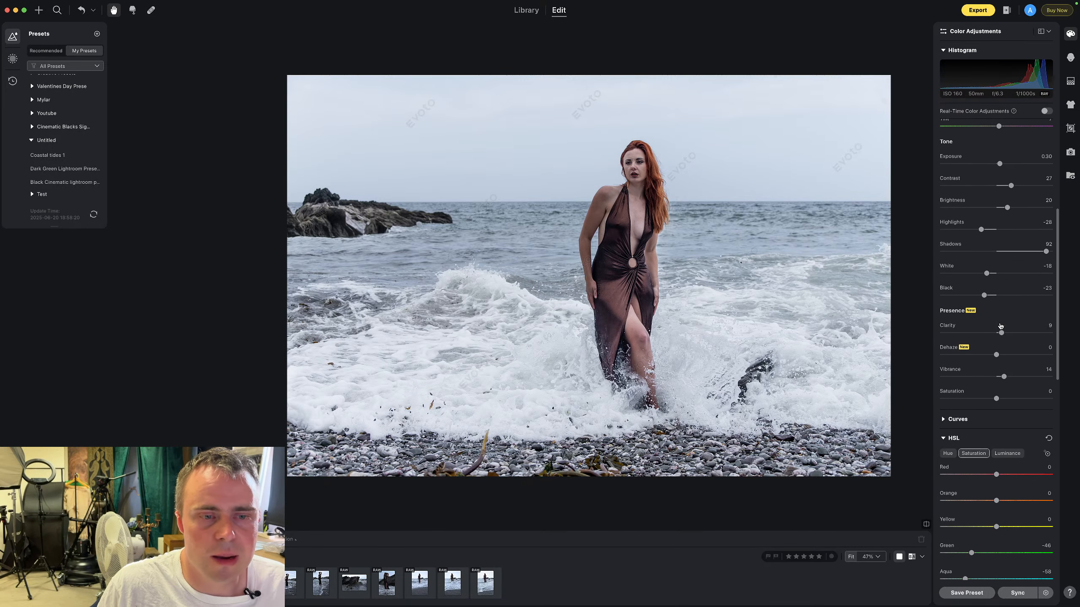
{"action": "scroll", "coordinate": [1000, 326], "scroll_direction": "up", "scroll_amount": 8}
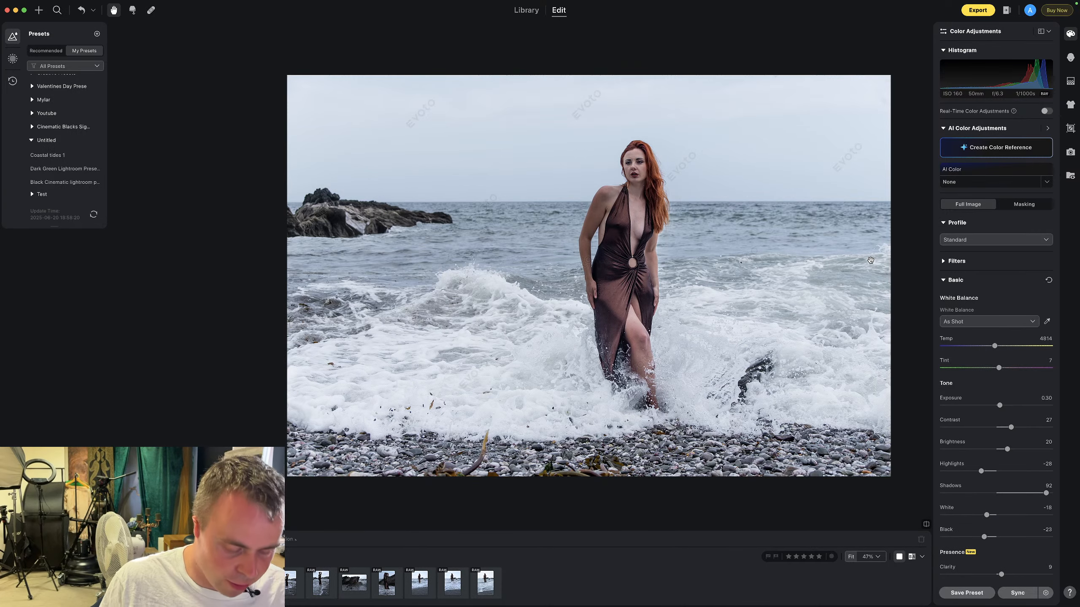
Crop the surf photo tighter from its upper and right edges with a fixed ratio and apply the crop
{"action": "key", "text": "c"}
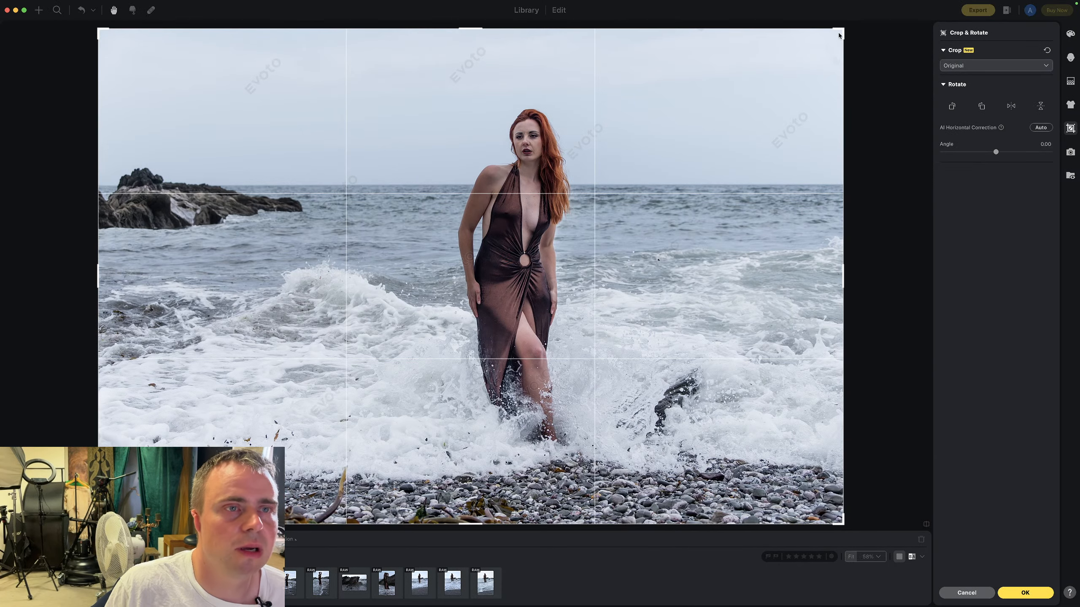
{"action": "left_click_drag", "start_coordinate": [817, 29], "coordinate": [767, 70]}
{"action": "left_click_drag", "start_coordinate": [725, 168], "coordinate": [645, 167]}
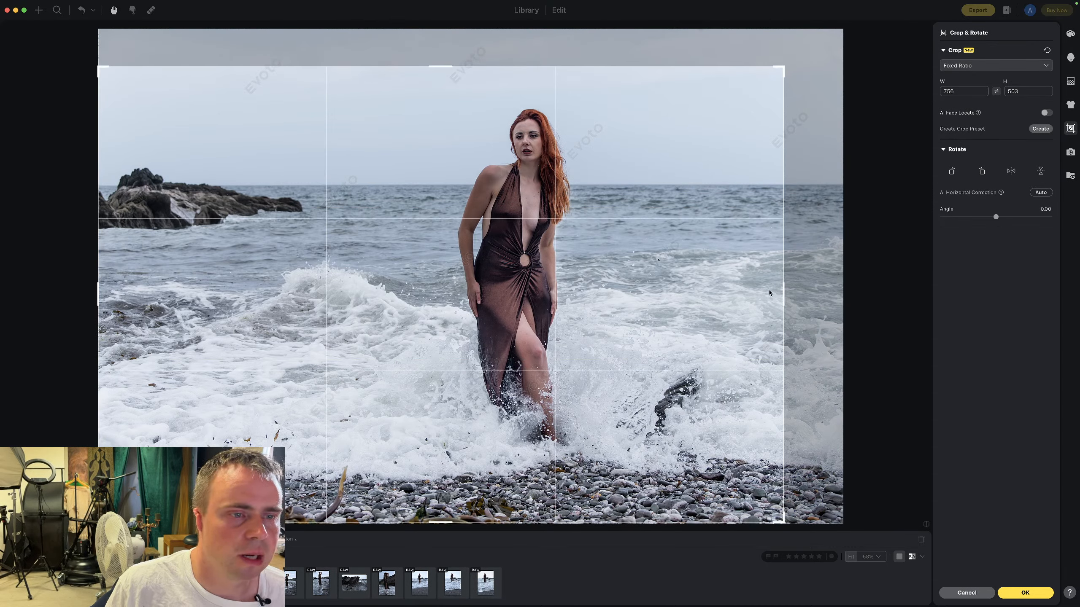
{"action": "left_click_drag", "start_coordinate": [781, 290], "coordinate": [755, 290]}
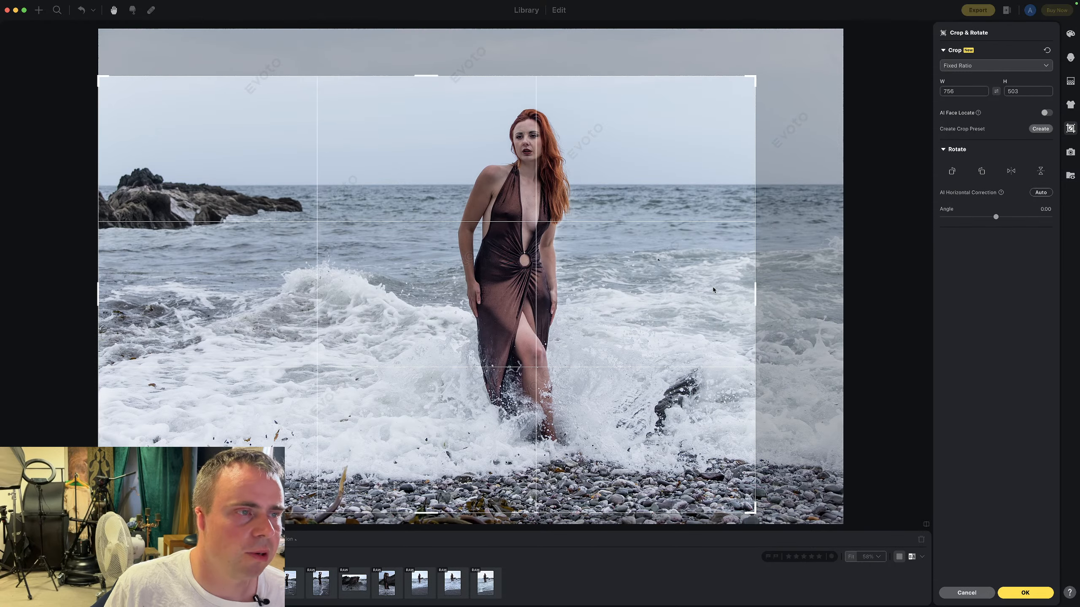
{"action": "left_click", "coordinate": [1025, 592]}
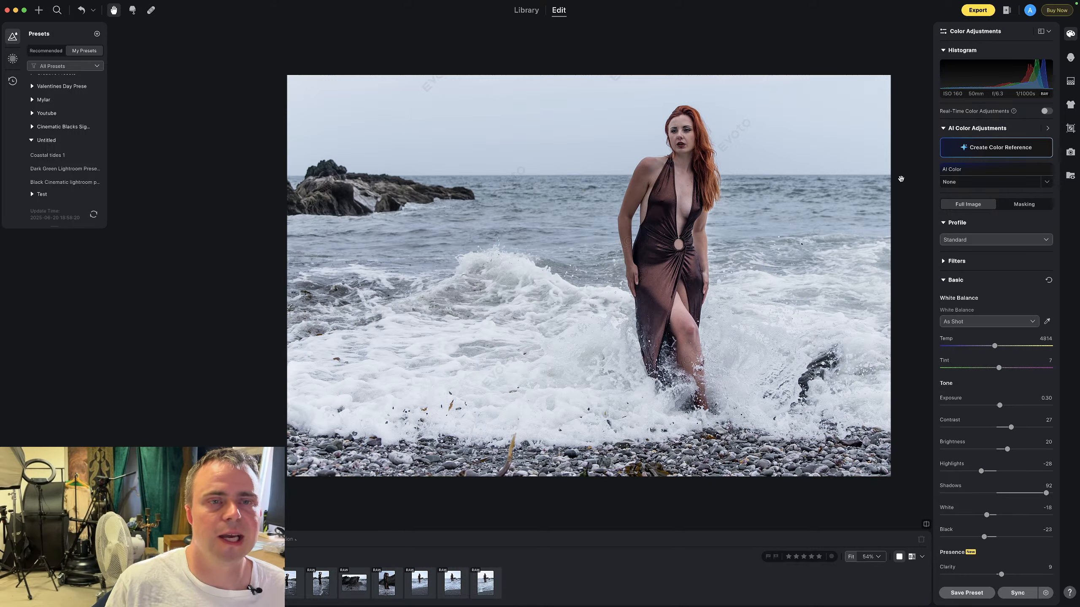
Apply the saved "skin retouch 2" preset to the surf photo and check the model's skin up close
{"action": "left_click", "coordinate": [1070, 59]}
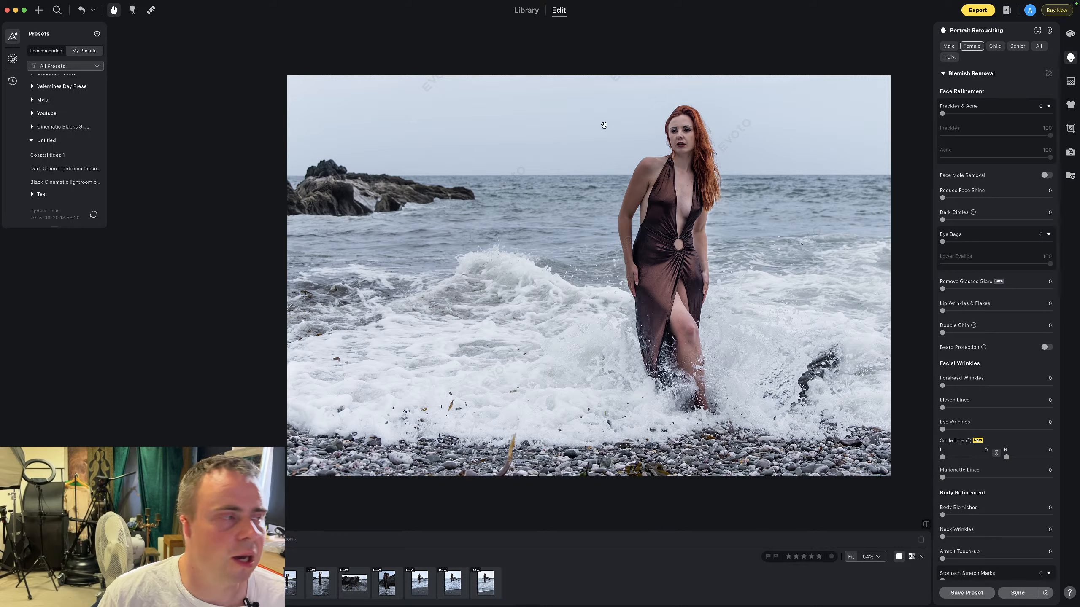
{"action": "scroll", "coordinate": [43, 111], "scroll_direction": "up", "scroll_amount": 3}
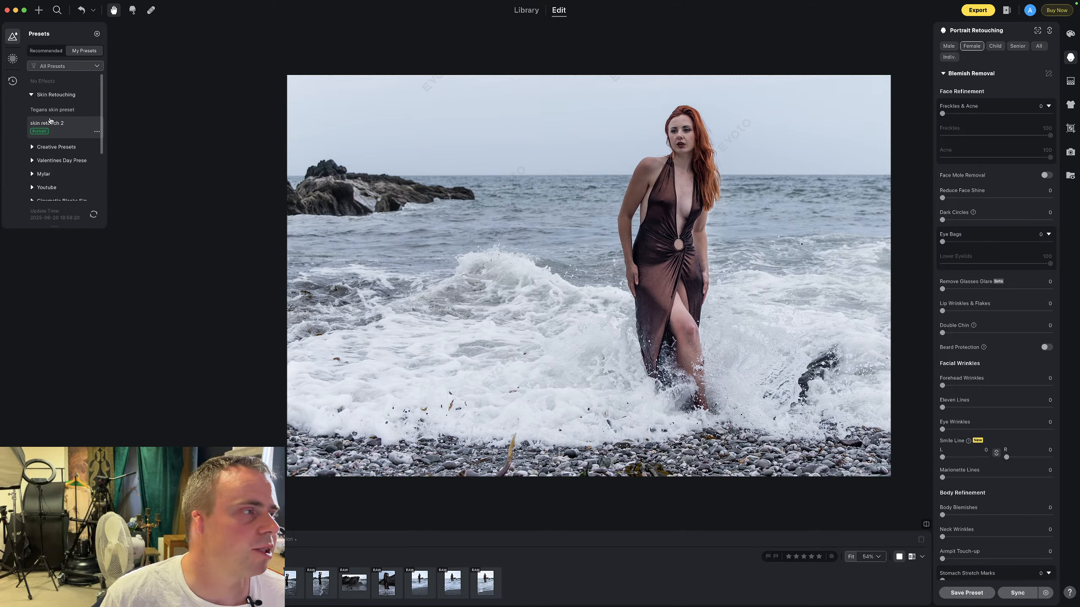
{"action": "left_click", "coordinate": [1071, 33]}
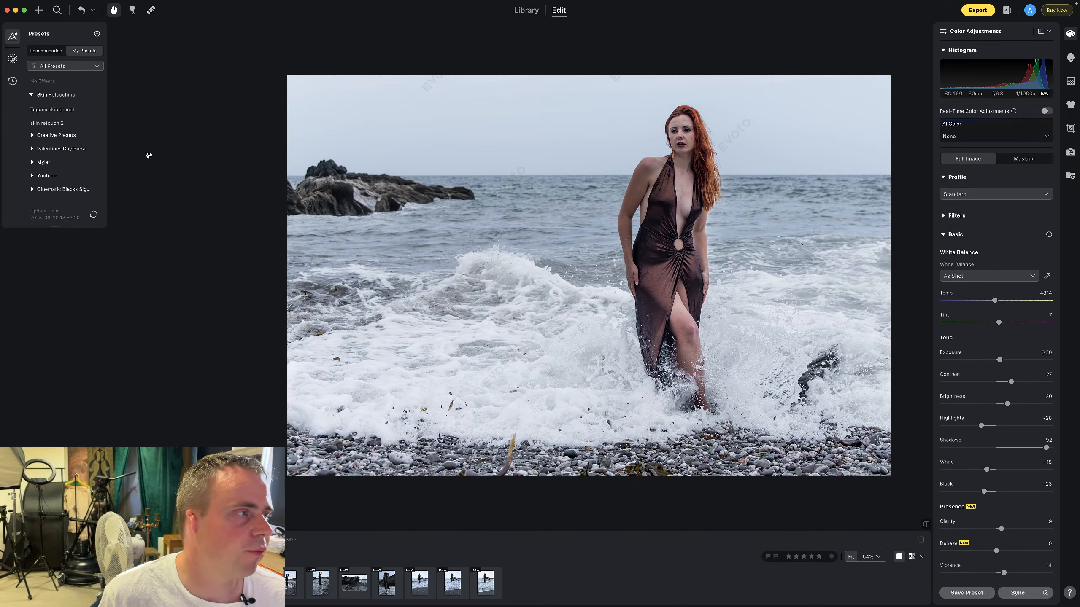
{"action": "left_click", "coordinate": [53, 123]}
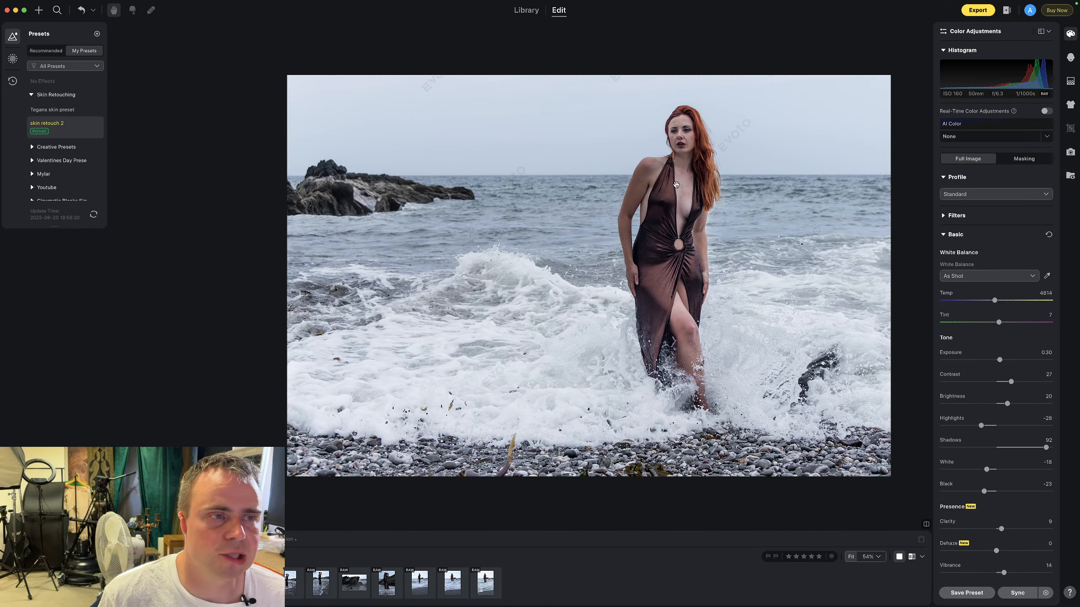
{"action": "left_click", "coordinate": [687, 141]}
{"action": "scroll", "coordinate": [692, 141], "scroll_direction": "up", "scroll_amount": 4}
{"action": "scroll", "coordinate": [691, 141], "scroll_direction": "down", "scroll_amount": 7}
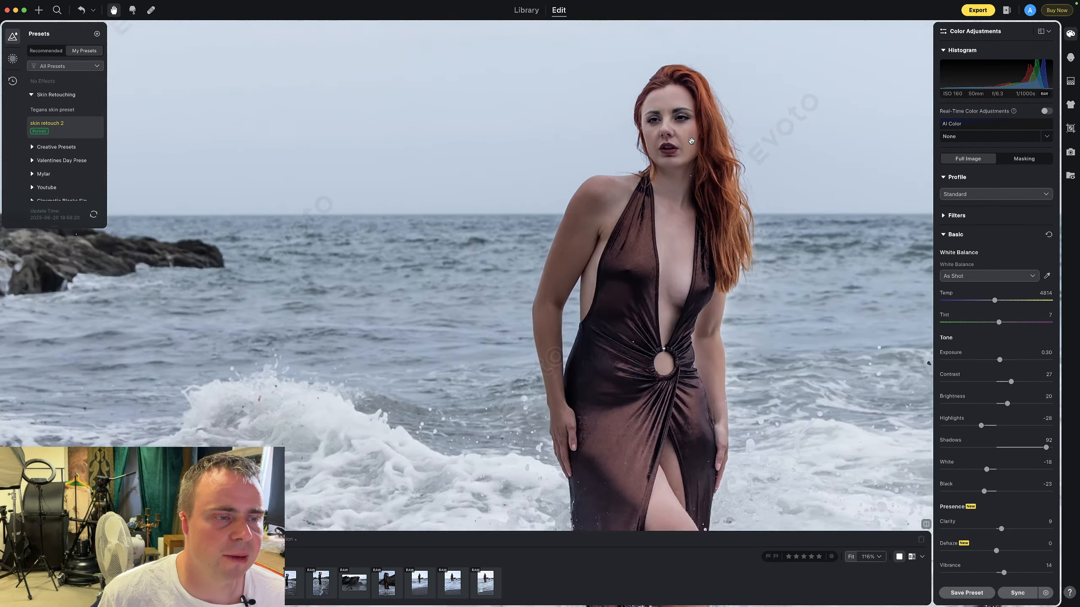
{"action": "scroll", "coordinate": [691, 141], "scroll_direction": "down", "scroll_amount": 3}
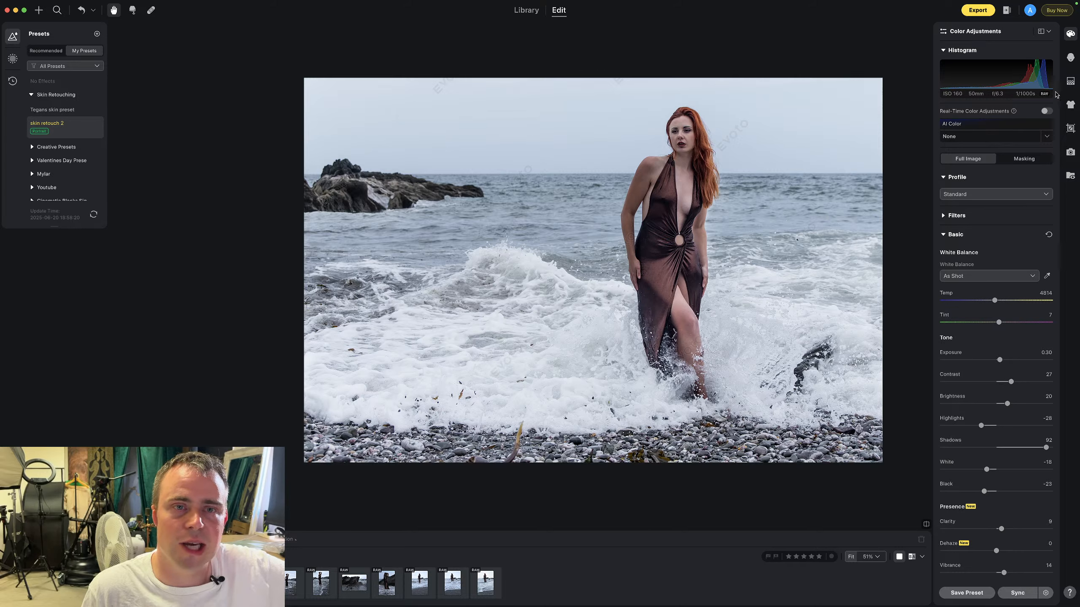
Try the recommended replacement skies 01, 02 and 03 on the surf photo
{"action": "left_click", "coordinate": [1070, 82]}
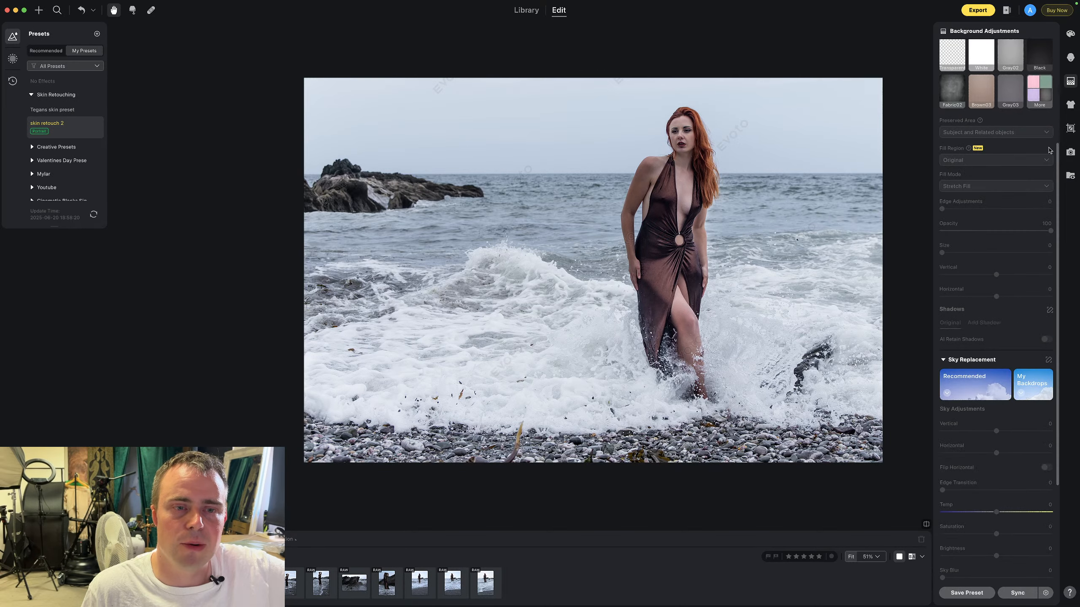
{"action": "left_click", "coordinate": [973, 396]}
{"action": "scroll", "coordinate": [982, 355], "scroll_direction": "down", "scroll_amount": 3}
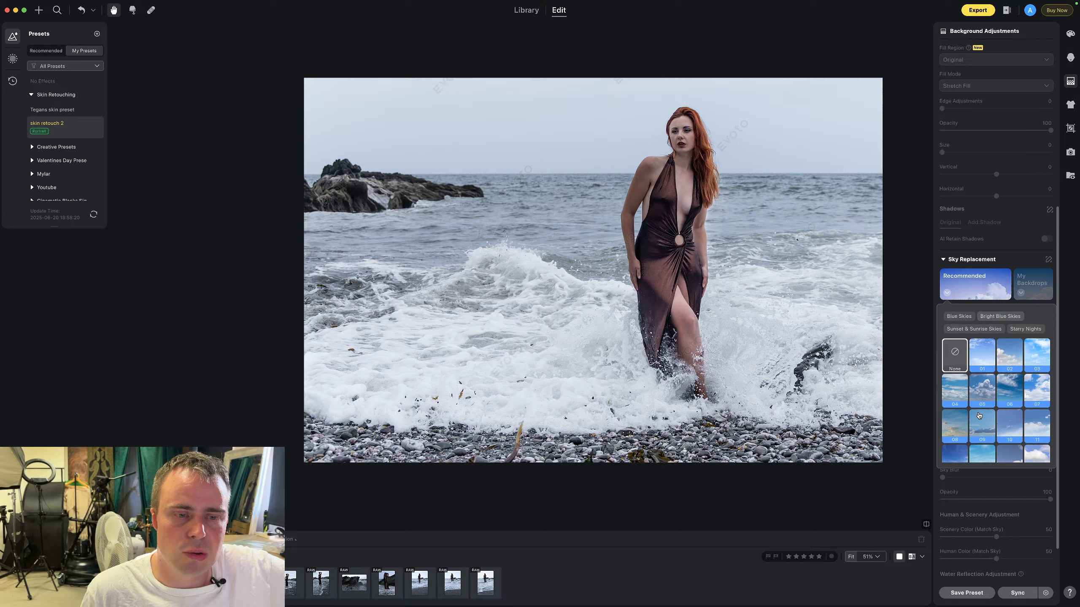
{"action": "left_click", "coordinate": [985, 352]}
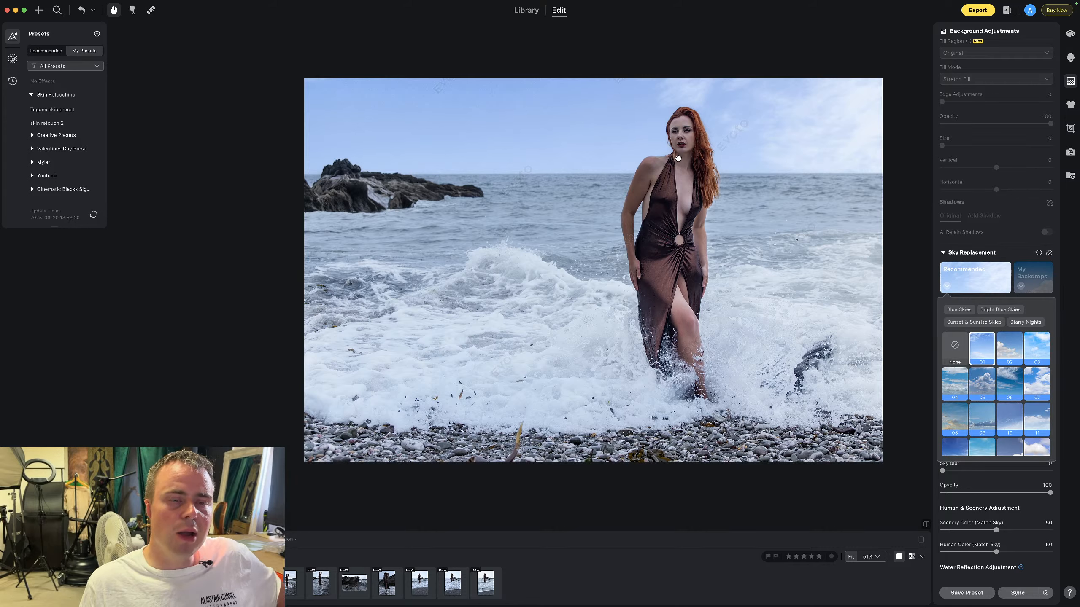
{"action": "left_click", "coordinate": [1006, 354]}
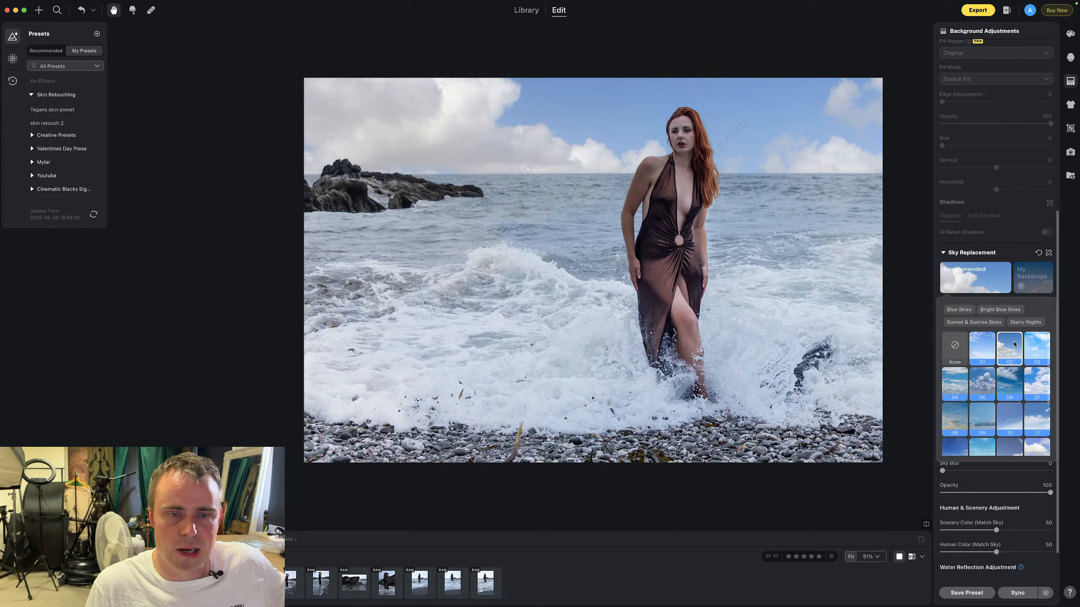
{"action": "left_click", "coordinate": [1036, 347]}
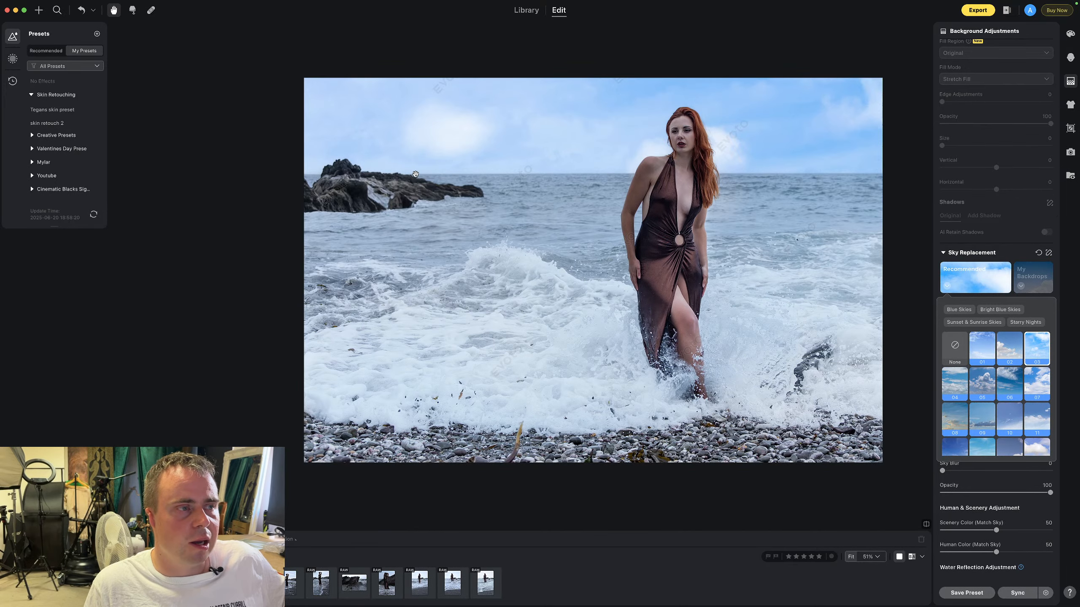
{"action": "left_click", "coordinate": [465, 154]}
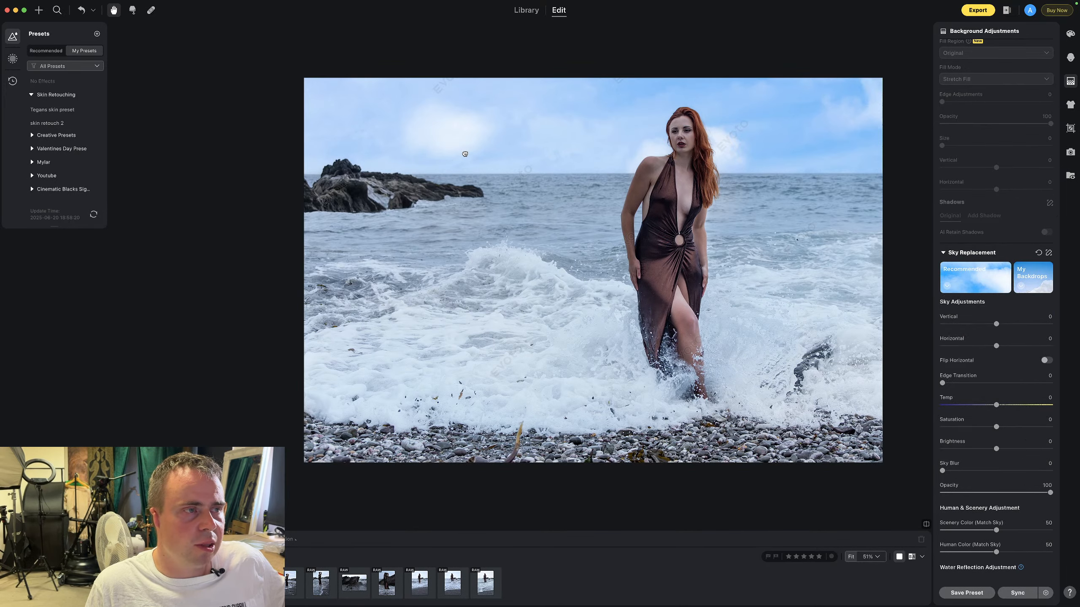
{"action": "mouse_move", "coordinate": [465, 154]}
{"action": "left_mouse_down"}
{"action": "mouse_move", "coordinate": [467, 145]}
{"action": "mouse_move", "coordinate": [465, 156]}
{"action": "left_mouse_up"}
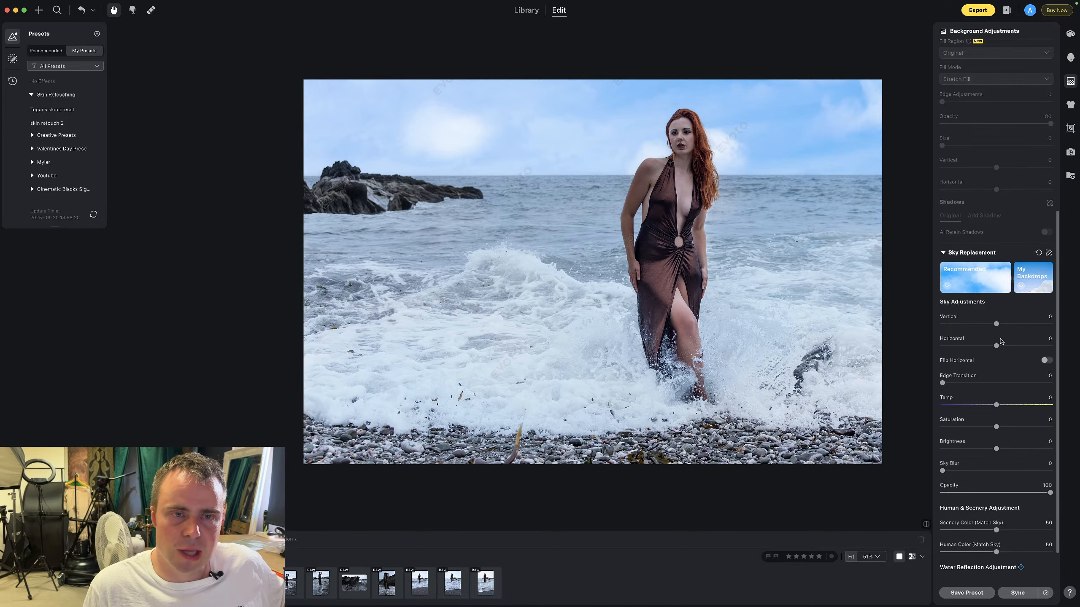
Look at the custom backdrops, then replace the surf photo's sky with the stormy recommended sky 16
{"action": "scroll", "coordinate": [1004, 336], "scroll_direction": "up", "scroll_amount": 2}
{"action": "left_click", "coordinate": [1021, 312]}
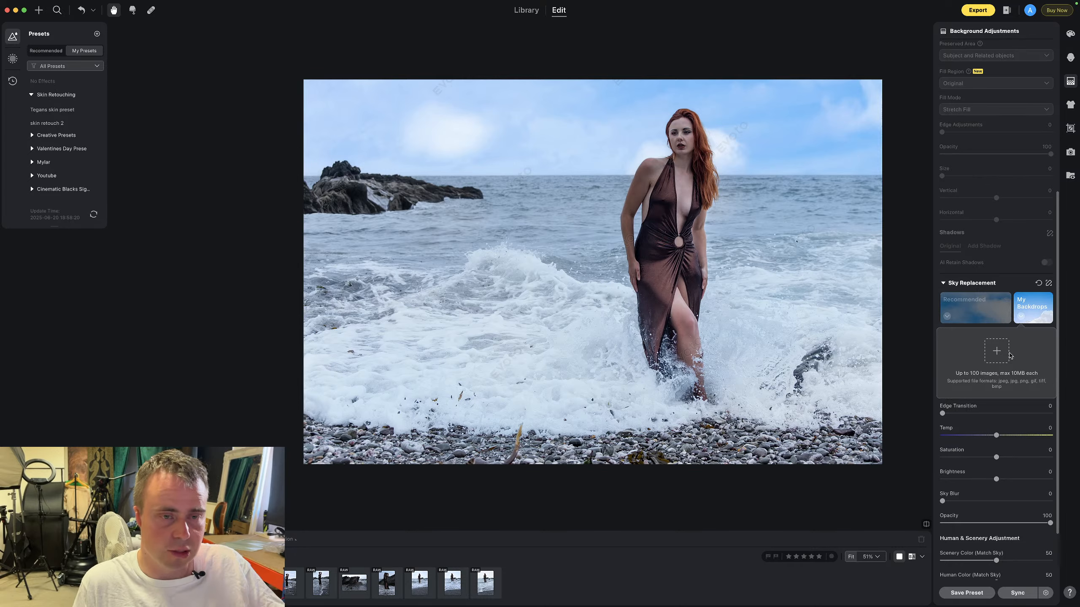
{"action": "left_click", "coordinate": [980, 295]}
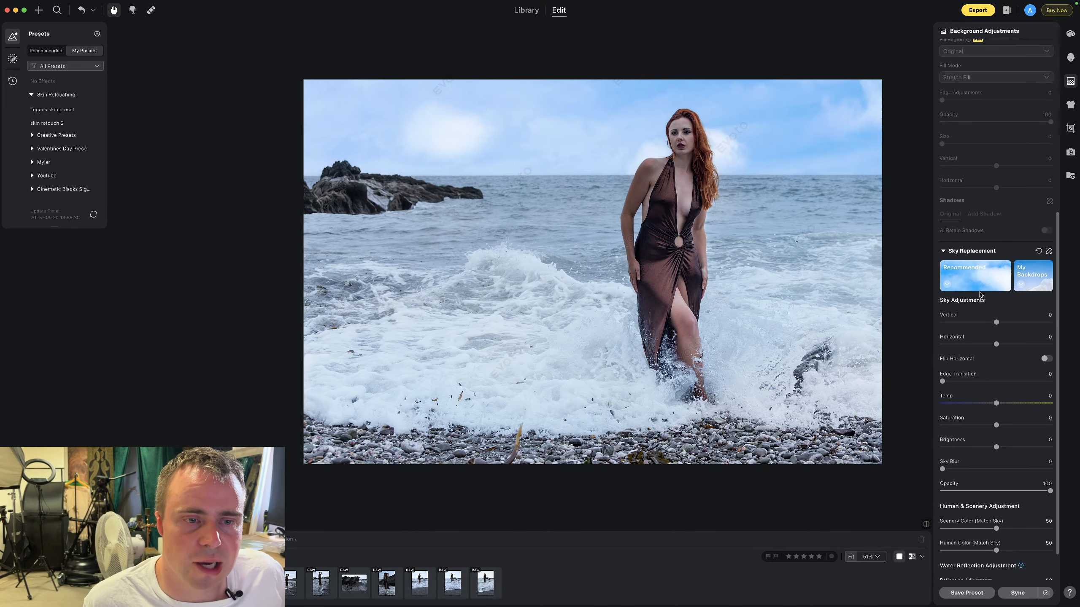
{"action": "left_click", "coordinate": [991, 284]}
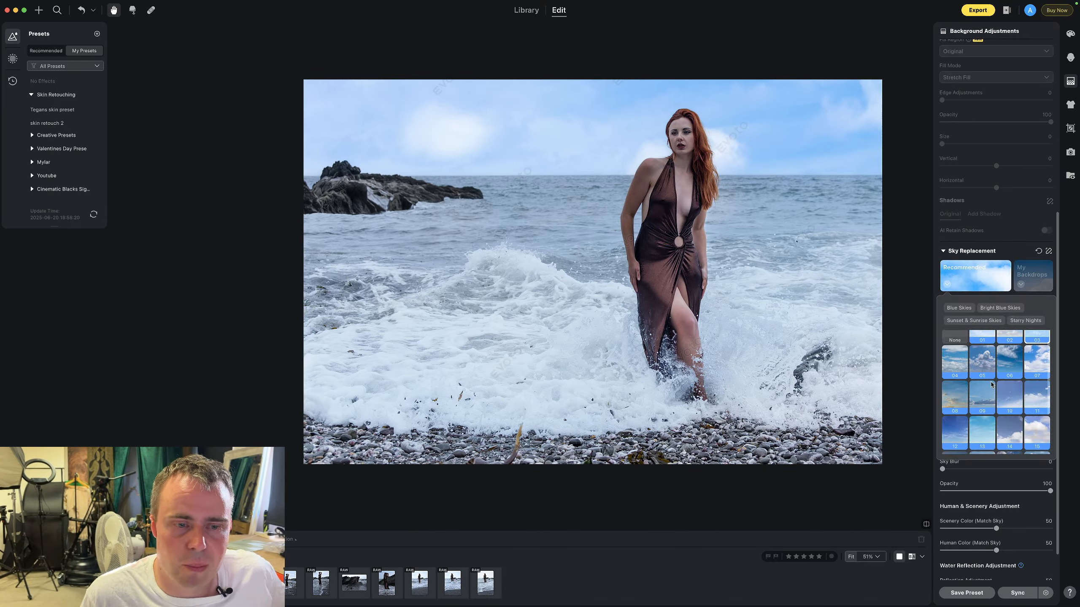
{"action": "scroll", "coordinate": [991, 384], "scroll_direction": "down", "scroll_amount": 3}
{"action": "left_click", "coordinate": [949, 407]}
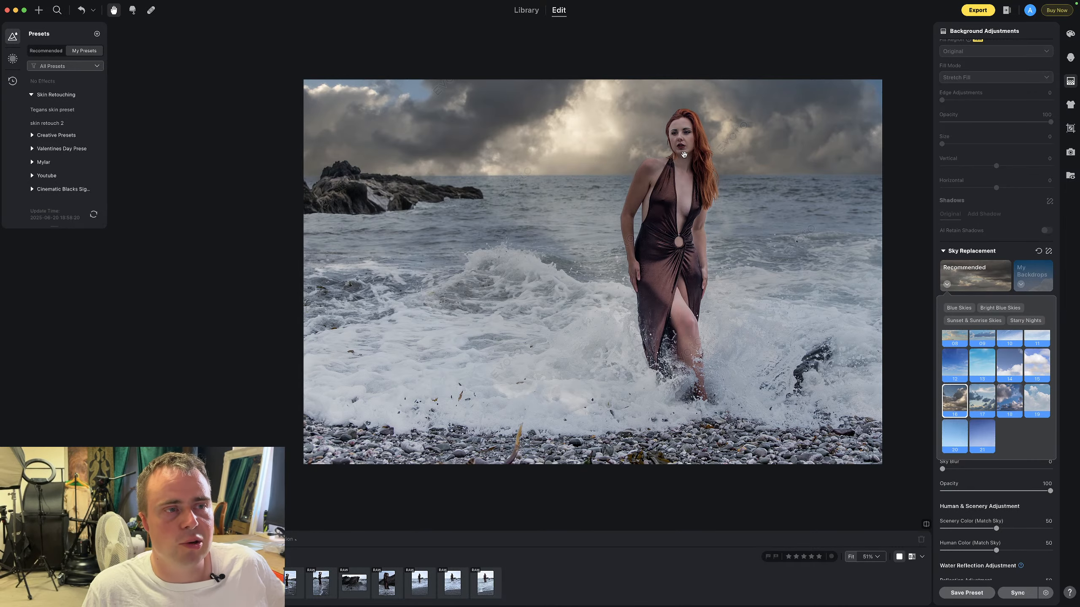
Inspect the model's hair edges against the stormy sky up close and switch the surf photo's sky to recommended sky 17
{"action": "scroll", "coordinate": [693, 136], "scroll_direction": "up", "scroll_amount": 2}
{"action": "scroll", "coordinate": [694, 139], "scroll_direction": "up", "scroll_amount": 5}
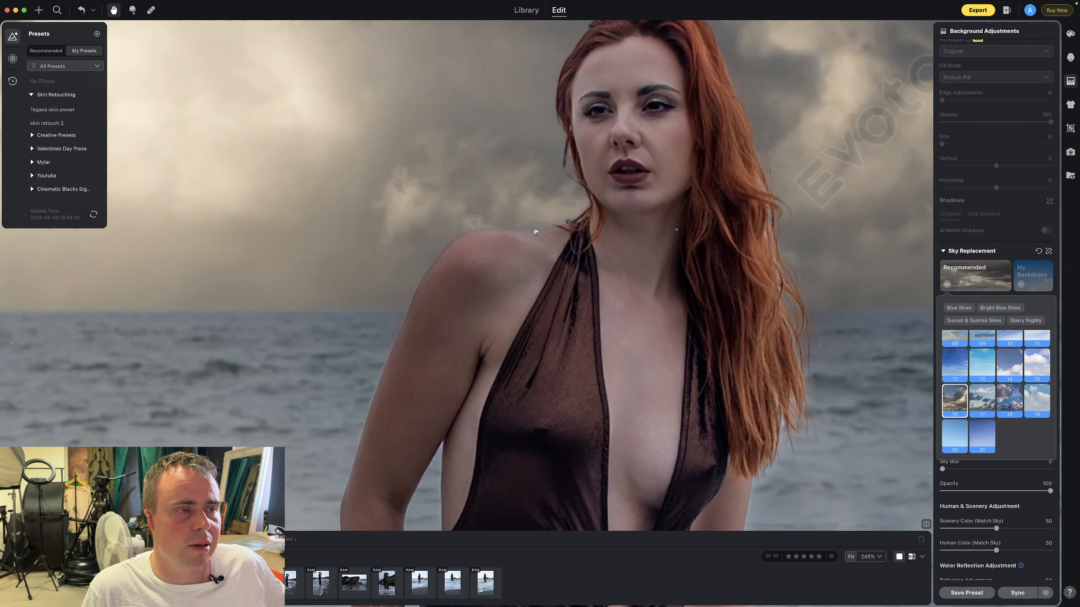
{"action": "scroll", "coordinate": [562, 141], "scroll_direction": "up", "scroll_amount": 1}
{"action": "scroll", "coordinate": [562, 141], "scroll_direction": "up", "scroll_amount": 1}
{"action": "left_click_drag", "start_coordinate": [574, 151], "coordinate": [653, 237]}
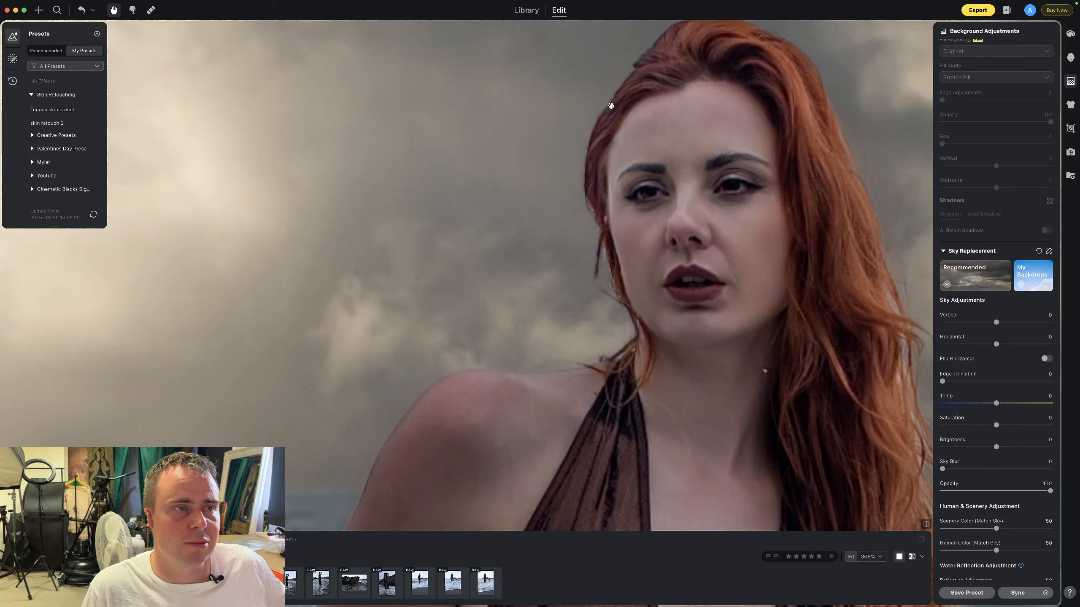
{"action": "left_click", "coordinate": [987, 280]}
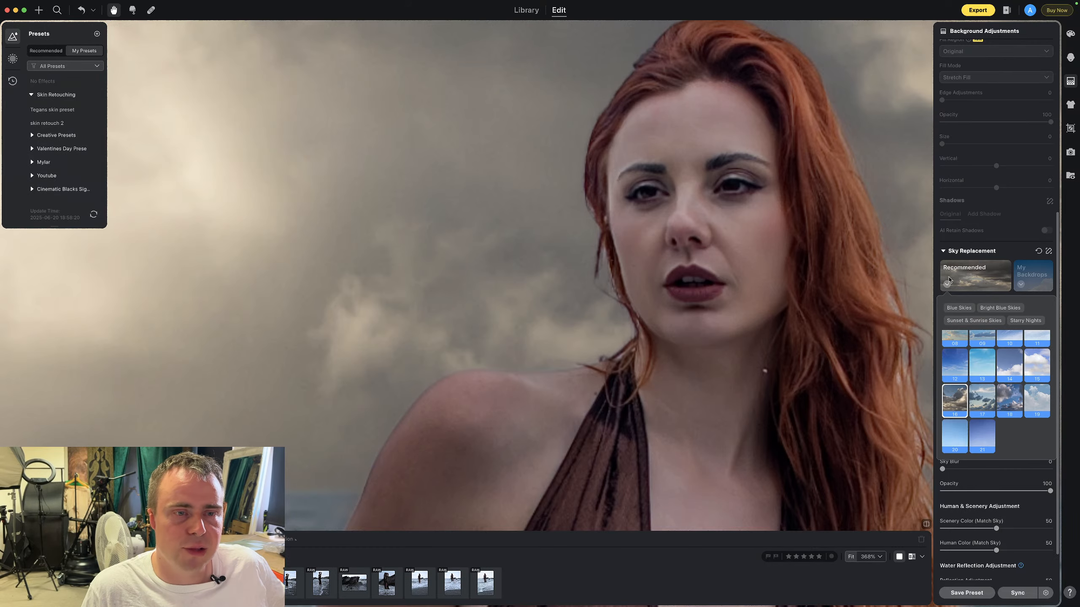
{"action": "scroll", "coordinate": [652, 271], "scroll_direction": "down", "scroll_amount": 10}
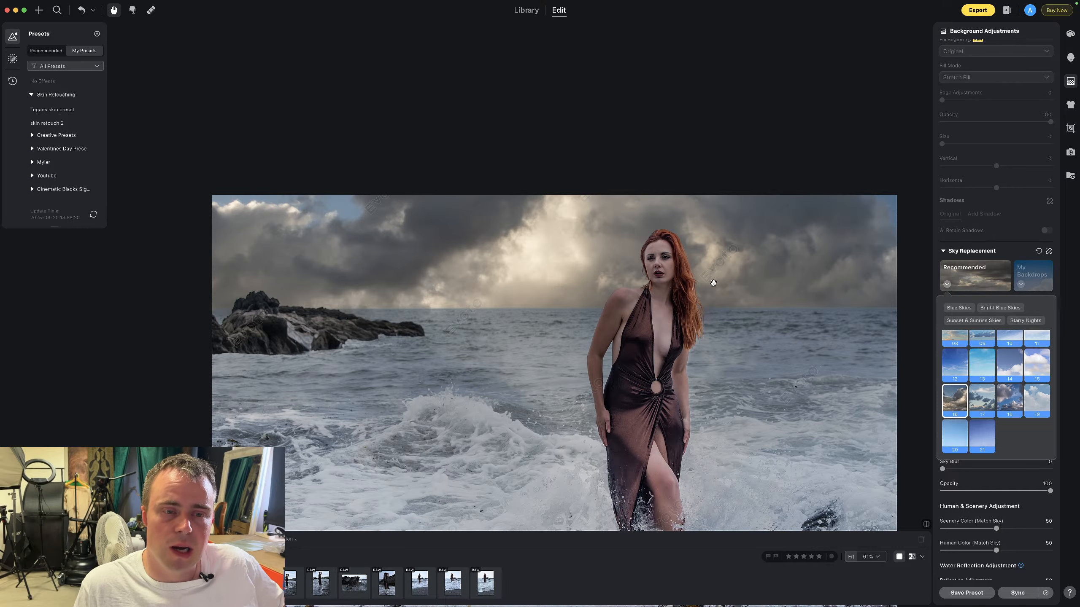
{"action": "left_click", "coordinate": [983, 403]}
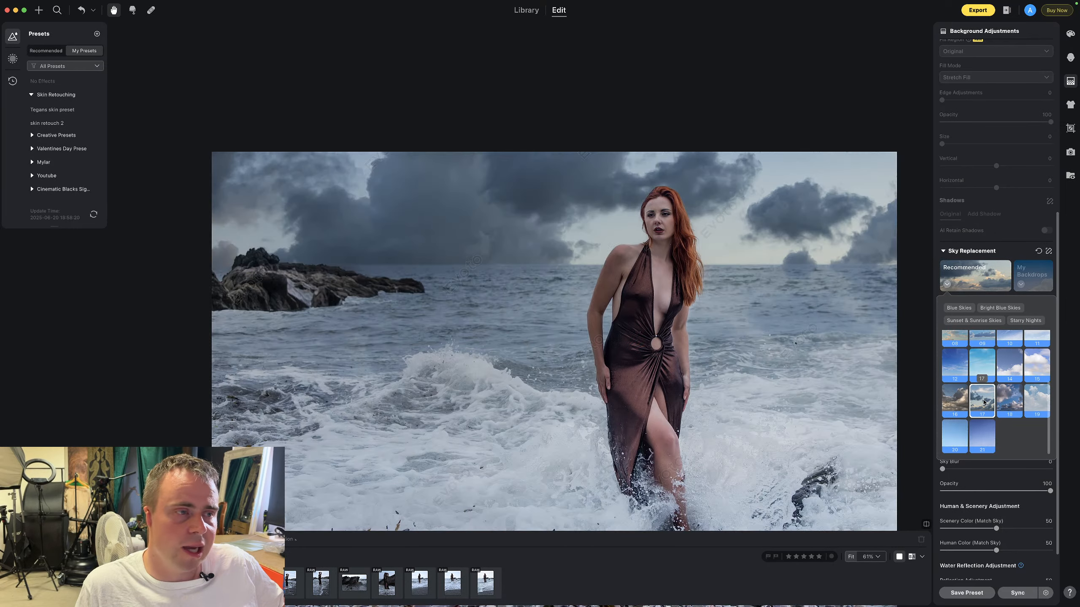
{"action": "scroll", "coordinate": [561, 286], "scroll_direction": "up", "scroll_amount": 3}
{"action": "scroll", "coordinate": [561, 286], "scroll_direction": "down", "scroll_amount": 5}
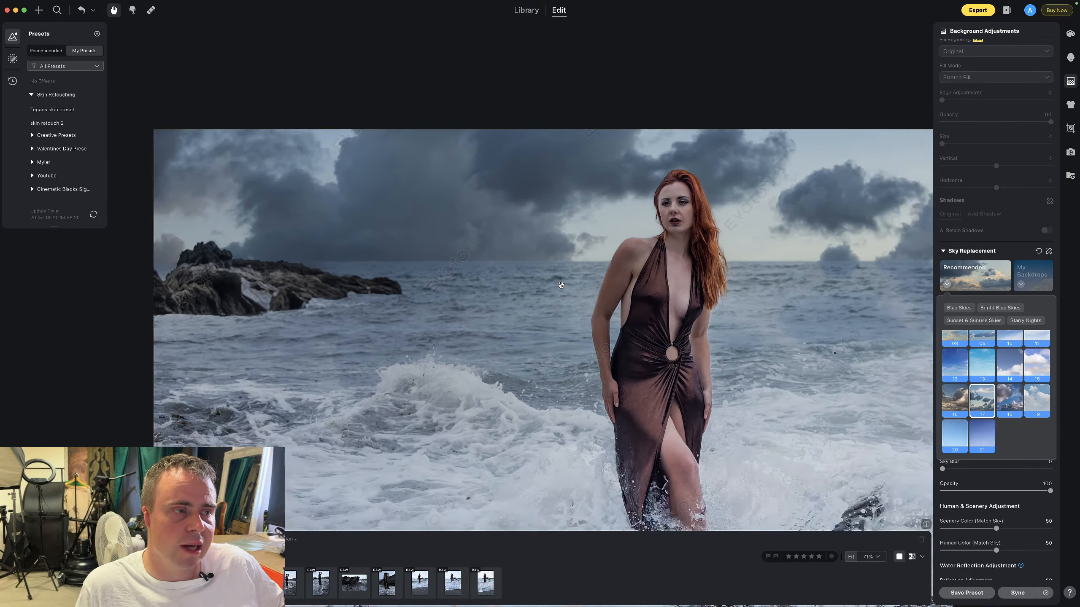
{"action": "scroll", "coordinate": [561, 285], "scroll_direction": "down", "scroll_amount": 1}
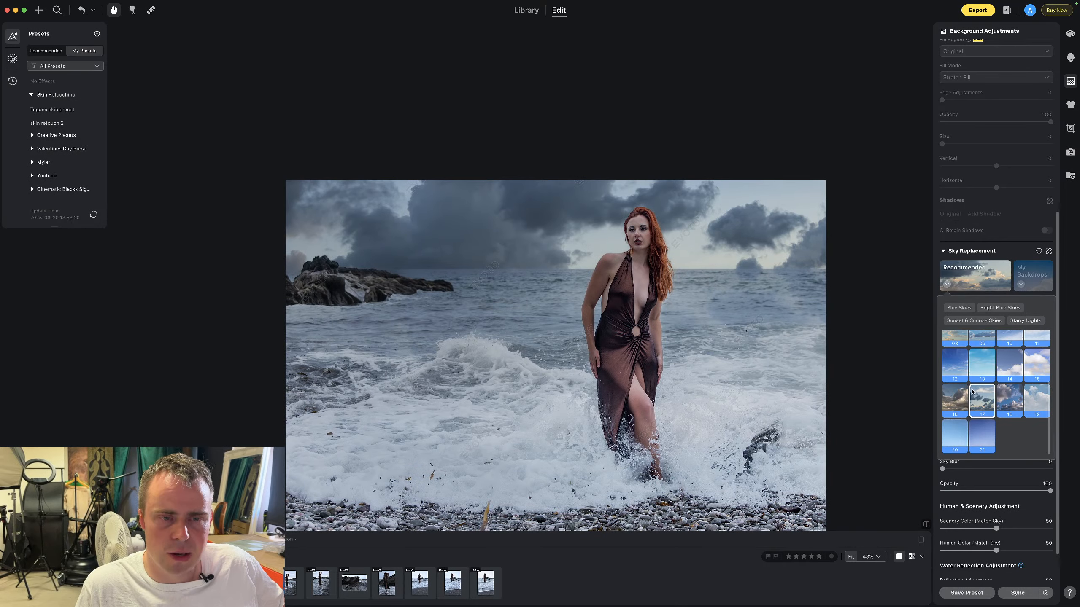
Reposition the replacement sky with Vertical 57 and Horizontal 23, and check the surf photo's new sky
{"action": "left_click", "coordinate": [535, 246]}
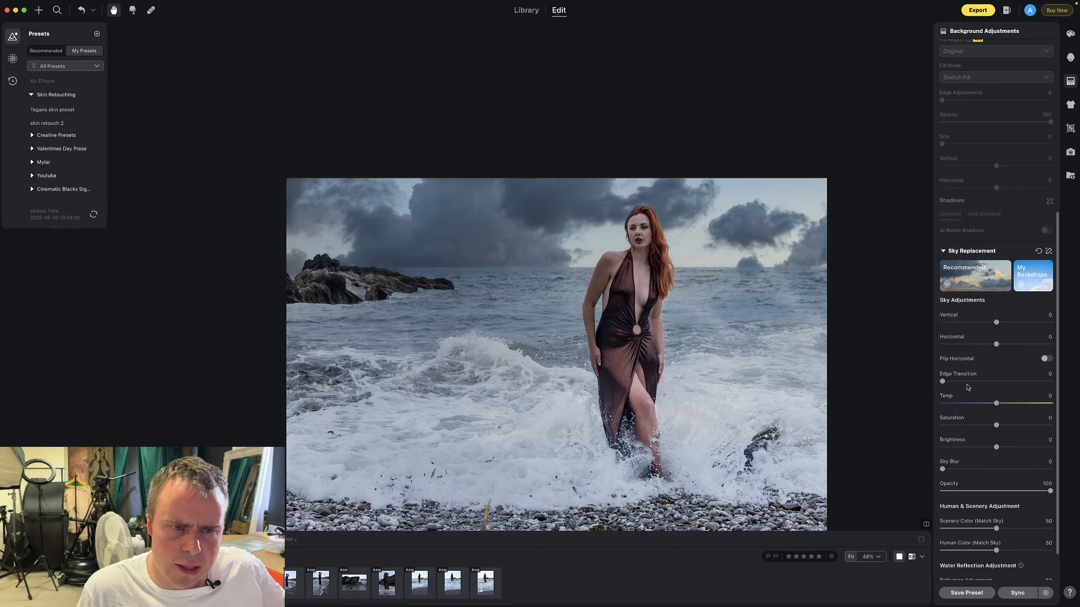
{"action": "left_click_drag", "start_coordinate": [995, 323], "coordinate": [1027, 323]}
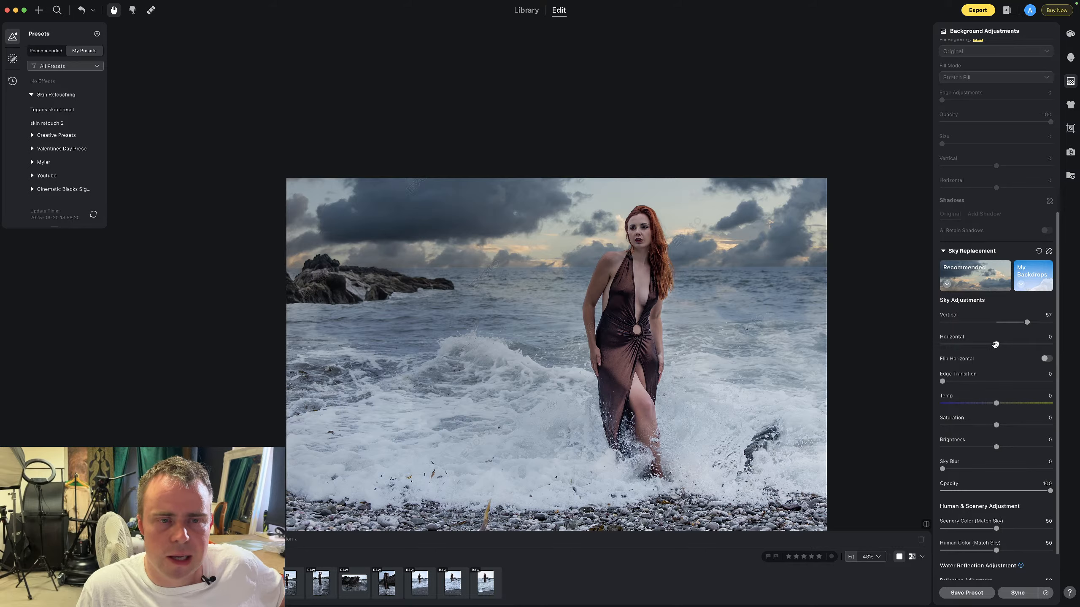
{"action": "left_click_drag", "start_coordinate": [995, 345], "coordinate": [1008, 345]}
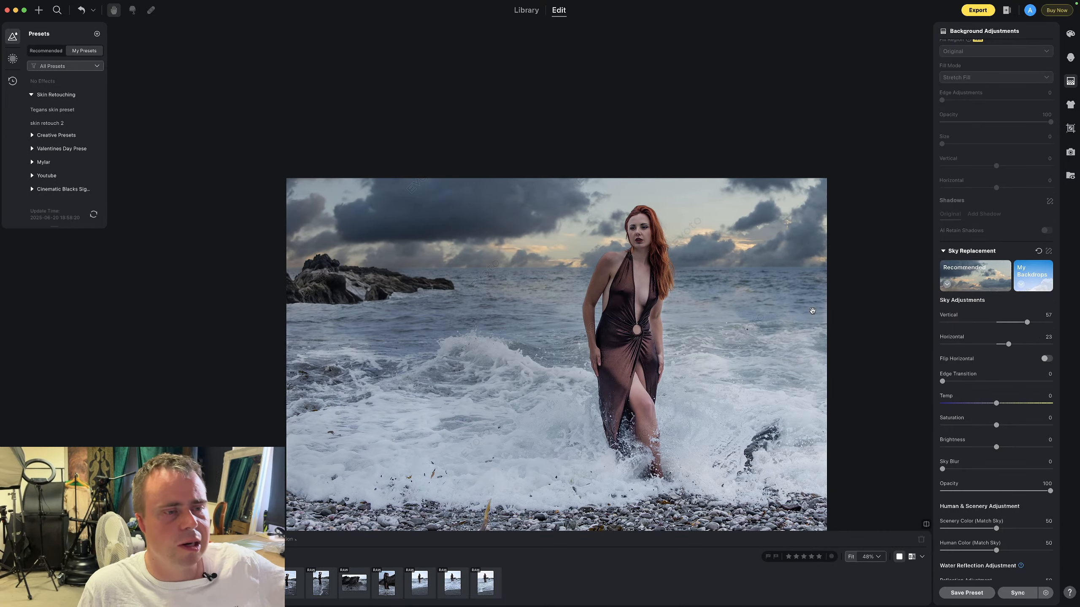
{"action": "scroll", "coordinate": [630, 288], "scroll_direction": "up", "scroll_amount": 2}
{"action": "scroll", "coordinate": [630, 287], "scroll_direction": "down", "scroll_amount": 2}
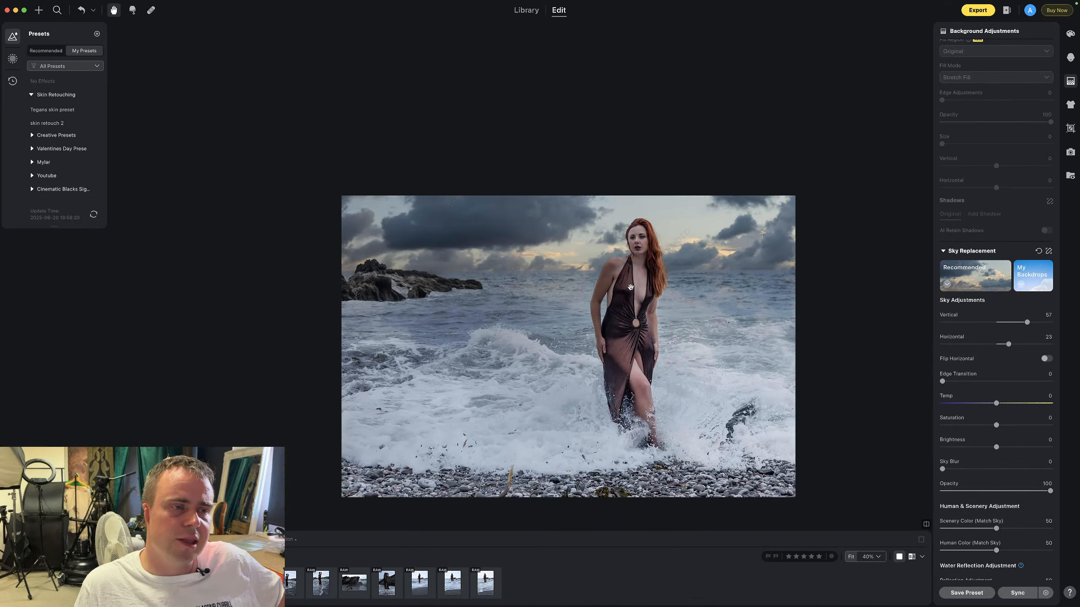
{"action": "scroll", "coordinate": [538, 266], "scroll_direction": "up", "scroll_amount": 2}
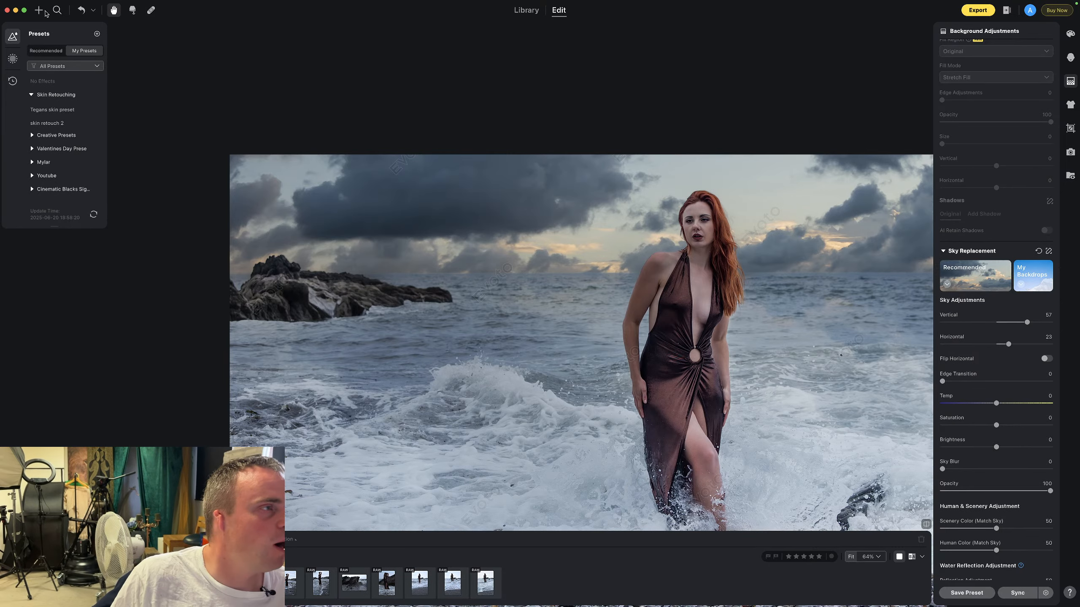
{"action": "left_click", "coordinate": [97, 34]}
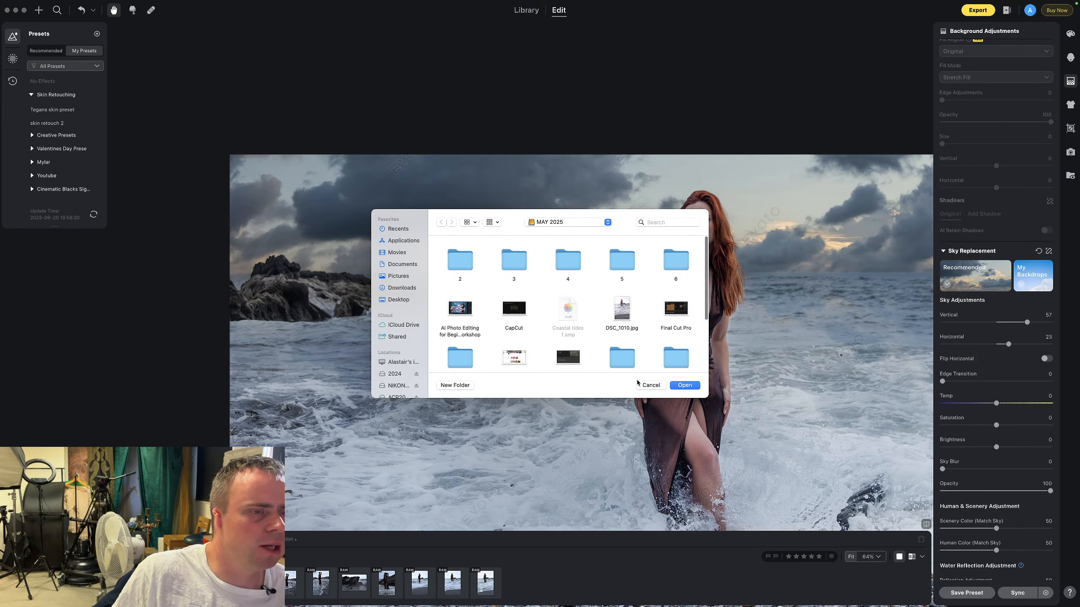
{"action": "key", "text": "Escape"}
{"action": "left_click", "coordinate": [97, 34]}
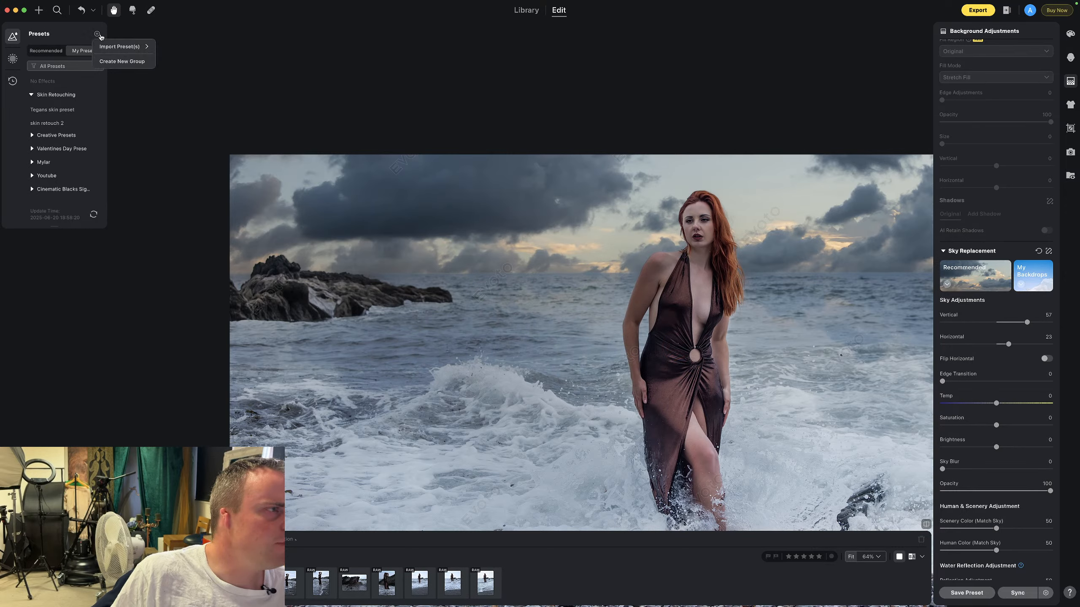
{"action": "left_click", "coordinate": [75, 184]}
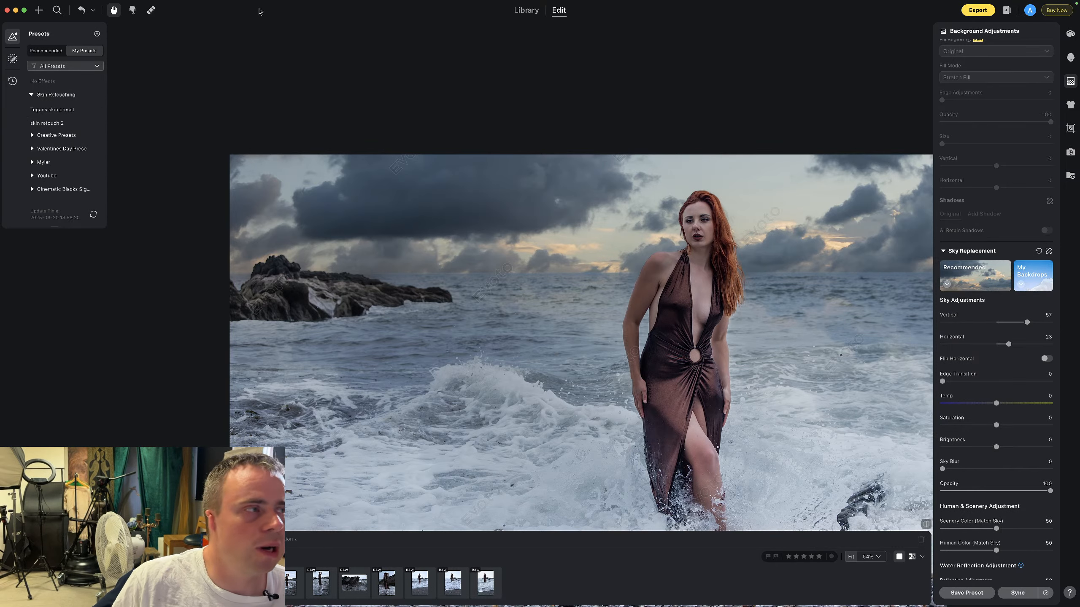
Create a new preset group named "Slider rpesets" and expand it among the saved presets
{"action": "left_click", "coordinate": [97, 34]}
{"action": "mouse_move", "coordinate": [128, 45]}
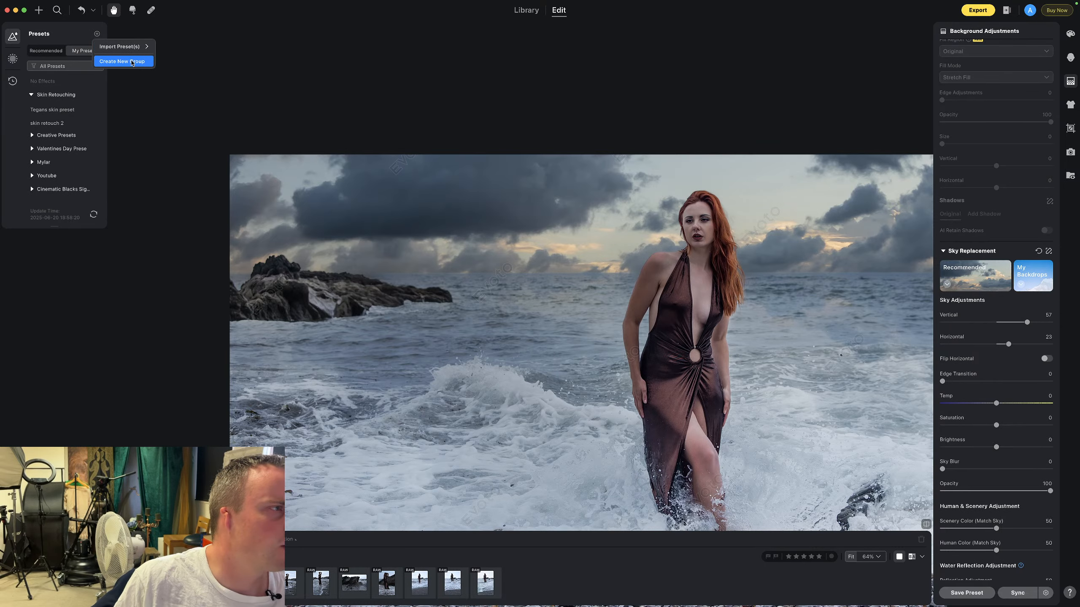
{"action": "left_click", "coordinate": [132, 62]}
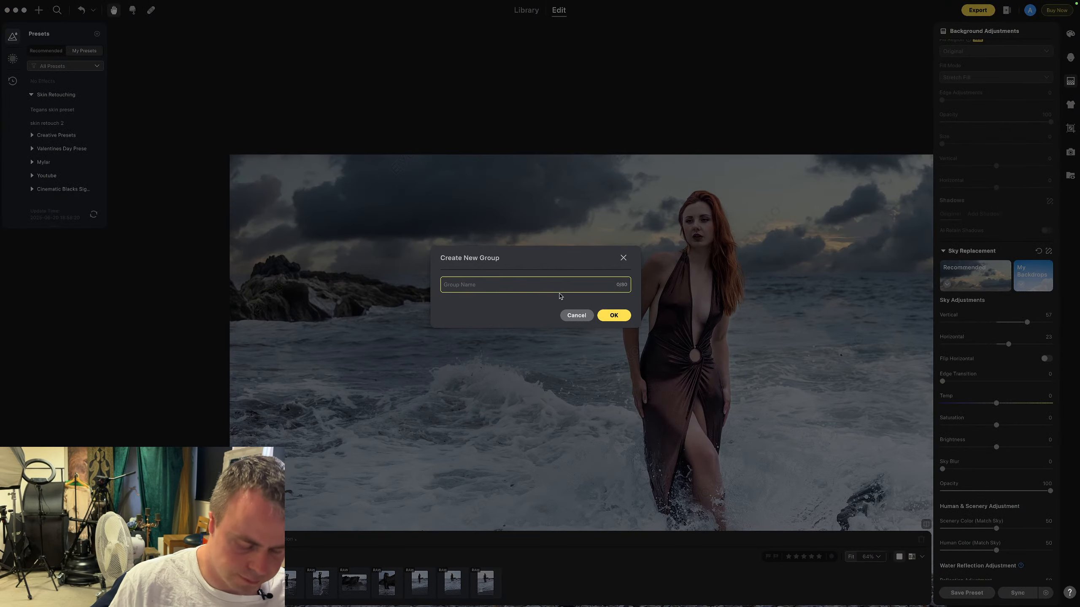
{"action": "type", "text": "S;i"}
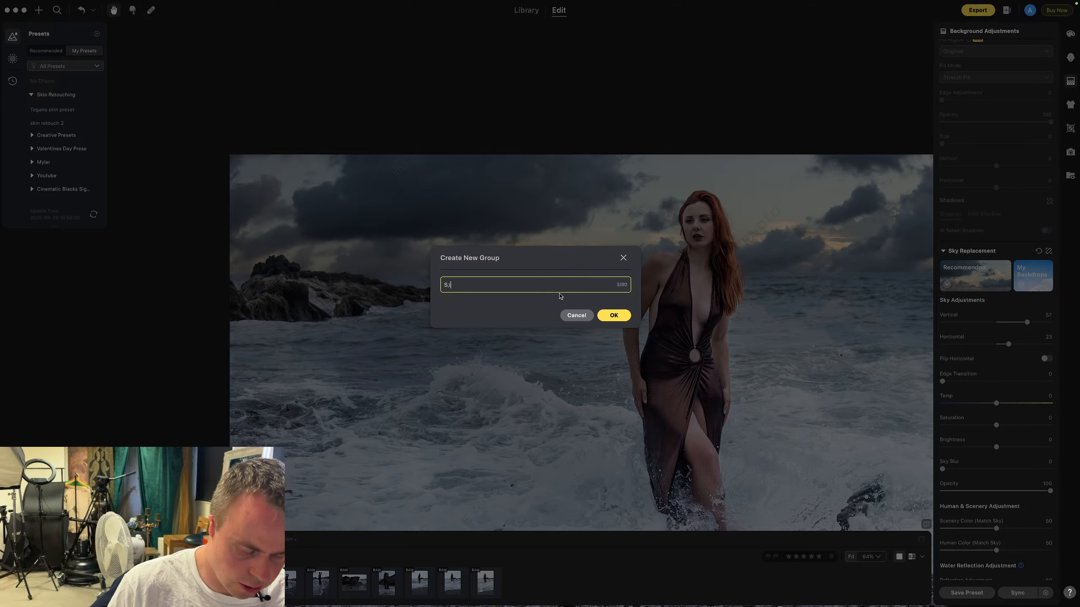
{"action": "type", "text": "der rpesets"}
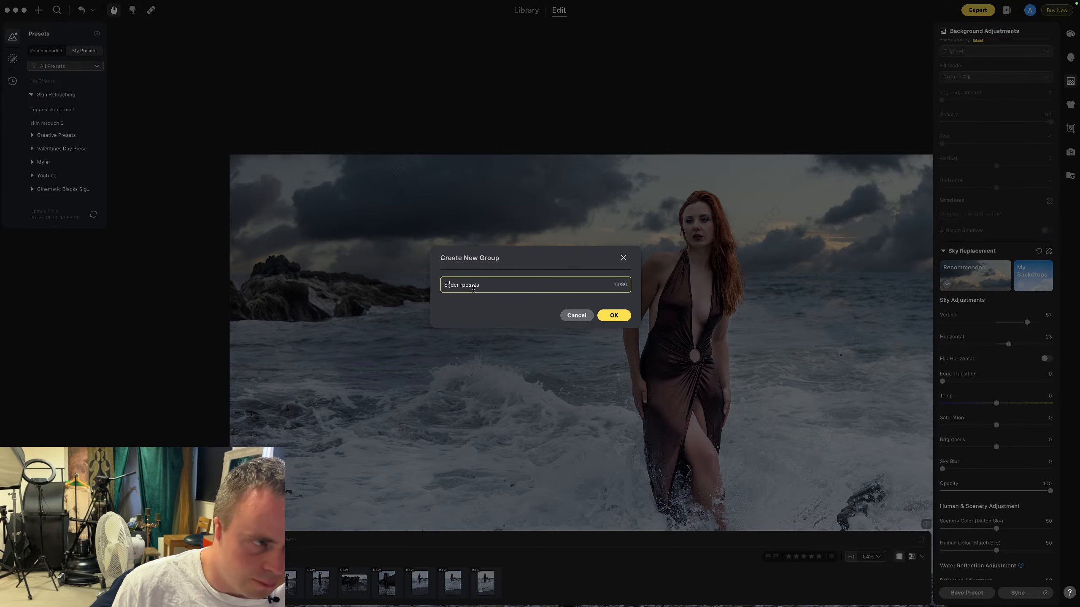
{"action": "key", "text": "BackSpace"}
{"action": "type", "text": "l"}
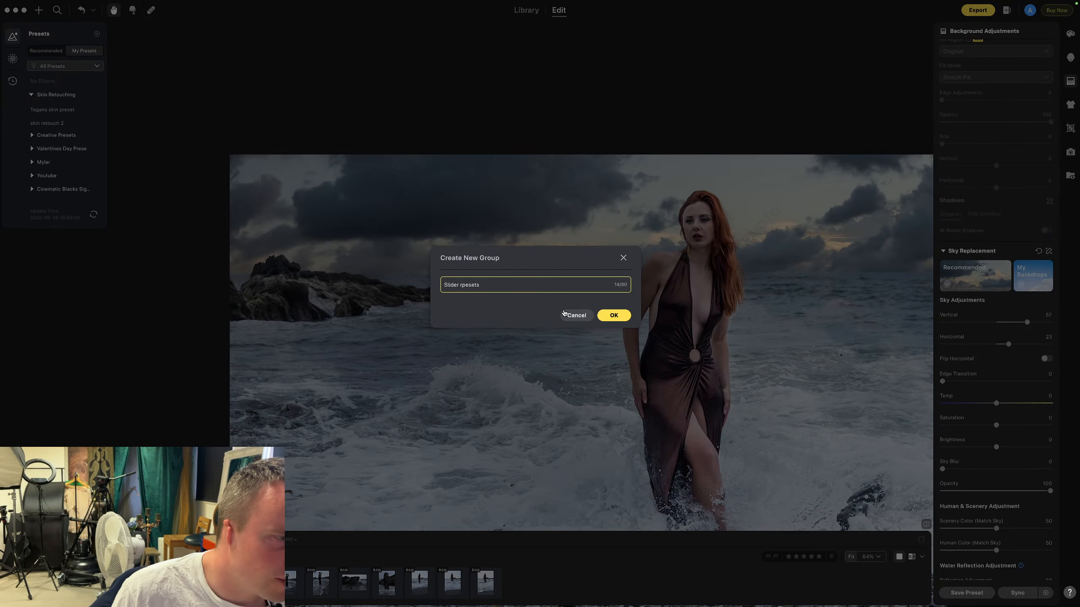
{"action": "left_click", "coordinate": [613, 315]}
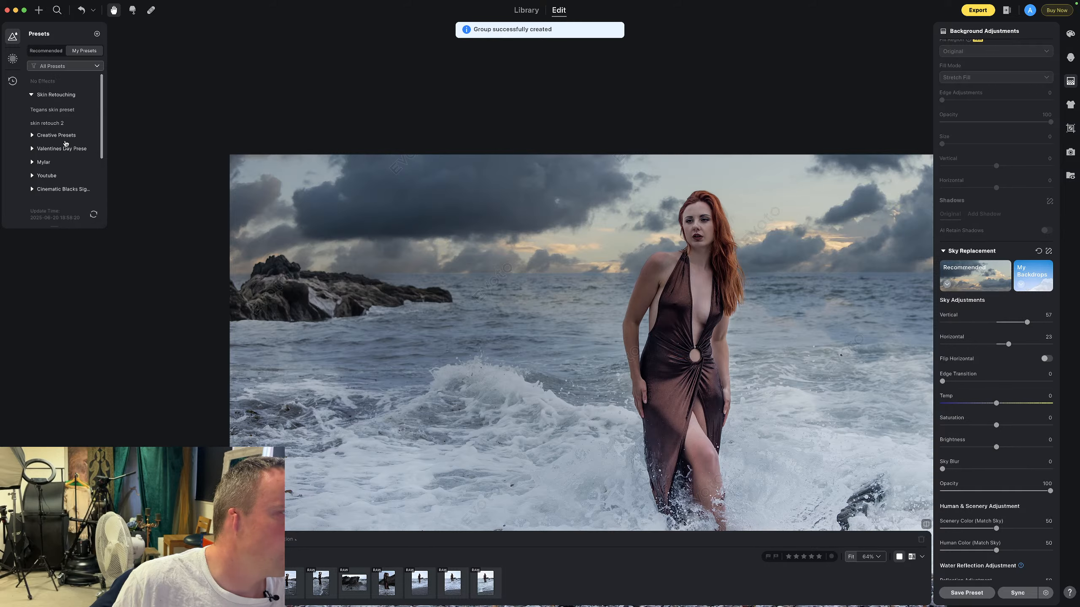
{"action": "scroll", "coordinate": [66, 143], "scroll_direction": "down", "scroll_amount": 3}
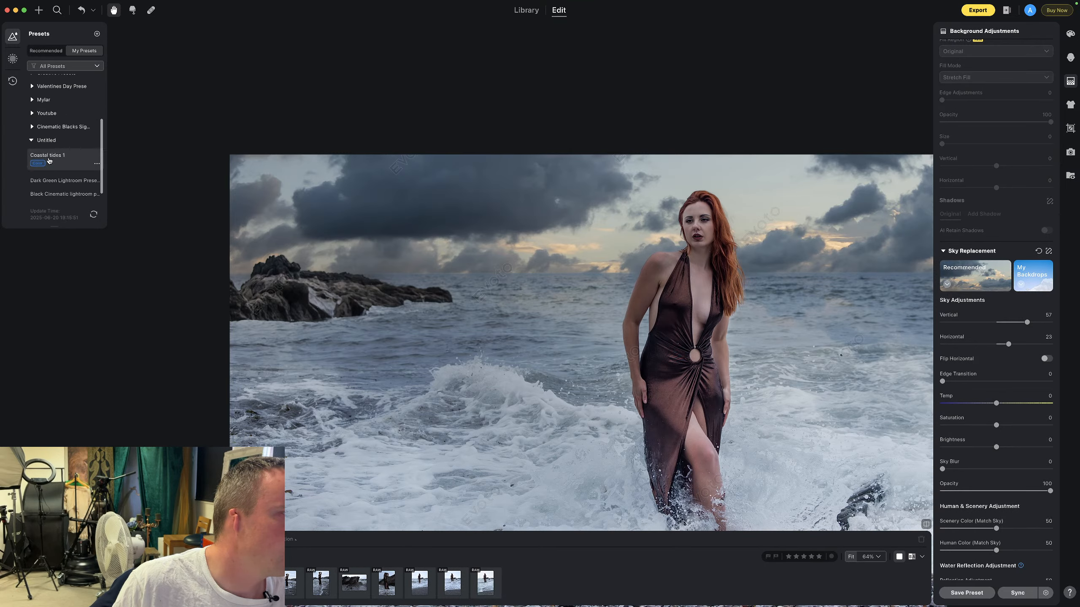
{"action": "scroll", "coordinate": [49, 160], "scroll_direction": "up", "scroll_amount": 4}
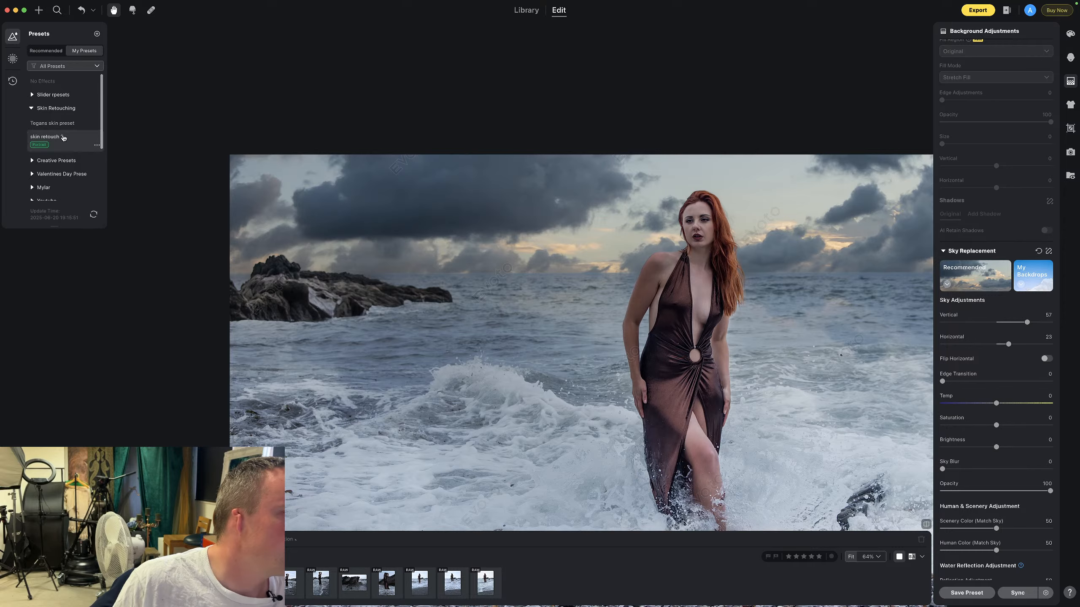
{"action": "left_click", "coordinate": [34, 95]}
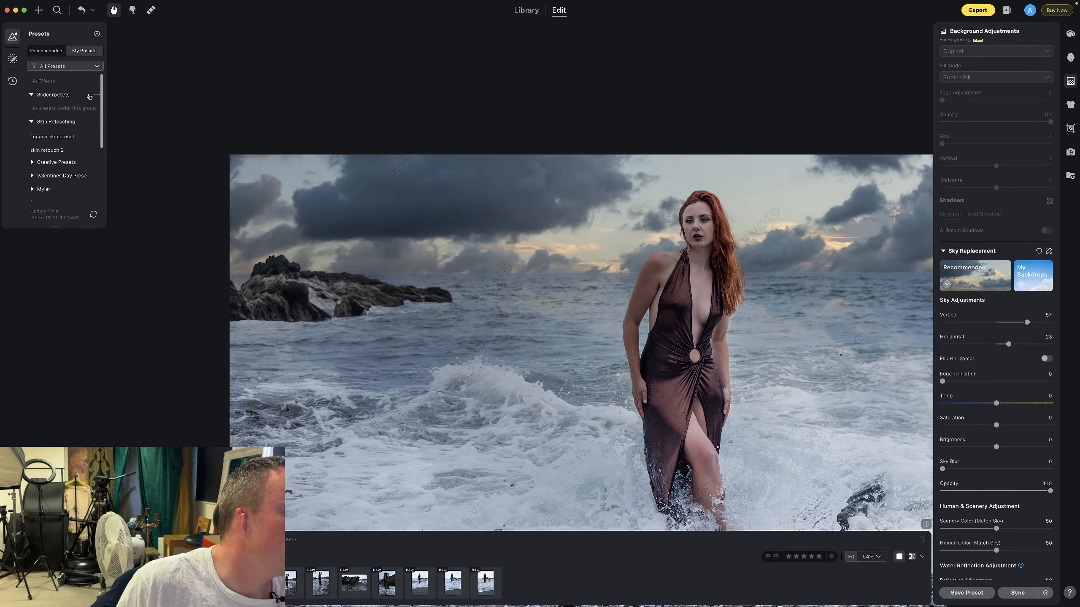
Save the current edit as a new Combination preset "skin retouch 2" in the Skin Retouching group, including only Color Adjustments
{"action": "left_click", "coordinate": [964, 595]}
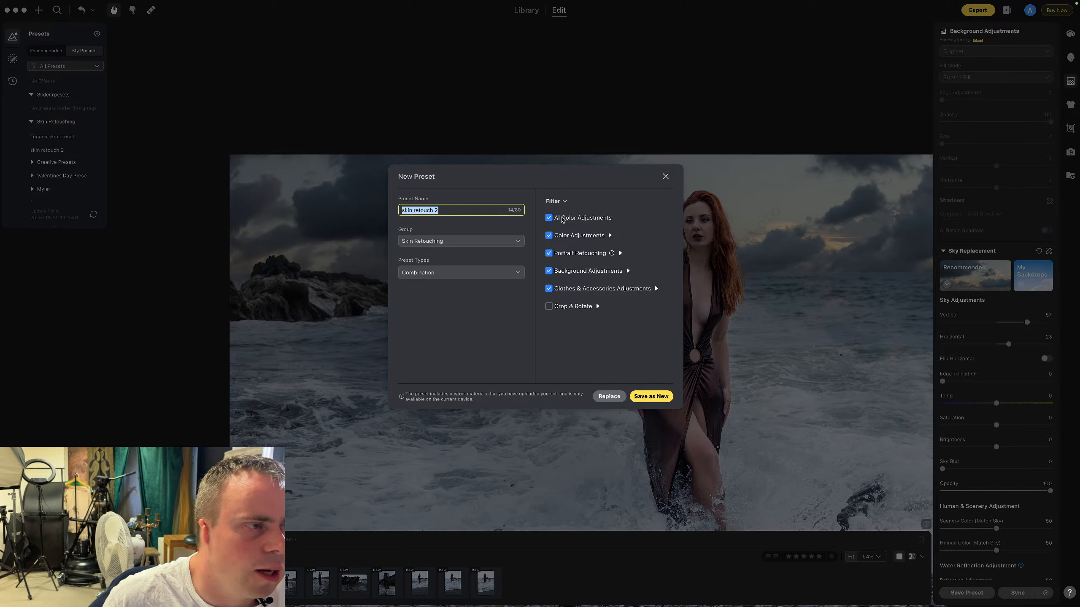
{"action": "left_click", "coordinate": [549, 218]}
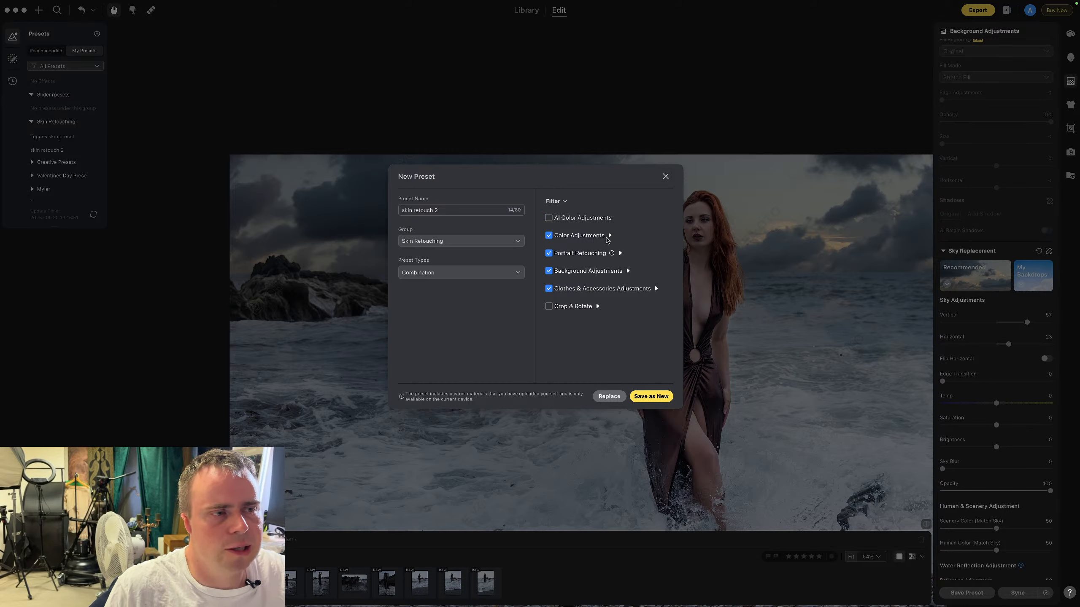
{"action": "left_click", "coordinate": [548, 253]}
{"action": "left_click", "coordinate": [548, 271]}
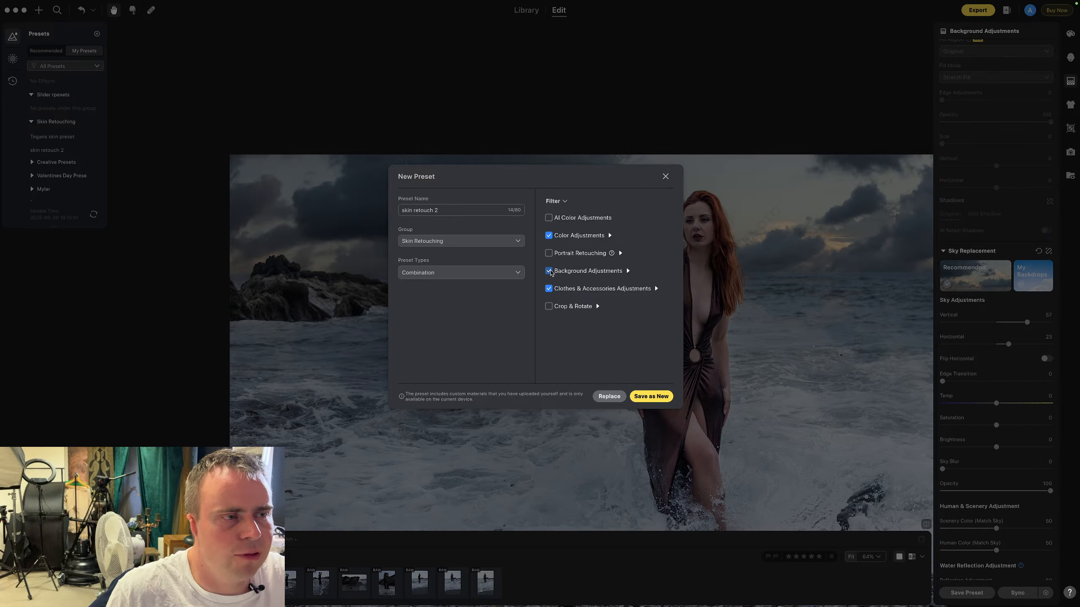
{"action": "left_click", "coordinate": [549, 289]}
{"action": "left_click", "coordinate": [609, 236]}
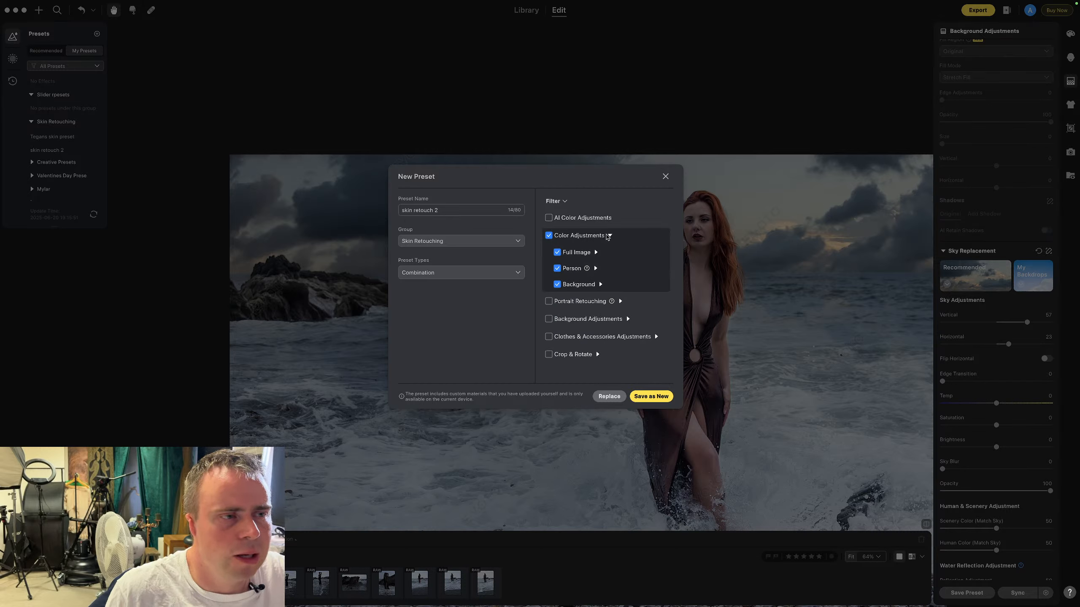
{"action": "left_click", "coordinate": [596, 253]}
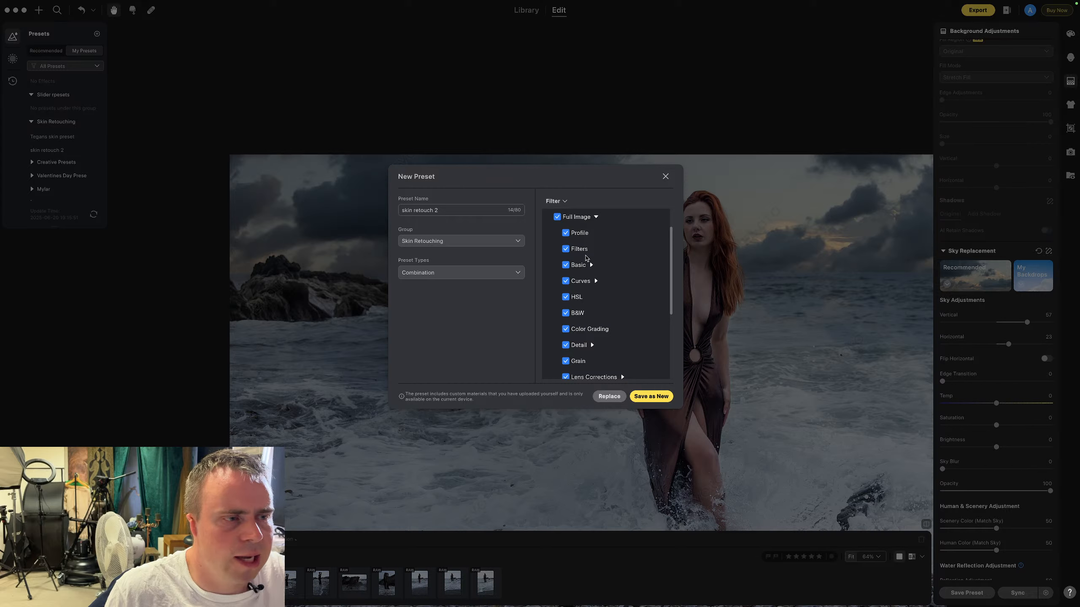
{"action": "scroll", "coordinate": [598, 333], "scroll_direction": "down", "scroll_amount": 5}
{"action": "scroll", "coordinate": [599, 333], "scroll_direction": "up", "scroll_amount": 5}
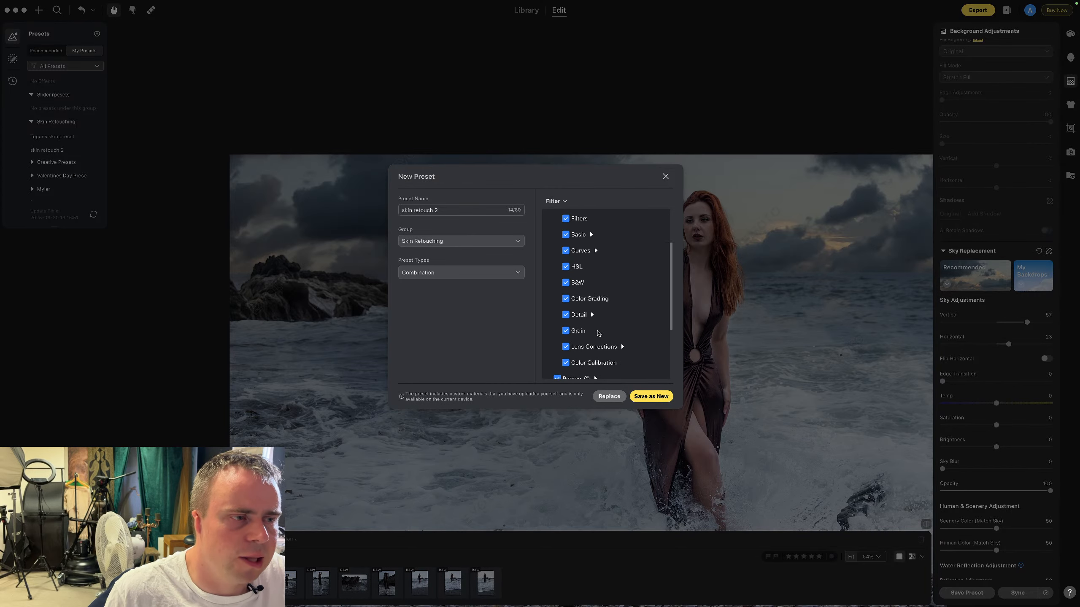
{"action": "left_click", "coordinate": [660, 398]}
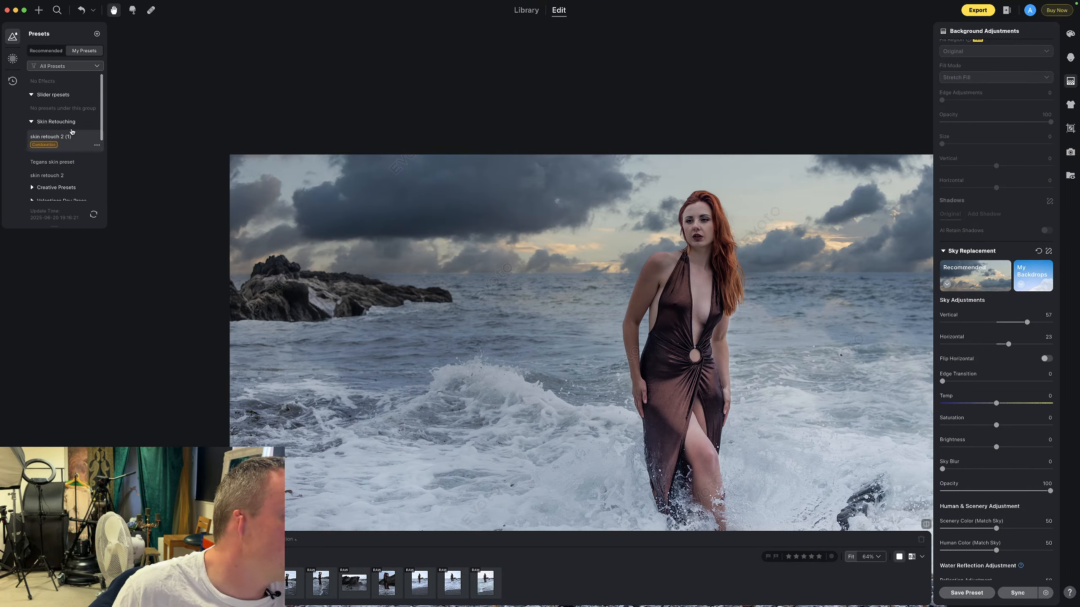
Create a share token for the "skin retouch 2 (1)" preset in the Skin Retouching group and dismiss the share message
{"action": "scroll", "coordinate": [97, 150], "scroll_direction": "down", "scroll_amount": 3}
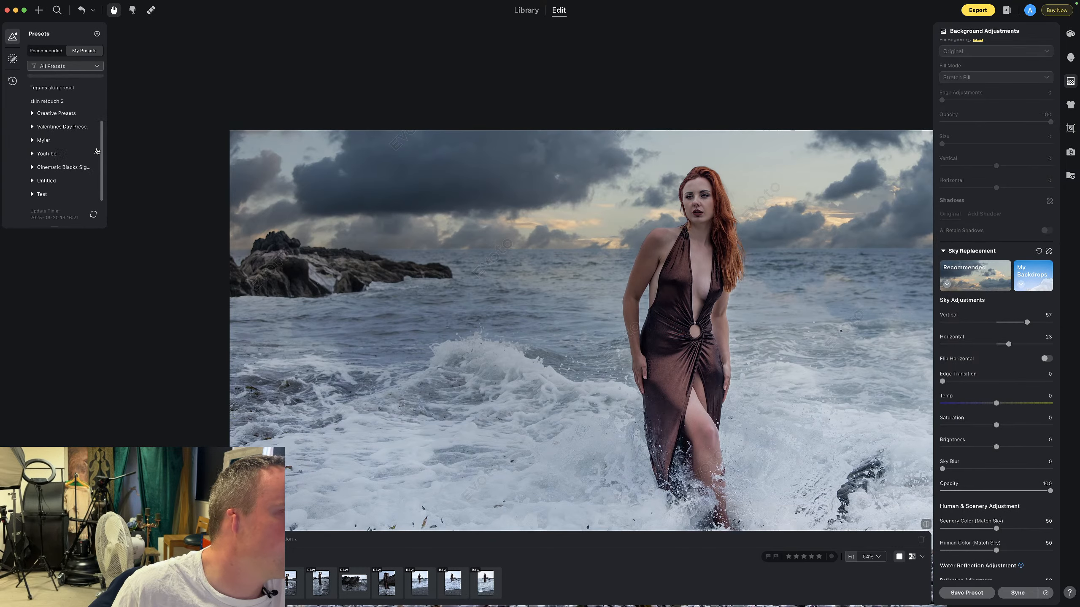
{"action": "scroll", "coordinate": [86, 119], "scroll_direction": "up", "scroll_amount": 3}
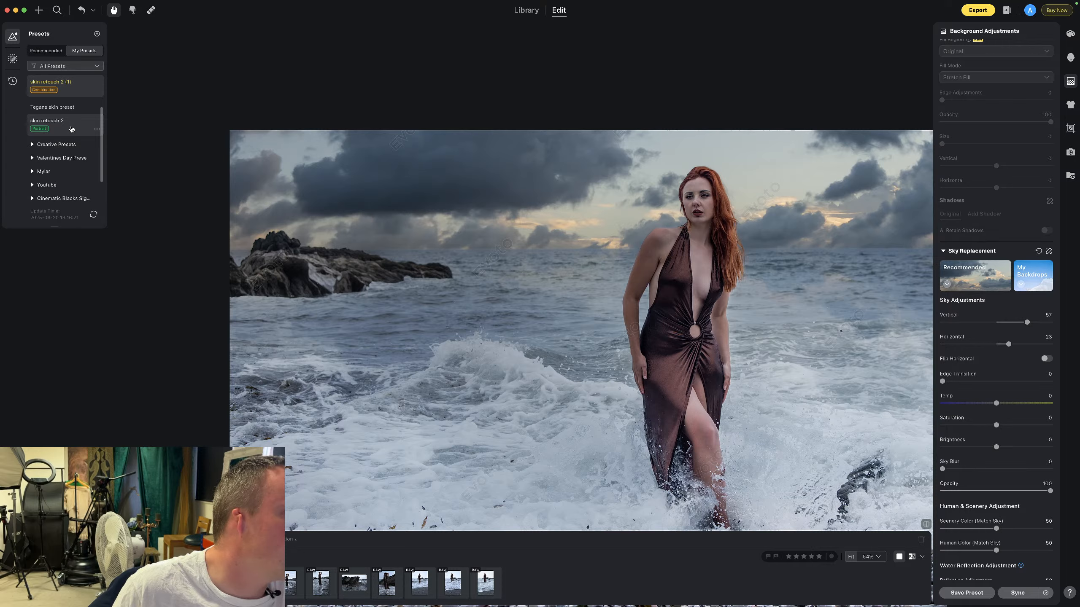
{"action": "scroll", "coordinate": [95, 93], "scroll_direction": "down", "scroll_amount": 1}
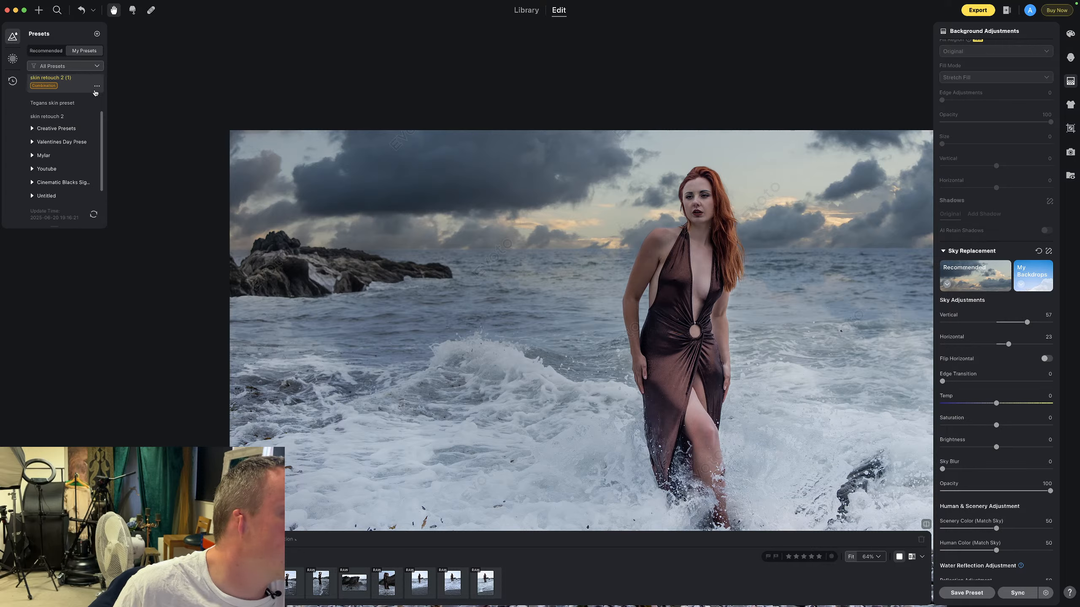
{"action": "scroll", "coordinate": [97, 95], "scroll_direction": "up", "scroll_amount": 3}
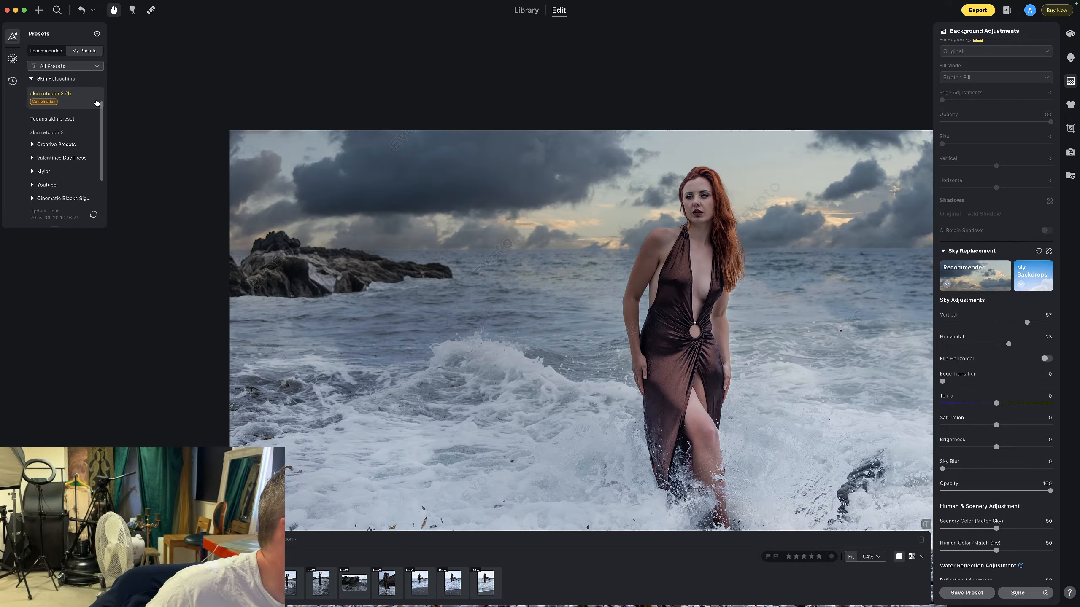
{"action": "scroll", "coordinate": [99, 104], "scroll_direction": "up", "scroll_amount": 3}
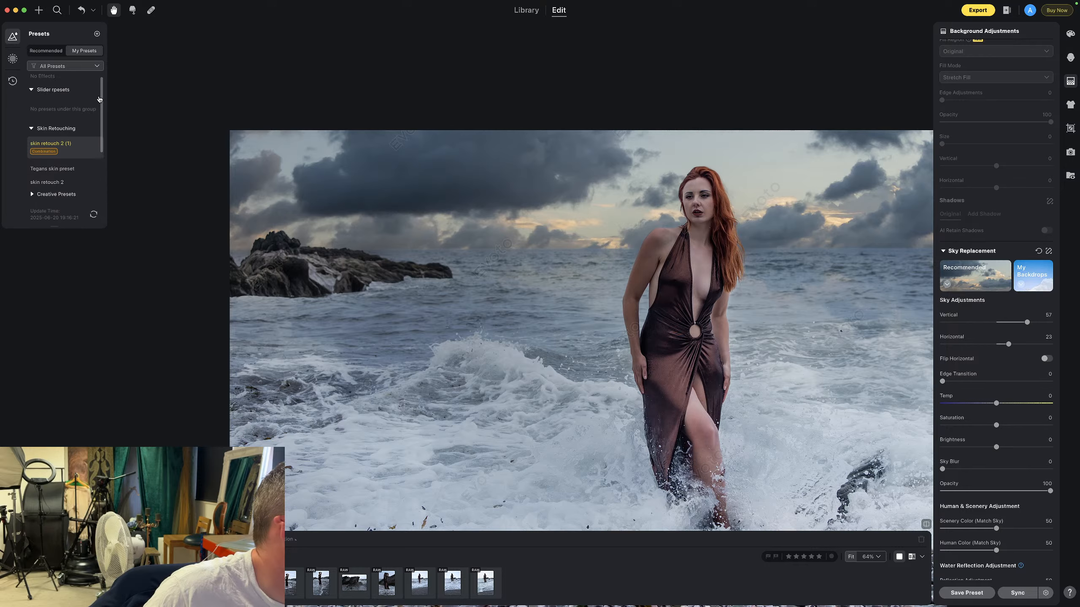
{"action": "left_click", "coordinate": [96, 141]}
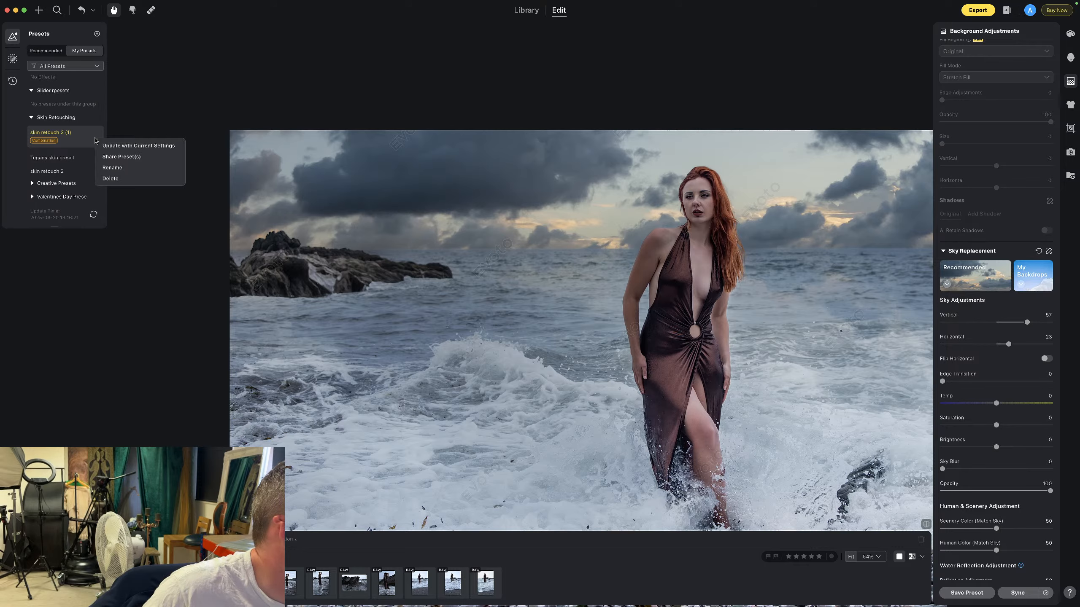
{"action": "left_click", "coordinate": [128, 158]}
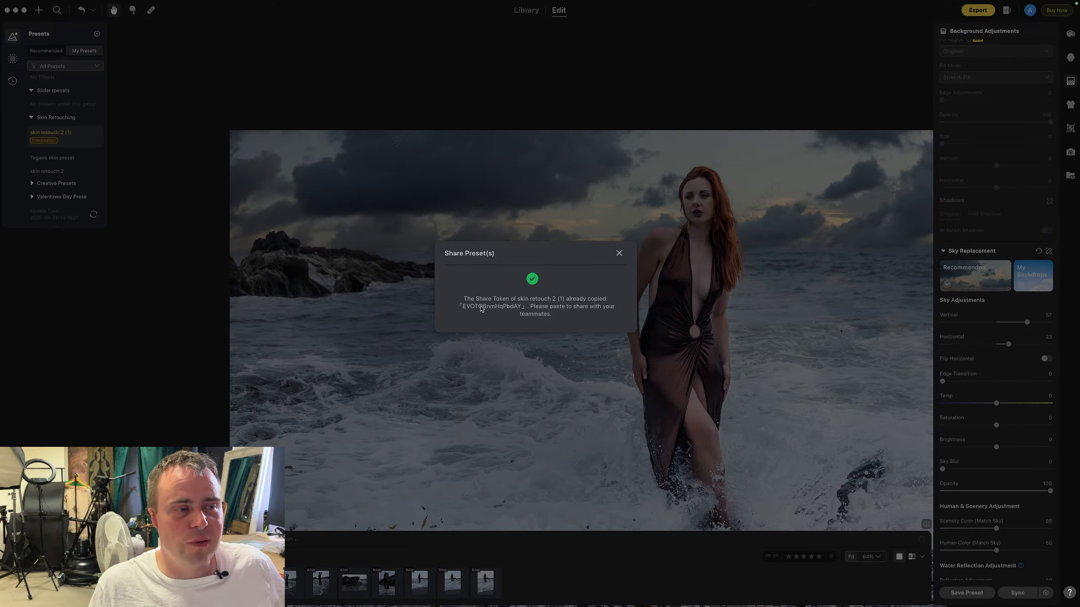
{"action": "left_click", "coordinate": [619, 254]}
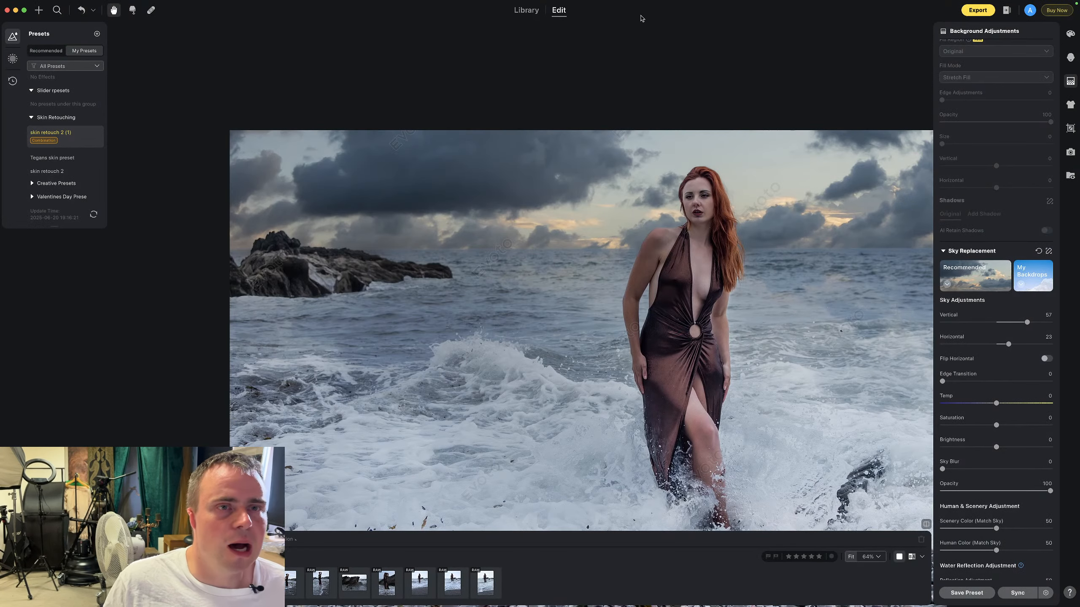
Try recommended blue skies 12 and 13 on the surf photo and return to sky 12
{"action": "scroll", "coordinate": [989, 252], "scroll_direction": "down", "scroll_amount": 2}
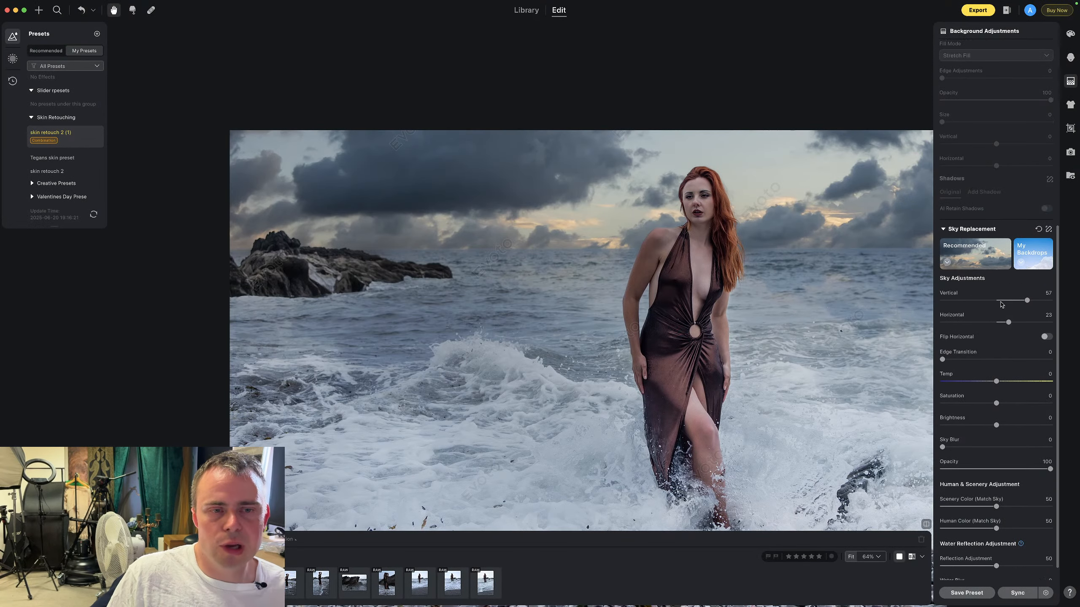
{"action": "left_click", "coordinate": [989, 252]}
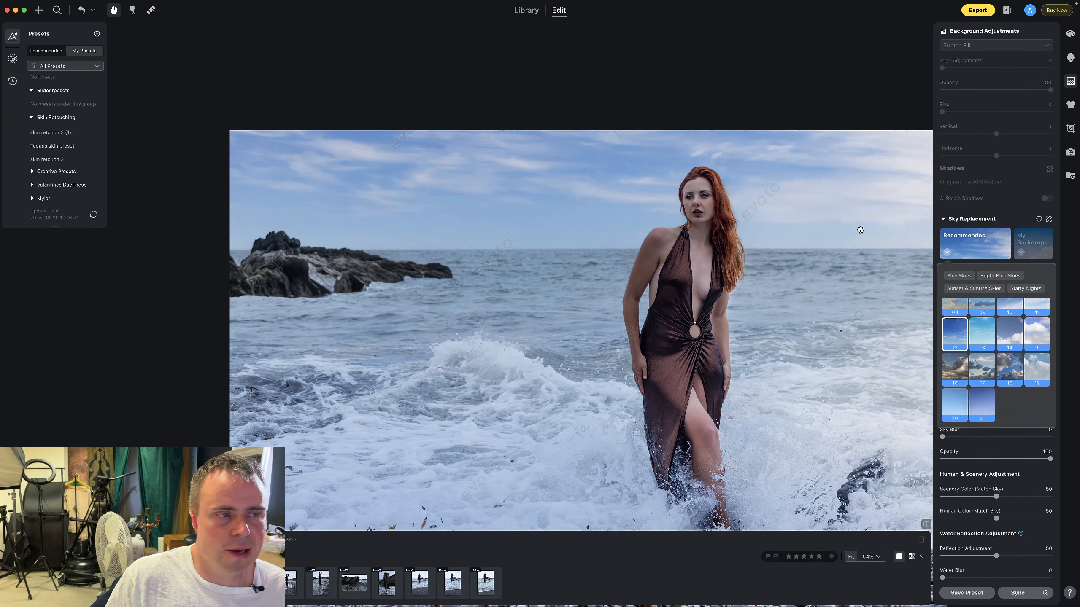
{"action": "left_click_drag", "start_coordinate": [860, 228], "coordinate": [861, 185]}
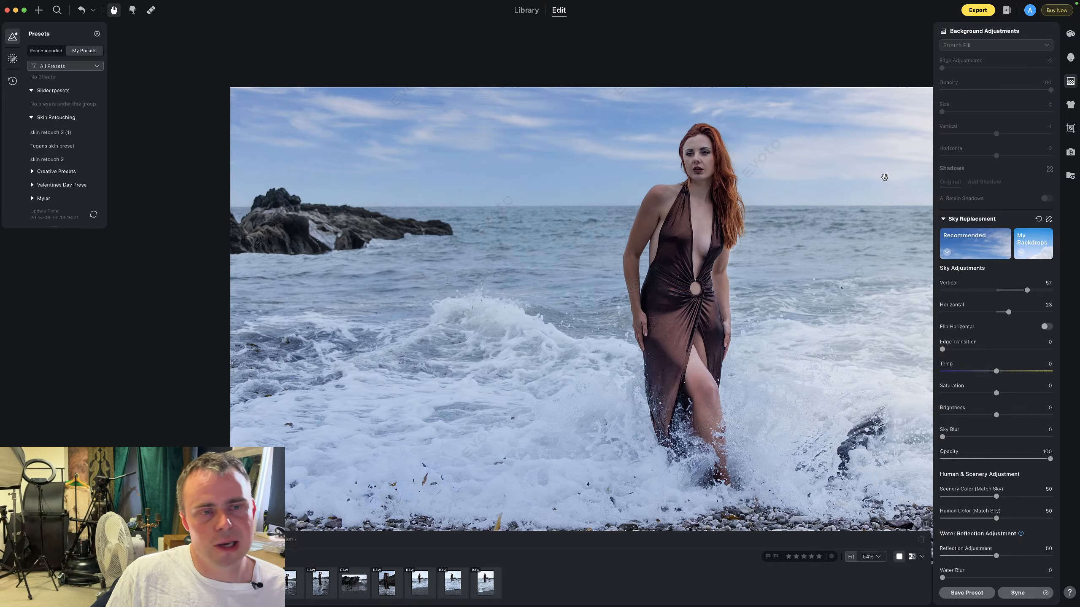
{"action": "left_click", "coordinate": [970, 244]}
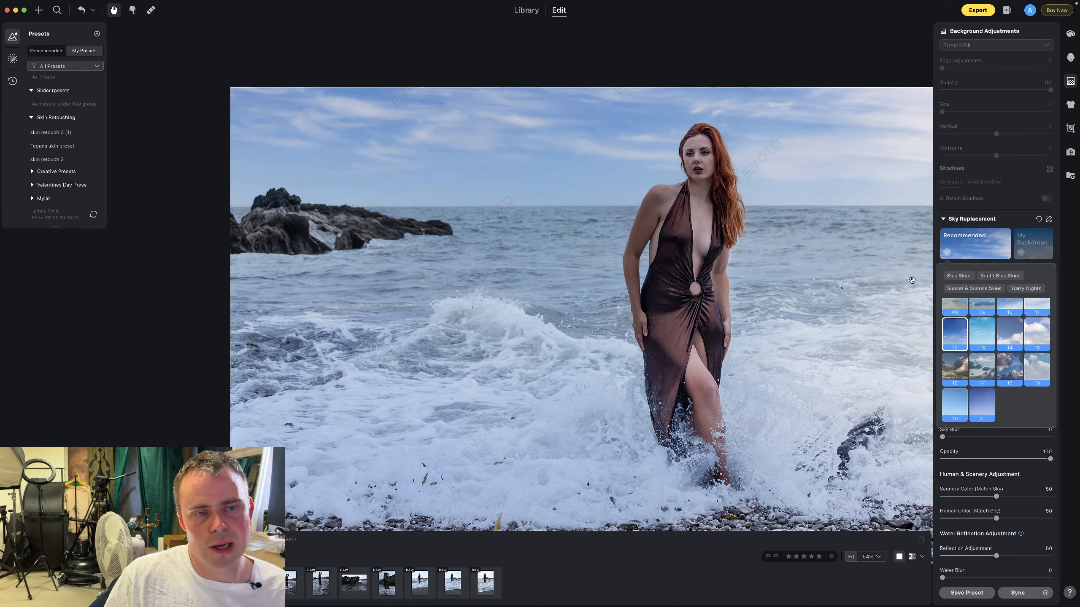
{"action": "left_click", "coordinate": [987, 332]}
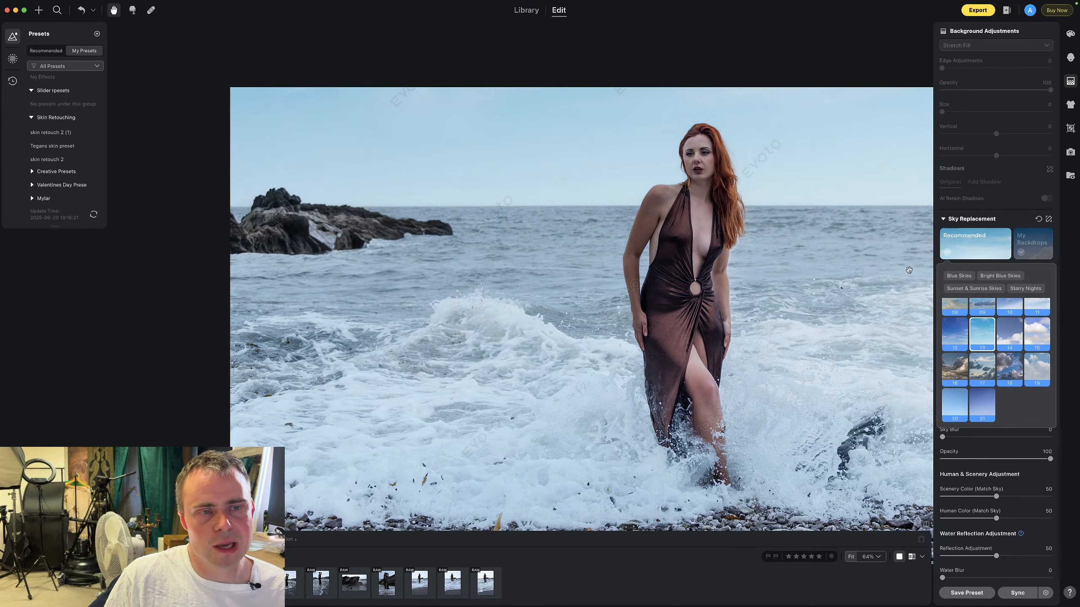
{"action": "left_click", "coordinate": [960, 334]}
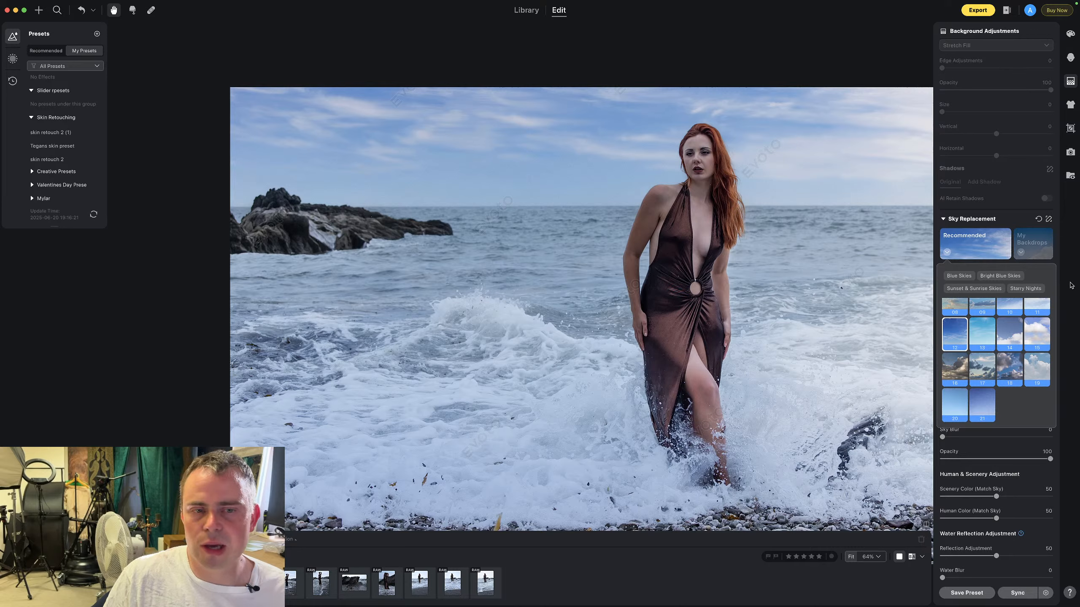
Try sky 01 from Sunset & Sunrise Skies on the surf photo, view the whole image, and switch to sky 03
{"action": "scroll", "coordinate": [989, 291], "scroll_direction": "down", "scroll_amount": 1}
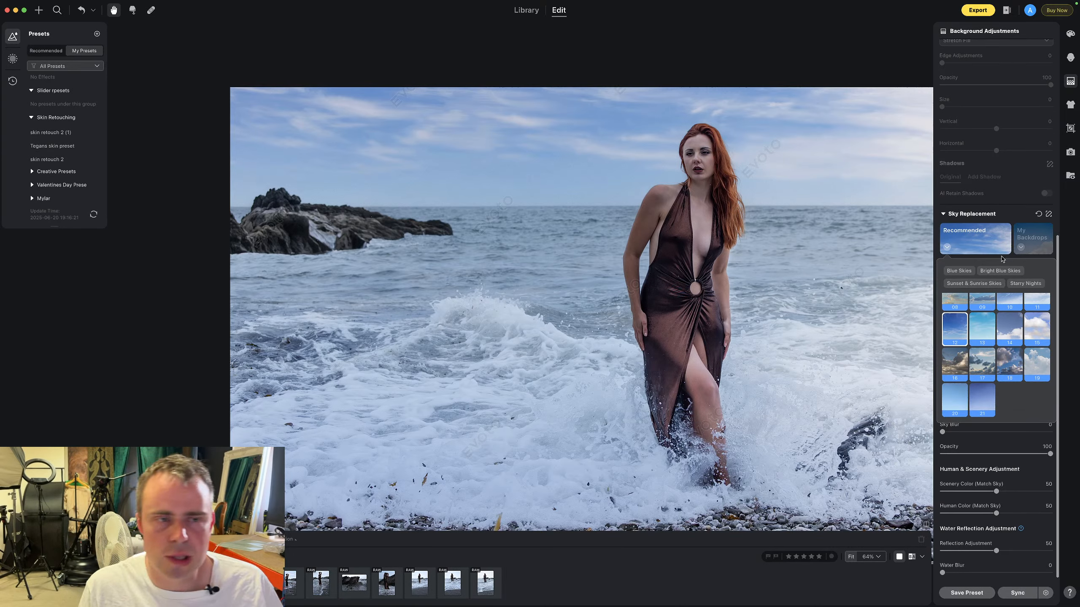
{"action": "left_click", "coordinate": [984, 245]}
{"action": "left_click", "coordinate": [944, 250]}
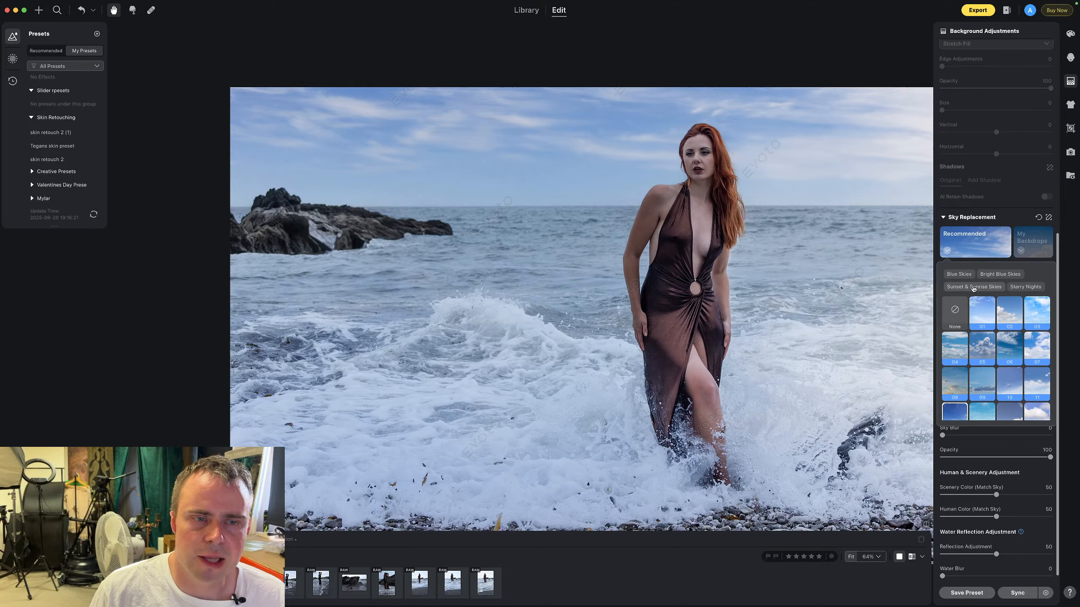
{"action": "left_click", "coordinate": [974, 287]}
{"action": "left_click", "coordinate": [978, 318]}
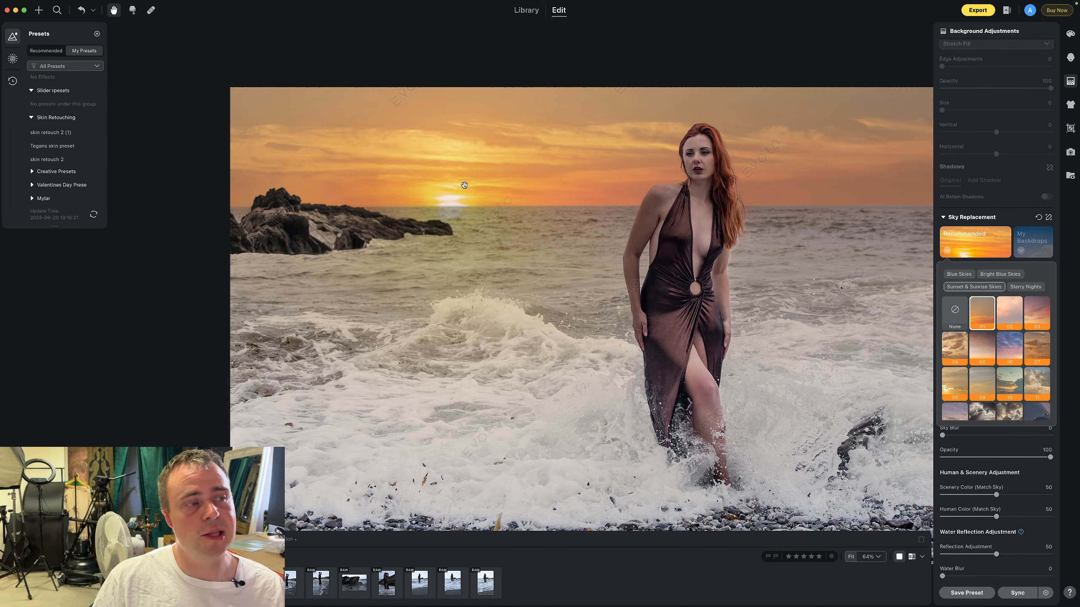
{"action": "scroll", "coordinate": [465, 209], "scroll_direction": "down", "scroll_amount": 5}
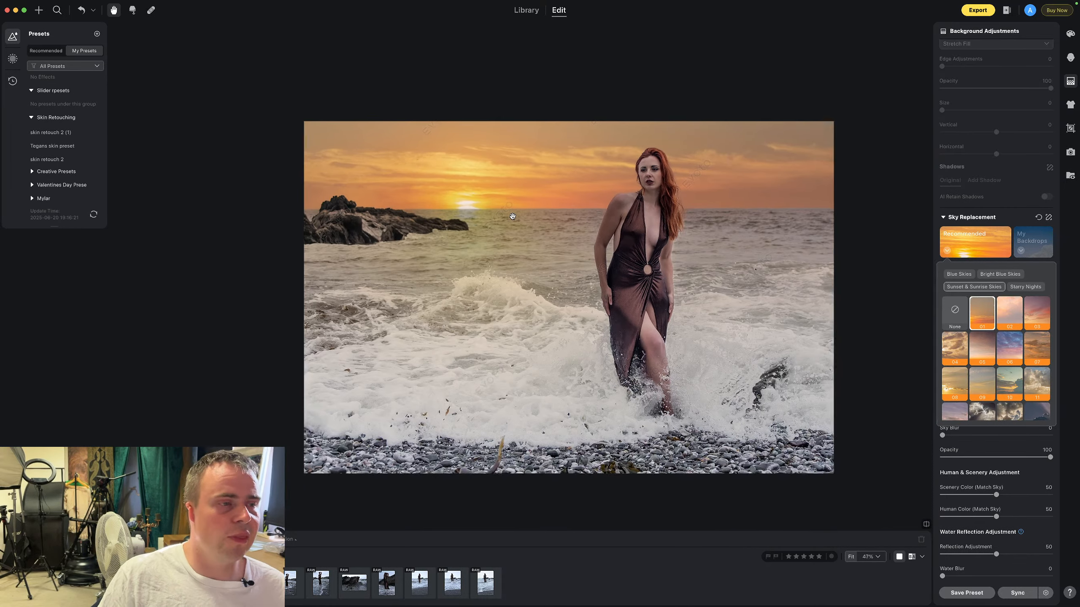
{"action": "scroll", "coordinate": [512, 217], "scroll_direction": "up", "scroll_amount": 2}
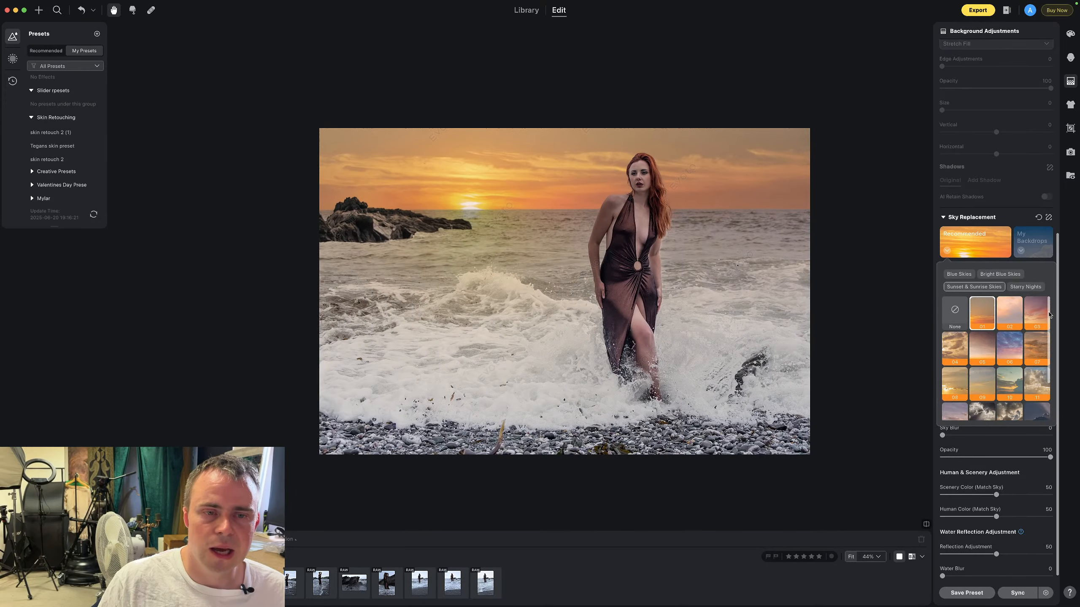
{"action": "left_click", "coordinate": [1037, 314]}
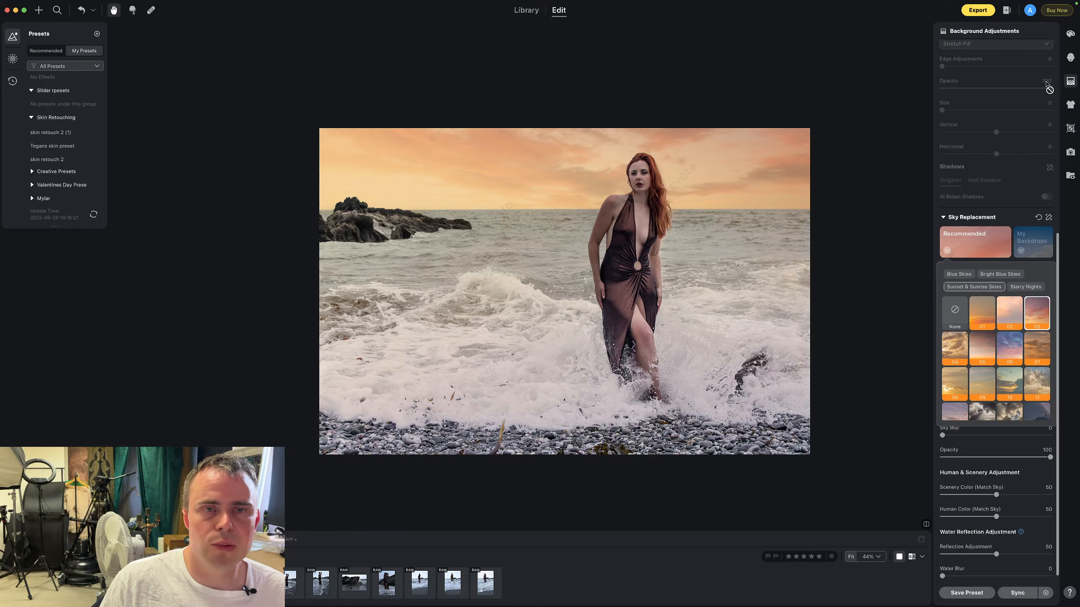
Set the surf photo's white balance Temp to 5293 and compare the model's skin tone with the sunset sky
{"action": "left_click", "coordinate": [1070, 34]}
{"action": "mouse_move", "coordinate": [995, 300]}
{"action": "left_mouse_down"}
{"action": "mouse_move", "coordinate": [1014, 300]}
{"action": "mouse_move", "coordinate": [998, 301]}
{"action": "left_mouse_up"}
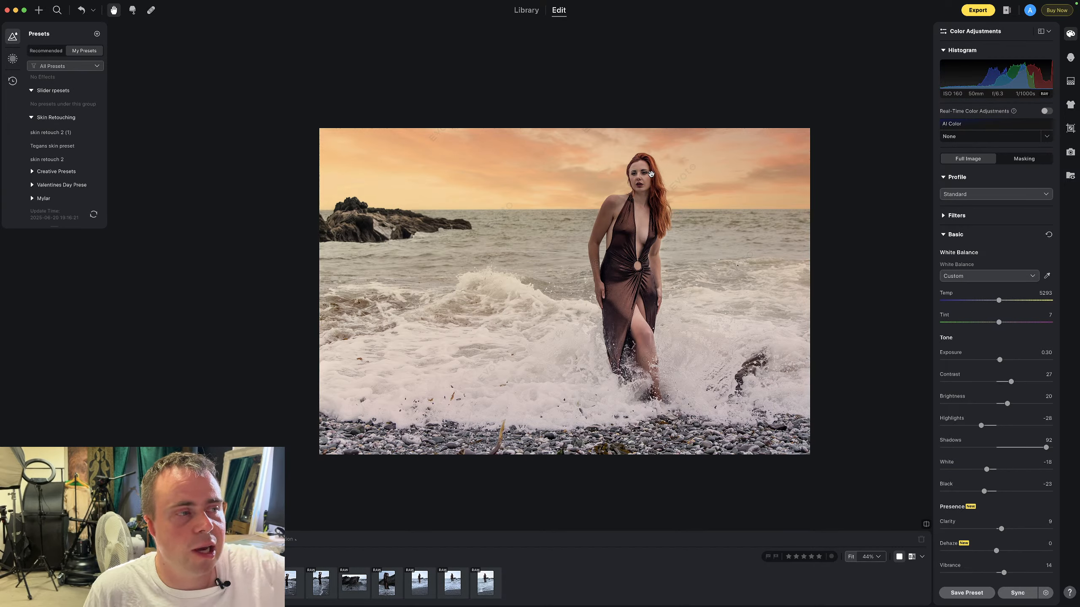
{"action": "scroll", "coordinate": [638, 172], "scroll_direction": "up", "scroll_amount": 5}
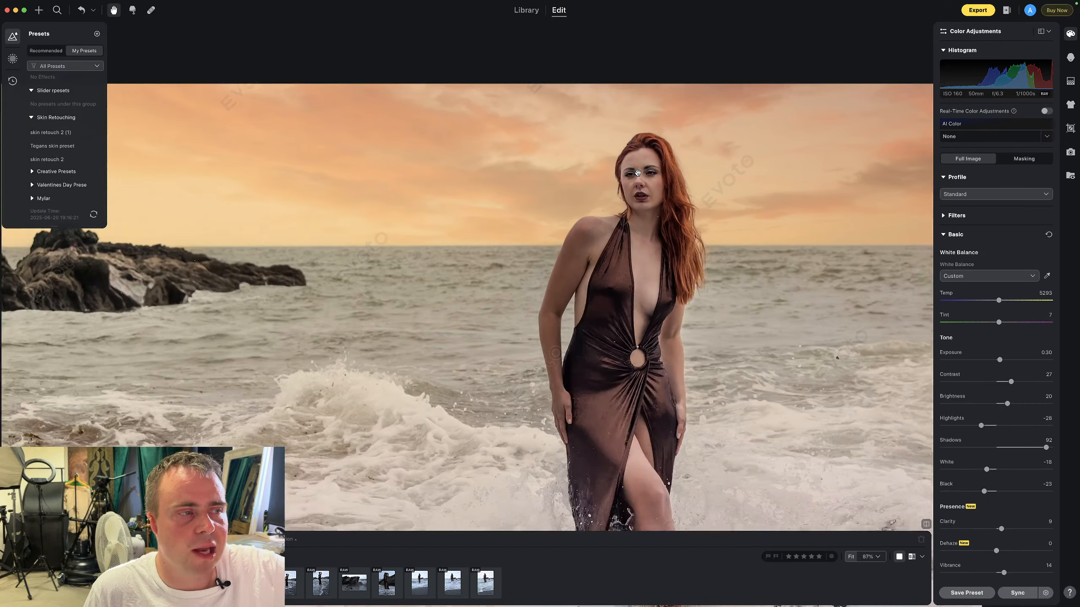
{"action": "scroll", "coordinate": [638, 172], "scroll_direction": "down", "scroll_amount": 3}
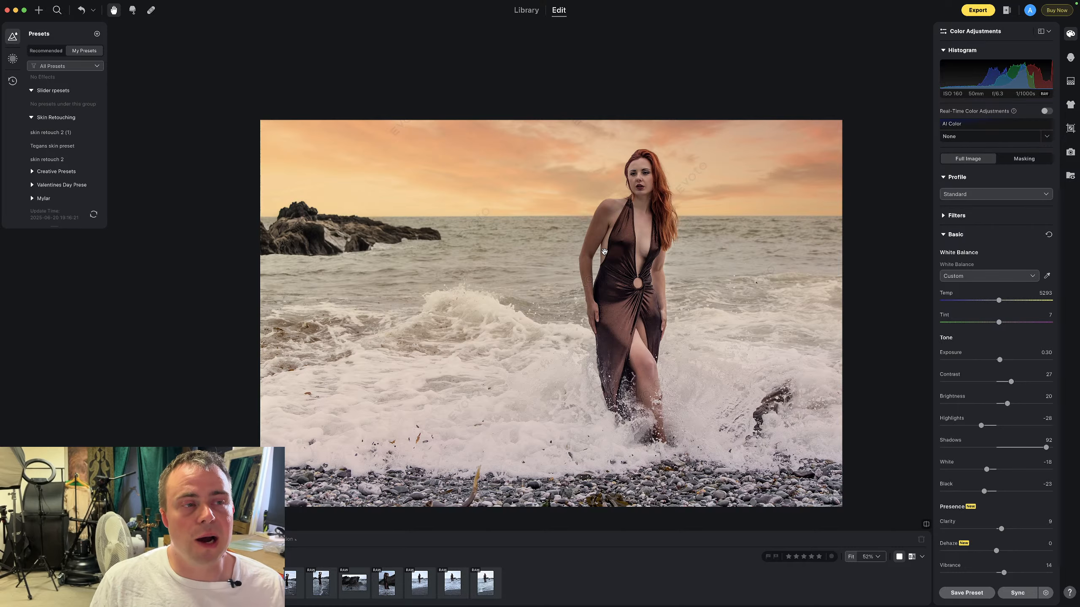
{"action": "scroll", "coordinate": [640, 186], "scroll_direction": "up", "scroll_amount": 5}
{"action": "scroll", "coordinate": [639, 186], "scroll_direction": "down", "scroll_amount": 3}
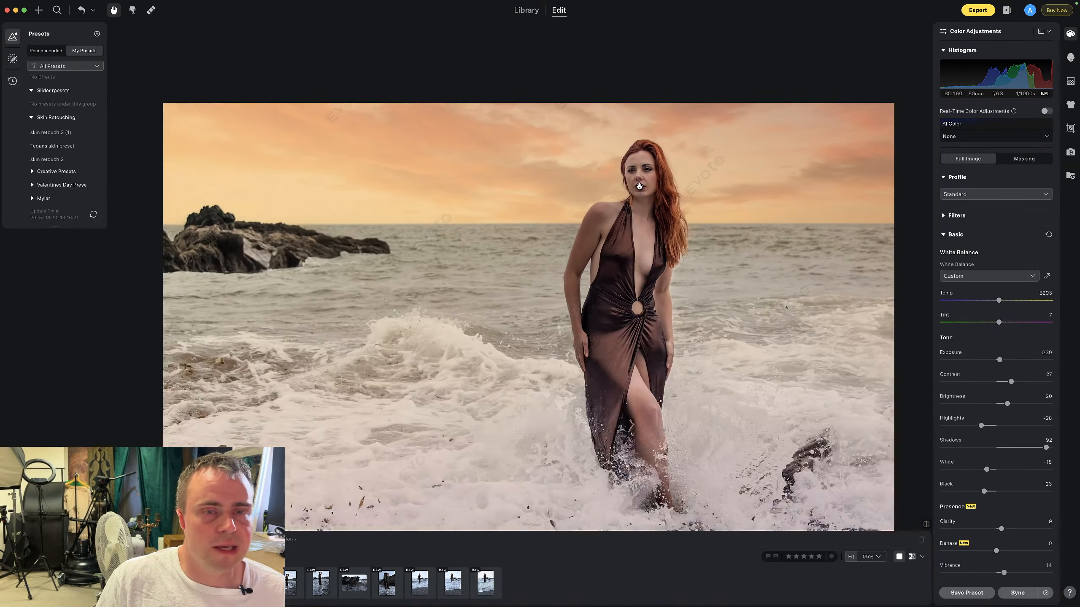
{"action": "scroll", "coordinate": [639, 187], "scroll_direction": "down", "scroll_amount": 2}
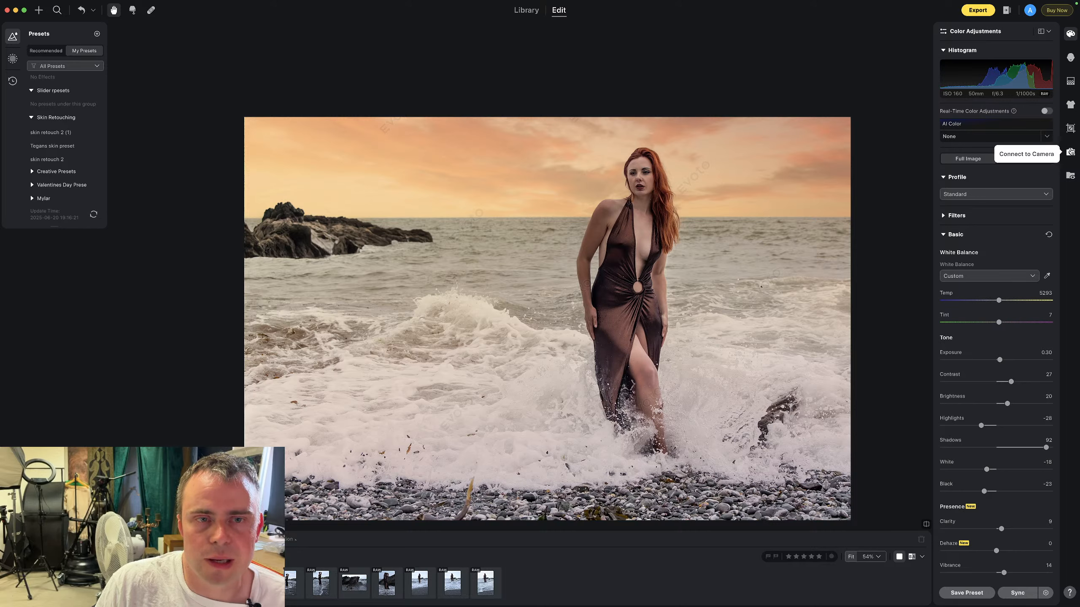
Set De-wrinkle Clothing to 73 for the surf photo and check the dress folds up close
{"action": "left_click", "coordinate": [1070, 104]}
{"action": "left_click_drag", "start_coordinate": [942, 86], "coordinate": [1005, 87]}
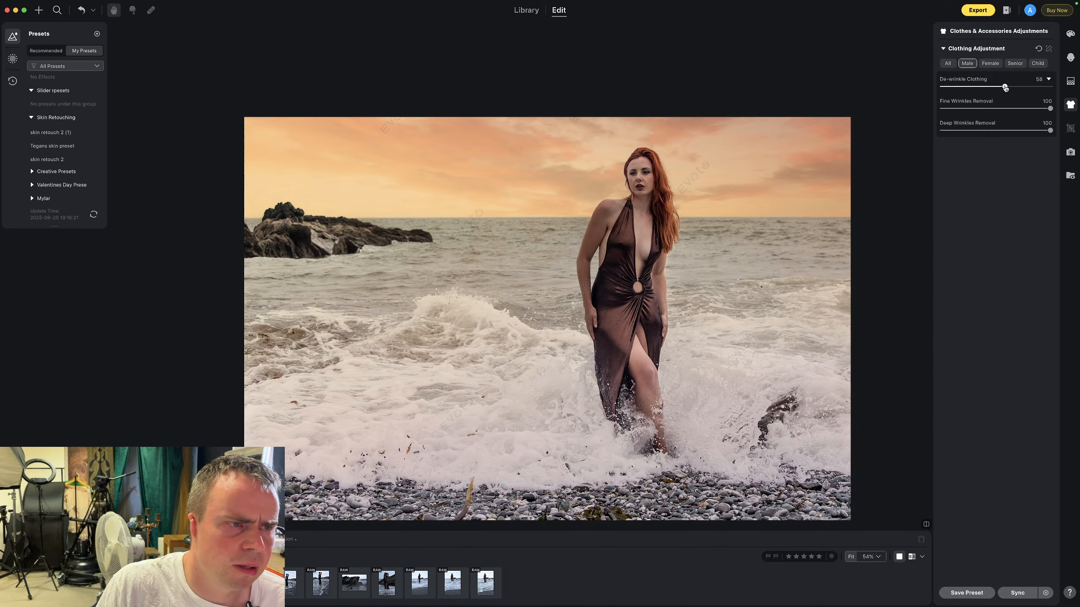
{"action": "scroll", "coordinate": [613, 289], "scroll_direction": "up", "scroll_amount": 3}
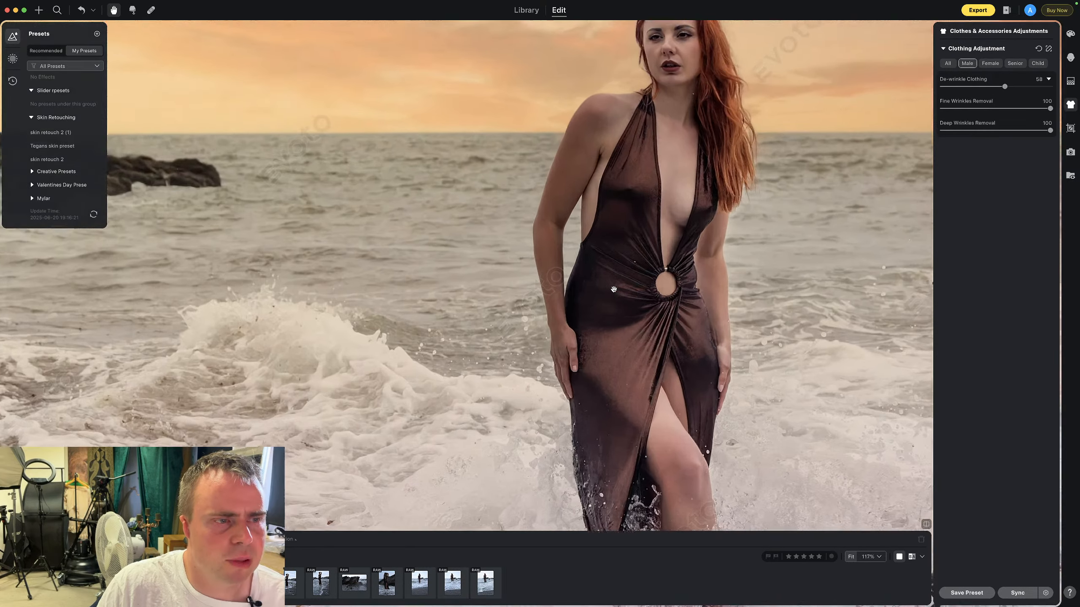
{"action": "scroll", "coordinate": [614, 290], "scroll_direction": "up", "scroll_amount": 3}
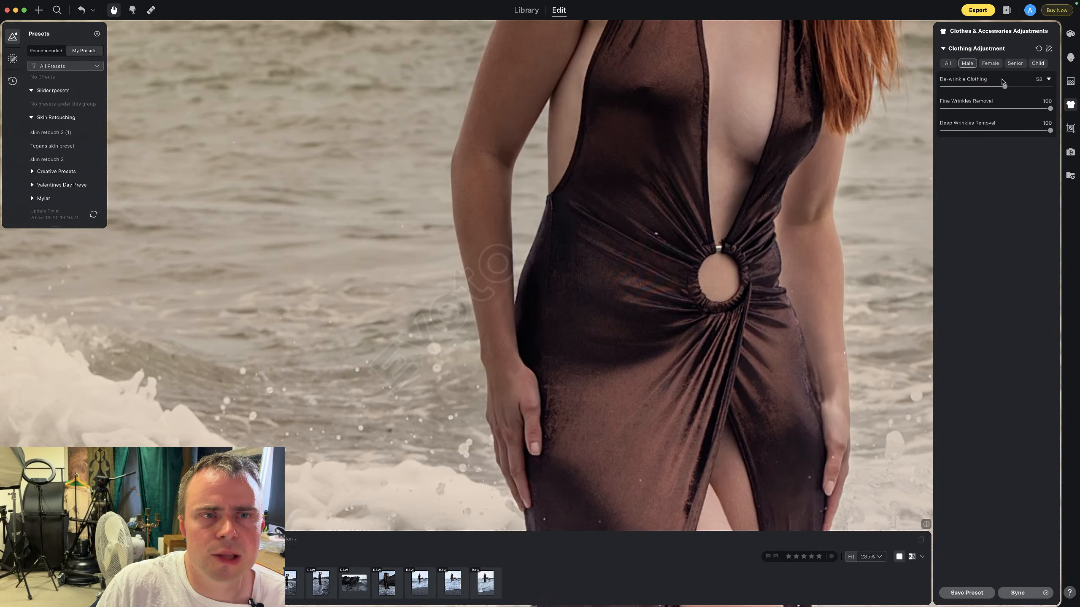
{"action": "left_click_drag", "start_coordinate": [1004, 85], "coordinate": [1022, 88]}
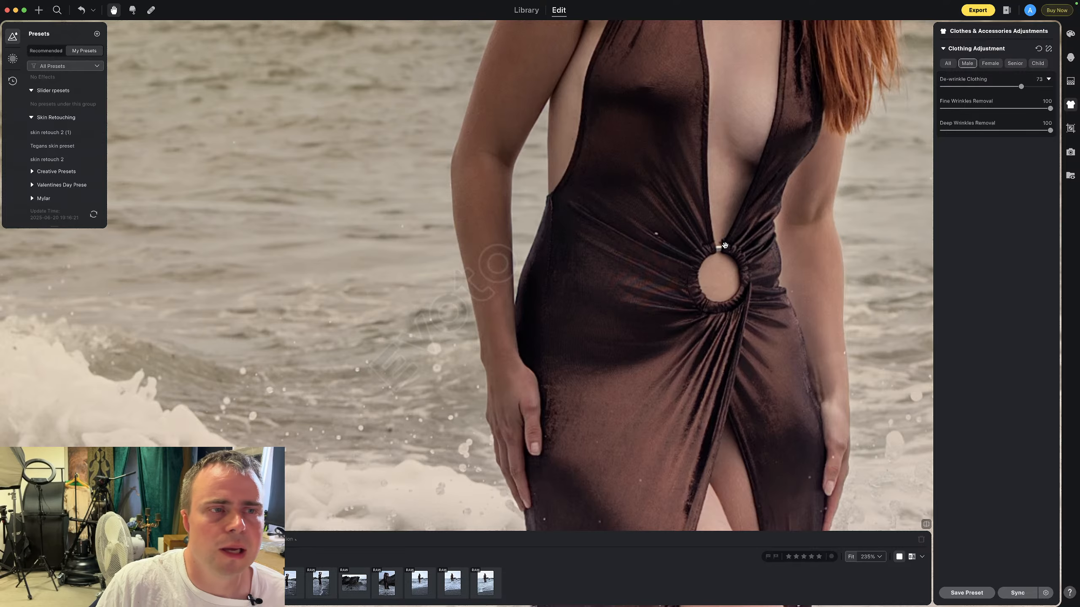
{"action": "scroll", "coordinate": [725, 246], "scroll_direction": "down", "scroll_amount": 10}
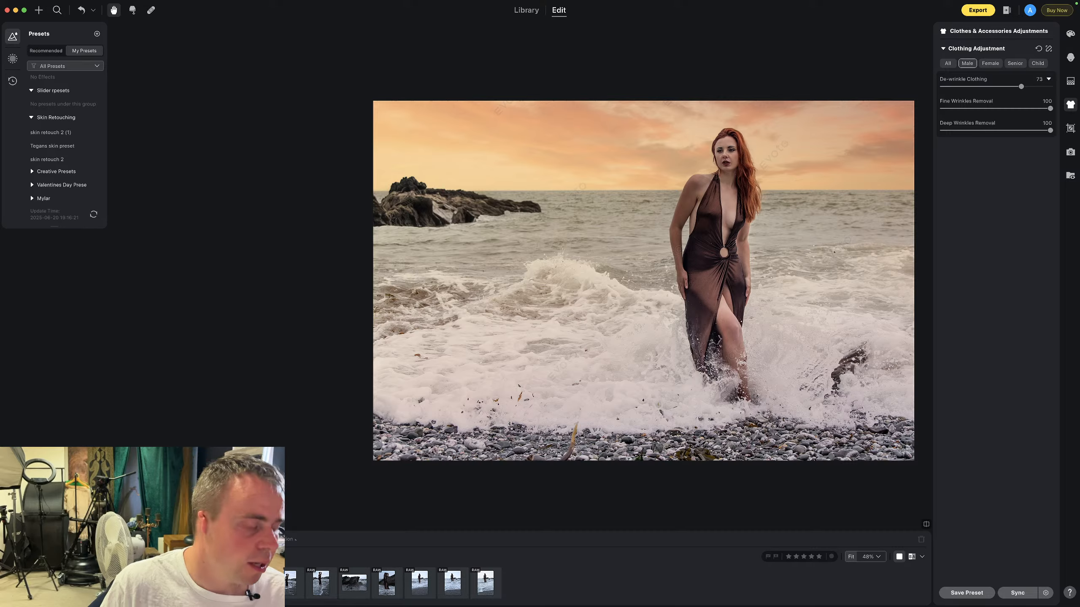
Copy all of the photo's adjustments except Crop & Rotate onto the next surf photo and inspect the model's face and hair edges
{"action": "key", "text": "super+c"}
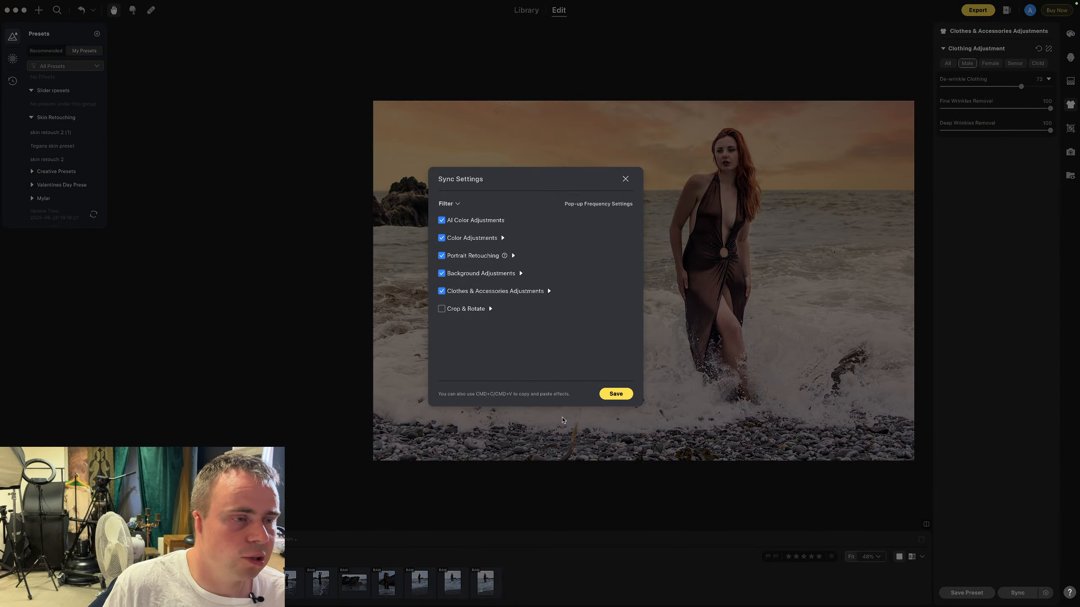
{"action": "left_click", "coordinate": [615, 394]}
{"action": "key", "text": "Right"}
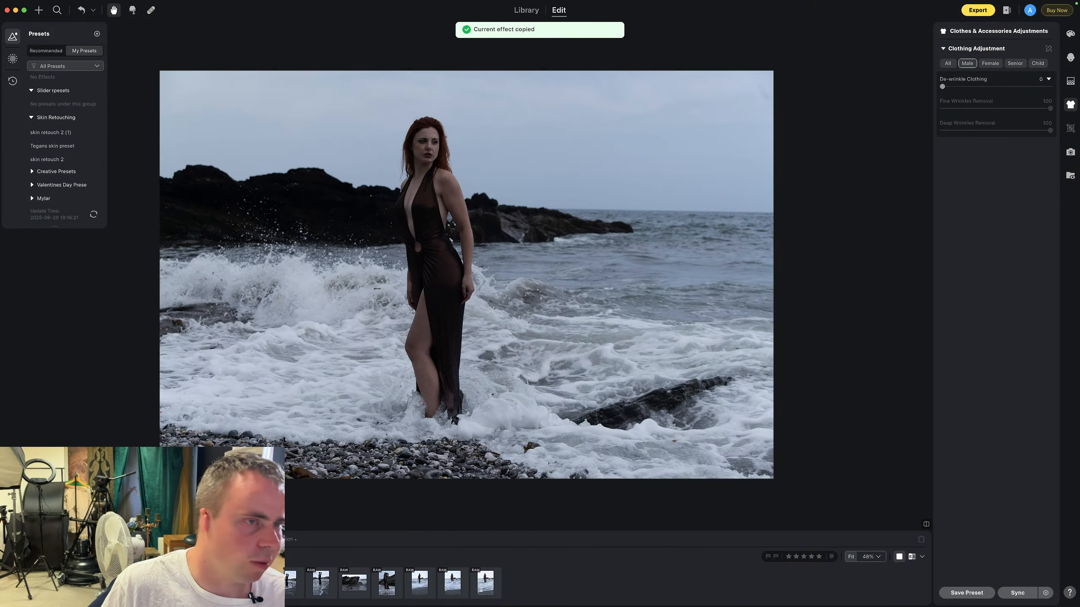
{"action": "key", "text": "super+v"}
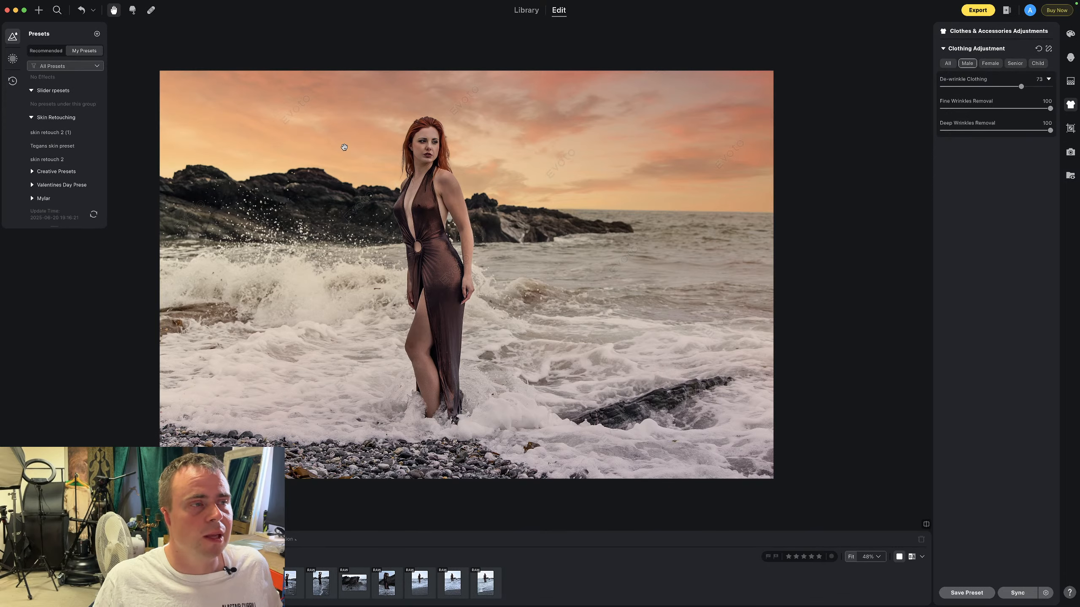
{"action": "left_click", "coordinate": [442, 141]}
{"action": "scroll", "coordinate": [442, 146], "scroll_direction": "up", "scroll_amount": 2}
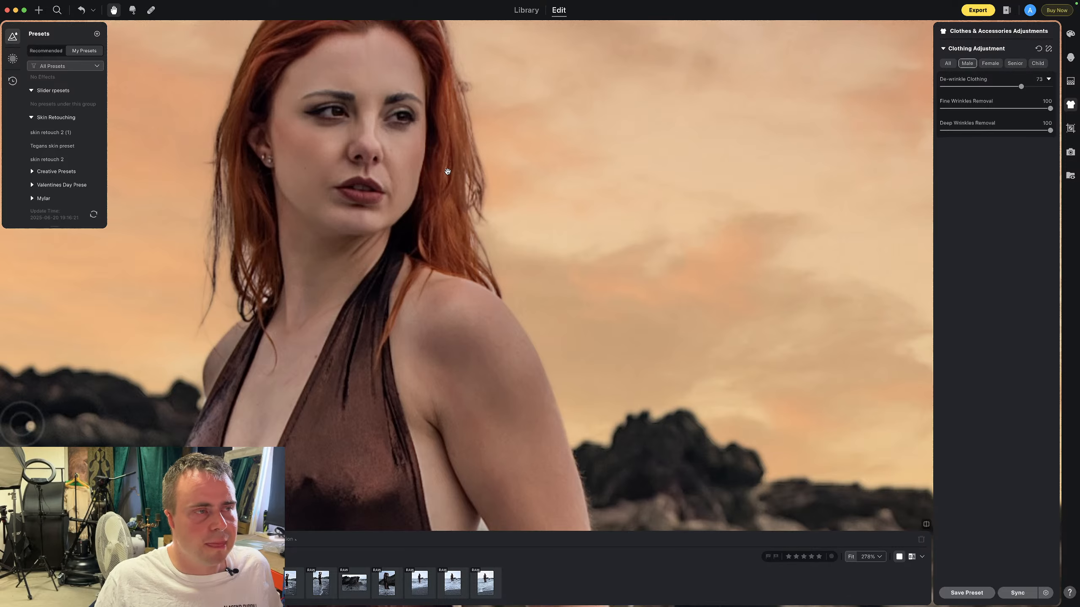
{"action": "left_click_drag", "start_coordinate": [472, 174], "coordinate": [455, 243]}
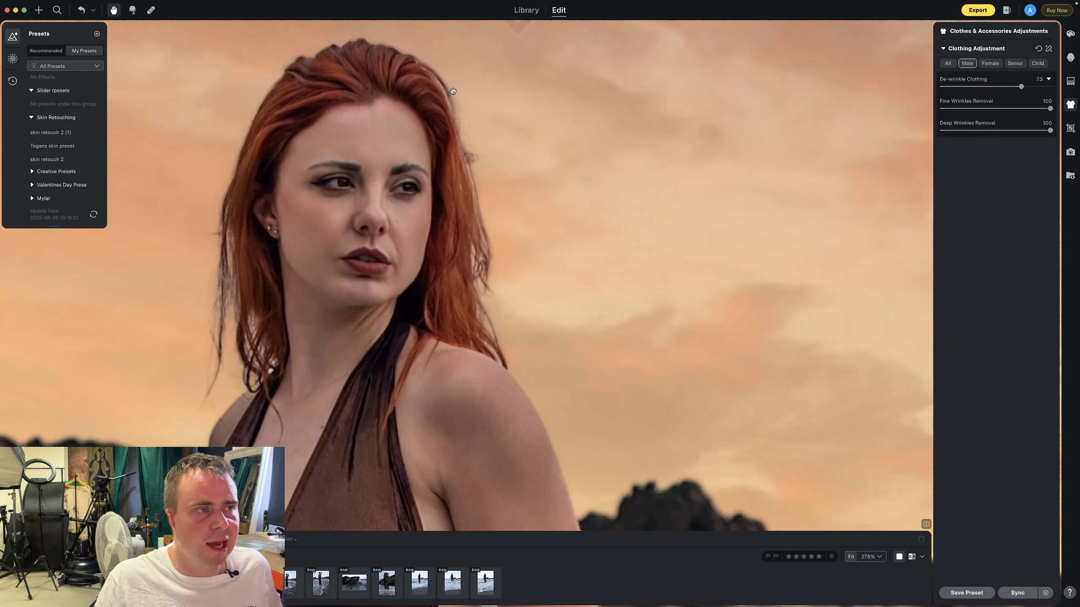
Examine the model's face, hair edges and shoulder against the sunset sky, up close and in the whole surf photo
{"action": "scroll", "coordinate": [353, 169], "scroll_direction": "down", "scroll_amount": 4}
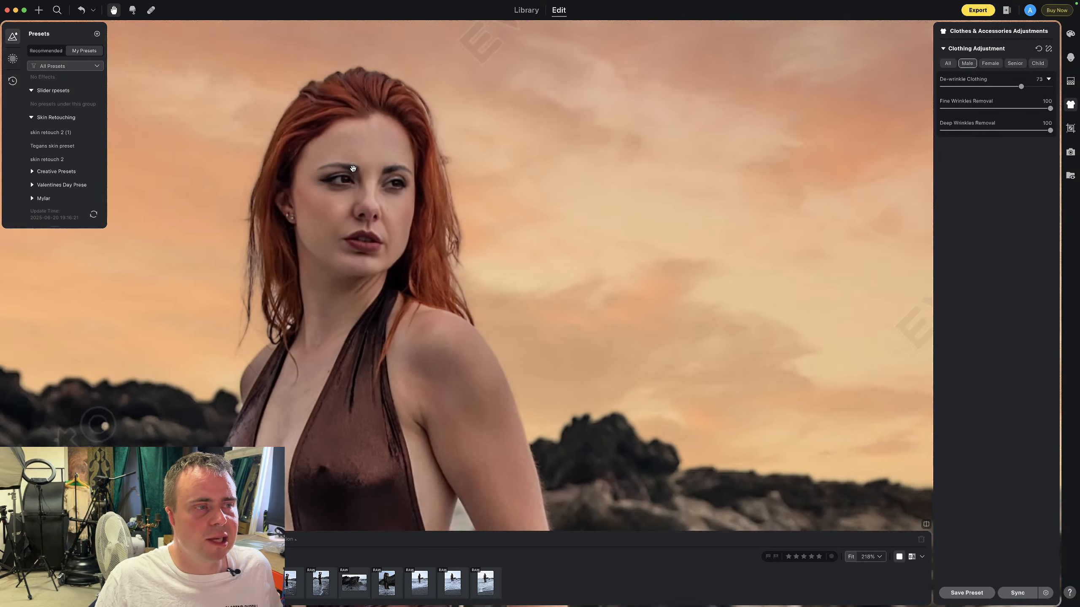
{"action": "scroll", "coordinate": [353, 168], "scroll_direction": "down", "scroll_amount": 5}
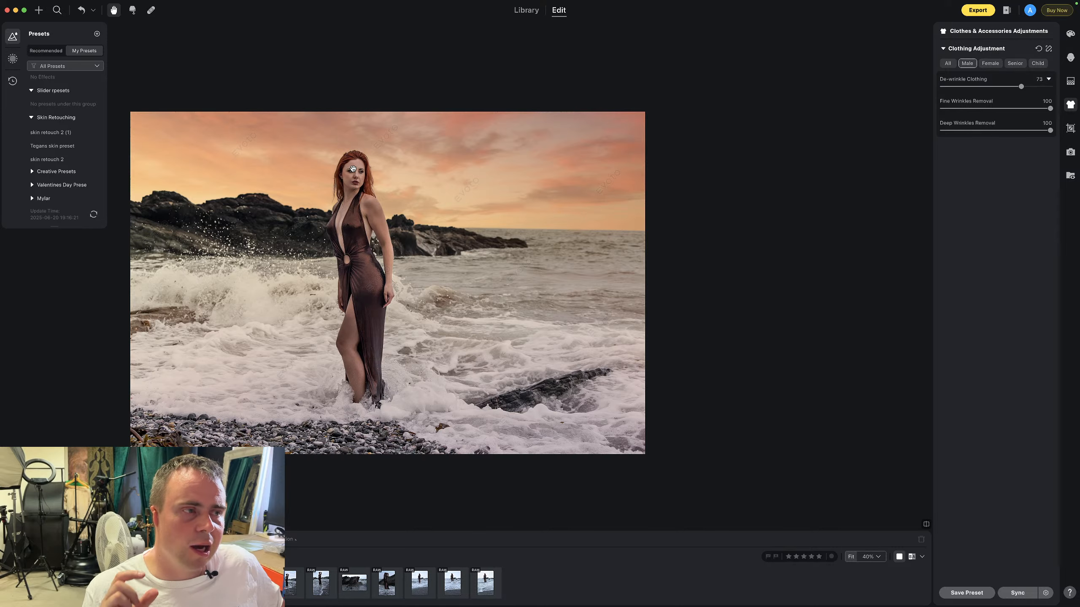
{"action": "scroll", "coordinate": [353, 169], "scroll_direction": "up", "scroll_amount": 8}
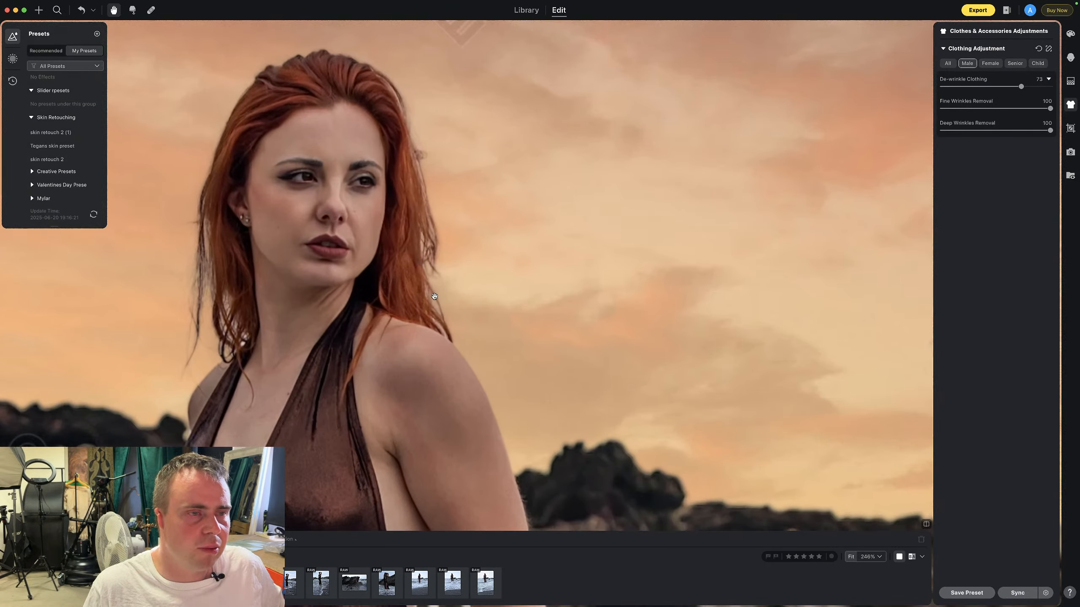
{"action": "scroll", "coordinate": [434, 218], "scroll_direction": "down", "scroll_amount": 4}
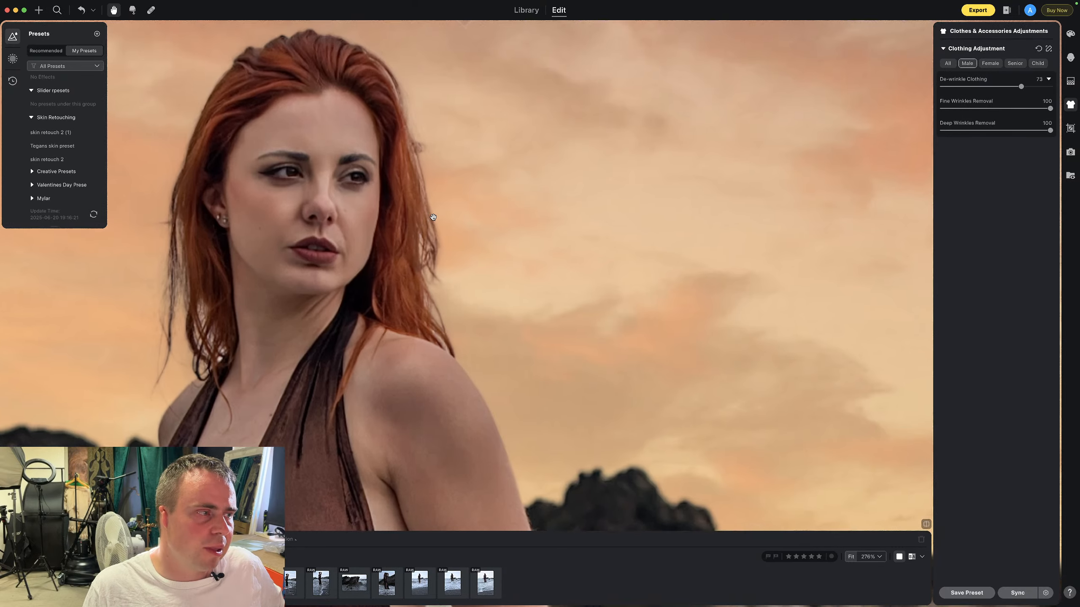
{"action": "scroll", "coordinate": [433, 217], "scroll_direction": "down", "scroll_amount": 8}
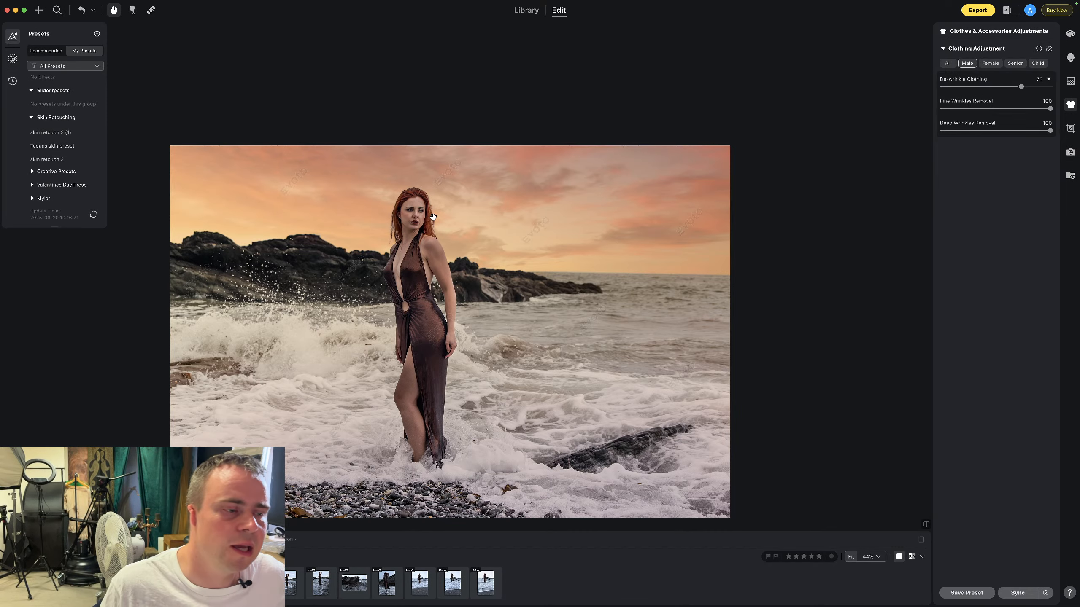
{"action": "scroll", "coordinate": [425, 217], "scroll_direction": "down", "scroll_amount": 1}
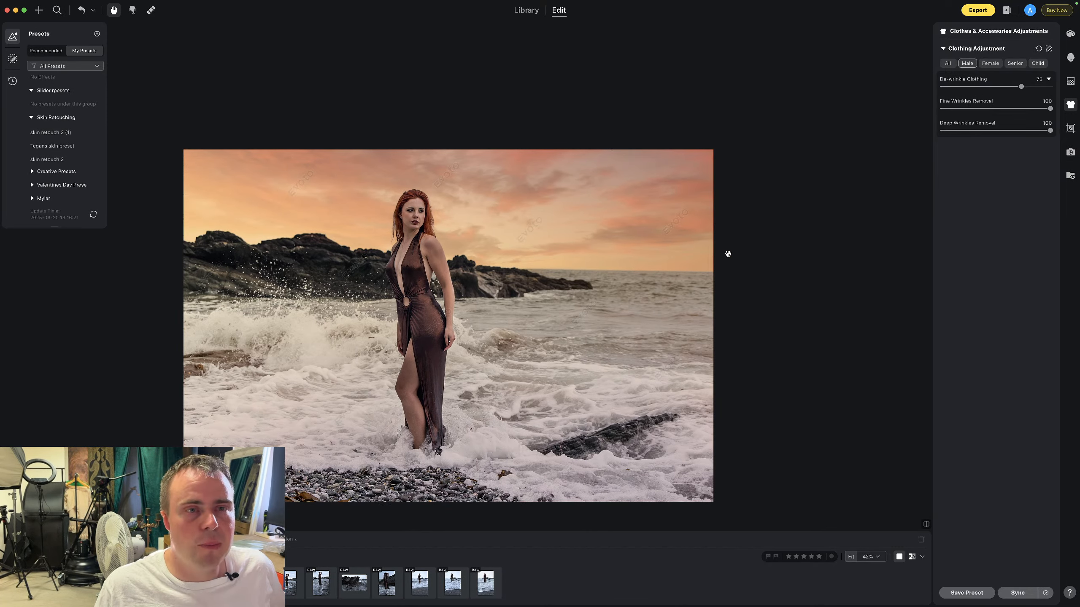
Try skies 17 and 18 from Sunset & Sunrise Skies as the sky replacement on the surf photo
{"action": "left_click", "coordinate": [1070, 82]}
{"action": "left_click", "coordinate": [990, 245]}
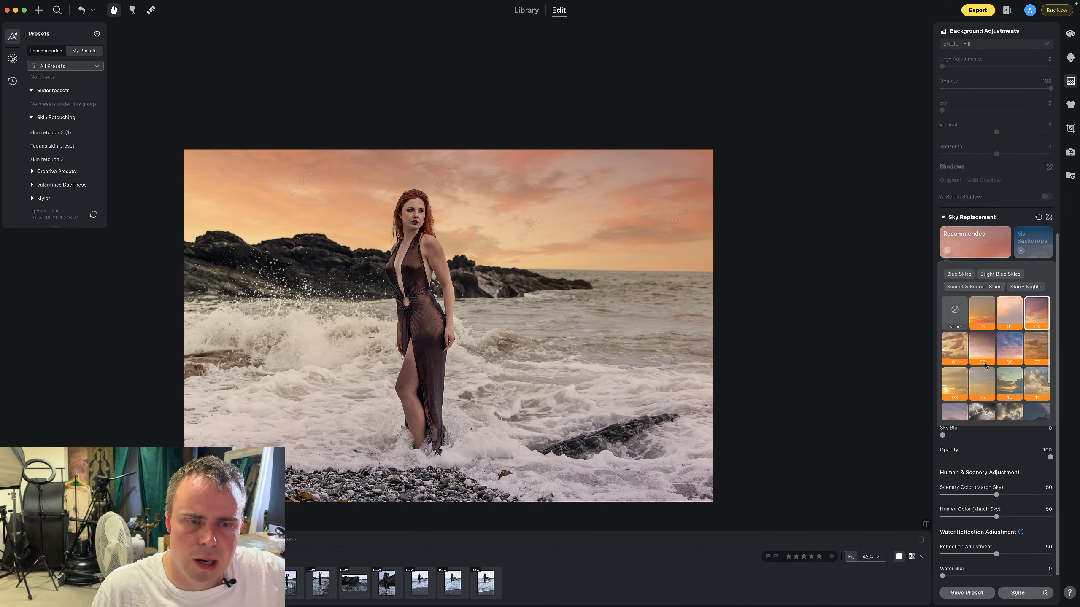
{"action": "scroll", "coordinate": [985, 366], "scroll_direction": "down", "scroll_amount": 3}
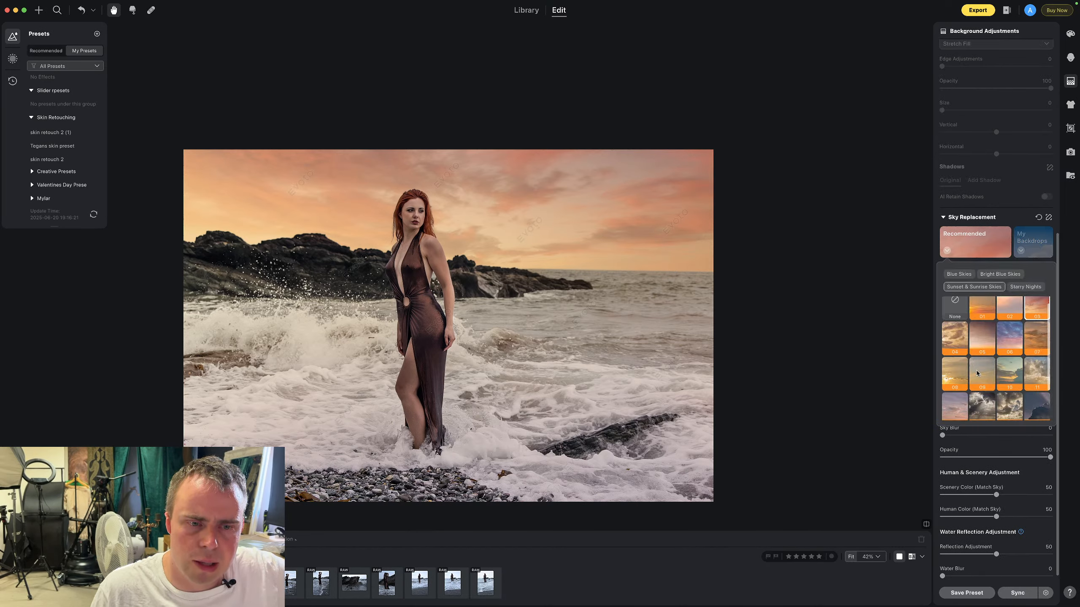
{"action": "scroll", "coordinate": [970, 393], "scroll_direction": "down", "scroll_amount": 1}
{"action": "left_click", "coordinate": [980, 397]}
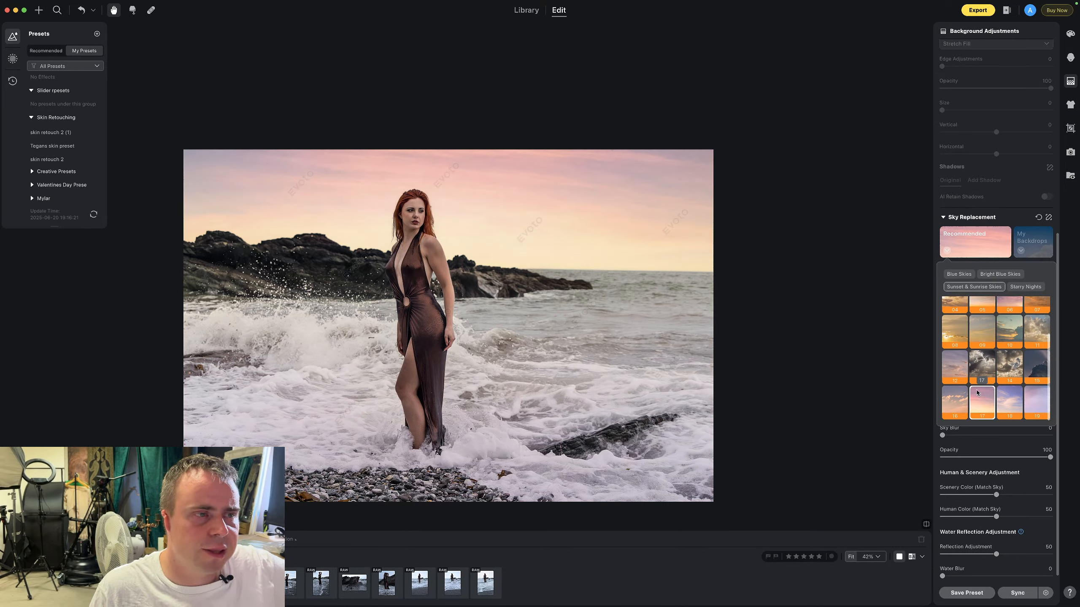
{"action": "left_click", "coordinate": [1010, 398]}
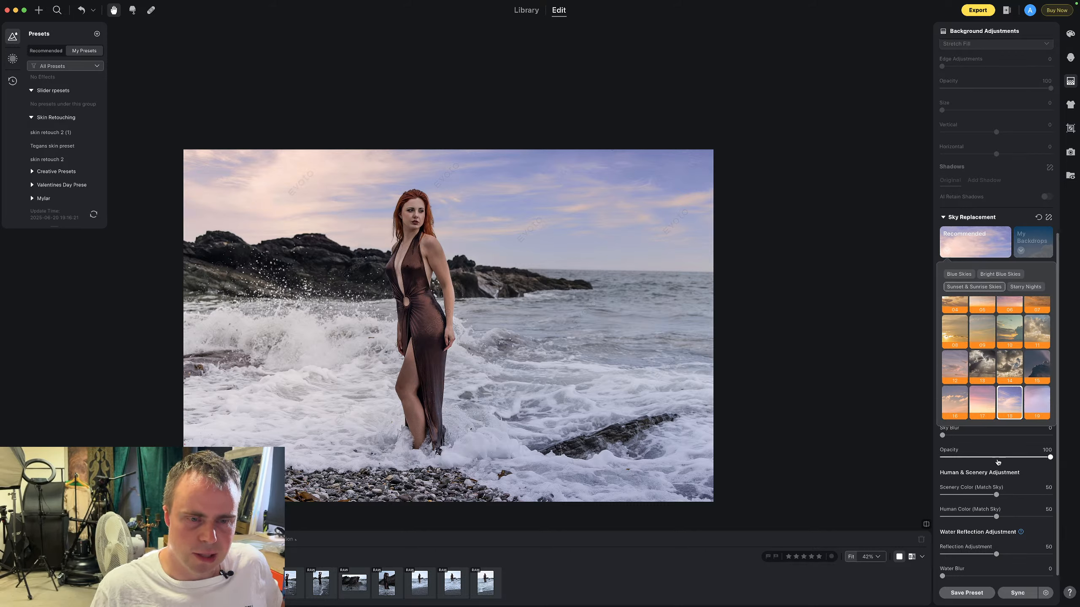
Try Sunset & Sunrise sky 01 on the surf photo and inspect the model and the full scene
{"action": "scroll", "coordinate": [997, 461], "scroll_direction": "up", "scroll_amount": 1}
{"action": "scroll", "coordinate": [997, 462], "scroll_direction": "up", "scroll_amount": 3}
{"action": "scroll", "coordinate": [1003, 384], "scroll_direction": "up", "scroll_amount": 2}
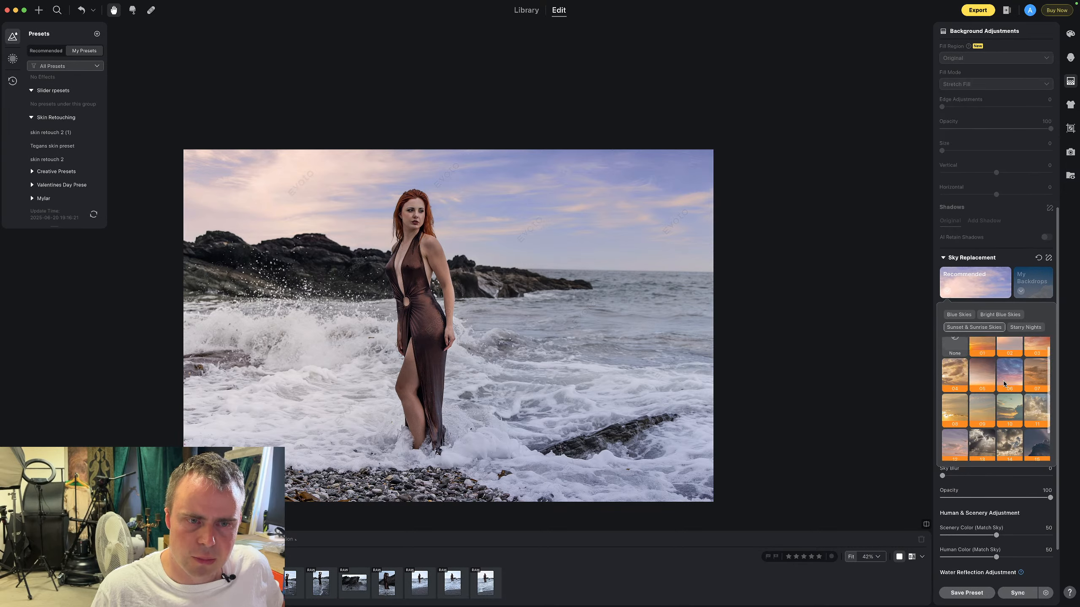
{"action": "left_click", "coordinate": [978, 365]}
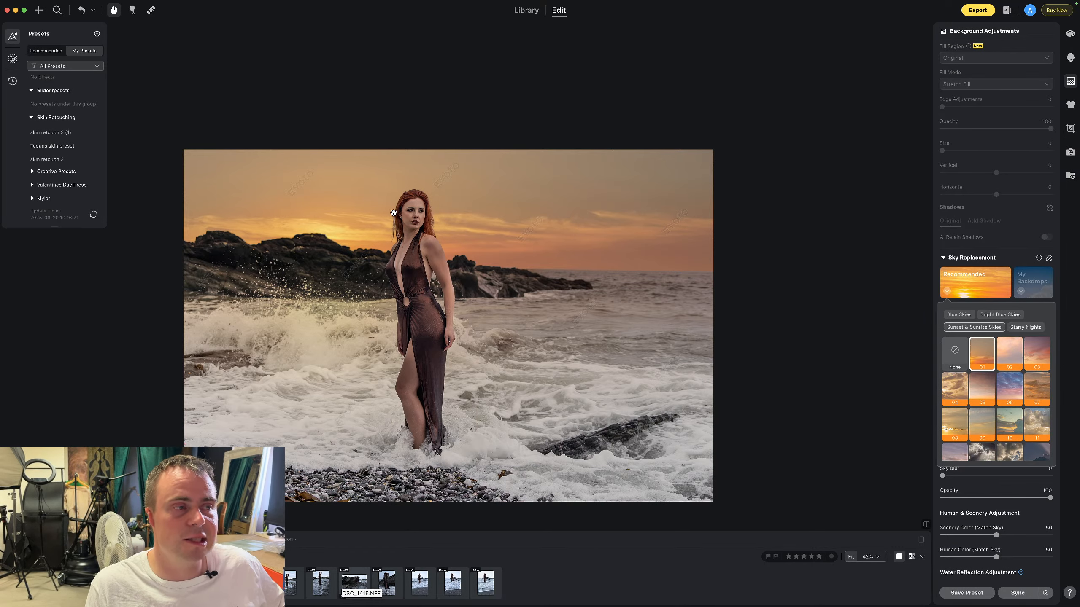
{"action": "scroll", "coordinate": [404, 205], "scroll_direction": "up", "scroll_amount": 3}
{"action": "scroll", "coordinate": [403, 205], "scroll_direction": "down", "scroll_amount": 6}
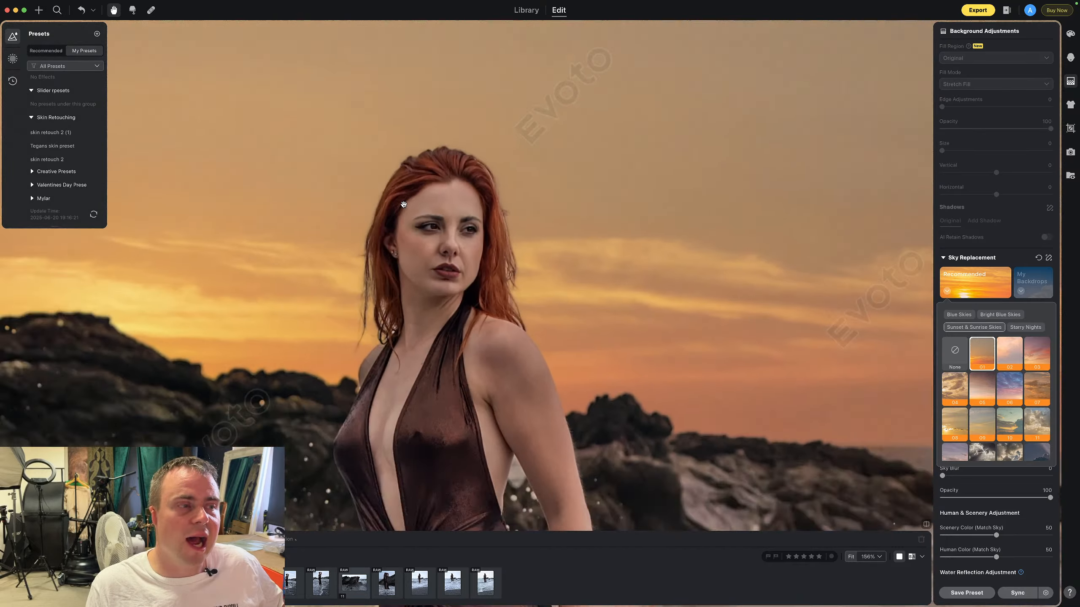
{"action": "scroll", "coordinate": [408, 215], "scroll_direction": "down", "scroll_amount": 2}
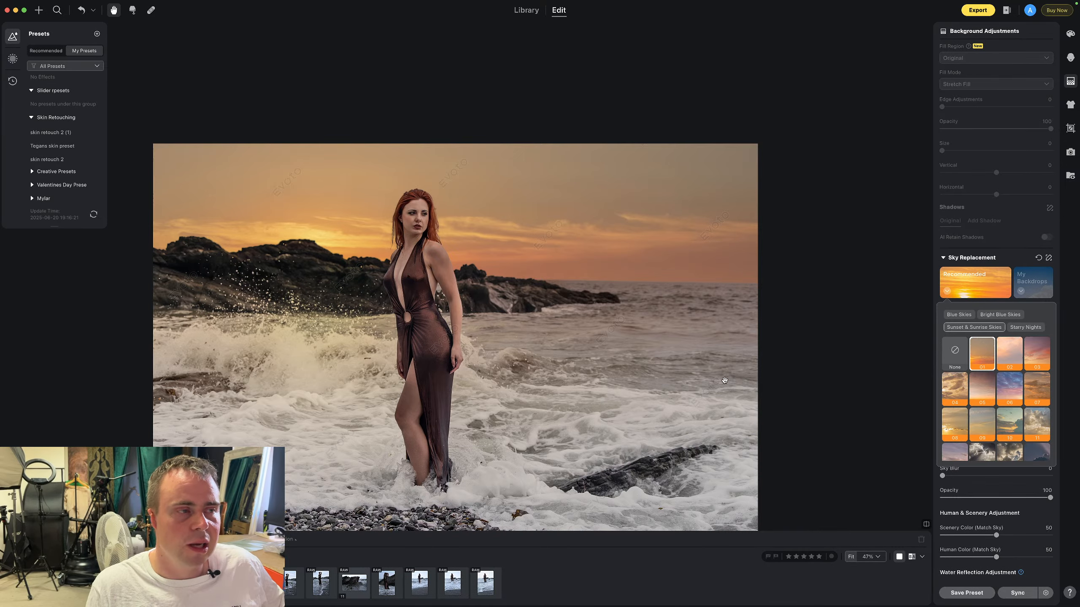
{"action": "left_click_drag", "start_coordinate": [724, 382], "coordinate": [752, 311]}
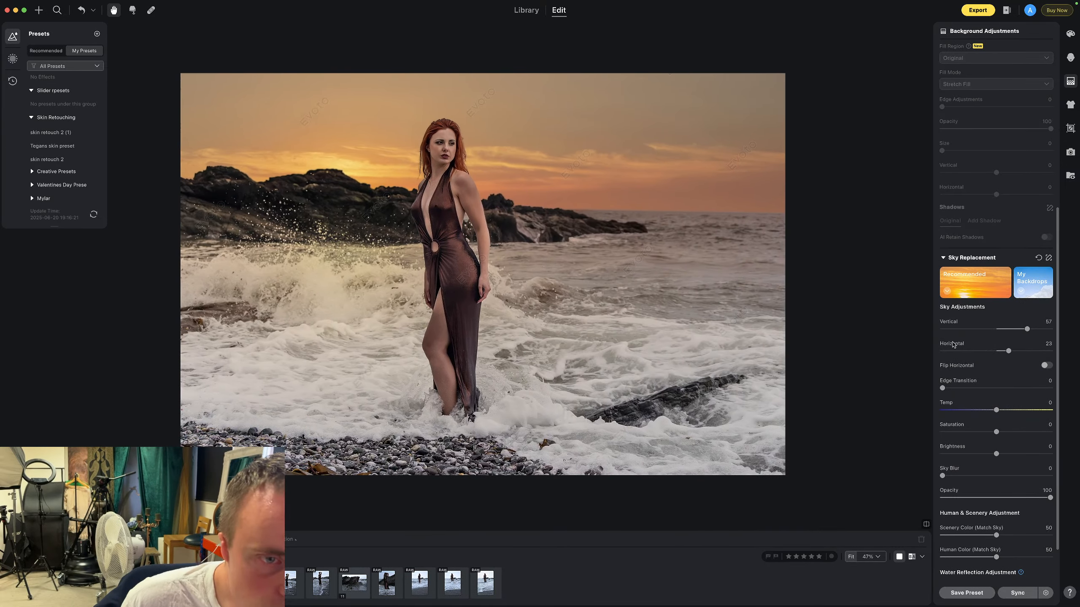
Try Sunset & Sunrise sky 04 on the surf photo and check the dress and arm edges up close
{"action": "left_click", "coordinate": [947, 291]}
{"action": "left_click", "coordinate": [956, 394]}
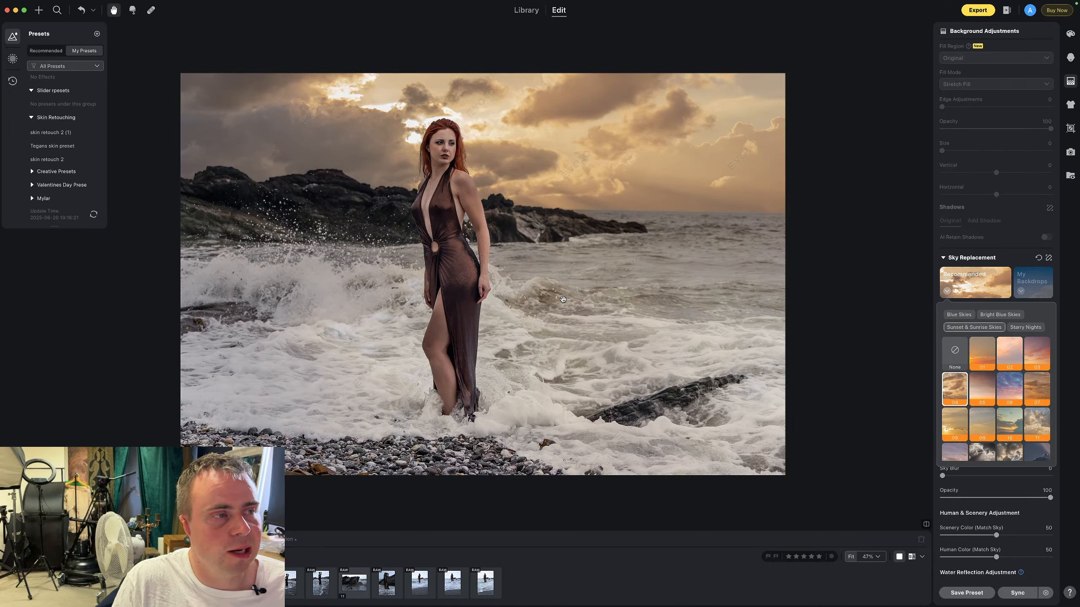
{"action": "scroll", "coordinate": [424, 139], "scroll_direction": "up", "scroll_amount": 3}
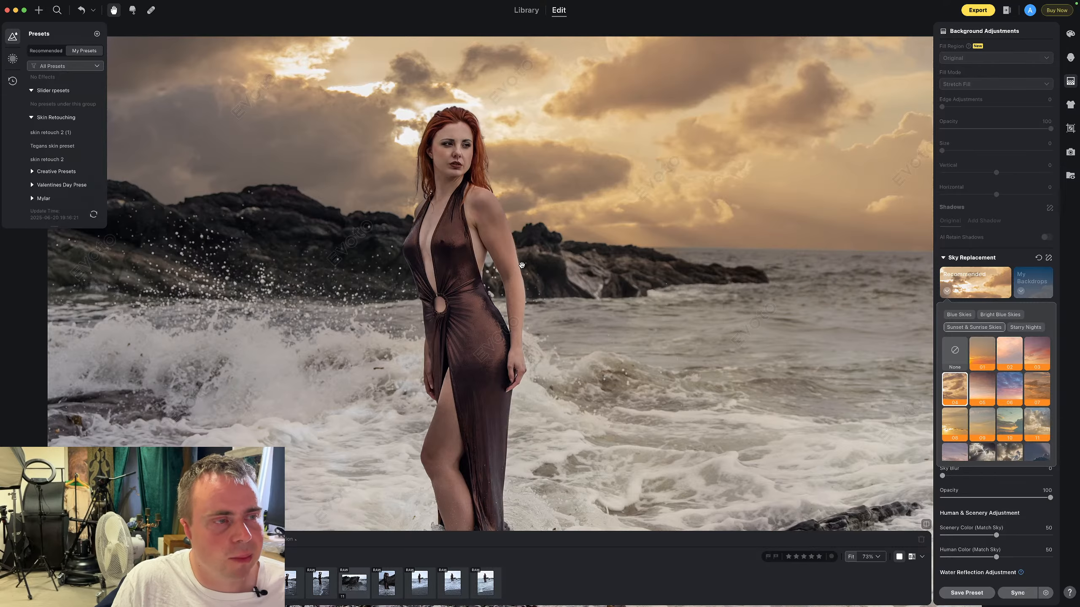
{"action": "scroll", "coordinate": [523, 266], "scroll_direction": "up", "scroll_amount": 5}
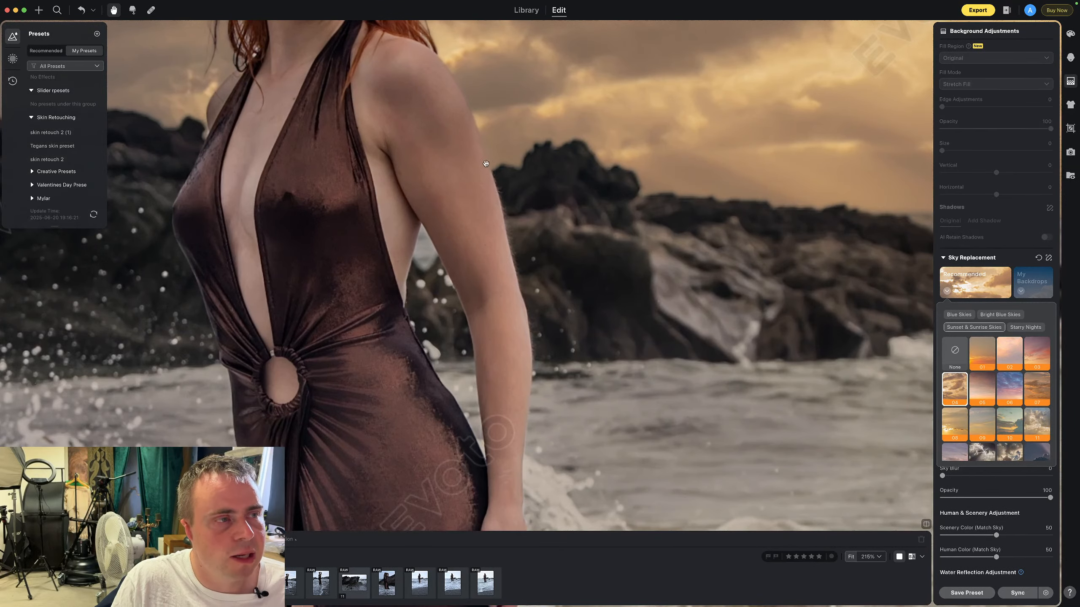
{"action": "scroll", "coordinate": [472, 304], "scroll_direction": "down", "scroll_amount": 5}
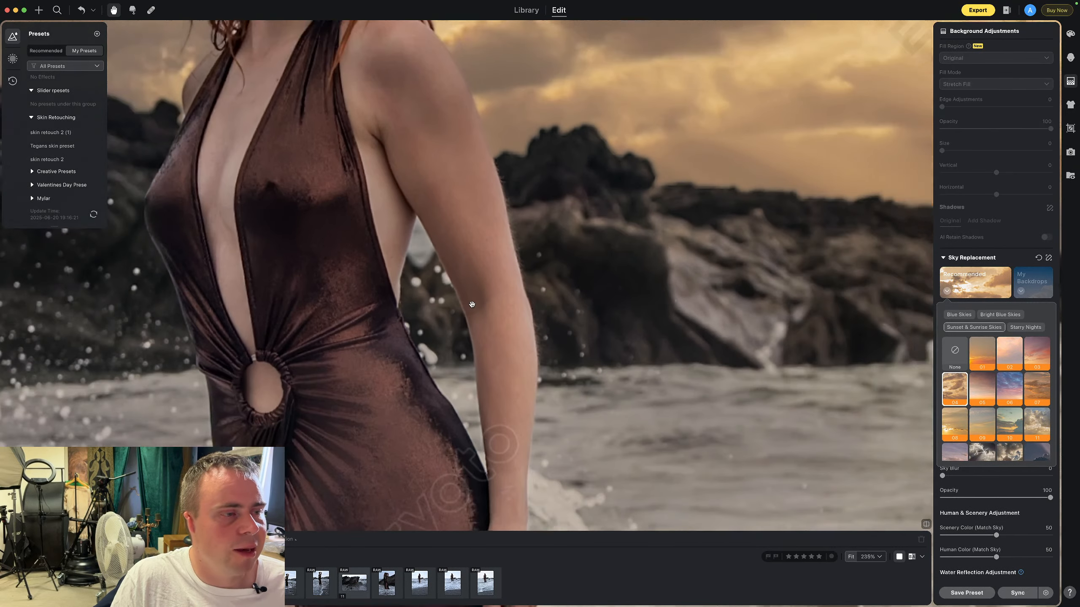
{"action": "scroll", "coordinate": [472, 304], "scroll_direction": "down", "scroll_amount": 5}
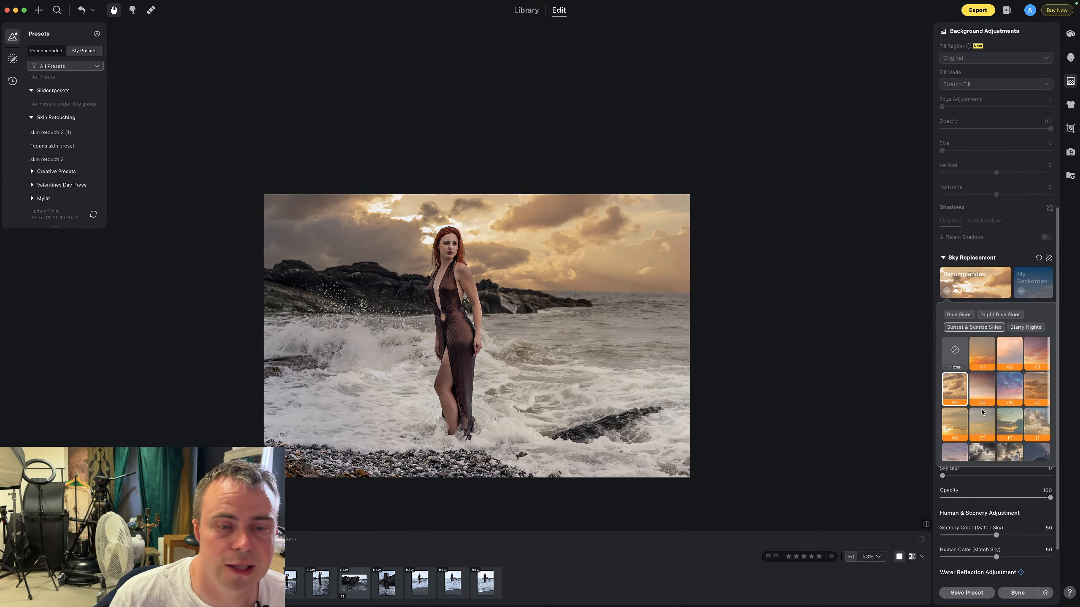
Try Sunset & Sunrise skies 19 and 18 on the surf photo
{"action": "scroll", "coordinate": [988, 423], "scroll_direction": "down", "scroll_amount": 2}
{"action": "left_click", "coordinate": [1028, 436]}
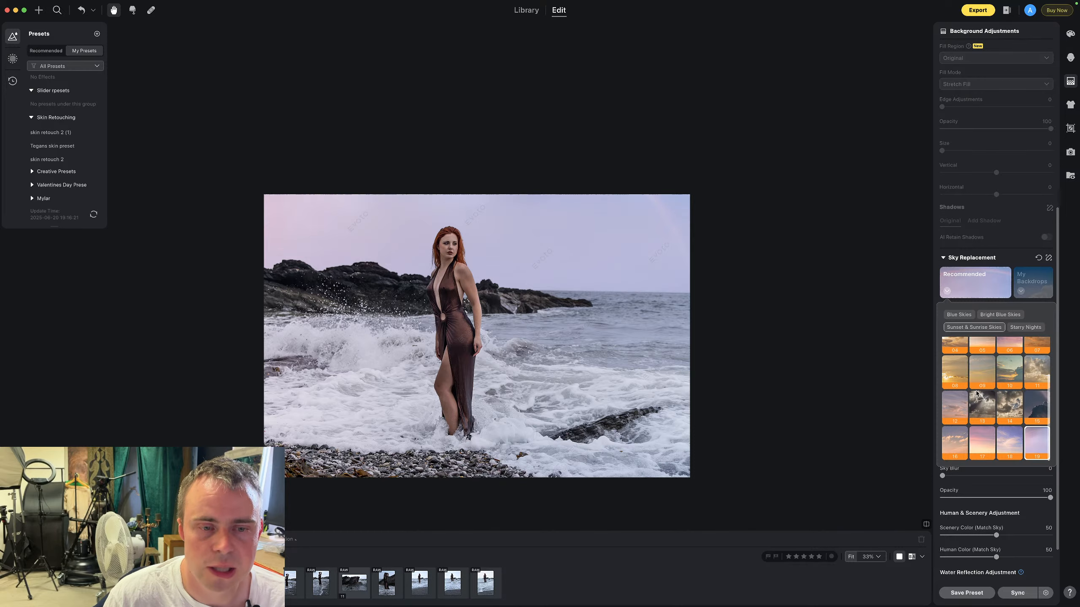
{"action": "left_click", "coordinate": [1010, 434]}
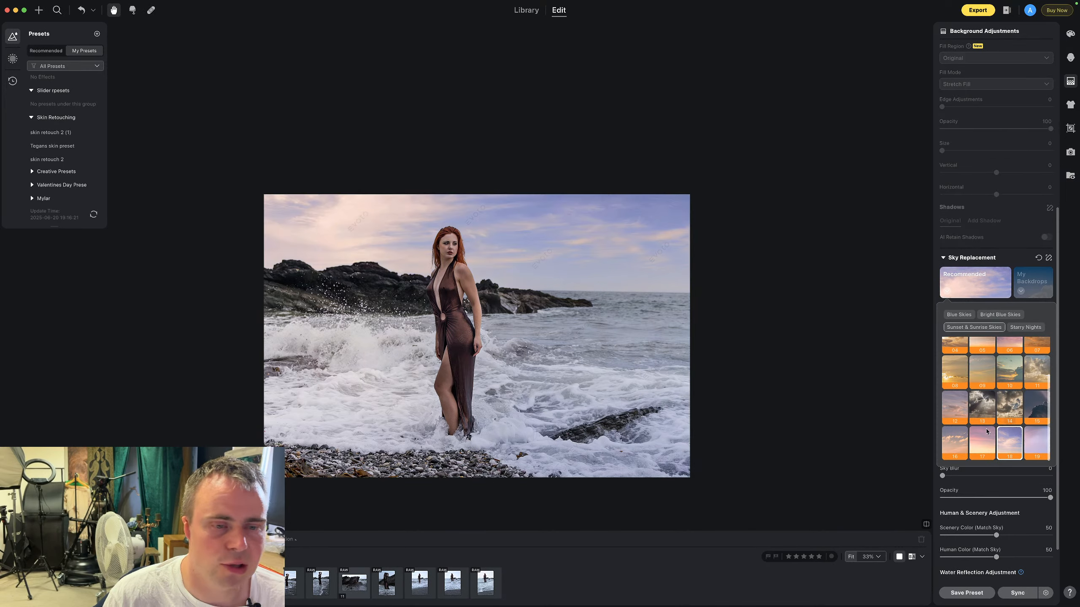
Try the stormy Sunset & Sunrise sky 13 on the surf photo and inspect how the model blends with it
{"action": "left_click", "coordinate": [979, 416]}
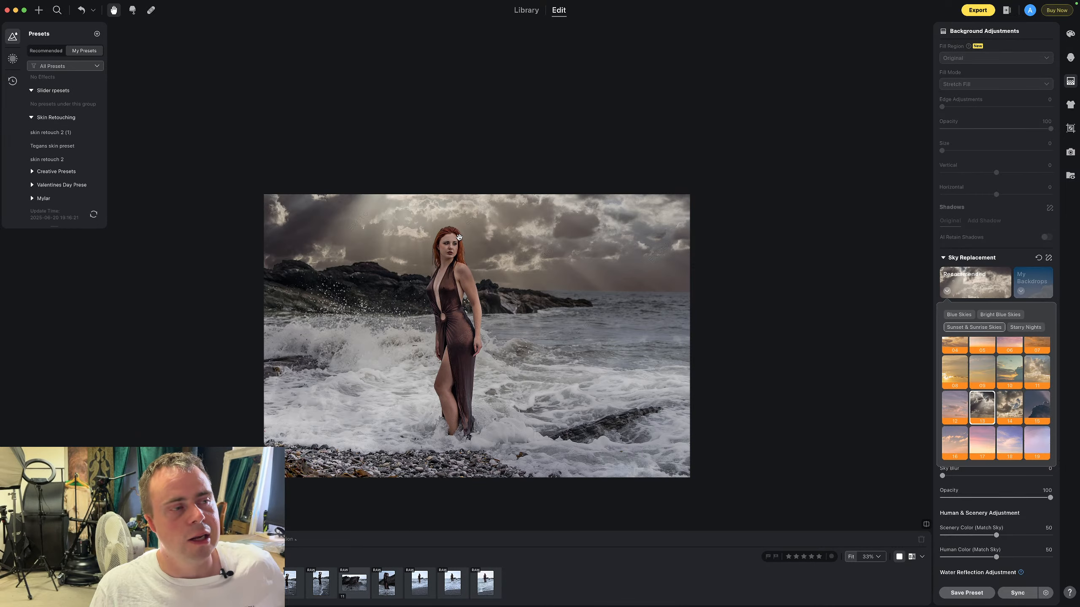
{"action": "scroll", "coordinate": [455, 254], "scroll_direction": "up", "scroll_amount": 1}
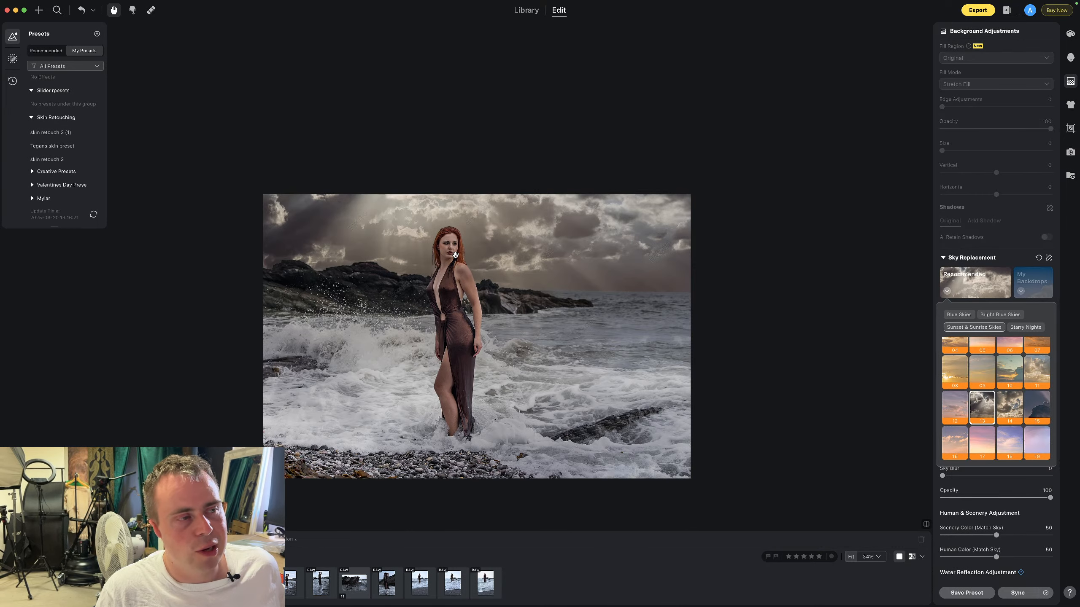
{"action": "scroll", "coordinate": [455, 254], "scroll_direction": "up", "scroll_amount": 5}
{"action": "scroll", "coordinate": [456, 255], "scroll_direction": "down", "scroll_amount": 6}
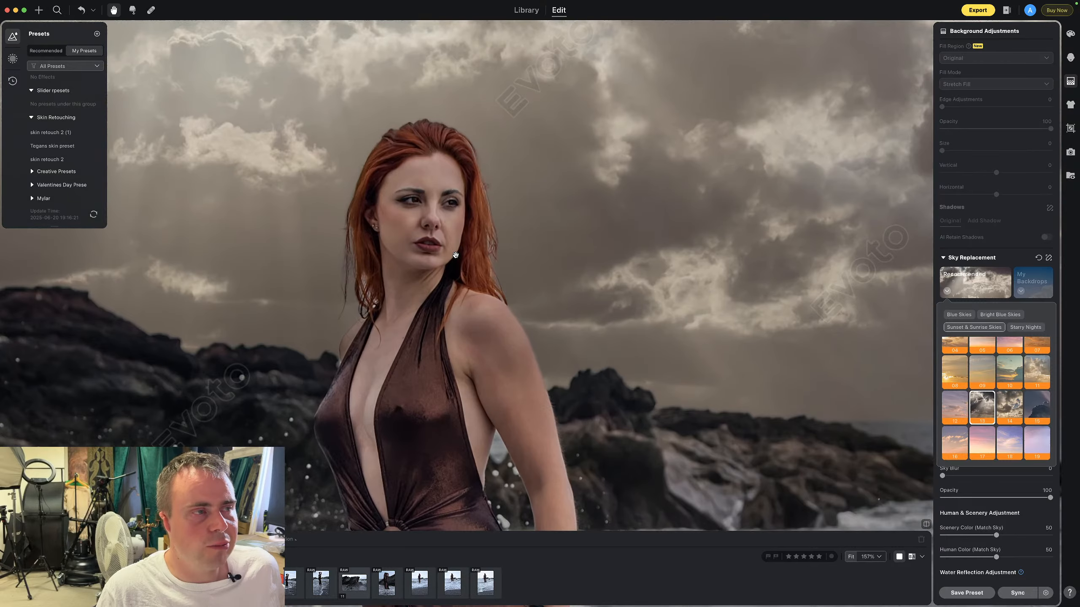
{"action": "scroll", "coordinate": [447, 251], "scroll_direction": "up", "scroll_amount": 1}
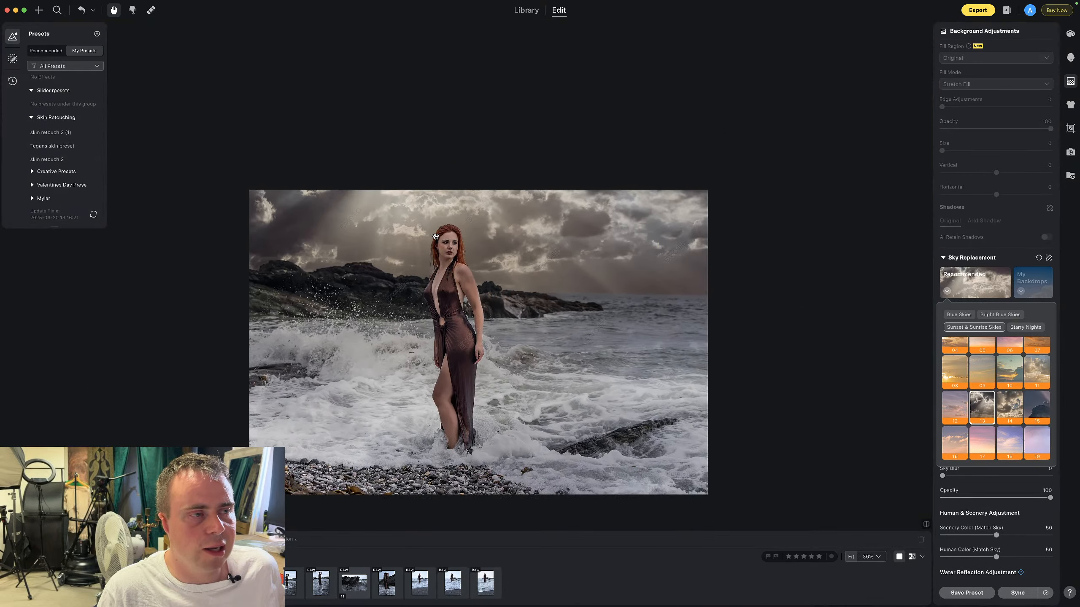
{"action": "scroll", "coordinate": [485, 319], "scroll_direction": "down", "scroll_amount": 1}
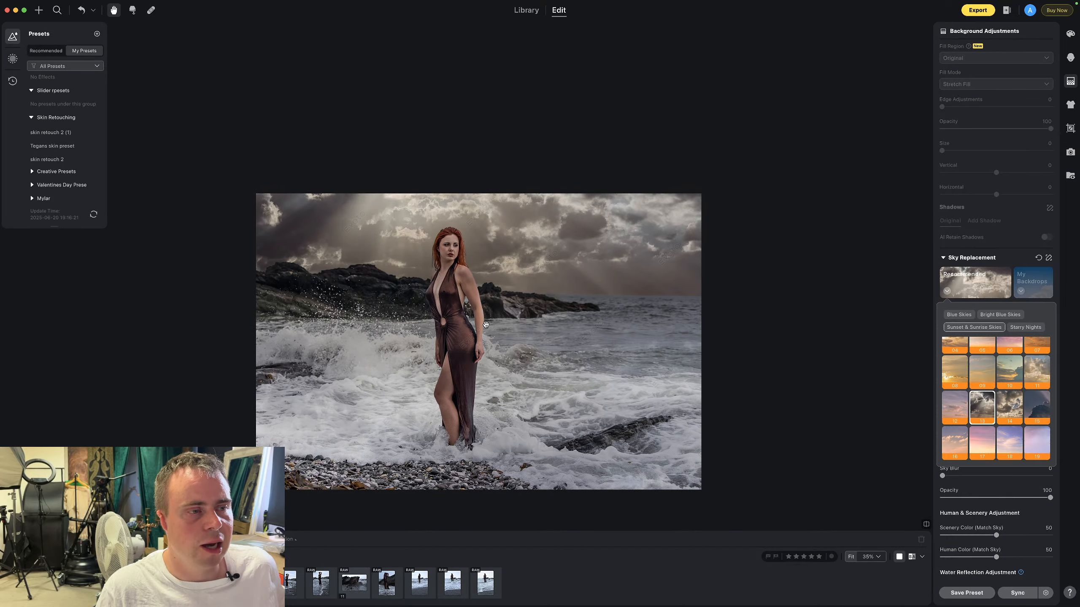
{"action": "scroll", "coordinate": [486, 324], "scroll_direction": "down", "scroll_amount": 1}
{"action": "scroll", "coordinate": [486, 325], "scroll_direction": "up", "scroll_amount": 4}
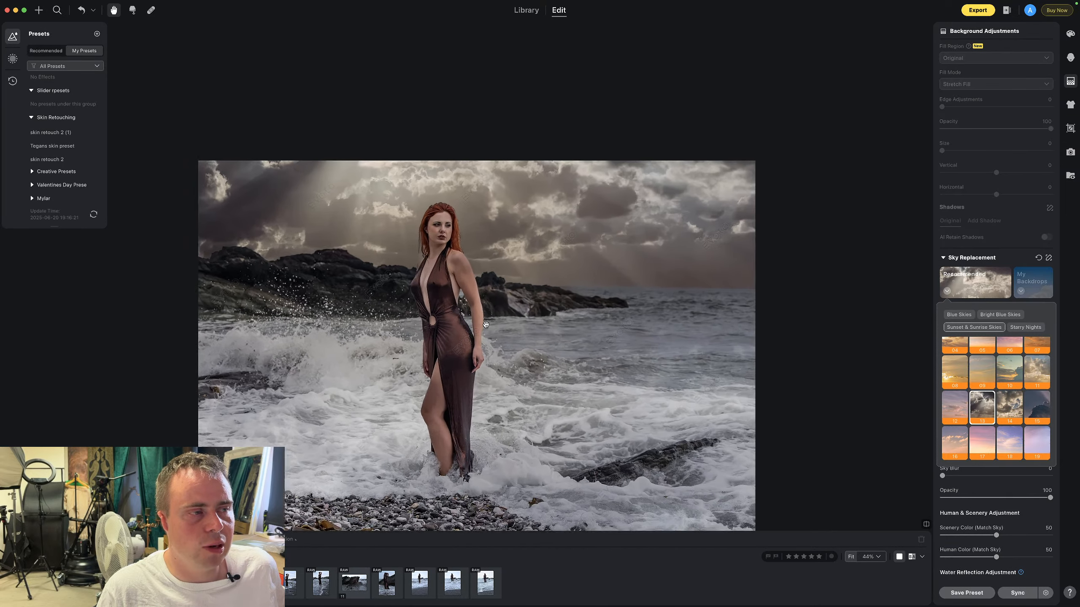
{"action": "scroll", "coordinate": [486, 325], "scroll_direction": "up", "scroll_amount": 1}
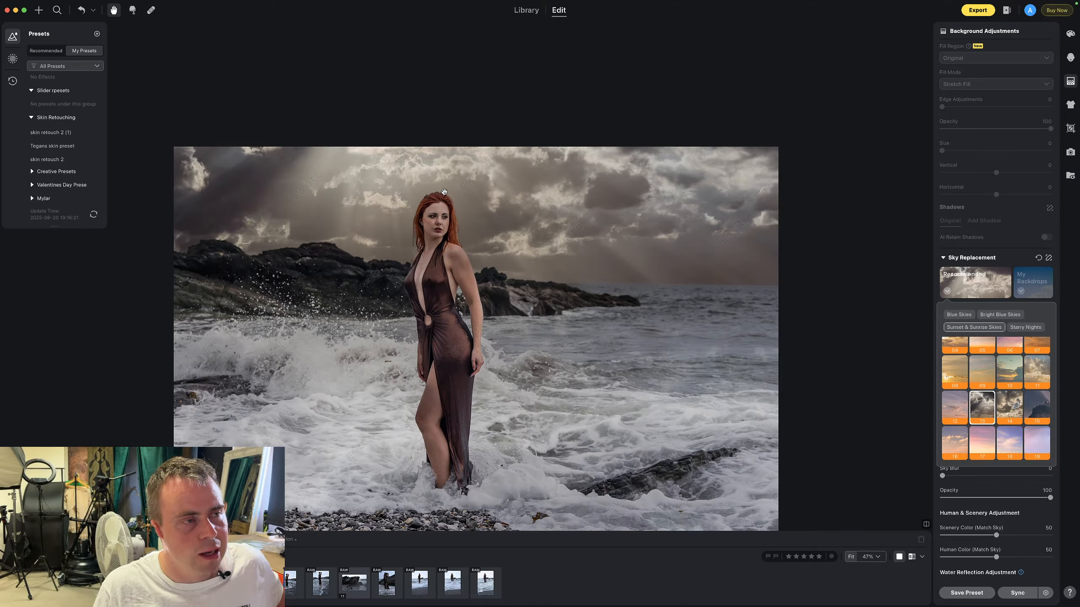
{"action": "left_click_drag", "start_coordinate": [464, 215], "coordinate": [445, 199]}
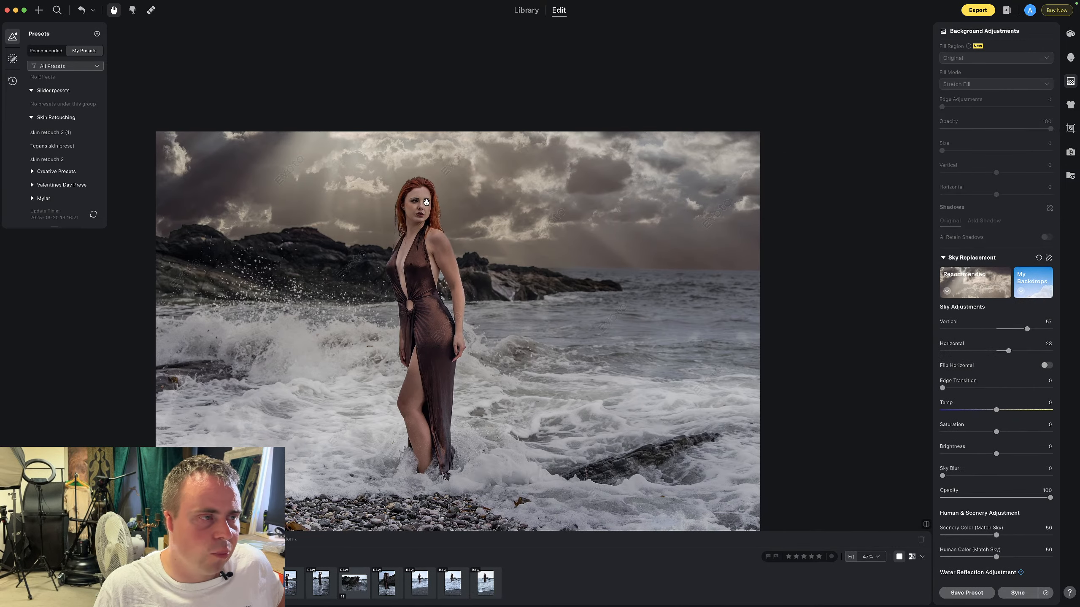
Try Sunset & Sunrise skies 08 and 04 on the surf photo
{"action": "left_click", "coordinate": [963, 288]}
{"action": "left_click", "coordinate": [957, 371]}
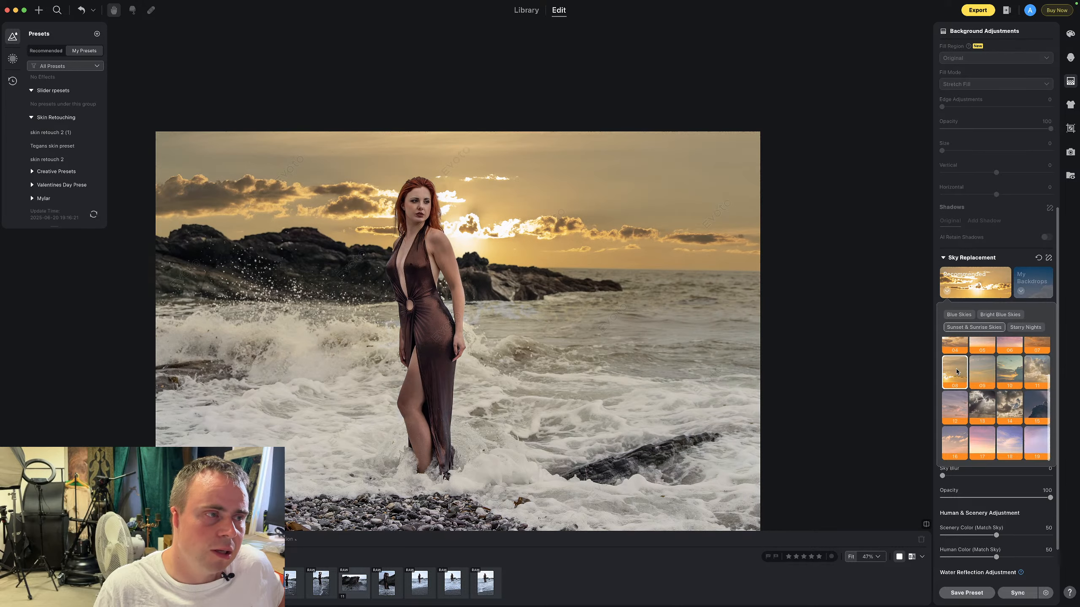
{"action": "scroll", "coordinate": [979, 374], "scroll_direction": "up", "scroll_amount": 1}
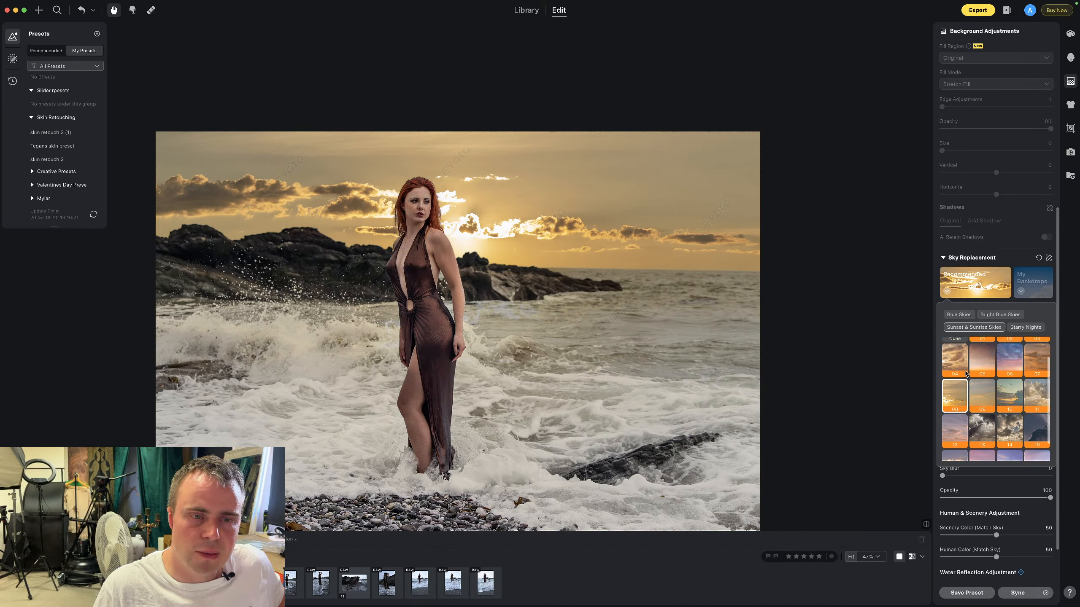
{"action": "left_click", "coordinate": [955, 360]}
Replace the surf photo's sky with Sunset & Sunrise sky 06 and compare it with another surf photo of the set
{"action": "left_click", "coordinate": [1007, 365]}
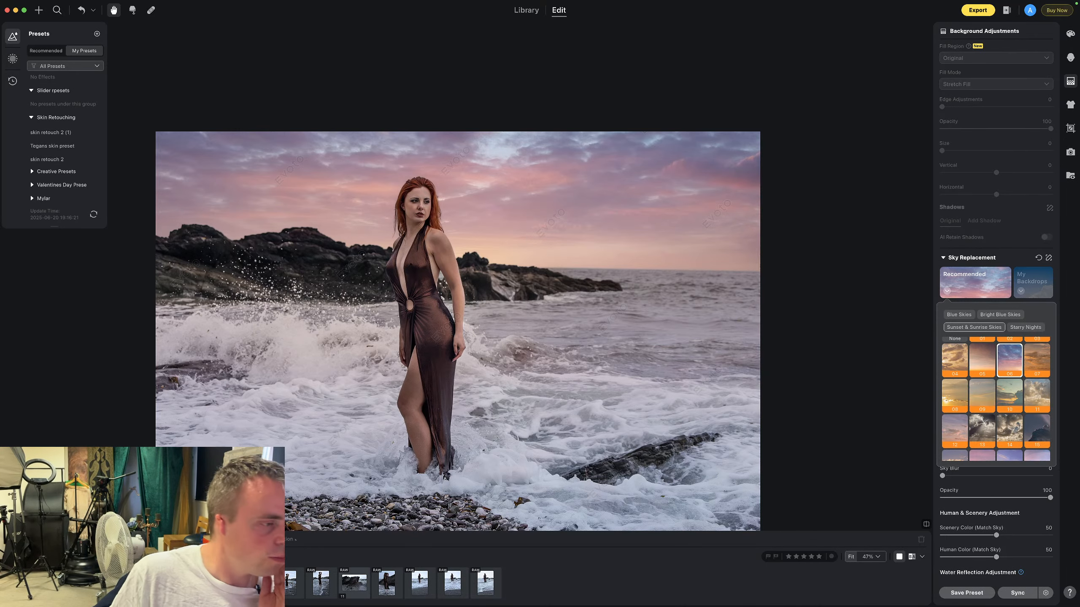
{"action": "left_click", "coordinate": [256, 582]}
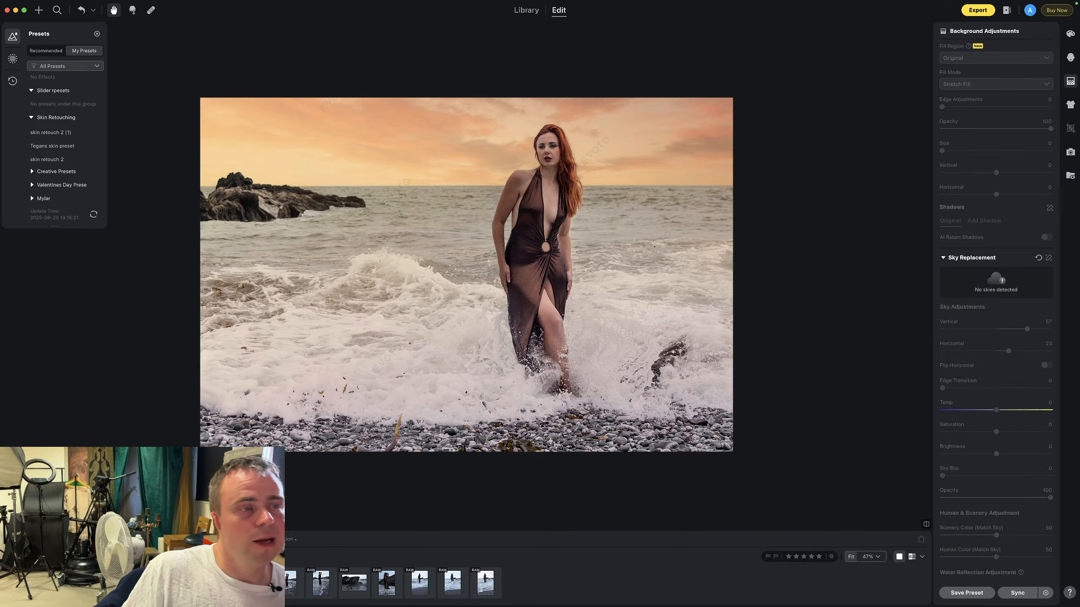
{"action": "key", "text": "Left"}
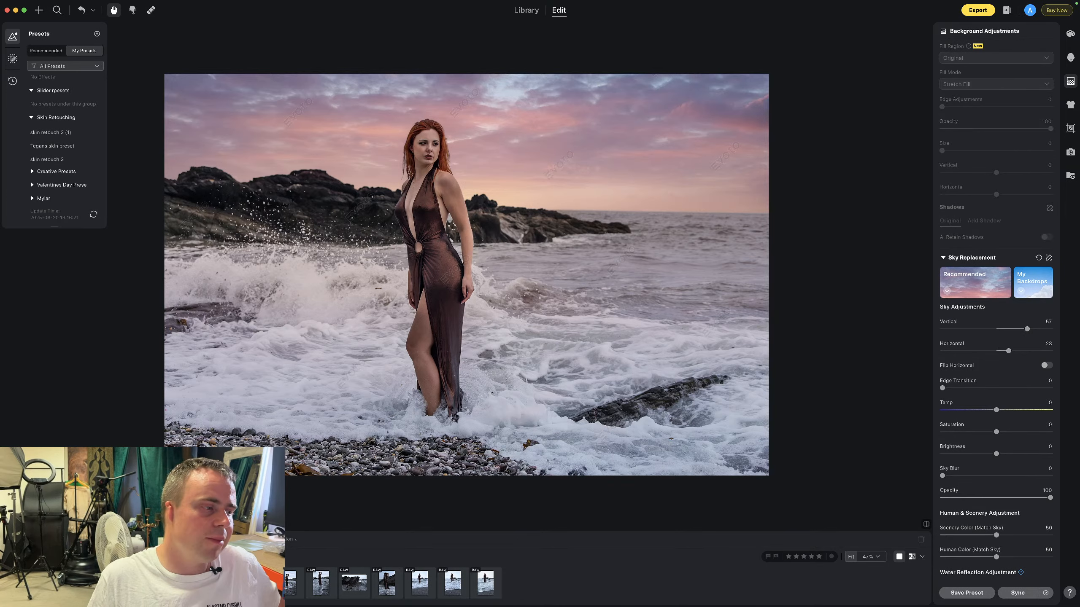
Compare the set's two surf photos and set the vertical sky position to 74 on the pink-sky photo
{"action": "key", "text": "Left"}
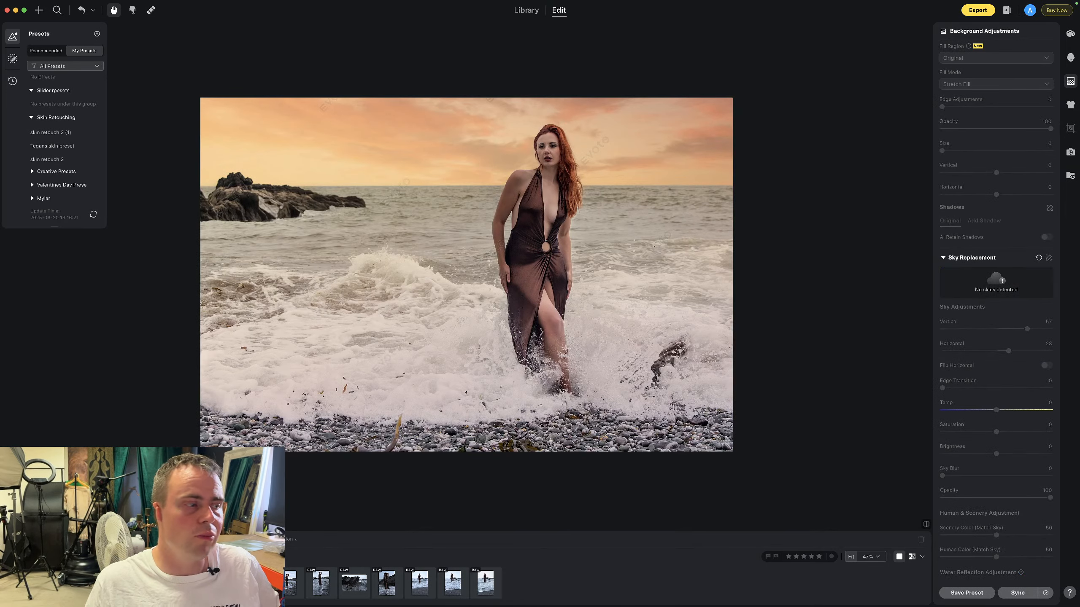
{"action": "key", "text": "Left"}
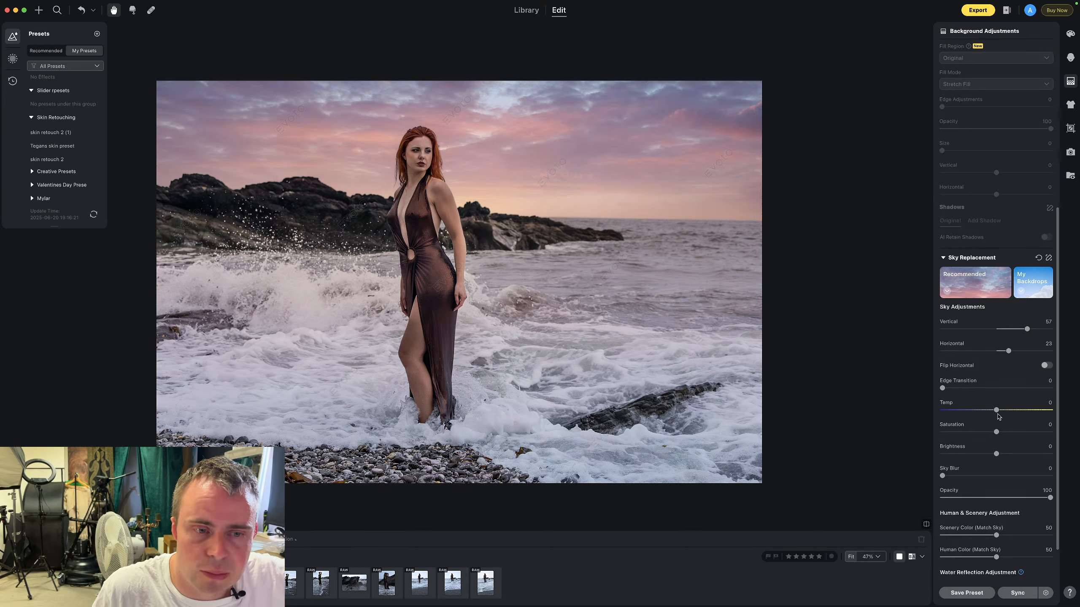
{"action": "scroll", "coordinate": [1019, 357], "scroll_direction": "up", "scroll_amount": 3}
{"action": "scroll", "coordinate": [1019, 356], "scroll_direction": "down", "scroll_amount": 4}
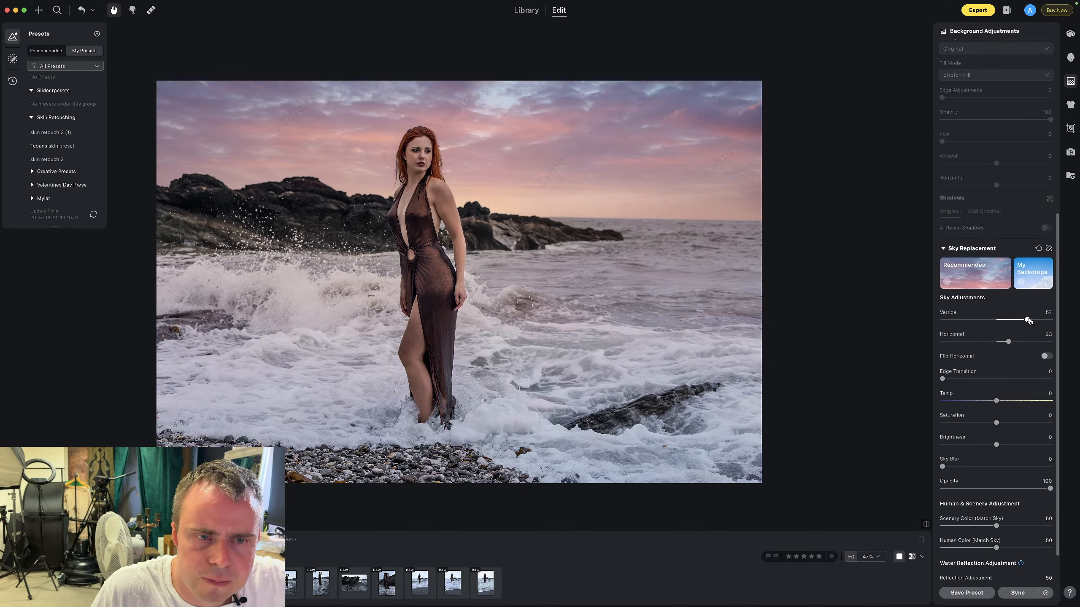
{"action": "mouse_move", "coordinate": [1027, 319]}
{"action": "left_mouse_down"}
{"action": "mouse_move", "coordinate": [1011, 319]}
{"action": "mouse_move", "coordinate": [1049, 319]}
{"action": "mouse_move", "coordinate": [1036, 318]}
{"action": "left_mouse_up"}
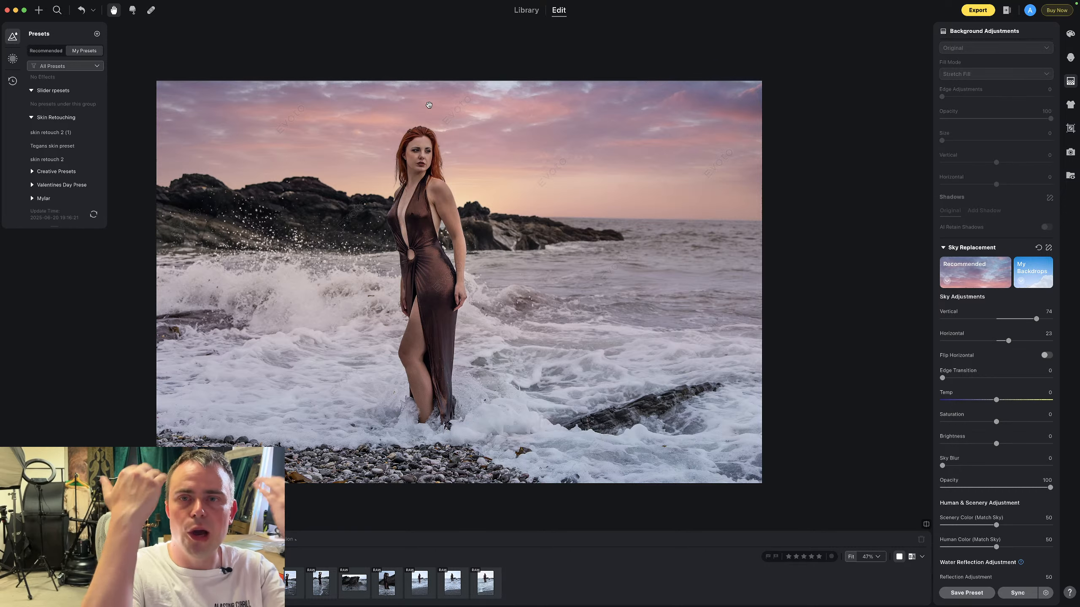
{"action": "scroll", "coordinate": [428, 105], "scroll_direction": "down", "scroll_amount": 5}
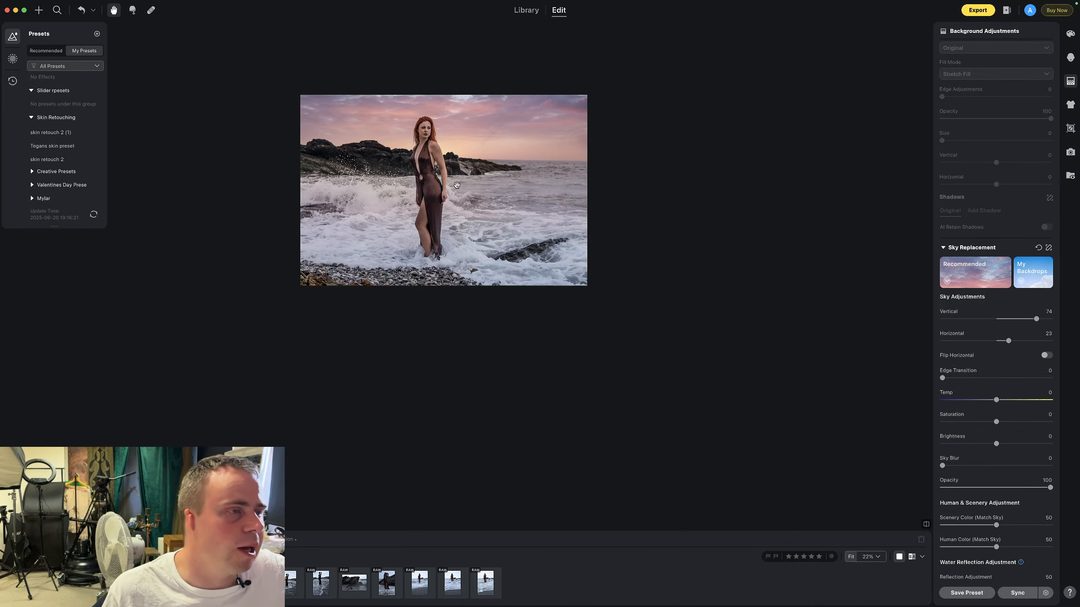
{"action": "scroll", "coordinate": [457, 185], "scroll_direction": "up", "scroll_amount": 2}
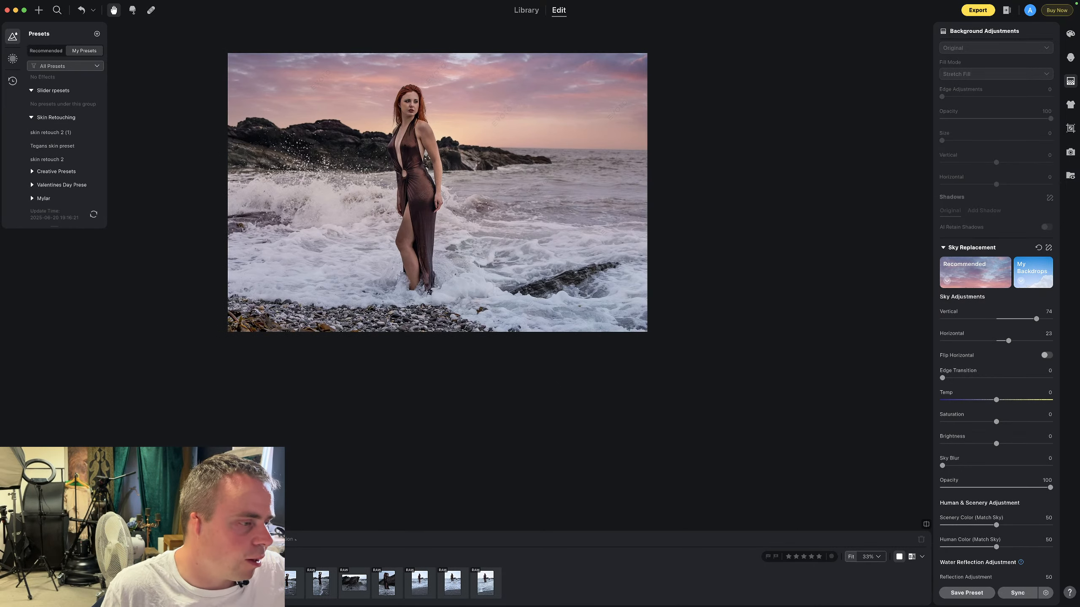
Try Sunset & Sunrise sky 05 on the rock photo, apply the copied look and use sky 03 as its sky
{"action": "key", "text": "Right"}
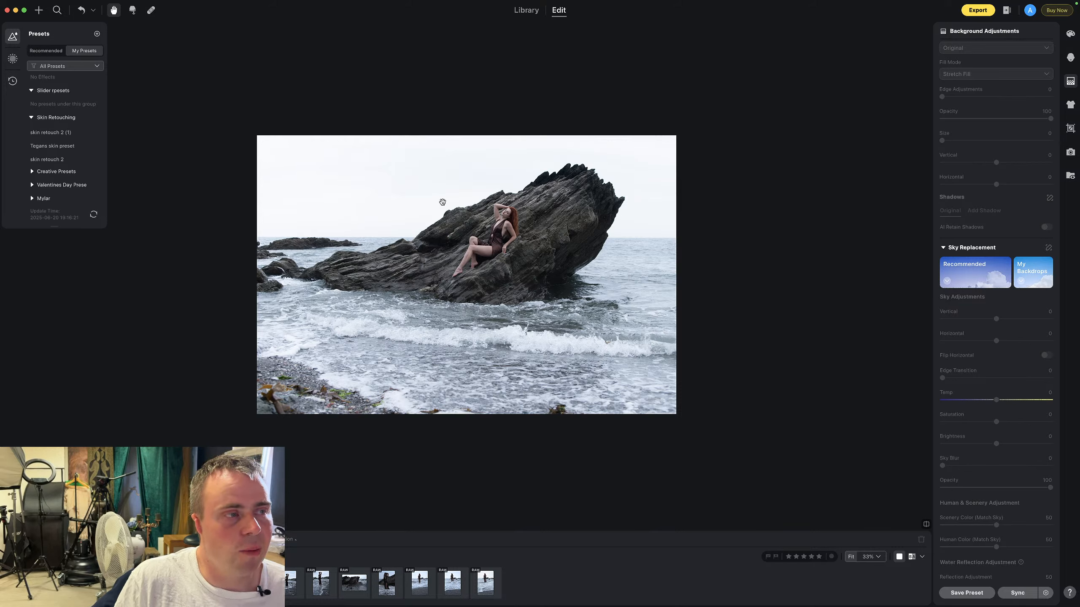
{"action": "left_click", "coordinate": [968, 278]}
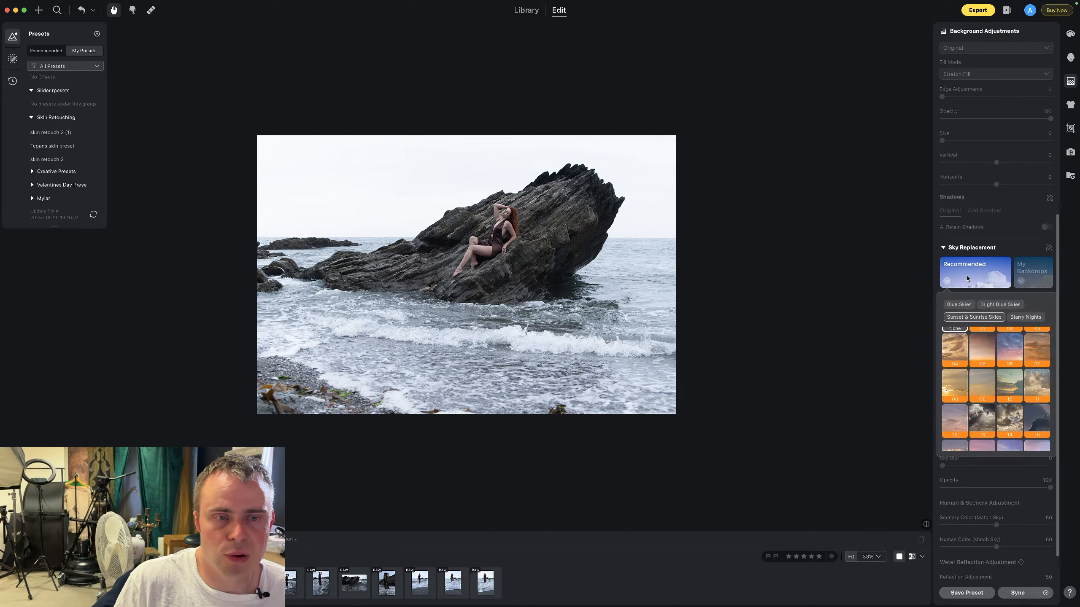
{"action": "scroll", "coordinate": [969, 340], "scroll_direction": "up", "scroll_amount": 2}
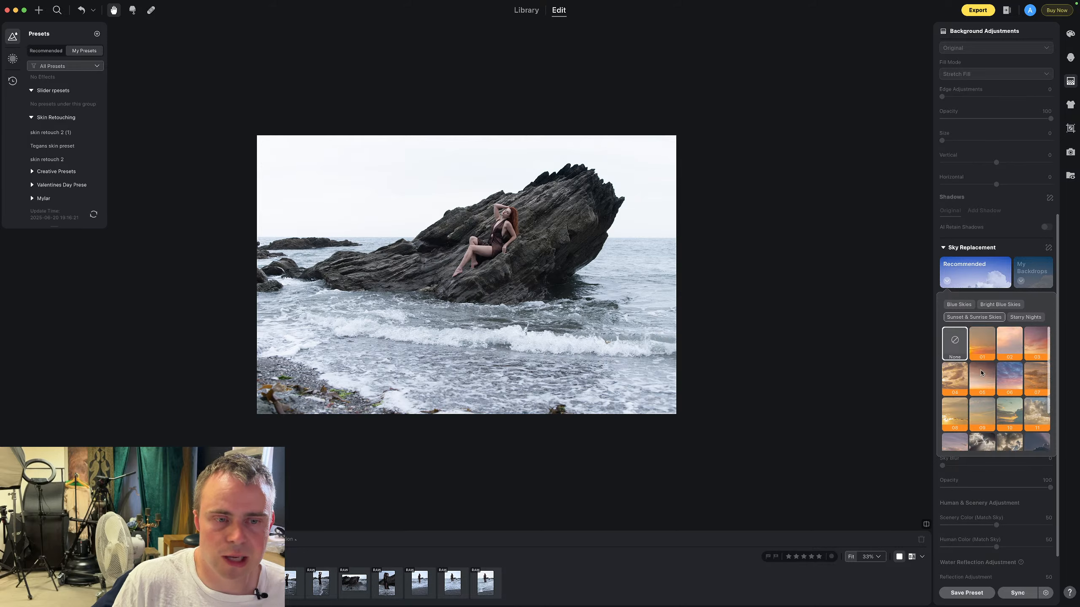
{"action": "left_click", "coordinate": [981, 373]}
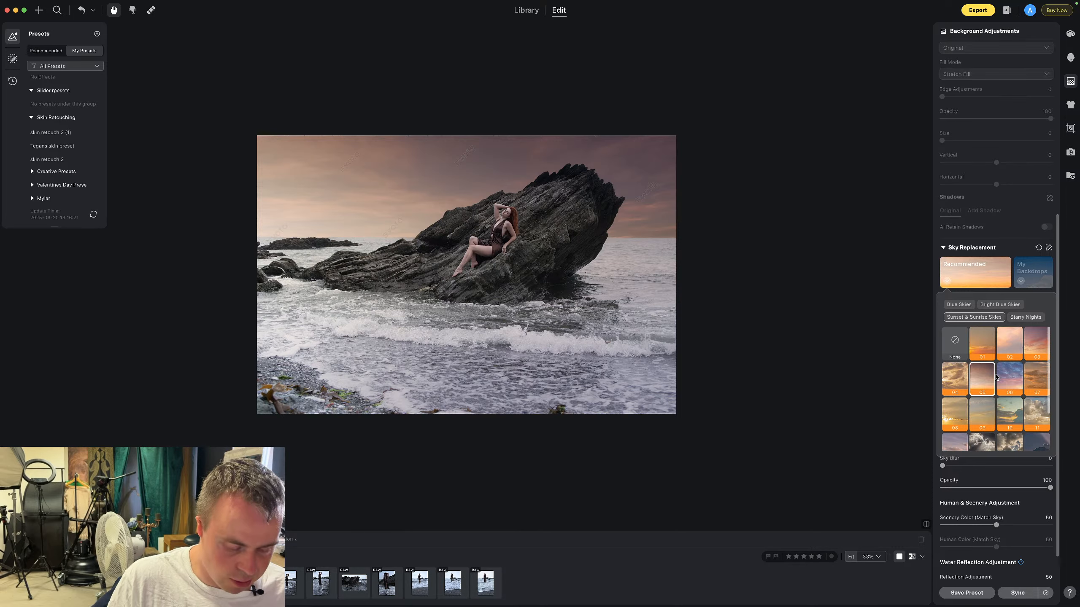
{"action": "left_click", "coordinate": [1036, 343]}
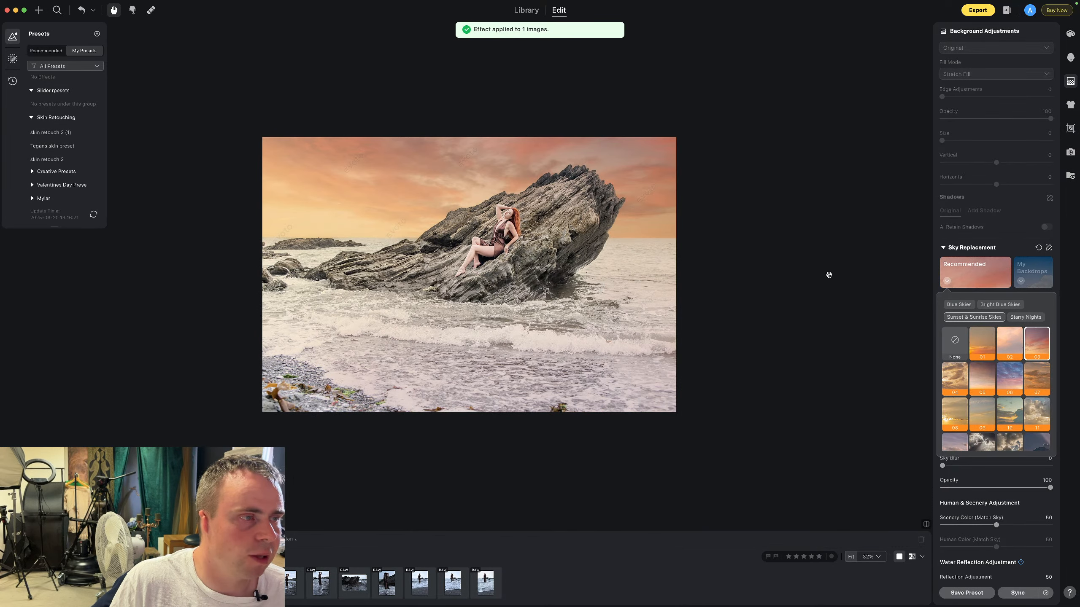
Set the rock photo's Exposure to -1.05 and inspect the model and rock up close
{"action": "left_click", "coordinate": [1071, 36]}
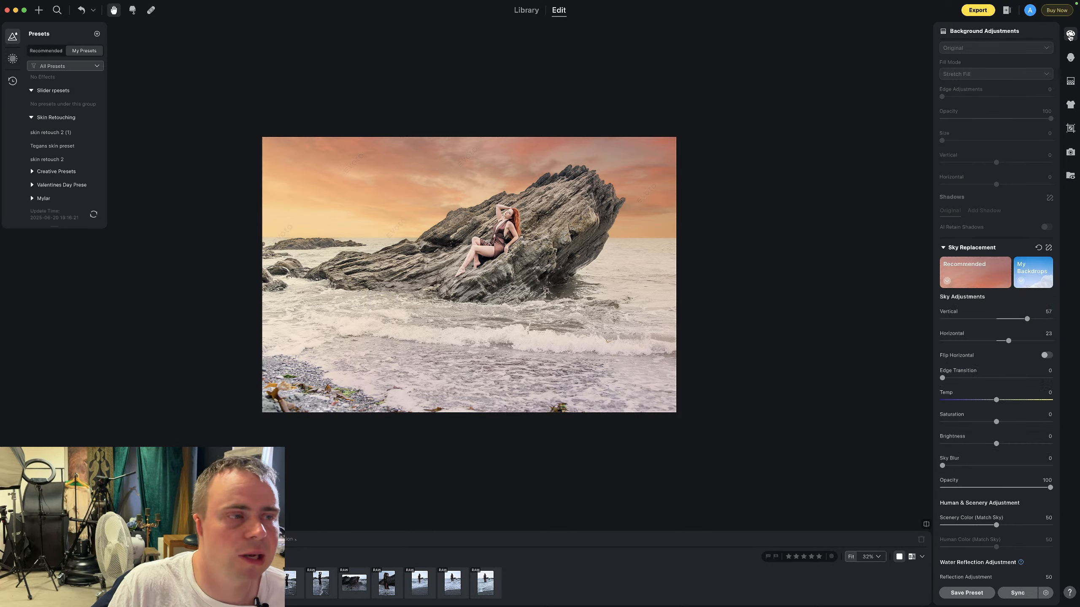
{"action": "left_click", "coordinate": [1071, 36]}
{"action": "left_click_drag", "start_coordinate": [1000, 361], "coordinate": [986, 363]}
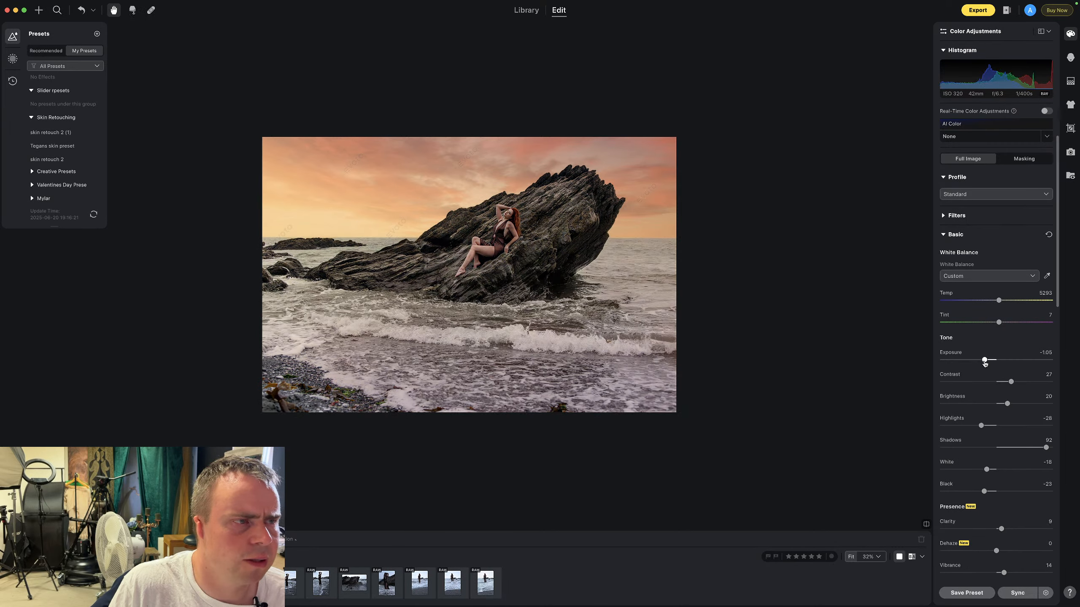
{"action": "left_click", "coordinate": [530, 214]}
{"action": "scroll", "coordinate": [530, 214], "scroll_direction": "down", "scroll_amount": 5}
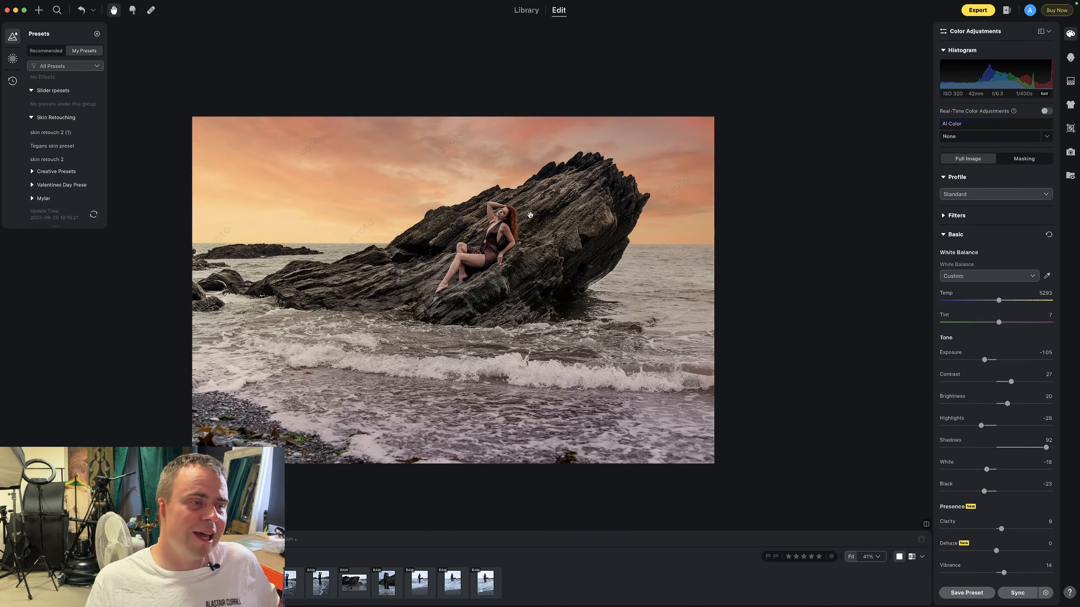
{"action": "scroll", "coordinate": [502, 216], "scroll_direction": "up", "scroll_amount": 1}
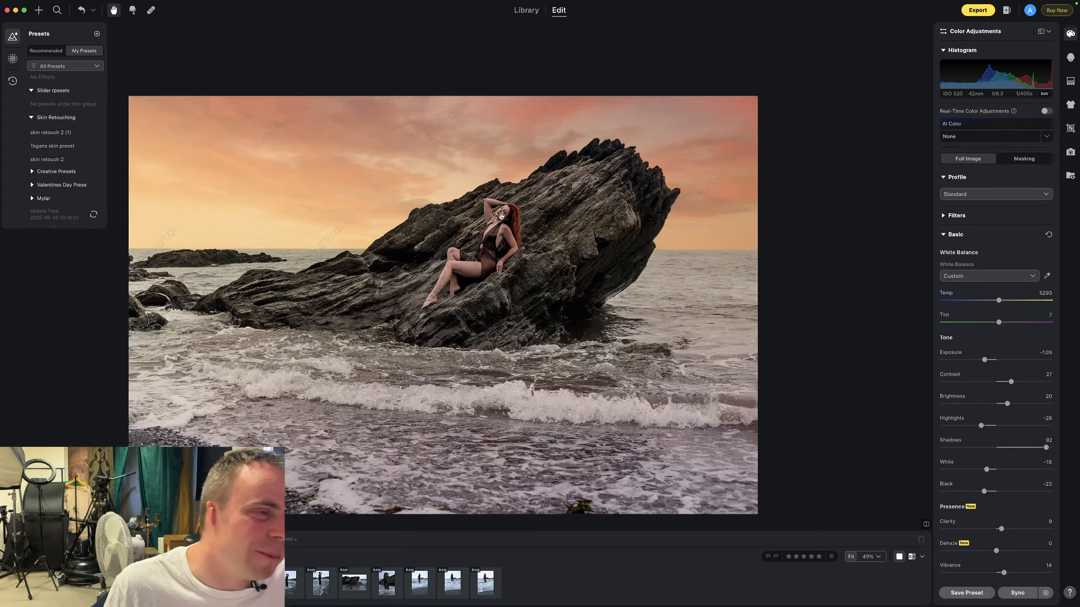
{"action": "scroll", "coordinate": [502, 217], "scroll_direction": "up", "scroll_amount": 4}
{"action": "scroll", "coordinate": [502, 217], "scroll_direction": "down", "scroll_amount": 1}
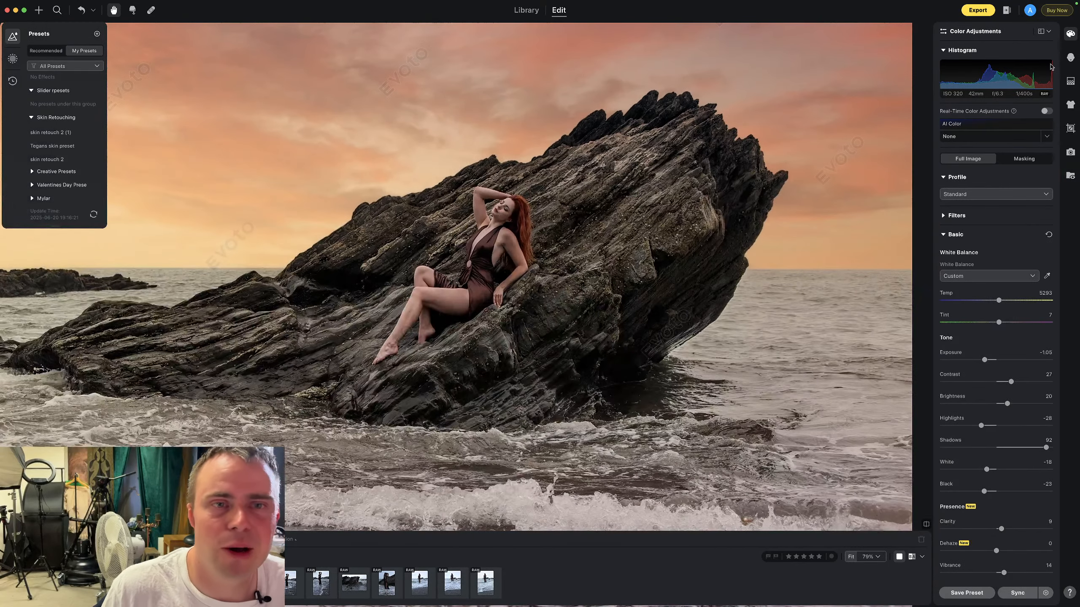
{"action": "scroll", "coordinate": [992, 443], "scroll_direction": "down", "scroll_amount": 5}
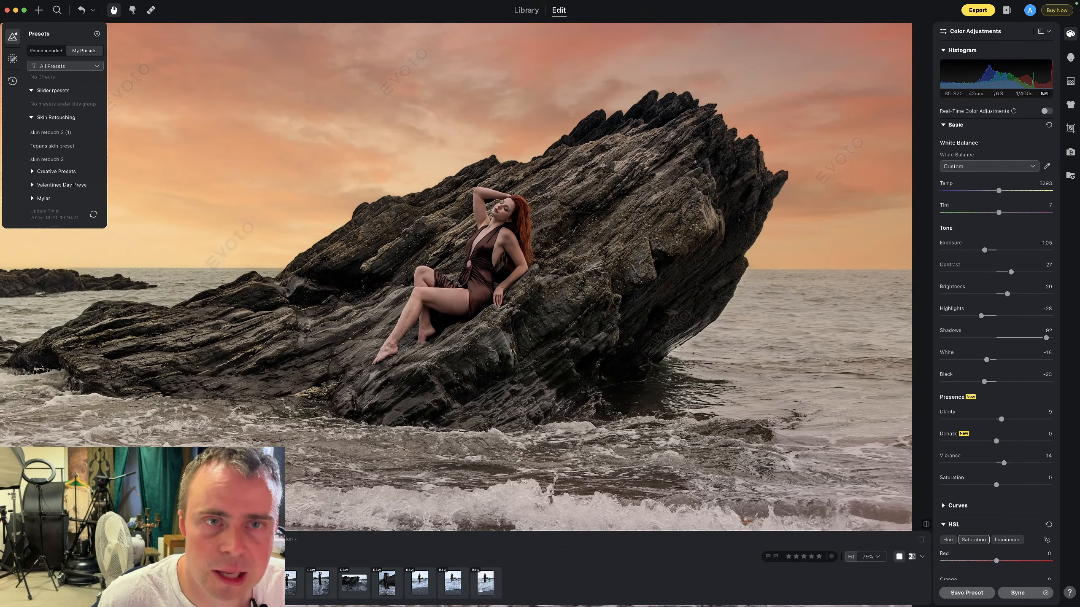
Compare the Matte, Satin and Dewy skin textures on the rock photo's model and apply Dewy
{"action": "left_click", "coordinate": [1070, 57]}
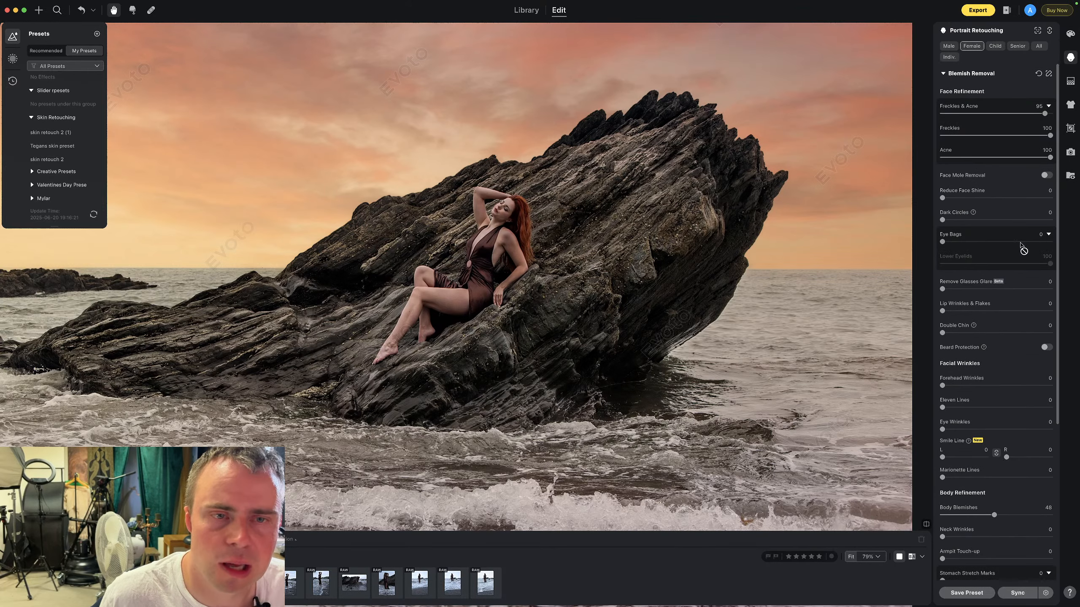
{"action": "scroll", "coordinate": [977, 365], "scroll_direction": "down", "scroll_amount": 5}
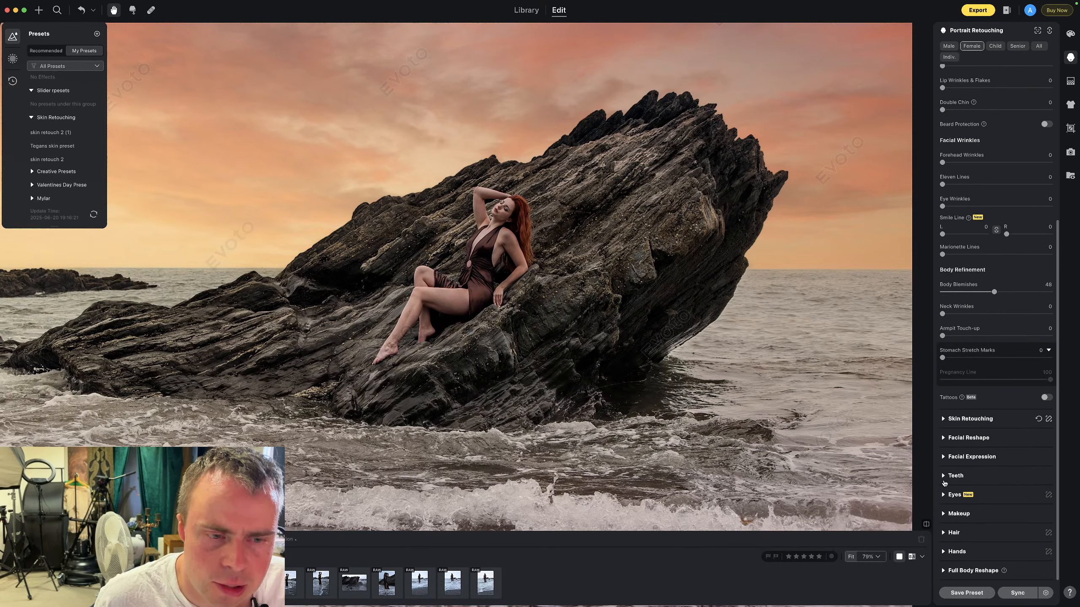
{"action": "scroll", "coordinate": [958, 256], "scroll_direction": "up", "scroll_amount": 5}
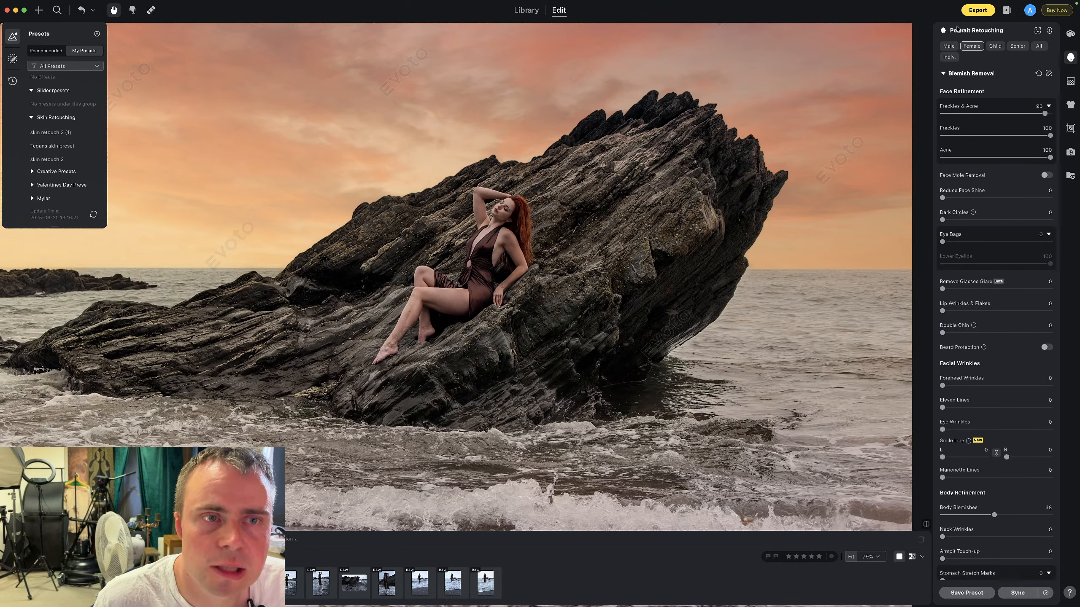
{"action": "left_click", "coordinate": [947, 75]}
{"action": "left_click", "coordinate": [942, 92]}
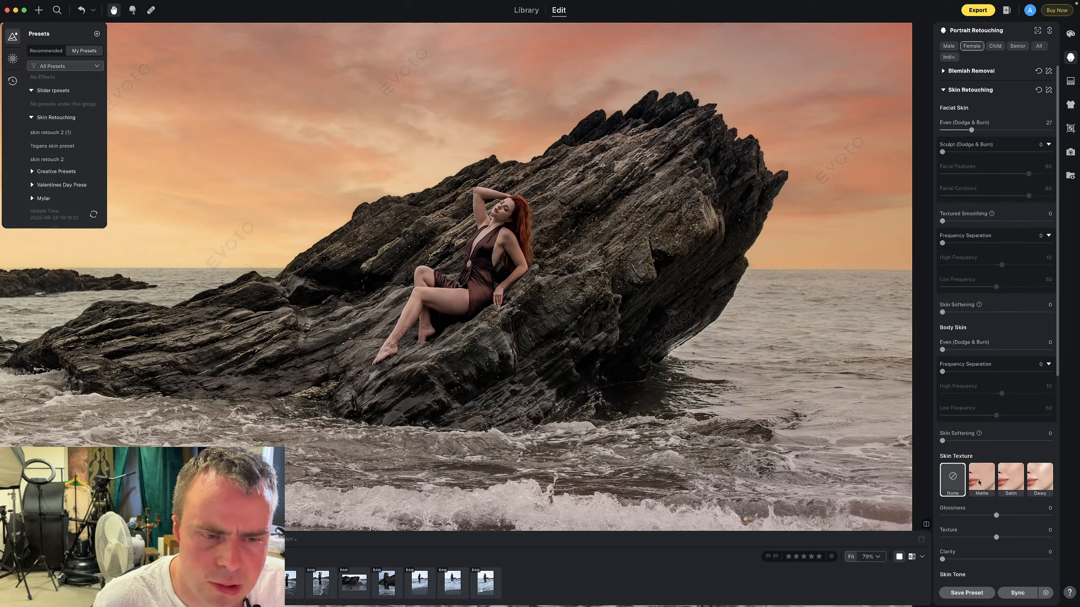
{"action": "scroll", "coordinate": [985, 427], "scroll_direction": "down", "scroll_amount": 2}
{"action": "left_click", "coordinate": [981, 421]}
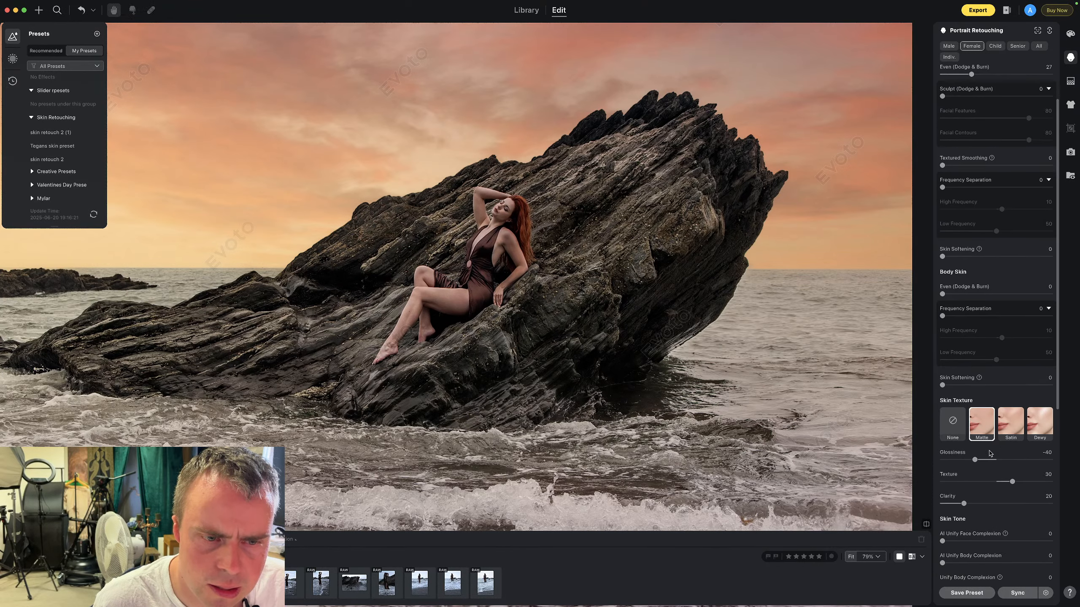
{"action": "left_click", "coordinate": [1037, 419]}
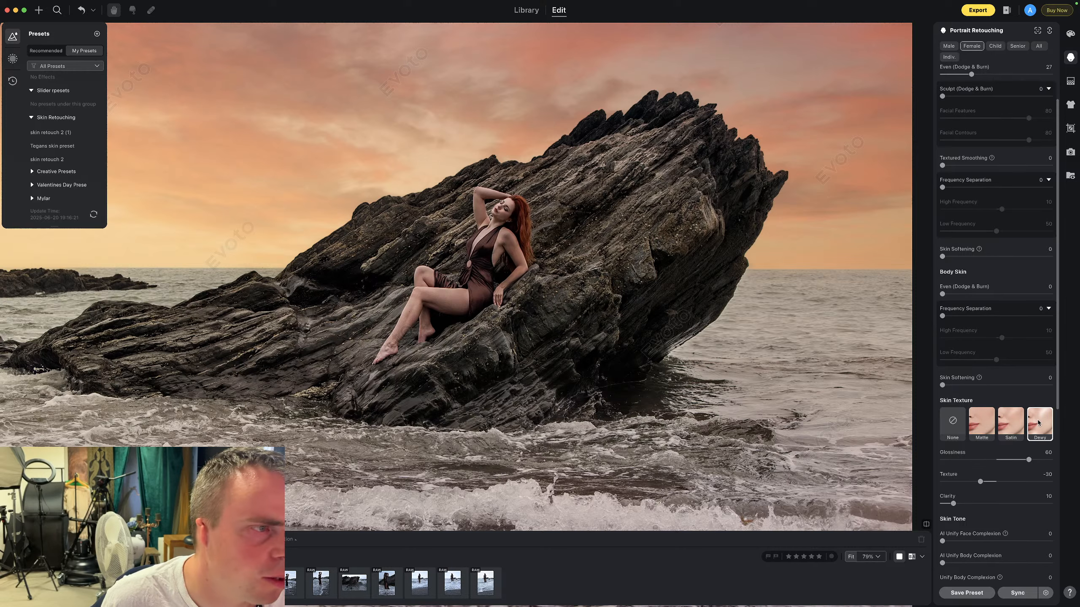
{"action": "scroll", "coordinate": [504, 208], "scroll_direction": "up", "scroll_amount": 5}
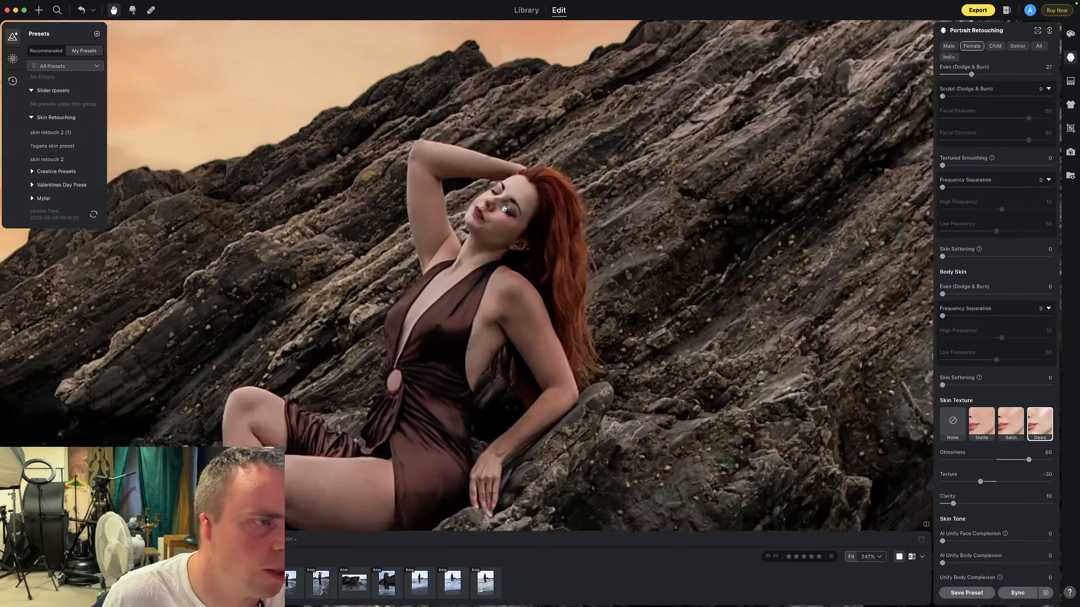
{"action": "left_click", "coordinate": [1012, 419]}
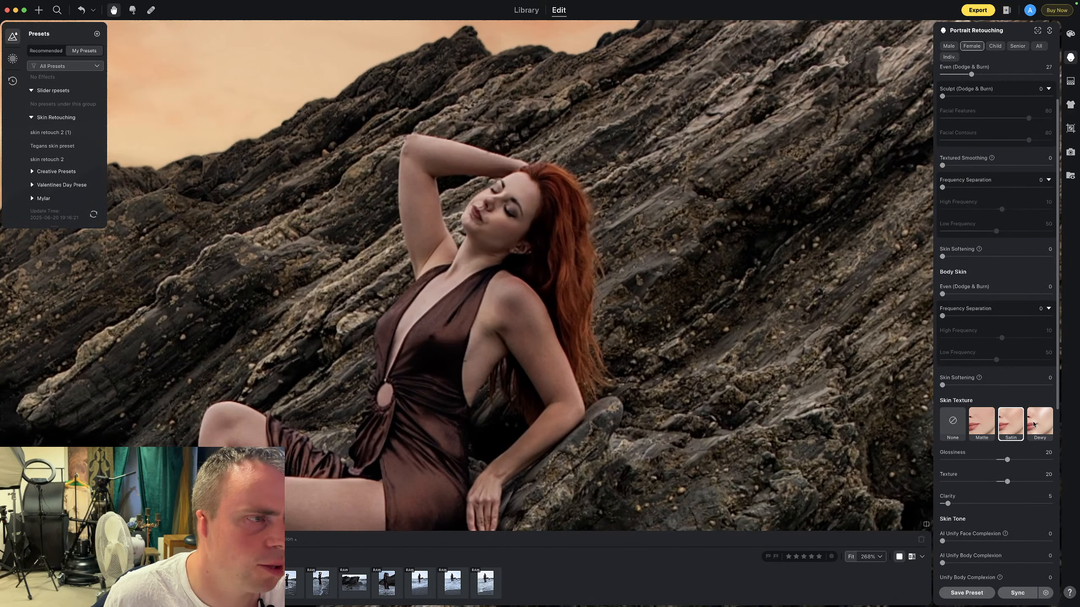
{"action": "left_click", "coordinate": [1032, 425]}
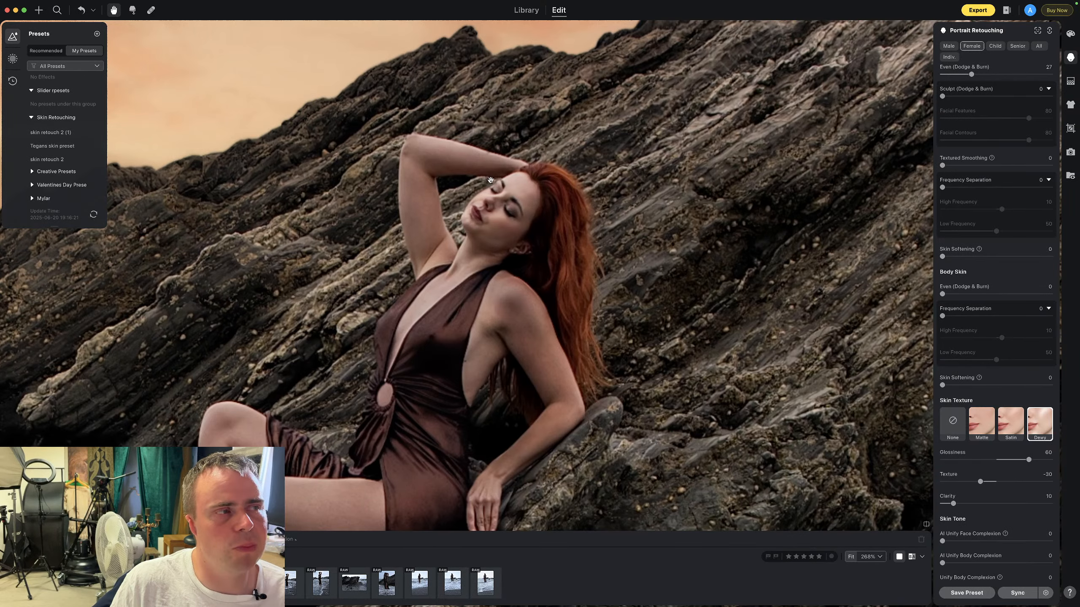
{"action": "scroll", "coordinate": [503, 181], "scroll_direction": "down", "scroll_amount": 5}
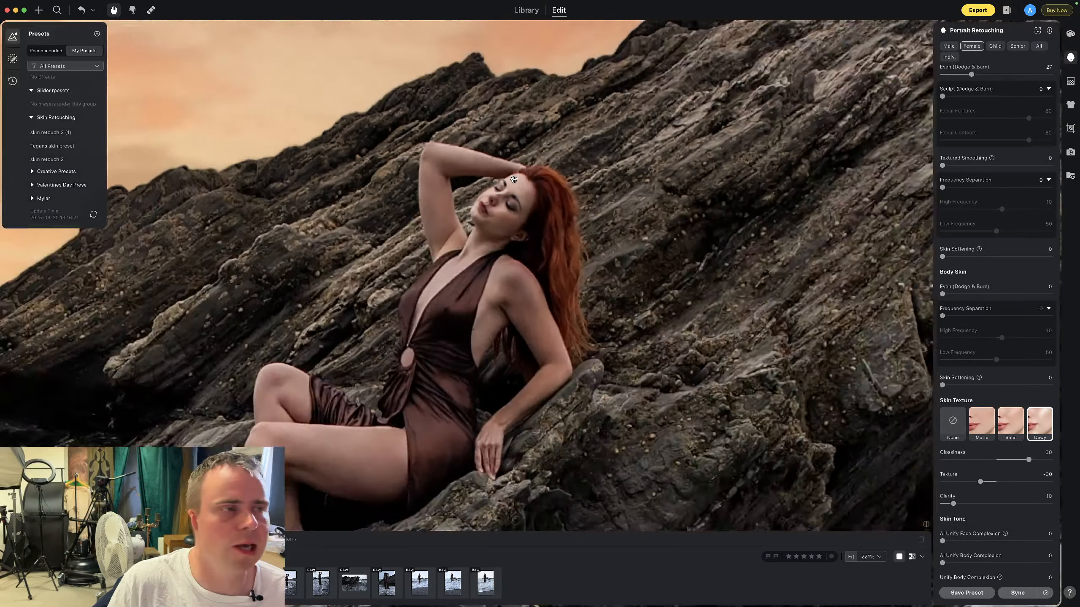
{"action": "scroll", "coordinate": [514, 180], "scroll_direction": "down", "scroll_amount": 5}
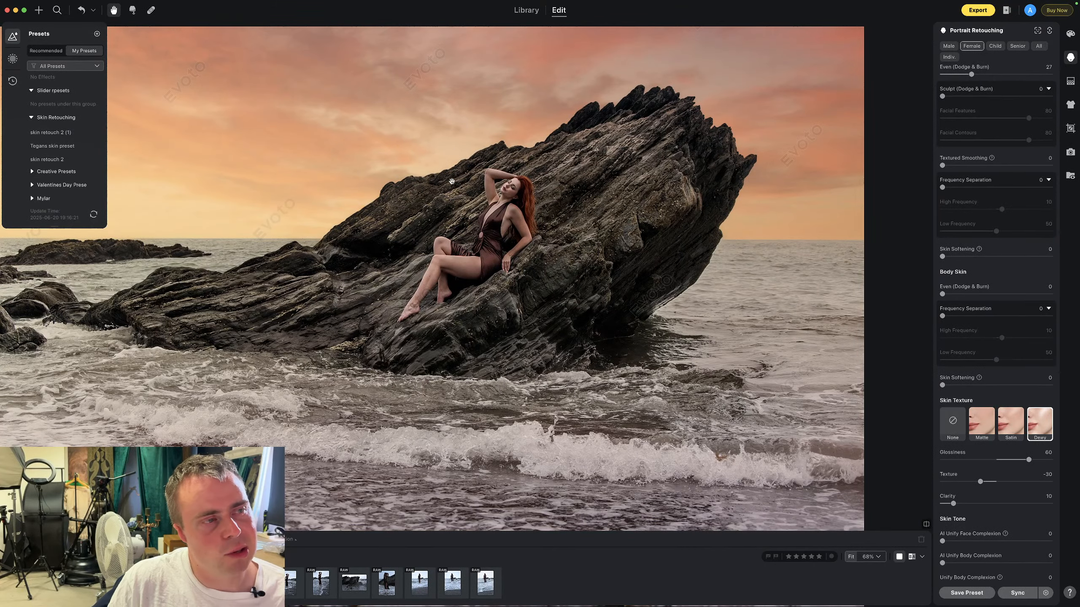
Compare the cream and pale pink skin tones on the rock photo's model and apply the cream tone with an amount of 60
{"action": "scroll", "coordinate": [502, 201], "scroll_direction": "up", "scroll_amount": 4}
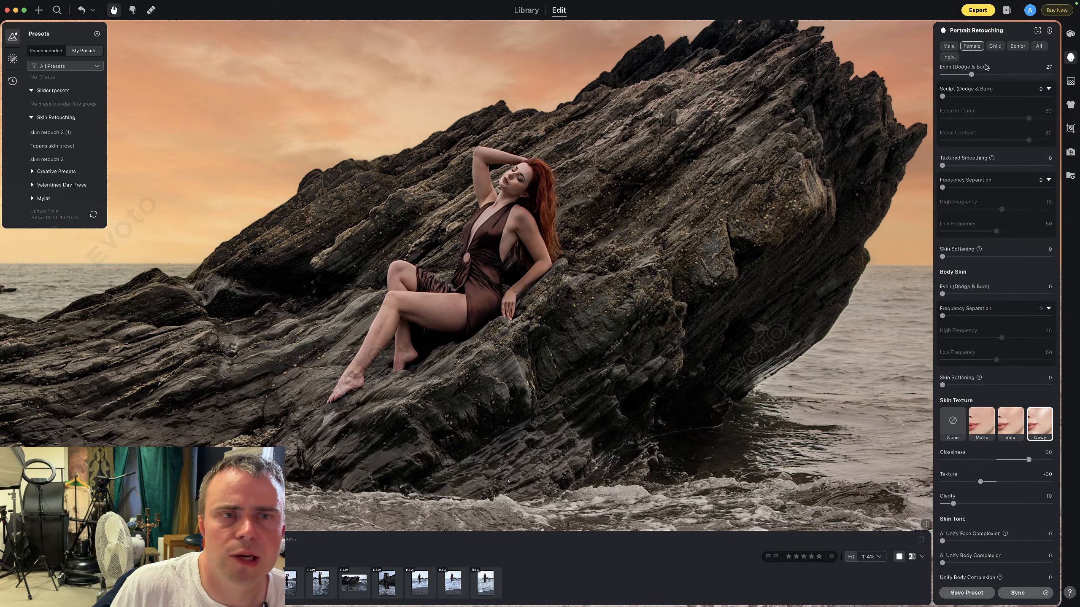
{"action": "scroll", "coordinate": [705, 169], "scroll_direction": "up", "scroll_amount": 3}
{"action": "scroll", "coordinate": [705, 169], "scroll_direction": "down", "scroll_amount": 3}
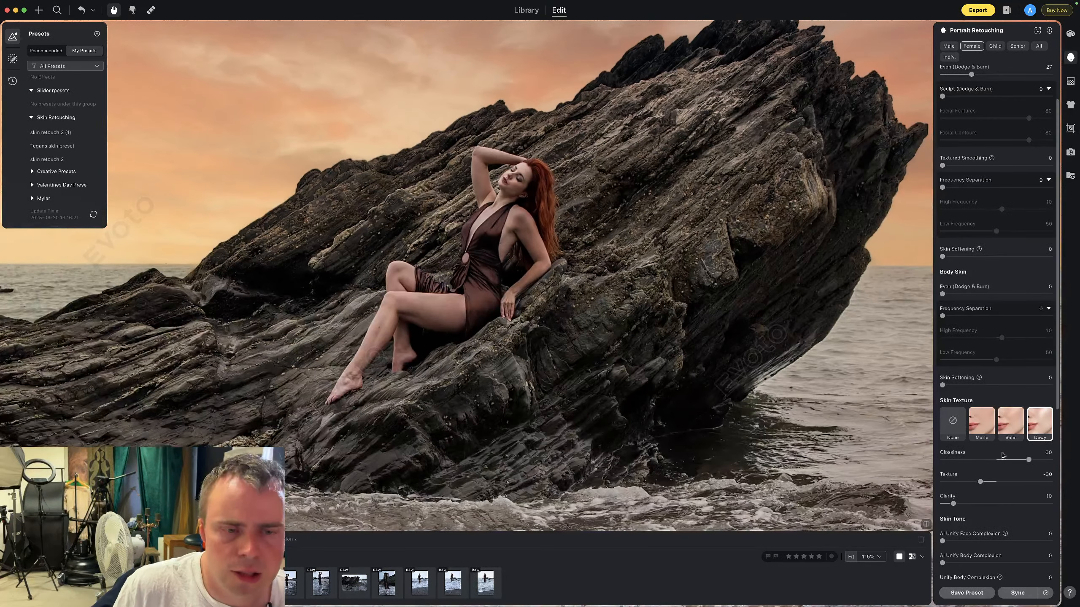
{"action": "scroll", "coordinate": [991, 472], "scroll_direction": "down", "scroll_amount": 5}
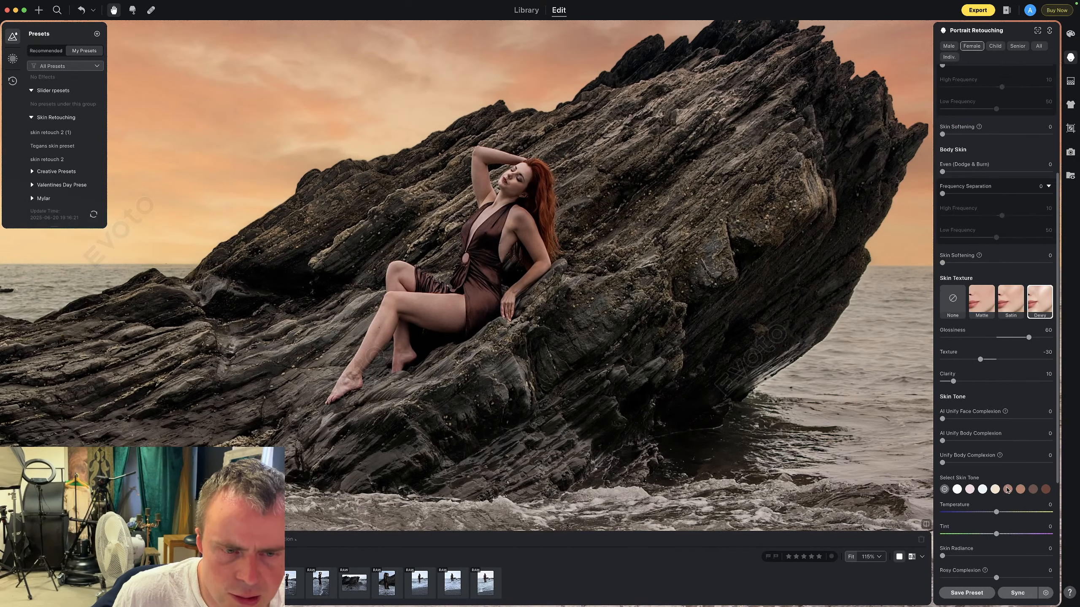
{"action": "left_click", "coordinate": [995, 489]}
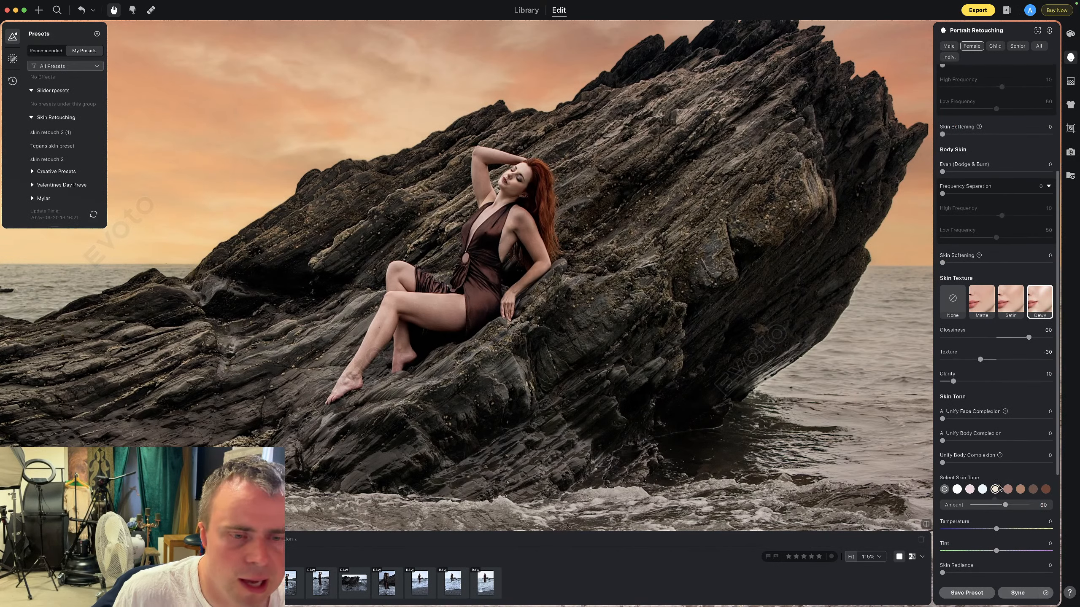
{"action": "left_click", "coordinate": [970, 489]}
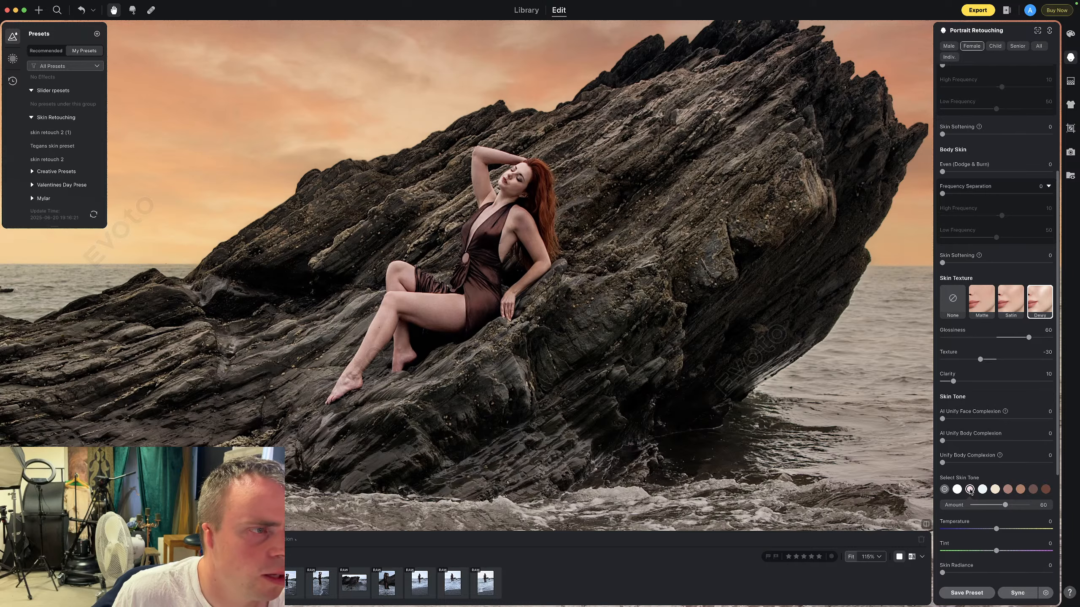
{"action": "scroll", "coordinate": [722, 321], "scroll_direction": "up", "scroll_amount": 3}
{"action": "scroll", "coordinate": [725, 323], "scroll_direction": "down", "scroll_amount": 6}
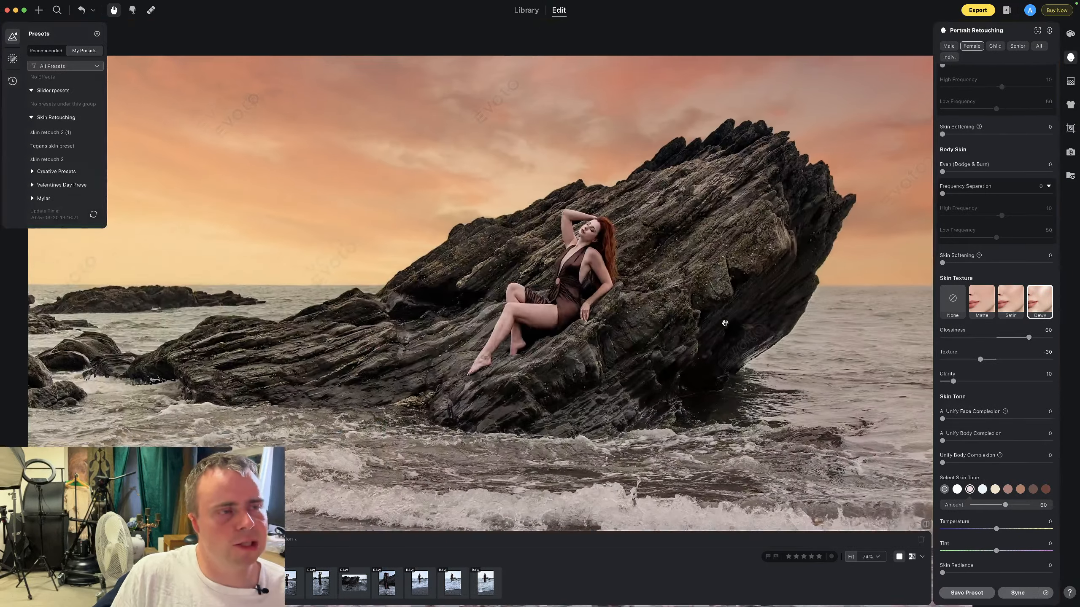
{"action": "left_click", "coordinate": [995, 490]}
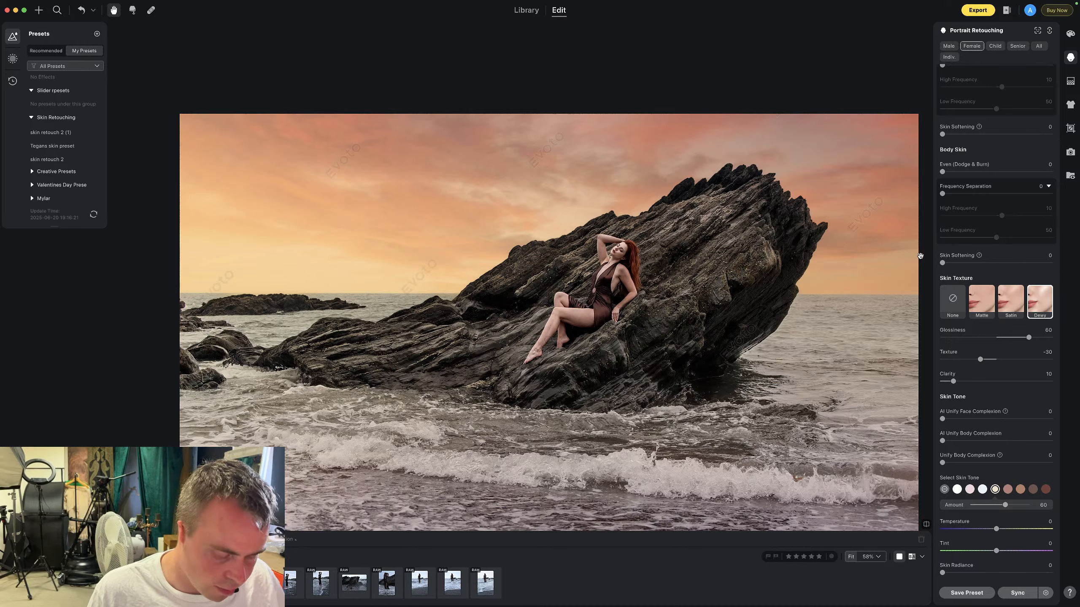
Straighten the rock photo in the crop tool with an angle of -0.06
{"action": "key", "text": "c"}
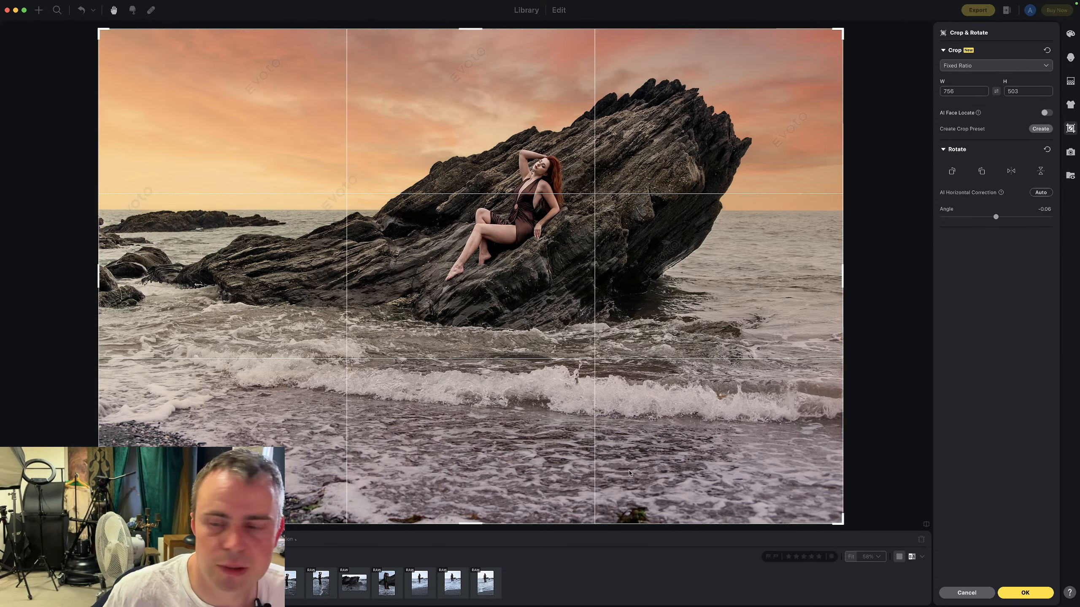
{"action": "left_click", "coordinate": [1007, 593]}
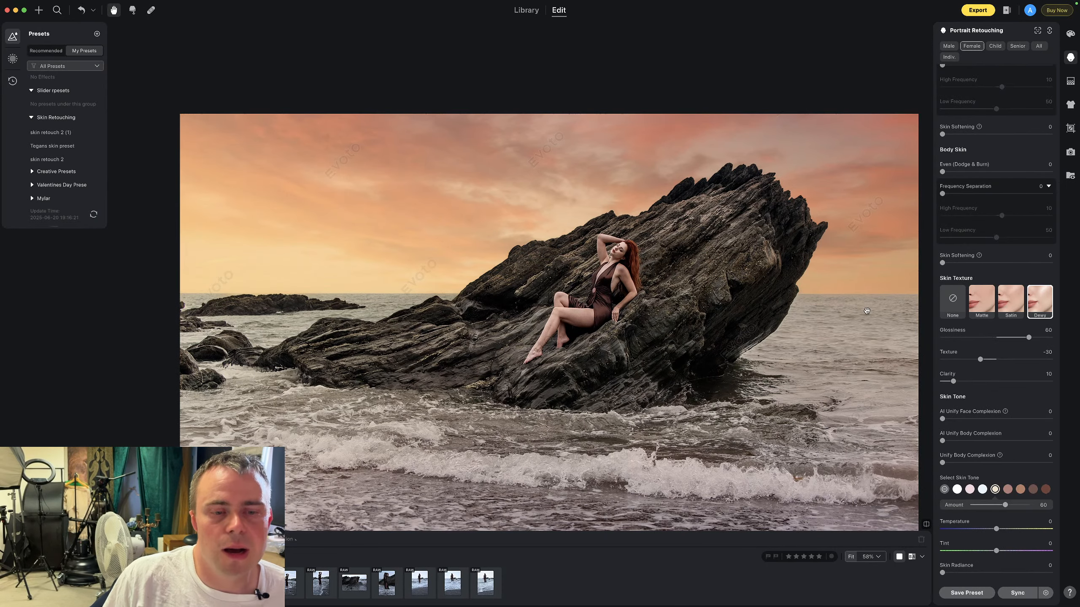
Open the background adjustments and compare the rock photo's sky and colors with the neighboring surf photos
{"action": "left_click", "coordinate": [1069, 81]}
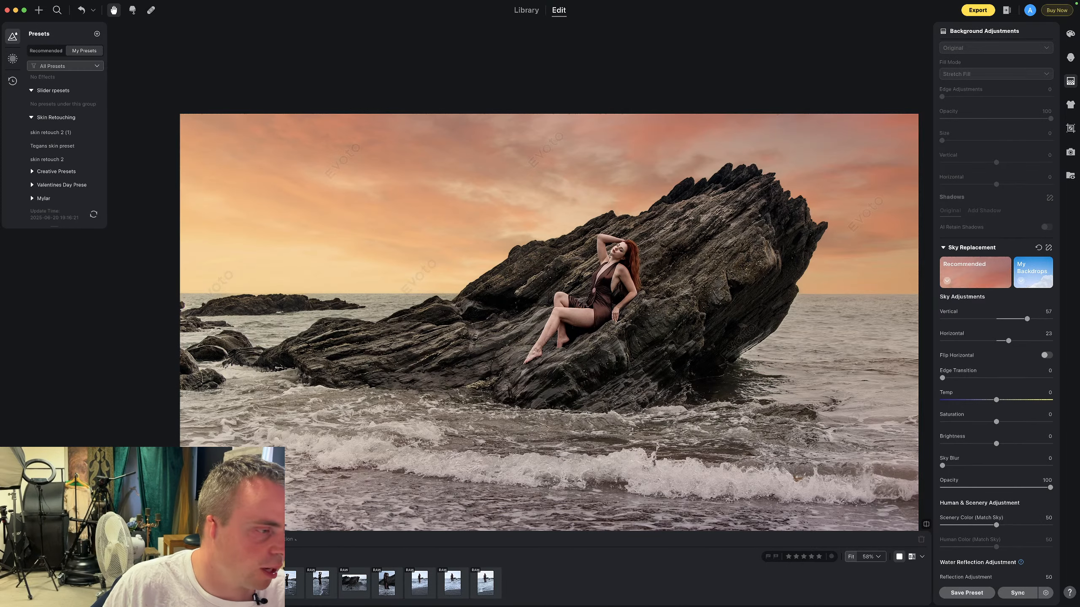
{"action": "key", "text": "Right"}
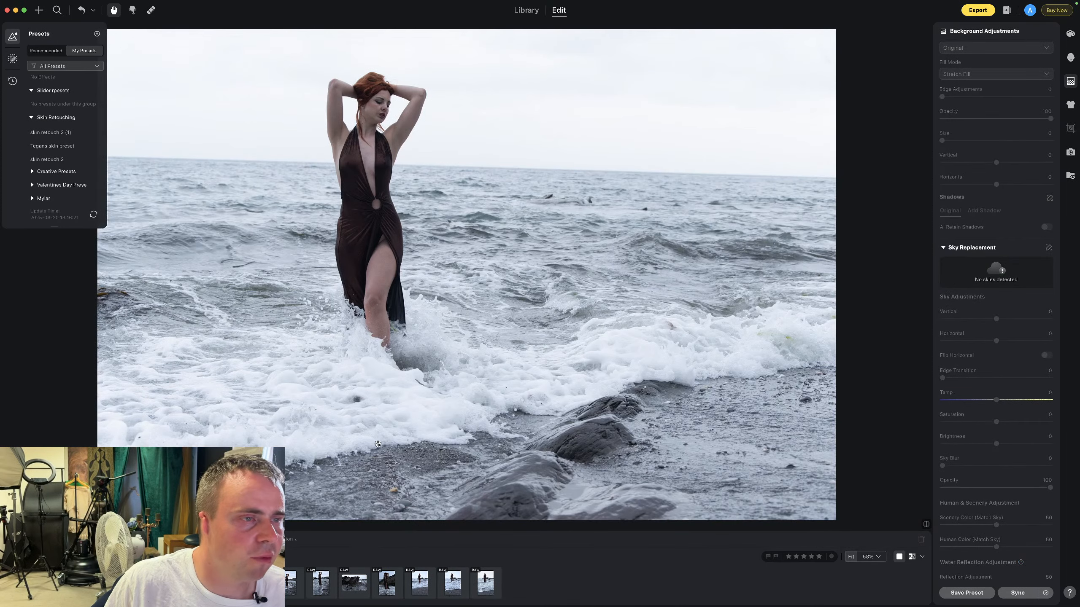
{"action": "key", "text": "Left"}
{"action": "key", "text": "Left"}
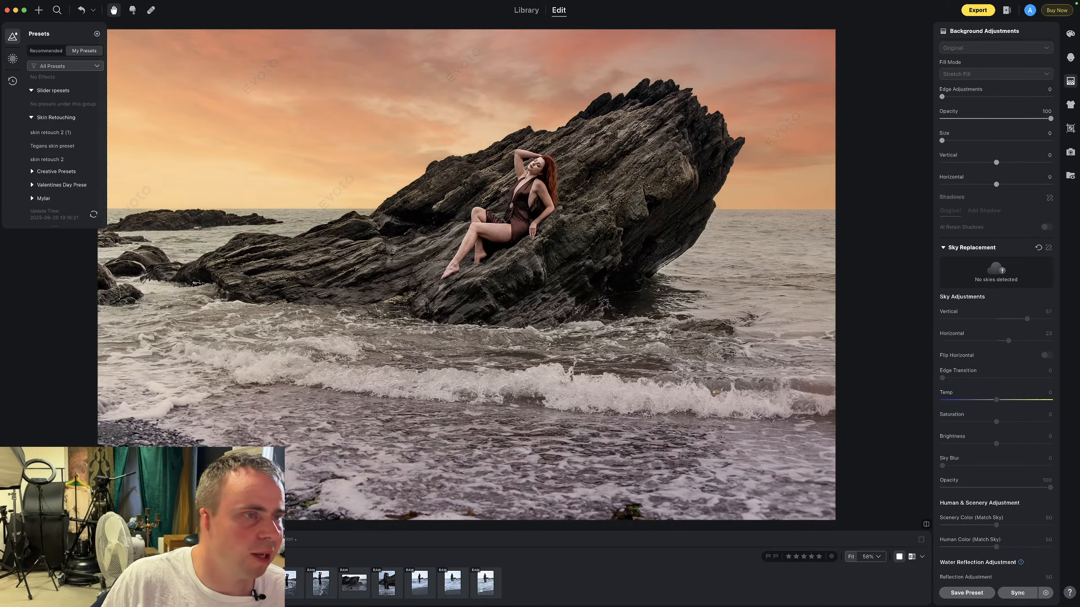
{"action": "key", "text": "Left"}
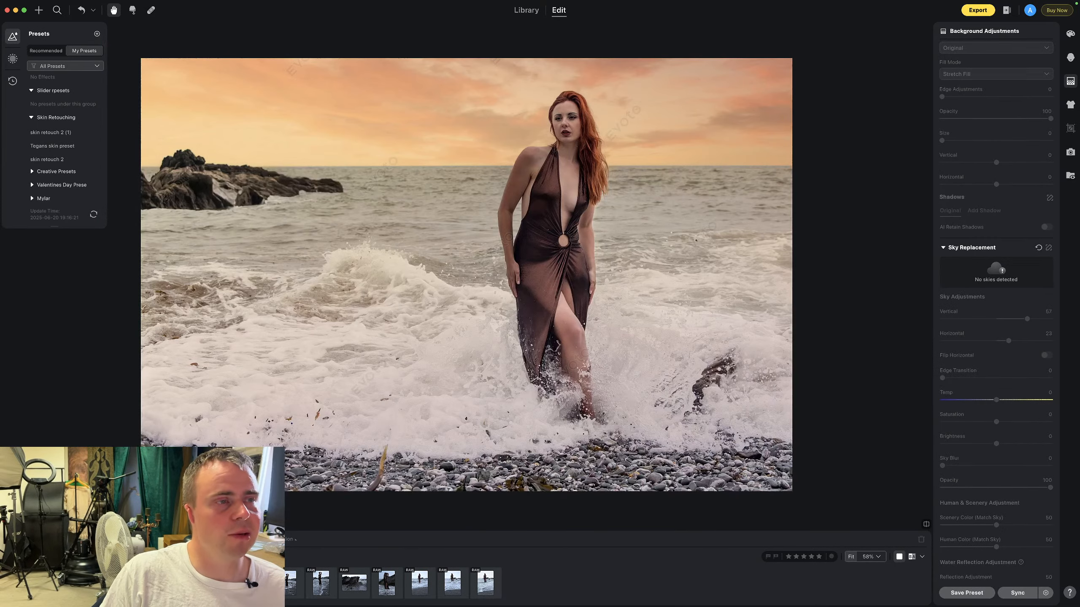
{"action": "key", "text": "Left"}
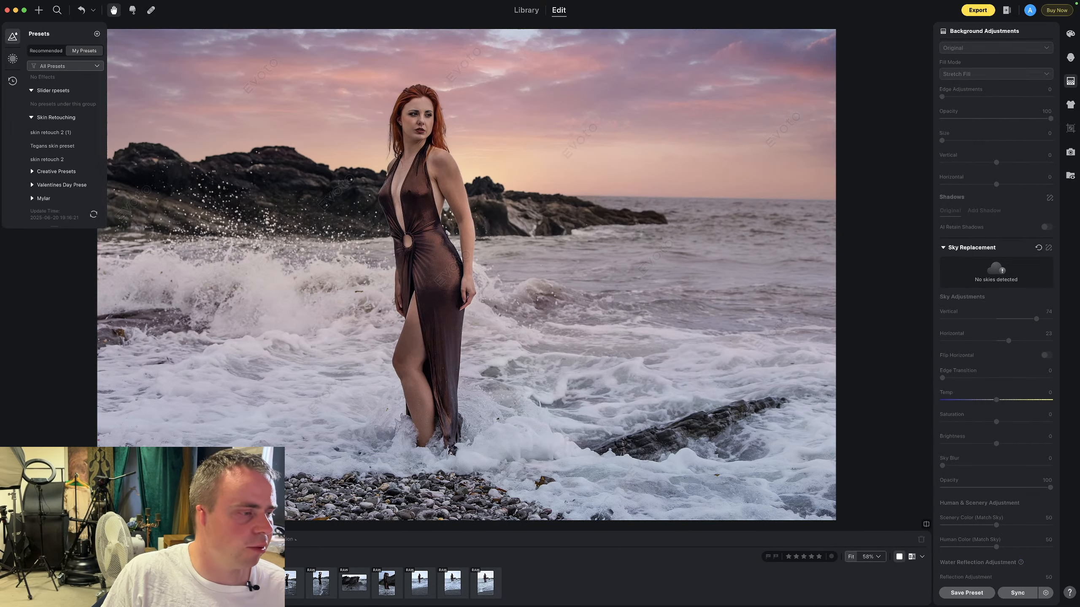
{"action": "key", "text": "Left"}
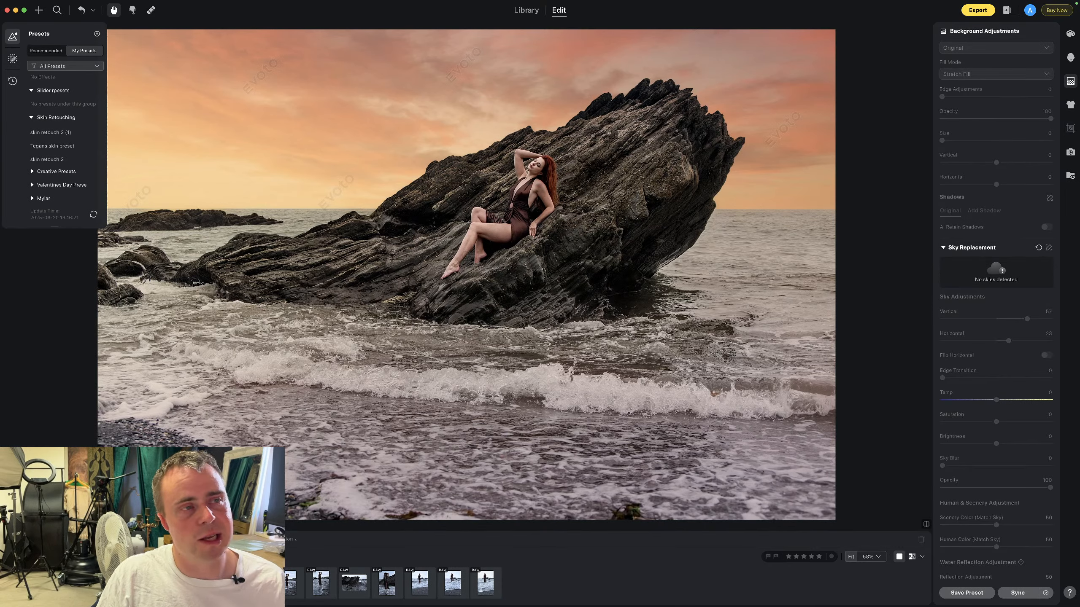
{"action": "key", "text": "Right"}
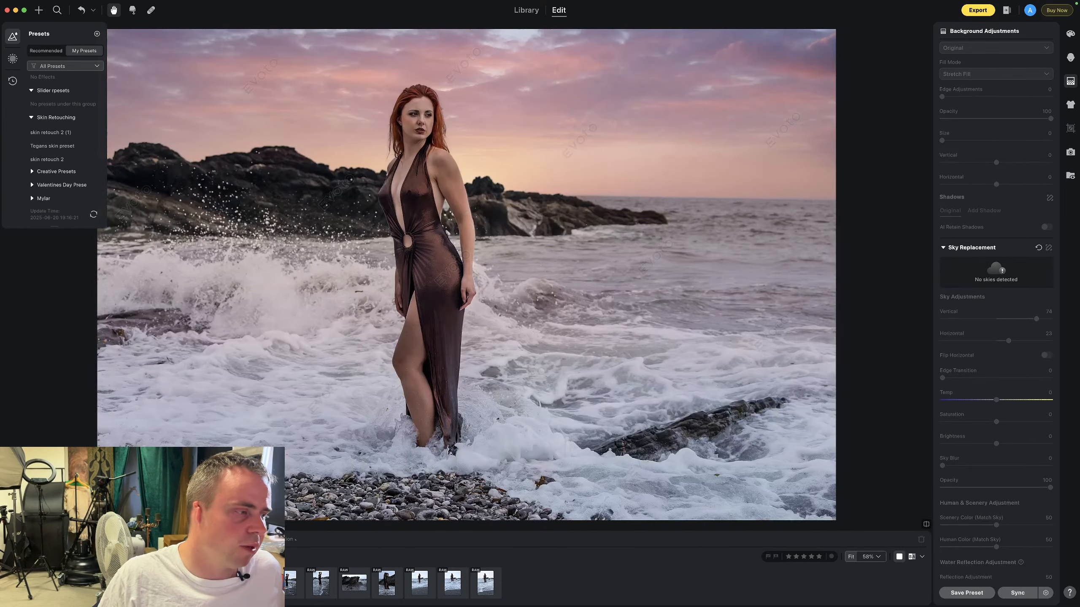
{"action": "key", "text": "Right"}
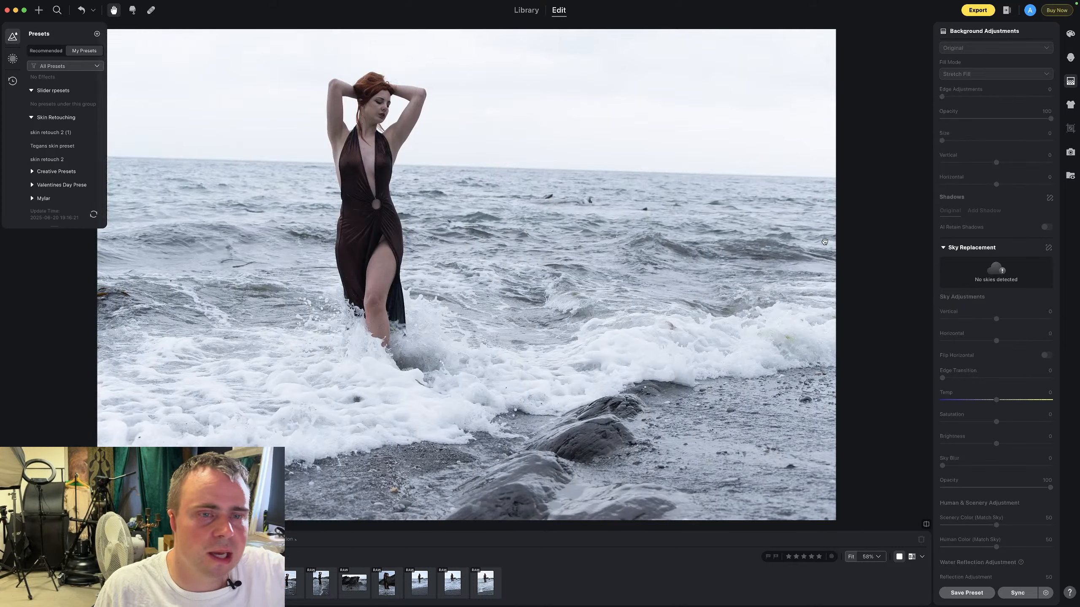
Straighten the horizon of the surf photo with the model's arms raised to an angle of -1.88 and apply the copied look
{"action": "left_click", "coordinate": [997, 274]}
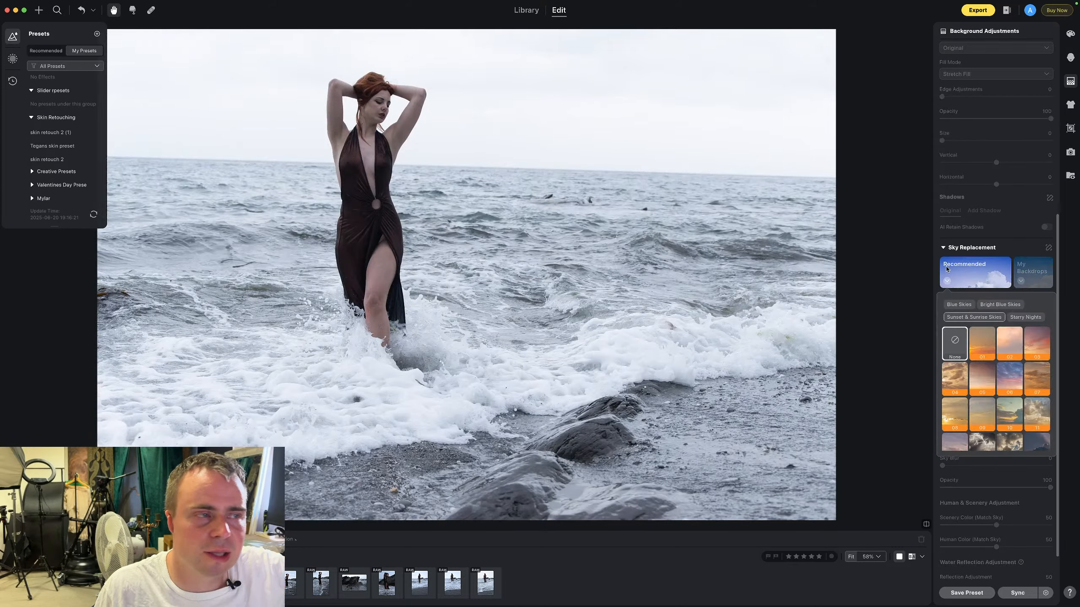
{"action": "key", "text": "c"}
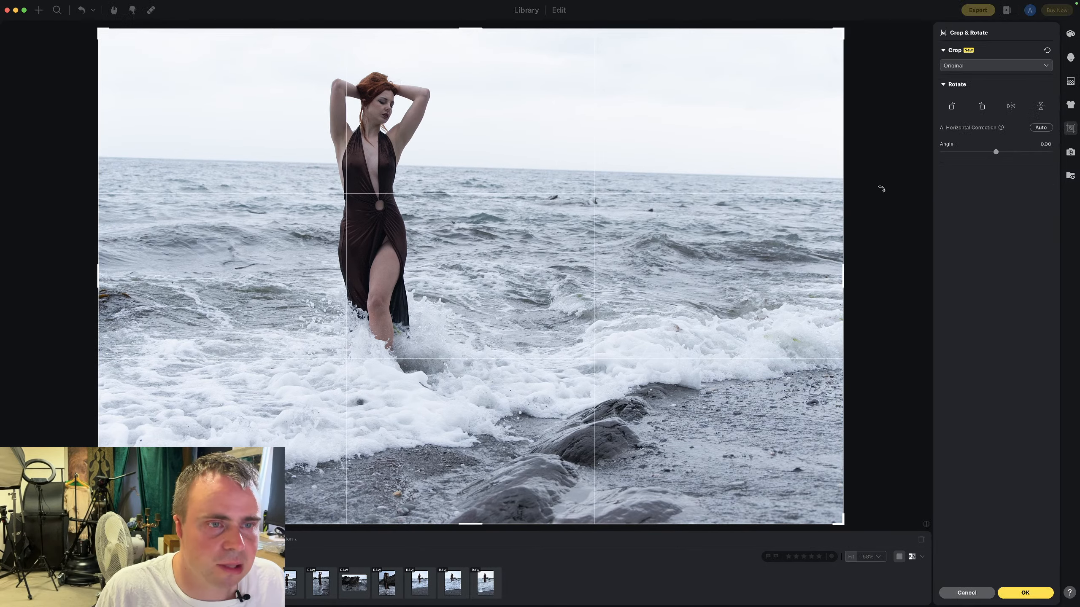
{"action": "left_click_drag", "start_coordinate": [872, 192], "coordinate": [872, 190]}
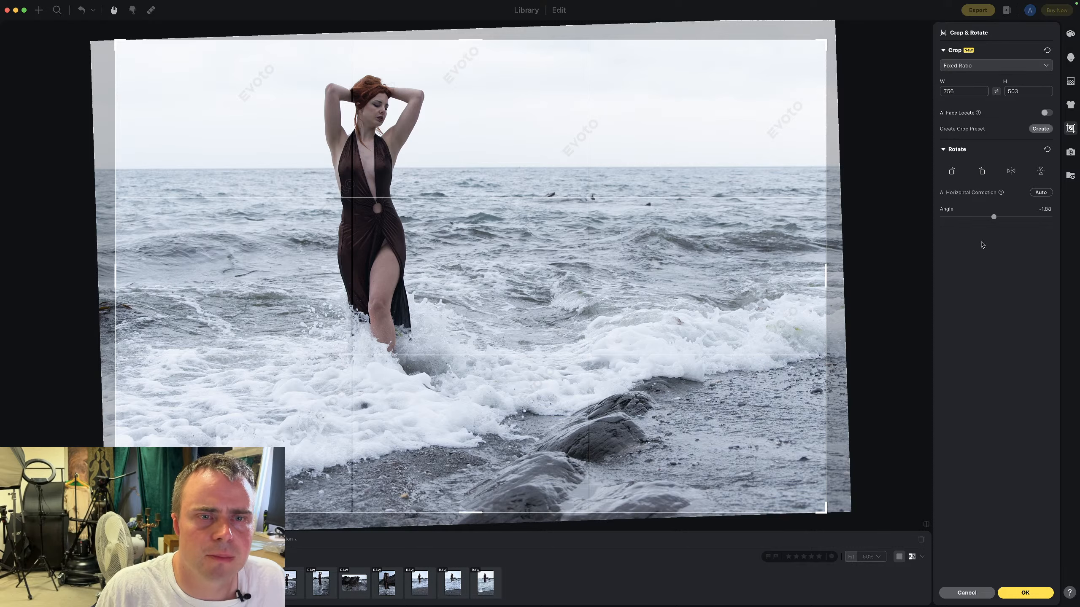
{"action": "left_click", "coordinate": [1025, 592]}
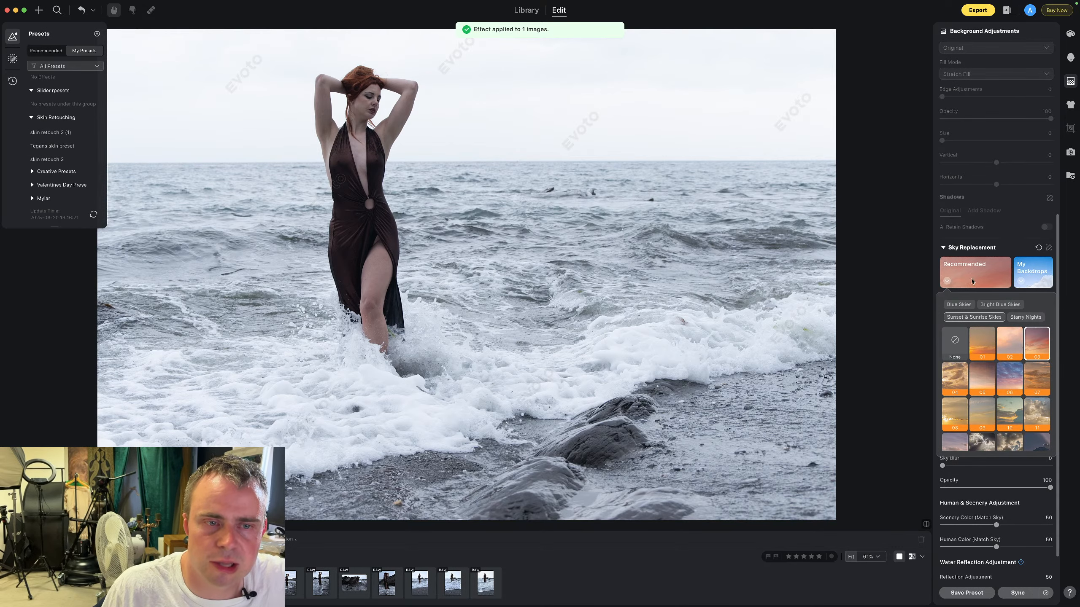
Try Starry Nights sky 04 on the raised-arms surf photo, and use Bright Blue Skies 01 as its sky
{"action": "left_click", "coordinate": [947, 281]}
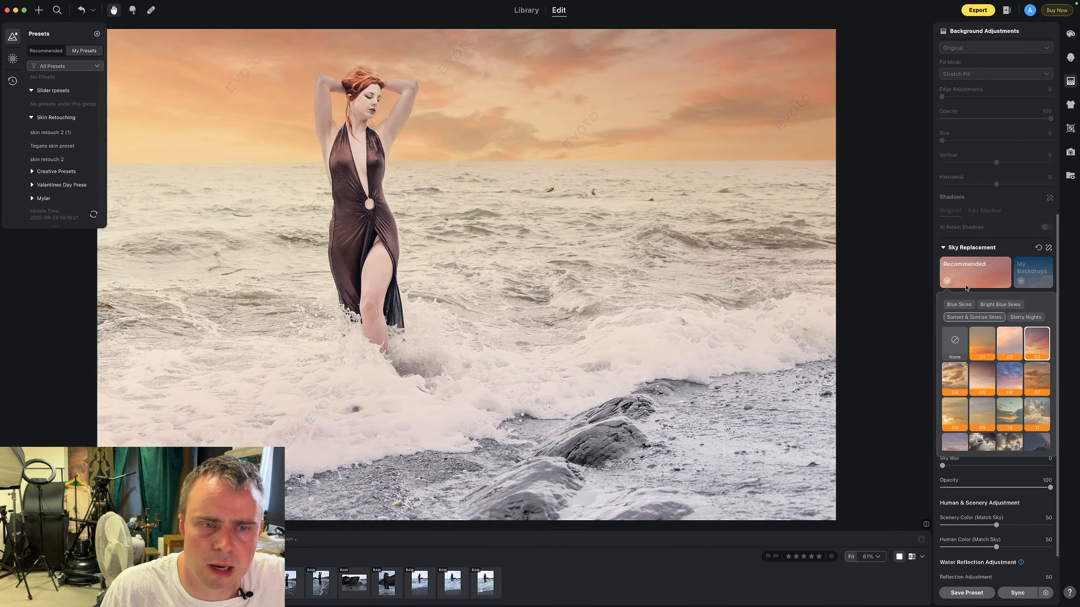
{"action": "left_click", "coordinate": [1025, 317]}
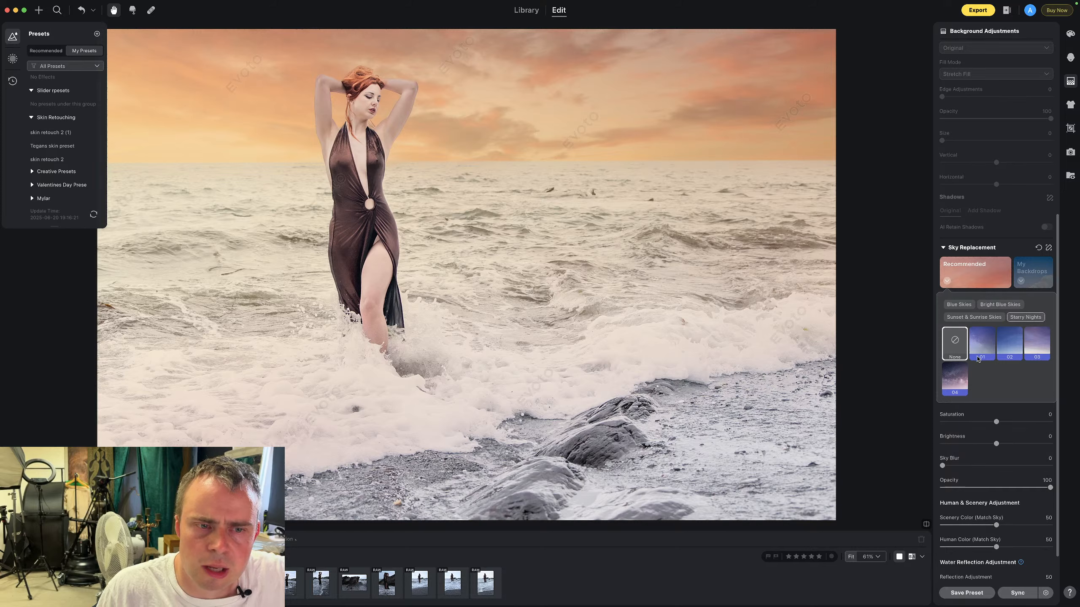
{"action": "left_click", "coordinate": [960, 375]}
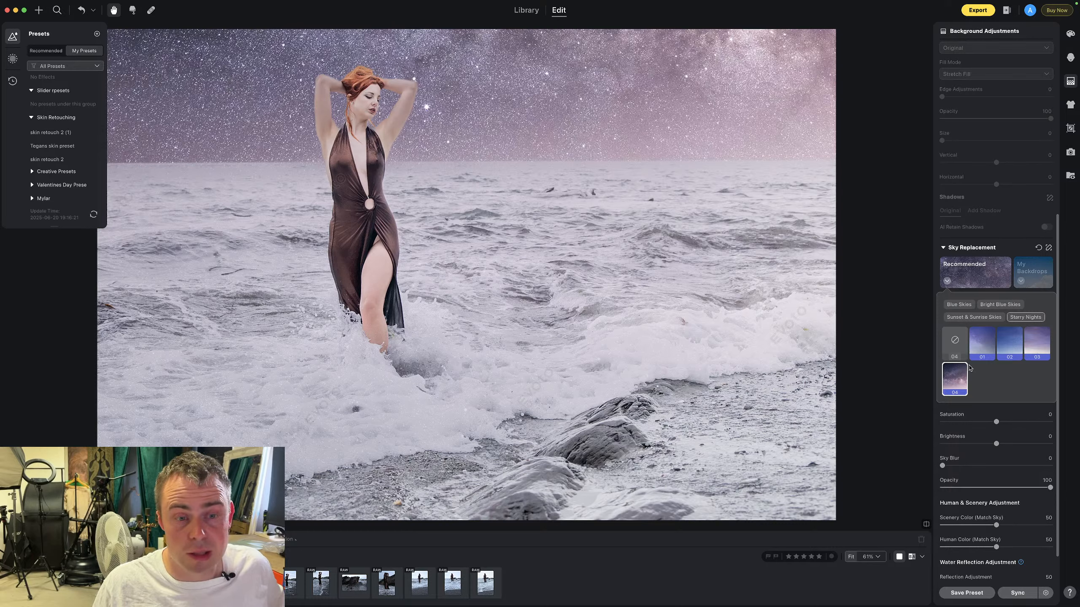
{"action": "left_click", "coordinate": [947, 280]}
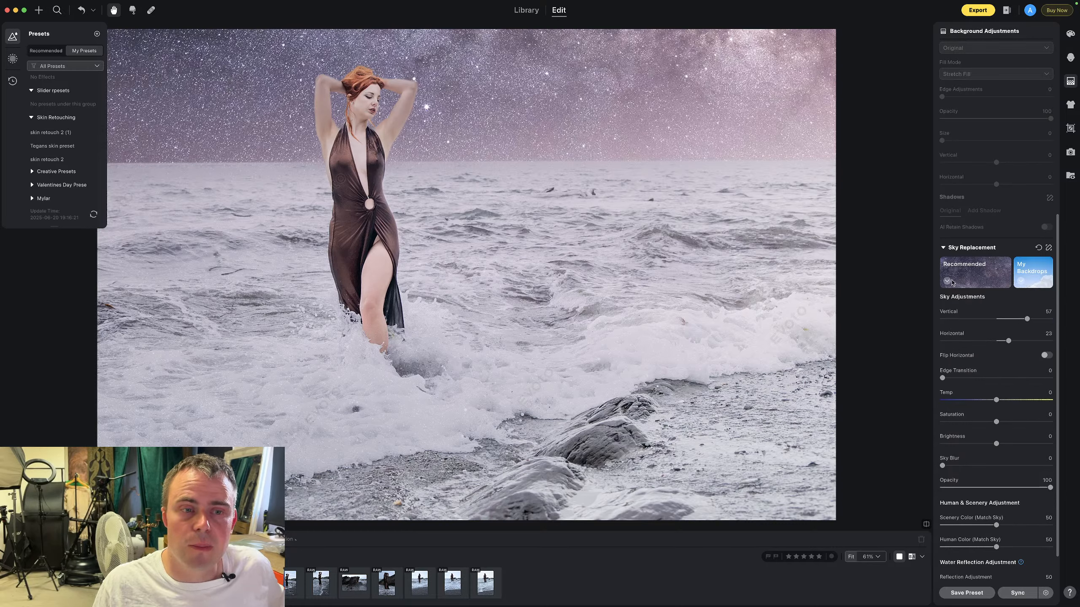
{"action": "left_click", "coordinate": [947, 281]}
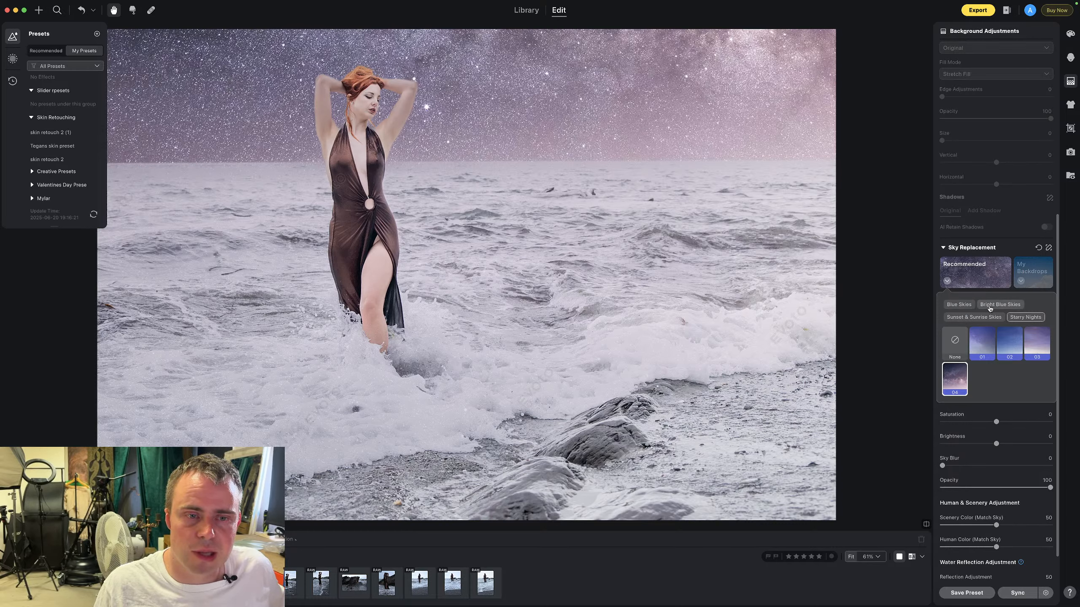
{"action": "left_click", "coordinate": [990, 305]}
{"action": "left_click", "coordinate": [982, 341]}
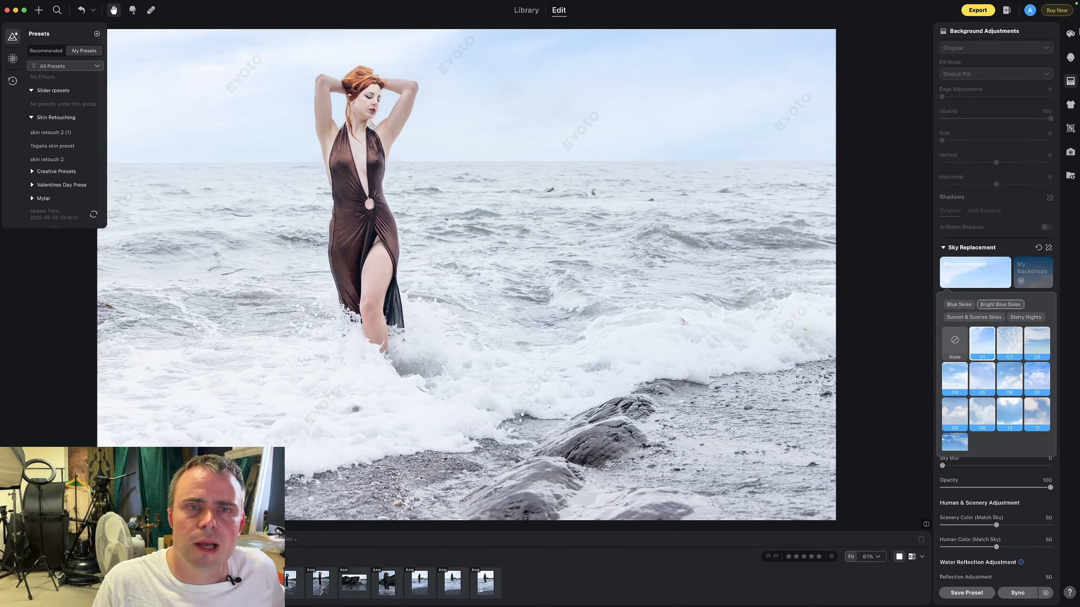
Set the raised-arms surf photo's Exposure to -0.70 and its white balance Temp to 5049
{"action": "left_click", "coordinate": [1071, 33]}
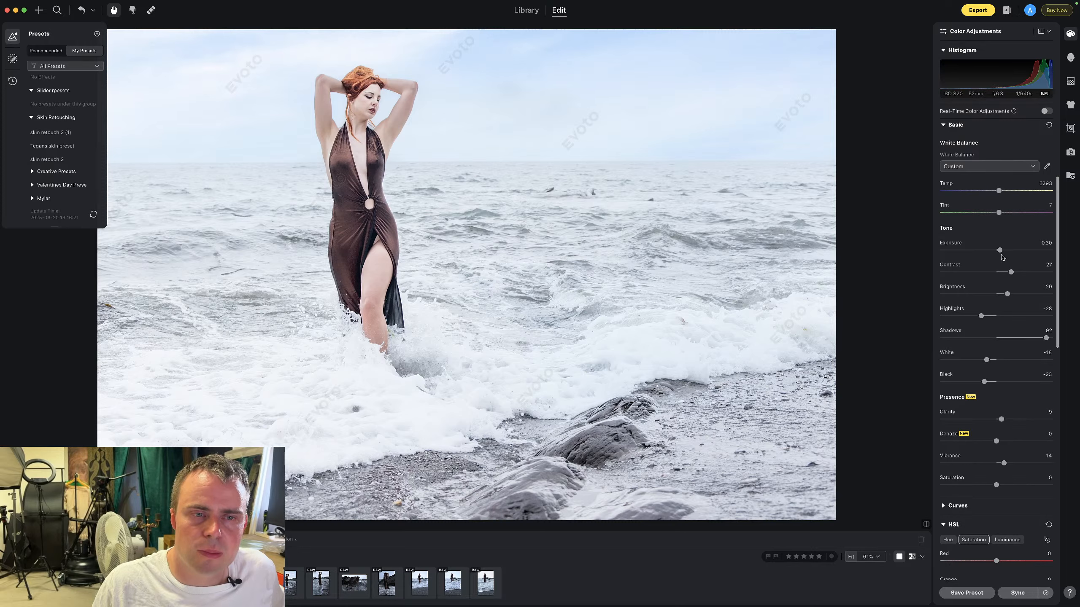
{"action": "left_click_drag", "start_coordinate": [1002, 254], "coordinate": [993, 255]}
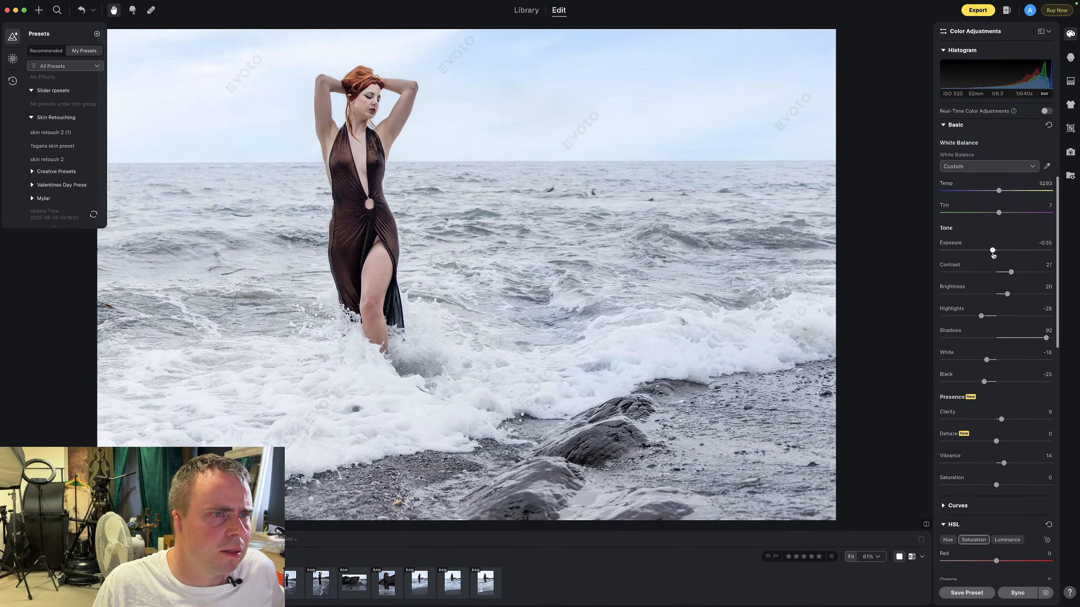
{"action": "left_click_drag", "start_coordinate": [993, 254], "coordinate": [989, 254]}
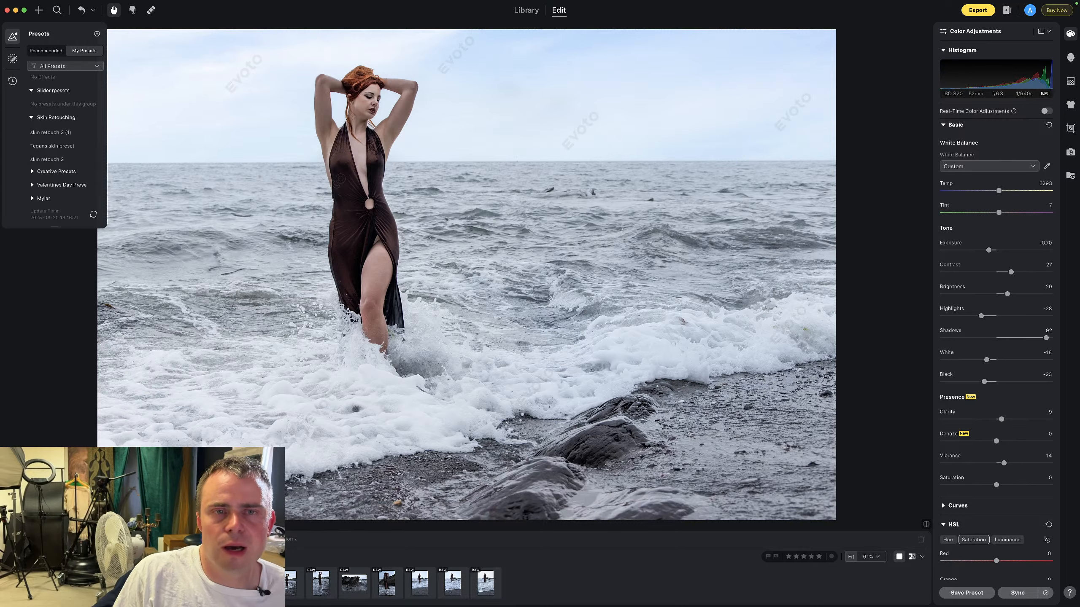
{"action": "left_click_drag", "start_coordinate": [998, 191], "coordinate": [991, 192]}
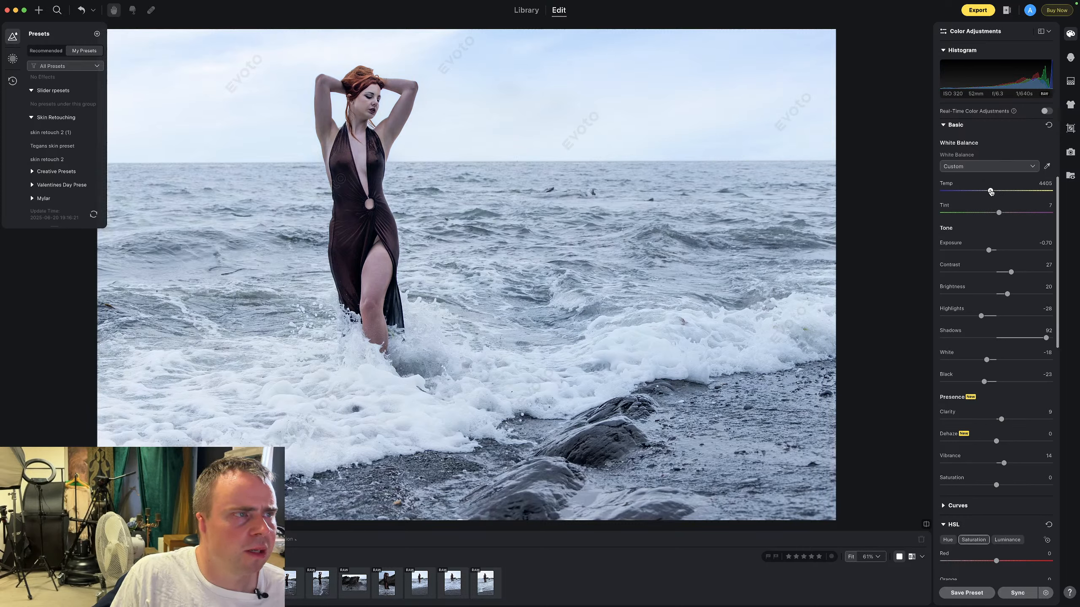
{"action": "left_click_drag", "start_coordinate": [991, 192], "coordinate": [997, 192]}
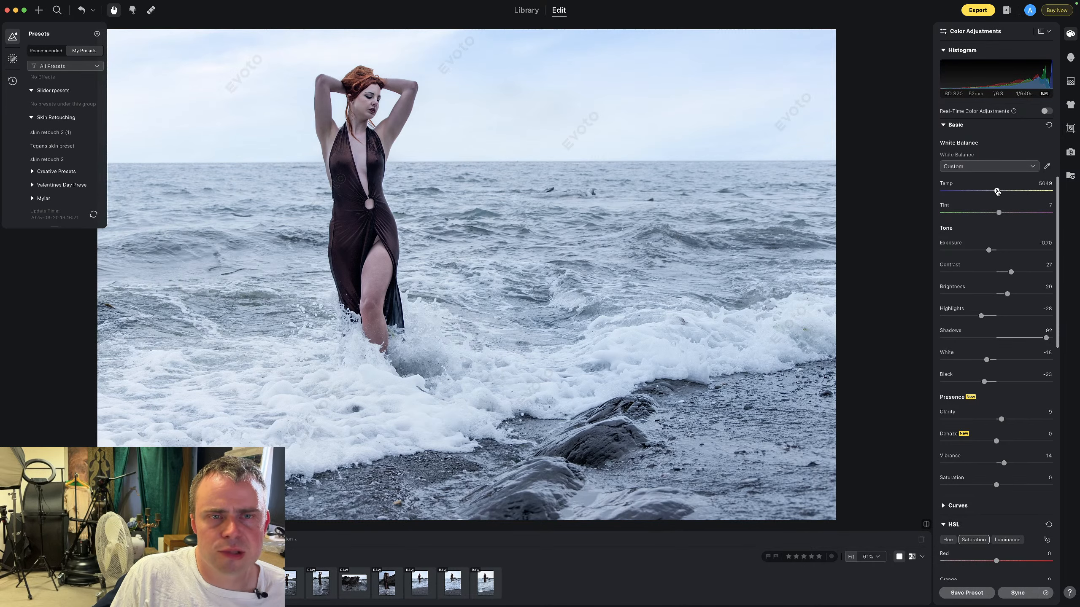
Set the replacement sky's Temp to -21, Saturation to 21 and Brightness to 11, and inspect the model against the sky up close
{"action": "scroll", "coordinate": [1047, 177], "scroll_direction": "down", "scroll_amount": 15}
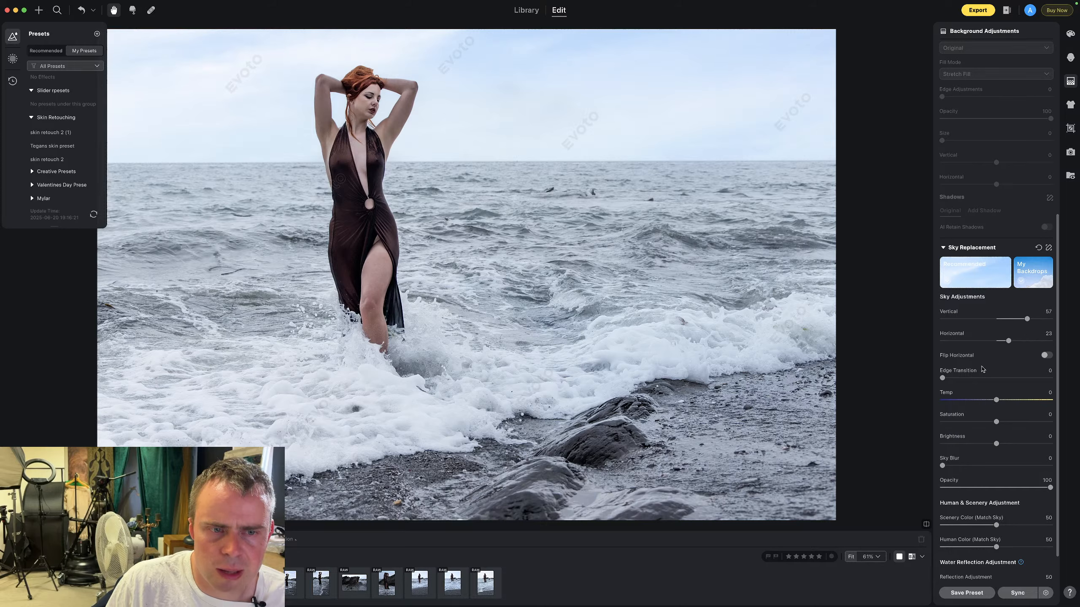
{"action": "left_click_drag", "start_coordinate": [996, 400], "coordinate": [986, 402]}
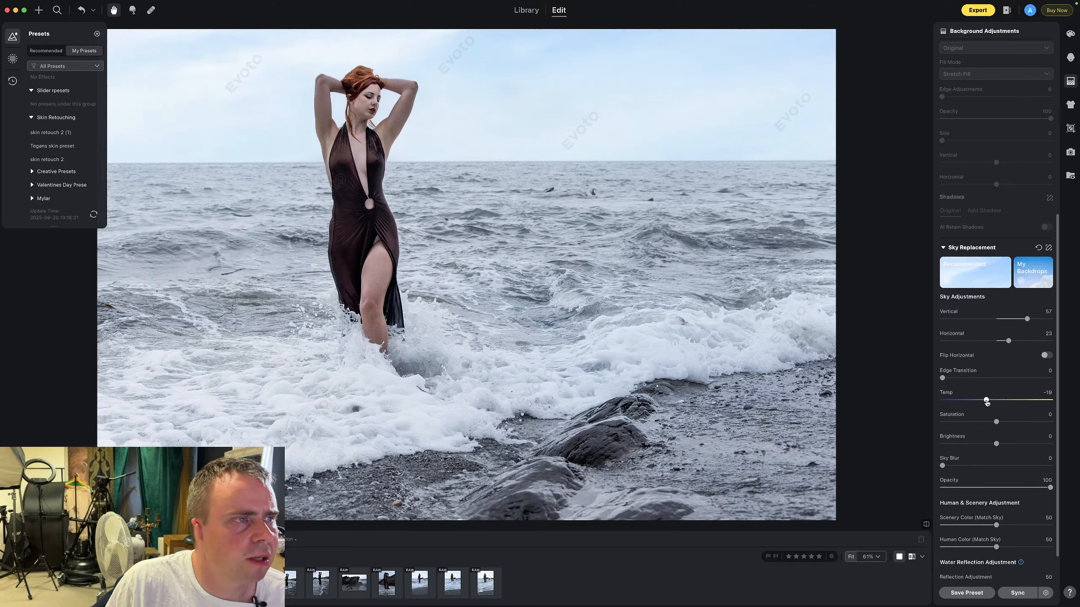
{"action": "left_click_drag", "start_coordinate": [996, 421], "coordinate": [1008, 421]}
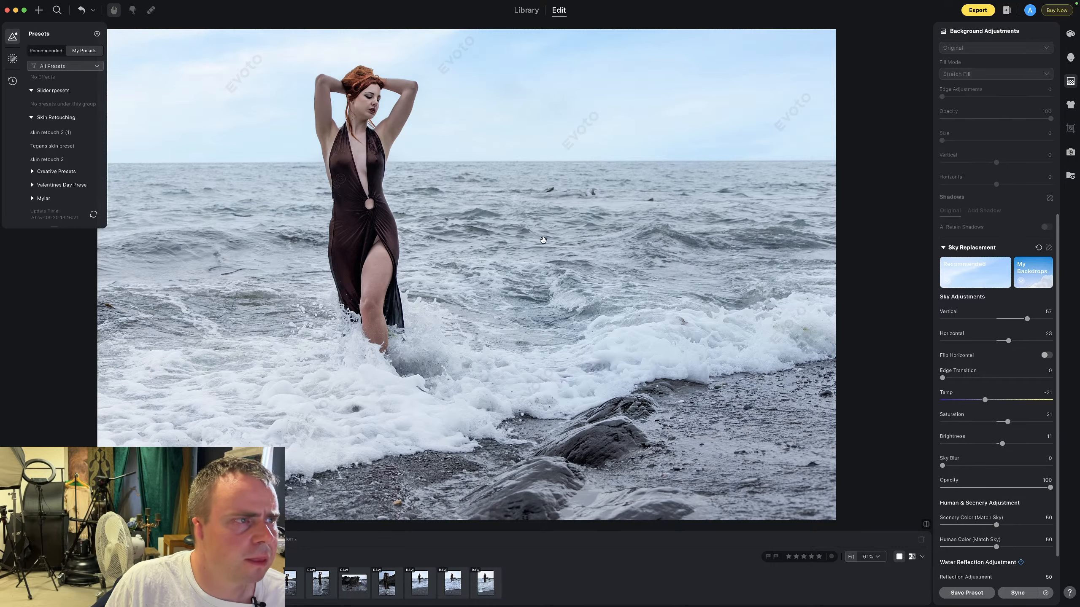
{"action": "scroll", "coordinate": [335, 97], "scroll_direction": "up", "scroll_amount": 5}
{"action": "scroll", "coordinate": [336, 97], "scroll_direction": "down", "scroll_amount": 3}
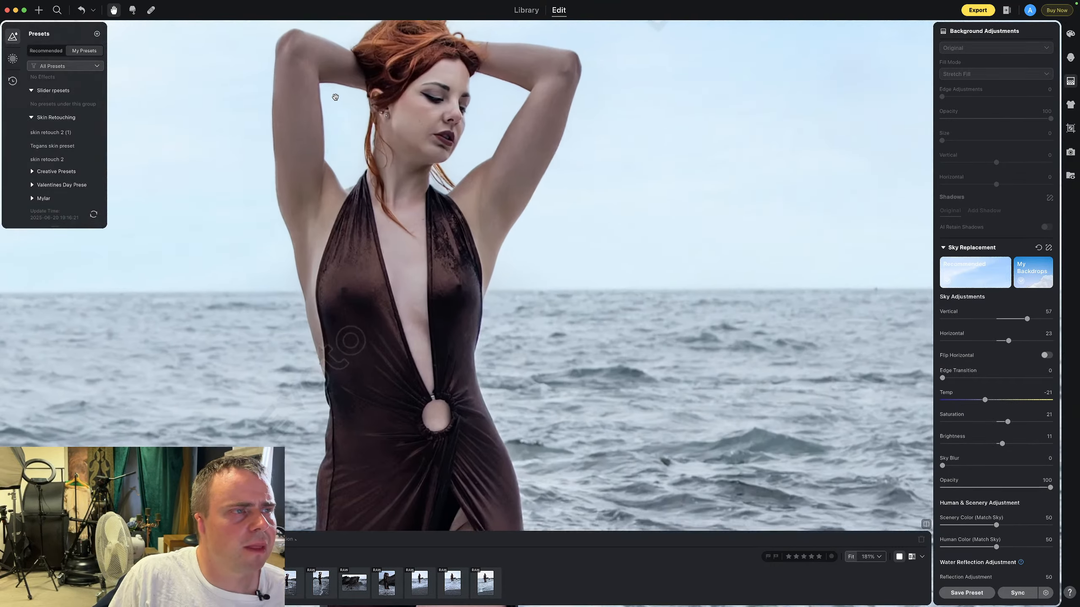
{"action": "scroll", "coordinate": [335, 97], "scroll_direction": "down", "scroll_amount": 5}
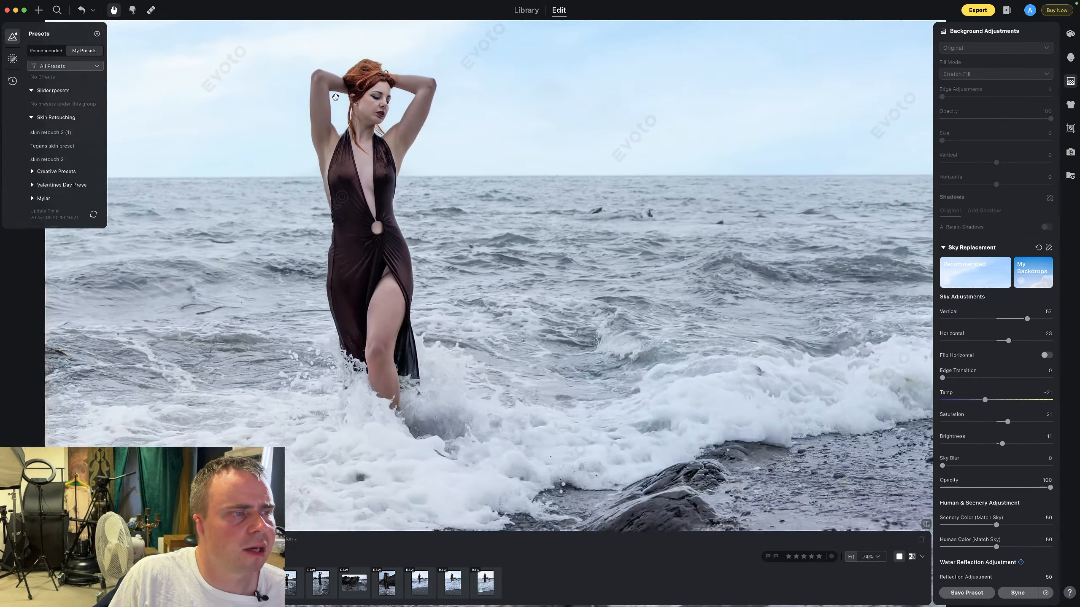
{"action": "scroll", "coordinate": [336, 97], "scroll_direction": "up", "scroll_amount": 2}
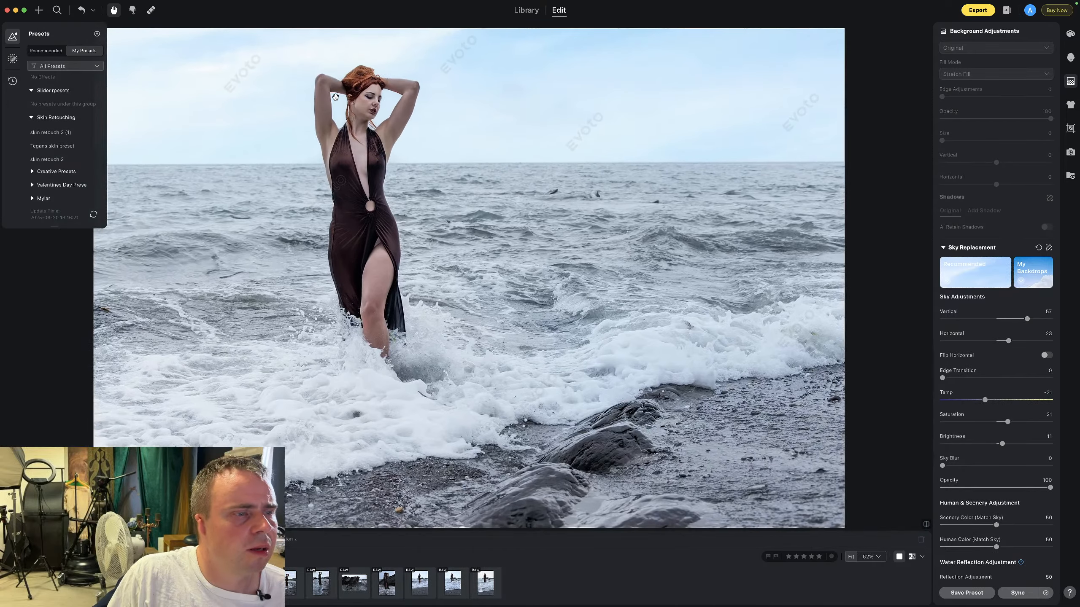
{"action": "scroll", "coordinate": [365, 99], "scroll_direction": "down", "scroll_amount": 1}
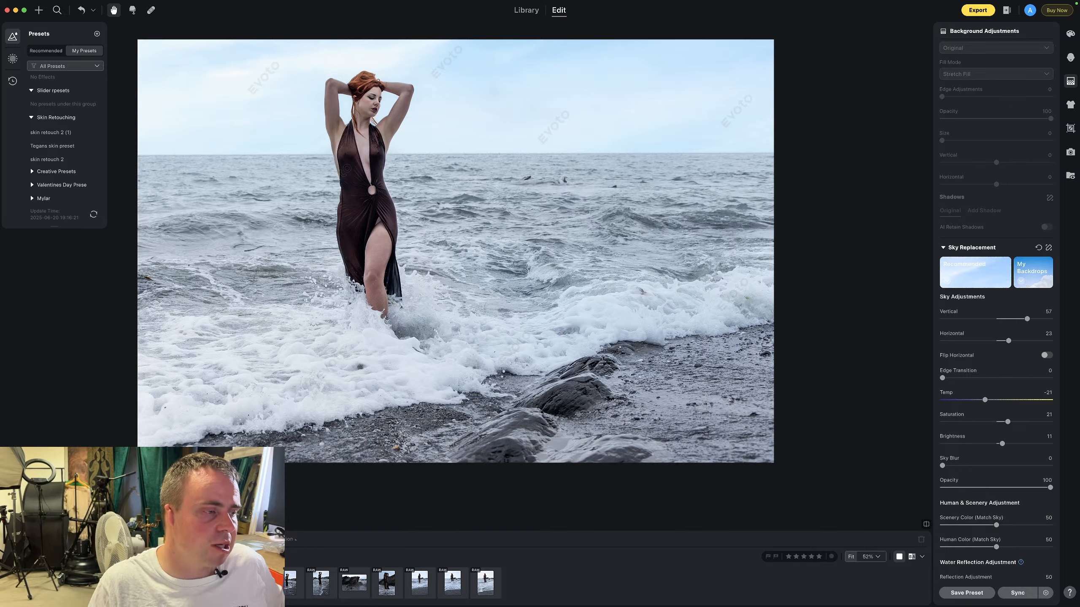
Apply the copied look to the next photo of the model standing on the pebble beach and compare it with the original
{"action": "key", "text": "Right"}
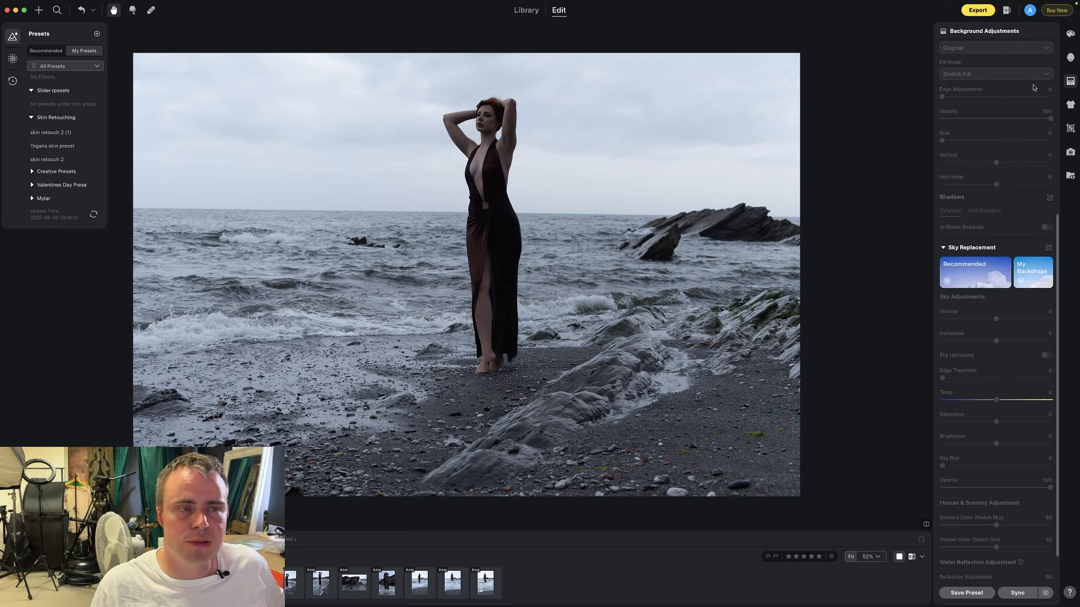
{"action": "key", "text": "super+v"}
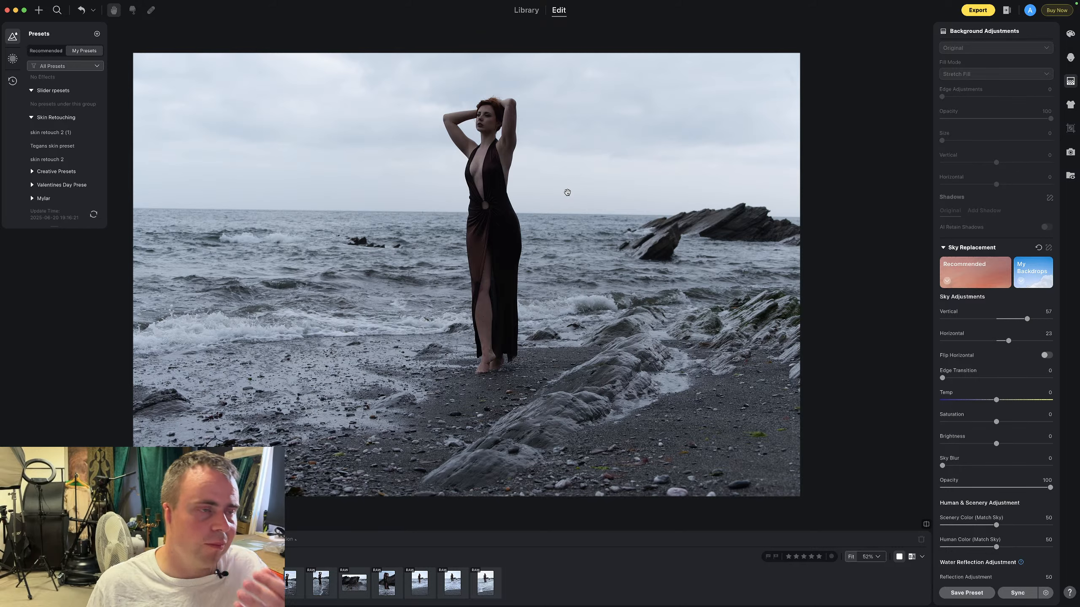
{"action": "key", "text": "backslash"}
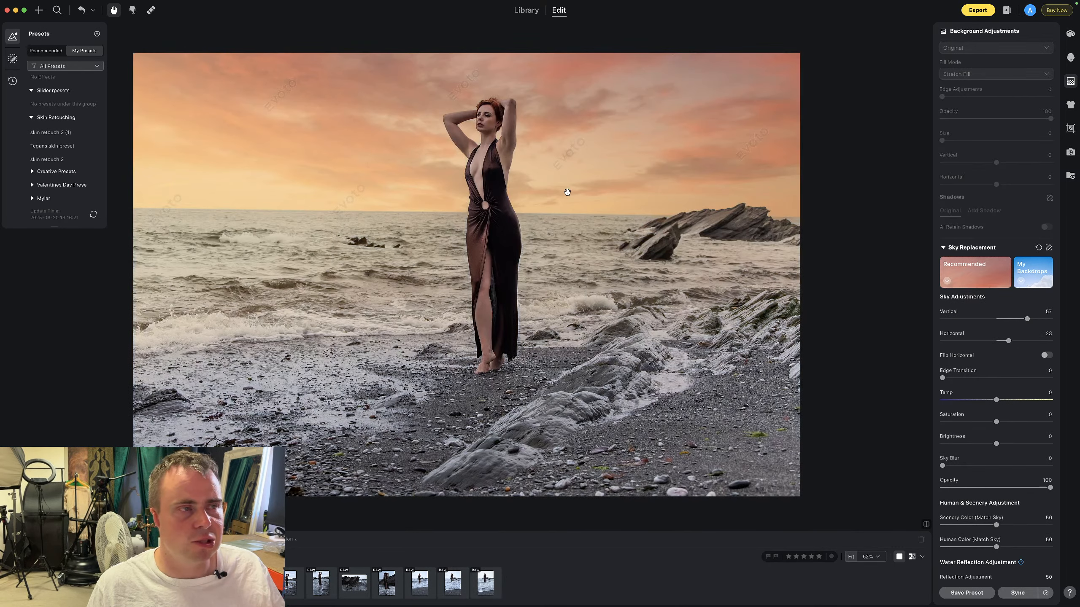
Try Blue Skies 01 as the replacement sky on the pebble beach photo
{"action": "left_click", "coordinate": [977, 268]}
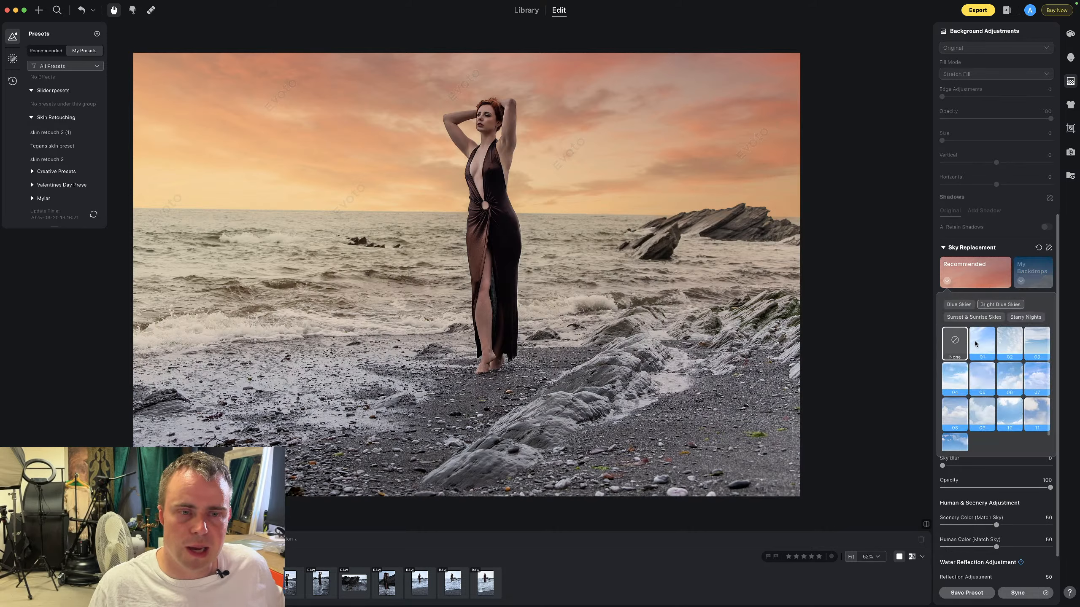
{"action": "left_click", "coordinate": [959, 304]}
{"action": "left_click", "coordinate": [982, 339]}
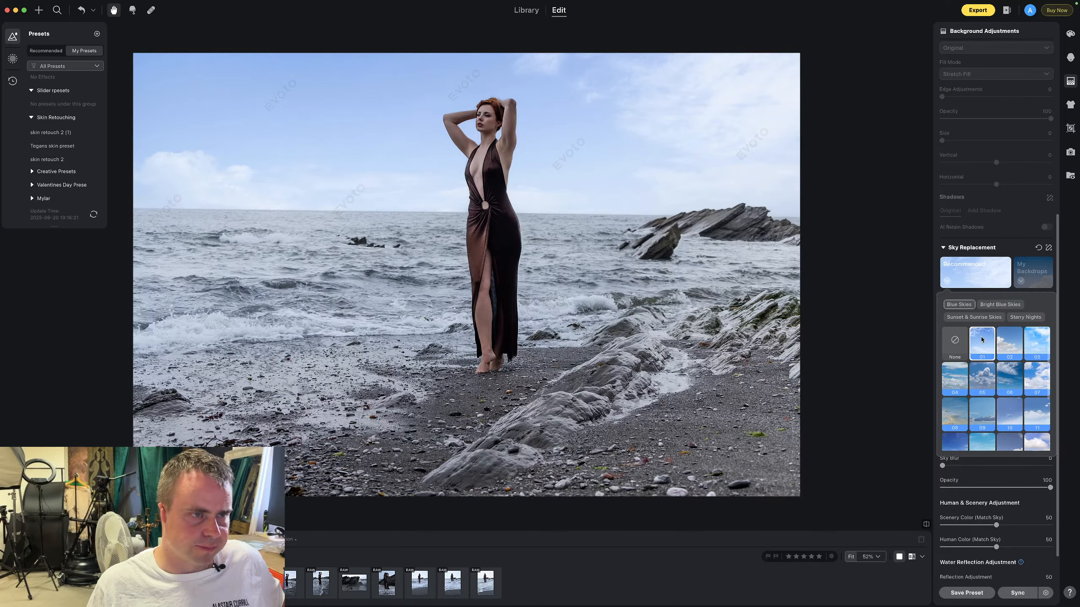
Straighten the pebble beach photo by rotating it to an angle of -0.94
{"action": "key", "text": "c"}
{"action": "left_click_drag", "start_coordinate": [900, 230], "coordinate": [900, 221]}
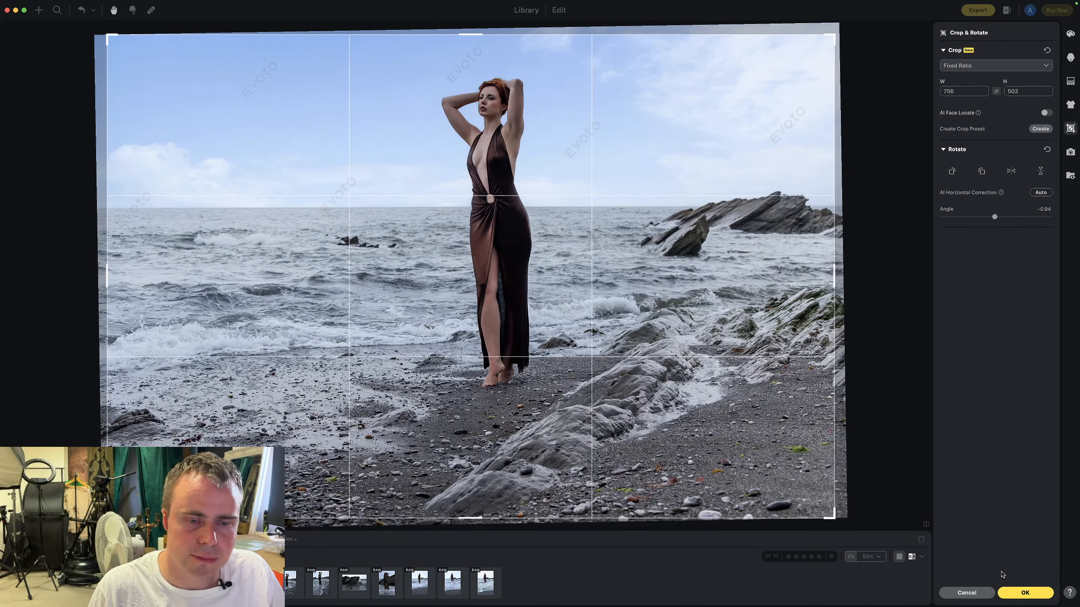
{"action": "left_click", "coordinate": [1020, 592]}
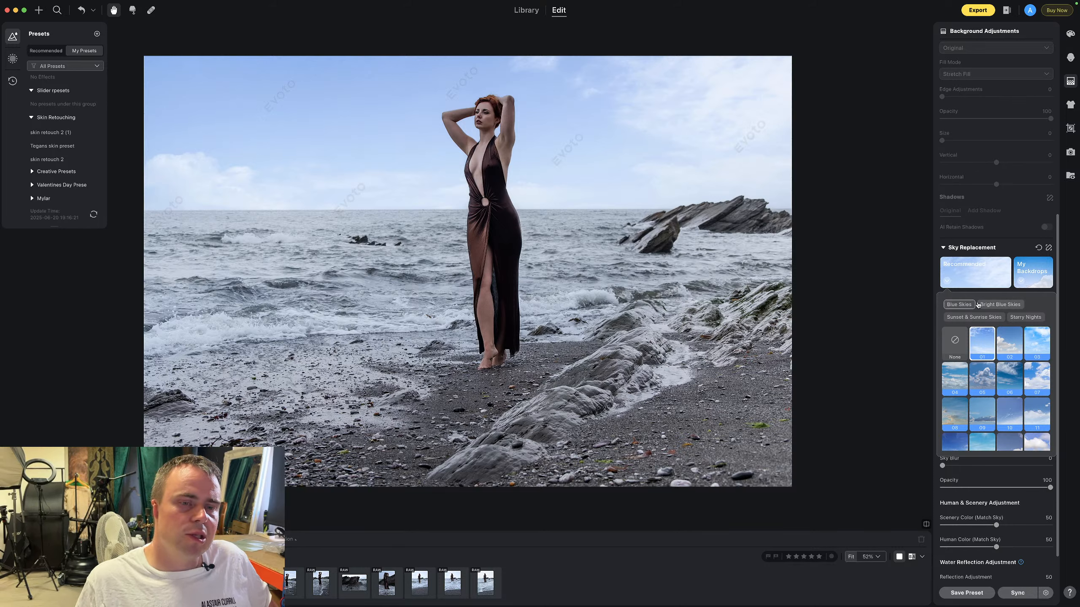
Replace the sky behind the model with Blue Skies 08
{"action": "left_click", "coordinate": [944, 409]}
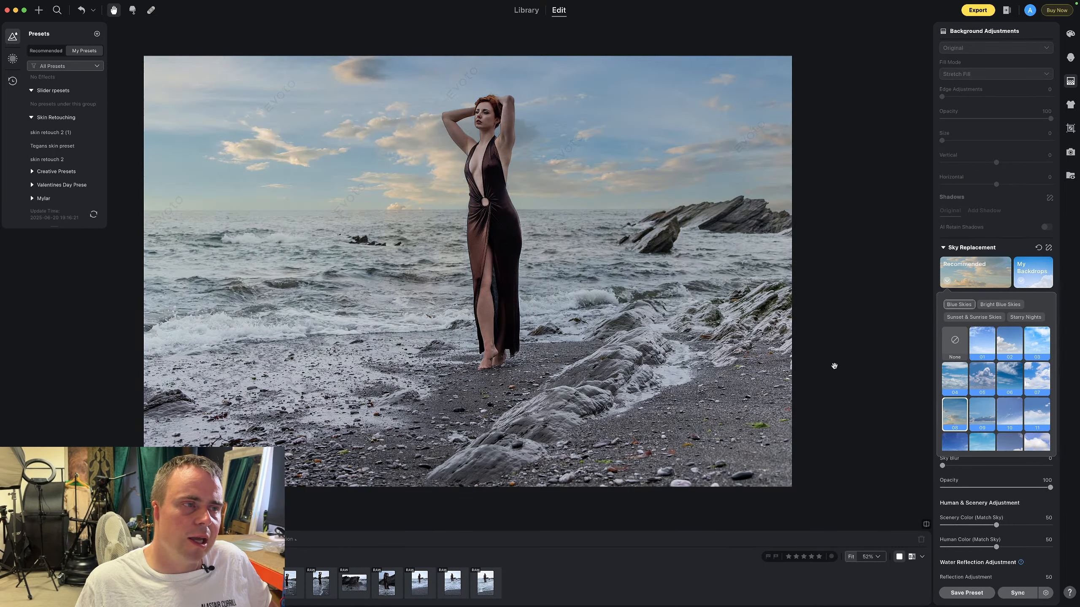
{"action": "left_click", "coordinate": [545, 173]}
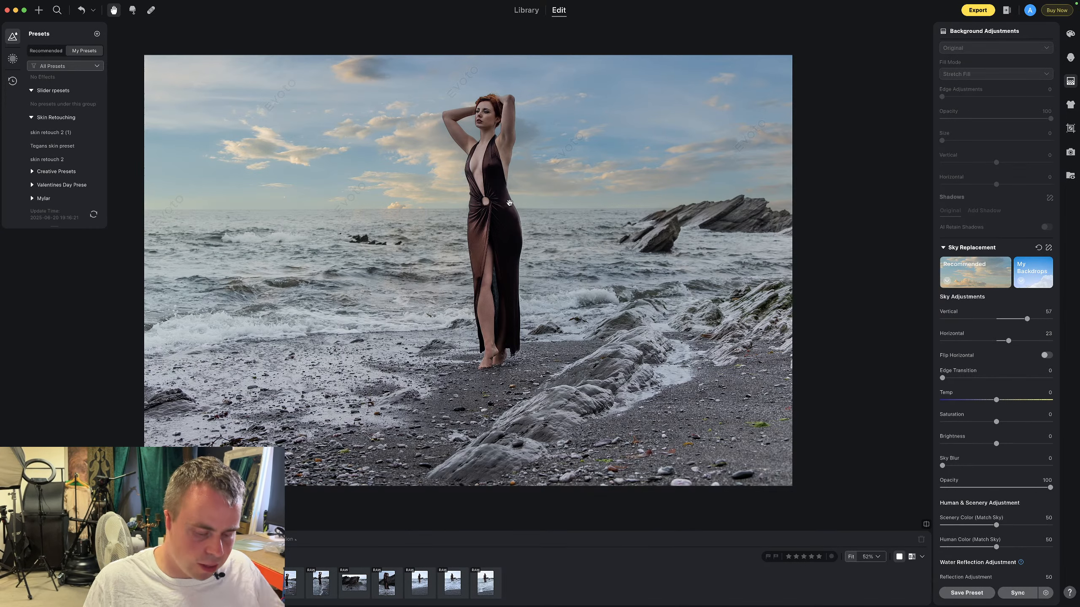
Crop the photo in from the rocky side to about 5067 px wide and move the frame up to include more sky above the model
{"action": "key", "text": "c"}
{"action": "left_click_drag", "start_coordinate": [834, 282], "coordinate": [731, 267]}
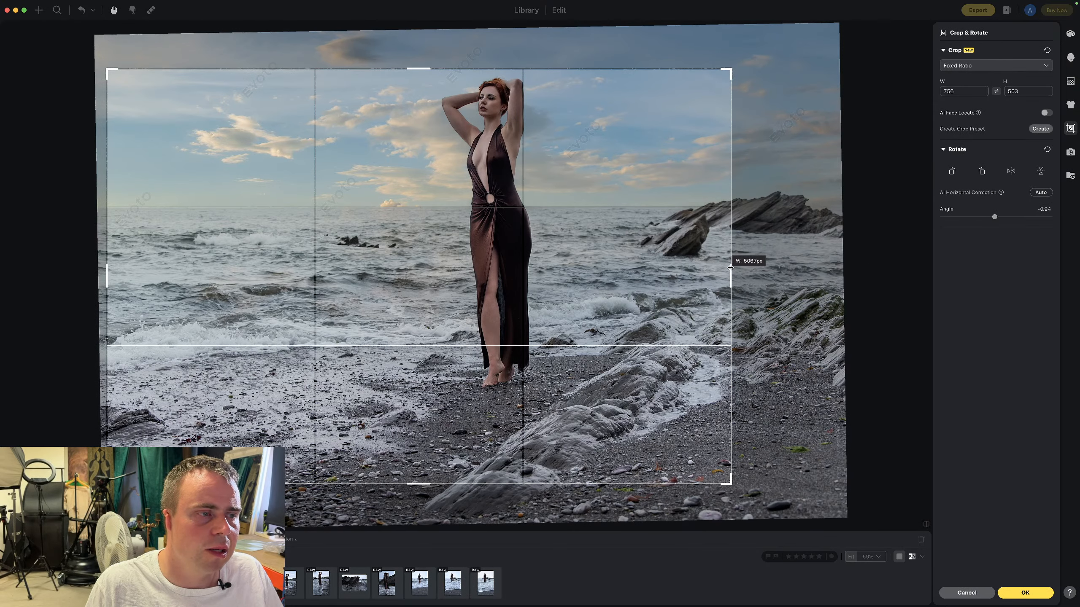
{"action": "left_click_drag", "start_coordinate": [653, 259], "coordinate": [649, 236]}
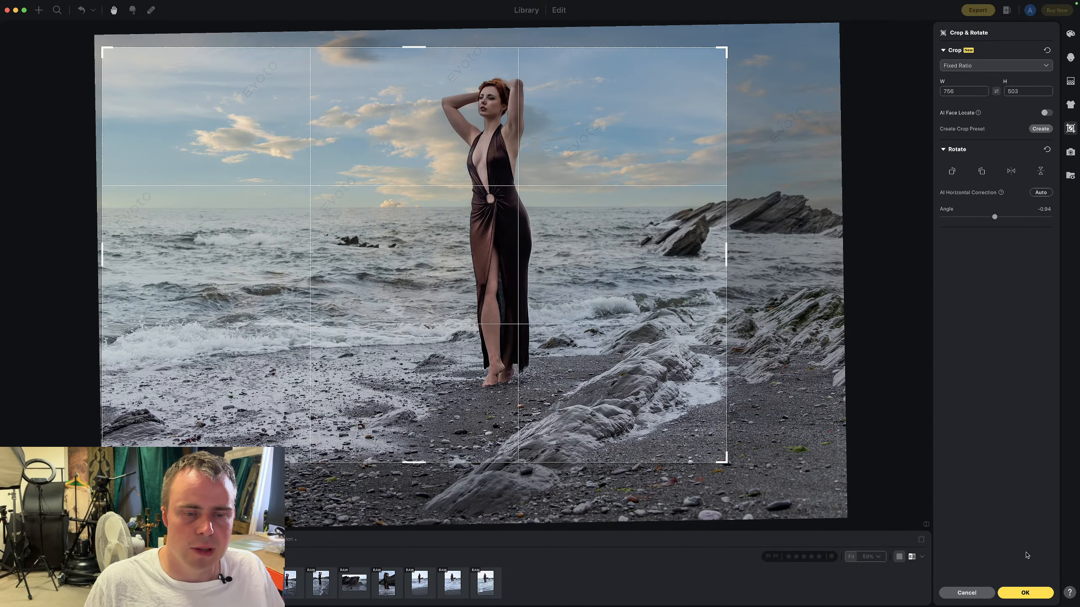
{"action": "left_click", "coordinate": [1025, 593]}
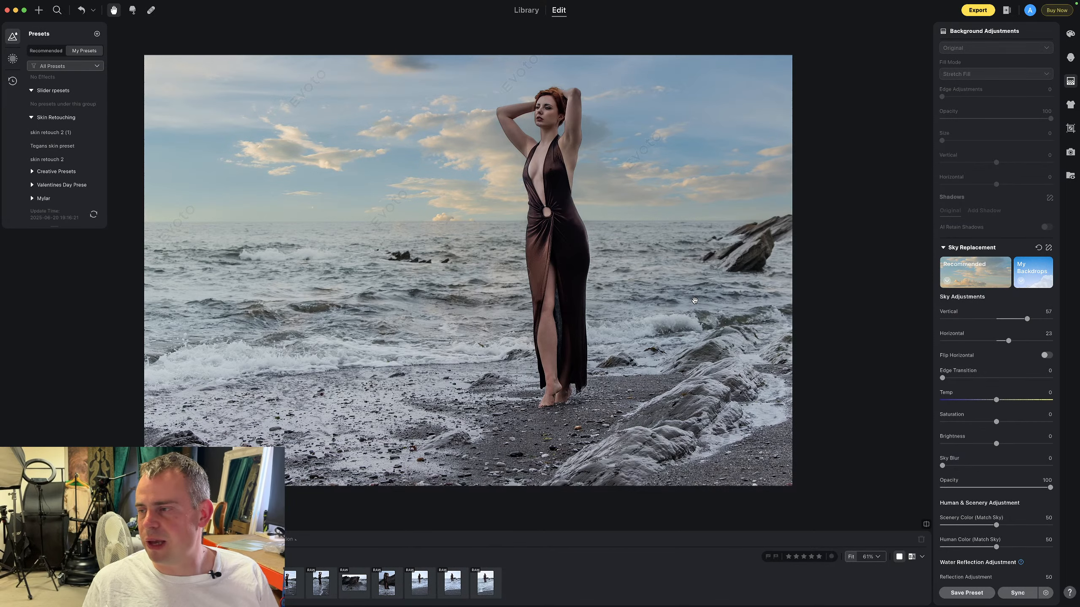
{"action": "key", "text": "c"}
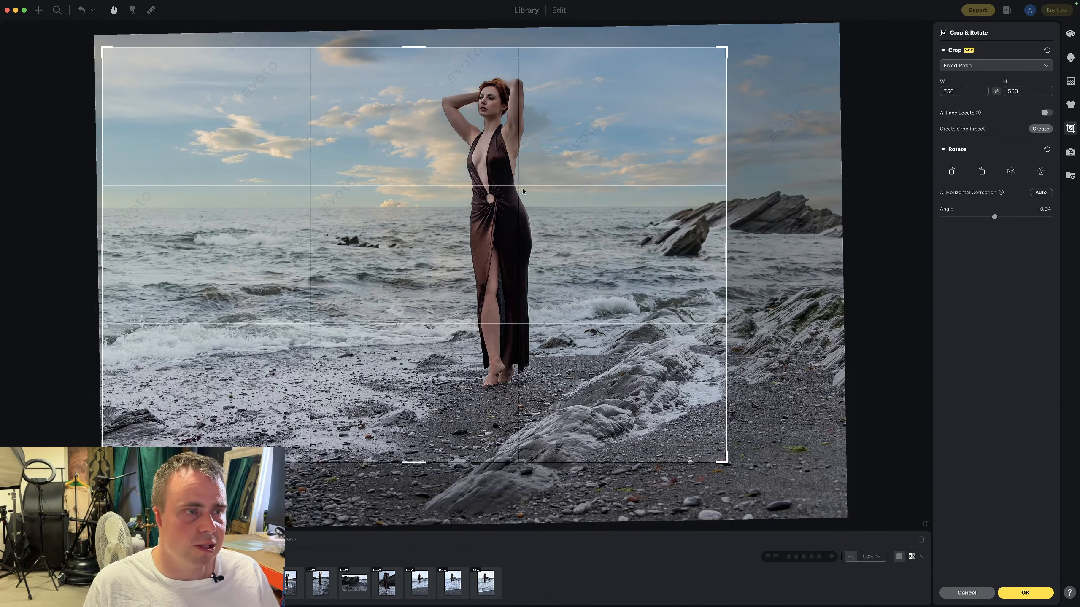
{"action": "left_click_drag", "start_coordinate": [515, 282], "coordinate": [511, 260]}
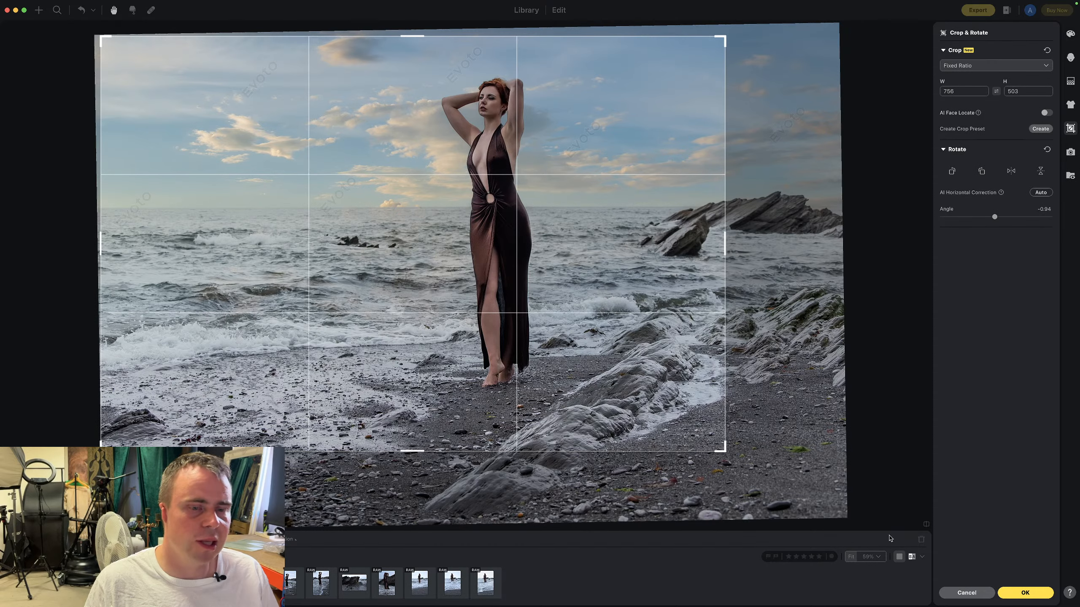
{"action": "left_click", "coordinate": [1020, 593]}
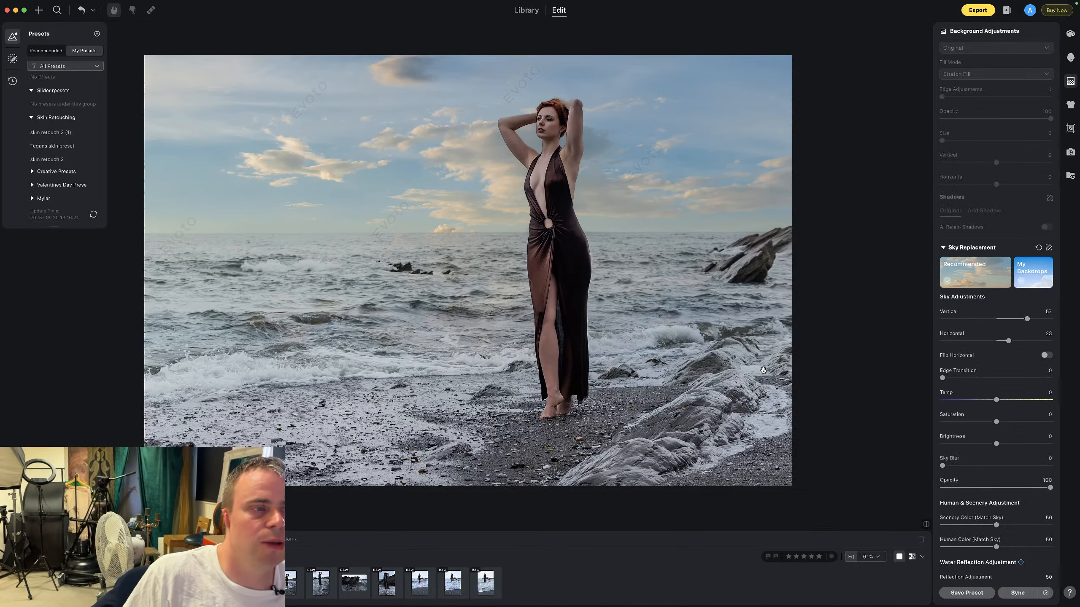
Shift the crop slightly toward the rocks and enlarge it to include more of the rocks and pebble foreground
{"action": "key", "text": "c"}
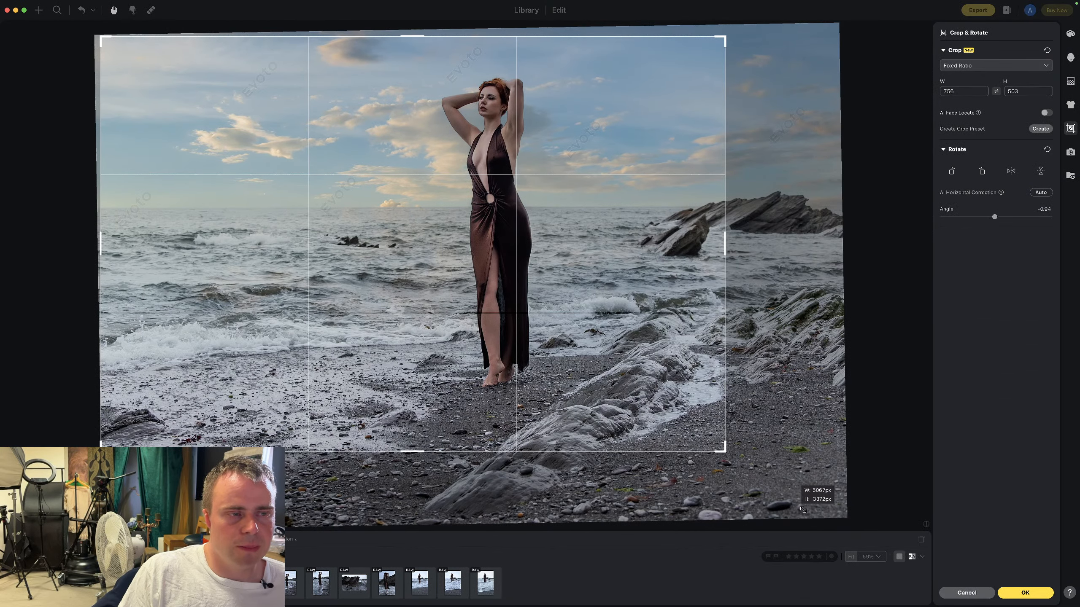
{"action": "left_click_drag", "start_coordinate": [597, 345], "coordinate": [604, 344]}
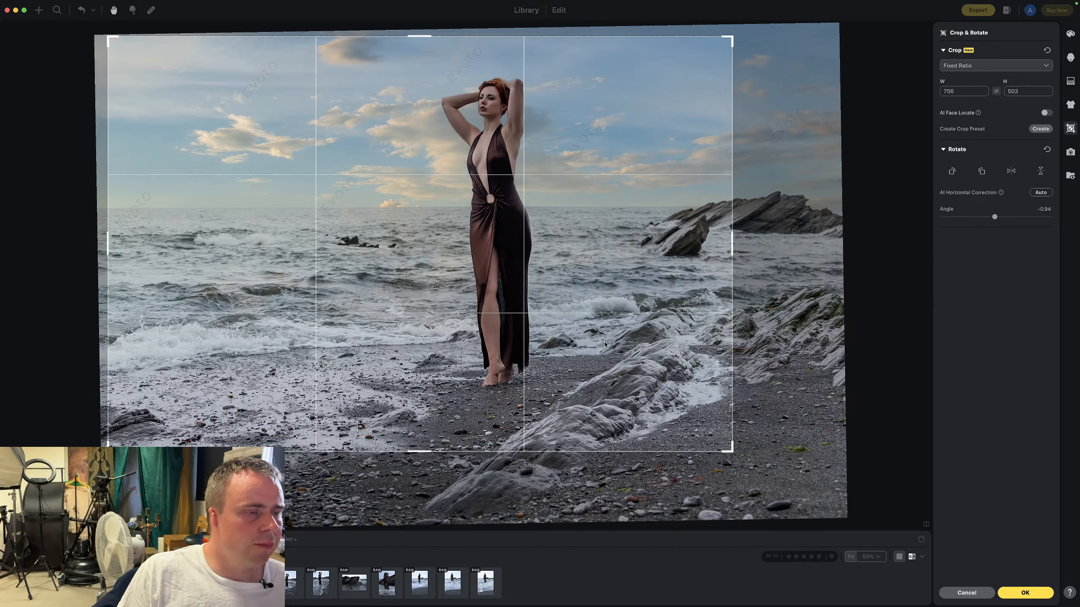
{"action": "left_click_drag", "start_coordinate": [727, 446], "coordinate": [825, 501]}
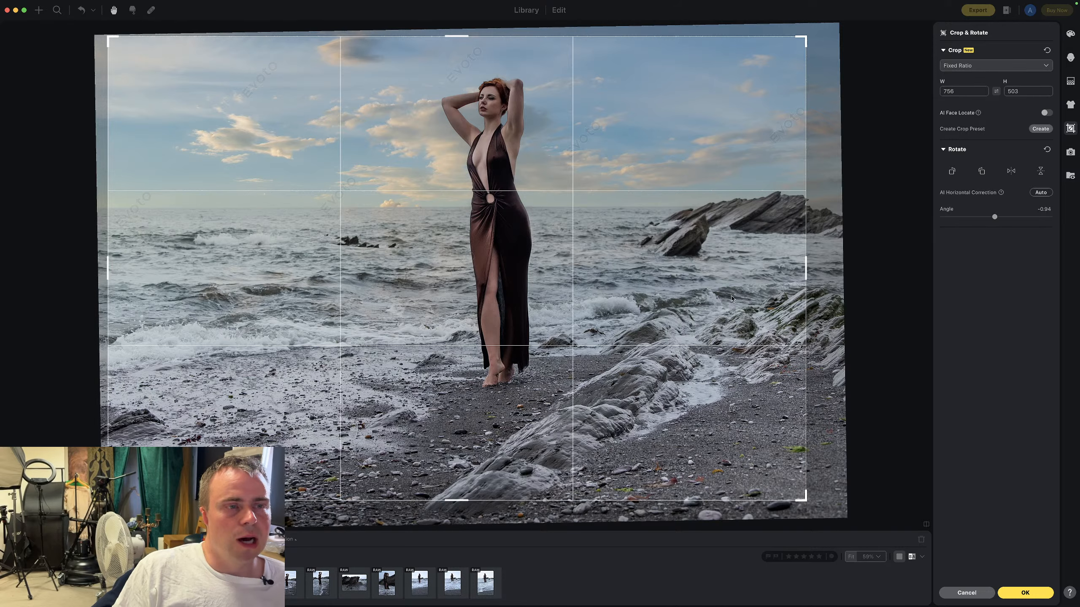
{"action": "left_click", "coordinate": [1025, 593]}
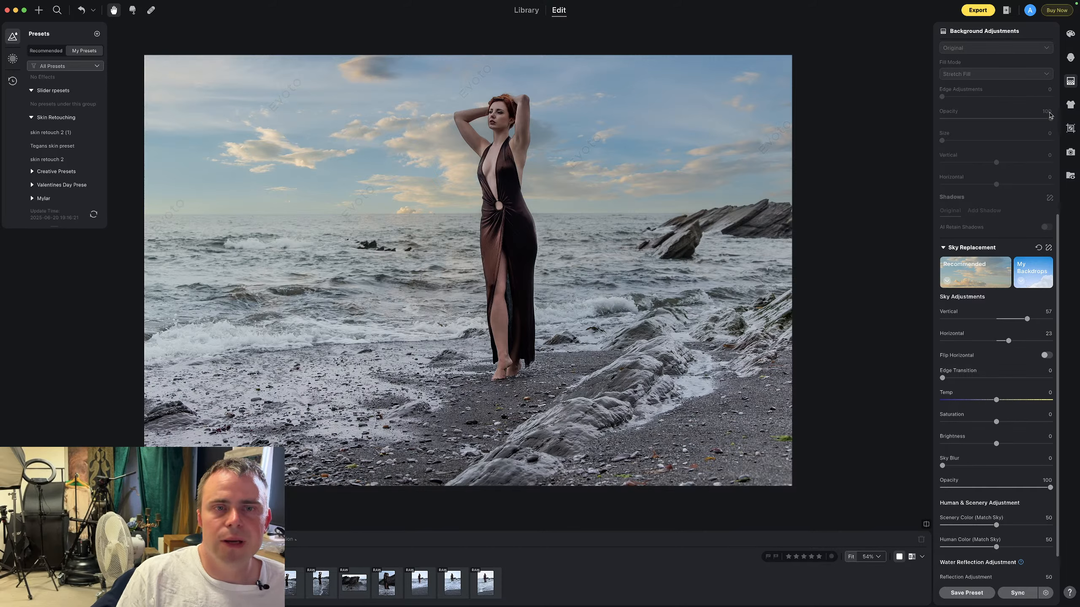
Lower the photo's Exposure to 0.70
{"action": "left_click", "coordinate": [1068, 33]}
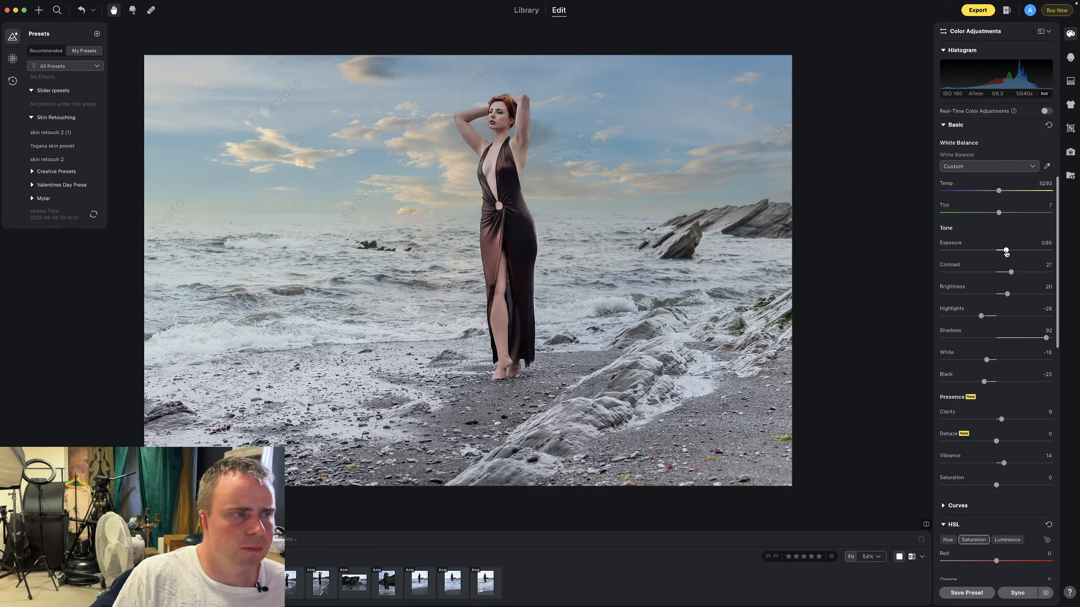
{"action": "left_click_drag", "start_coordinate": [1006, 253], "coordinate": [1004, 254]}
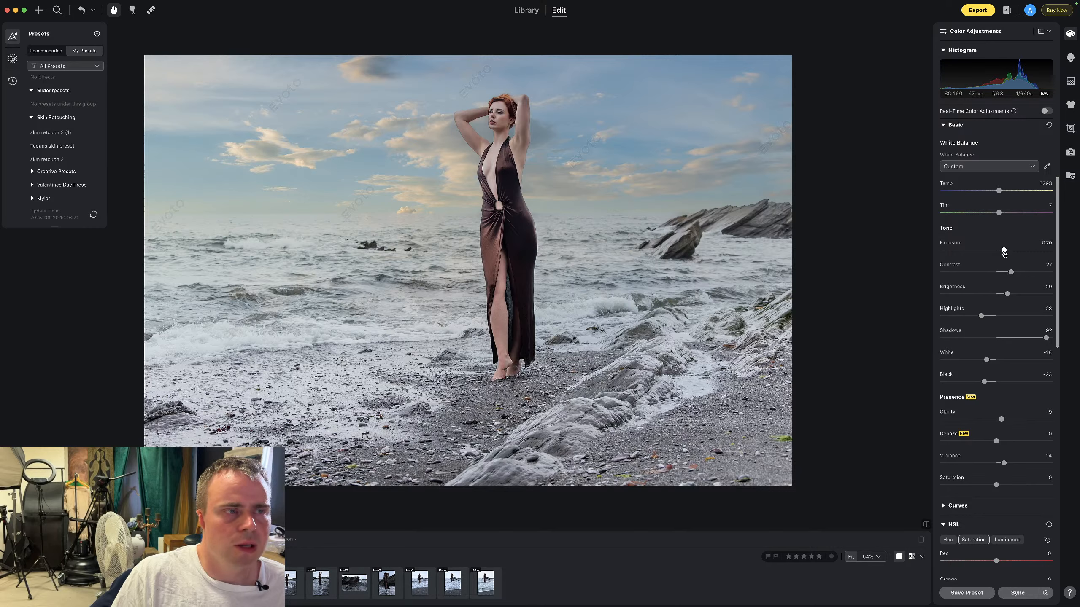
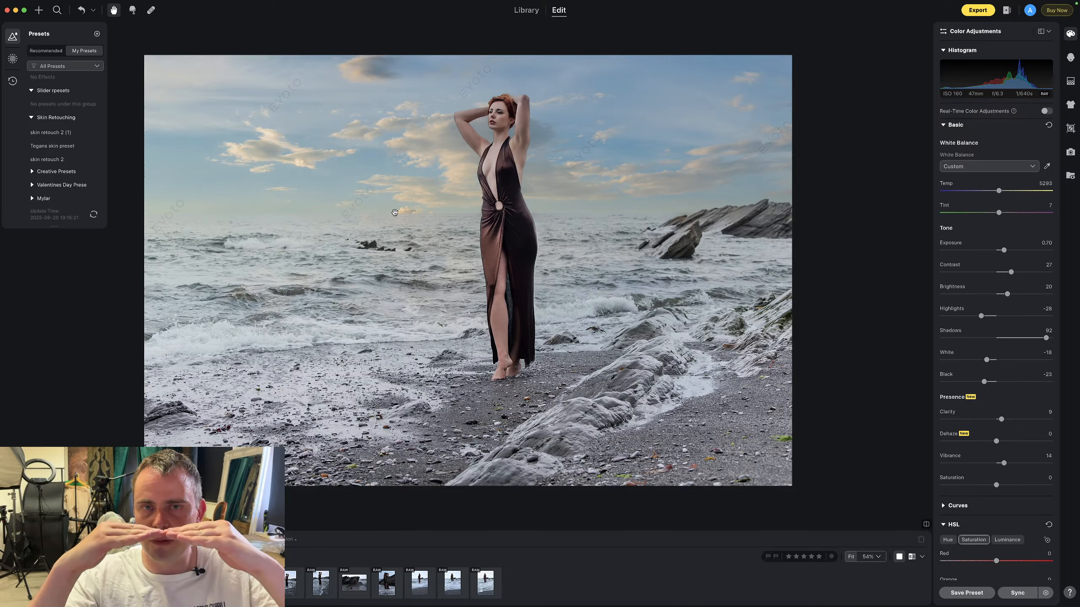
Try tilting the photo to an angle of -6.05 in the crop
{"action": "key", "text": "c"}
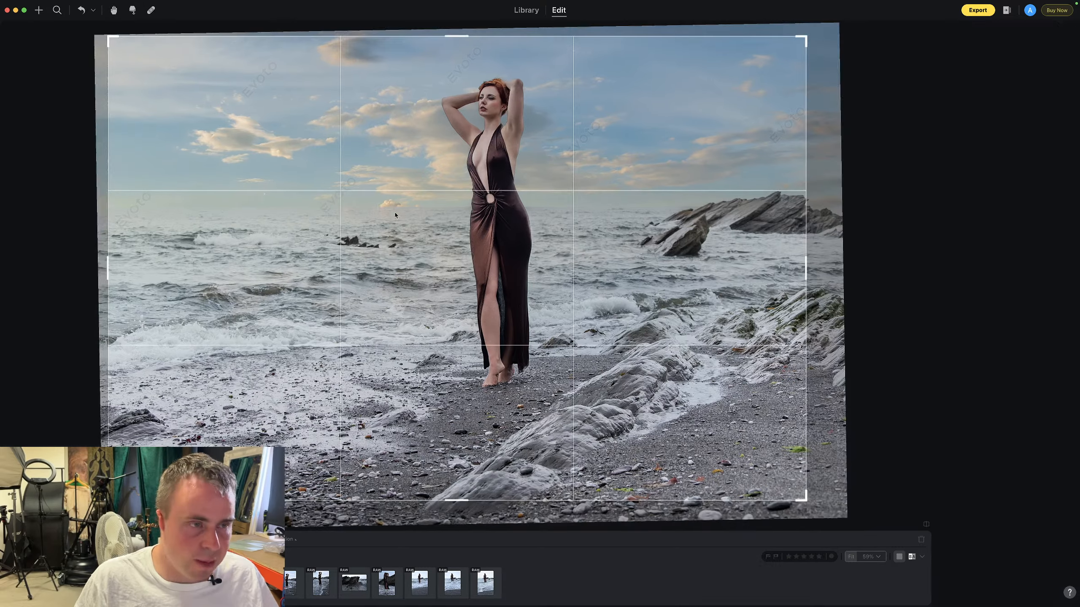
{"action": "left_click_drag", "start_coordinate": [844, 196], "coordinate": [838, 161]}
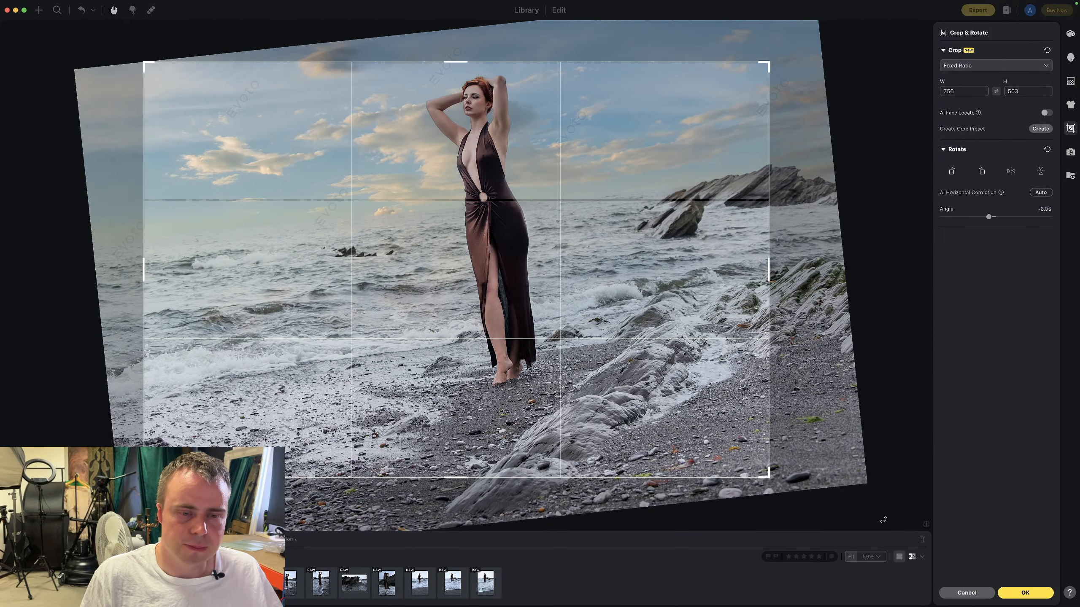
{"action": "left_click", "coordinate": [1020, 593]}
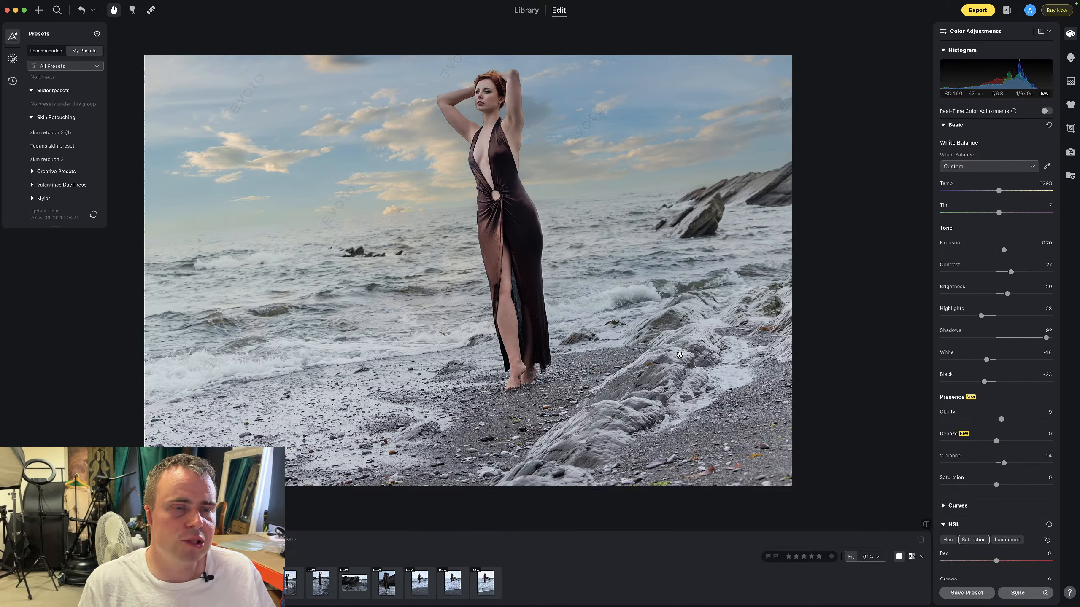
Level the photo at an angle of -0.81 and enlarge the crop from two opposite corners to frame the model with sky, rocks and beach
{"action": "key", "text": "c"}
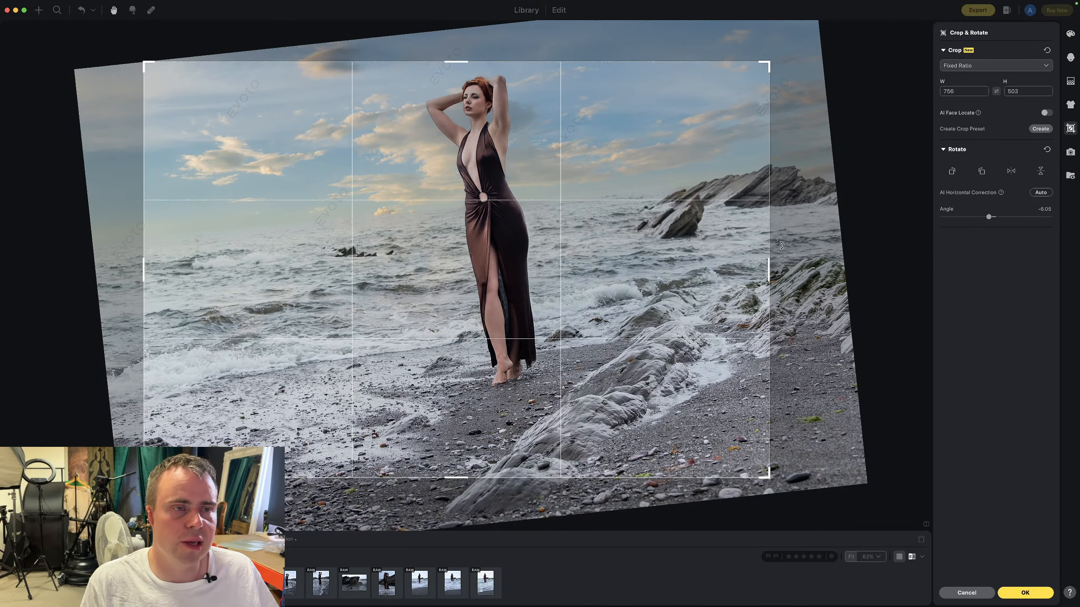
{"action": "left_click_drag", "start_coordinate": [783, 250], "coordinate": [789, 273]}
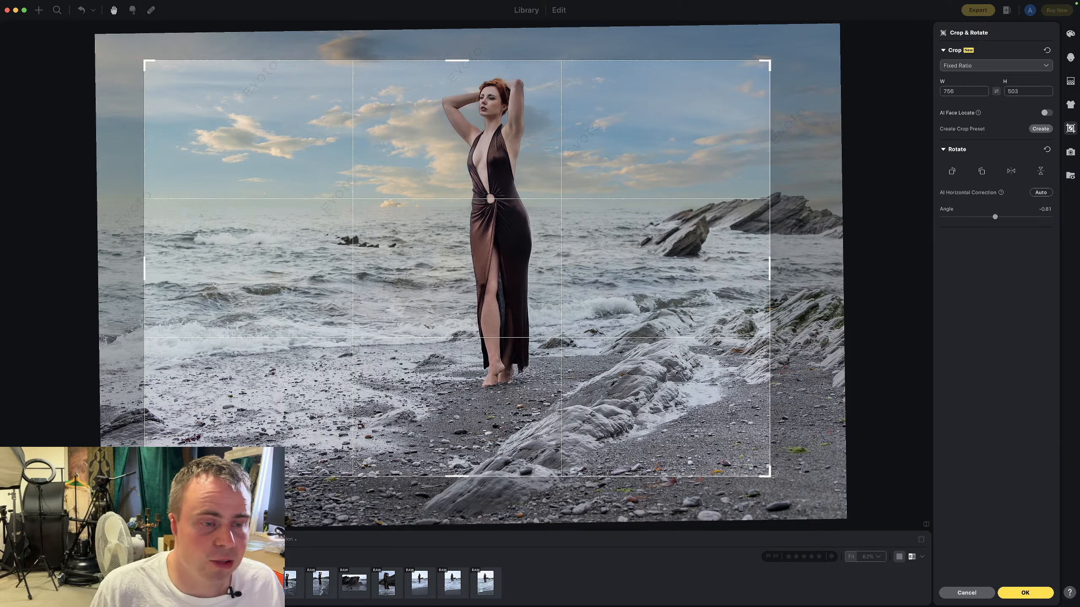
{"action": "left_click_drag", "start_coordinate": [770, 475], "coordinate": [820, 505]}
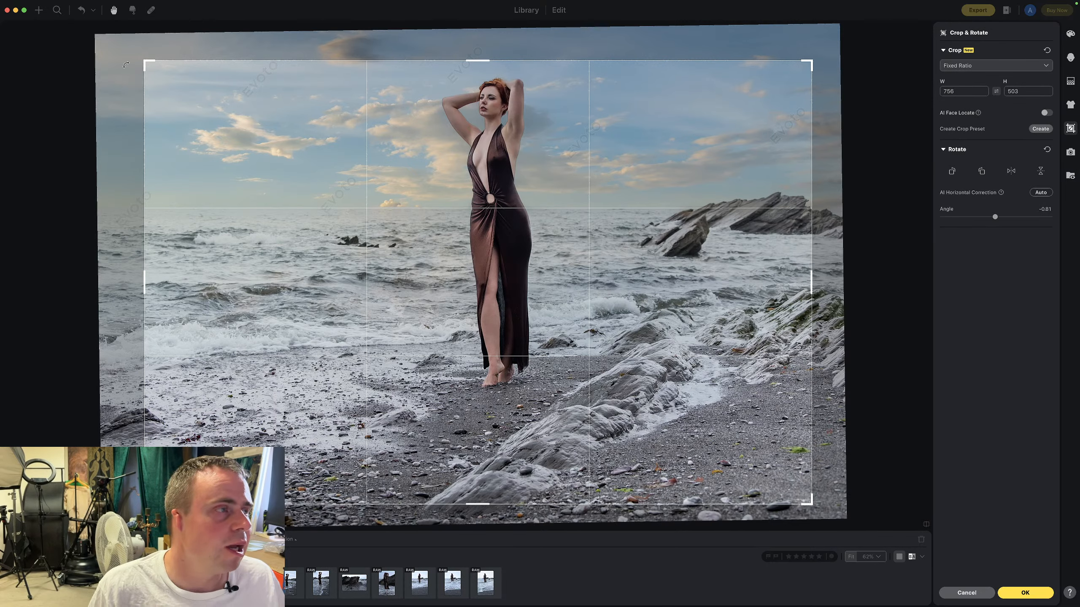
{"action": "left_click_drag", "start_coordinate": [148, 67], "coordinate": [123, 50]}
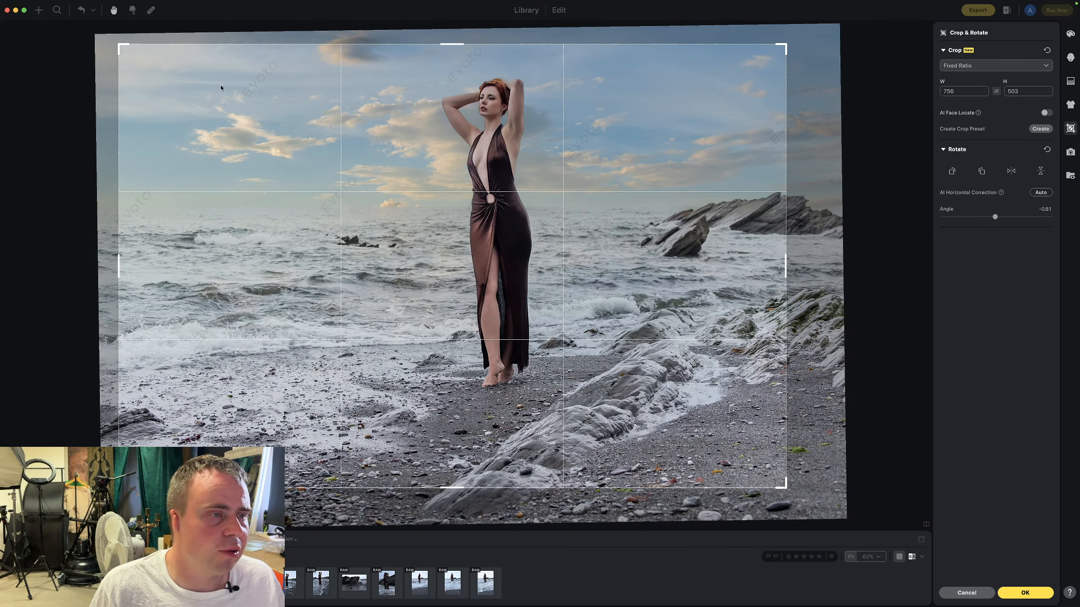
{"action": "left_click", "coordinate": [1025, 593]}
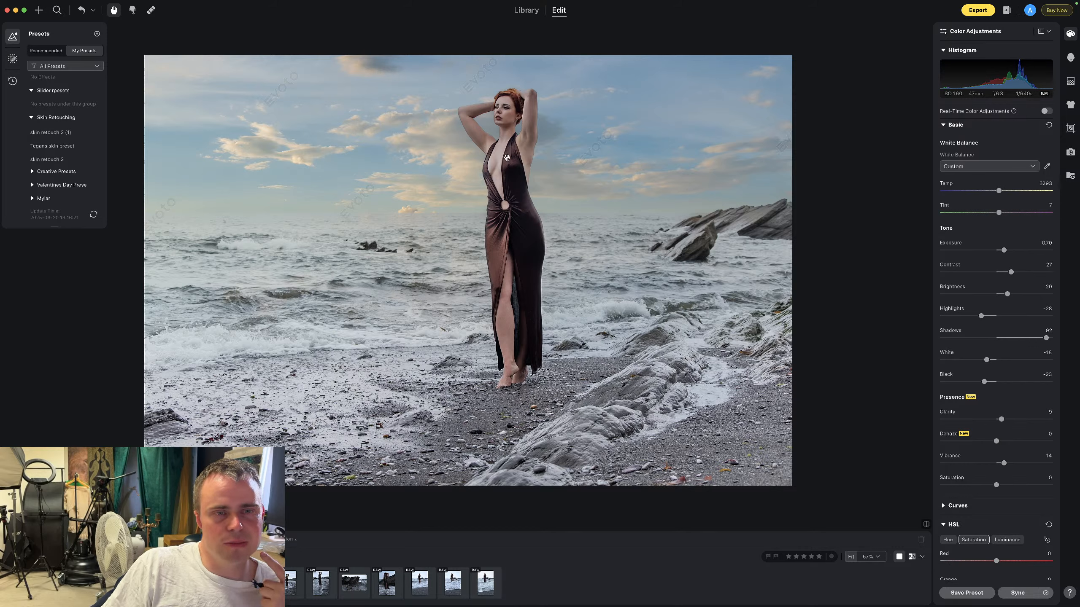
Reduce the replacement sky's Opacity to 76
{"action": "left_click", "coordinate": [1071, 81]}
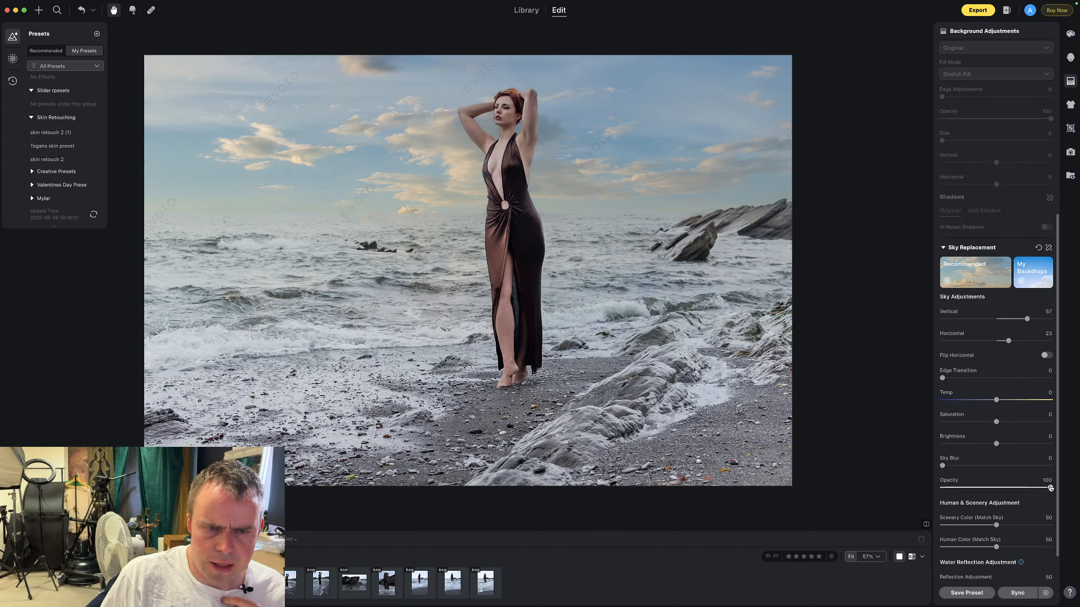
{"action": "left_click_drag", "start_coordinate": [1050, 488], "coordinate": [1046, 489]}
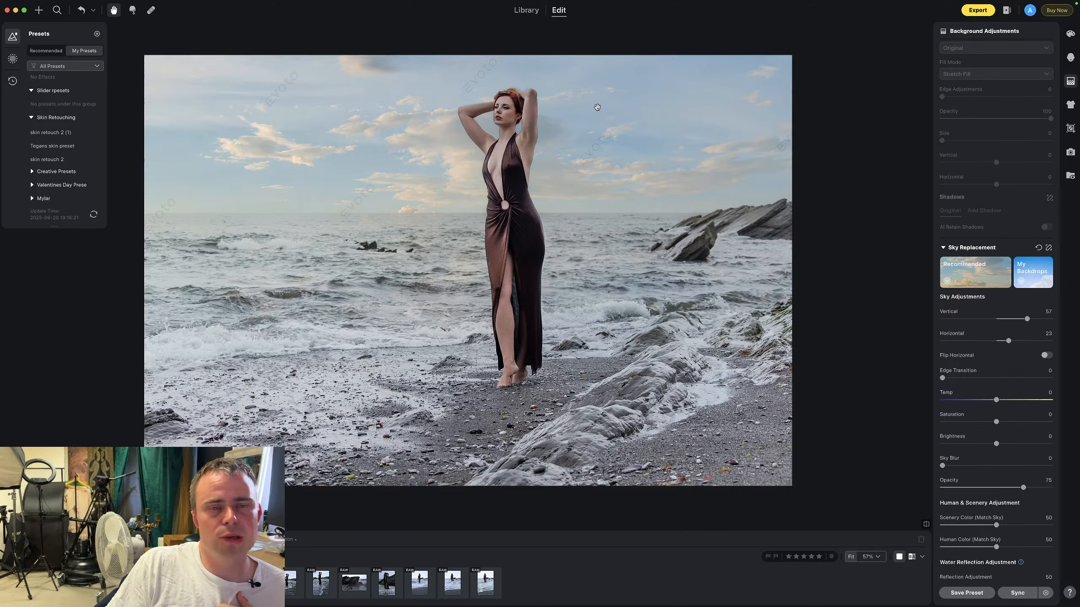
Brighten the photo by setting Exposure to 1.05, after trying 1.40
{"action": "left_click", "coordinate": [1069, 37]}
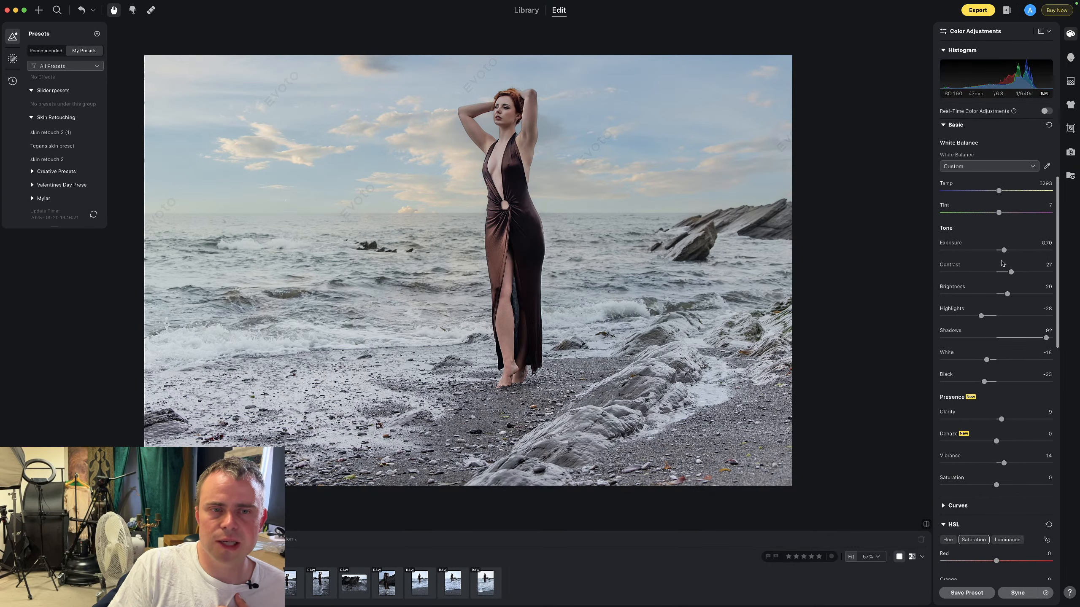
{"action": "left_click_drag", "start_coordinate": [1003, 250], "coordinate": [1011, 250]}
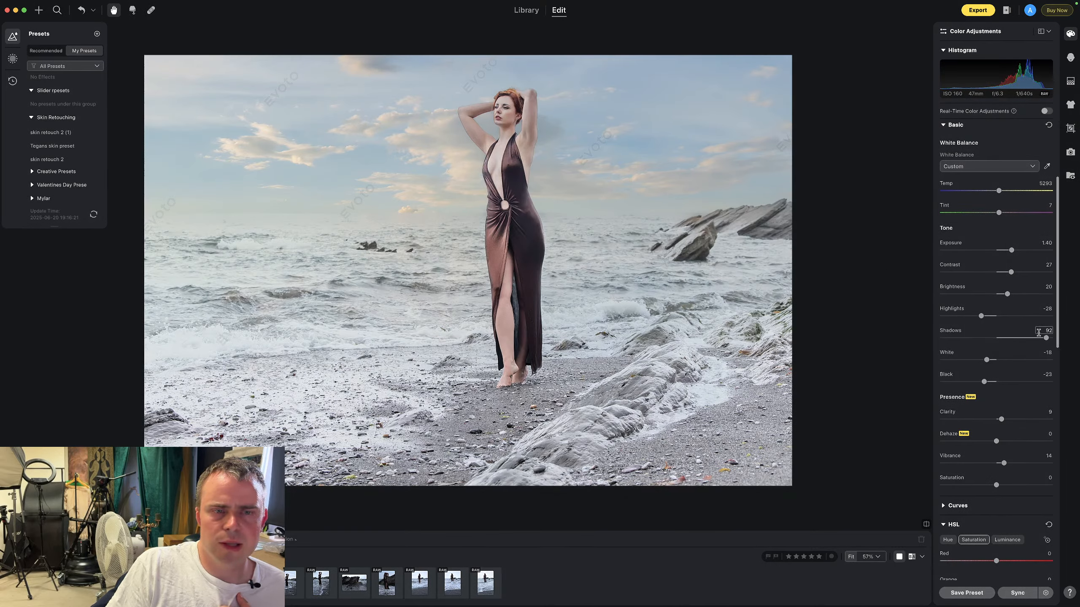
{"action": "left_click_drag", "start_coordinate": [1011, 250], "coordinate": [1007, 254]}
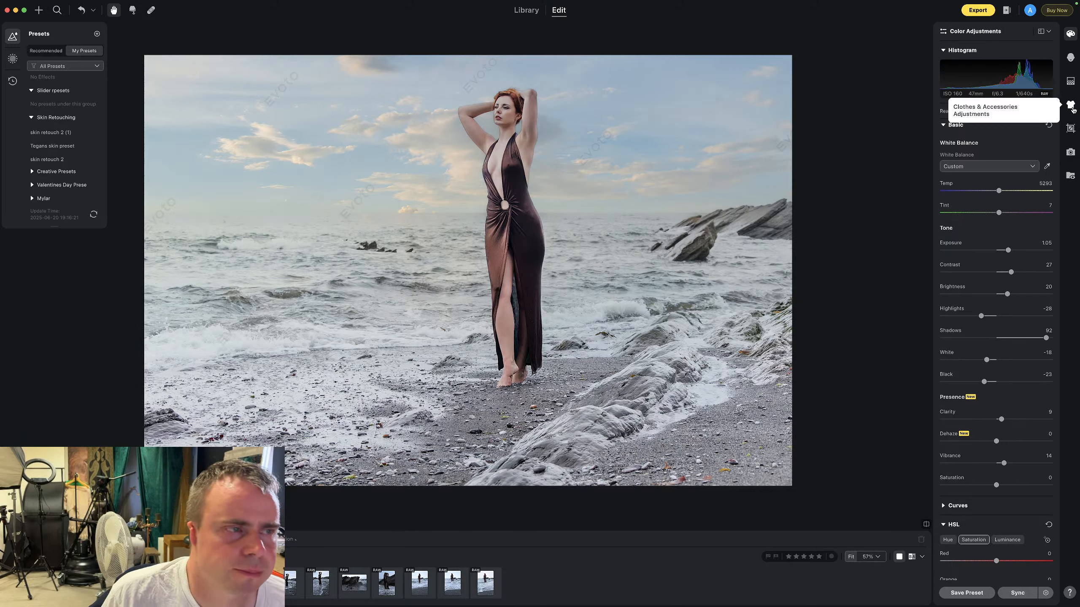
Raise the replacement sky's Saturation to 34
{"action": "left_click", "coordinate": [1071, 81]}
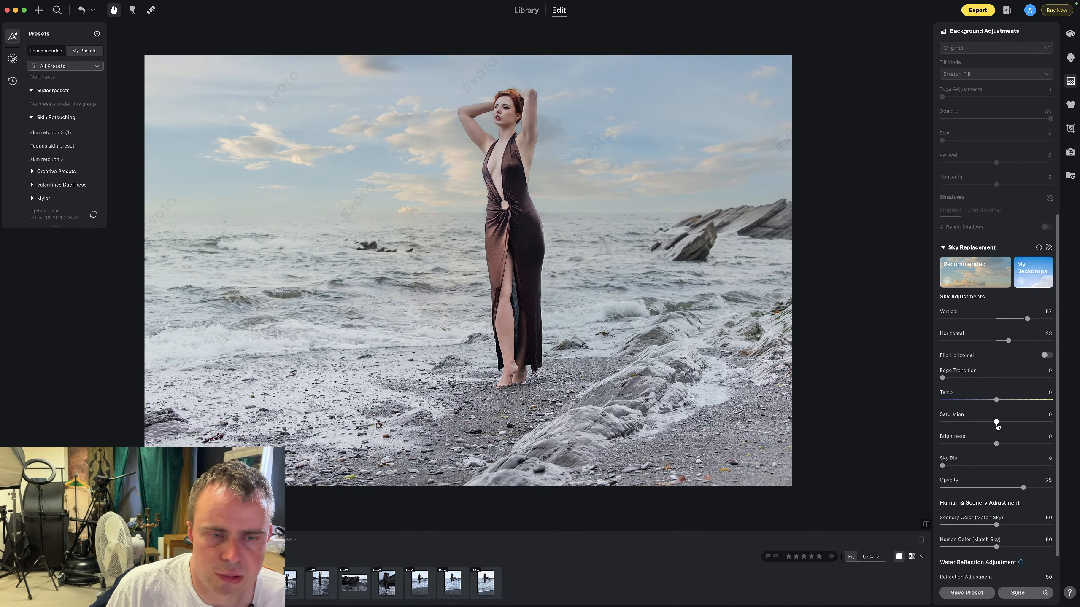
{"action": "left_click_drag", "start_coordinate": [996, 421], "coordinate": [1001, 423]}
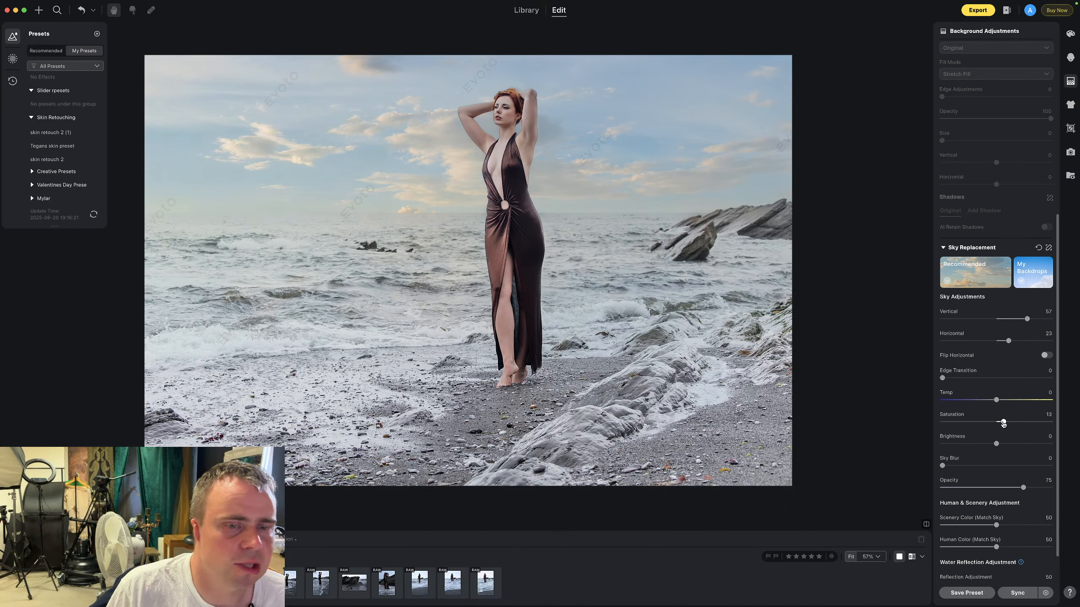
{"action": "left_click_drag", "start_coordinate": [1004, 423], "coordinate": [1015, 422]}
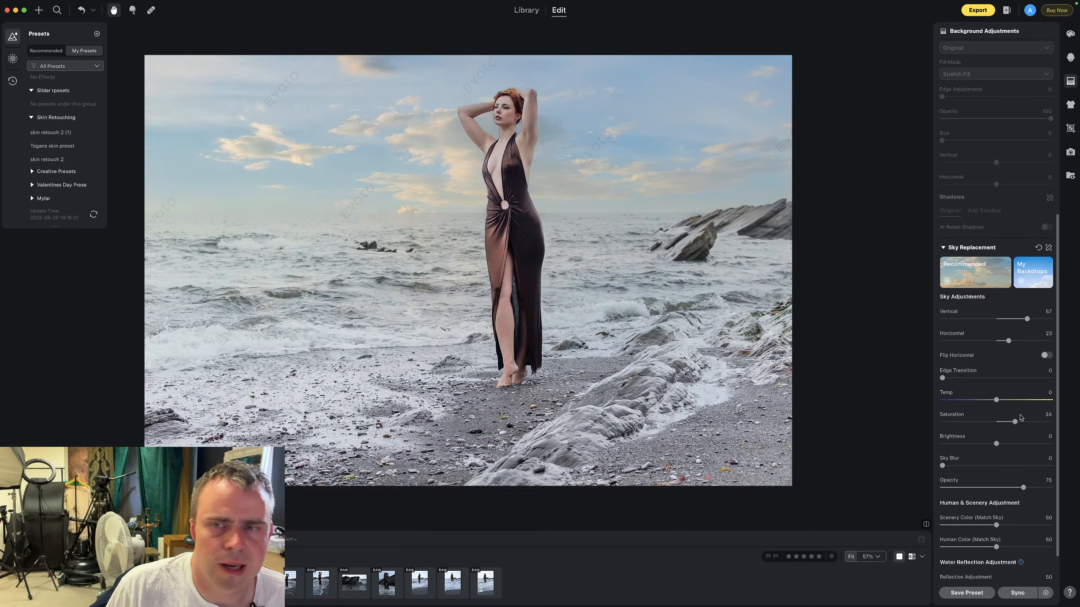
Raise the replacement sky's Saturation to 62
{"action": "left_click_drag", "start_coordinate": [1015, 421], "coordinate": [1029, 422]}
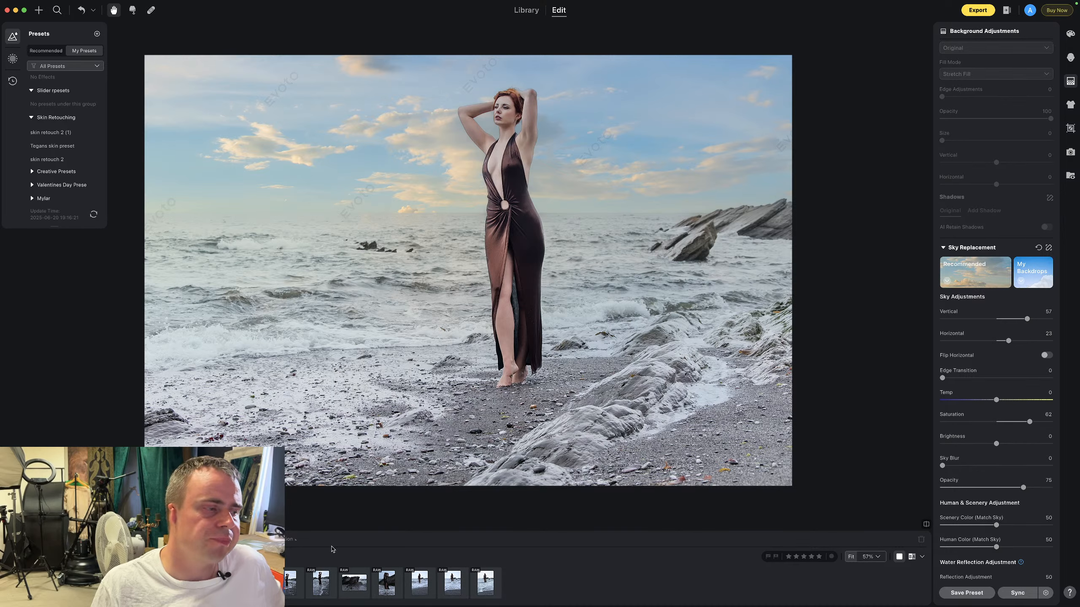
Warm the white balance of the sunset photo with the model on the large rock by setting Temp to 5972
{"action": "key", "text": "Right"}
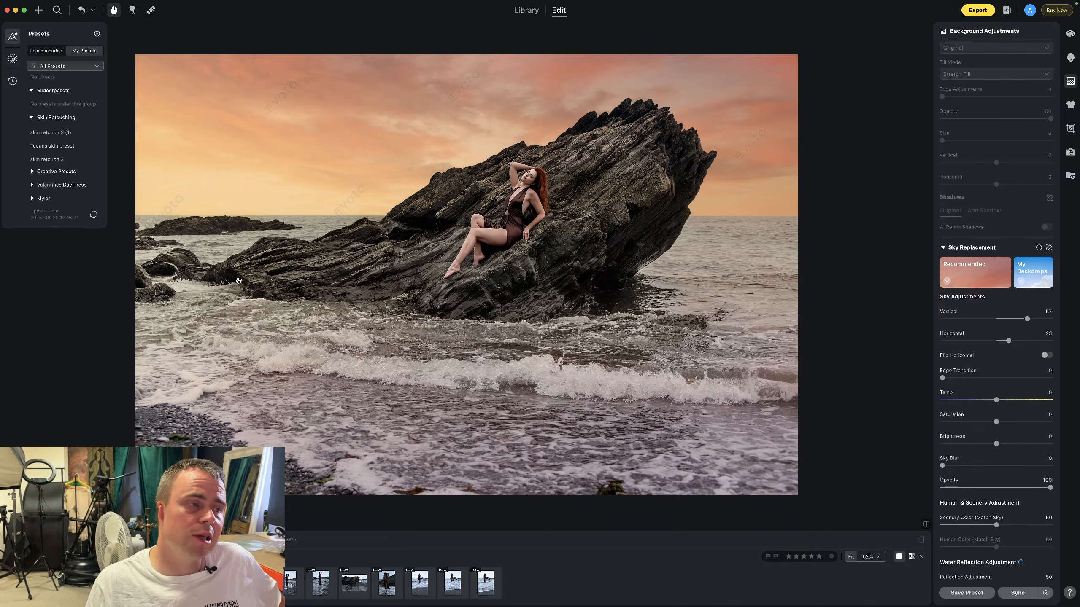
{"action": "scroll", "coordinate": [238, 278], "scroll_direction": "up", "scroll_amount": 2}
{"action": "scroll", "coordinate": [261, 263], "scroll_direction": "up", "scroll_amount": 3}
{"action": "scroll", "coordinate": [328, 325], "scroll_direction": "down", "scroll_amount": 4}
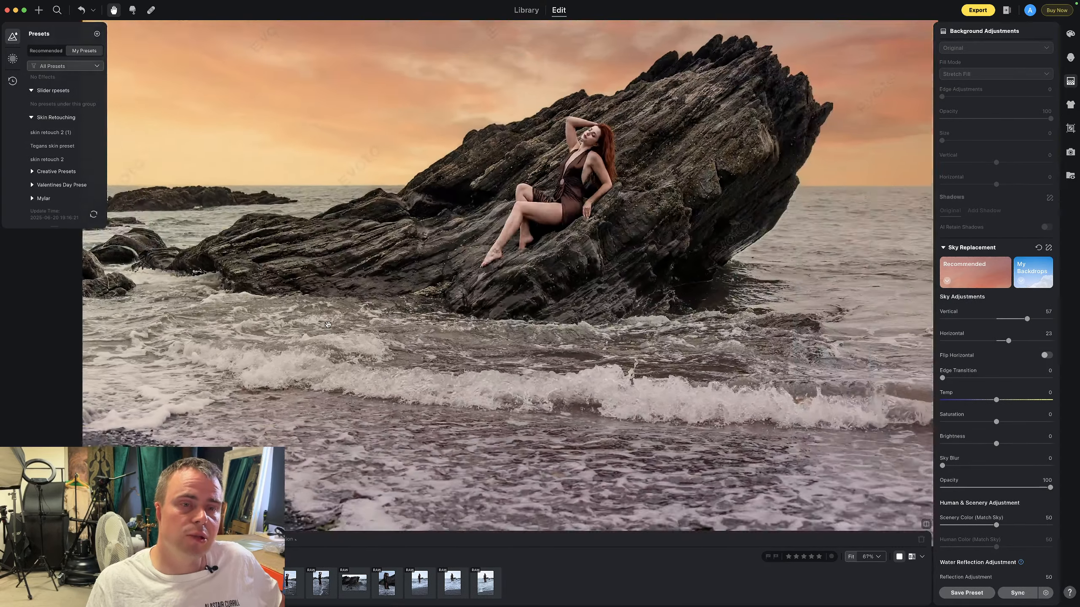
{"action": "scroll", "coordinate": [328, 325], "scroll_direction": "down", "scroll_amount": 3}
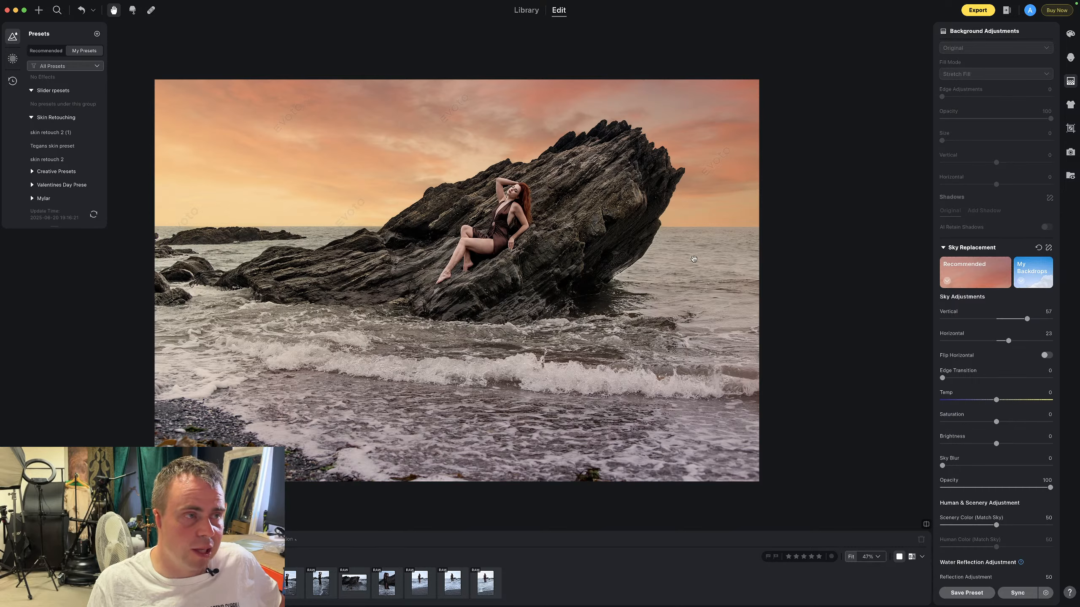
{"action": "left_click", "coordinate": [1069, 35]}
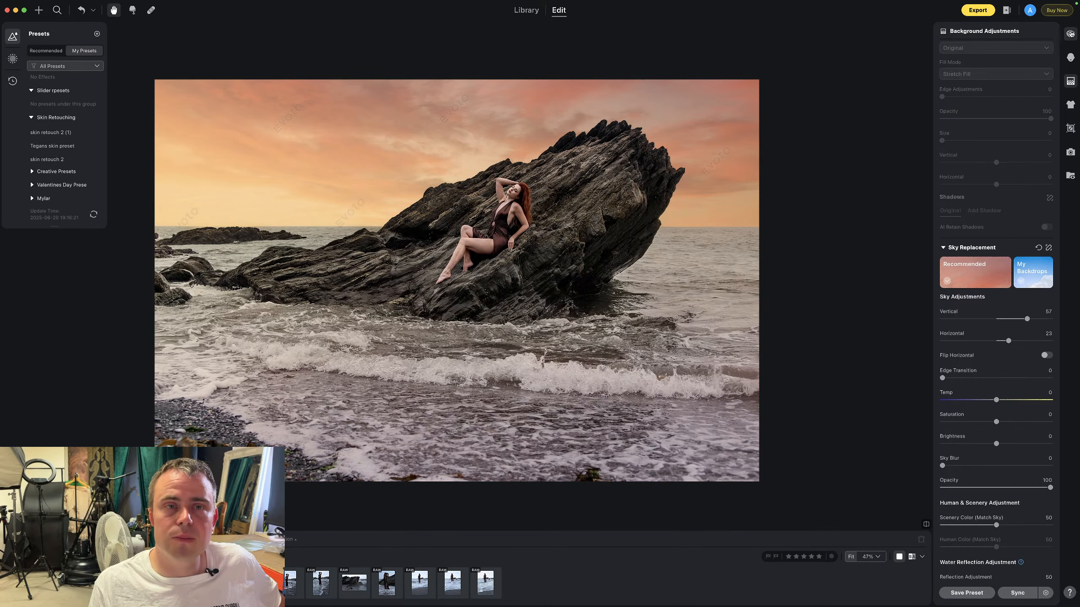
{"action": "left_click", "coordinate": [1003, 190]}
{"action": "left_click_drag", "start_coordinate": [1004, 192], "coordinate": [1007, 192]}
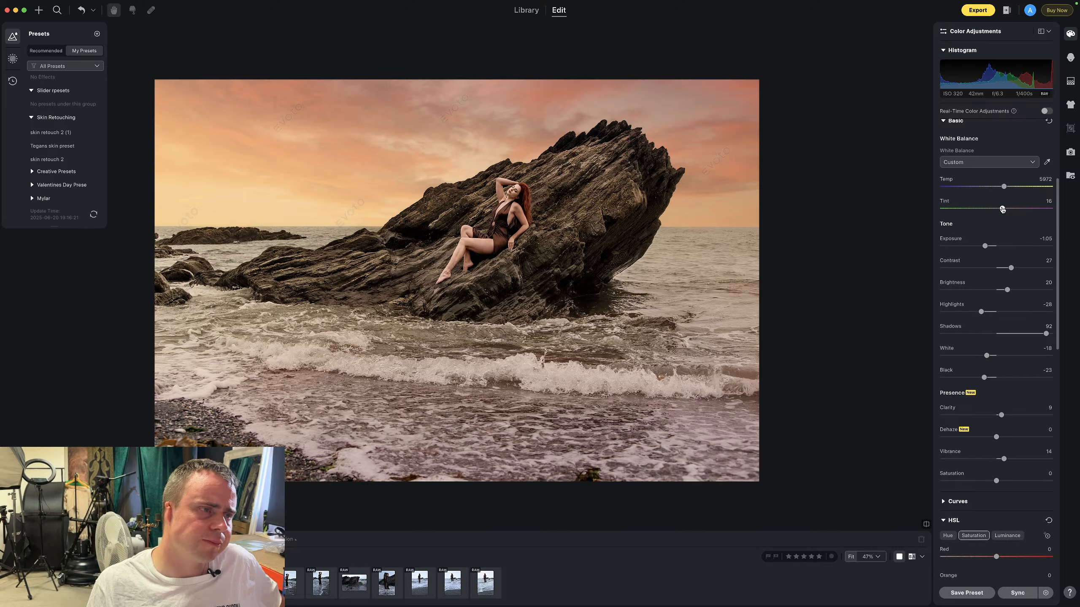
Set the sunset rock photo's Tint to 9, after trying 33, 26 and 16
{"action": "left_click_drag", "start_coordinate": [1003, 209], "coordinate": [1012, 209]}
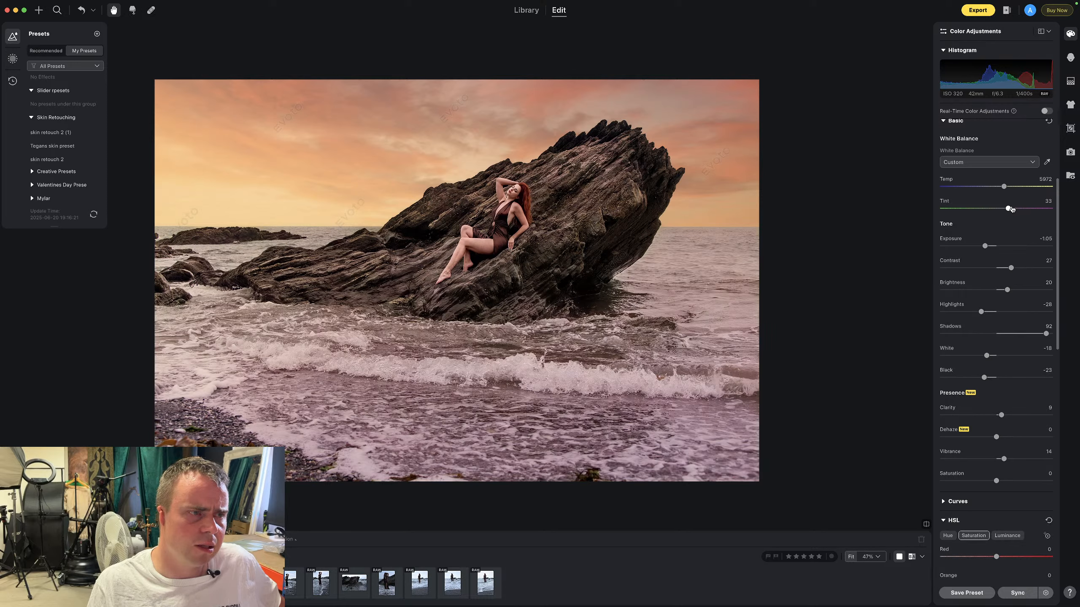
{"action": "left_click_drag", "start_coordinate": [1009, 209], "coordinate": [1006, 209]}
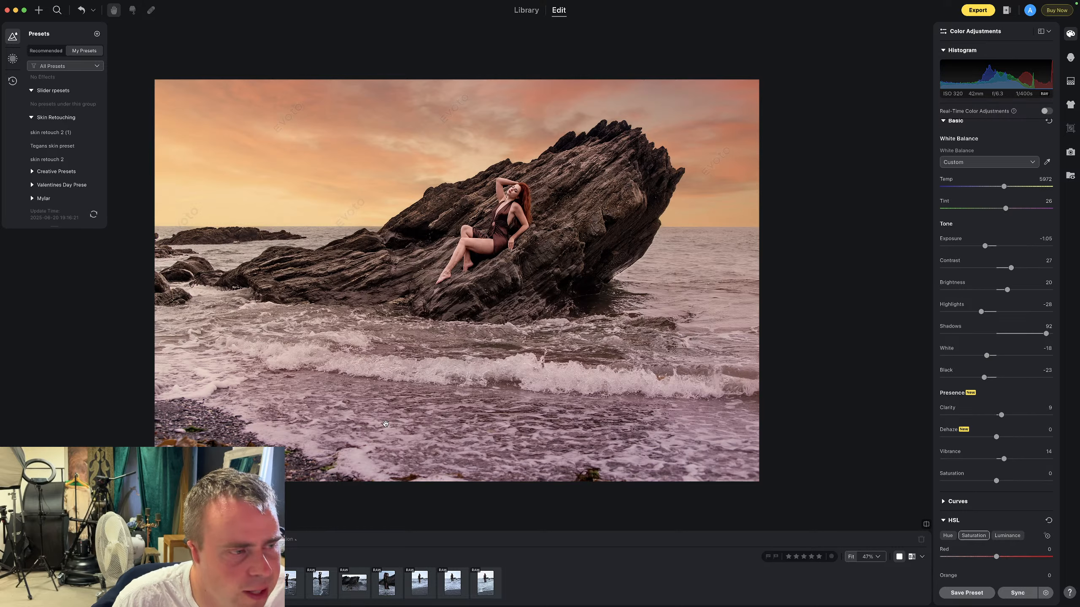
{"action": "left_click_drag", "start_coordinate": [1006, 209], "coordinate": [1002, 211]}
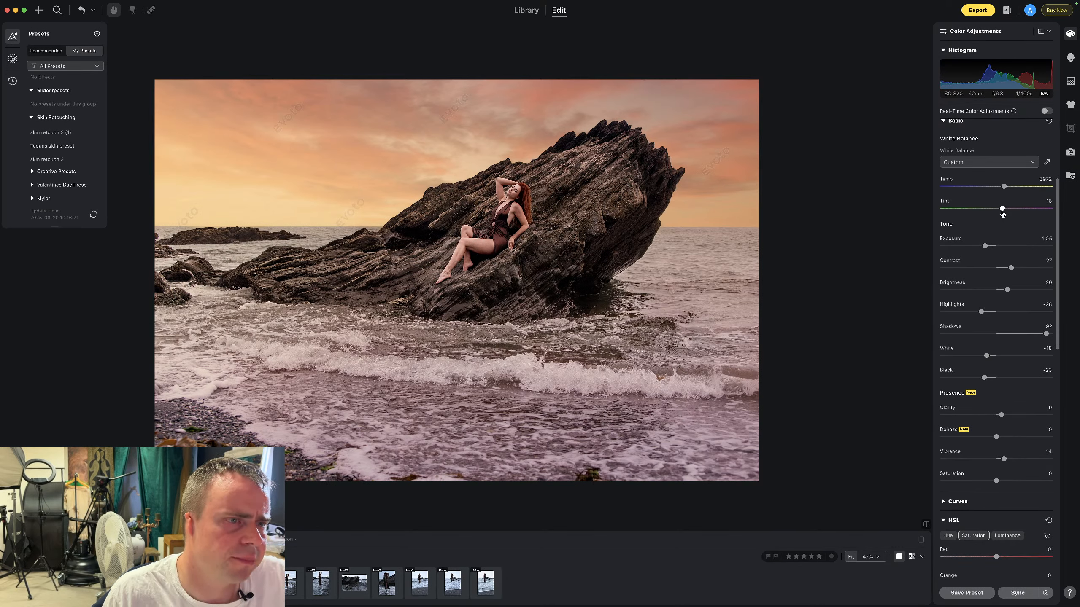
{"action": "left_click_drag", "start_coordinate": [1002, 214], "coordinate": [999, 210]}
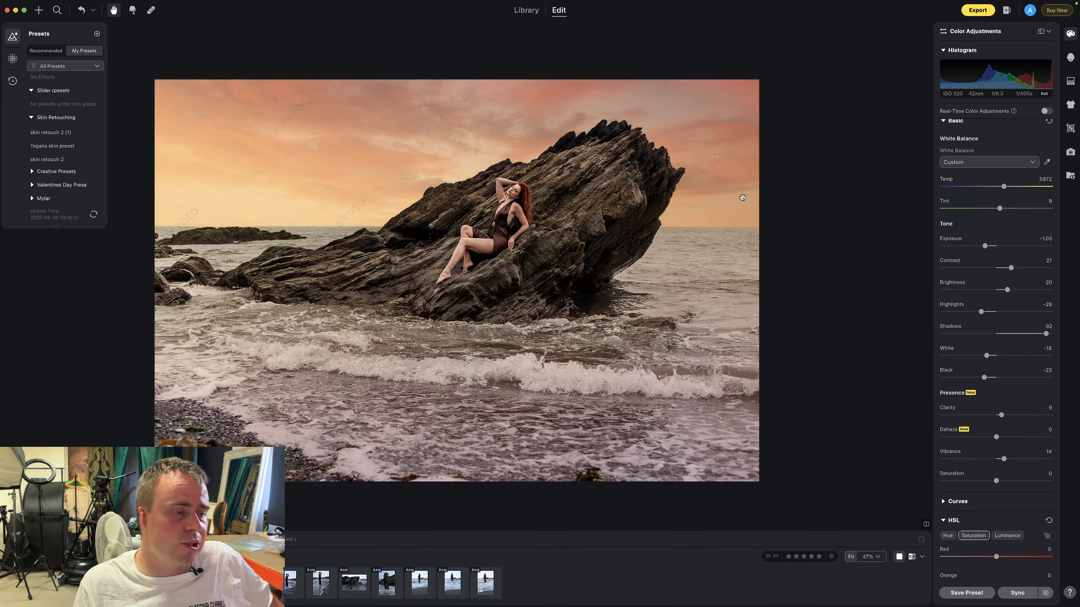
Review the edited and unedited coastal photos, ending on the unedited portrait of the standing model with one arm raised before the rocks
{"action": "key", "text": "Right"}
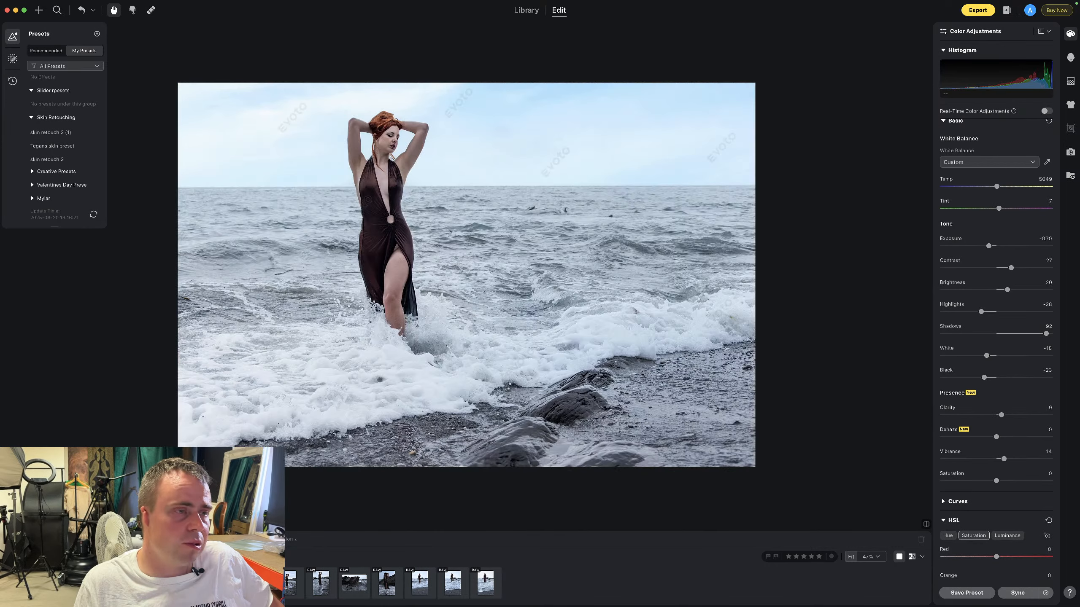
{"action": "key", "text": "Right"}
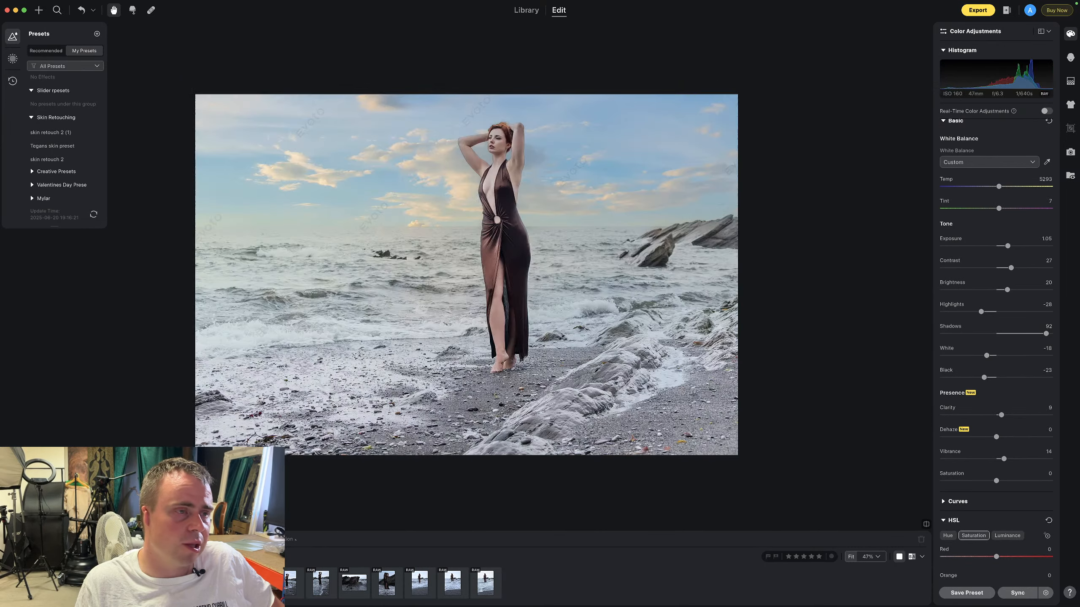
{"action": "key", "text": "Right"}
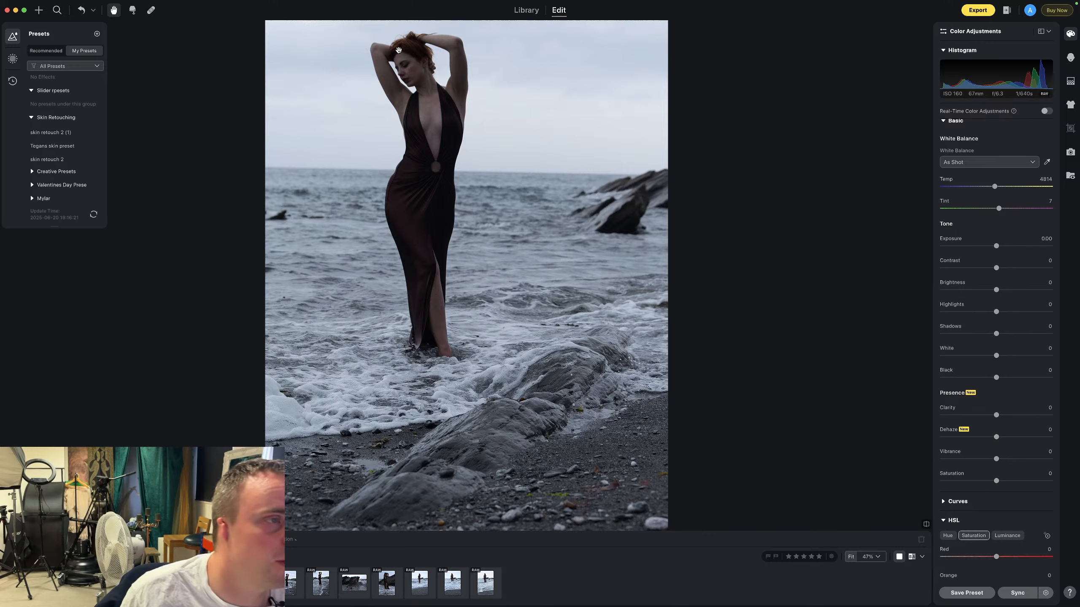
{"action": "scroll", "coordinate": [411, 46], "scroll_direction": "up", "scroll_amount": 5}
{"action": "scroll", "coordinate": [417, 118], "scroll_direction": "down", "scroll_amount": 5}
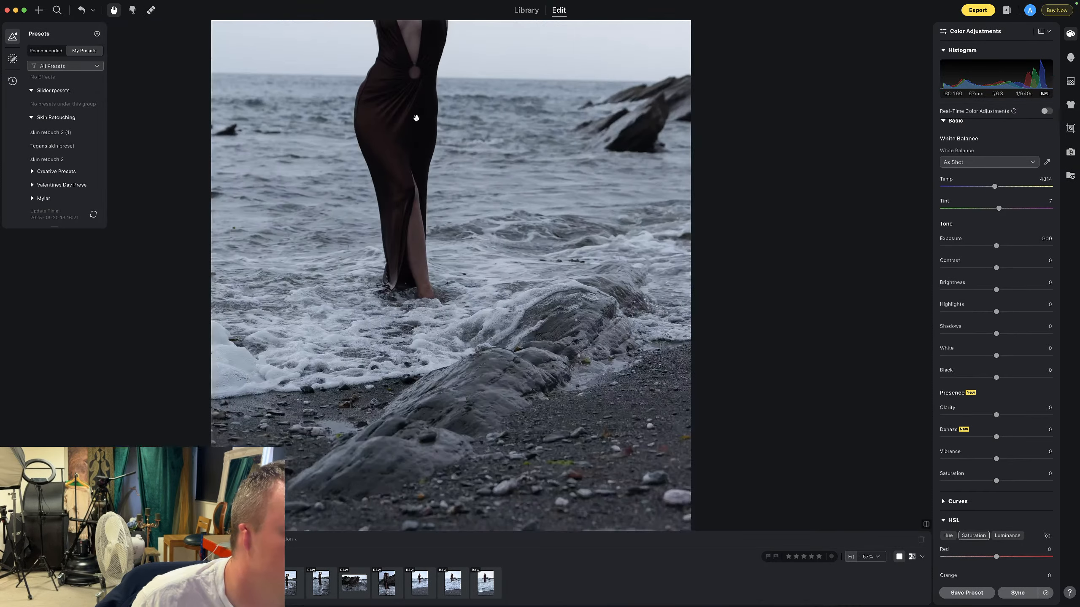
{"action": "scroll", "coordinate": [413, 143], "scroll_direction": "up", "scroll_amount": 5}
{"action": "scroll", "coordinate": [412, 144], "scroll_direction": "down", "scroll_amount": 6}
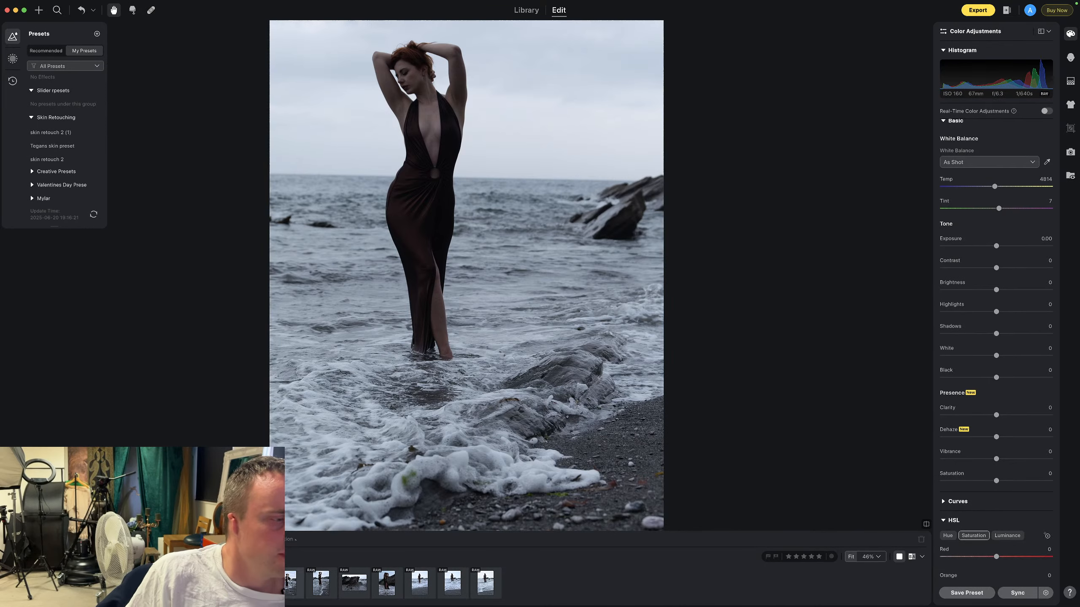
{"action": "key", "text": "Left"}
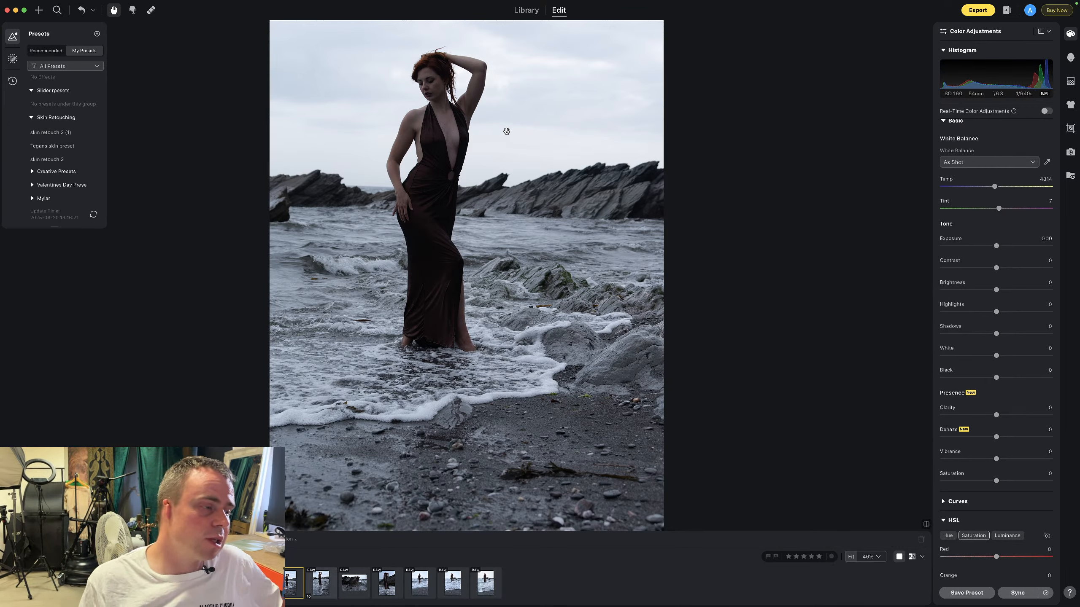
{"action": "left_click", "coordinate": [255, 583]}
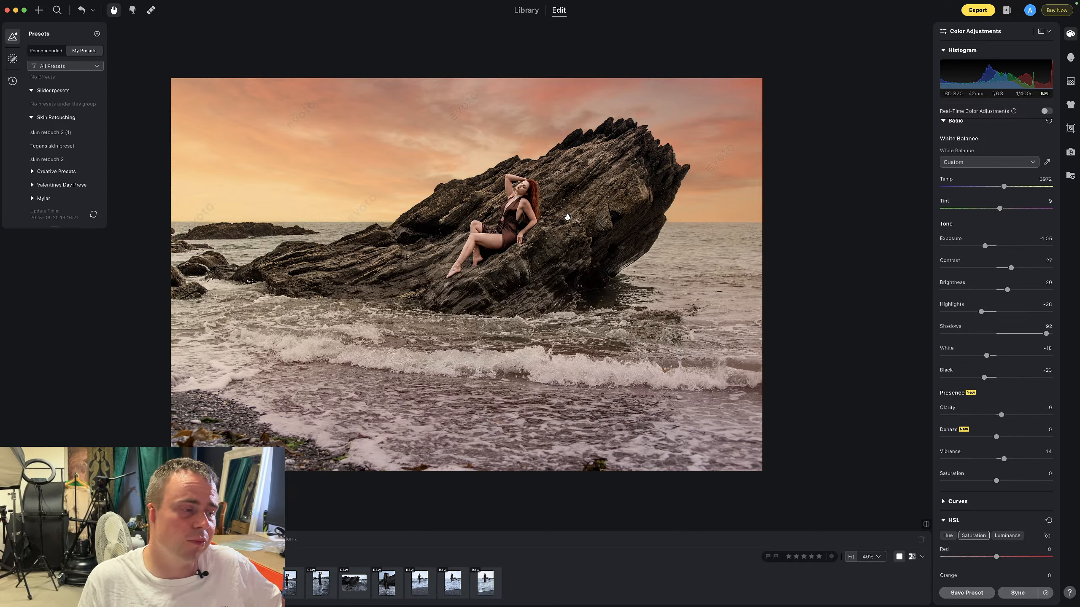
{"action": "left_click", "coordinate": [324, 580]}
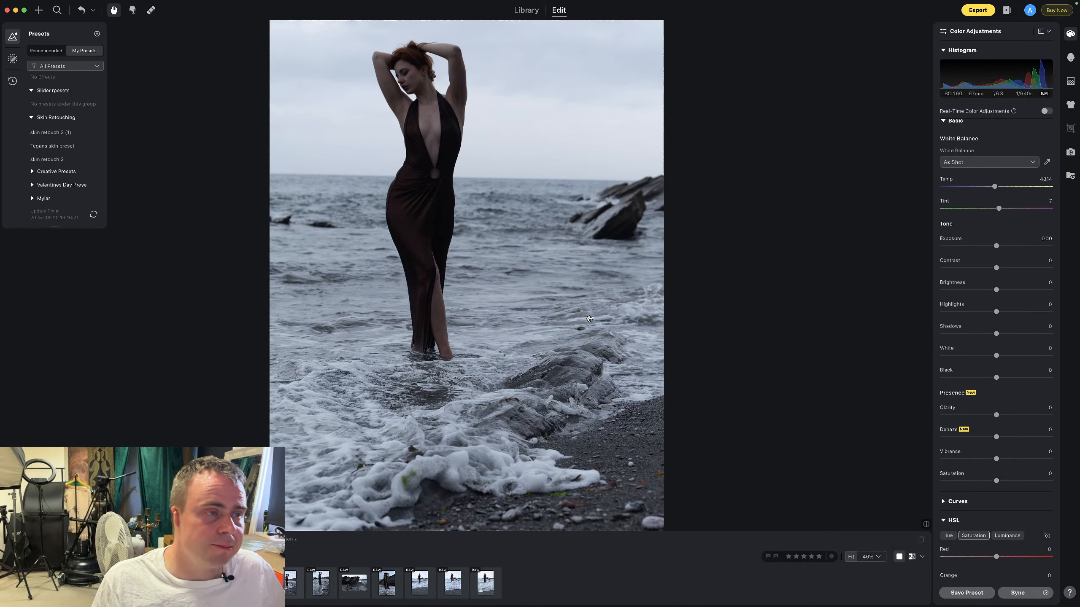
{"action": "key", "text": "Left"}
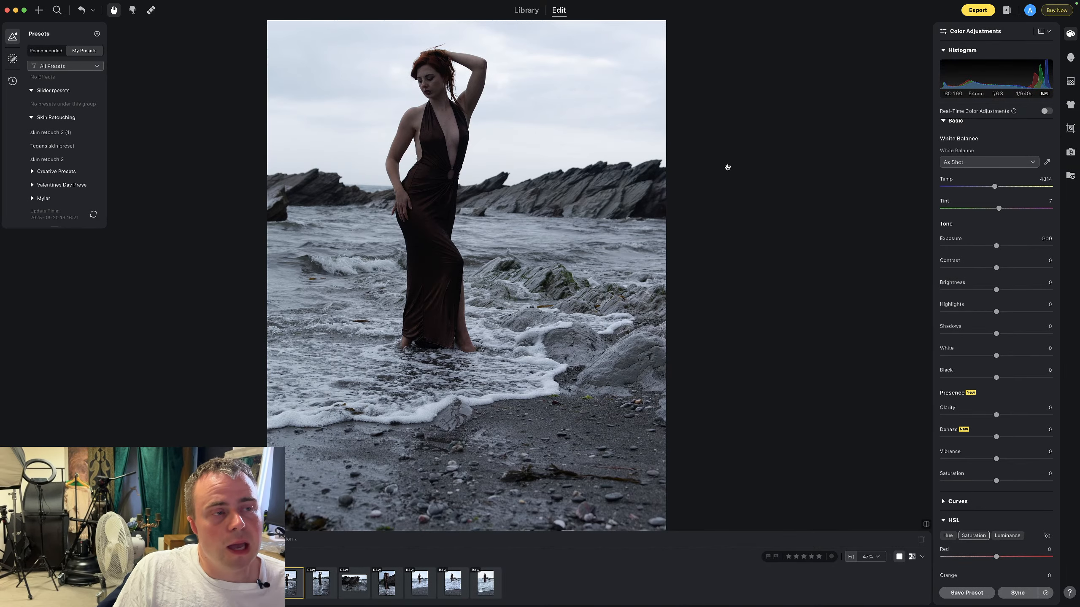
Set the photo's shadows to 88, exposure to 0.55, contrast to 52 and highlights to -100
{"action": "left_click_drag", "start_coordinate": [996, 333], "coordinate": [957, 312]}
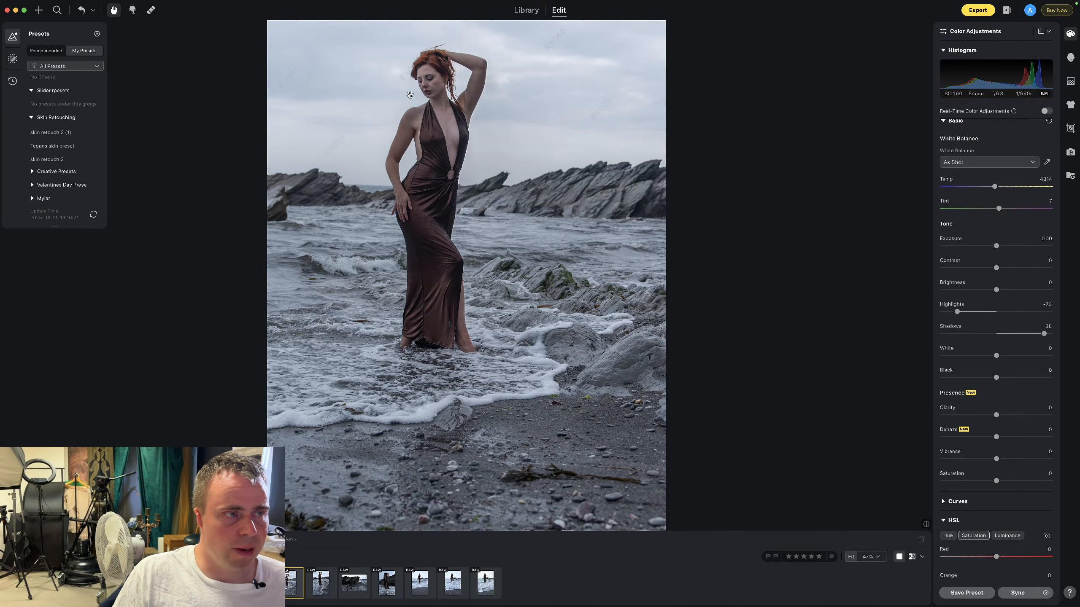
{"action": "left_click_drag", "start_coordinate": [996, 267], "coordinate": [1024, 268]}
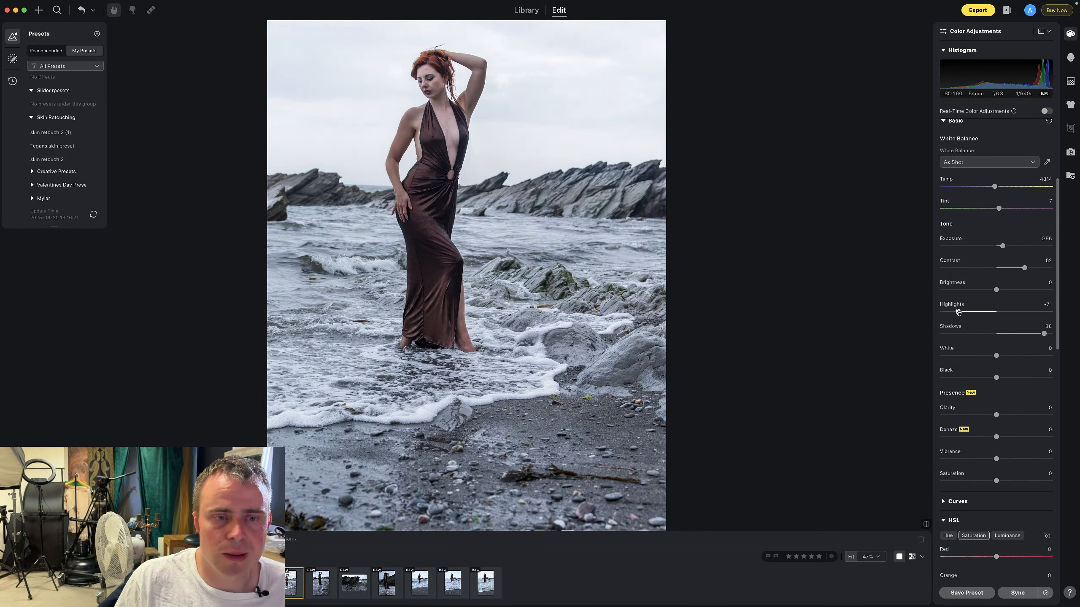
{"action": "left_click_drag", "start_coordinate": [957, 311], "coordinate": [928, 309]}
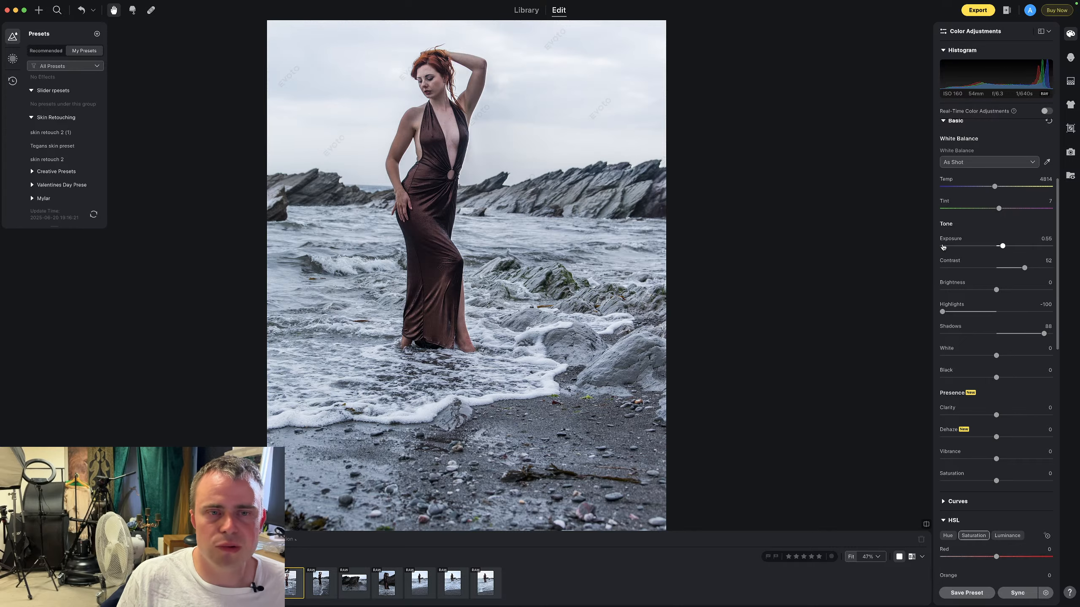
Set the photo's clarity to 20 and white to 22, and warm the white balance temperature to 5195
{"action": "left_click_drag", "start_coordinate": [996, 414], "coordinate": [1006, 415]}
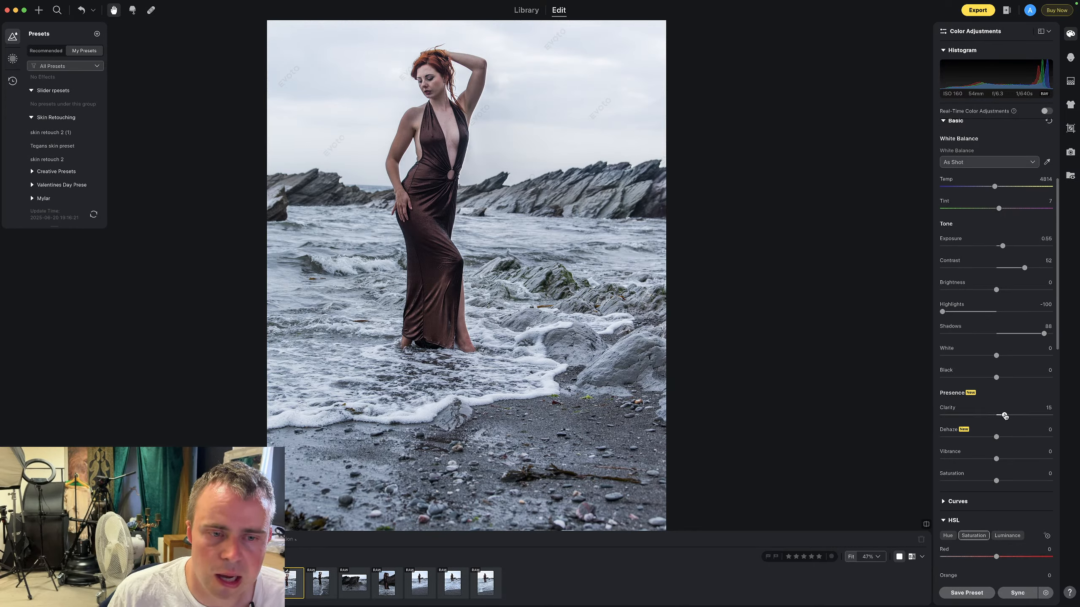
{"action": "left_click_drag", "start_coordinate": [995, 355], "coordinate": [971, 357]}
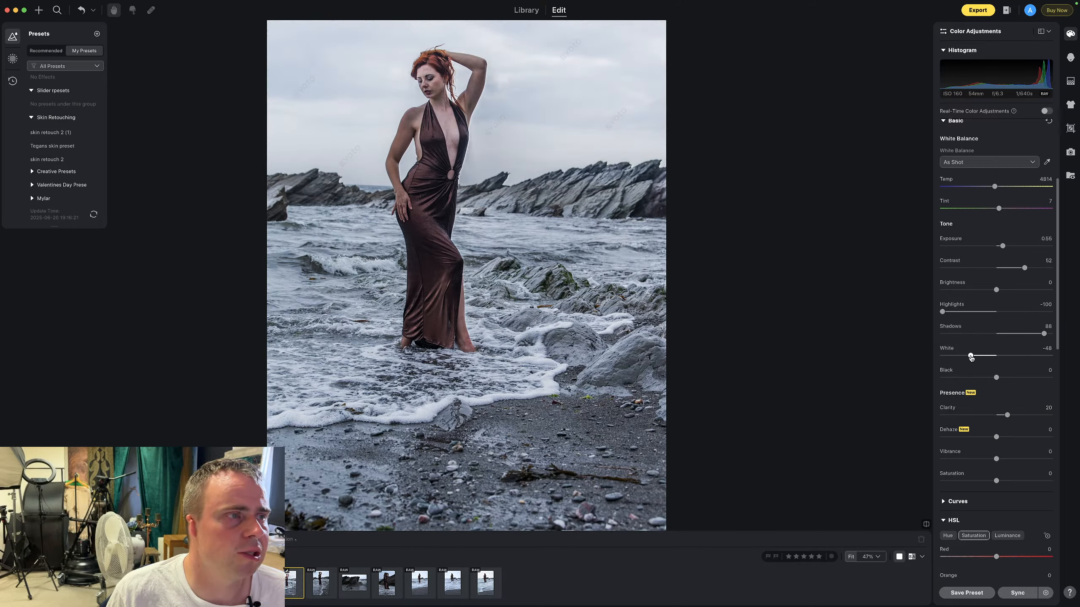
{"action": "left_click_drag", "start_coordinate": [985, 357], "coordinate": [1008, 355]}
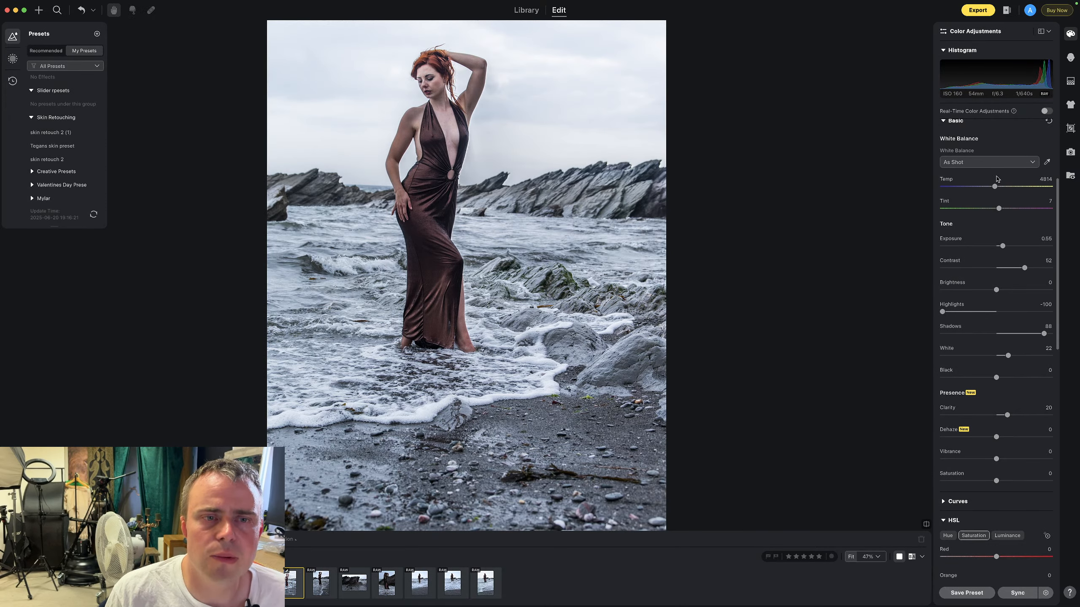
{"action": "left_click_drag", "start_coordinate": [994, 186], "coordinate": [998, 187]}
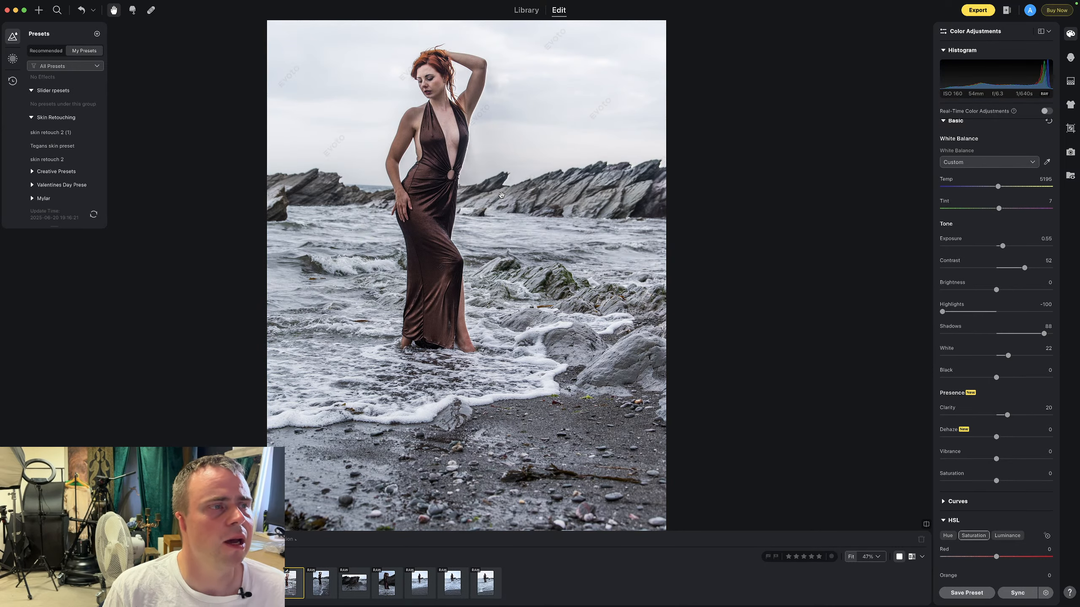
Rotate the photo by -1.02° to level the horizon and crop it tighter around the woman, removing much of the foreground beach
{"action": "key", "text": "c"}
{"action": "left_click_drag", "start_coordinate": [678, 198], "coordinate": [719, 204]}
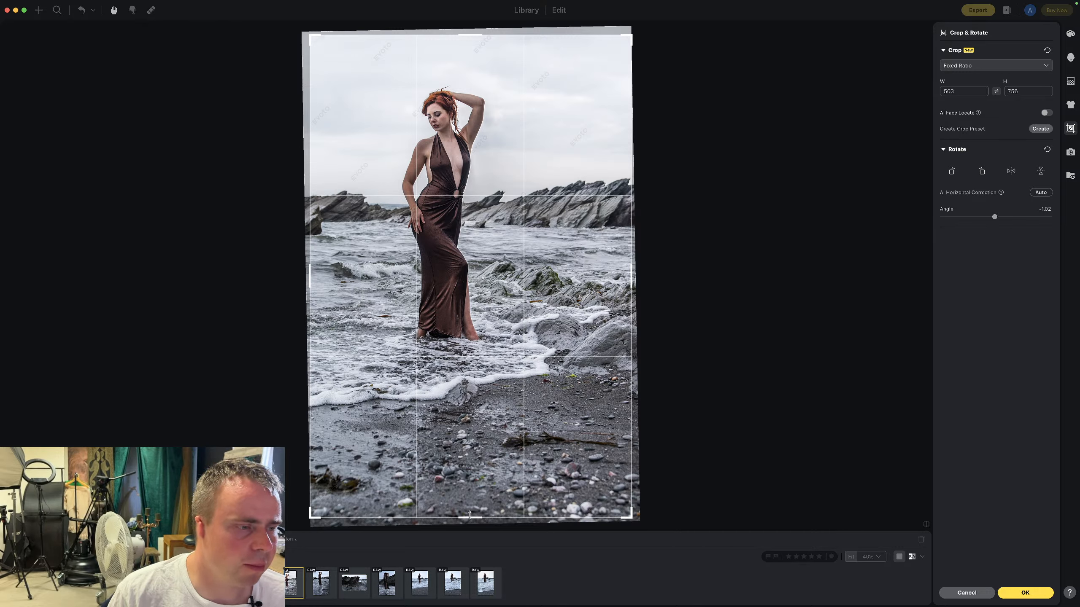
{"action": "left_click_drag", "start_coordinate": [469, 515], "coordinate": [473, 461]}
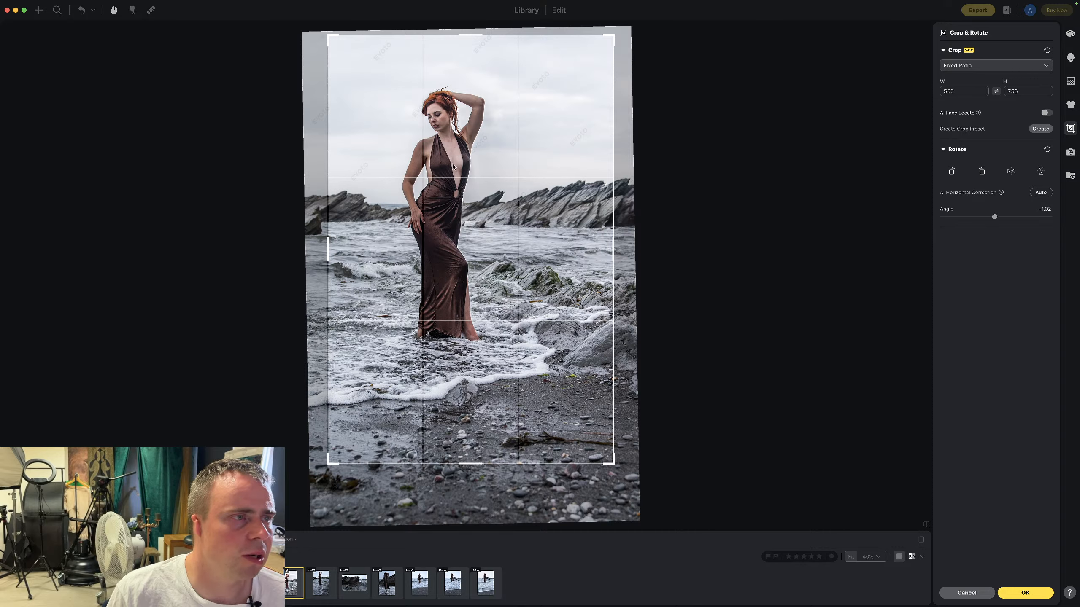
{"action": "left_click_drag", "start_coordinate": [493, 34], "coordinate": [480, 43]}
{"action": "mouse_move", "coordinate": [500, 112]}
{"action": "left_mouse_down"}
{"action": "mouse_move", "coordinate": [487, 108]}
{"action": "mouse_move", "coordinate": [506, 107]}
{"action": "left_mouse_up"}
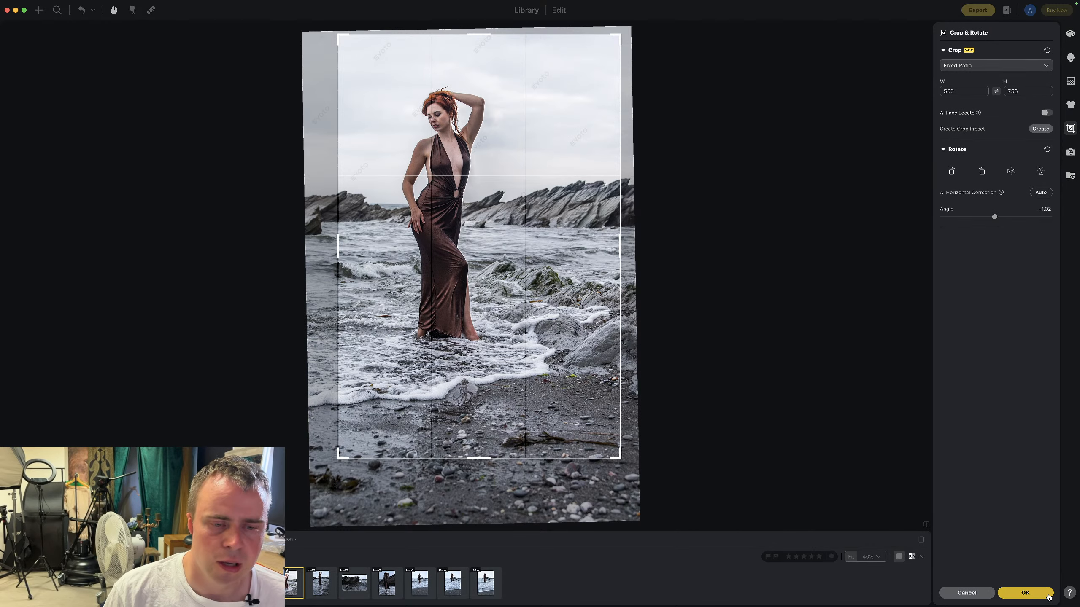
{"action": "left_click", "coordinate": [1025, 593]}
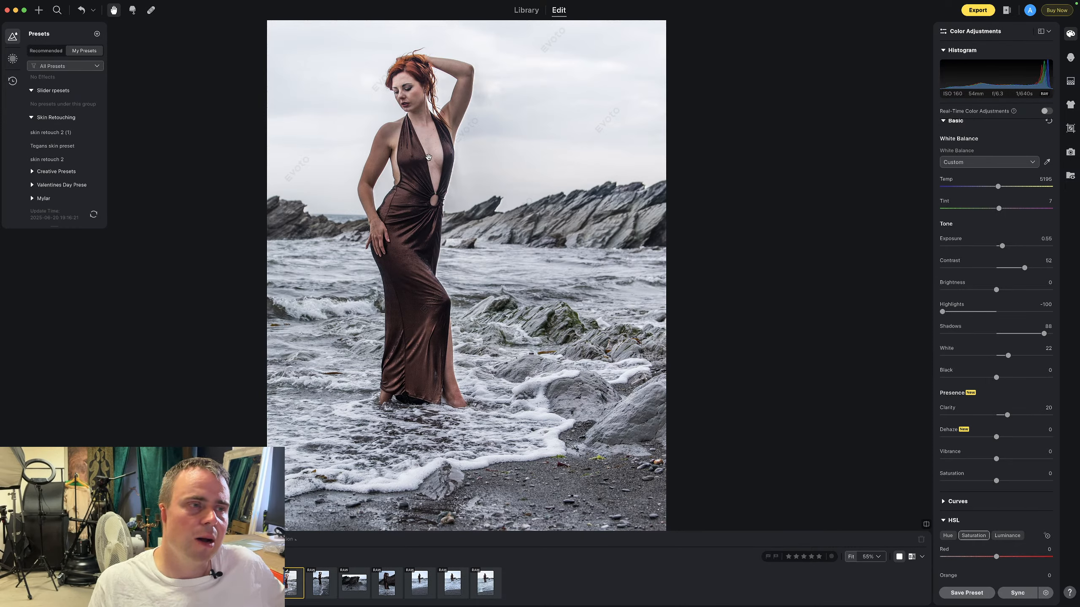
{"action": "key", "text": "c"}
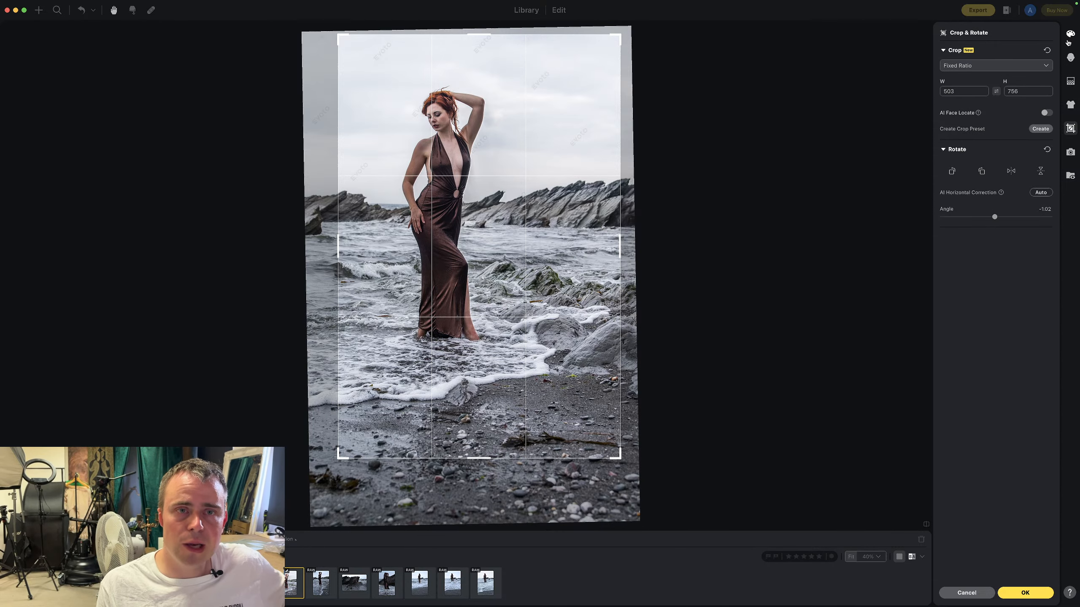
{"action": "left_click", "coordinate": [1070, 57]}
{"action": "left_click", "coordinate": [1071, 34]}
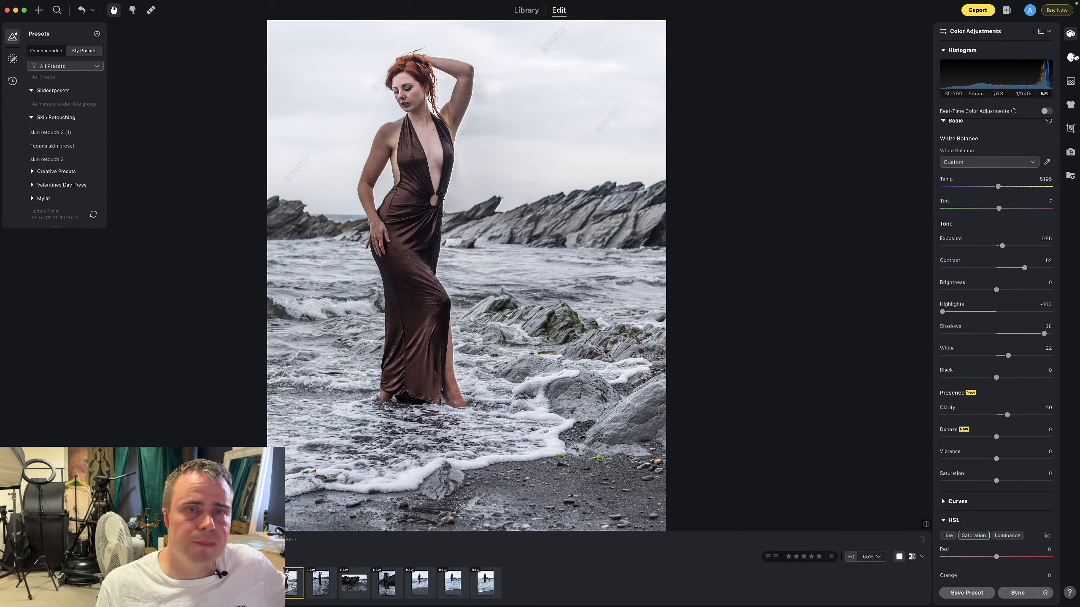
Apply the saved portrait preset "skin retouch 2" to the photo and check the result
{"action": "left_click", "coordinate": [1070, 58]}
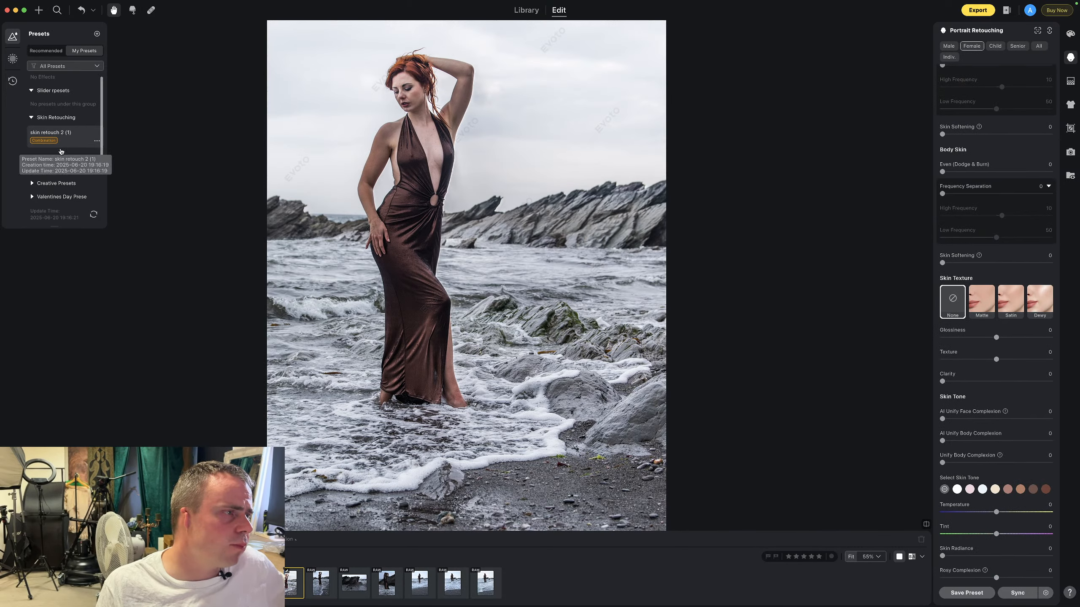
{"action": "left_click", "coordinate": [60, 169]}
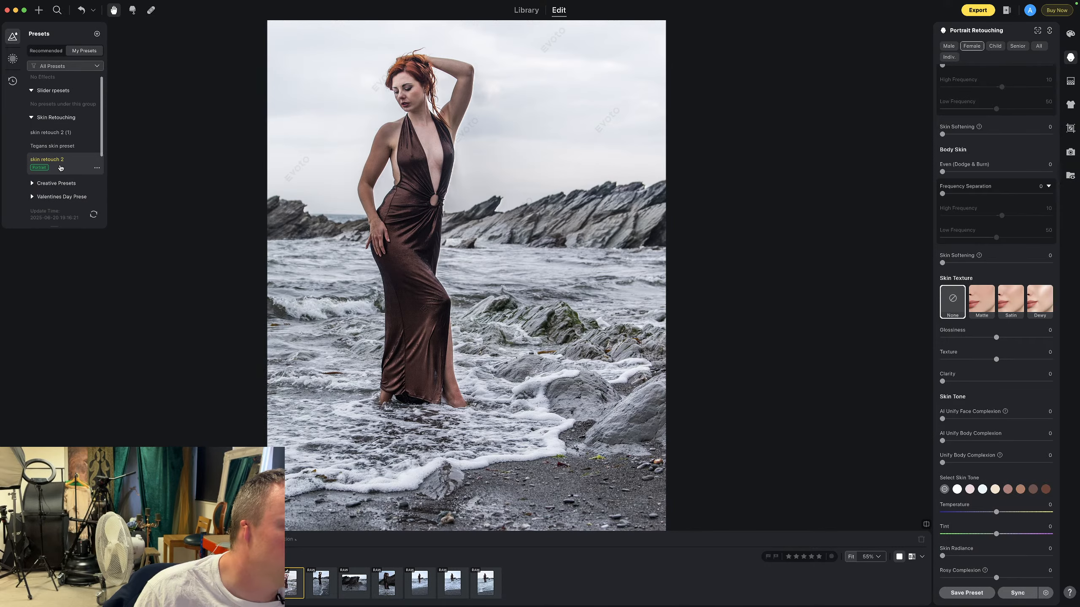
{"action": "scroll", "coordinate": [403, 91], "scroll_direction": "up", "scroll_amount": 5}
{"action": "scroll", "coordinate": [402, 91], "scroll_direction": "down", "scroll_amount": 6}
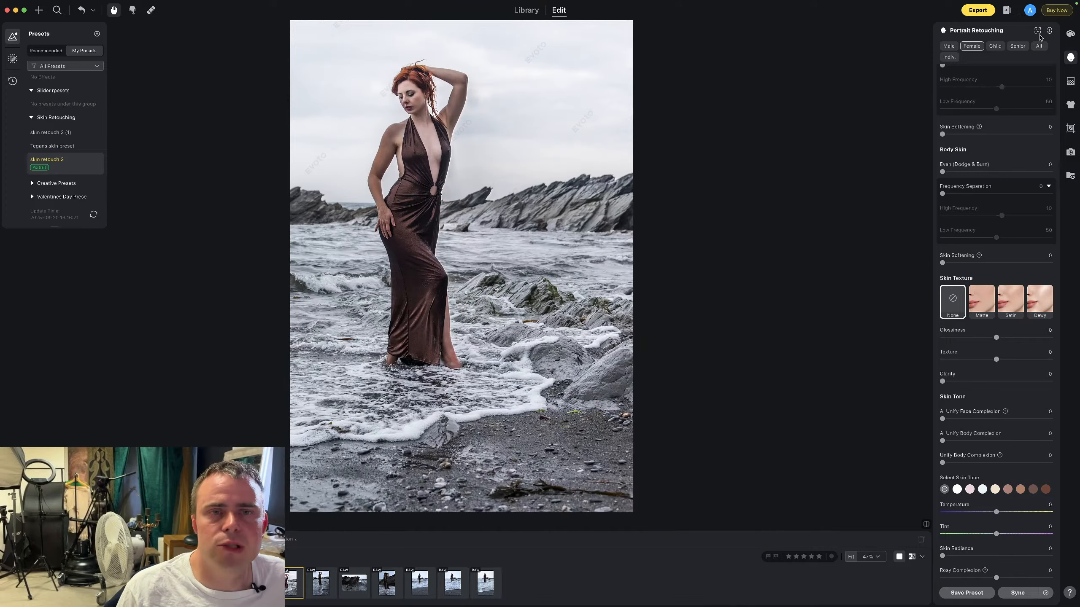
Adjust the HSL saturation: blue to -38, aqua to -26, orange to 23 and yellow to 3
{"action": "left_click", "coordinate": [1071, 34]}
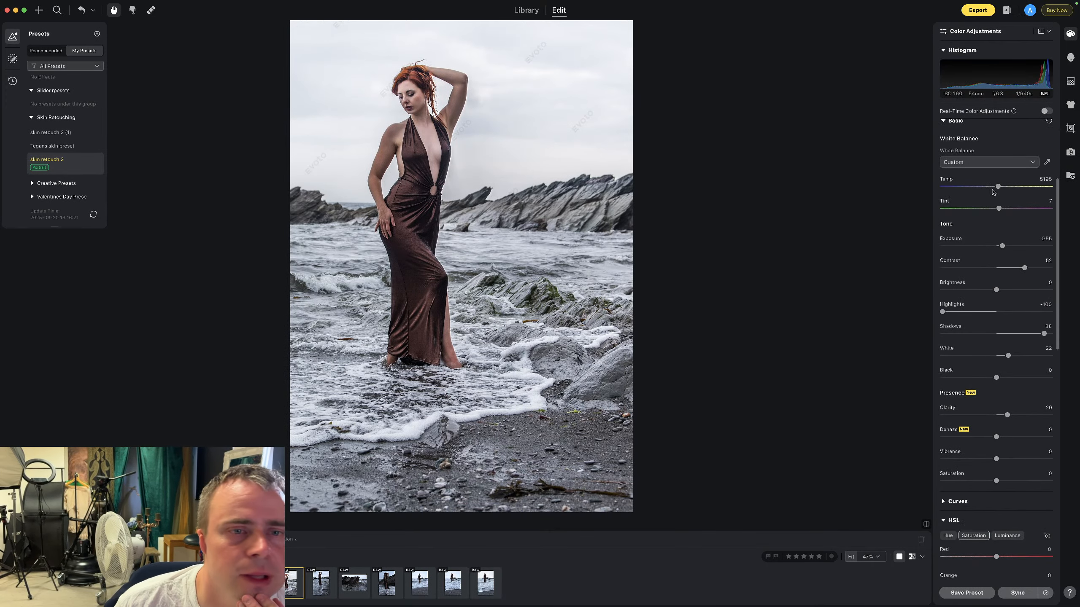
{"action": "scroll", "coordinate": [993, 191], "scroll_direction": "down", "scroll_amount": 7}
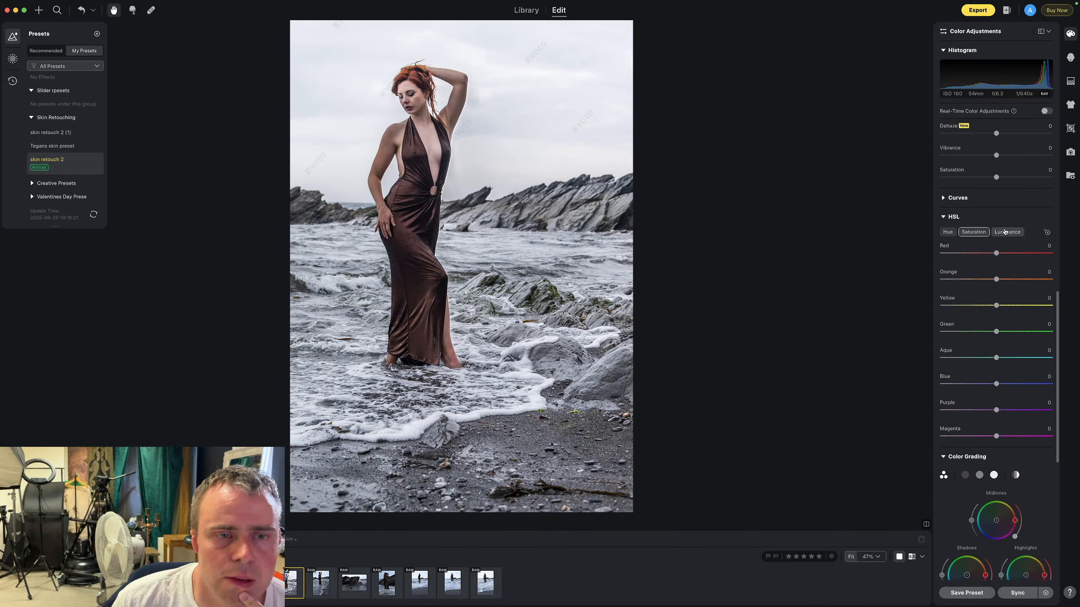
{"action": "left_click", "coordinate": [948, 232]}
{"action": "left_click", "coordinate": [985, 235]}
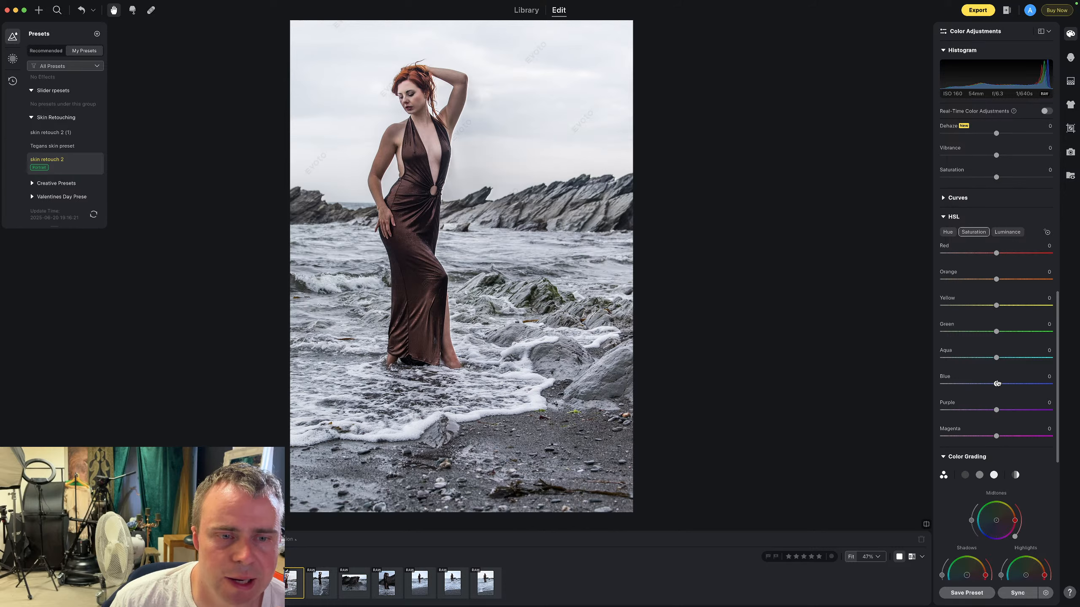
{"action": "left_click_drag", "start_coordinate": [995, 383], "coordinate": [982, 357]}
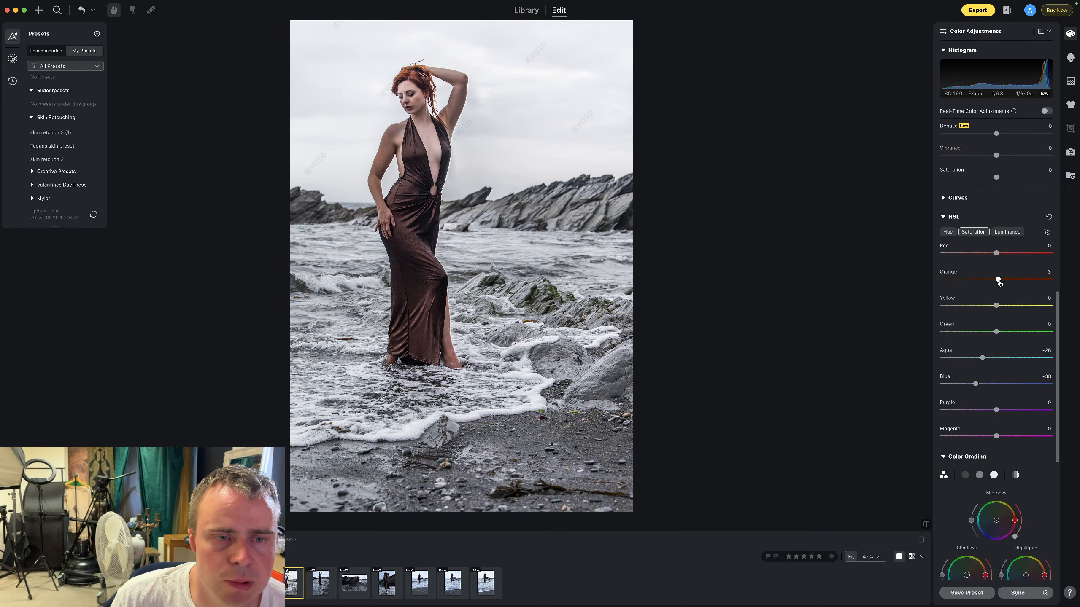
{"action": "left_click_drag", "start_coordinate": [1000, 283], "coordinate": [1008, 282]}
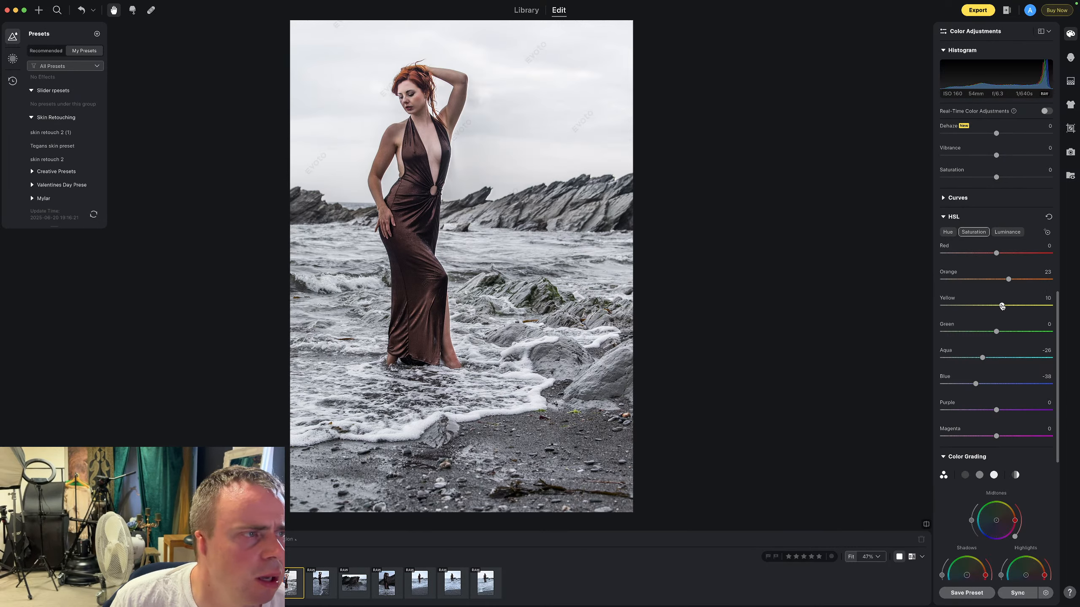
{"action": "scroll", "coordinate": [391, 140], "scroll_direction": "up", "scroll_amount": 3}
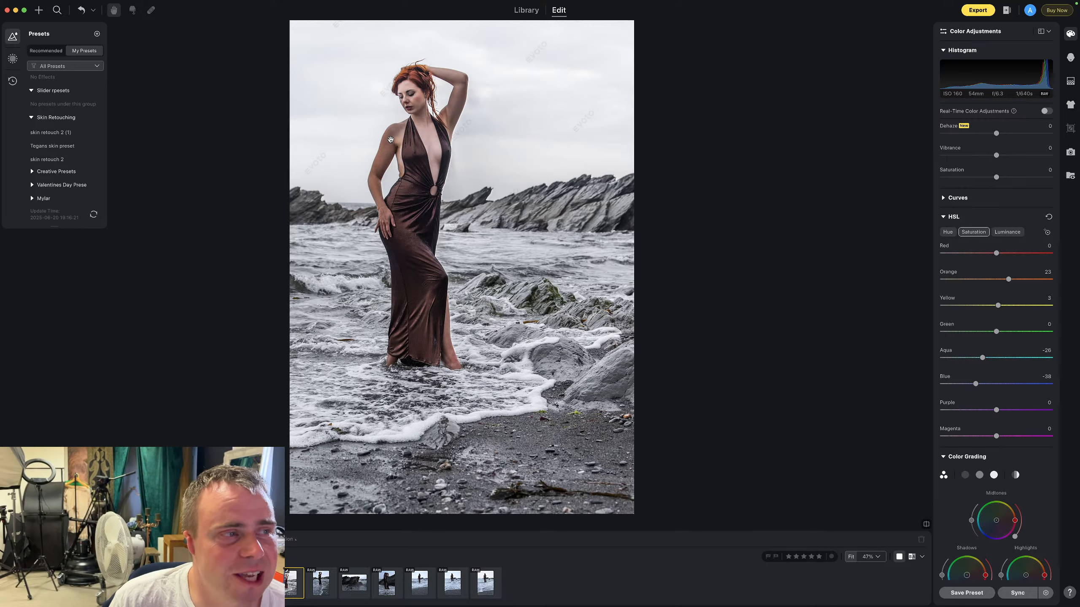
{"action": "scroll", "coordinate": [390, 140], "scroll_direction": "down", "scroll_amount": 2}
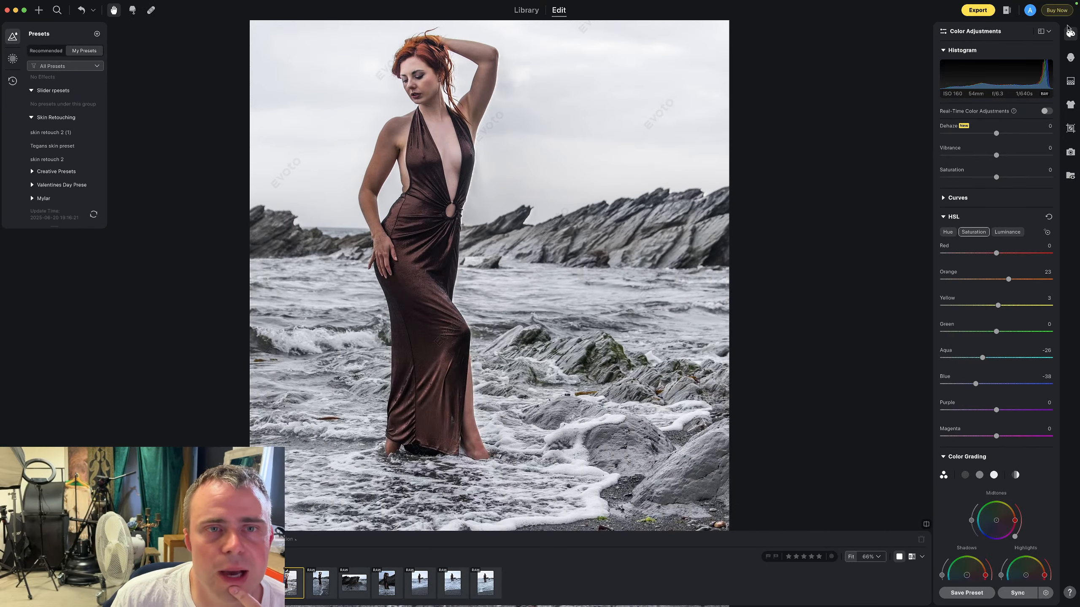
Set the body skin's Even (Dodge & Burn) portrait retouching to 79
{"action": "left_click", "coordinate": [1071, 57]}
{"action": "scroll", "coordinate": [986, 380], "scroll_direction": "down", "scroll_amount": 5}
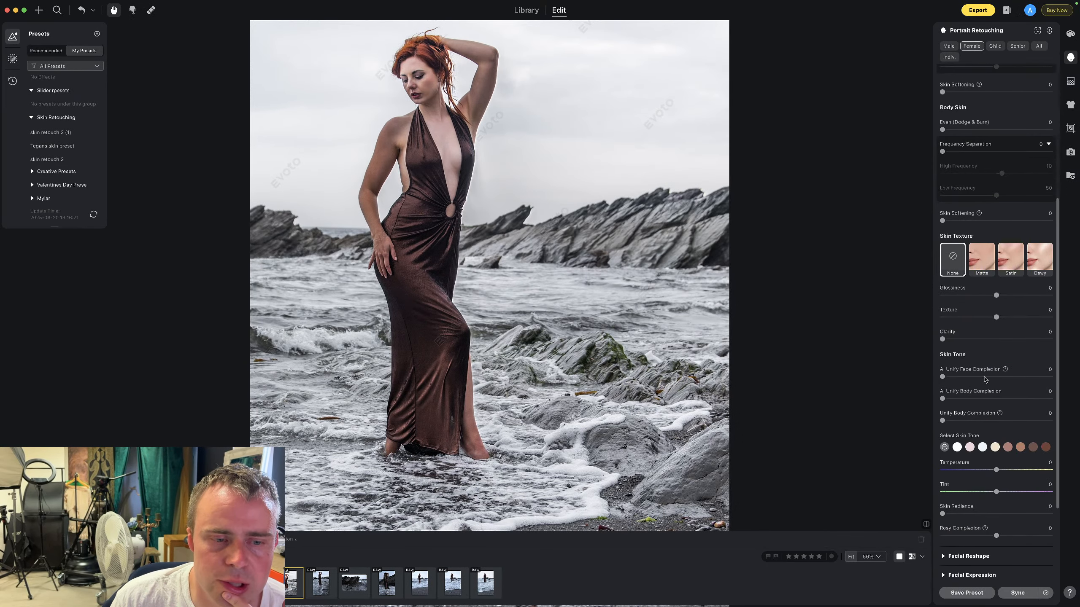
{"action": "scroll", "coordinate": [986, 380], "scroll_direction": "down", "scroll_amount": 1}
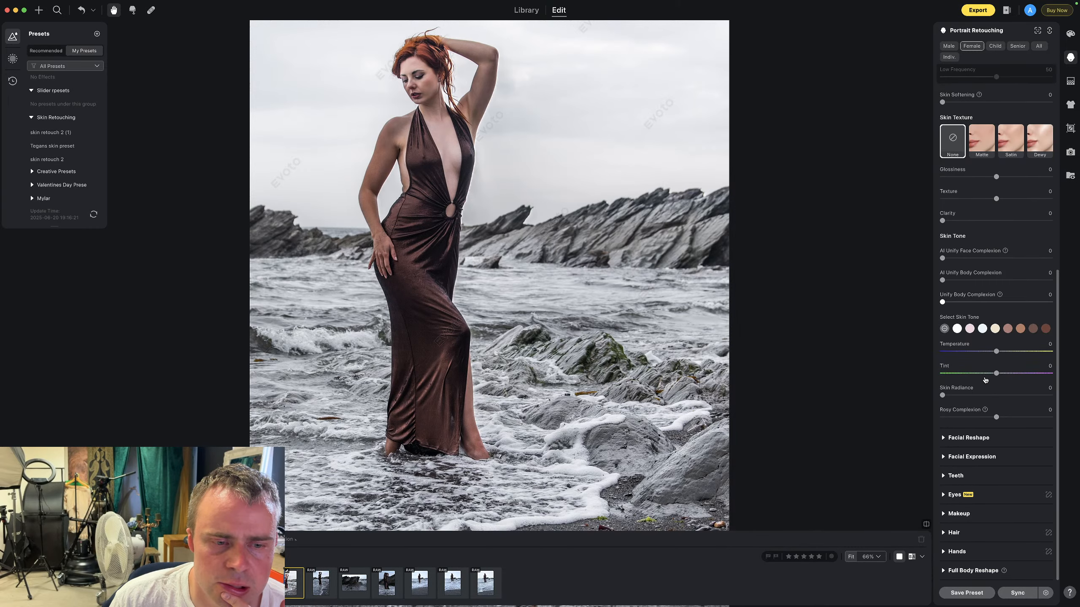
{"action": "scroll", "coordinate": [986, 380], "scroll_direction": "up", "scroll_amount": 8}
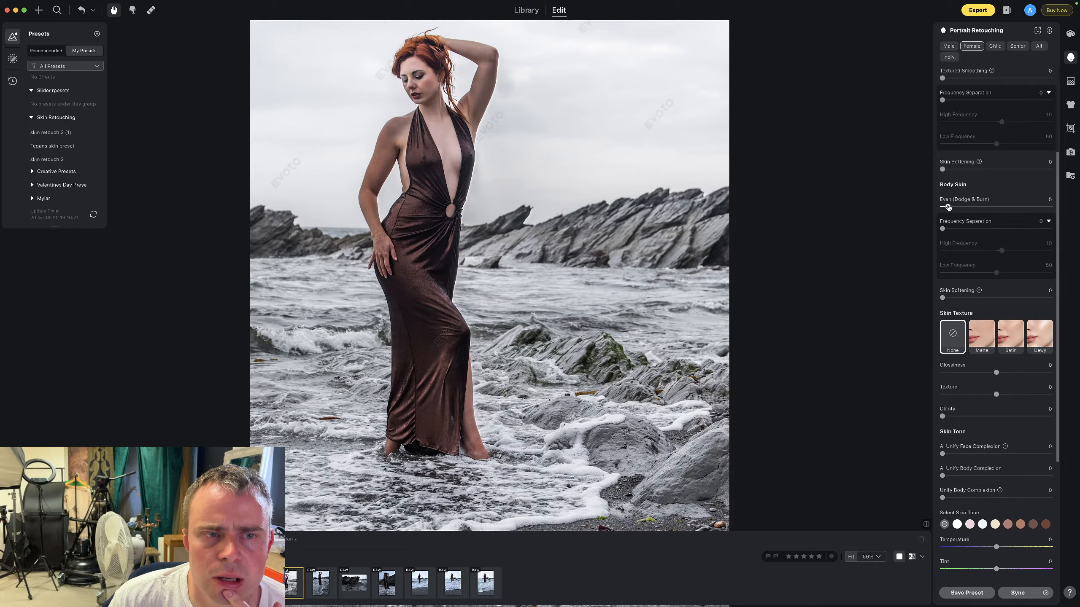
{"action": "left_click_drag", "start_coordinate": [942, 207], "coordinate": [1027, 208]}
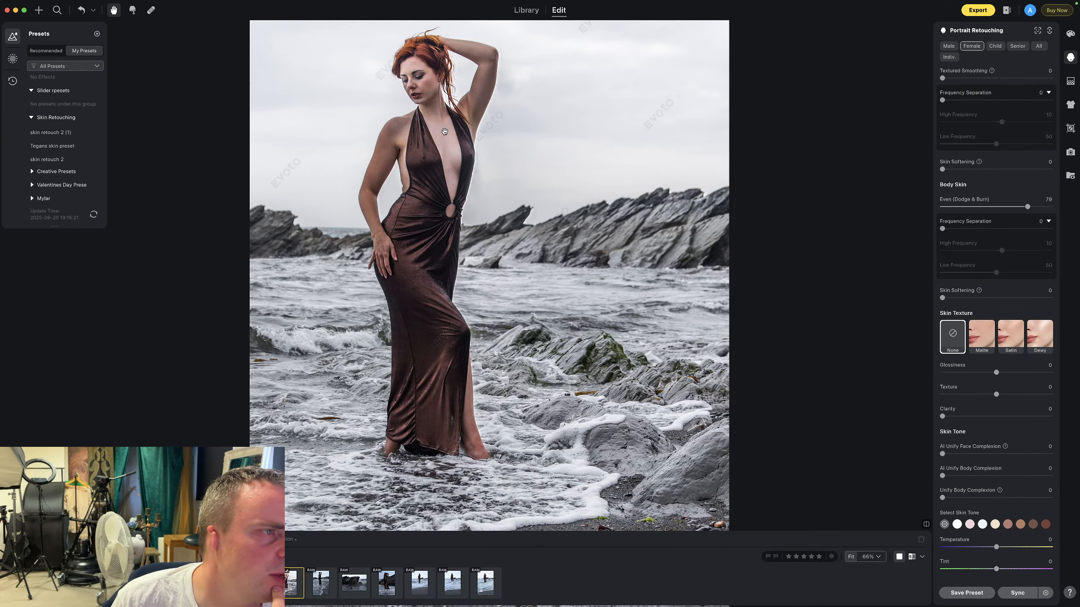
Review the facial skin retouching settings and apply the Matte skin texture
{"action": "scroll", "coordinate": [1001, 219], "scroll_direction": "up", "scroll_amount": 2}
{"action": "scroll", "coordinate": [1001, 219], "scroll_direction": "up", "scroll_amount": 4}
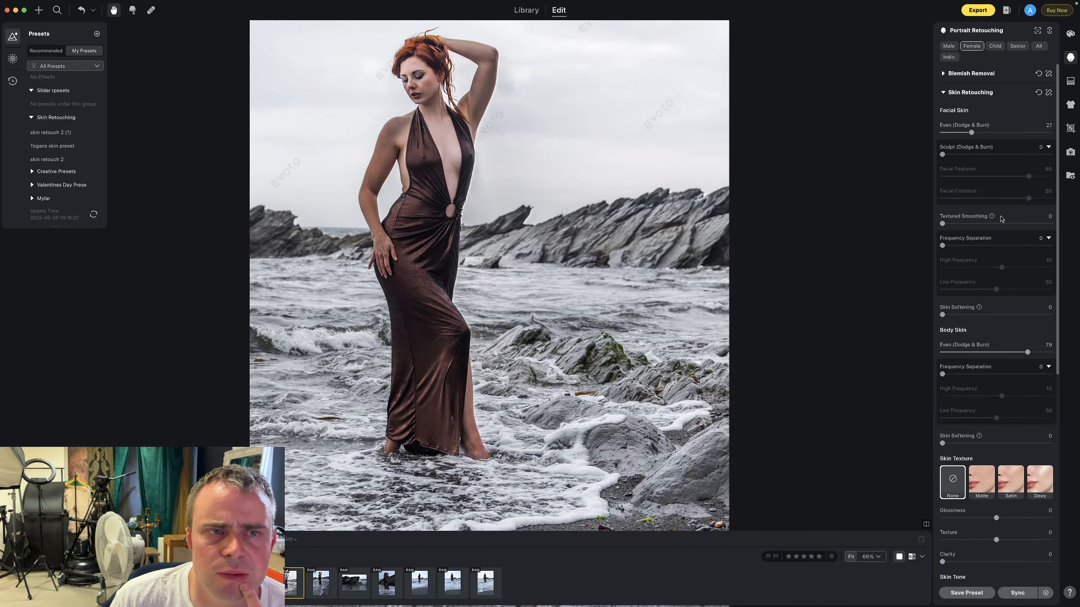
{"action": "scroll", "coordinate": [1002, 219], "scroll_direction": "down", "scroll_amount": 5}
{"action": "left_click", "coordinate": [987, 374]}
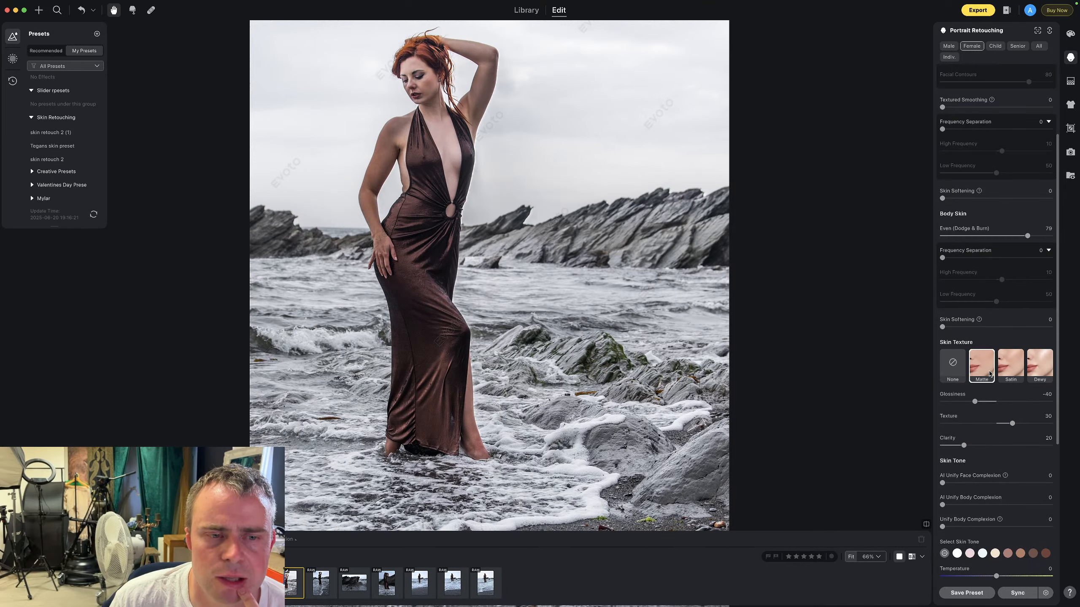
Try several skin tone swatches on the woman, settle on the white one, and inspect the skin up close
{"action": "left_click", "coordinate": [995, 554]}
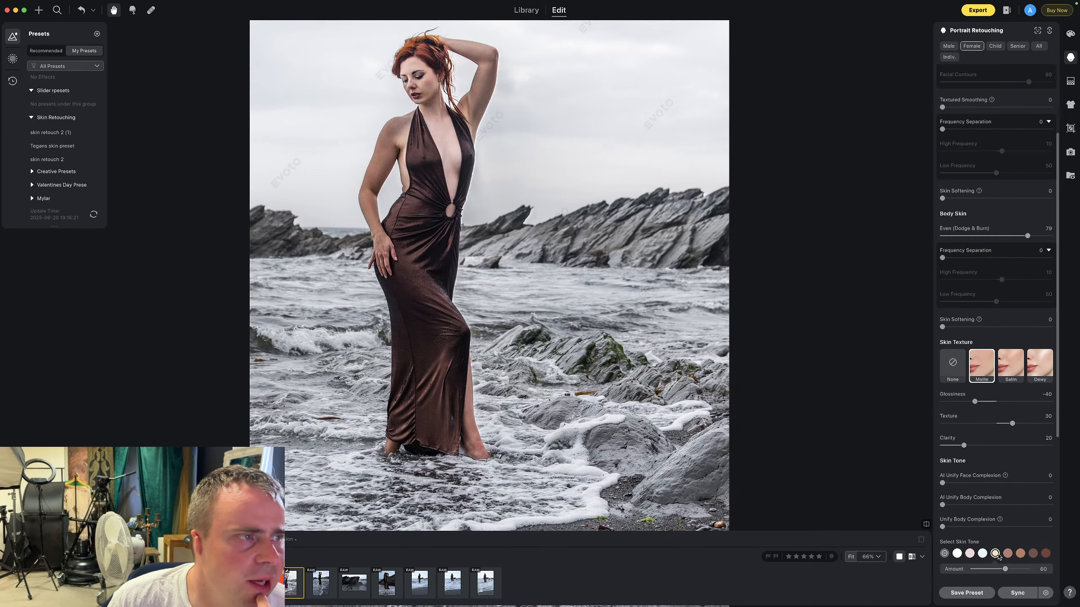
{"action": "left_click", "coordinate": [980, 555]}
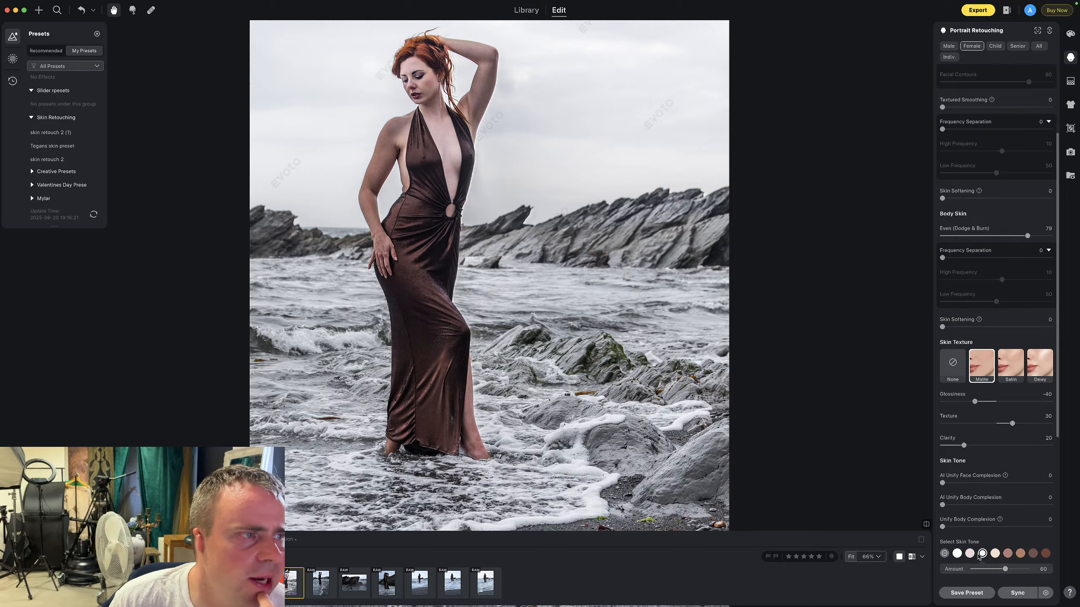
{"action": "left_click", "coordinate": [1008, 553]}
{"action": "left_click", "coordinate": [1019, 554]}
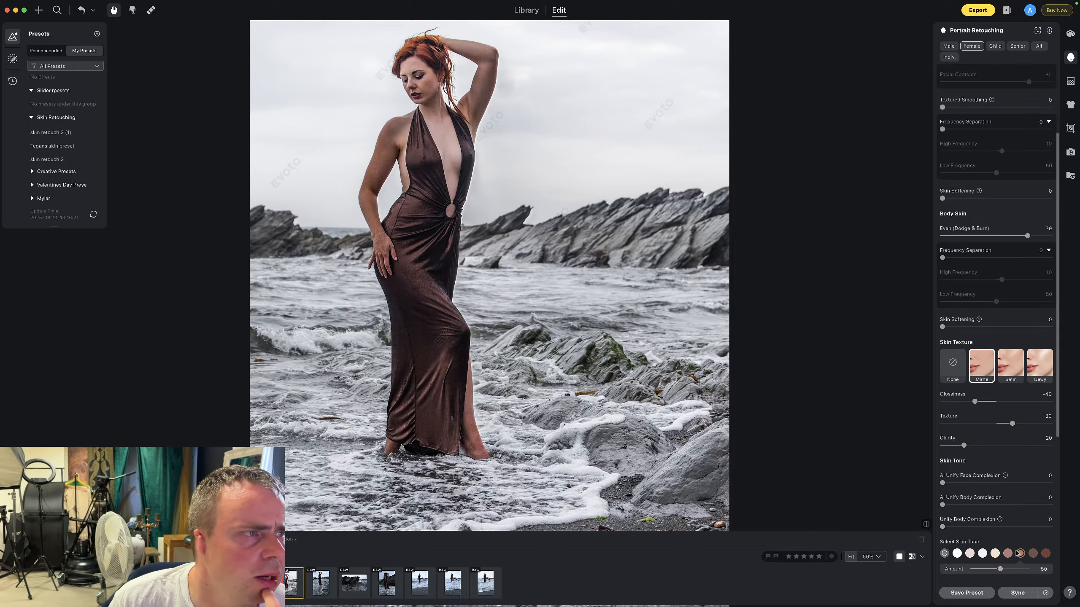
{"action": "left_click", "coordinate": [996, 554]}
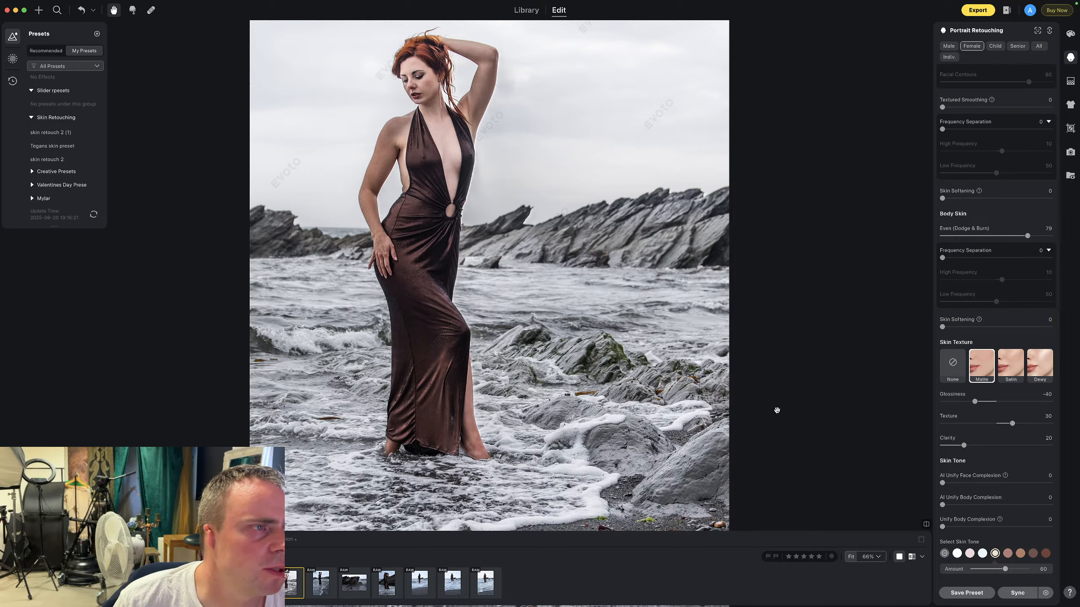
{"action": "left_click", "coordinate": [958, 554]}
{"action": "scroll", "coordinate": [539, 221], "scroll_direction": "up", "scroll_amount": 5}
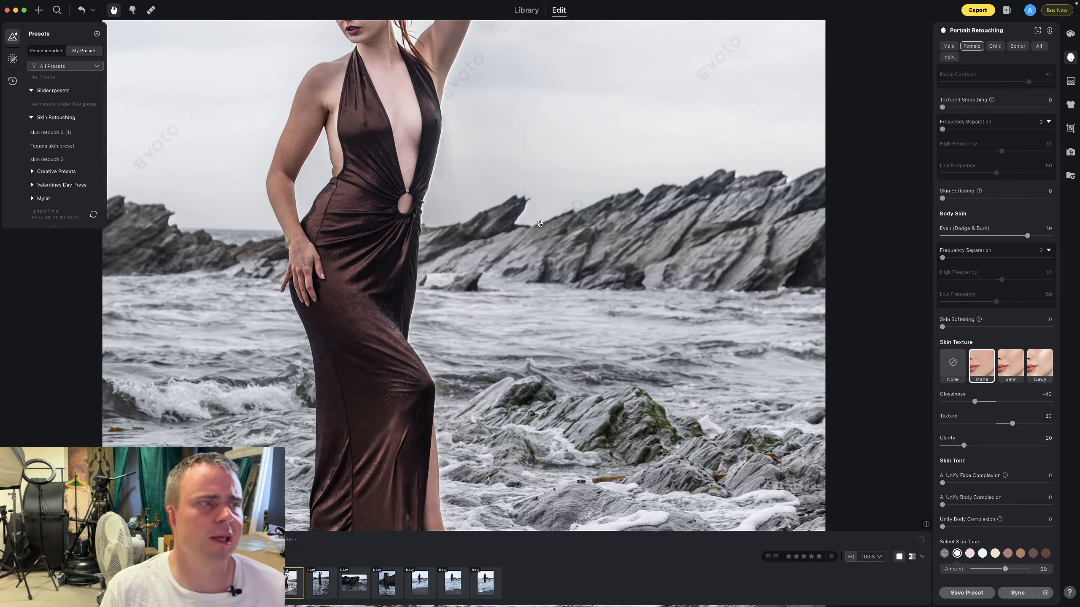
{"action": "scroll", "coordinate": [539, 220], "scroll_direction": "down", "scroll_amount": 5}
{"action": "scroll", "coordinate": [391, 160], "scroll_direction": "up", "scroll_amount": 3}
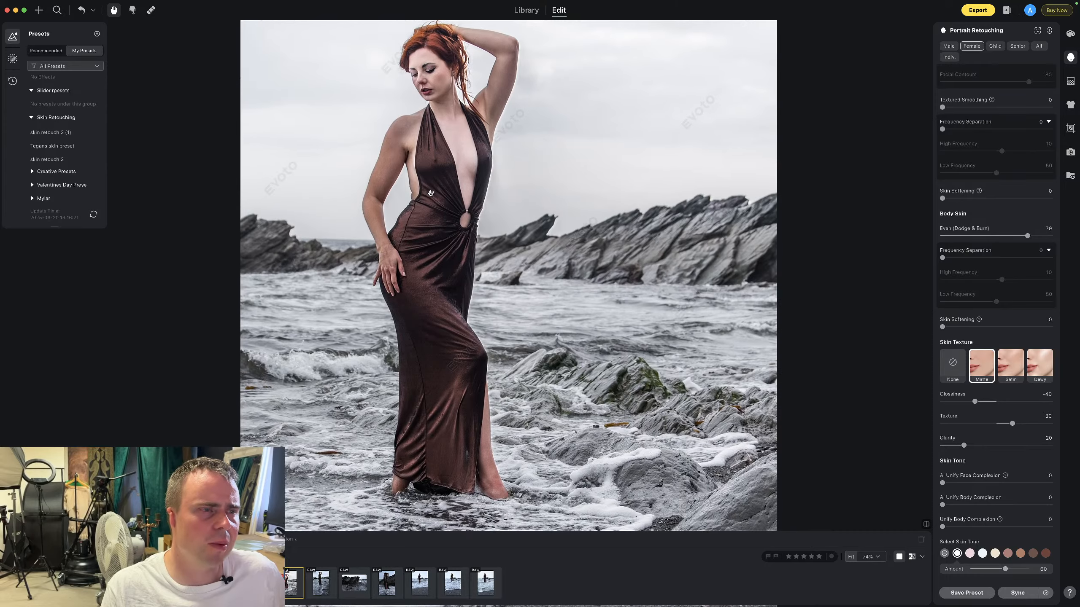
Apply a manual lens vignetting correction of -64 with the midpoint at 16 to darken the photo's edges
{"action": "scroll", "coordinate": [553, 230], "scroll_direction": "down", "scroll_amount": 5}
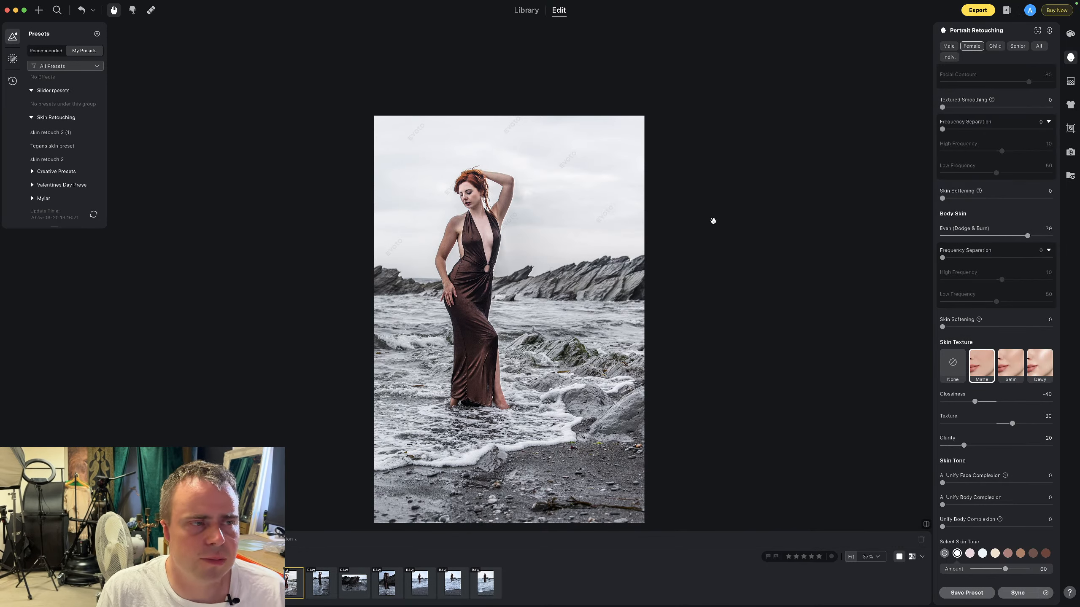
{"action": "scroll", "coordinate": [978, 213], "scroll_direction": "up", "scroll_amount": 1}
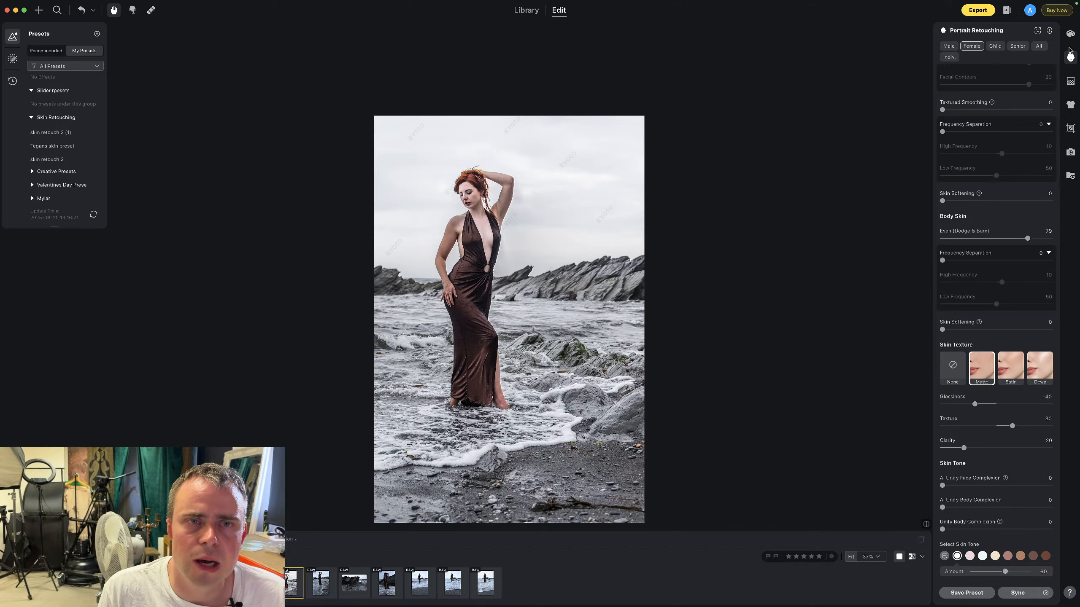
{"action": "left_click", "coordinate": [1071, 81]}
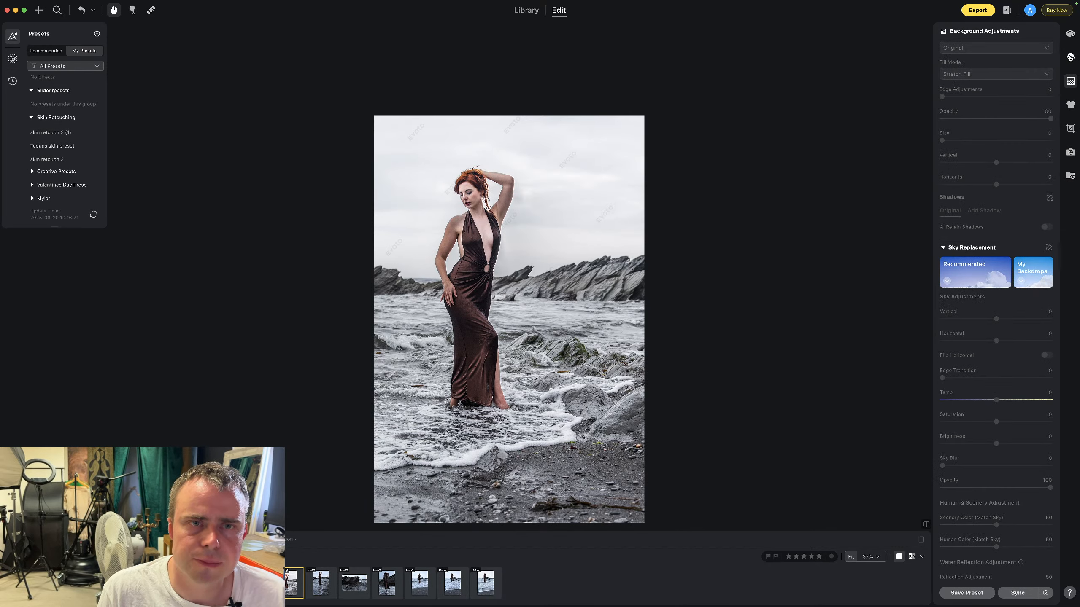
{"action": "left_click", "coordinate": [1071, 33]}
{"action": "scroll", "coordinate": [1018, 333], "scroll_direction": "down", "scroll_amount": 5}
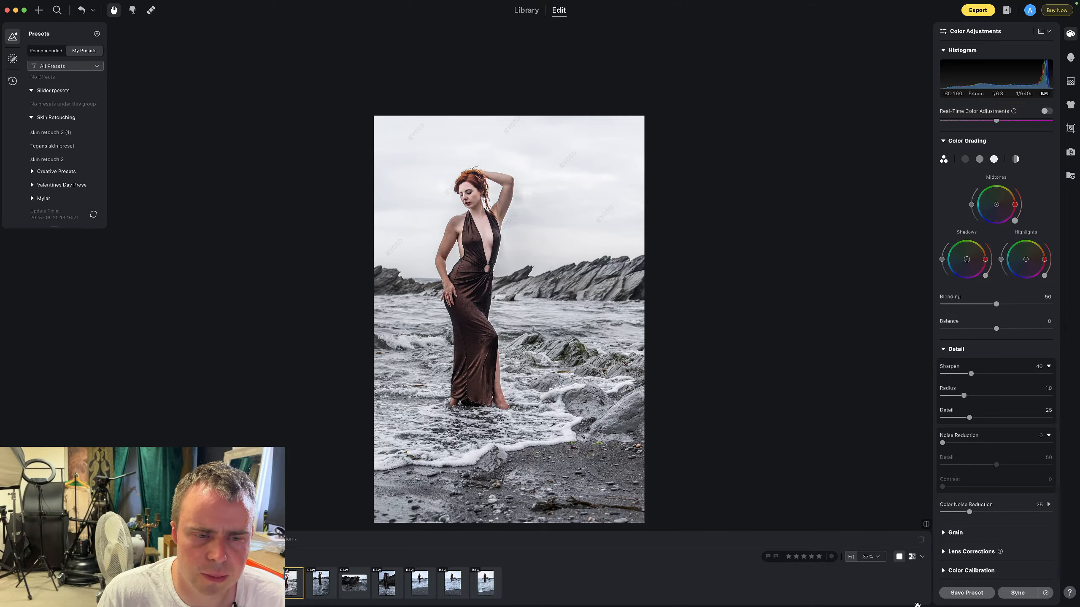
{"action": "left_click", "coordinate": [965, 547]}
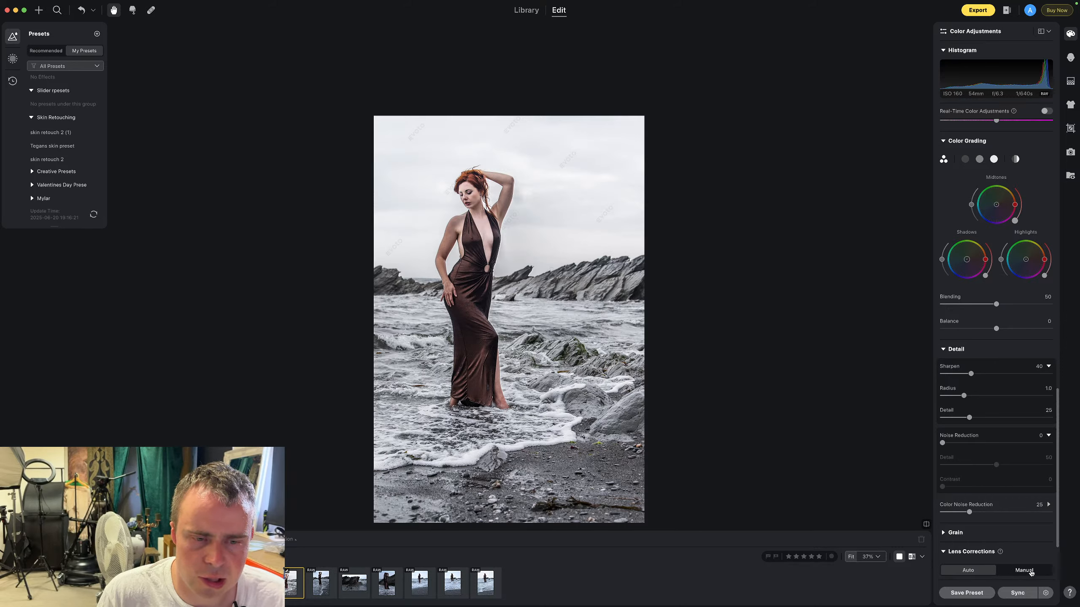
{"action": "scroll", "coordinate": [1024, 572], "scroll_direction": "down", "scroll_amount": 2}
{"action": "left_click", "coordinate": [999, 482]}
{"action": "left_click_drag", "start_coordinate": [996, 526], "coordinate": [959, 548]}
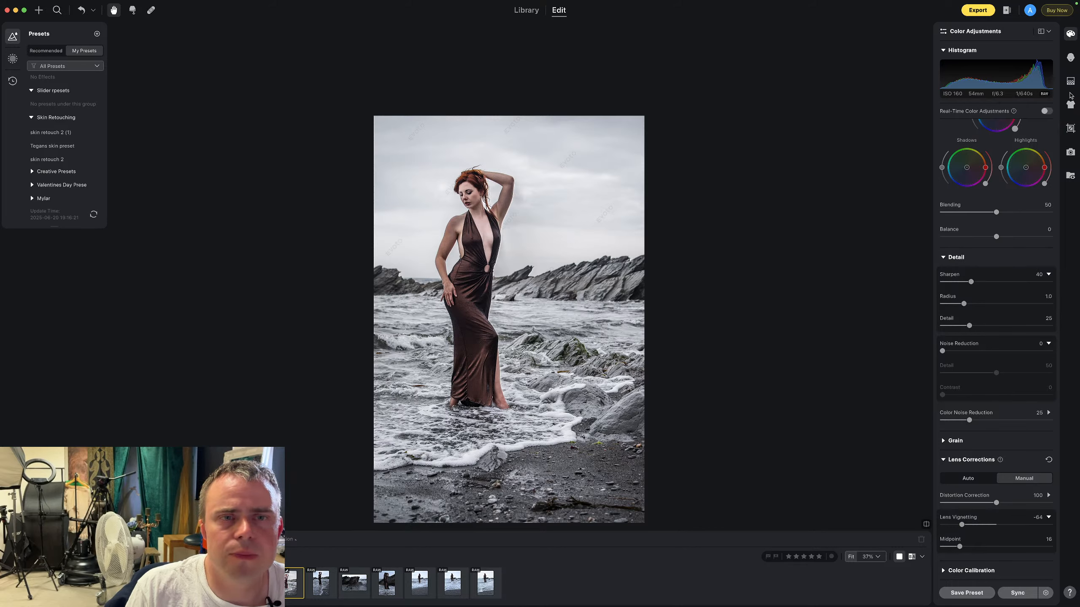
Examine the Full Body Reshape options for the woman and check the colour grading, detail and lens correction settings
{"action": "left_click", "coordinate": [1071, 57]}
{"action": "scroll", "coordinate": [995, 298], "scroll_direction": "down", "scroll_amount": 5}
{"action": "scroll", "coordinate": [995, 301], "scroll_direction": "down", "scroll_amount": 1}
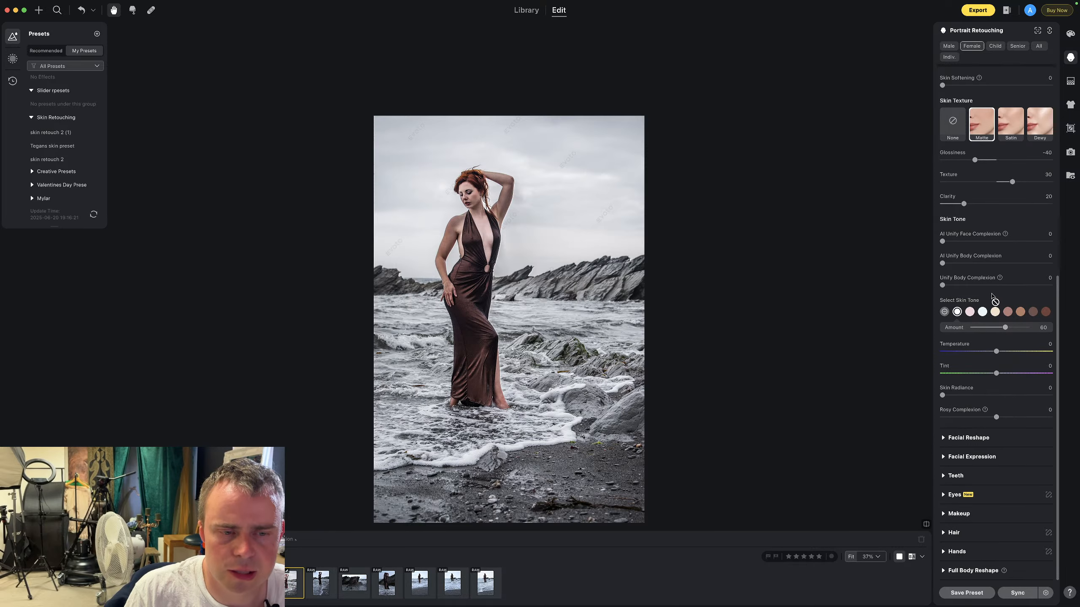
{"action": "left_click", "coordinate": [943, 570]}
{"action": "scroll", "coordinate": [990, 494], "scroll_direction": "down", "scroll_amount": 8}
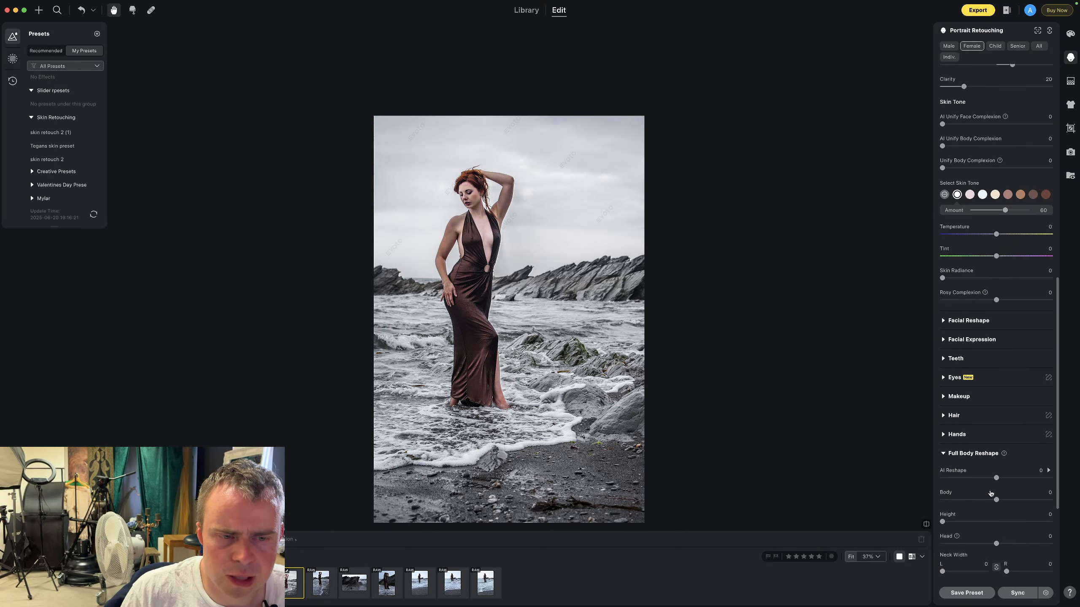
{"action": "scroll", "coordinate": [991, 493], "scroll_direction": "down", "scroll_amount": 4}
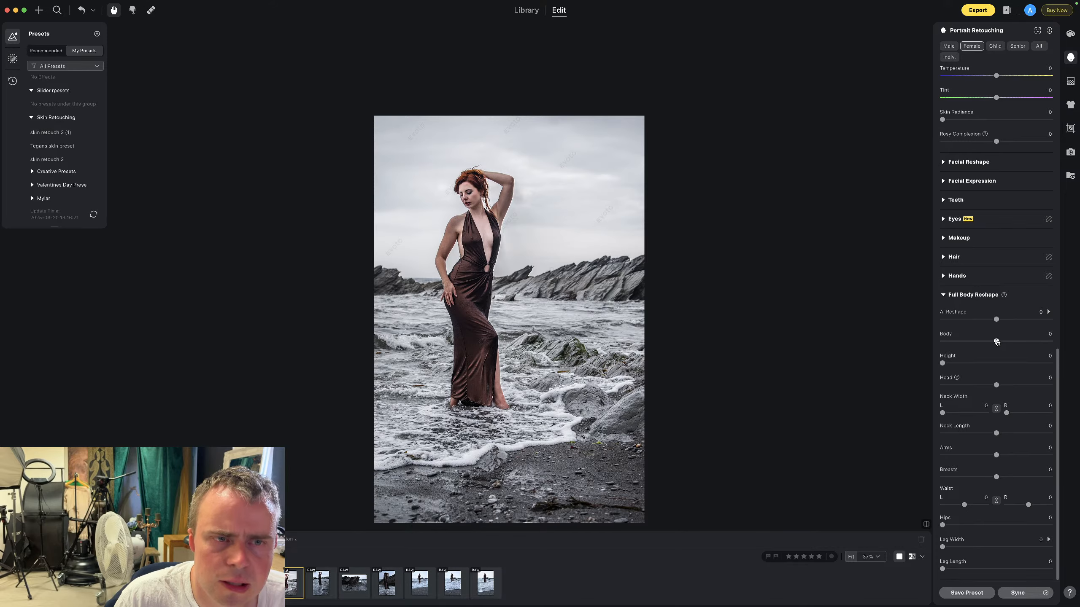
{"action": "scroll", "coordinate": [997, 342], "scroll_direction": "up", "scroll_amount": 15}
{"action": "left_click", "coordinate": [1069, 35]}
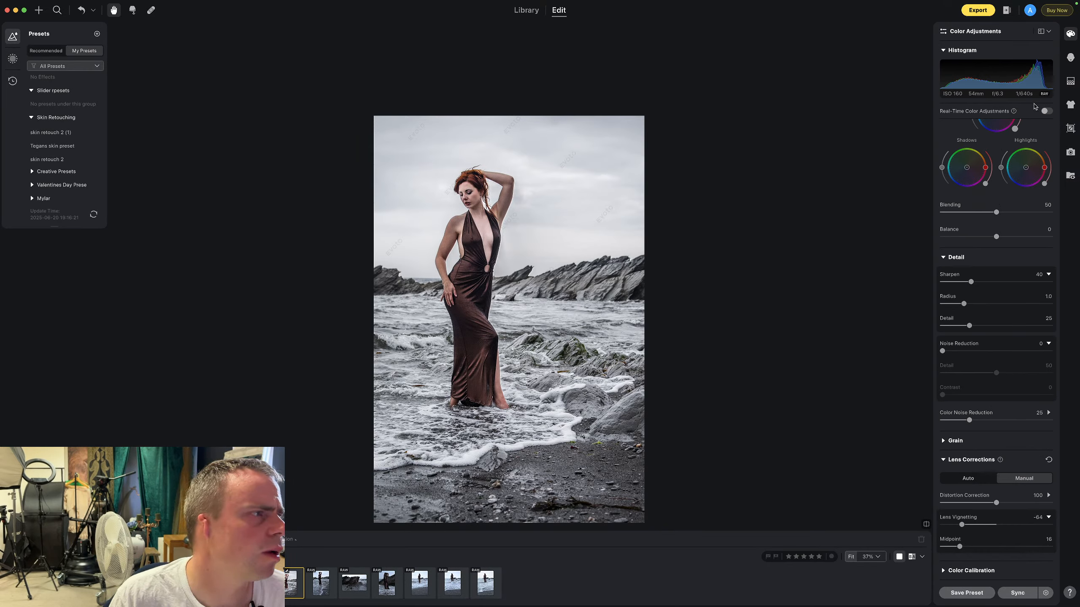
{"action": "scroll", "coordinate": [1019, 272], "scroll_direction": "up", "scroll_amount": 3}
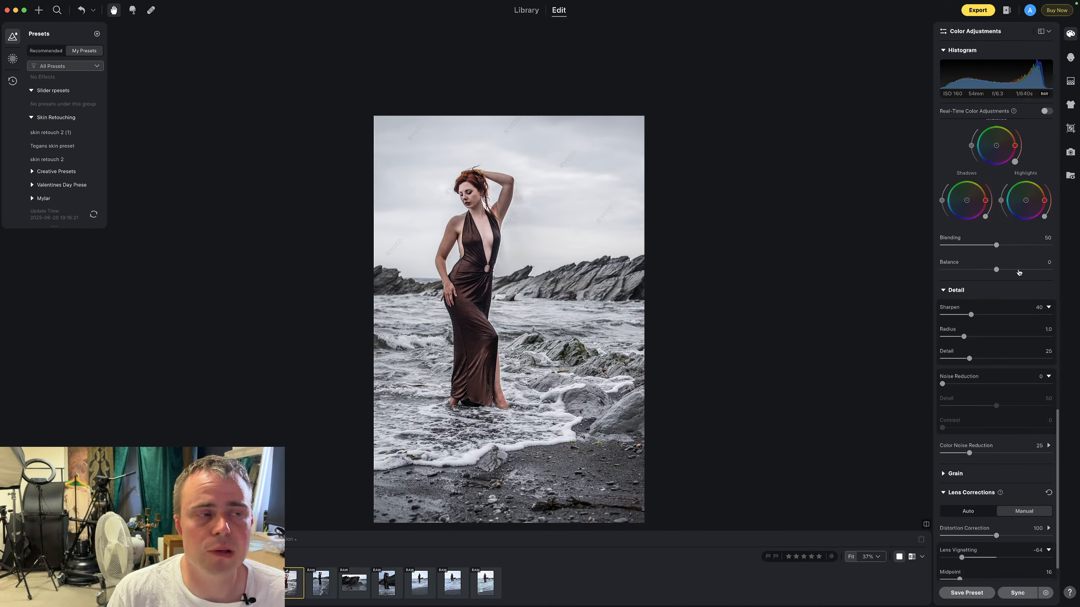
{"action": "scroll", "coordinate": [1019, 272], "scroll_direction": "down", "scroll_amount": 3}
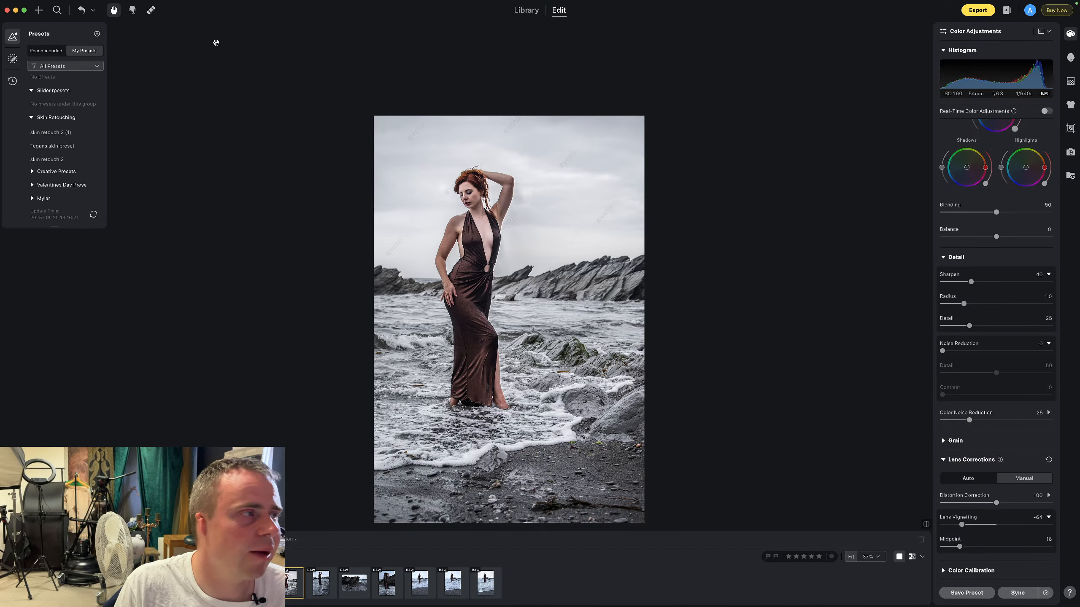
Replace the overcast sky with recommended sky 04 from the Sunset & Sunrise Skies collection
{"action": "left_click", "coordinate": [1070, 81]}
{"action": "scroll", "coordinate": [1029, 151], "scroll_direction": "up", "scroll_amount": 5}
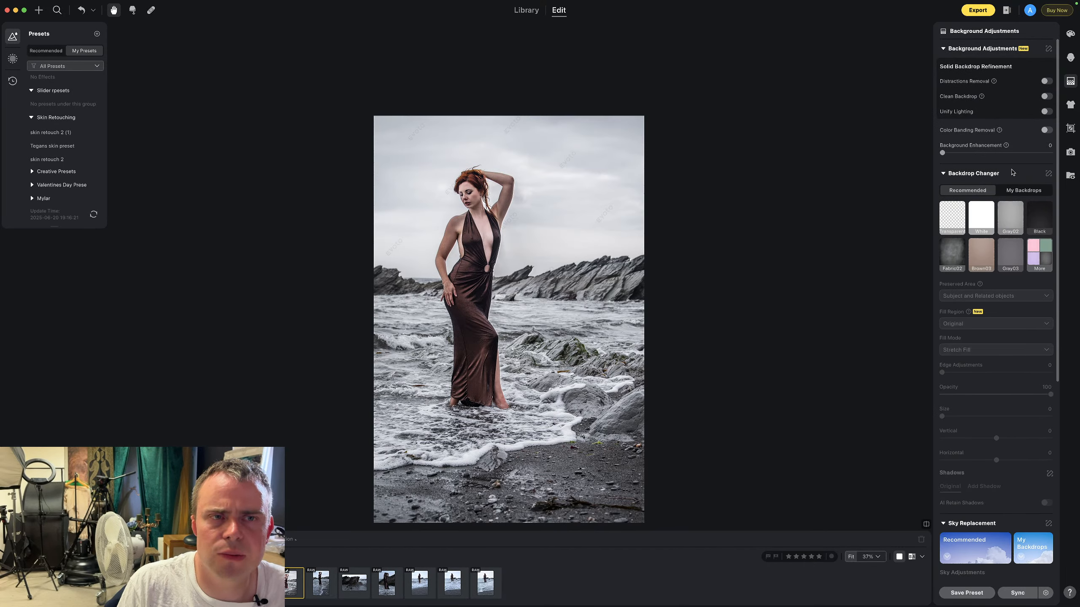
{"action": "scroll", "coordinate": [1013, 171], "scroll_direction": "down", "scroll_amount": 2}
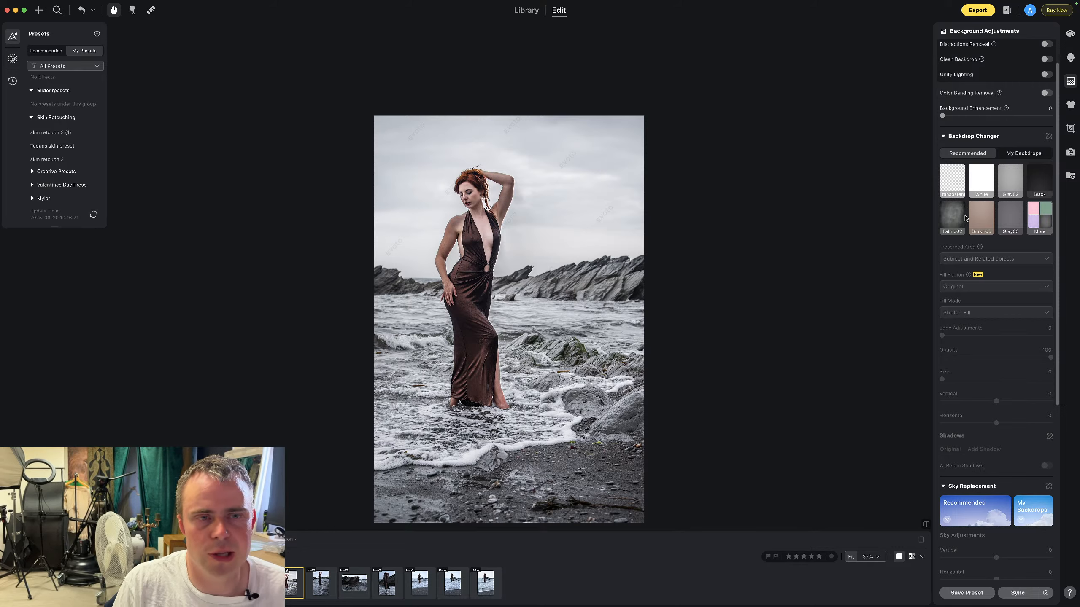
{"action": "scroll", "coordinate": [985, 286], "scroll_direction": "down", "scroll_amount": 10}
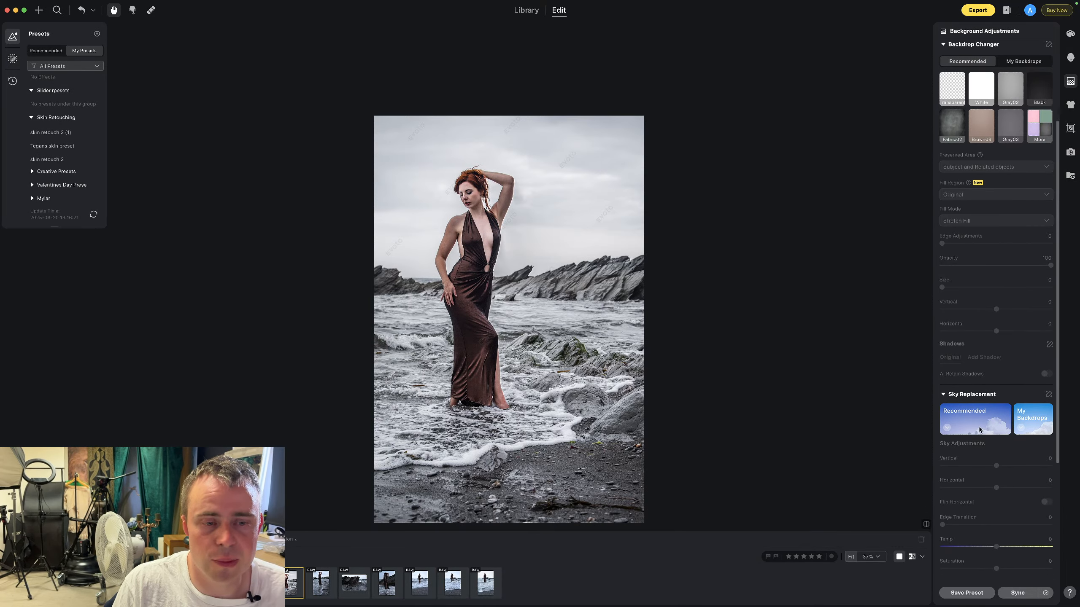
{"action": "left_click", "coordinate": [985, 266]}
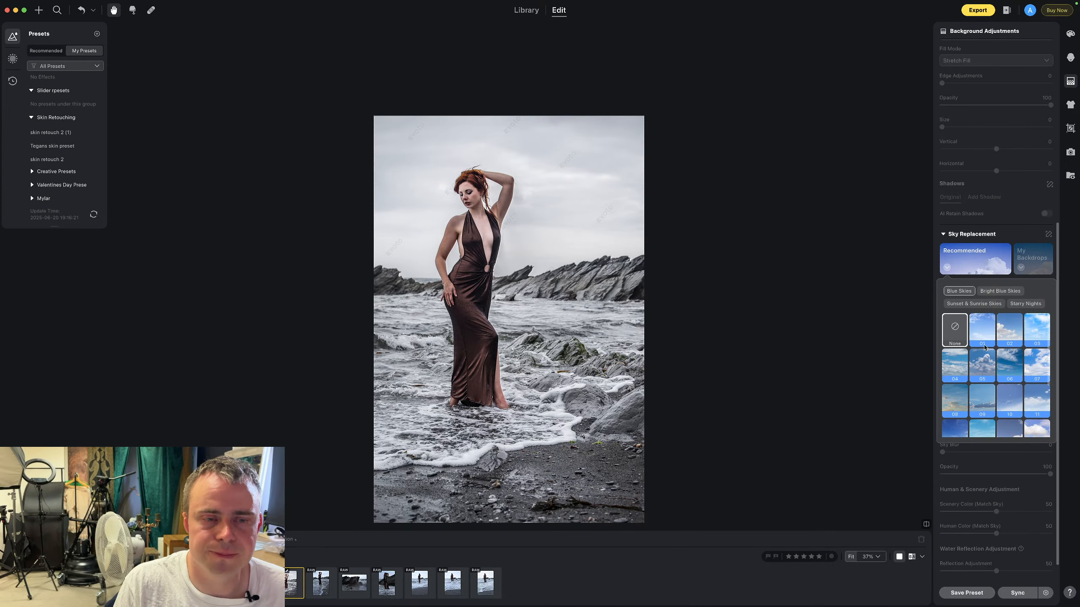
{"action": "scroll", "coordinate": [995, 408], "scroll_direction": "down", "scroll_amount": 2}
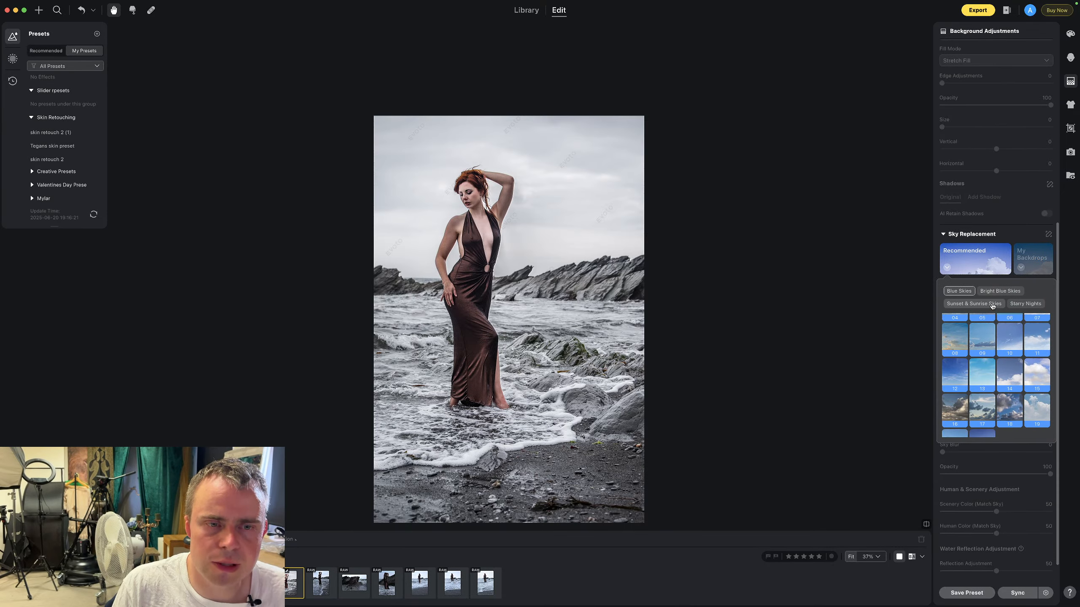
{"action": "left_click", "coordinate": [992, 305]}
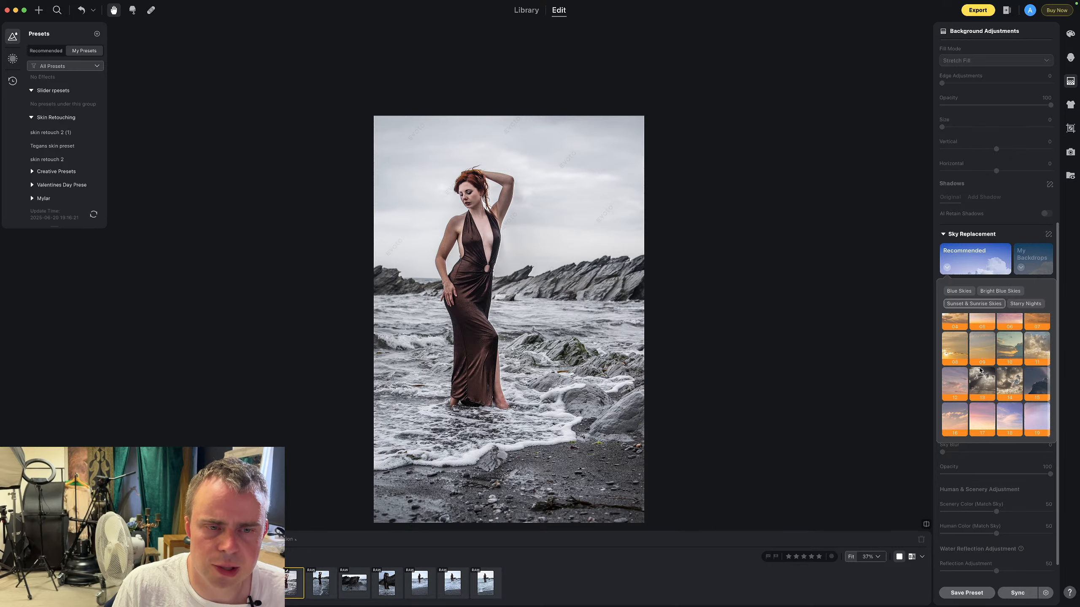
{"action": "scroll", "coordinate": [981, 370], "scroll_direction": "up", "scroll_amount": 2}
{"action": "left_click", "coordinate": [955, 360]}
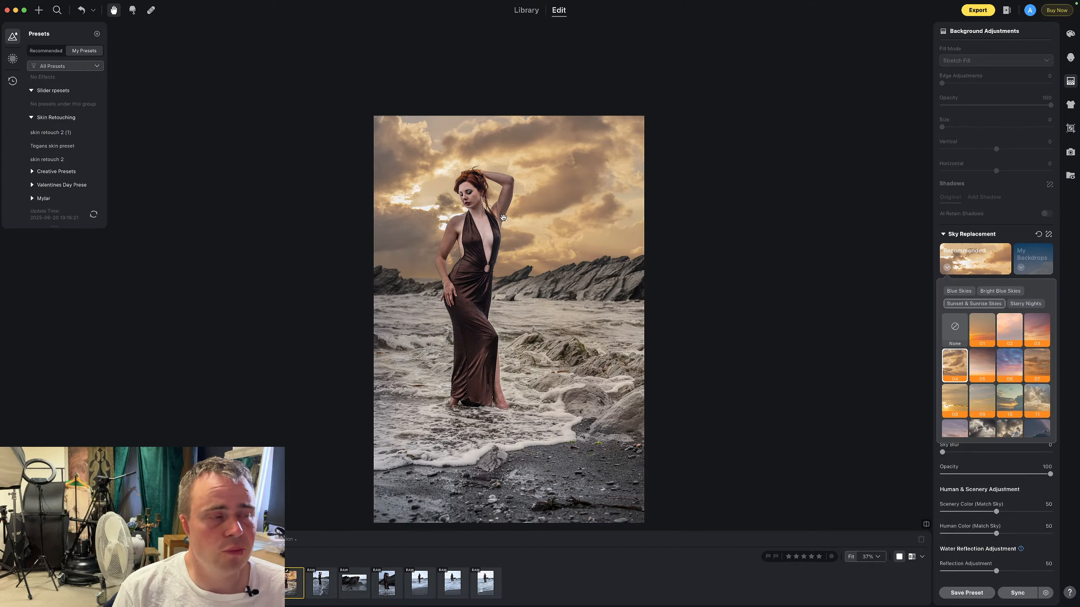
{"action": "scroll", "coordinate": [995, 374], "scroll_direction": "down", "scroll_amount": 2}
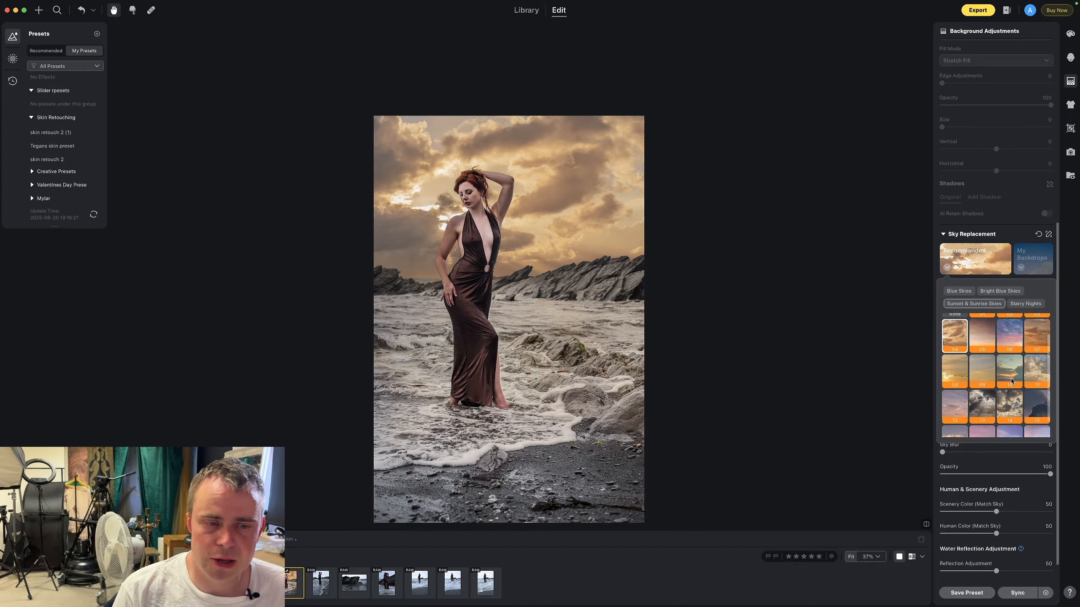
Set the replacement sky's opacity to 100 and its Sky Blur to 6, and check how it blends around the woman
{"action": "mouse_move", "coordinate": [1037, 475]}
{"action": "left_mouse_down"}
{"action": "mouse_move", "coordinate": [991, 474]}
{"action": "mouse_move", "coordinate": [1057, 475]}
{"action": "left_mouse_up"}
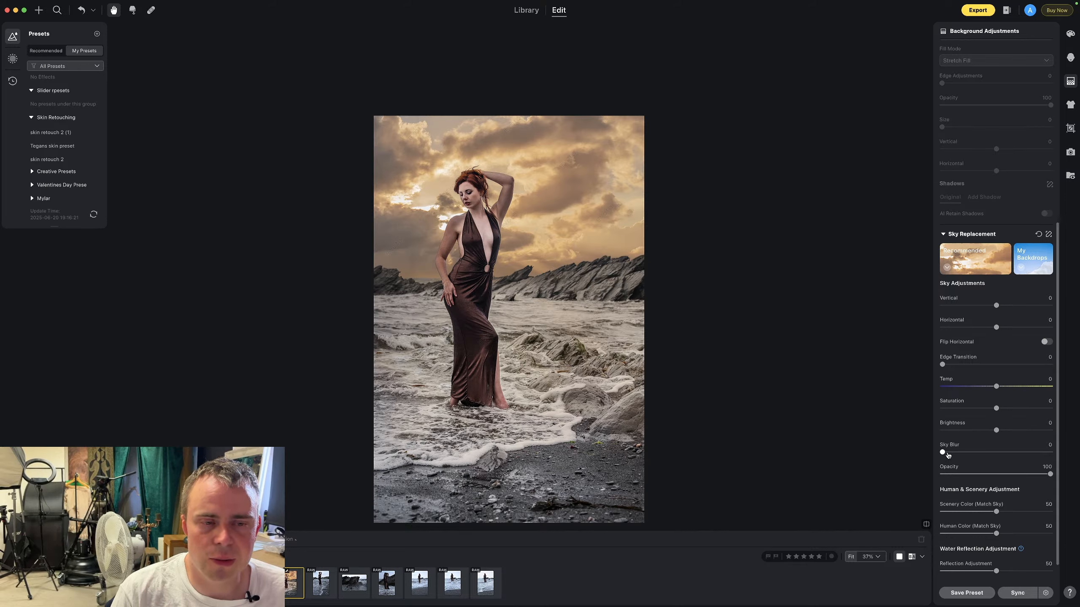
{"action": "mouse_move", "coordinate": [948, 455]}
{"action": "left_mouse_down"}
{"action": "mouse_move", "coordinate": [975, 454]}
{"action": "mouse_move", "coordinate": [959, 456]}
{"action": "left_mouse_up"}
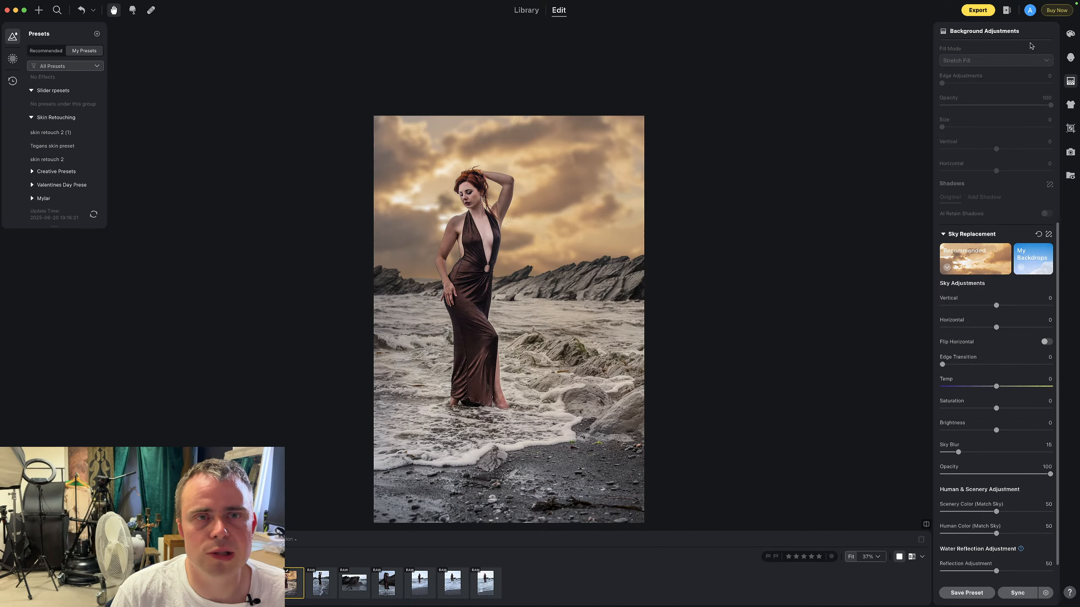
{"action": "left_click", "coordinate": [1071, 34]}
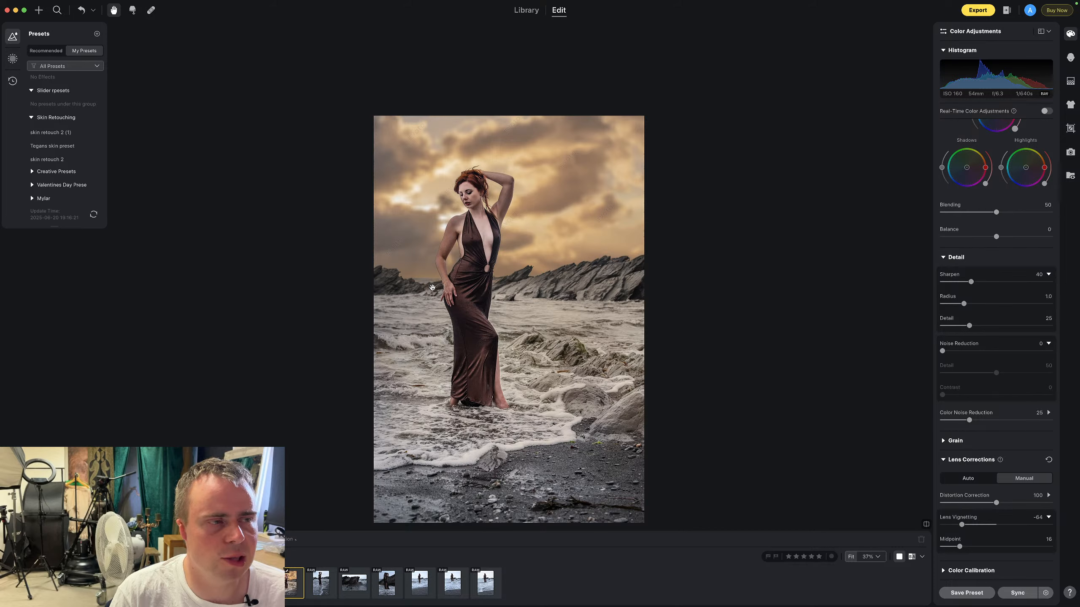
{"action": "left_click", "coordinate": [1070, 82]}
{"action": "left_click_drag", "start_coordinate": [964, 451], "coordinate": [955, 452]}
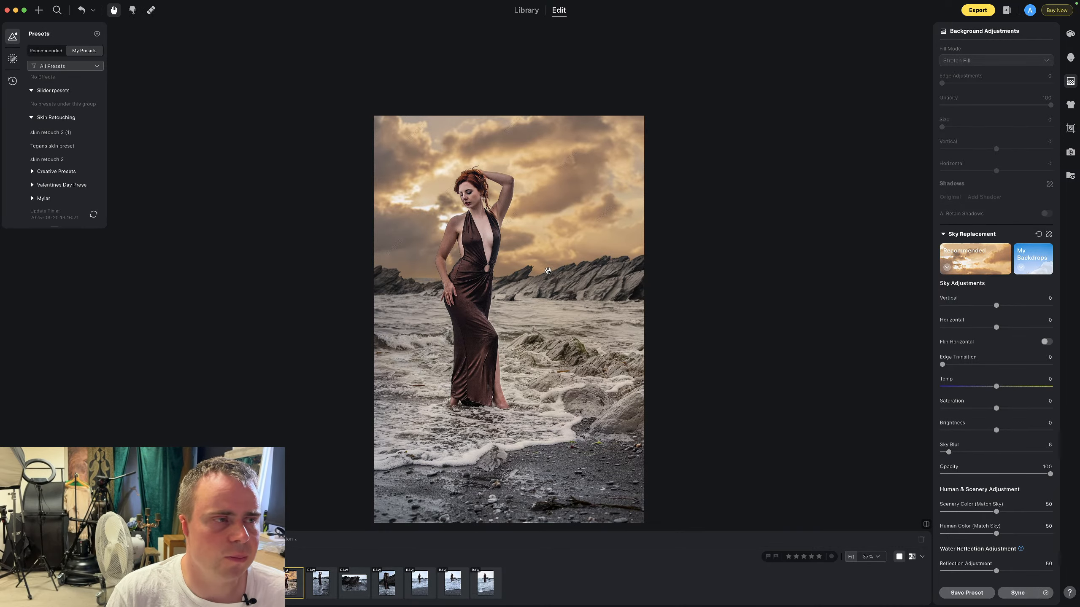
{"action": "scroll", "coordinate": [472, 197], "scroll_direction": "up", "scroll_amount": 5}
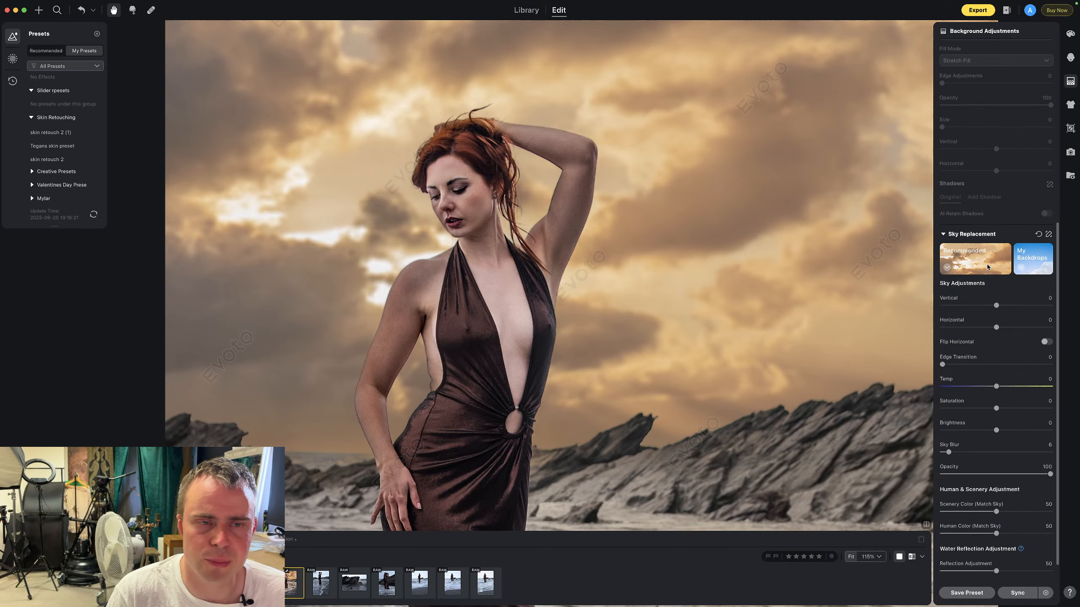
{"action": "left_click", "coordinate": [947, 267]}
{"action": "scroll", "coordinate": [512, 177], "scroll_direction": "down", "scroll_amount": 5}
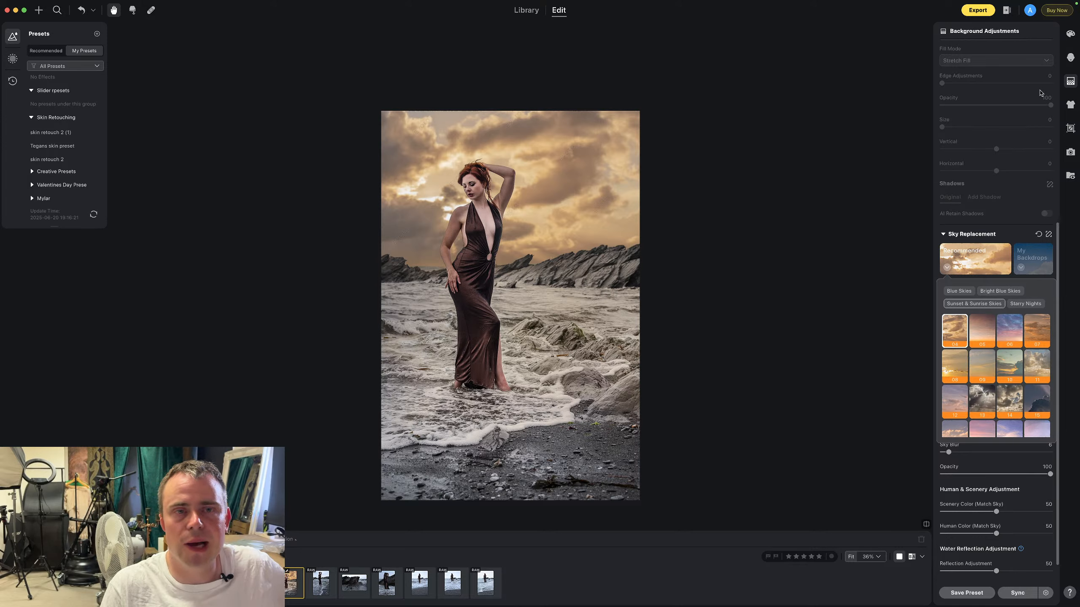
Raise the HSL luminance of orange to 60 and red to 43, and inspect the woman's face and arm up close
{"action": "left_click", "coordinate": [1070, 34]}
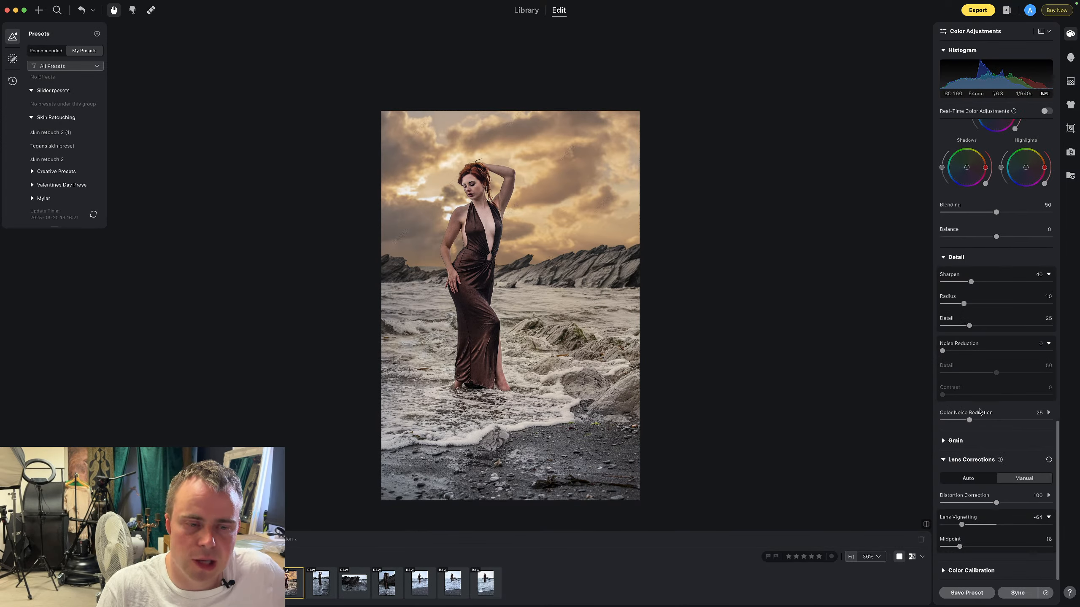
{"action": "scroll", "coordinate": [997, 295], "scroll_direction": "up", "scroll_amount": 10}
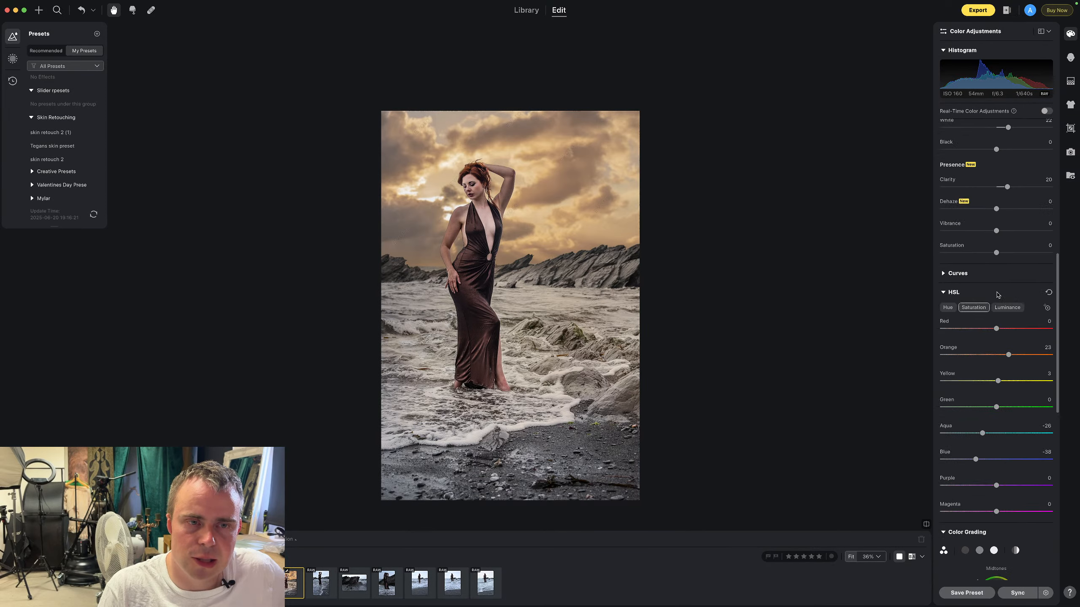
{"action": "left_click", "coordinate": [1007, 307]}
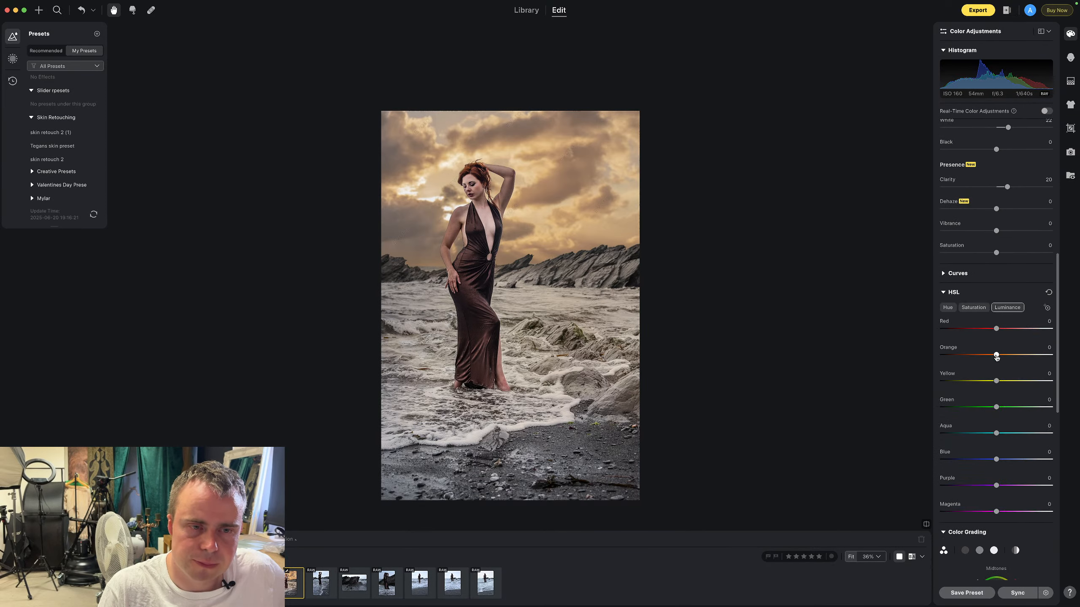
{"action": "left_click_drag", "start_coordinate": [996, 357], "coordinate": [1009, 356]}
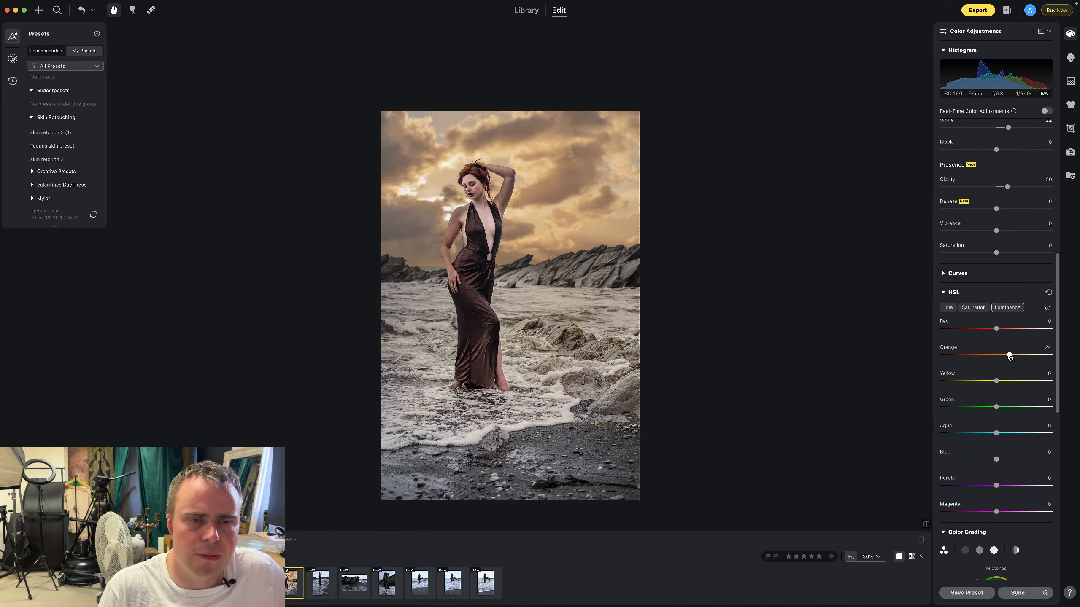
{"action": "left_click_drag", "start_coordinate": [1010, 357], "coordinate": [1017, 356]}
{"action": "left_click", "coordinate": [467, 172]}
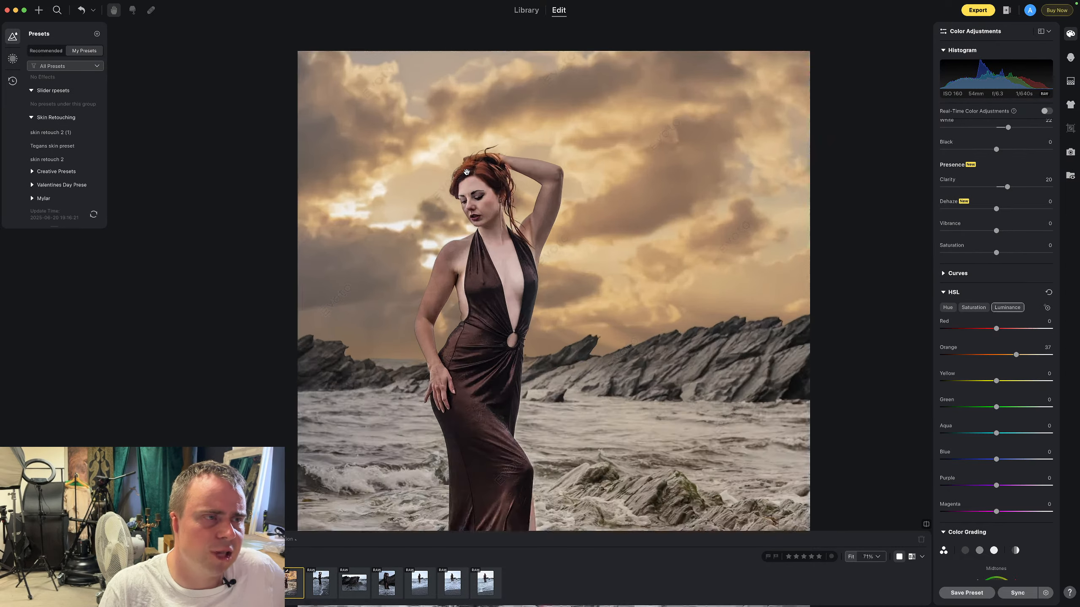
{"action": "left_click", "coordinate": [467, 172]}
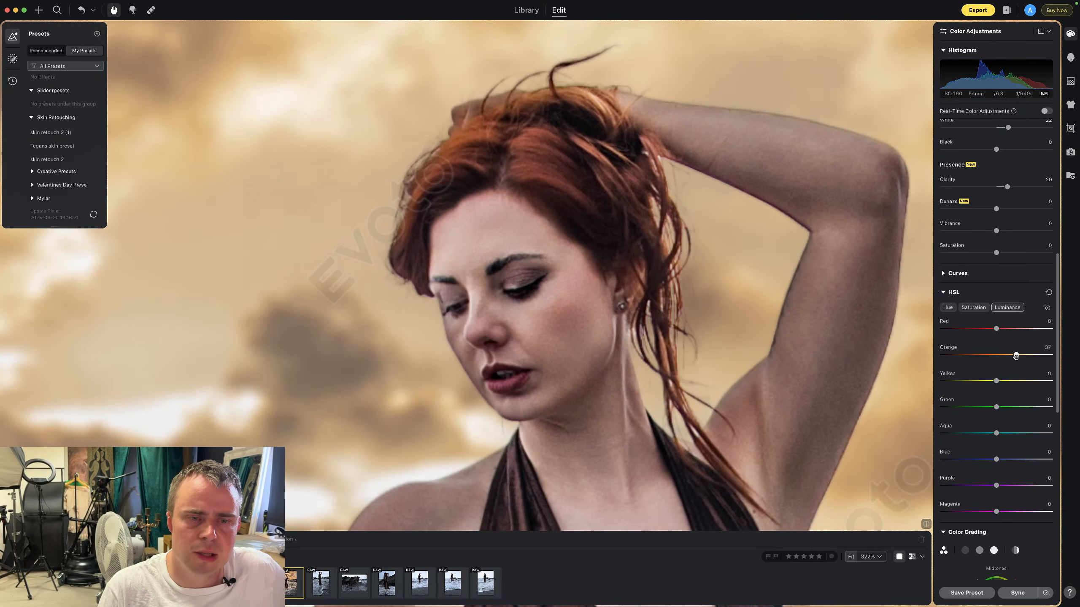
{"action": "left_click_drag", "start_coordinate": [1015, 356], "coordinate": [1029, 356]}
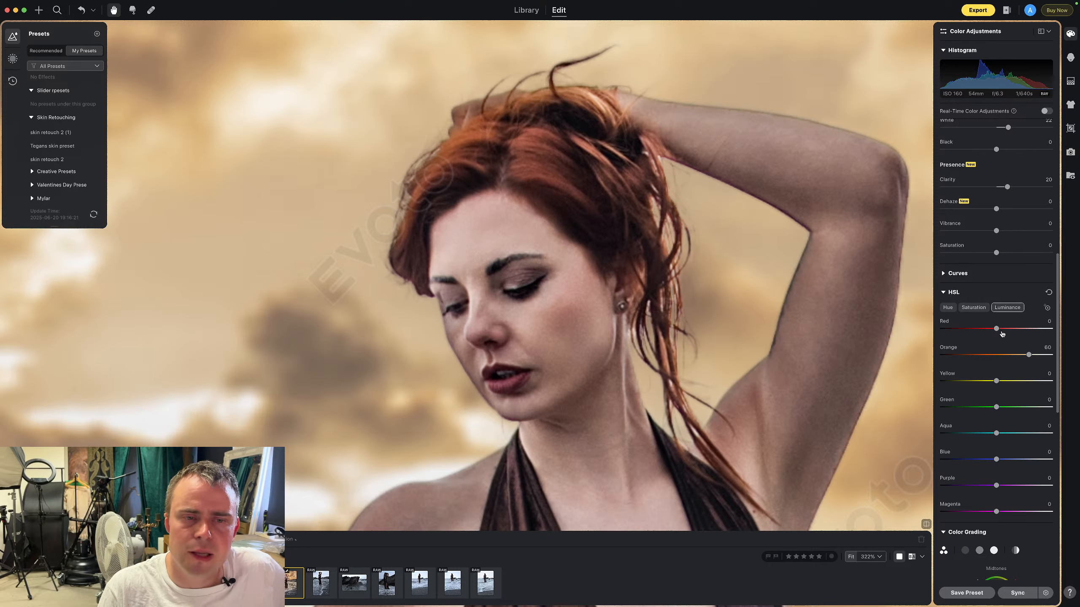
{"action": "left_click_drag", "start_coordinate": [996, 328], "coordinate": [1020, 329]}
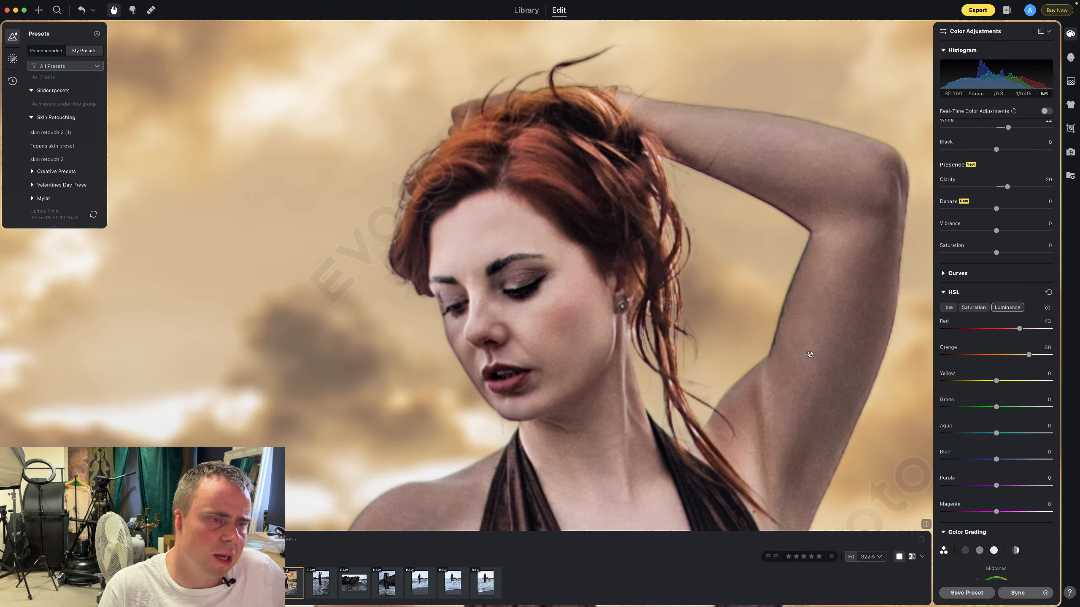
{"action": "scroll", "coordinate": [725, 350], "scroll_direction": "up", "scroll_amount": 5}
{"action": "scroll", "coordinate": [725, 350], "scroll_direction": "down", "scroll_amount": 5}
{"action": "scroll", "coordinate": [725, 351], "scroll_direction": "down", "scroll_amount": 6}
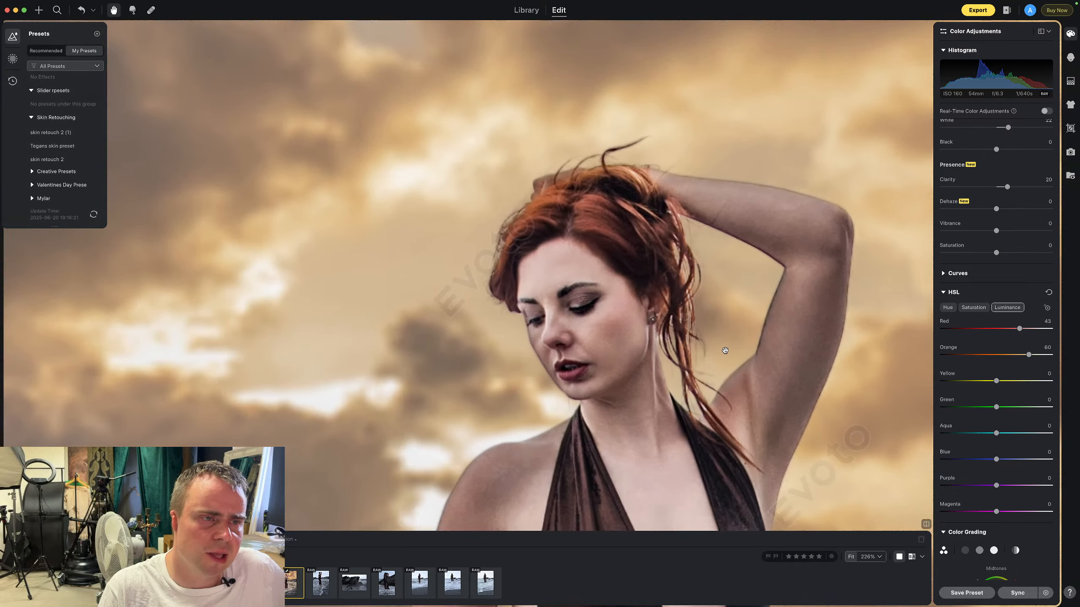
Examine the woman's hair, raised arm, shoulder and lower arm edges up close against the replaced sky
{"action": "scroll", "coordinate": [726, 350], "scroll_direction": "up", "scroll_amount": 5}
{"action": "scroll", "coordinate": [726, 350], "scroll_direction": "down", "scroll_amount": 3}
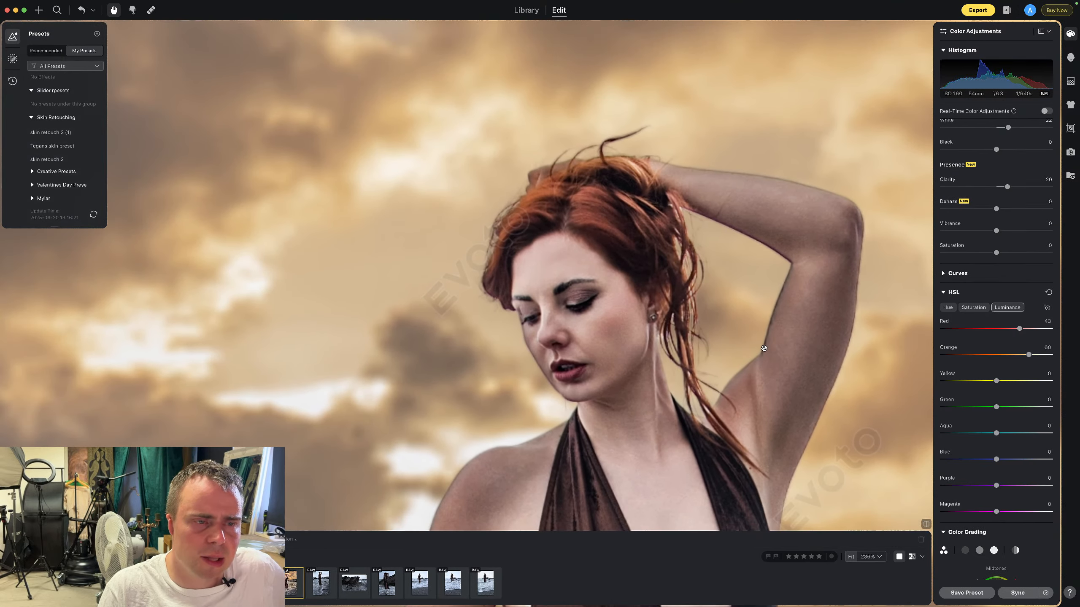
{"action": "scroll", "coordinate": [728, 238], "scroll_direction": "down", "scroll_amount": 1}
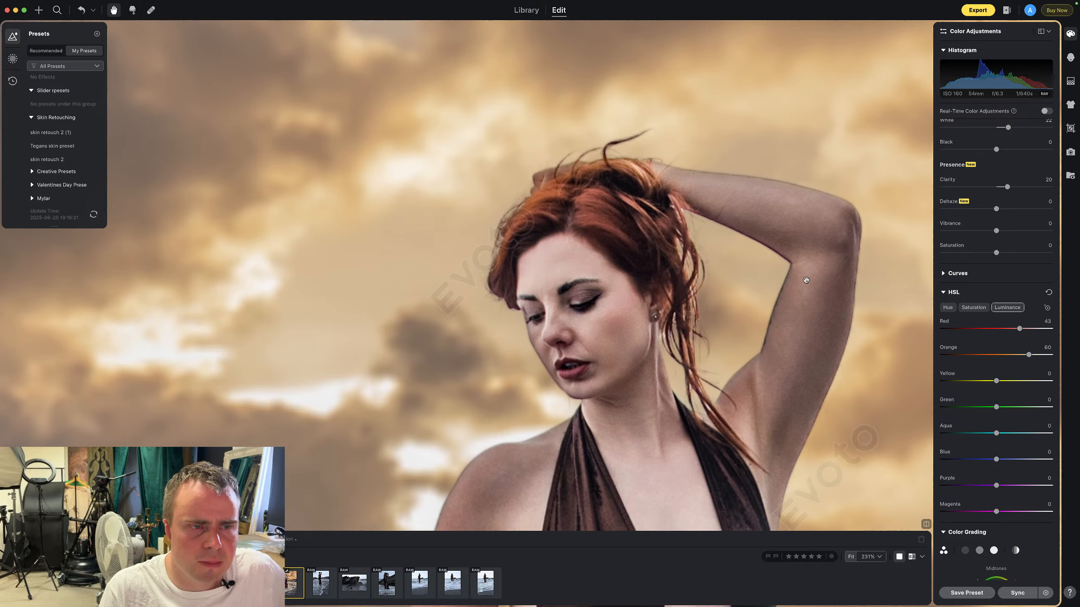
{"action": "scroll", "coordinate": [773, 349], "scroll_direction": "up", "scroll_amount": 5}
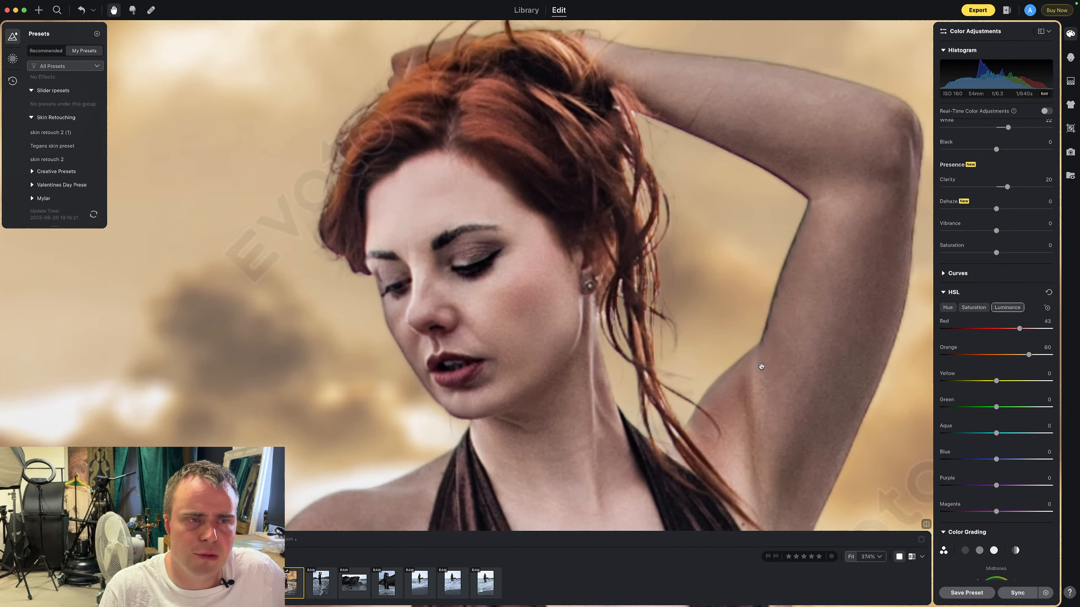
{"action": "scroll", "coordinate": [762, 366], "scroll_direction": "down", "scroll_amount": 2}
{"action": "scroll", "coordinate": [761, 366], "scroll_direction": "down", "scroll_amount": 5}
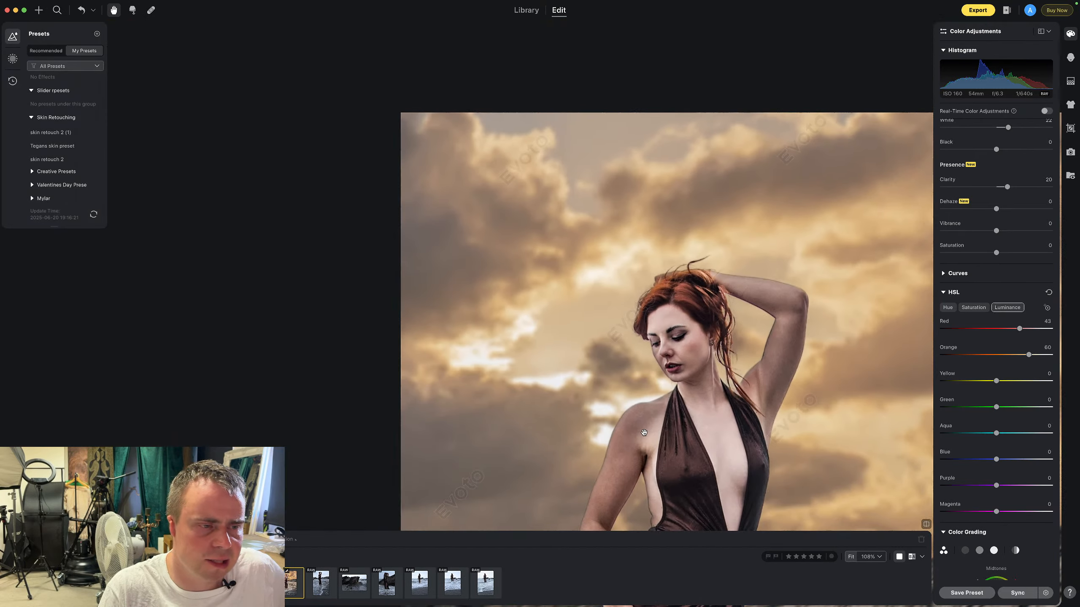
{"action": "scroll", "coordinate": [644, 433], "scroll_direction": "up", "scroll_amount": 5}
{"action": "scroll", "coordinate": [603, 429], "scroll_direction": "down", "scroll_amount": 4}
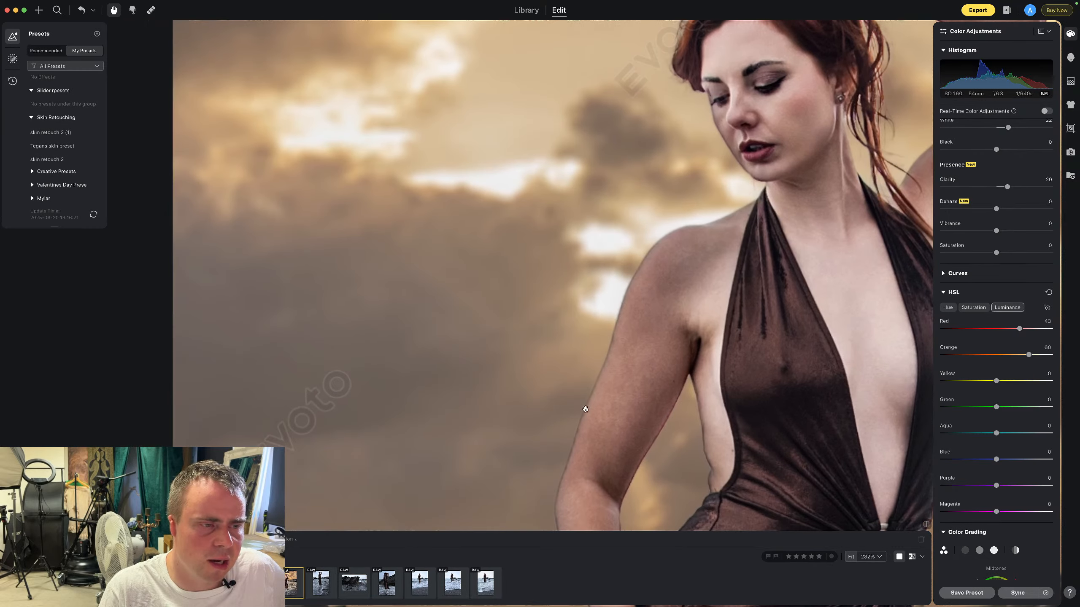
{"action": "scroll", "coordinate": [566, 469], "scroll_direction": "down", "scroll_amount": 4}
{"action": "scroll", "coordinate": [566, 469], "scroll_direction": "up", "scroll_amount": 5}
{"action": "scroll", "coordinate": [567, 469], "scroll_direction": "down", "scroll_amount": 4}
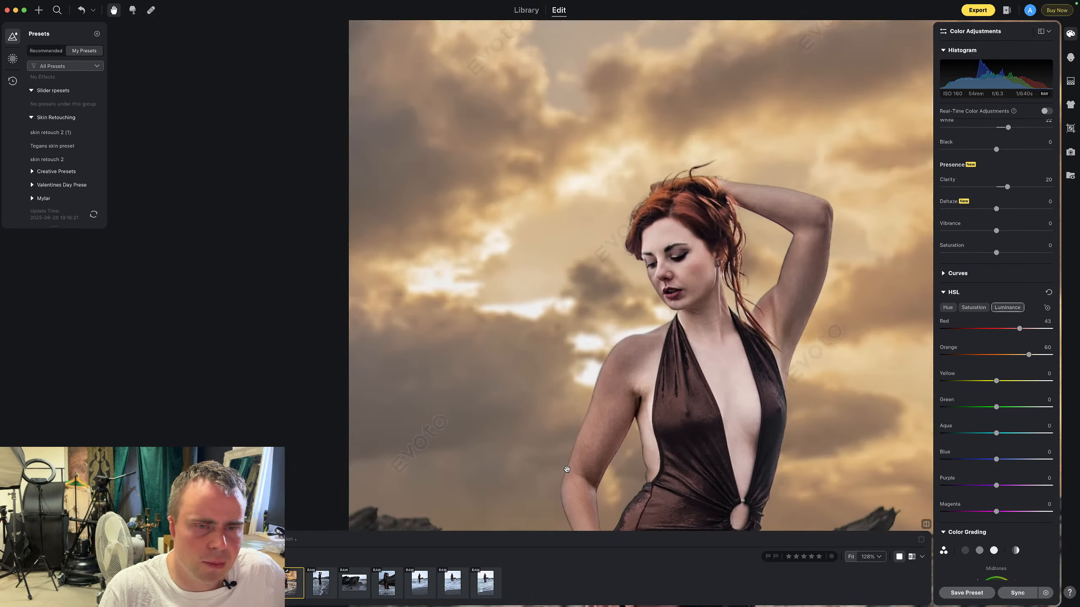
{"action": "scroll", "coordinate": [730, 299], "scroll_direction": "down", "scroll_amount": 3}
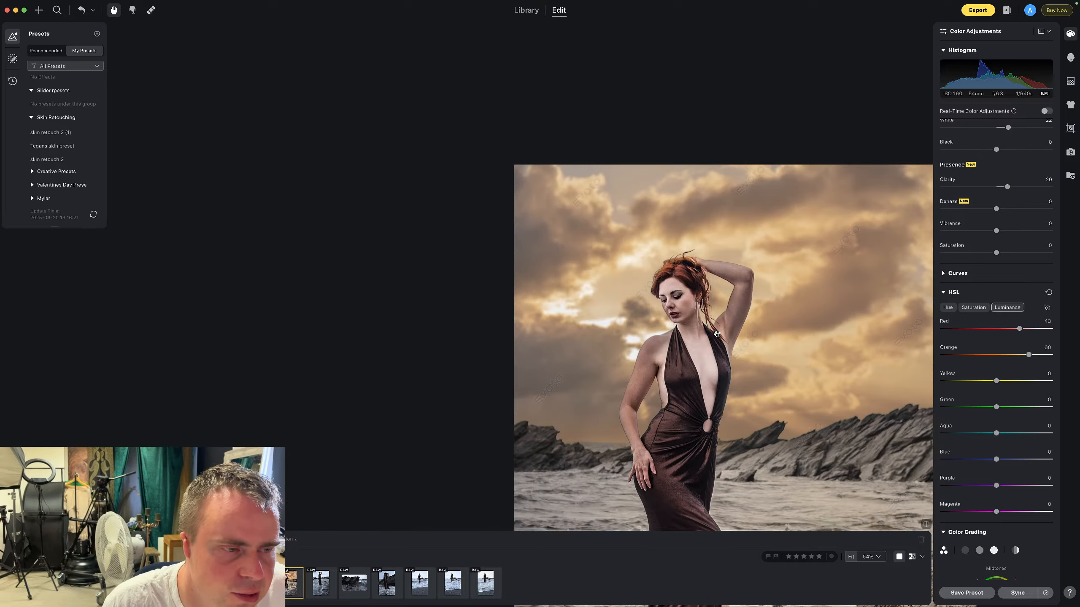
{"action": "scroll", "coordinate": [676, 307], "scroll_direction": "up", "scroll_amount": 2}
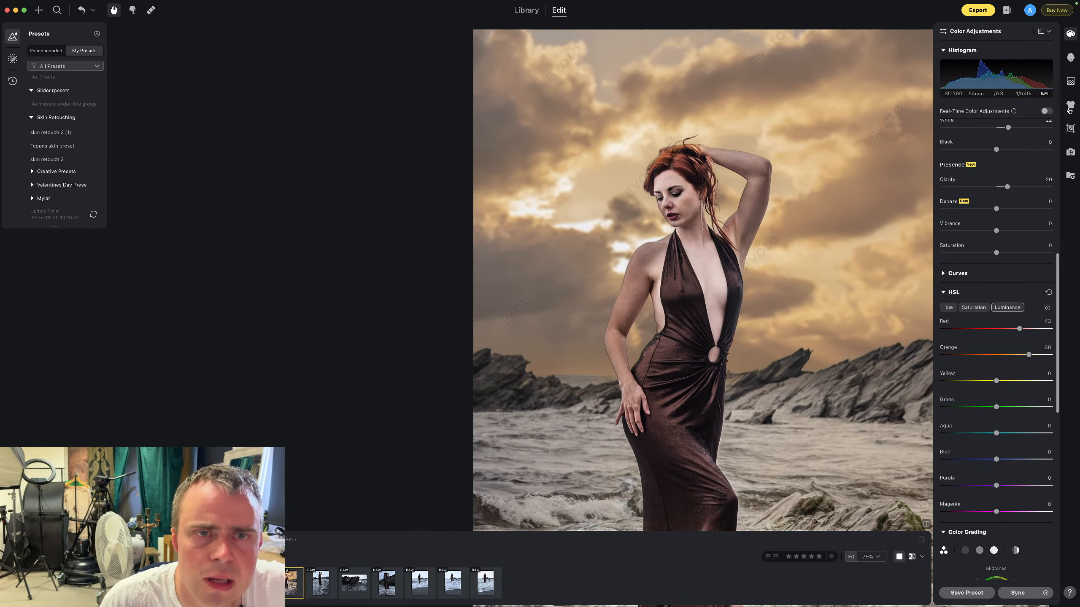
Set the replacement sky's Sky Blur to 0 and Scenery Color (Match Sky) to 83, and check the blend around the woman
{"action": "left_click", "coordinate": [1070, 81]}
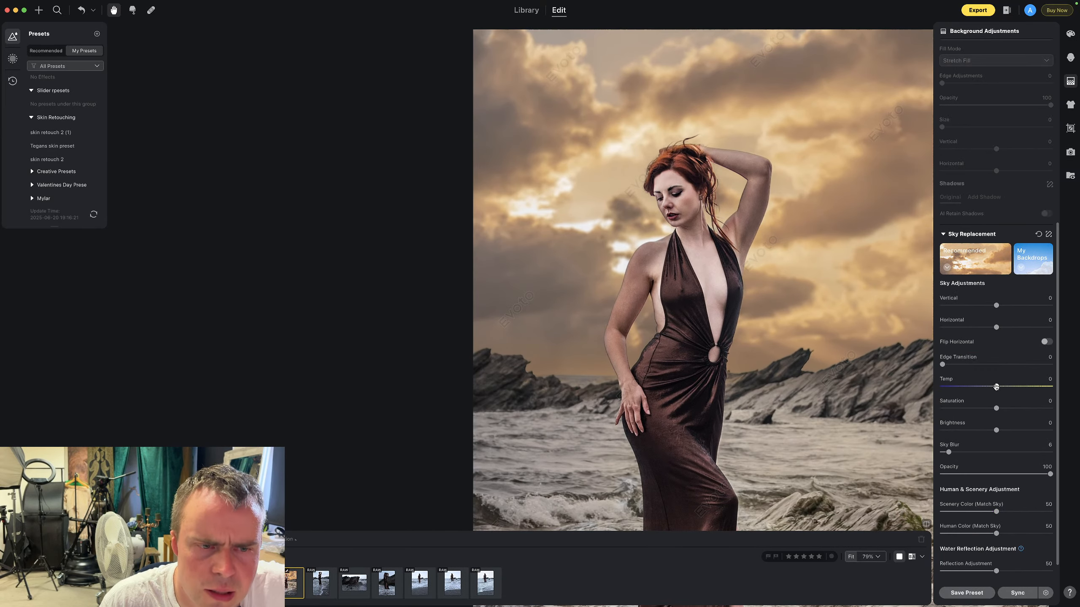
{"action": "scroll", "coordinate": [1009, 337], "scroll_direction": "up", "scroll_amount": 2}
{"action": "left_click_drag", "start_coordinate": [948, 497], "coordinate": [928, 499]}
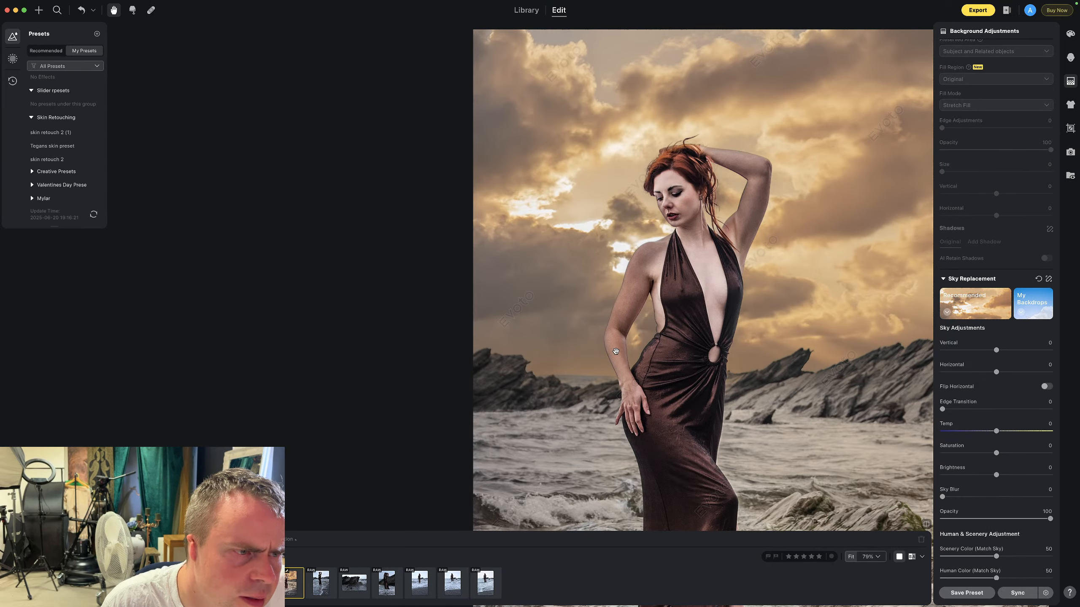
{"action": "scroll", "coordinate": [616, 351], "scroll_direction": "up", "scroll_amount": 5}
{"action": "scroll", "coordinate": [616, 351], "scroll_direction": "down", "scroll_amount": 1}
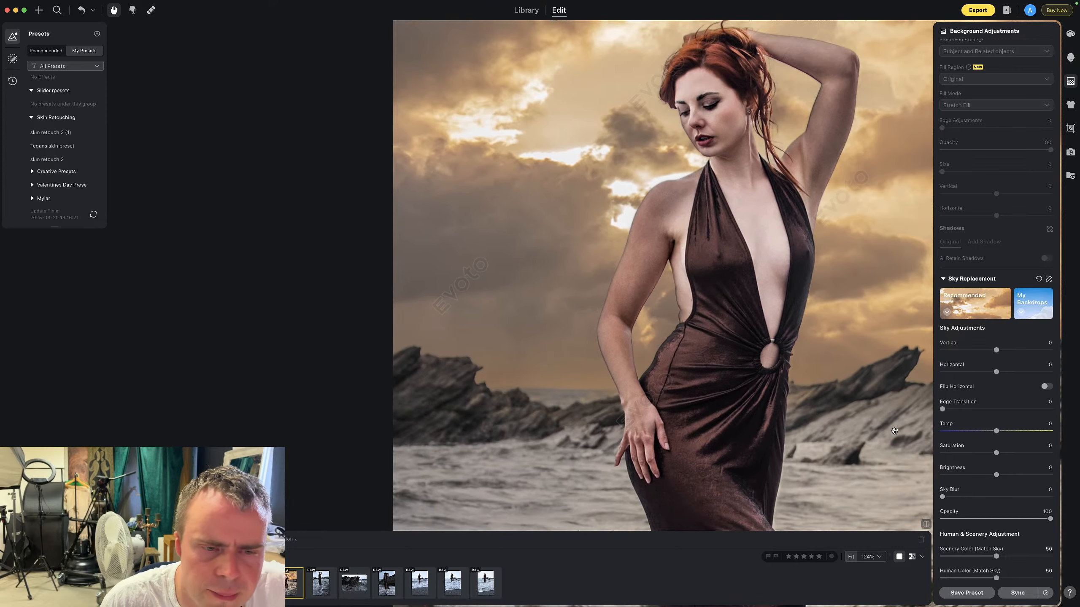
{"action": "scroll", "coordinate": [1012, 441], "scroll_direction": "down", "scroll_amount": 3}
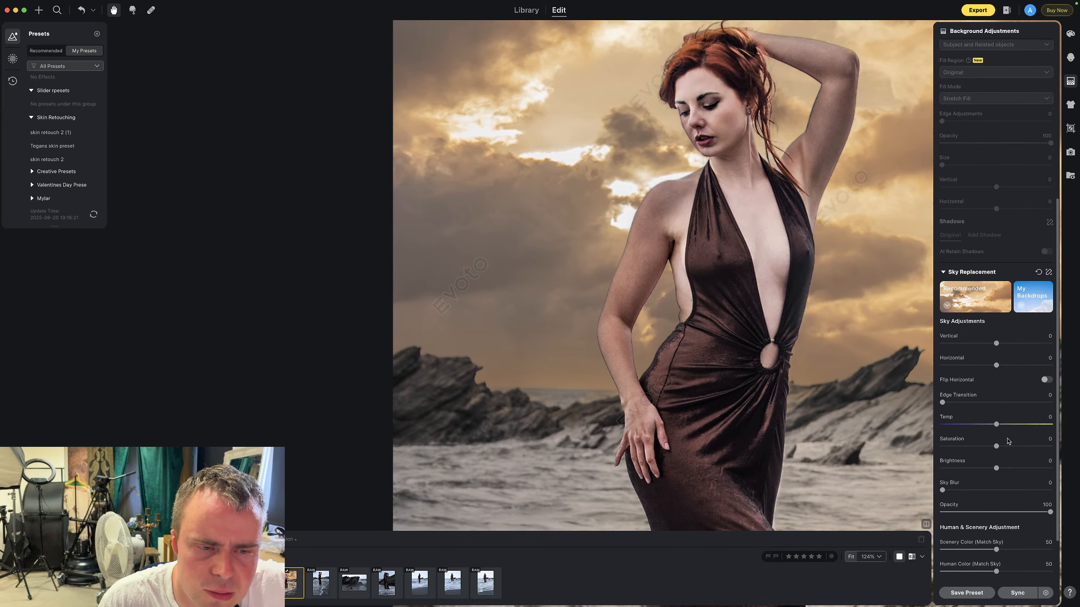
{"action": "left_click_drag", "start_coordinate": [999, 488], "coordinate": [1032, 488]}
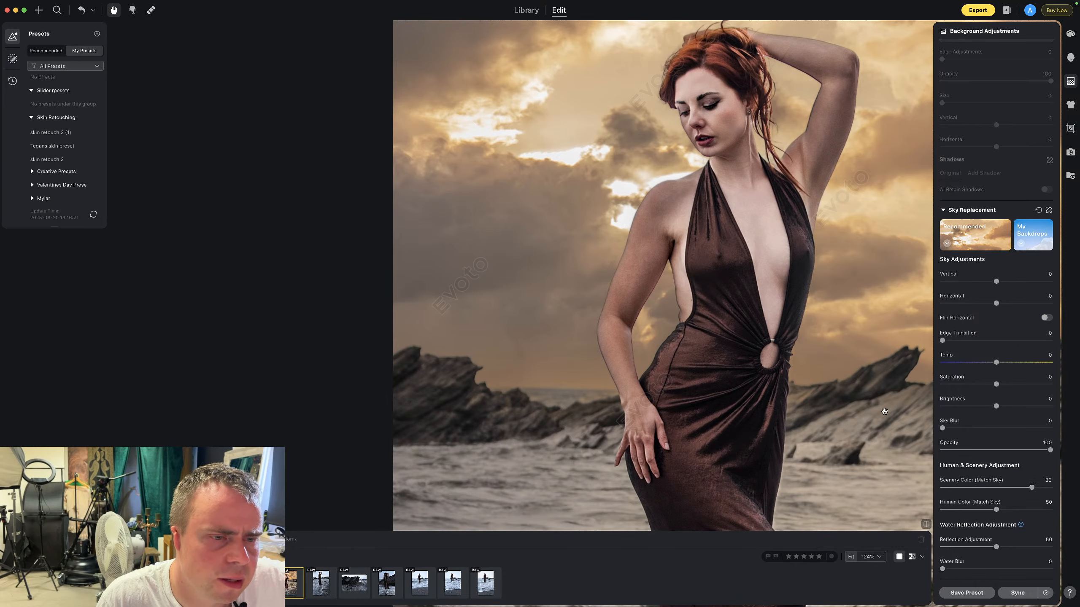
{"action": "scroll", "coordinate": [885, 412], "scroll_direction": "up", "scroll_amount": 4}
{"action": "scroll", "coordinate": [885, 412], "scroll_direction": "down", "scroll_amount": 7}
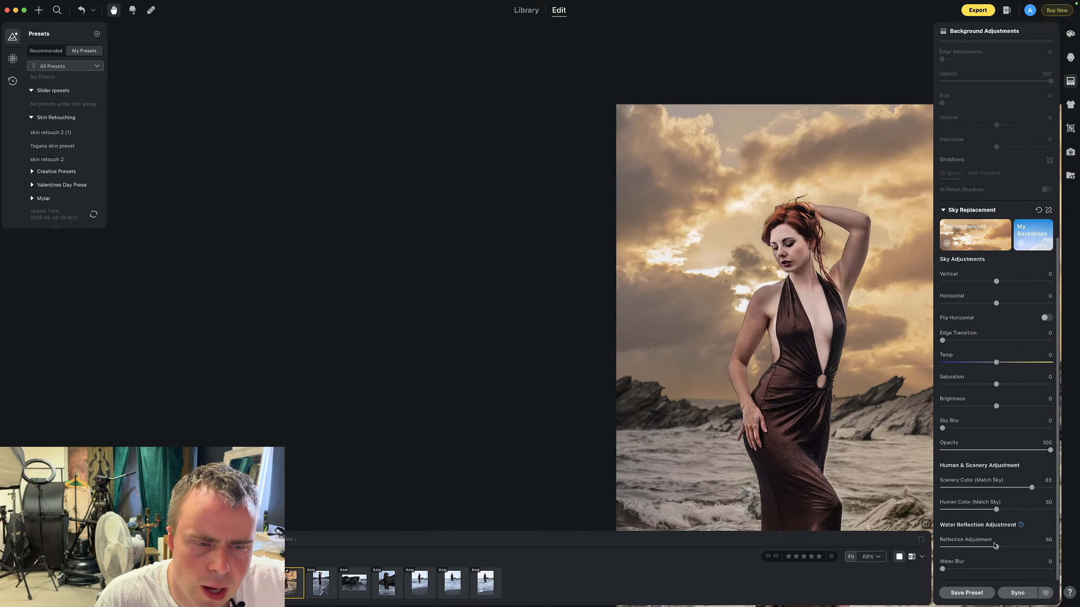
Compare water Reflection Adjustment strengths of 89, 0 and 58 on the sea, and settle on 88
{"action": "left_click_drag", "start_coordinate": [996, 547], "coordinate": [1038, 547]}
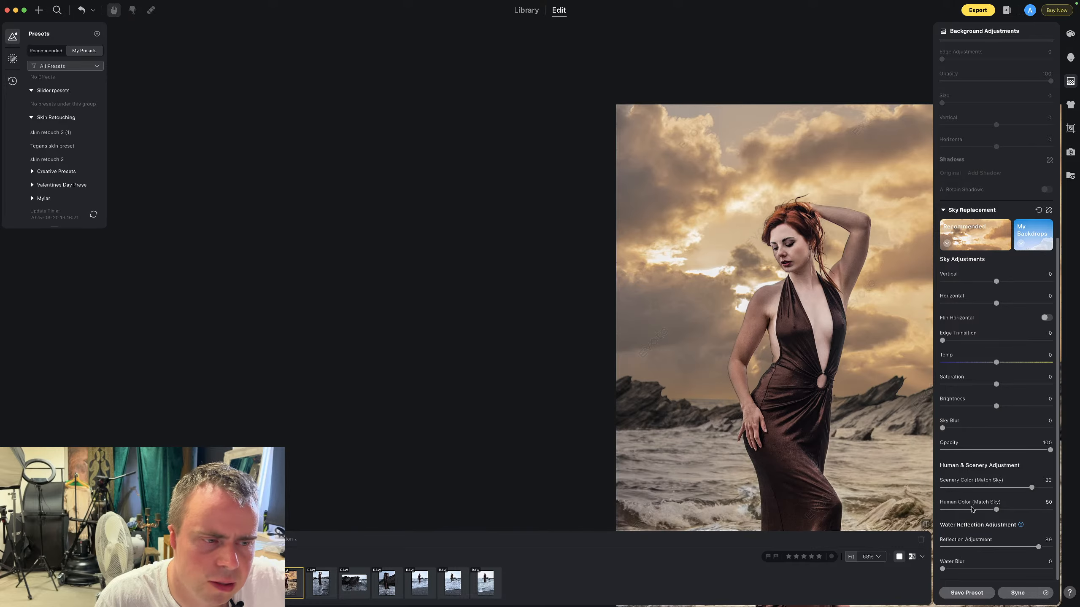
{"action": "left_click_drag", "start_coordinate": [924, 478], "coordinate": [712, 301]}
{"action": "scroll", "coordinate": [712, 301], "scroll_direction": "up", "scroll_amount": 4}
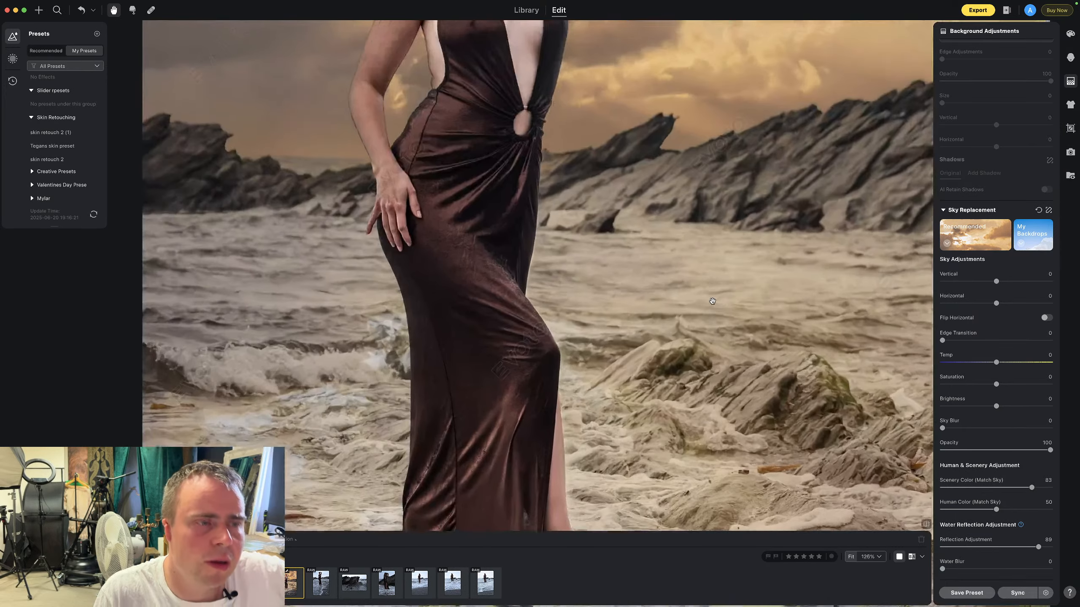
{"action": "scroll", "coordinate": [712, 301], "scroll_direction": "down", "scroll_amount": 7}
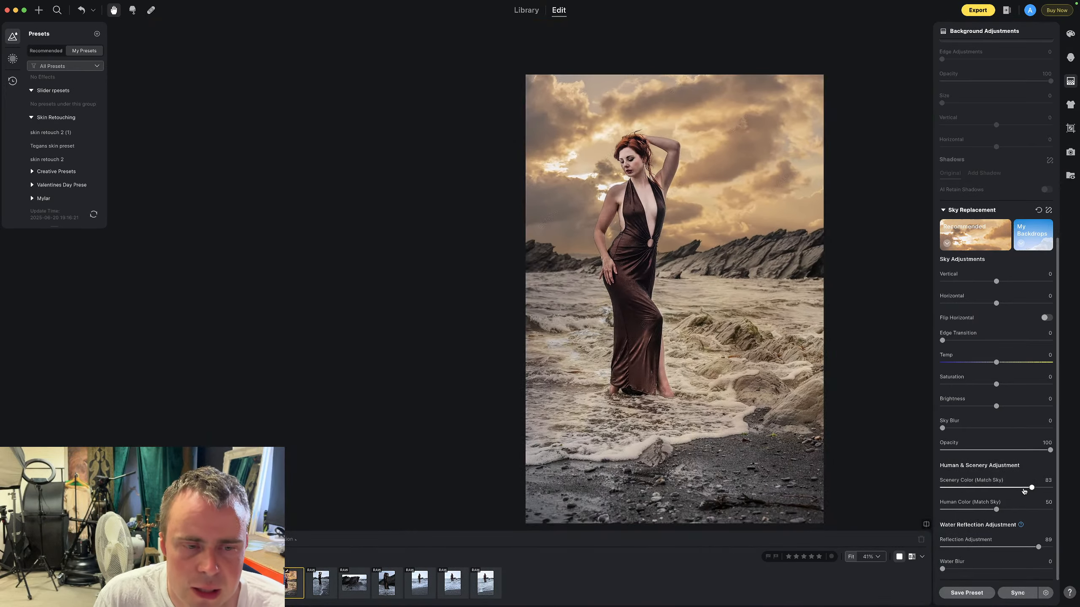
{"action": "left_click_drag", "start_coordinate": [1038, 548], "coordinate": [942, 549]}
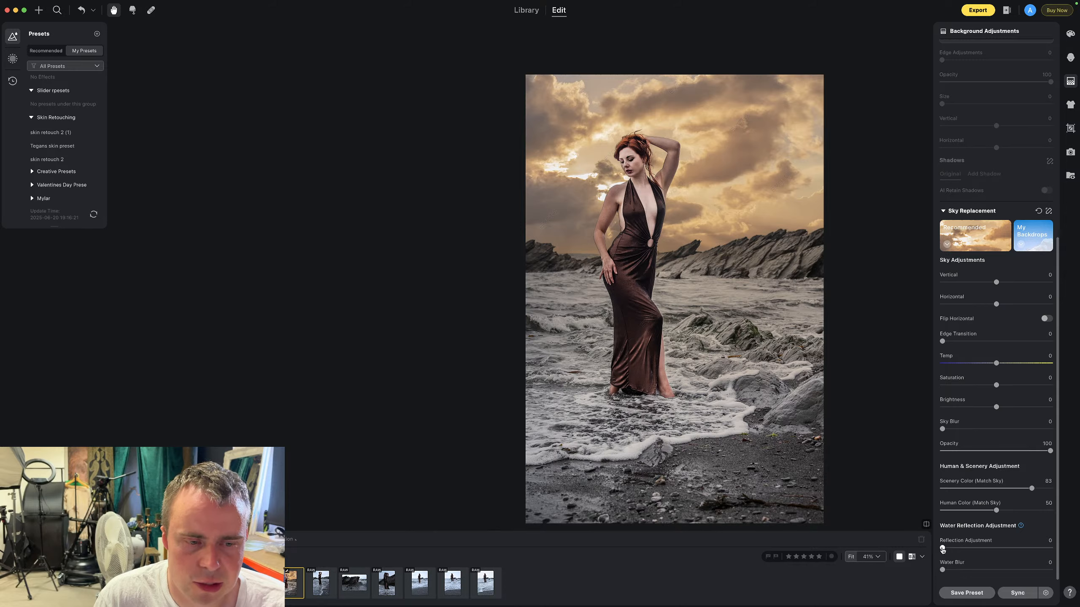
{"action": "left_click_drag", "start_coordinate": [942, 548], "coordinate": [1005, 549]}
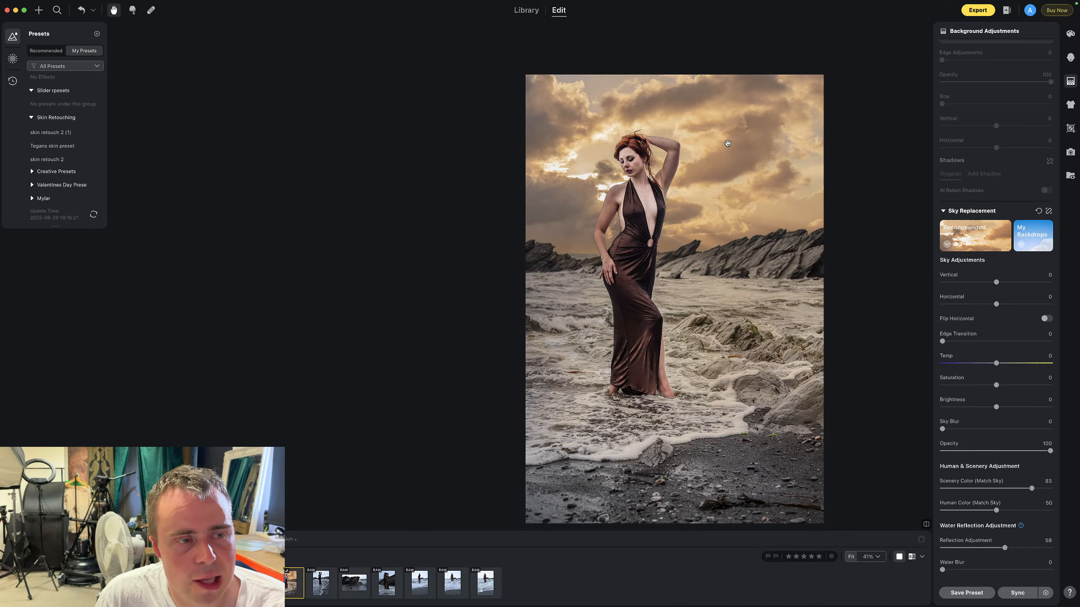
{"action": "left_click_drag", "start_coordinate": [1006, 548], "coordinate": [1035, 549]}
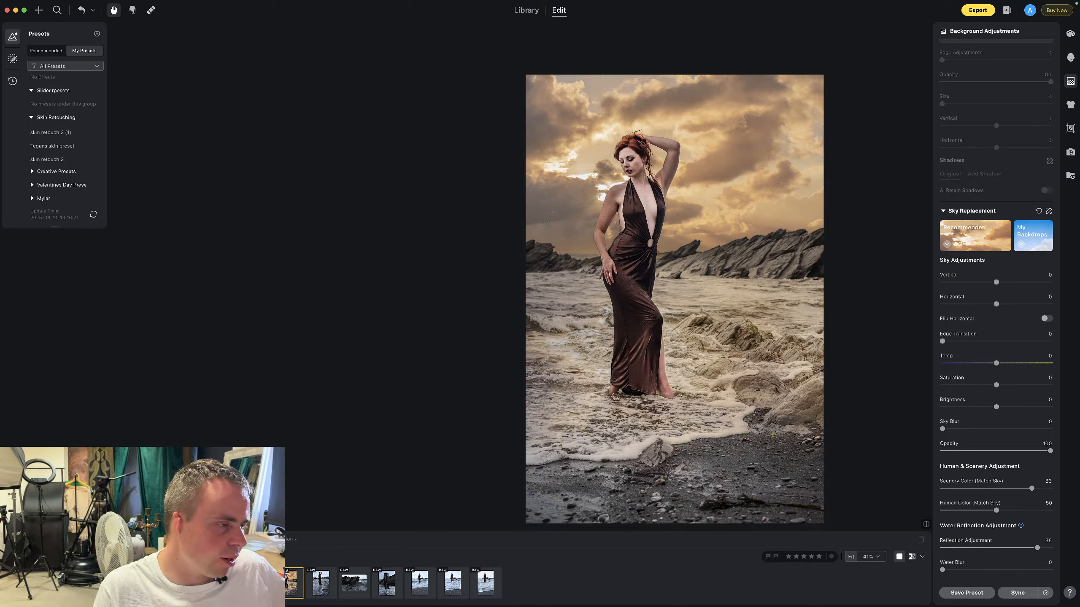
Switch to the photo of the woman reclining on the large rock and set its water Reflection Adjustment to 82
{"action": "left_click", "coordinate": [344, 580]}
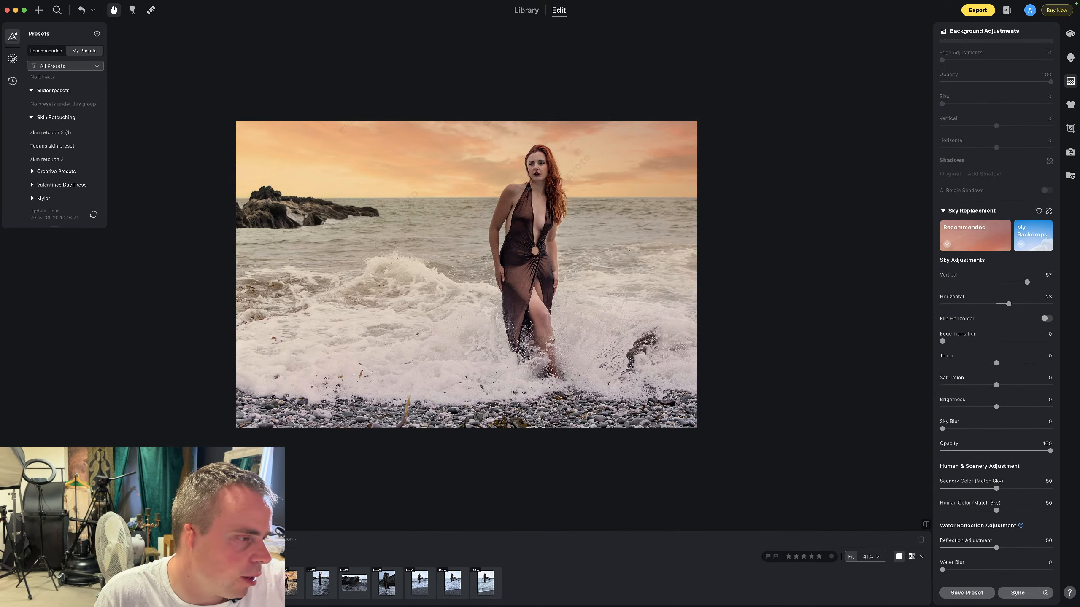
{"action": "key", "text": "Right"}
{"action": "key", "text": "Right"}
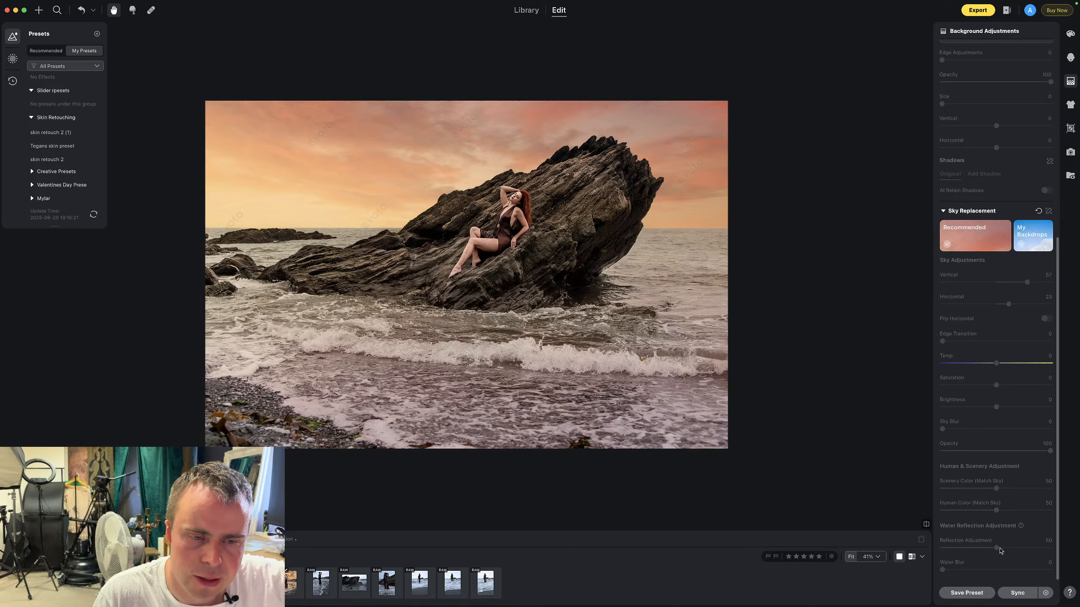
{"action": "left_click_drag", "start_coordinate": [996, 549], "coordinate": [1047, 550]}
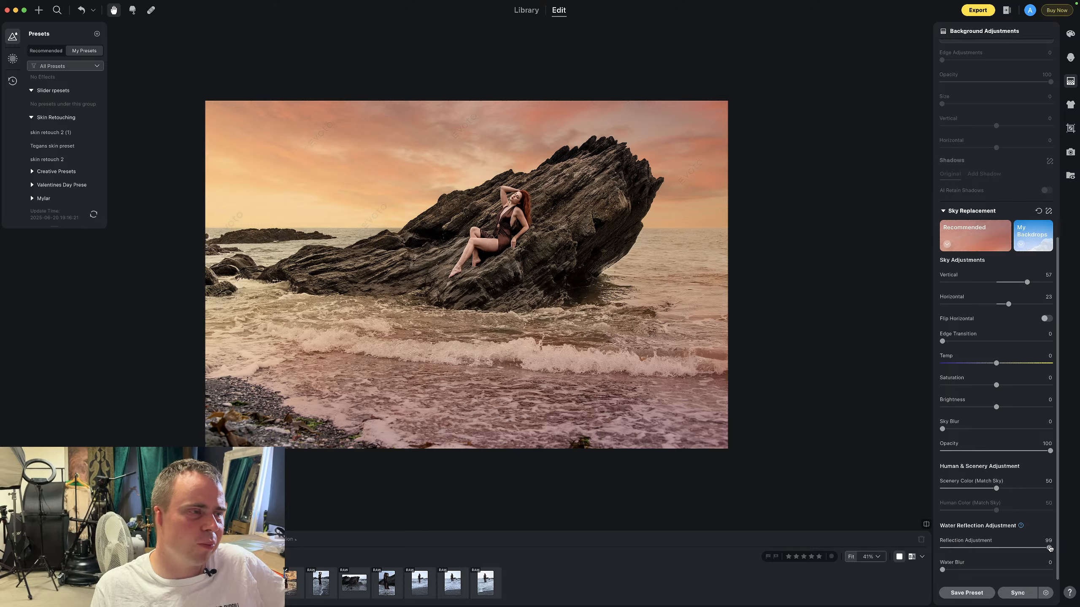
{"action": "left_click_drag", "start_coordinate": [1048, 549], "coordinate": [1031, 549]}
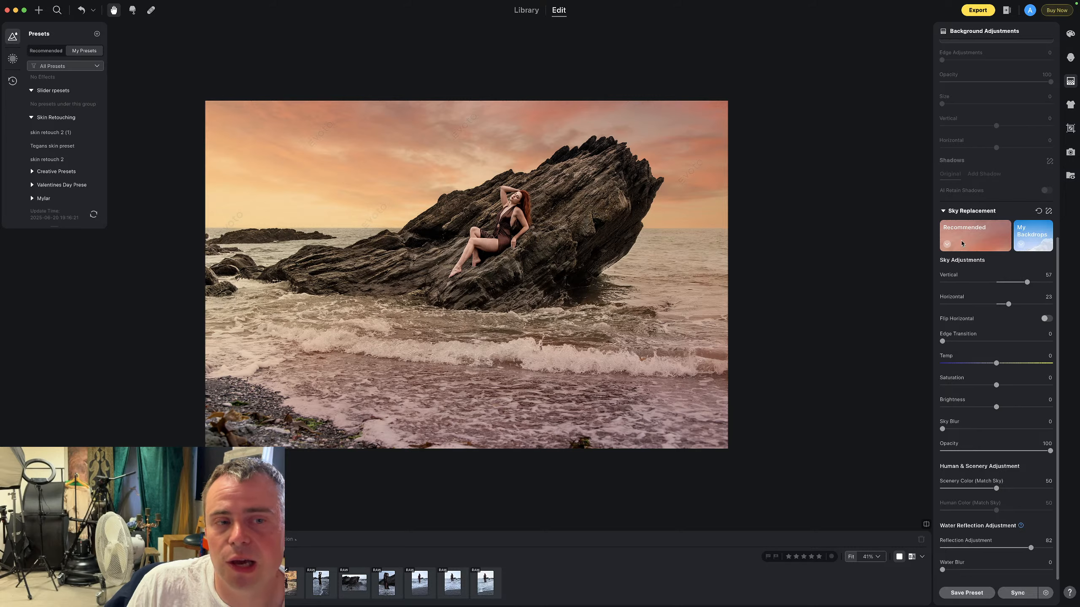
{"action": "scroll", "coordinate": [1003, 429], "scroll_direction": "down", "scroll_amount": 1}
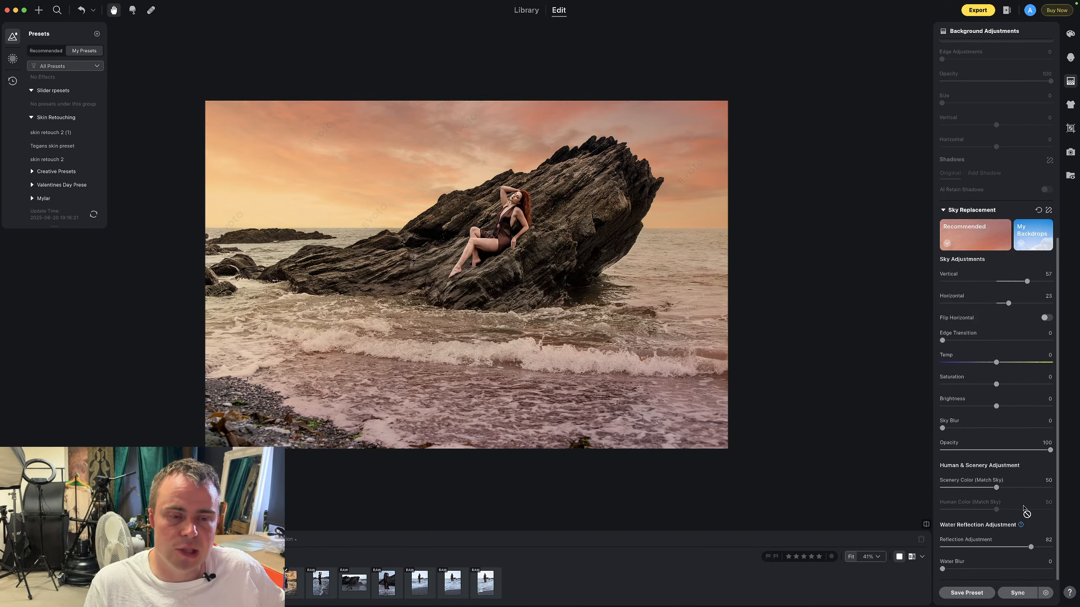
{"action": "scroll", "coordinate": [1011, 445], "scroll_direction": "up", "scroll_amount": 7}
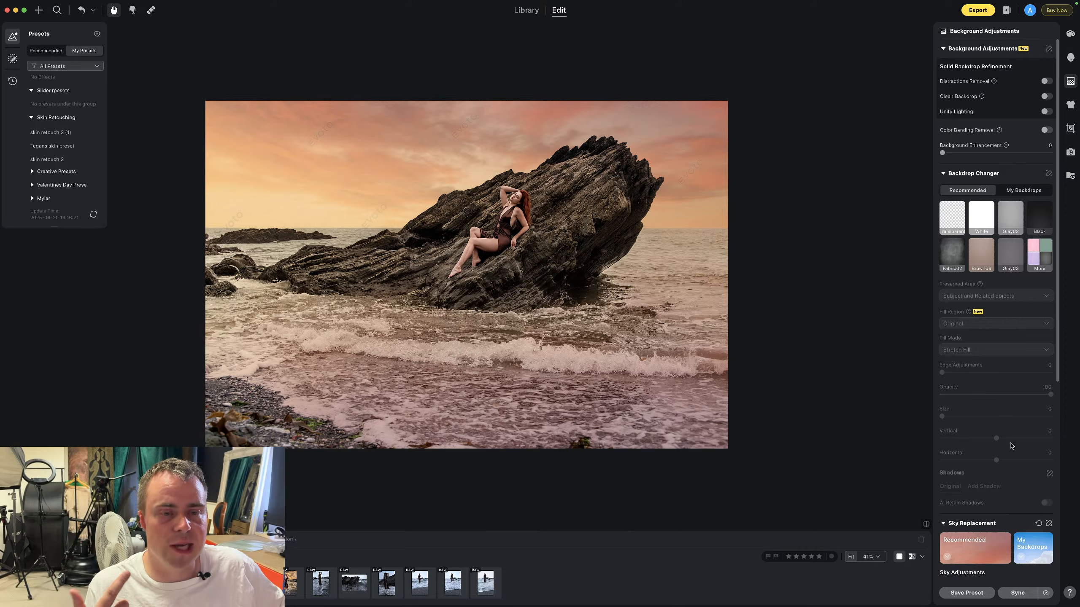
{"action": "scroll", "coordinate": [1024, 285], "scroll_direction": "down", "scroll_amount": 3}
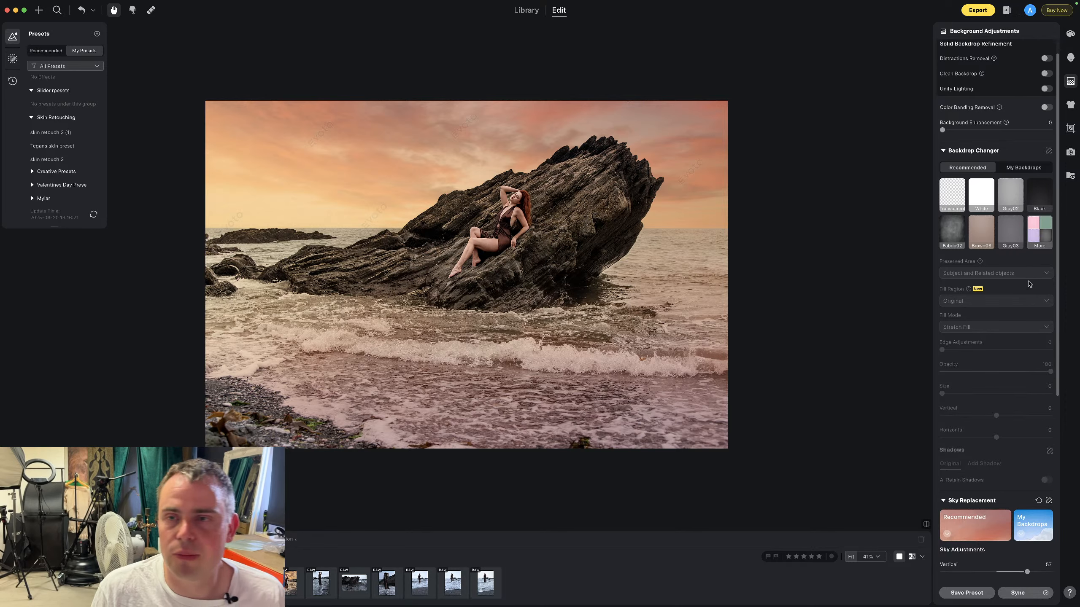
{"action": "scroll", "coordinate": [1024, 285], "scroll_direction": "down", "scroll_amount": 8}
{"action": "scroll", "coordinate": [1025, 285], "scroll_direction": "up", "scroll_amount": 10}
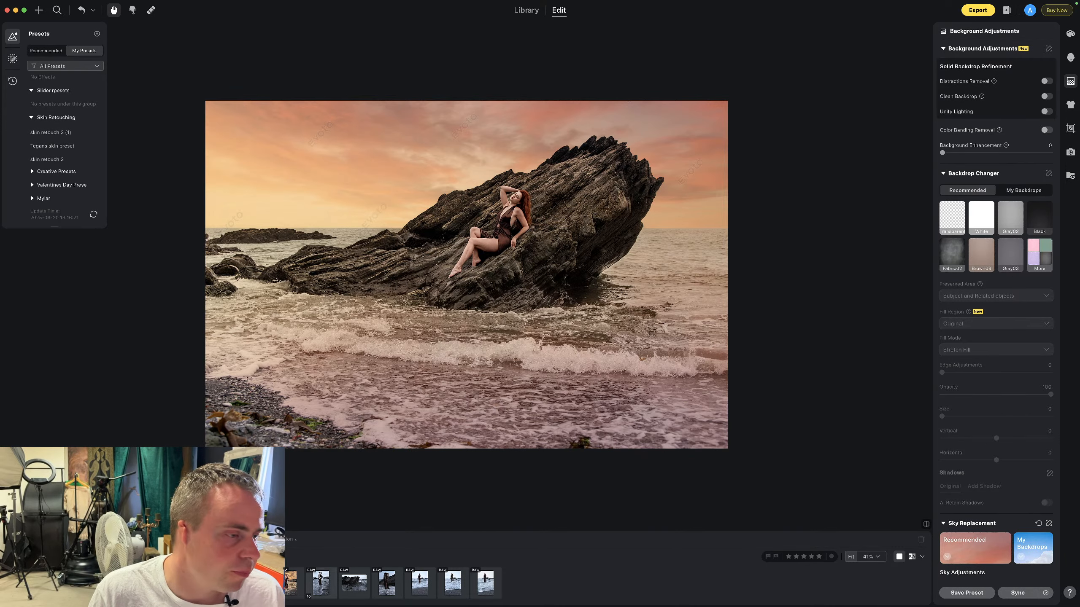
Return to the standing portrait with the cloudy golden sky and set Human Color (Match Sky) to 89 and Scenery Color to 96
{"action": "left_click", "coordinate": [293, 583]}
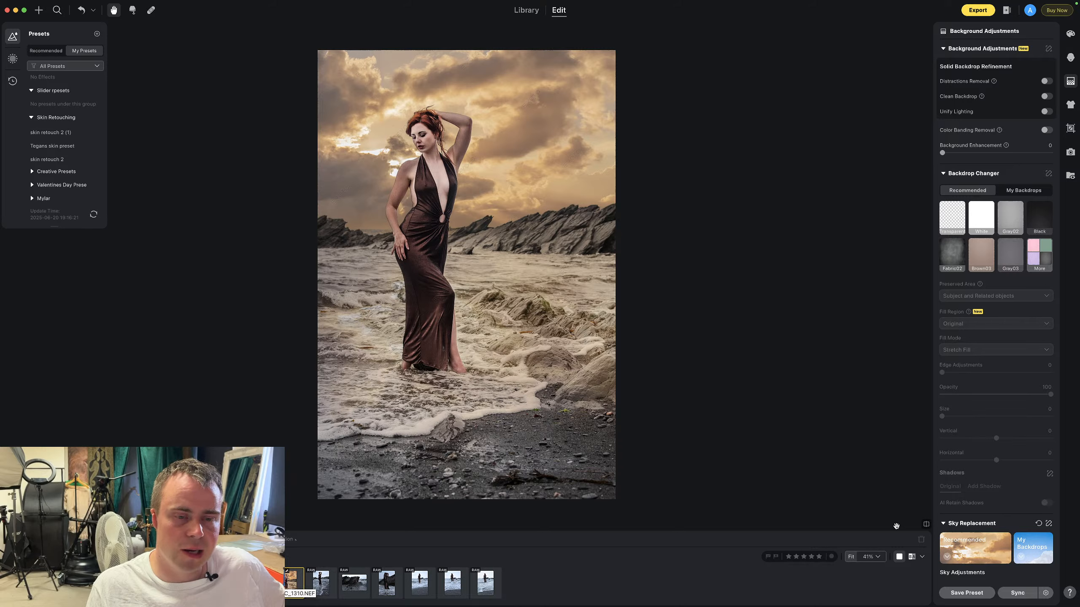
{"action": "scroll", "coordinate": [979, 410], "scroll_direction": "down", "scroll_amount": 7}
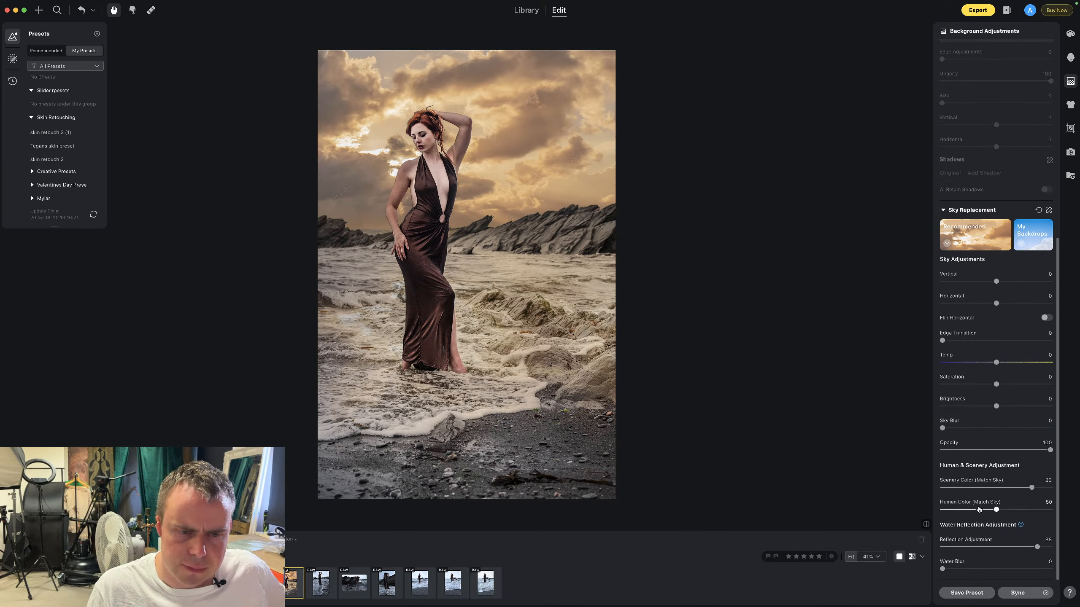
{"action": "mouse_move", "coordinate": [942, 569]}
{"action": "left_mouse_down"}
{"action": "mouse_move", "coordinate": [1017, 570]}
{"action": "mouse_move", "coordinate": [942, 569]}
{"action": "left_mouse_up"}
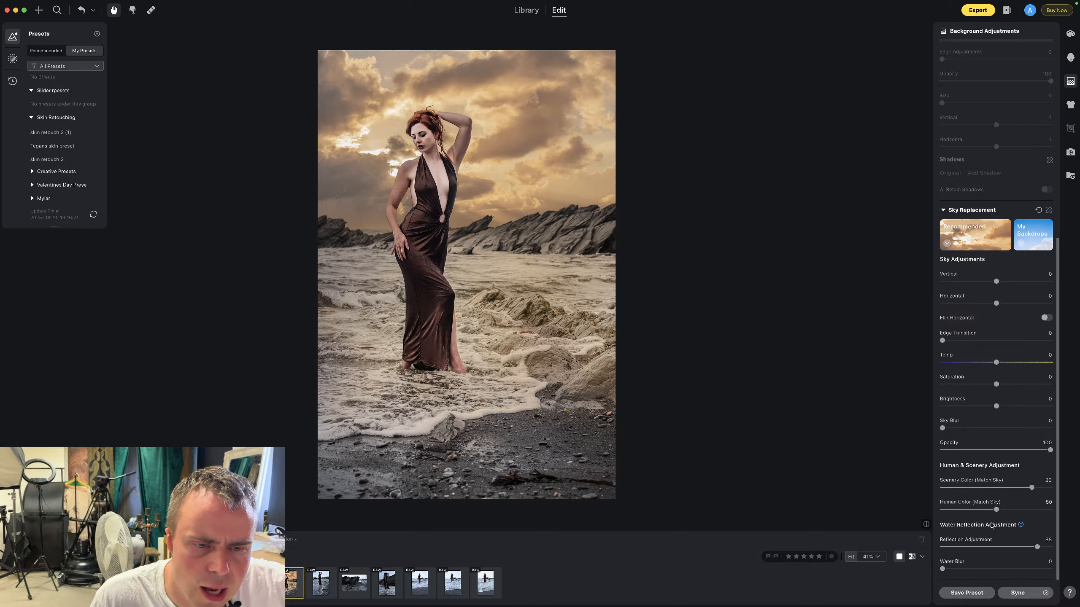
{"action": "left_click_drag", "start_coordinate": [996, 509], "coordinate": [1039, 511]}
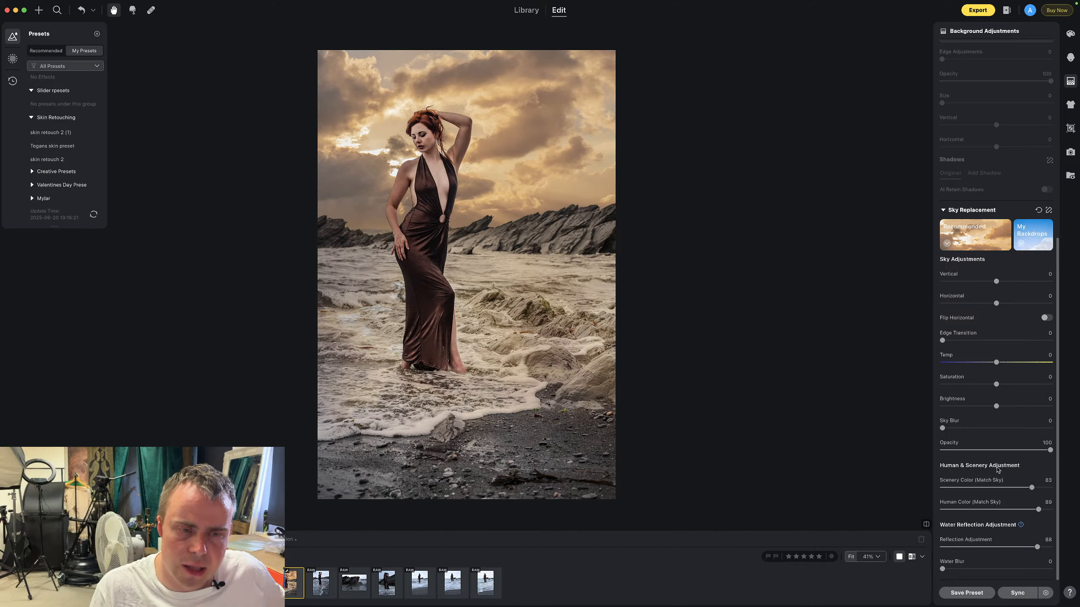
{"action": "left_click_drag", "start_coordinate": [1032, 489], "coordinate": [1047, 488]}
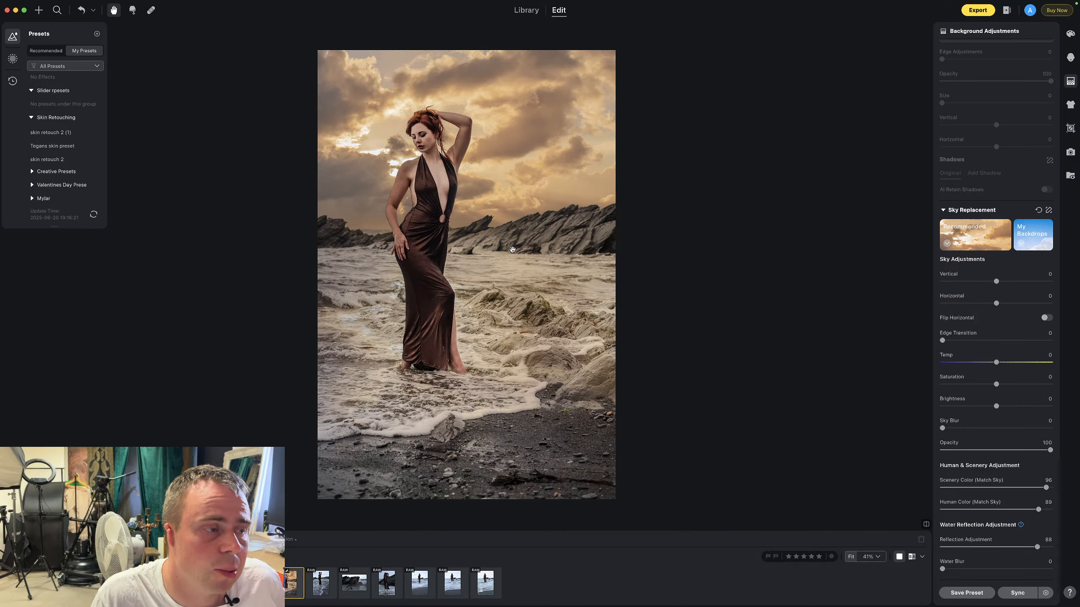
Reopen the photo of the woman on the large rock and set Scenery Color (Match Sky) to 93
{"action": "left_click", "coordinate": [257, 583]}
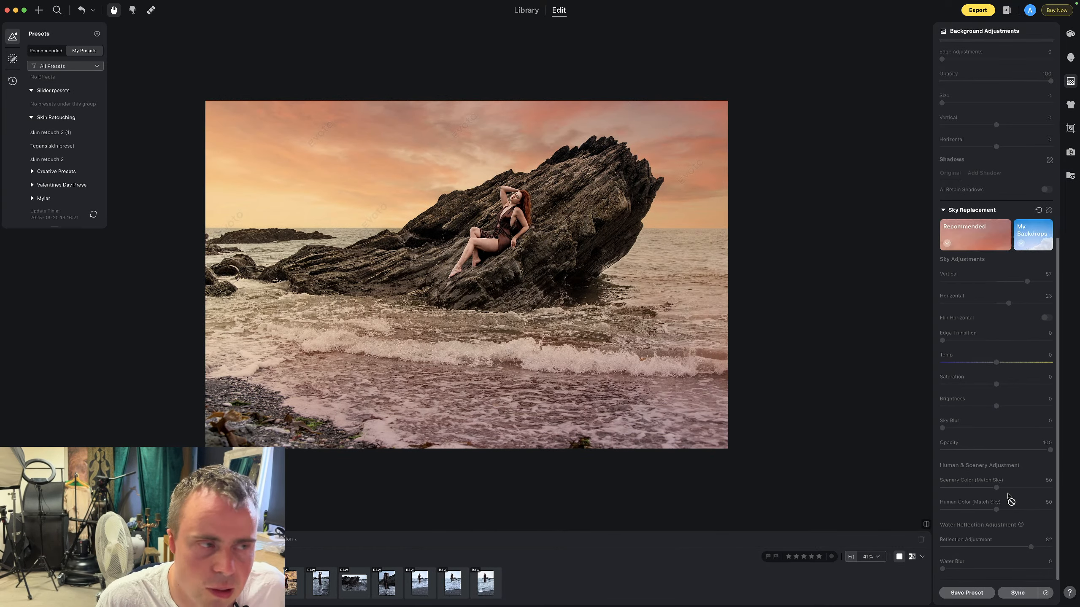
{"action": "left_click_drag", "start_coordinate": [996, 488], "coordinate": [1043, 489]}
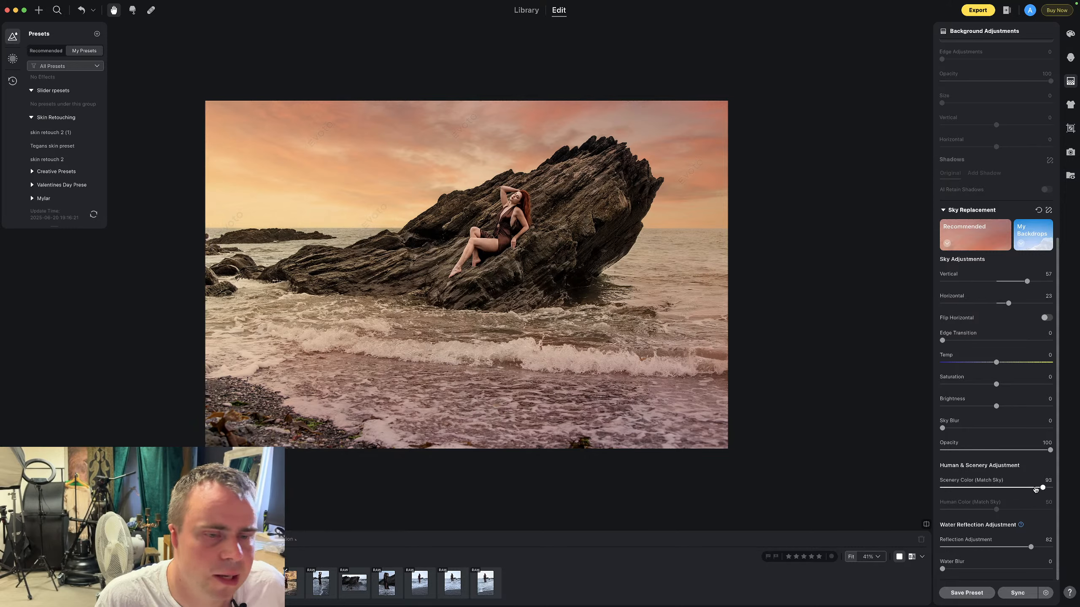
Set Scenery Color (Match Sky) to 99, and add a manual Lens Vignetting of -99 with Midpoint 21 to the rock photo
{"action": "left_click_drag", "start_coordinate": [1042, 488], "coordinate": [1049, 488]}
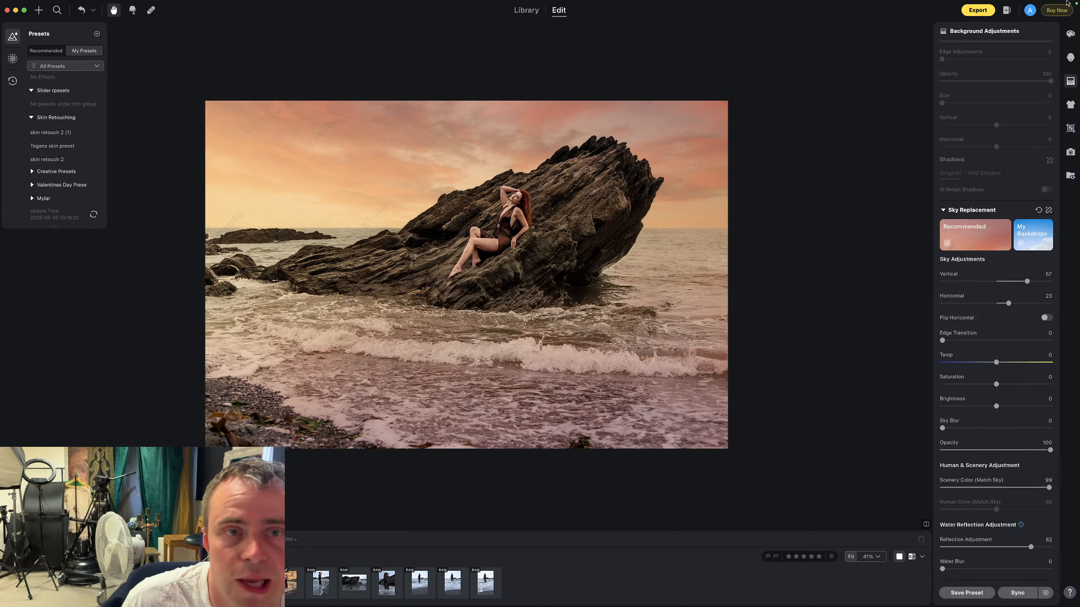
{"action": "left_click", "coordinate": [1071, 36]}
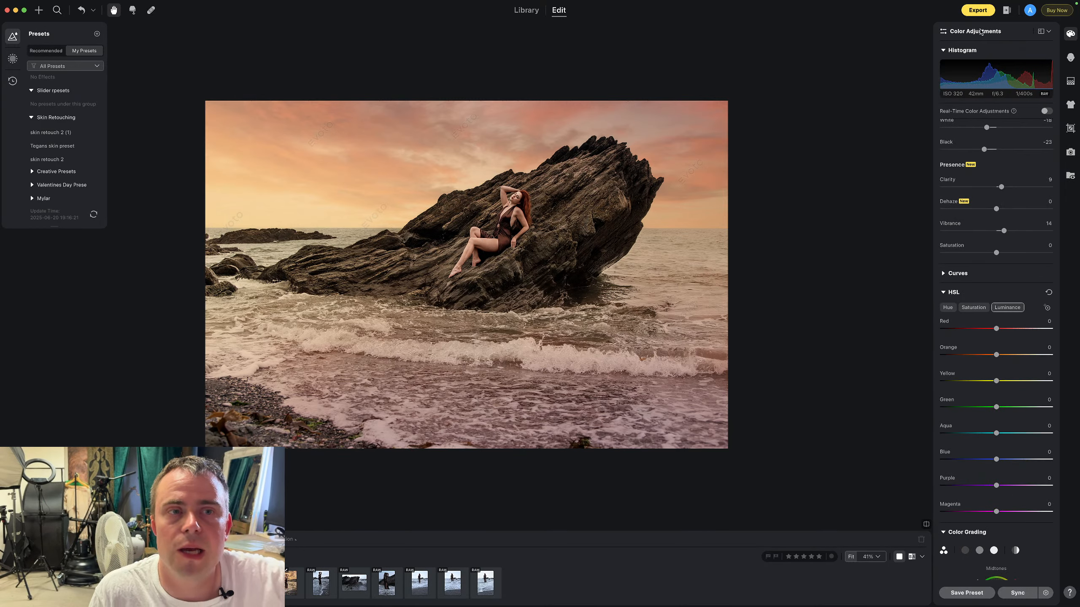
{"action": "scroll", "coordinate": [1021, 373], "scroll_direction": "down", "scroll_amount": 10}
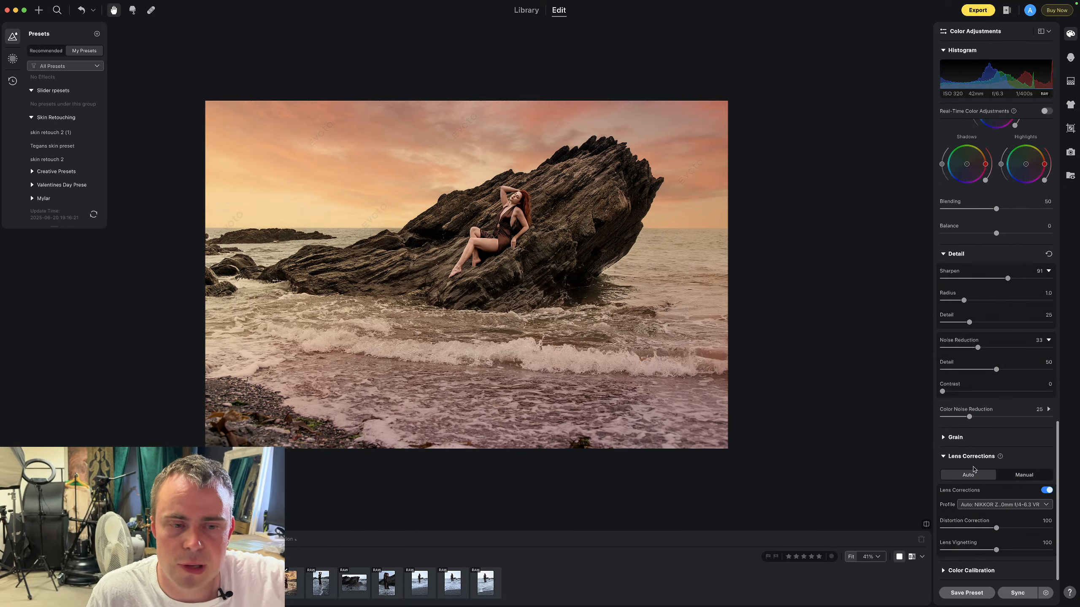
{"action": "left_click", "coordinate": [1036, 475]}
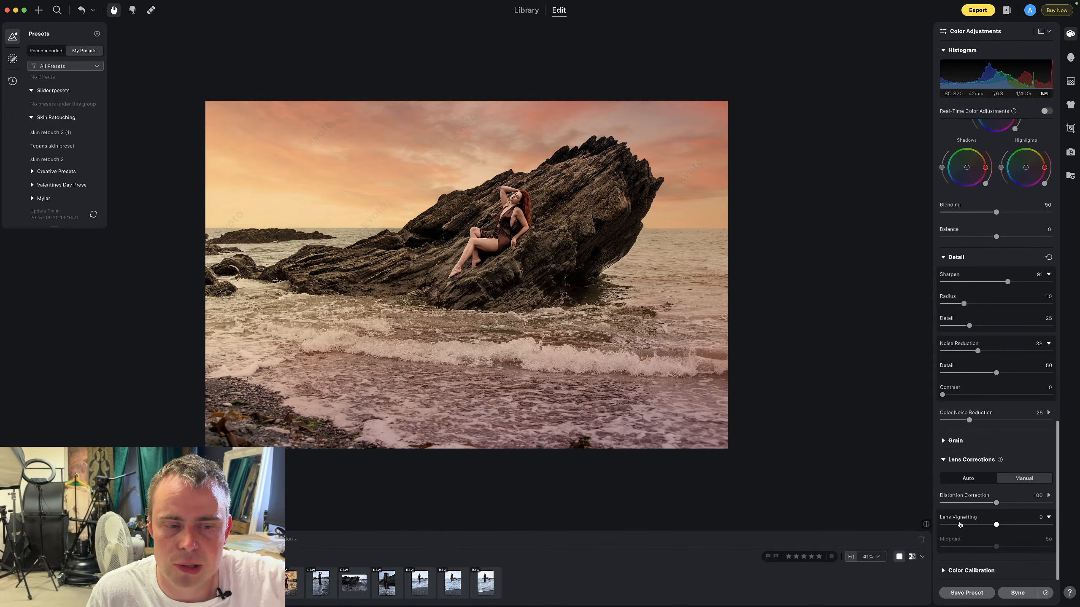
{"action": "left_click_drag", "start_coordinate": [987, 525], "coordinate": [942, 526]}
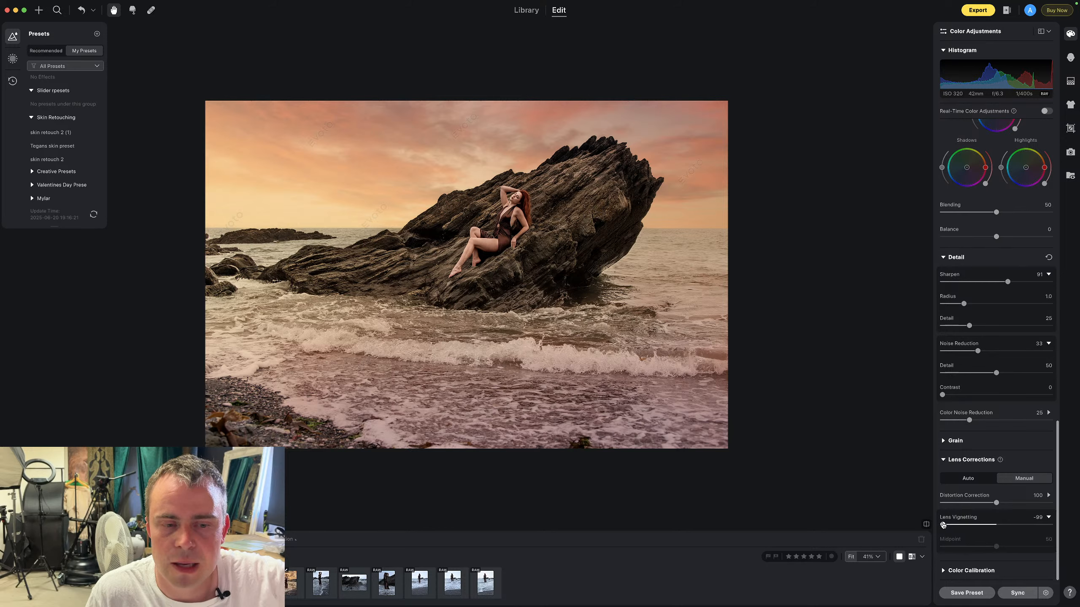
{"action": "left_click_drag", "start_coordinate": [996, 547], "coordinate": [965, 547]}
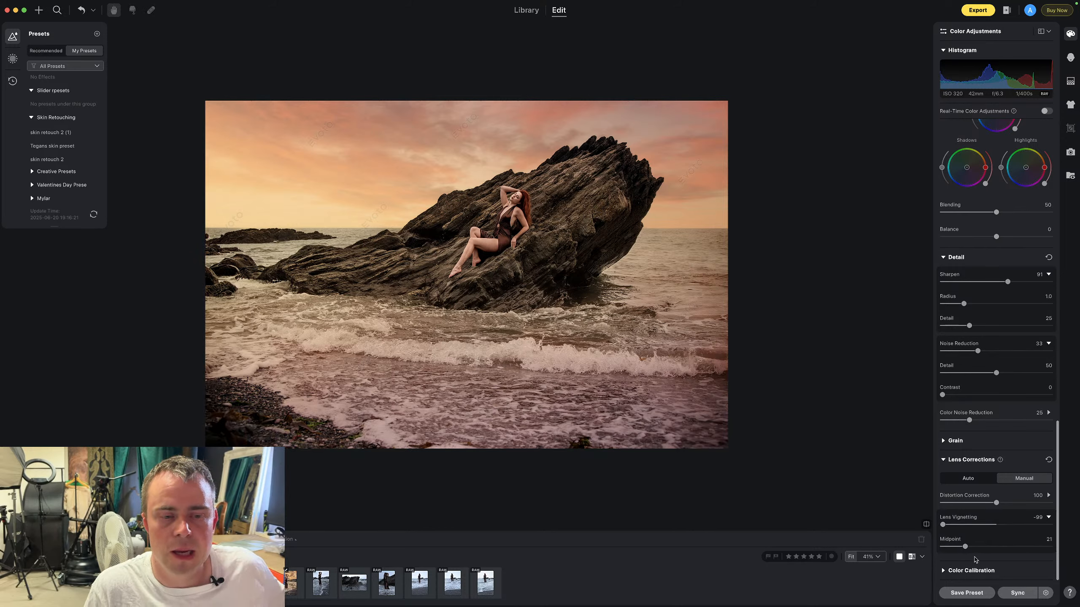
{"action": "scroll", "coordinate": [501, 332], "scroll_direction": "down", "scroll_amount": 3}
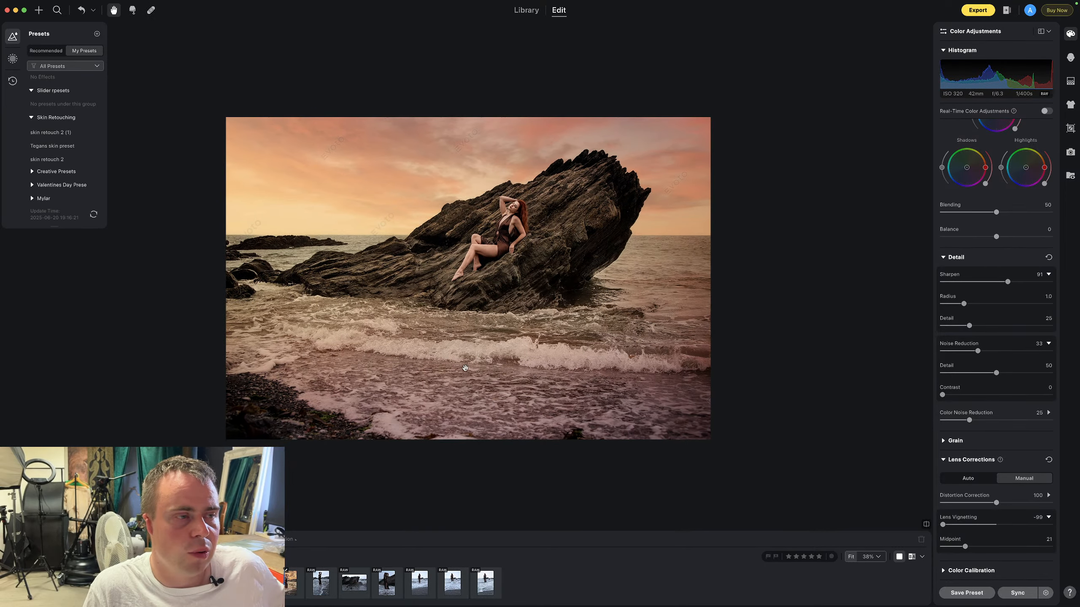
{"action": "scroll", "coordinate": [501, 332], "scroll_direction": "up", "scroll_amount": 1}
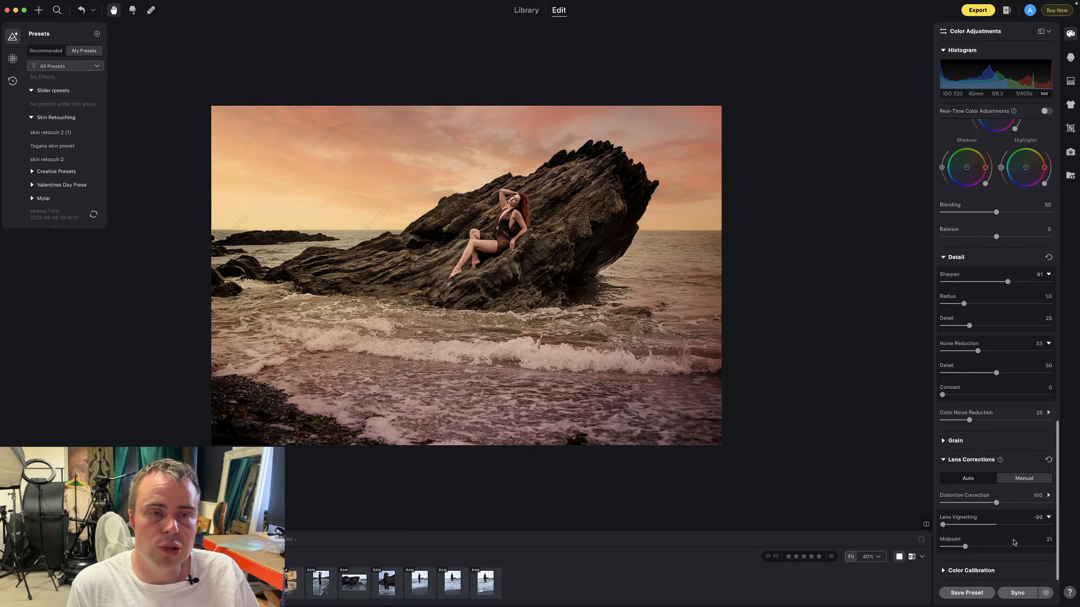
Compare Vertical positions of 26, 64 and 30 for the replacement sky behind the rock, and settle on 45
{"action": "left_click", "coordinate": [1070, 82]}
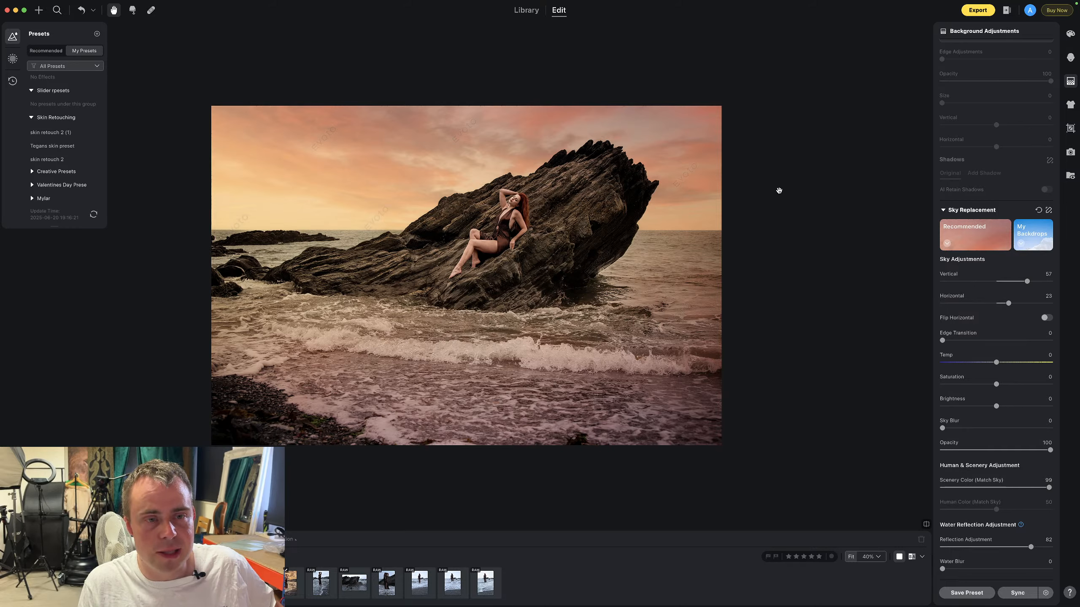
{"action": "left_click", "coordinate": [1011, 282]}
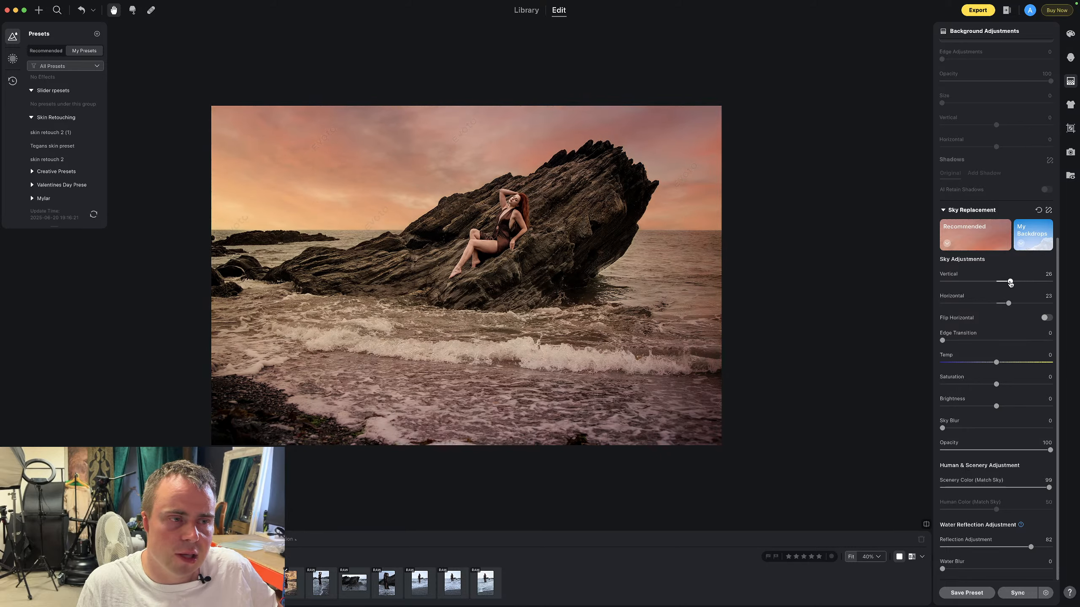
{"action": "left_click_drag", "start_coordinate": [1010, 282], "coordinate": [1021, 282]}
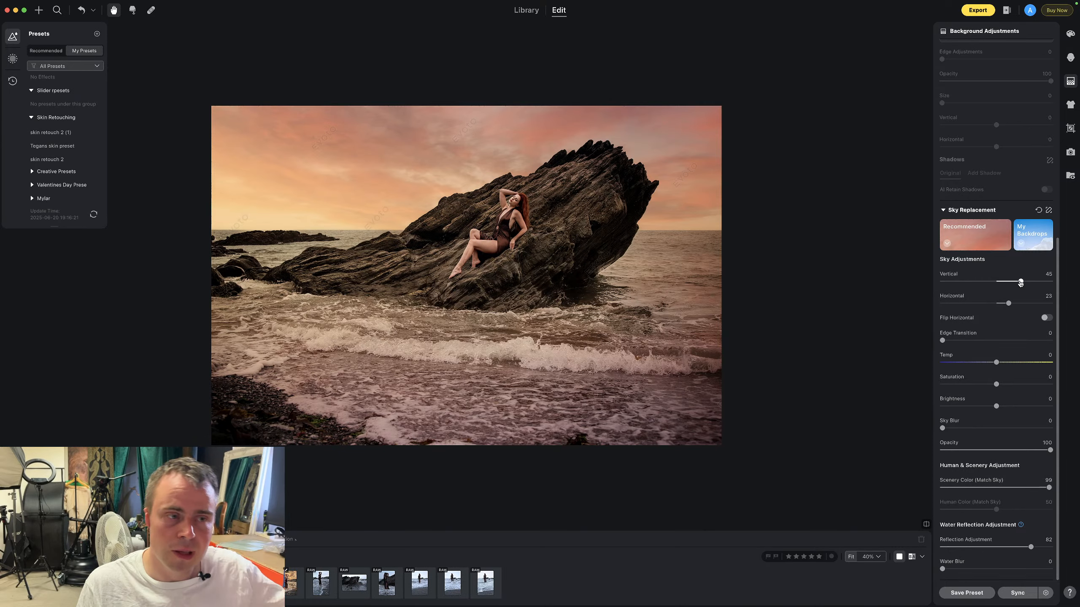
{"action": "left_click_drag", "start_coordinate": [1015, 282], "coordinate": [1024, 282]}
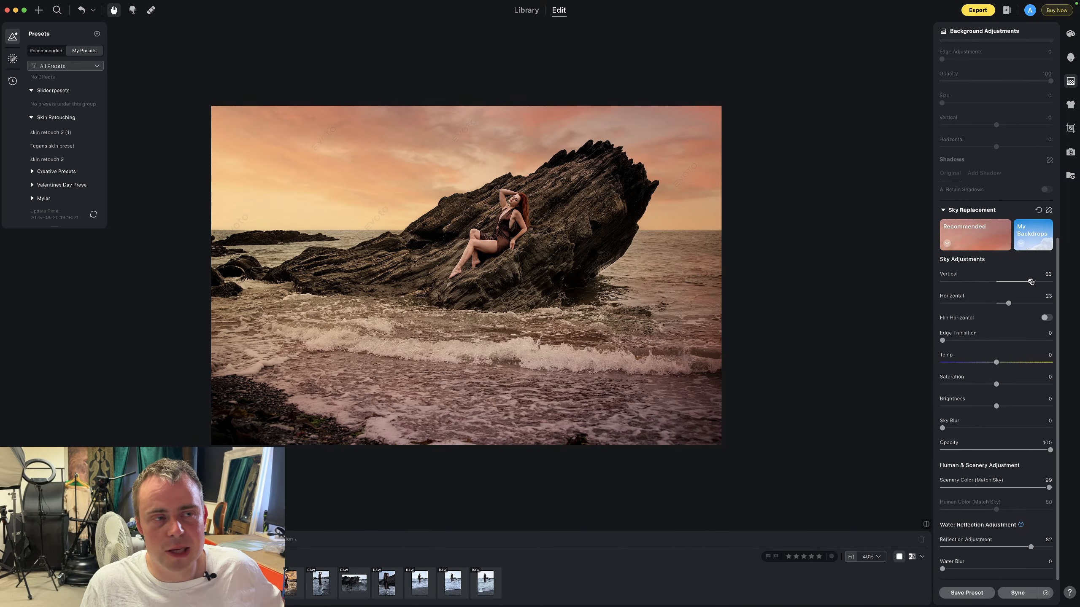
{"action": "scroll", "coordinate": [708, 272], "scroll_direction": "up", "scroll_amount": 5}
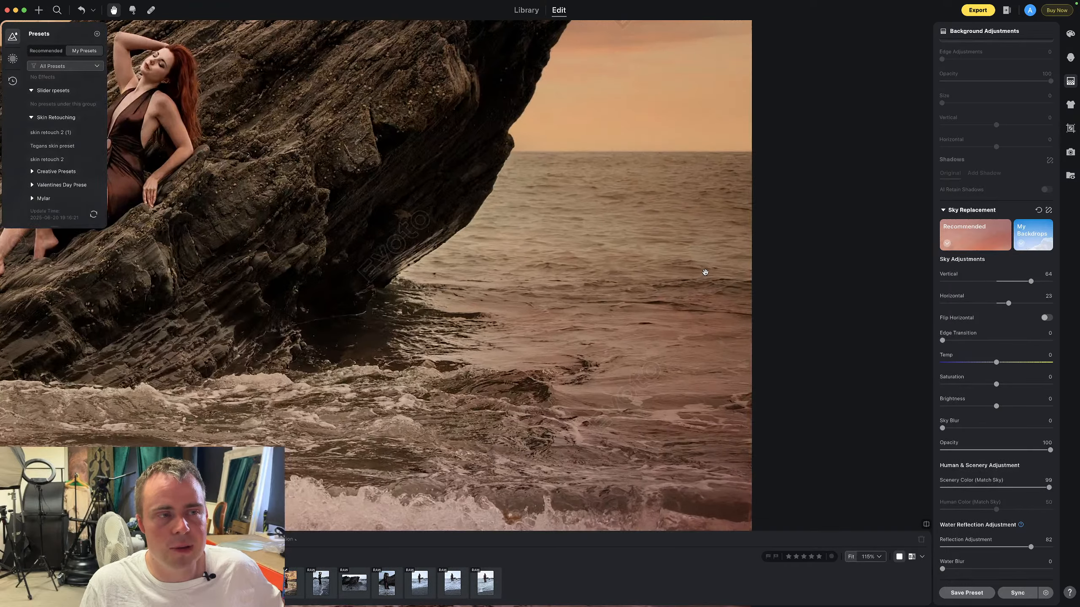
{"action": "left_click_drag", "start_coordinate": [1032, 284], "coordinate": [1014, 284]}
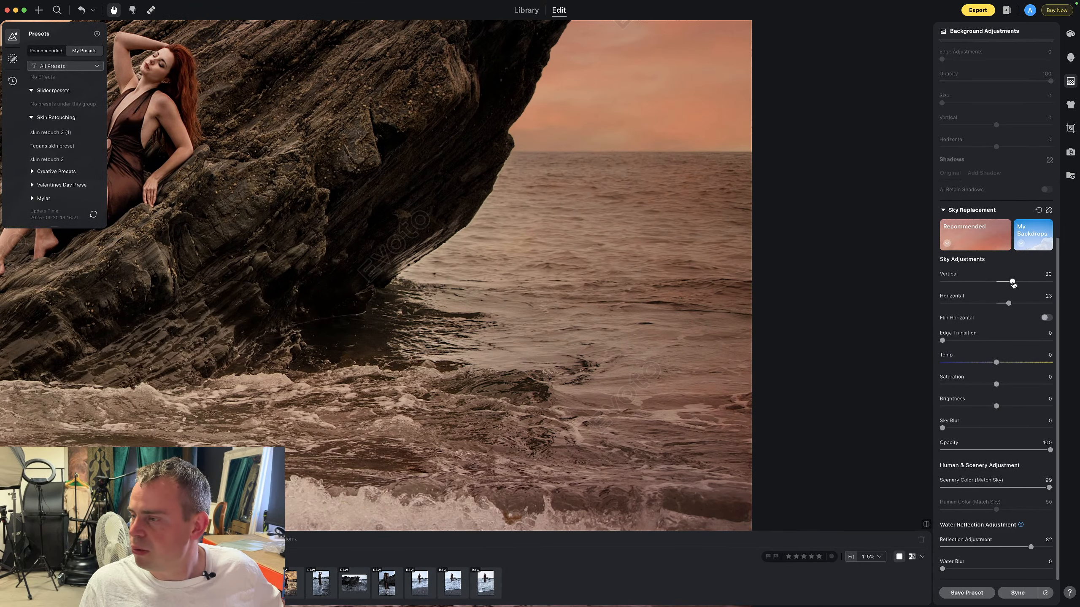
{"action": "left_click_drag", "start_coordinate": [1014, 284], "coordinate": [1020, 284]}
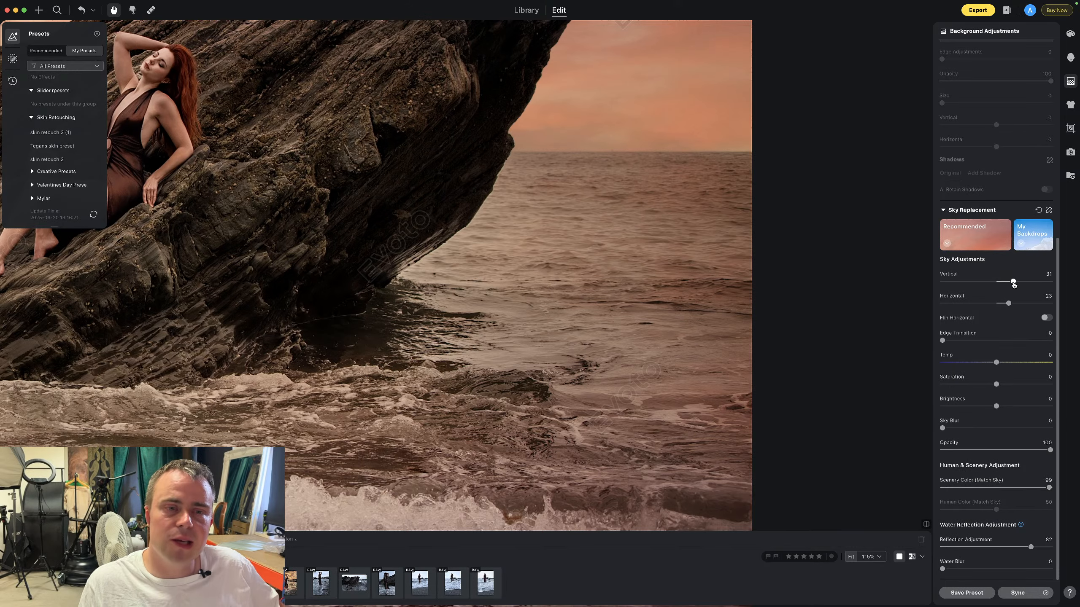
{"action": "scroll", "coordinate": [759, 226], "scroll_direction": "down", "scroll_amount": 5}
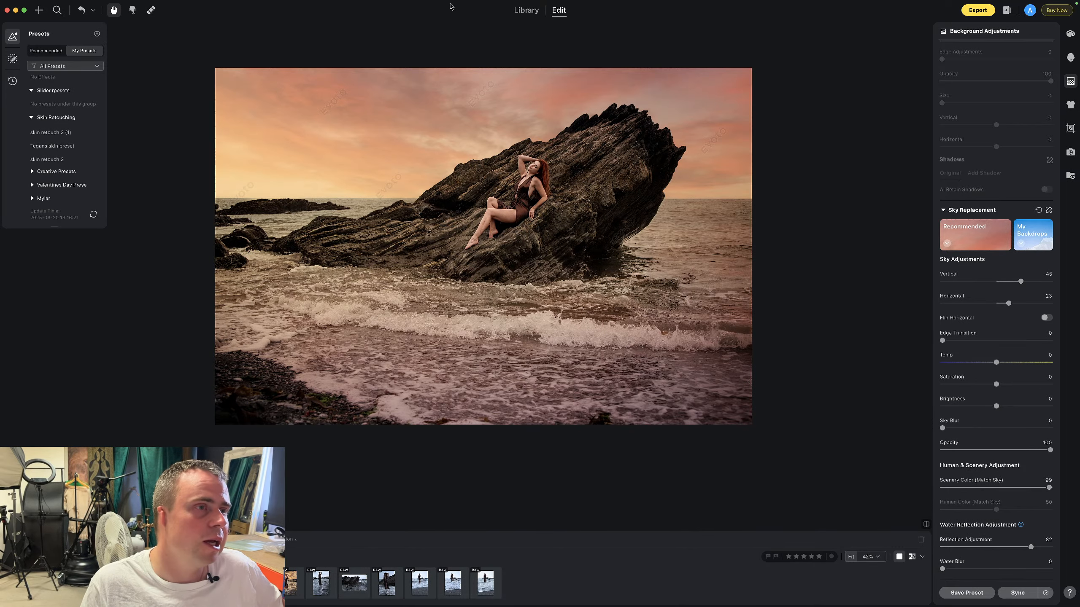
View the finished DSC_1010-Edit.tif in the Coastal tides project for reference, and return to the Cornwall Evoto project
{"action": "left_click", "coordinate": [527, 10]}
{"action": "left_click", "coordinate": [60, 232]}
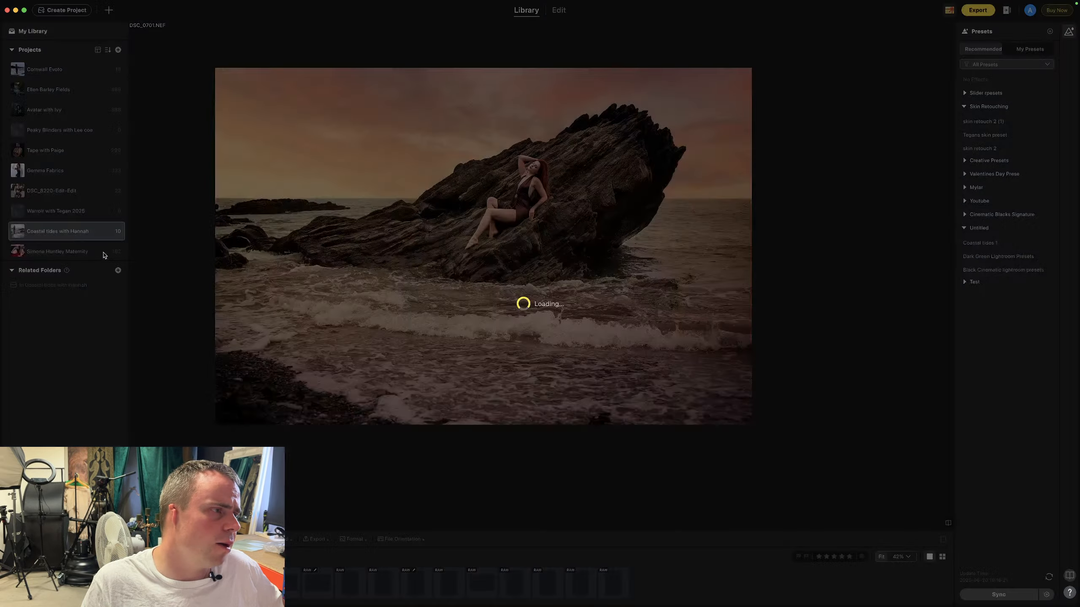
{"action": "left_click", "coordinate": [327, 587]}
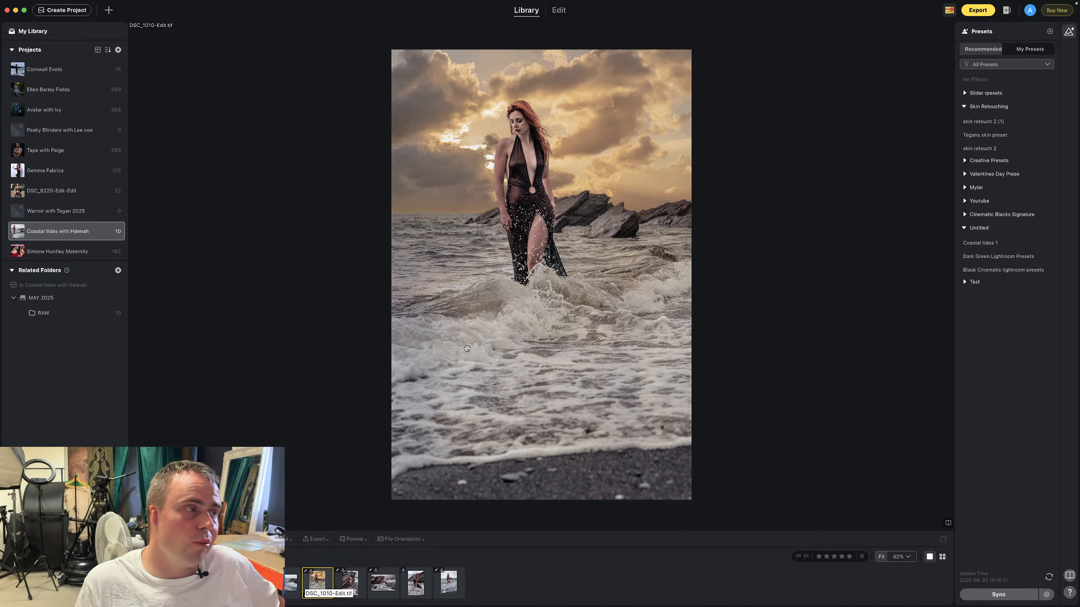
{"action": "left_click", "coordinate": [54, 68]}
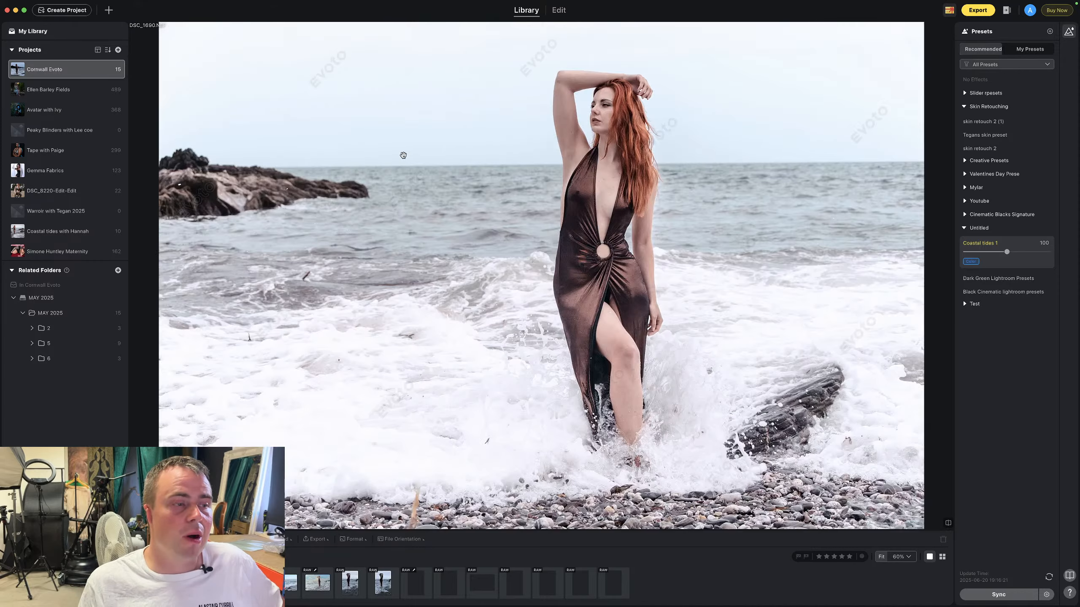
Copy the edit effects from the rock photo DSC_0701 and paste them onto the standing portrait DSC_1010.NEF
{"action": "key", "text": "Right"}
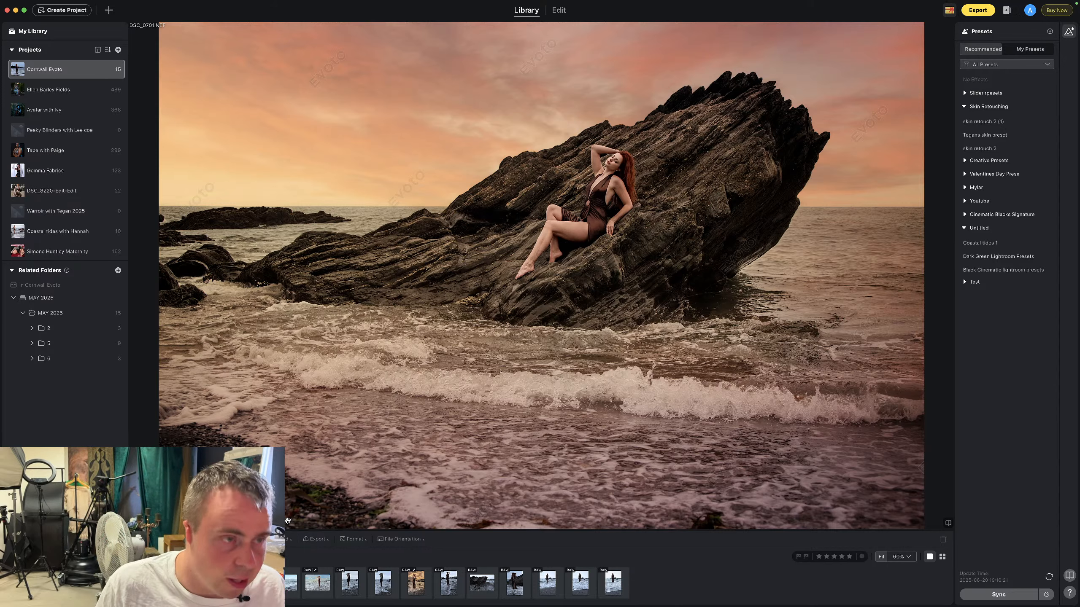
{"action": "key", "text": "super+c"}
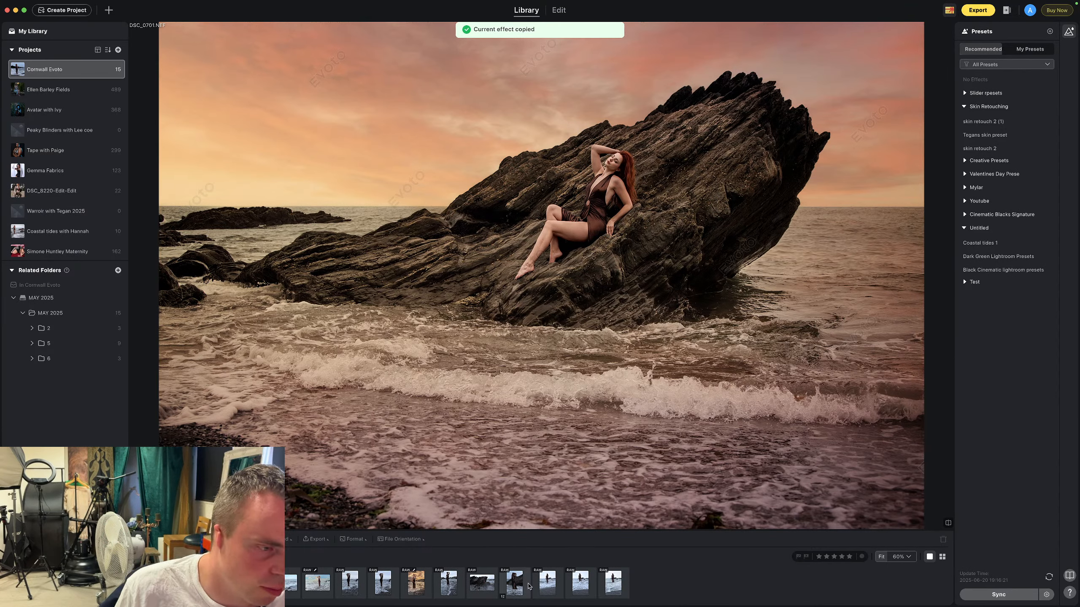
{"action": "left_click", "coordinate": [583, 588]}
{"action": "key", "text": "super+v"}
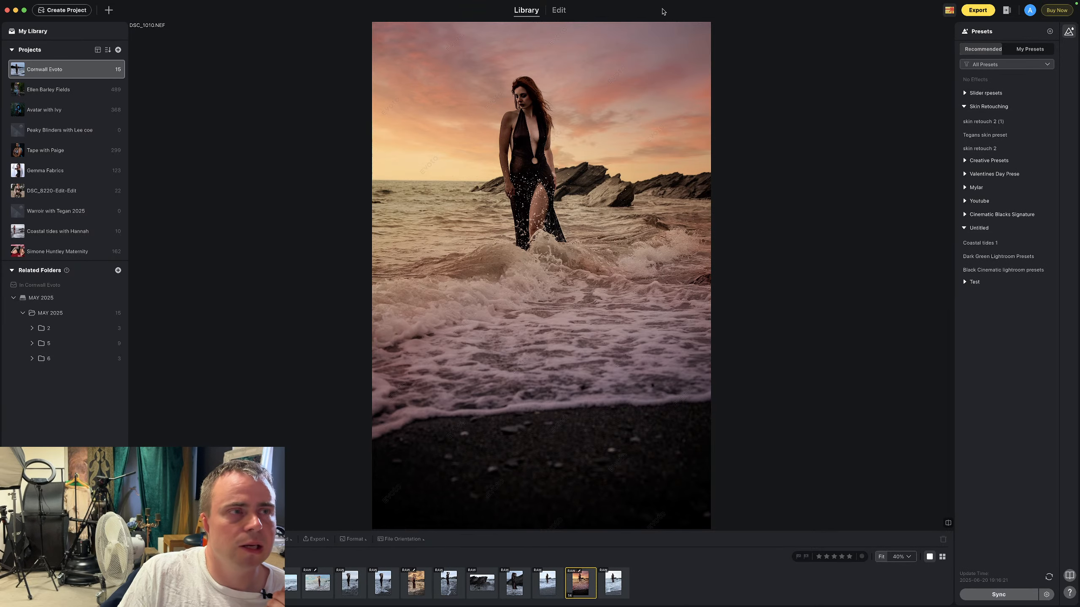
Open the standing portrait DSC_1010 for editing and set its Exposure to -0.50
{"action": "left_click", "coordinate": [559, 10]}
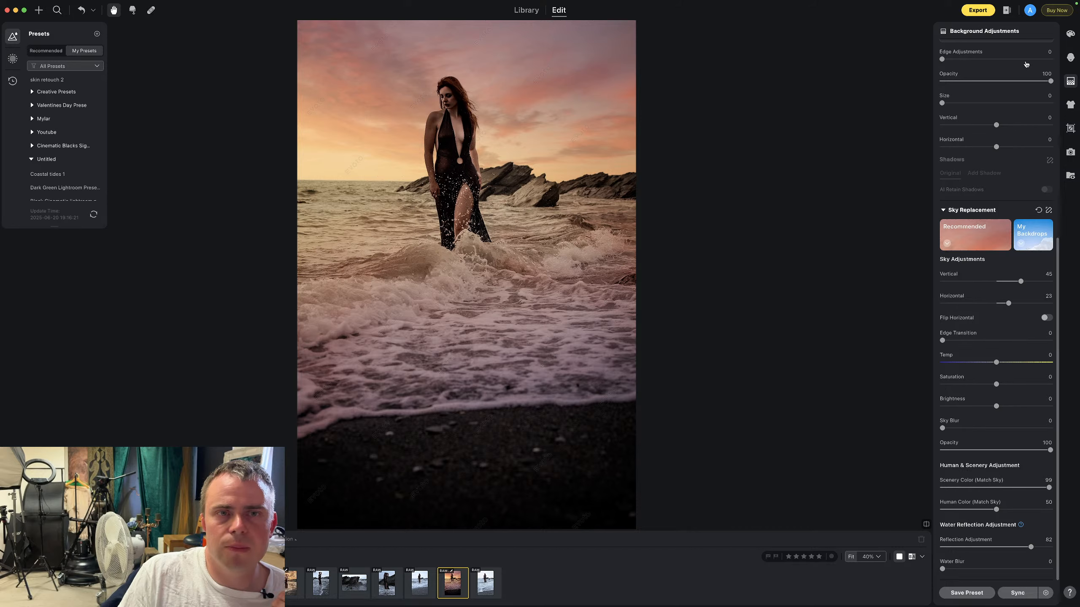
{"action": "left_click", "coordinate": [1070, 33]}
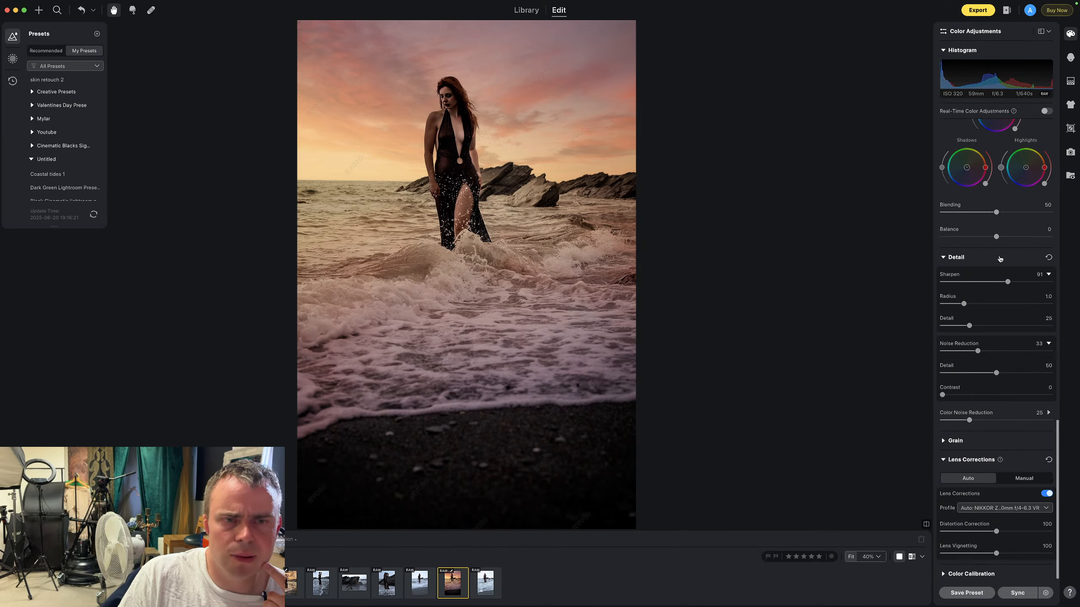
{"action": "scroll", "coordinate": [1011, 132], "scroll_direction": "up", "scroll_amount": 10}
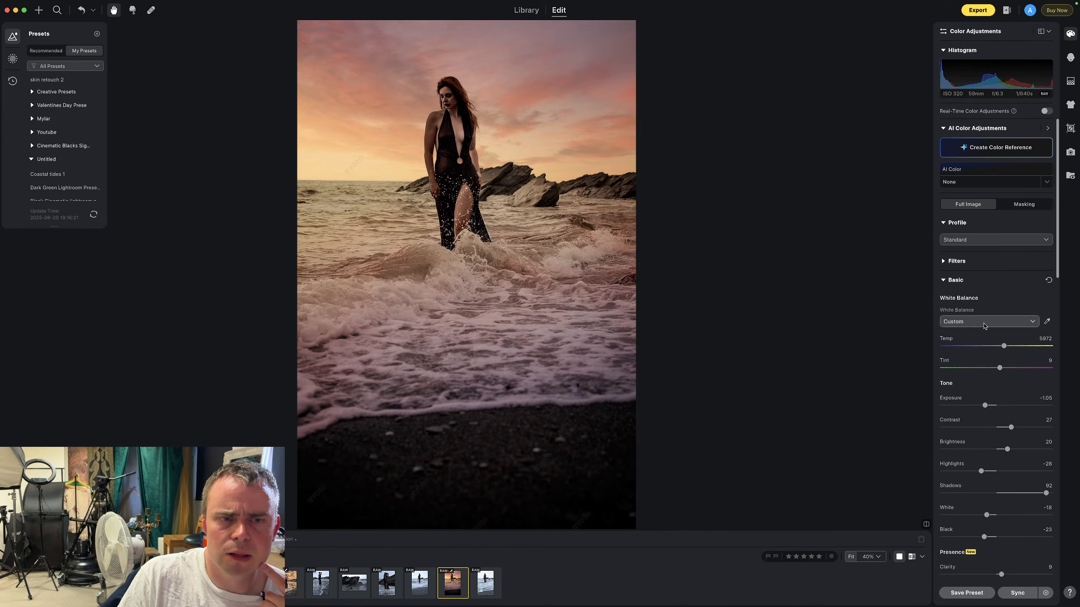
{"action": "left_click_drag", "start_coordinate": [984, 405], "coordinate": [993, 406]}
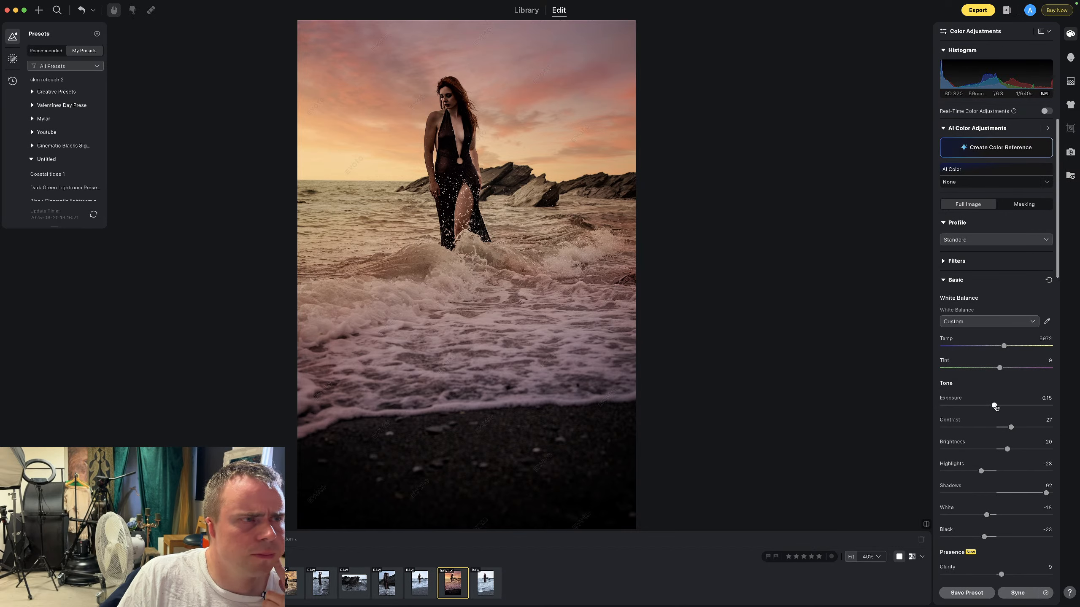
{"action": "left_click_drag", "start_coordinate": [996, 407], "coordinate": [991, 408]}
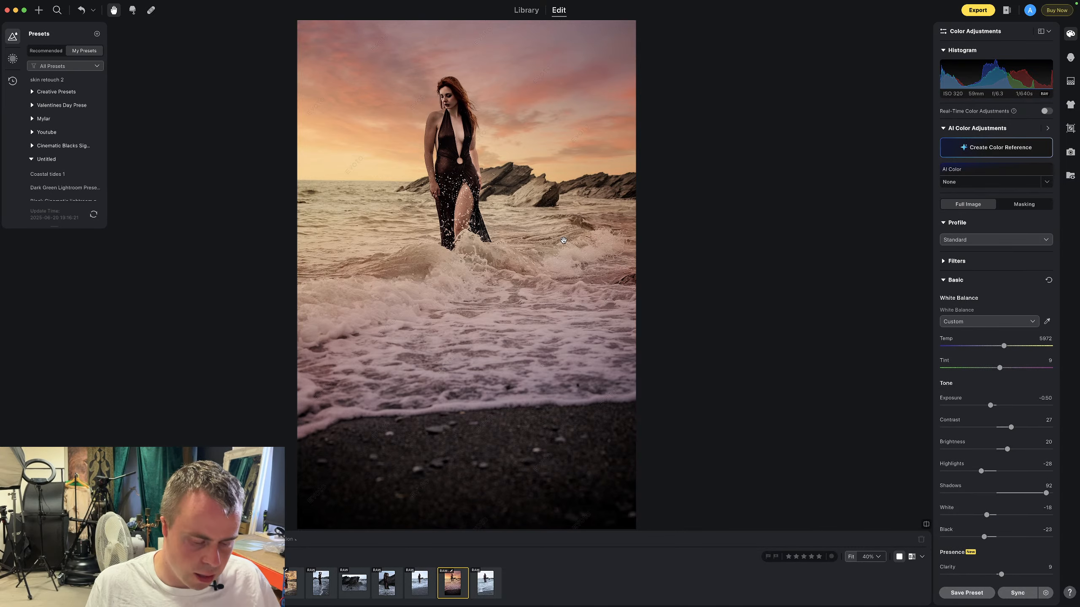
Crop the portrait at its fixed ratio to 503 x 756, trimming the sides and the dark beach in the foreground
{"action": "key", "text": "c"}
{"action": "left_click_drag", "start_coordinate": [633, 523], "coordinate": [600, 454]}
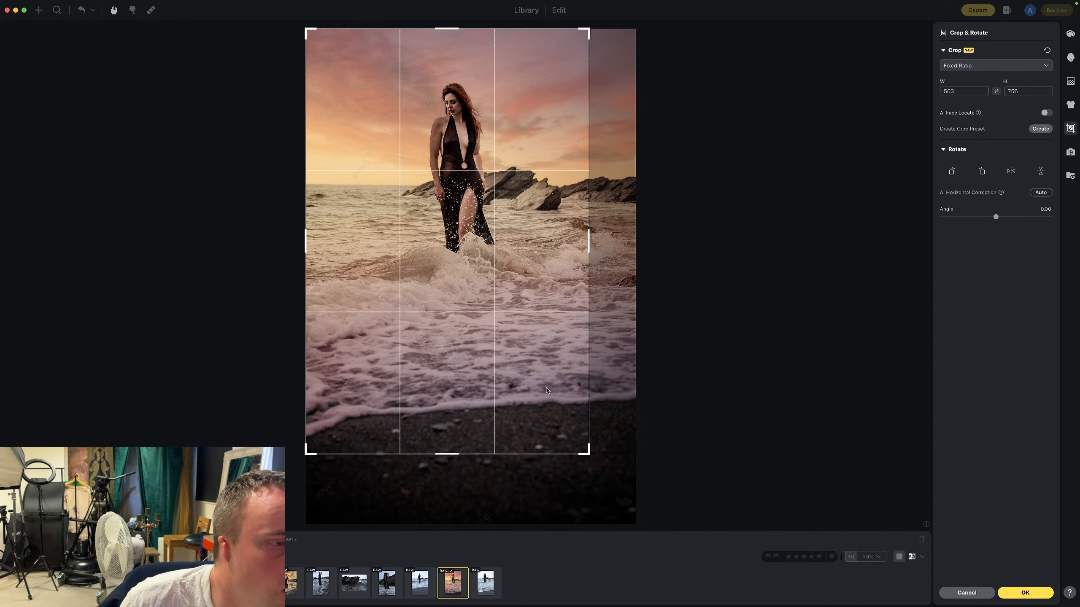
{"action": "left_click_drag", "start_coordinate": [539, 377], "coordinate": [557, 294]}
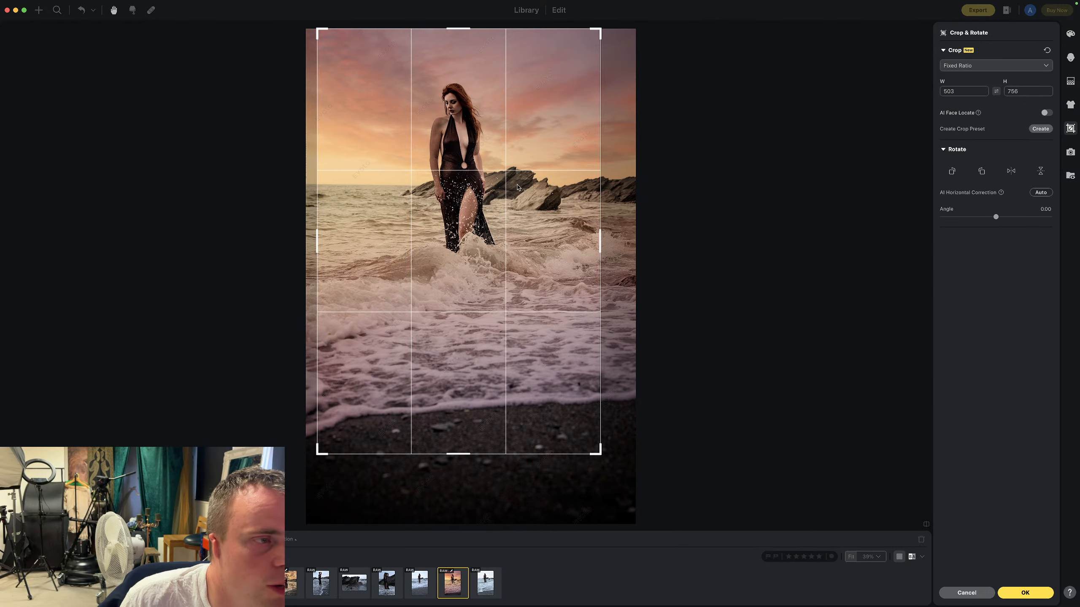
{"action": "left_click", "coordinate": [1046, 595]}
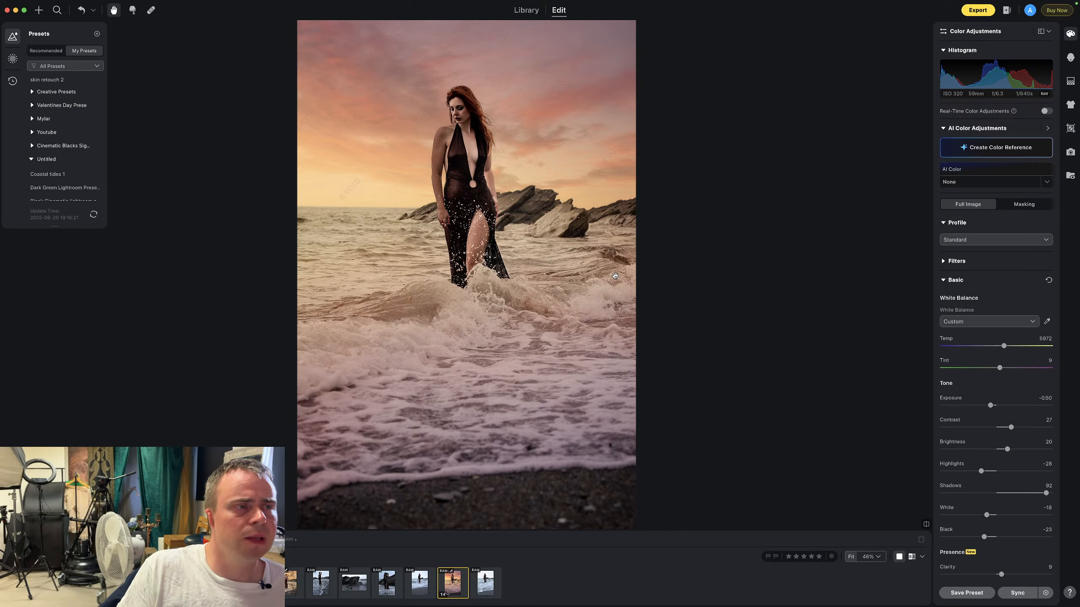
Lower the portrait's Contrast to 15 and check the woman's face and dress up close
{"action": "scroll", "coordinate": [465, 86], "scroll_direction": "up", "scroll_amount": 3}
{"action": "scroll", "coordinate": [465, 87], "scroll_direction": "up", "scroll_amount": 2}
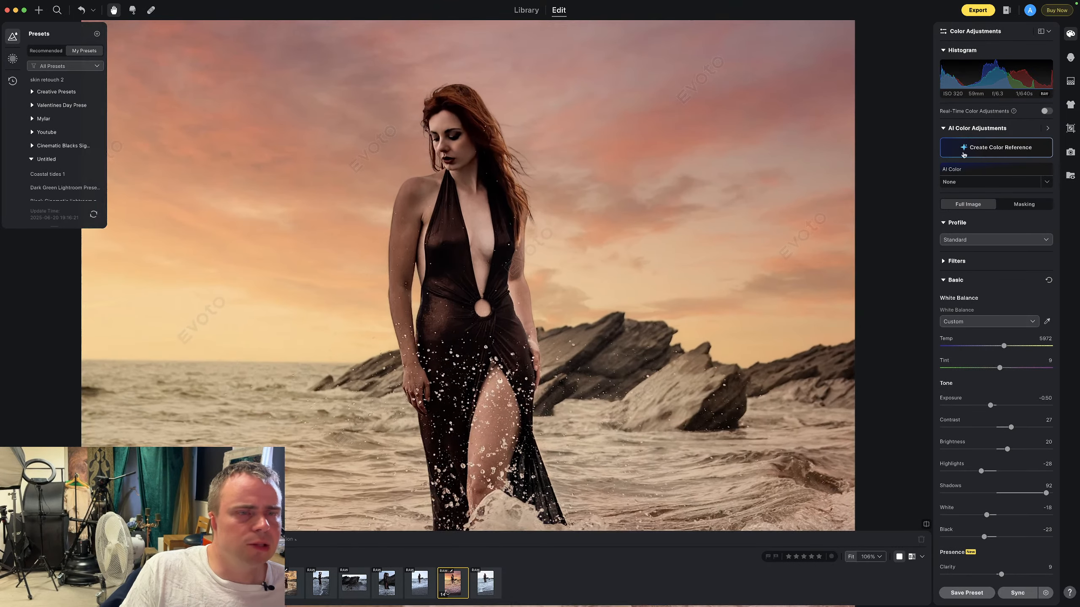
{"action": "left_click", "coordinate": [1070, 57]}
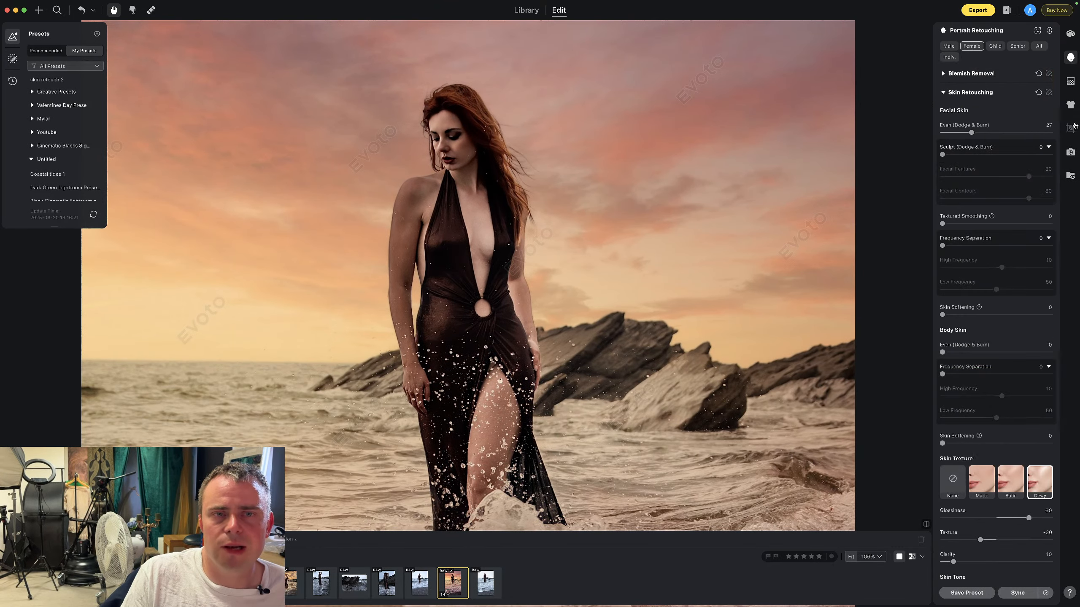
{"action": "left_click", "coordinate": [1070, 33]}
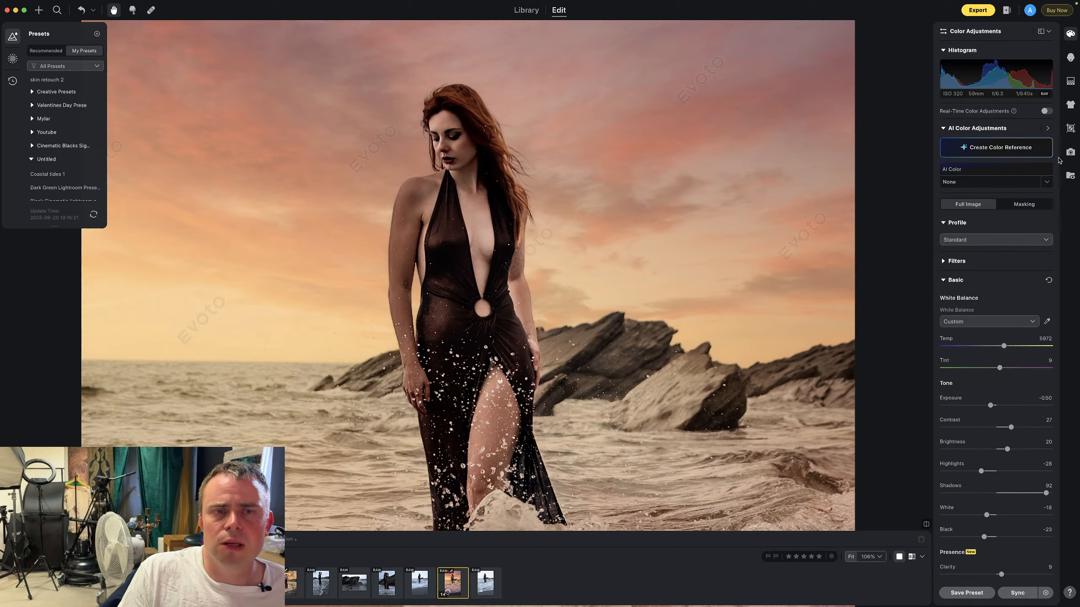
{"action": "left_click_drag", "start_coordinate": [1011, 427], "coordinate": [1004, 428]}
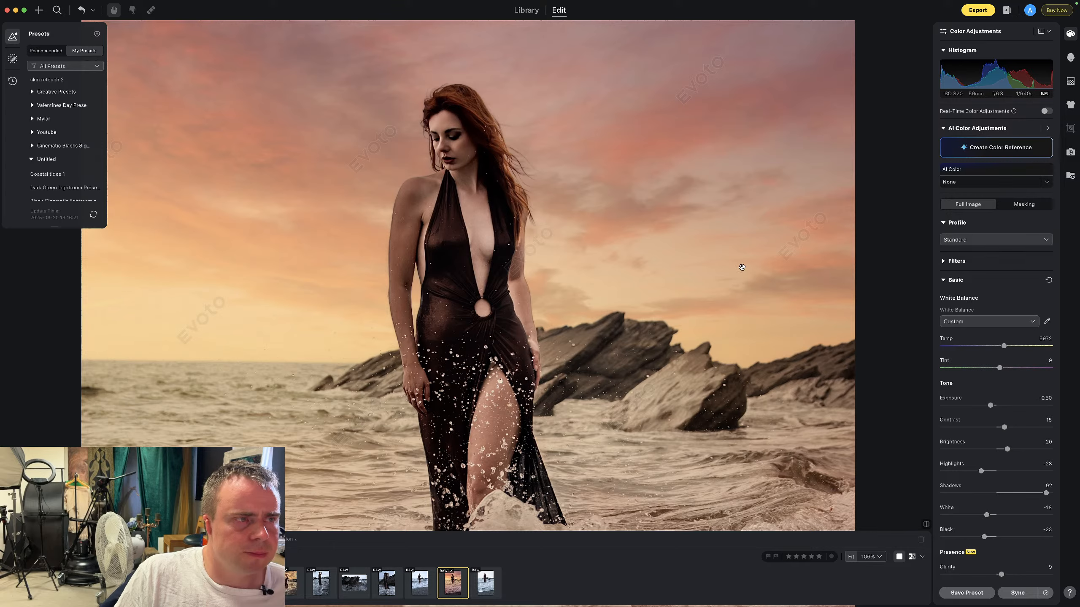
{"action": "scroll", "coordinate": [506, 190], "scroll_direction": "up", "scroll_amount": 3}
{"action": "scroll", "coordinate": [506, 189], "scroll_direction": "down", "scroll_amount": 6}
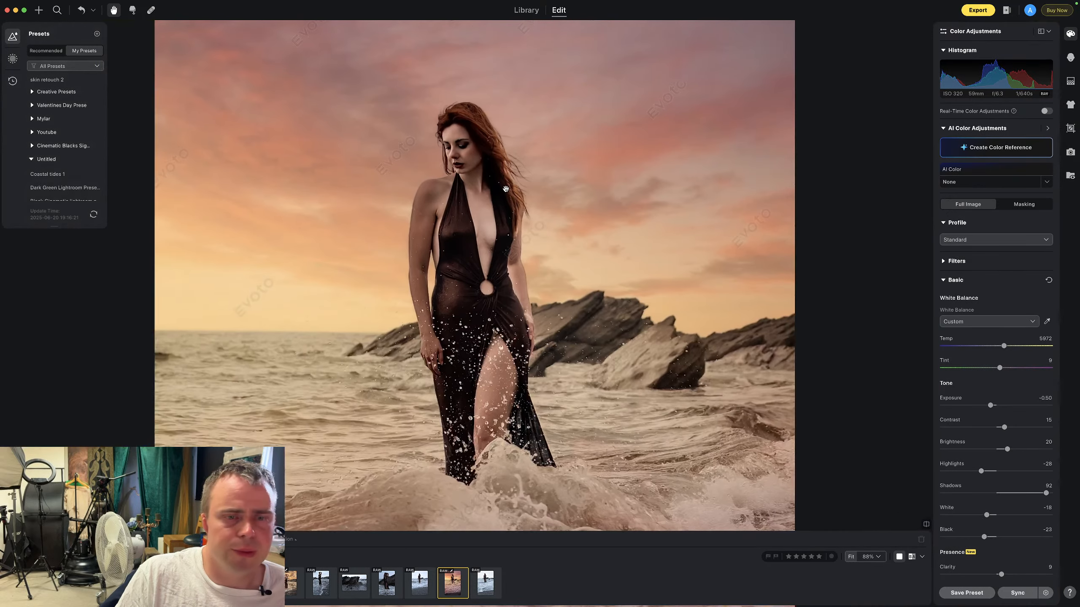
Change the standing portrait's retouching skin tone to the pale pink swatch and check the result on the woman and the full frame
{"action": "left_click", "coordinate": [1070, 57]}
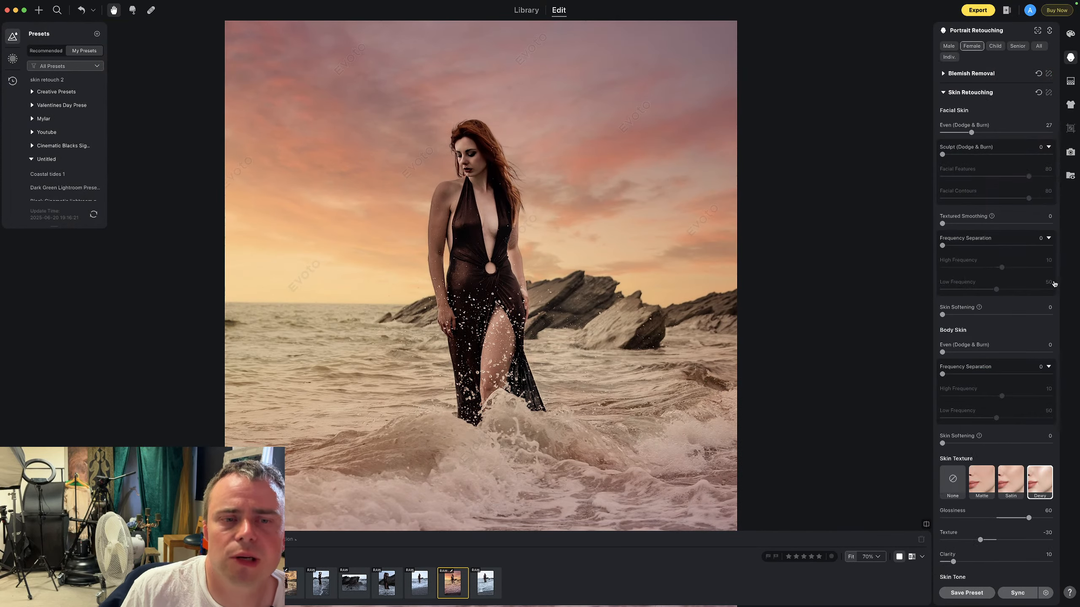
{"action": "scroll", "coordinate": [992, 422], "scroll_direction": "down", "scroll_amount": 3}
{"action": "scroll", "coordinate": [992, 422], "scroll_direction": "down", "scroll_amount": 3}
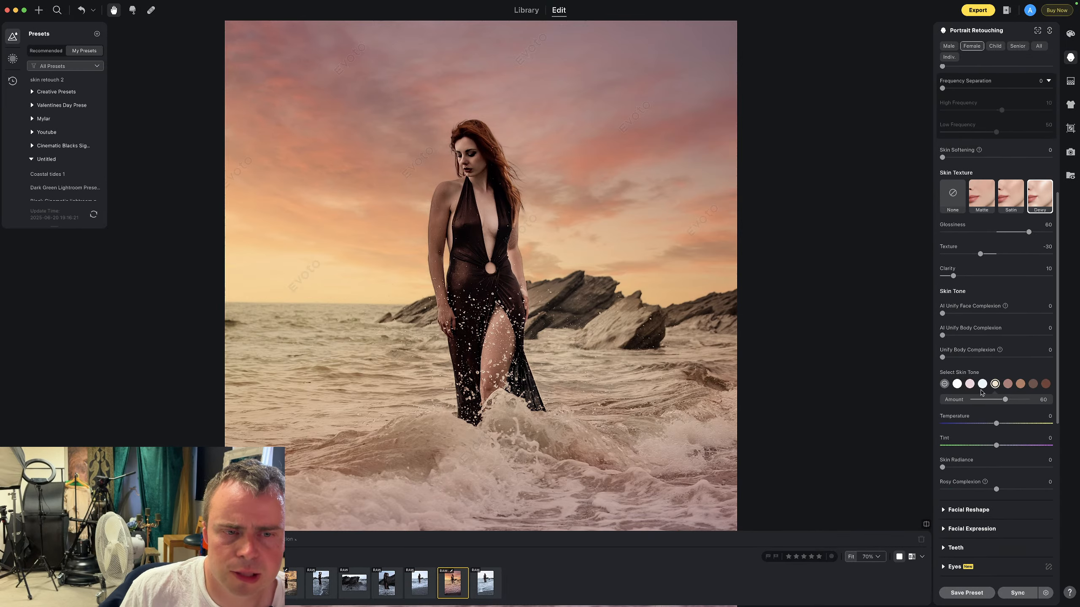
{"action": "left_click", "coordinate": [957, 385]}
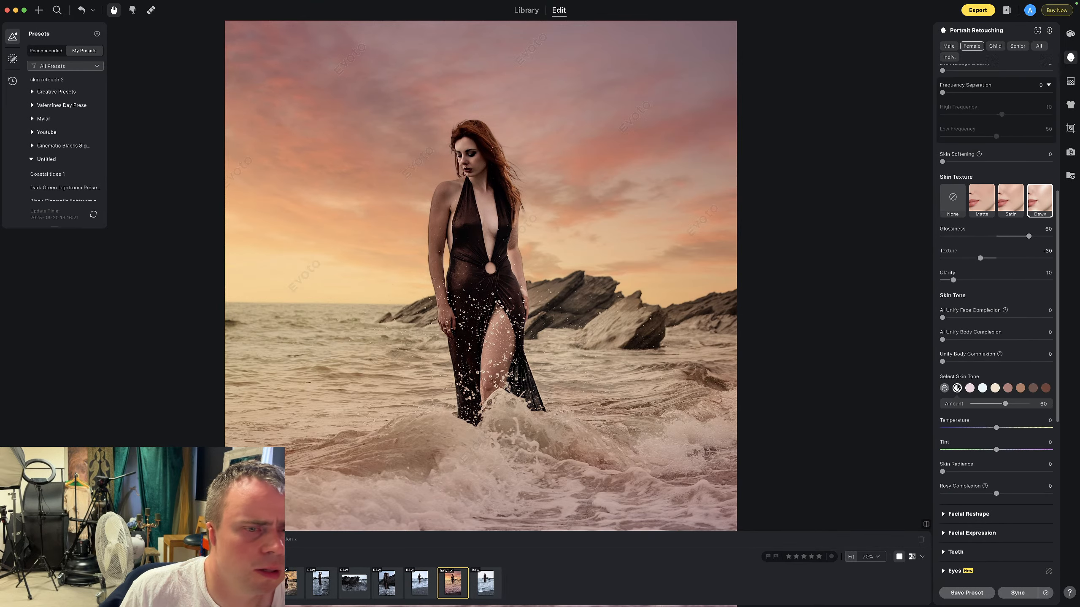
{"action": "left_click", "coordinate": [969, 388]}
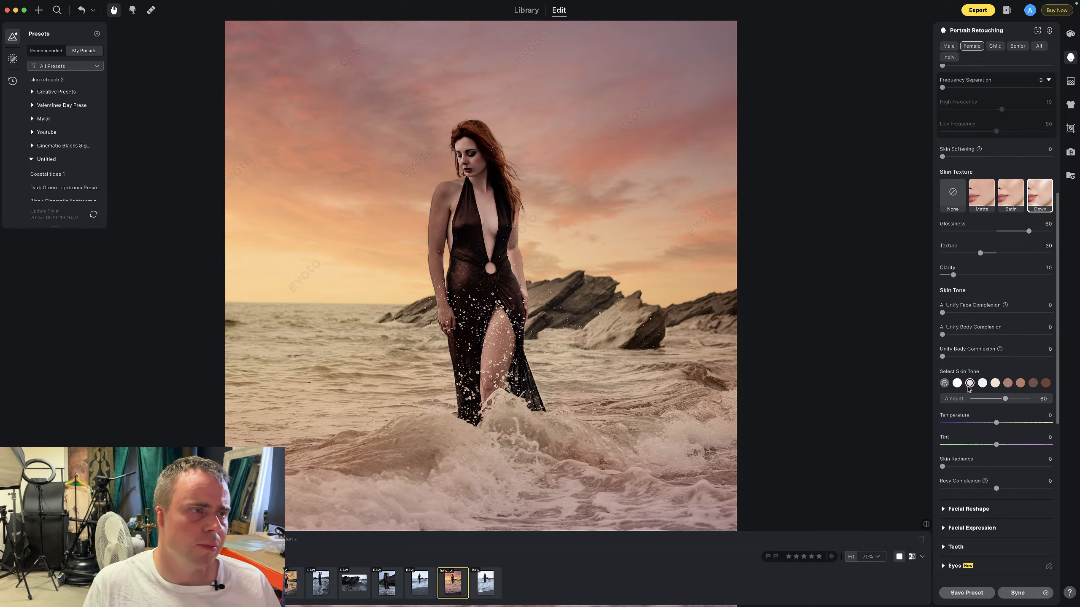
{"action": "scroll", "coordinate": [581, 419], "scroll_direction": "up", "scroll_amount": 2}
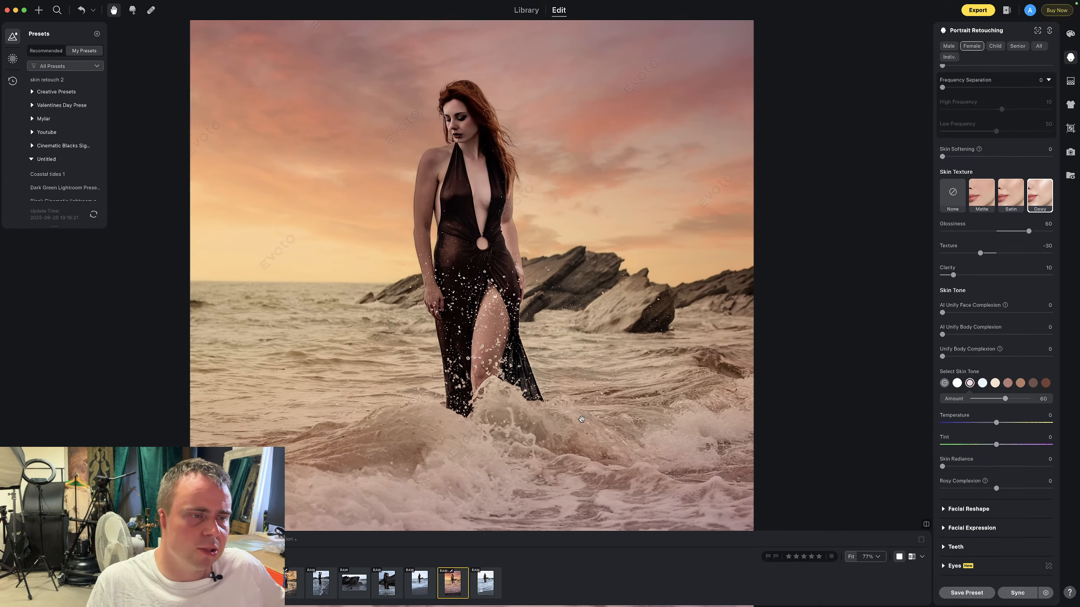
{"action": "scroll", "coordinate": [582, 419], "scroll_direction": "down", "scroll_amount": 5}
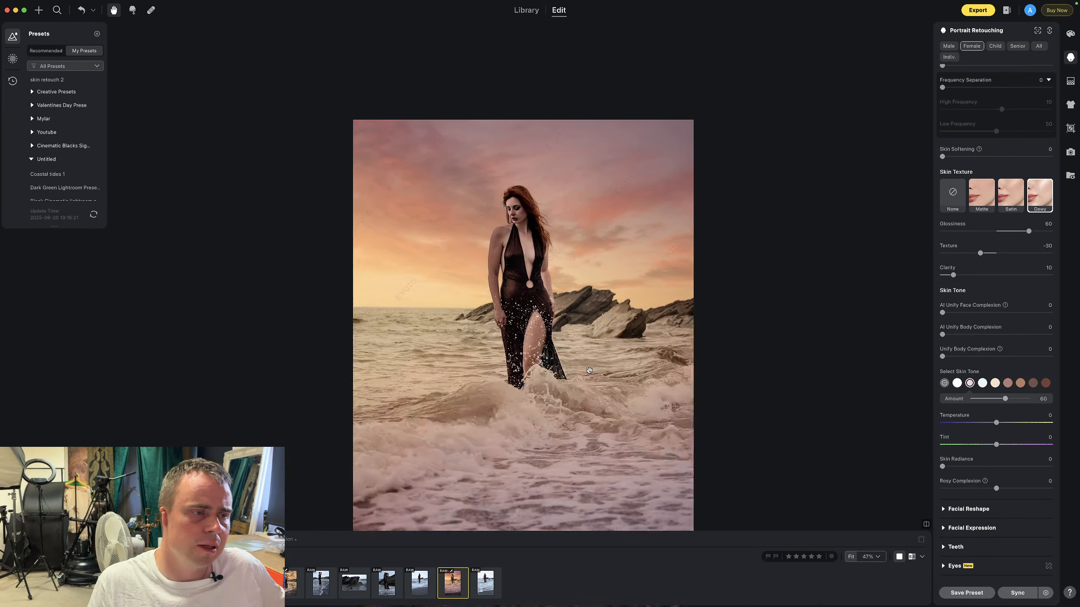
{"action": "left_click_drag", "start_coordinate": [589, 370], "coordinate": [589, 278]}
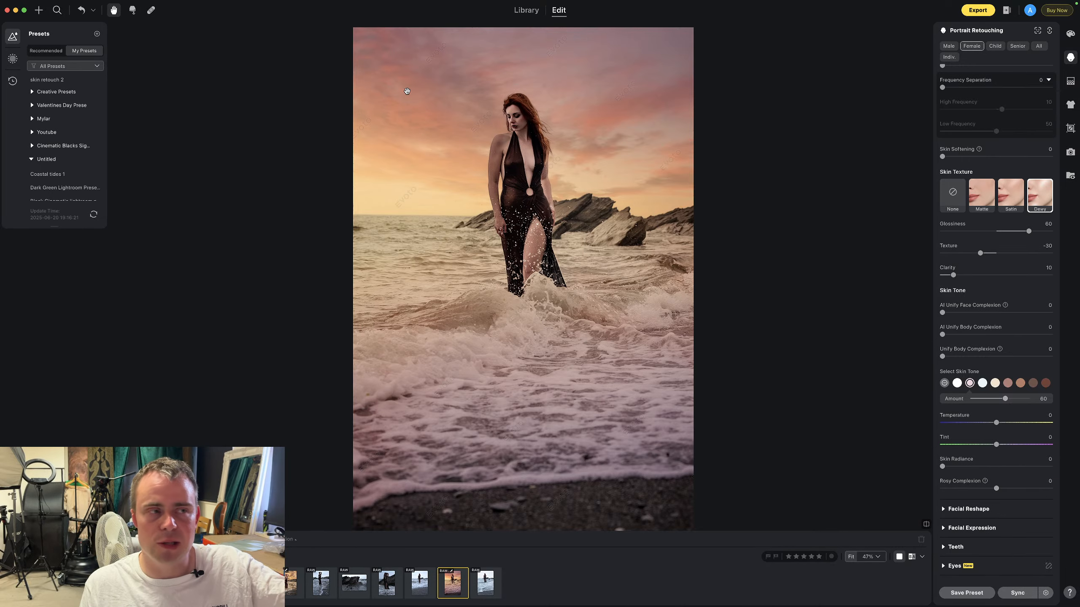
{"action": "scroll", "coordinate": [486, 140], "scroll_direction": "up", "scroll_amount": 5}
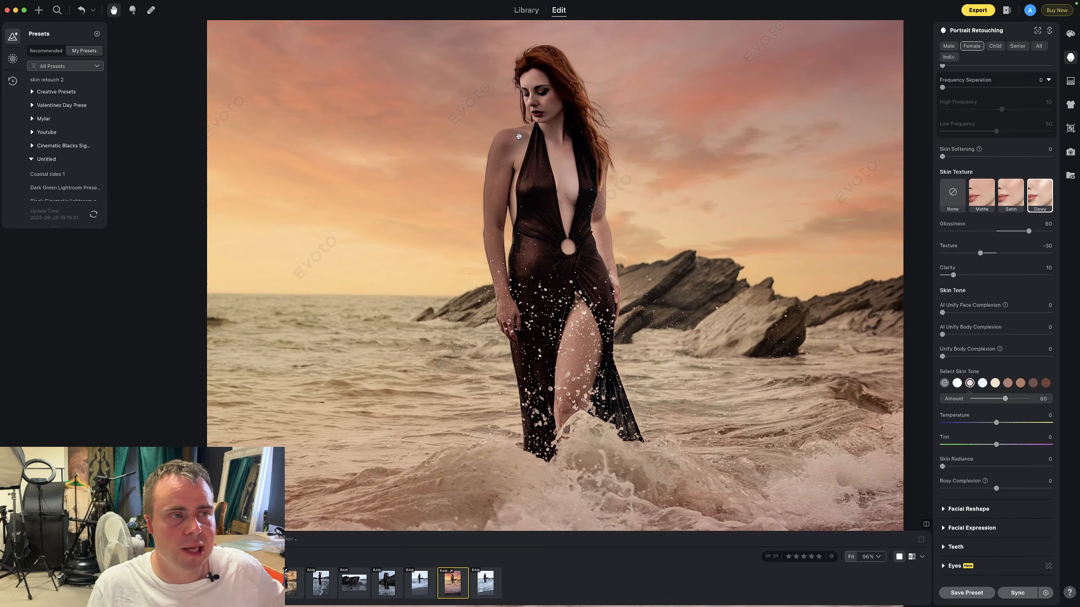
{"action": "scroll", "coordinate": [497, 244], "scroll_direction": "down", "scroll_amount": 2}
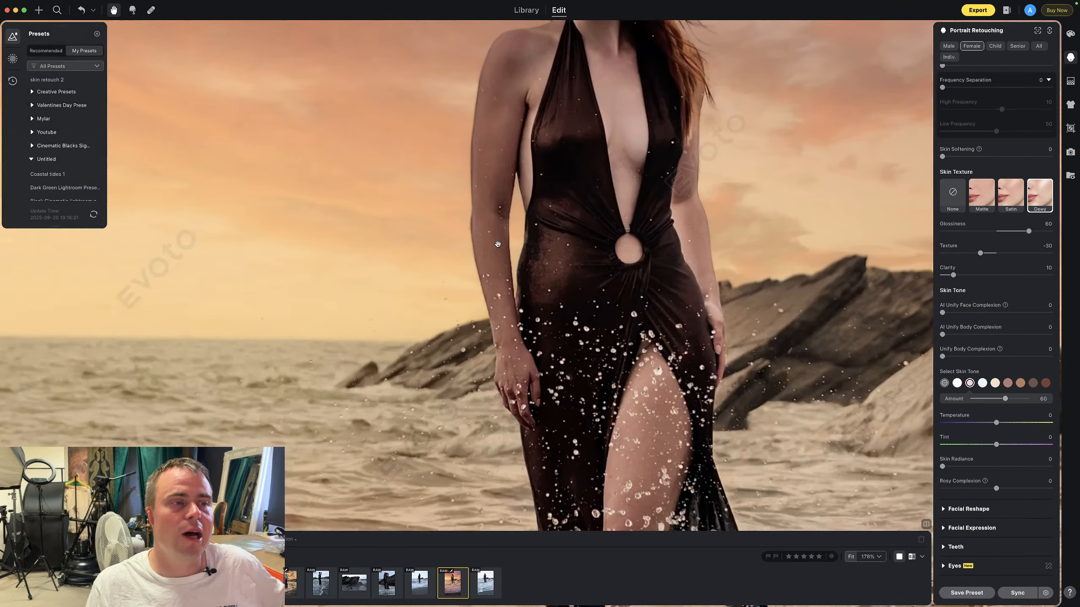
{"action": "scroll", "coordinate": [497, 244], "scroll_direction": "down", "scroll_amount": 4}
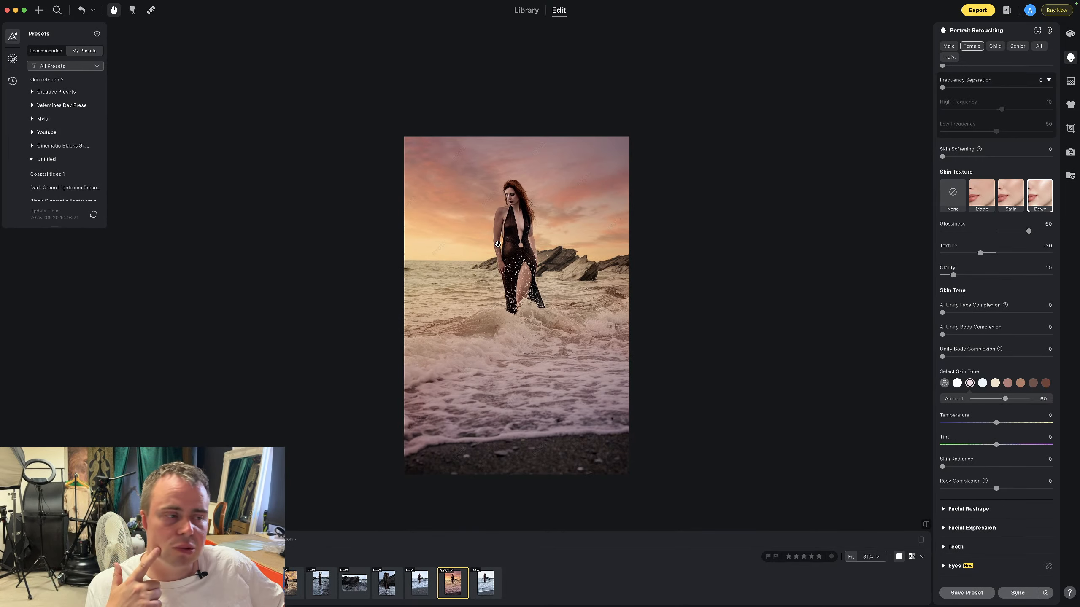
Paste the copied edit effects onto the seated rock photo DSC_1415.NEF
{"action": "left_click", "coordinate": [359, 582]}
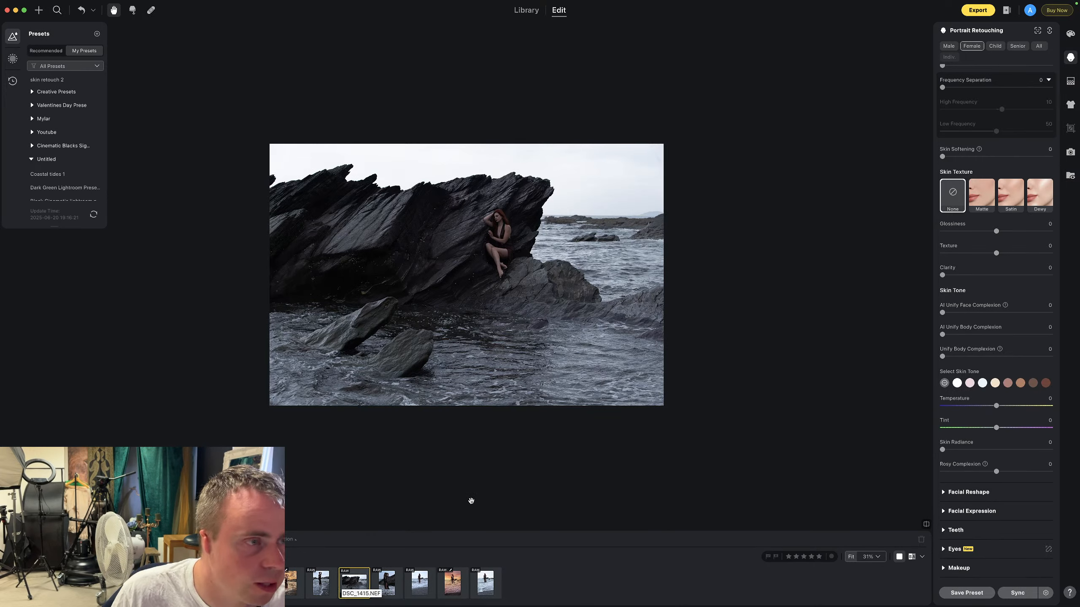
{"action": "key", "text": "super+v"}
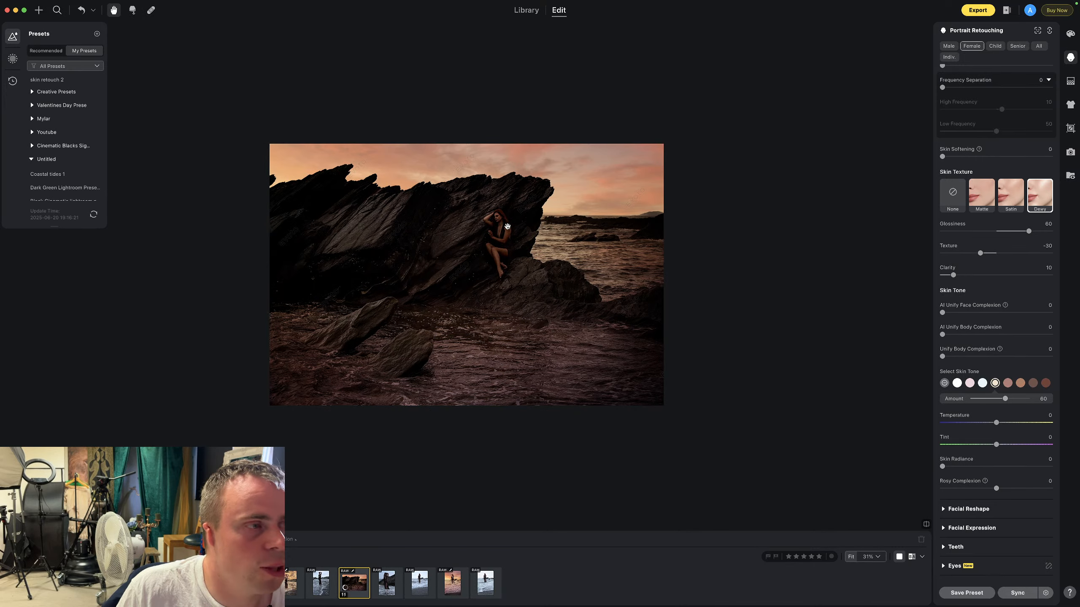
Set the seated rock photo's Exposure to 0.55 and its white balance Temp to 5345
{"action": "left_click", "coordinate": [1071, 33]}
{"action": "left_click_drag", "start_coordinate": [985, 407], "coordinate": [1000, 407]}
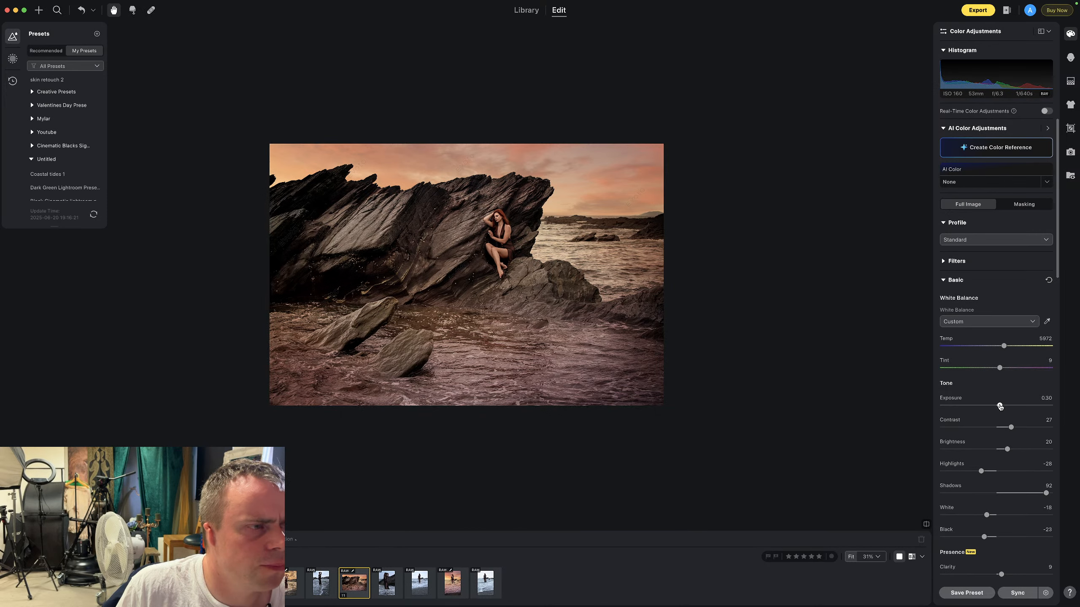
{"action": "left_click_drag", "start_coordinate": [1002, 406], "coordinate": [1003, 407]}
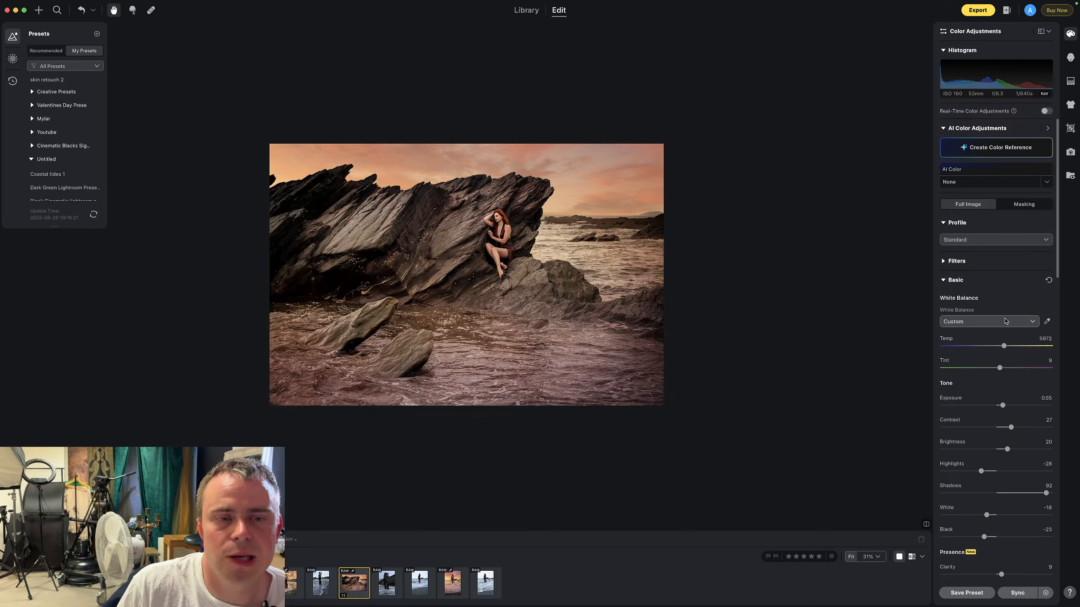
{"action": "left_click_drag", "start_coordinate": [1004, 346], "coordinate": [1002, 348]}
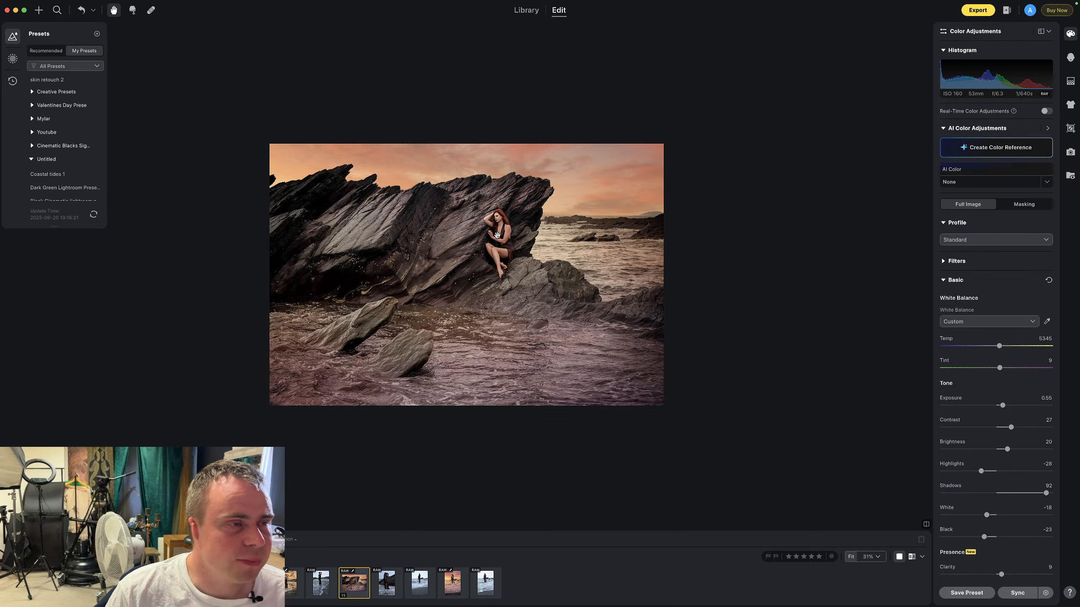
Examine the replaced sky's edge along the whole rock ridge and the horizon up close
{"action": "scroll", "coordinate": [497, 235], "scroll_direction": "up", "scroll_amount": 3}
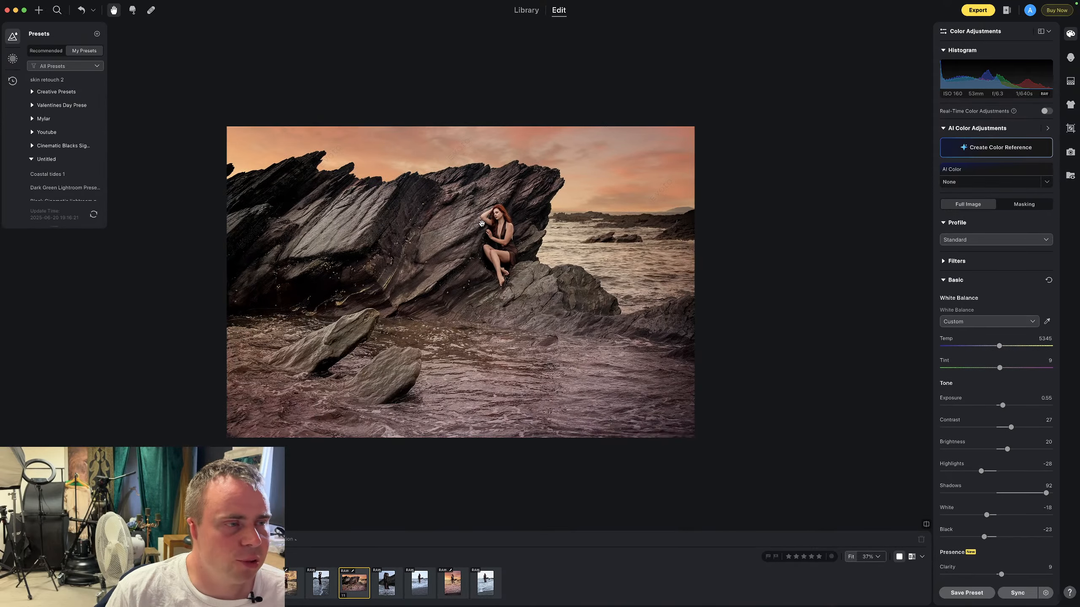
{"action": "scroll", "coordinate": [511, 237], "scroll_direction": "up", "scroll_amount": 3}
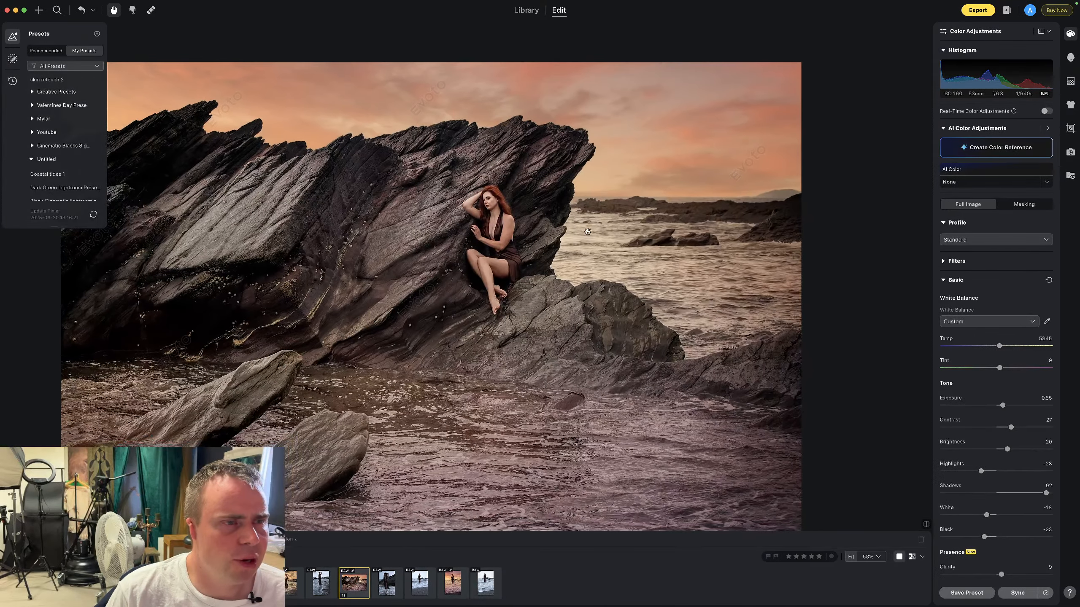
{"action": "scroll", "coordinate": [631, 231], "scroll_direction": "up", "scroll_amount": 5}
{"action": "scroll", "coordinate": [633, 225], "scroll_direction": "up", "scroll_amount": 4}
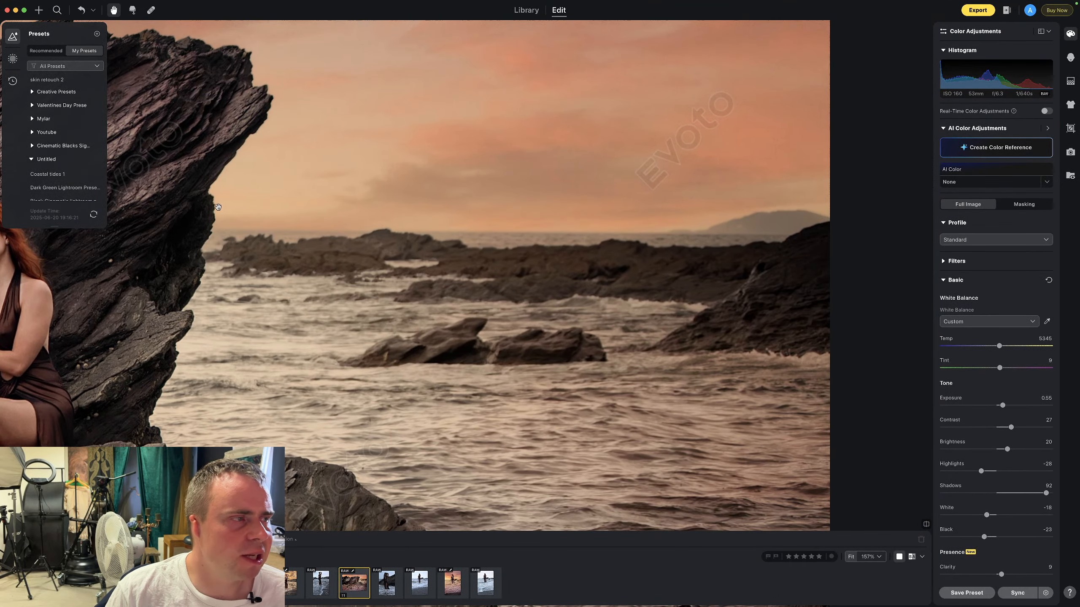
{"action": "scroll", "coordinate": [240, 160], "scroll_direction": "up", "scroll_amount": 1}
{"action": "scroll", "coordinate": [238, 157], "scroll_direction": "up", "scroll_amount": 4}
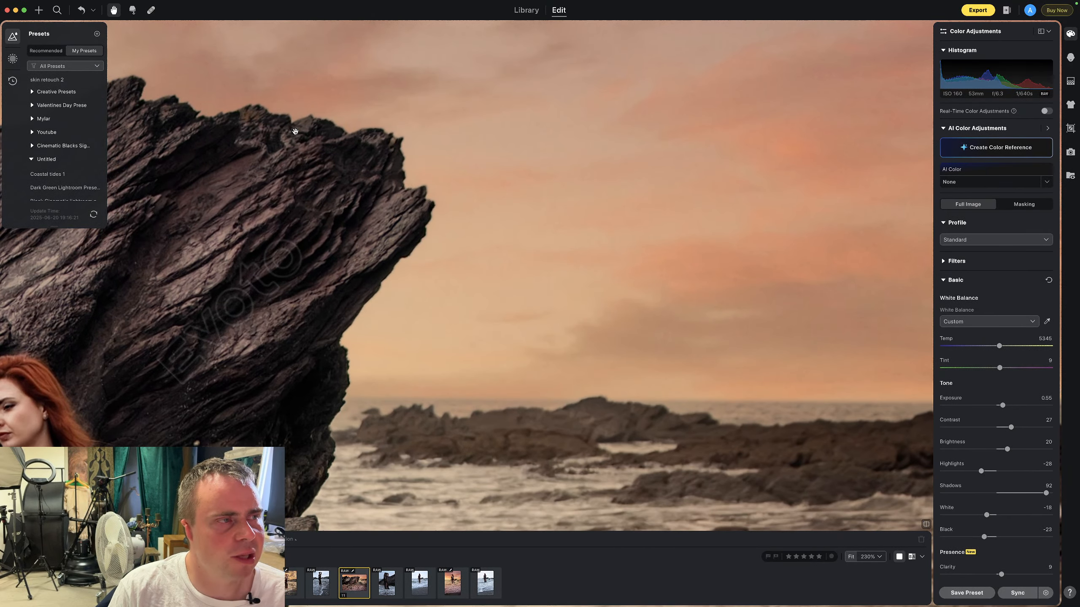
{"action": "left_click_drag", "start_coordinate": [298, 130], "coordinate": [485, 181]}
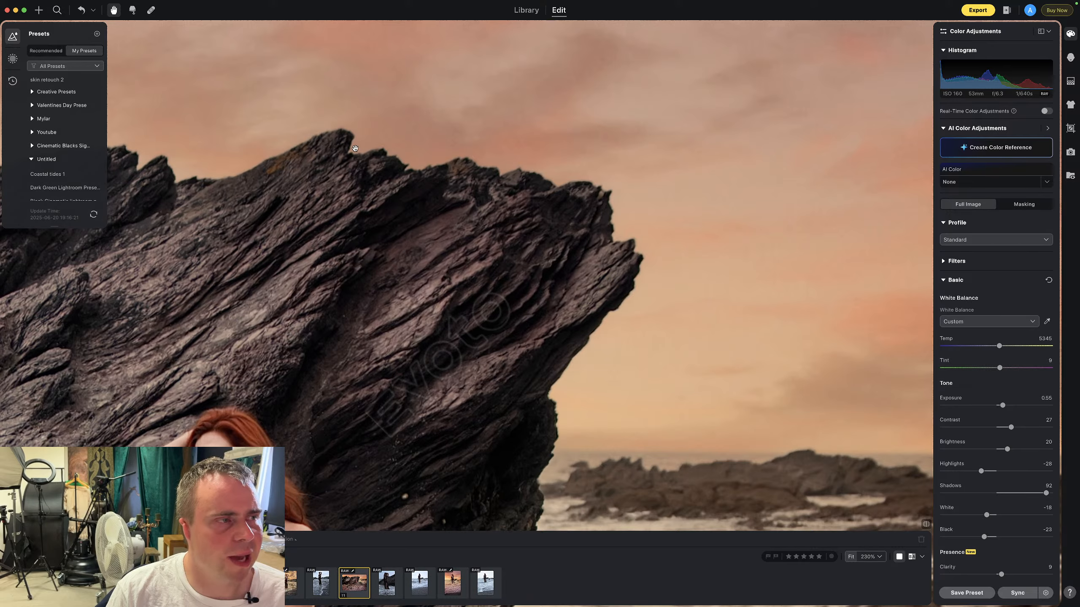
{"action": "left_click_drag", "start_coordinate": [355, 148], "coordinate": [621, 203]}
{"action": "left_click_drag", "start_coordinate": [385, 212], "coordinate": [588, 191]}
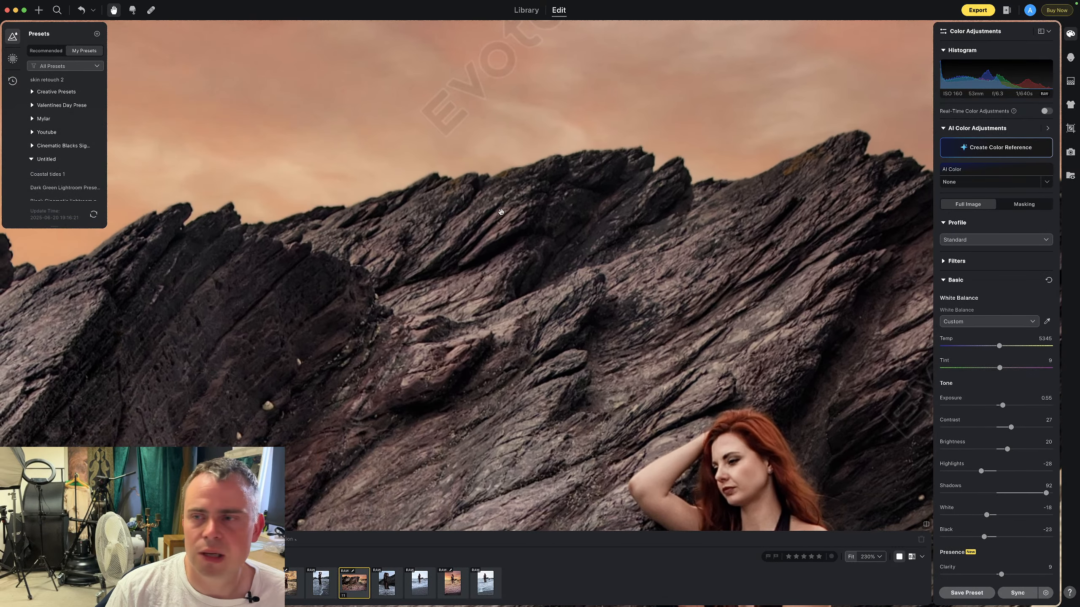
{"action": "left_click_drag", "start_coordinate": [487, 240], "coordinate": [683, 202]}
{"action": "mouse_move", "coordinate": [387, 249]}
{"action": "left_mouse_down"}
{"action": "mouse_move", "coordinate": [625, 218]}
{"action": "mouse_move", "coordinate": [725, 226]}
{"action": "left_mouse_up"}
{"action": "left_click_drag", "start_coordinate": [292, 173], "coordinate": [504, 282]}
{"action": "left_click_drag", "start_coordinate": [244, 211], "coordinate": [458, 188]}
{"action": "scroll", "coordinate": [352, 230], "scroll_direction": "up", "scroll_amount": 3}
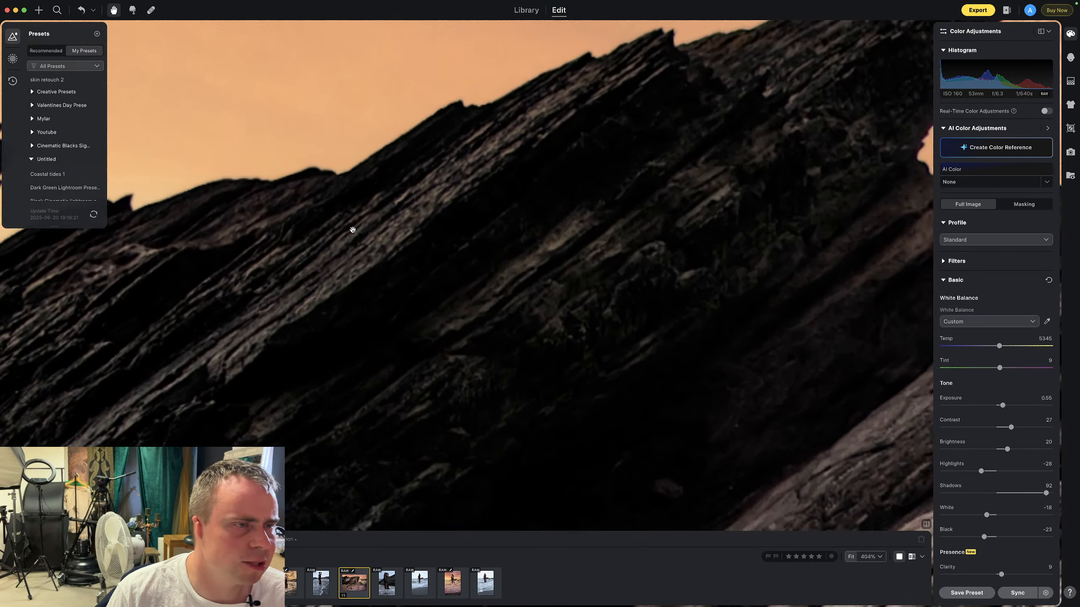
{"action": "scroll", "coordinate": [353, 230], "scroll_direction": "down", "scroll_amount": 10}
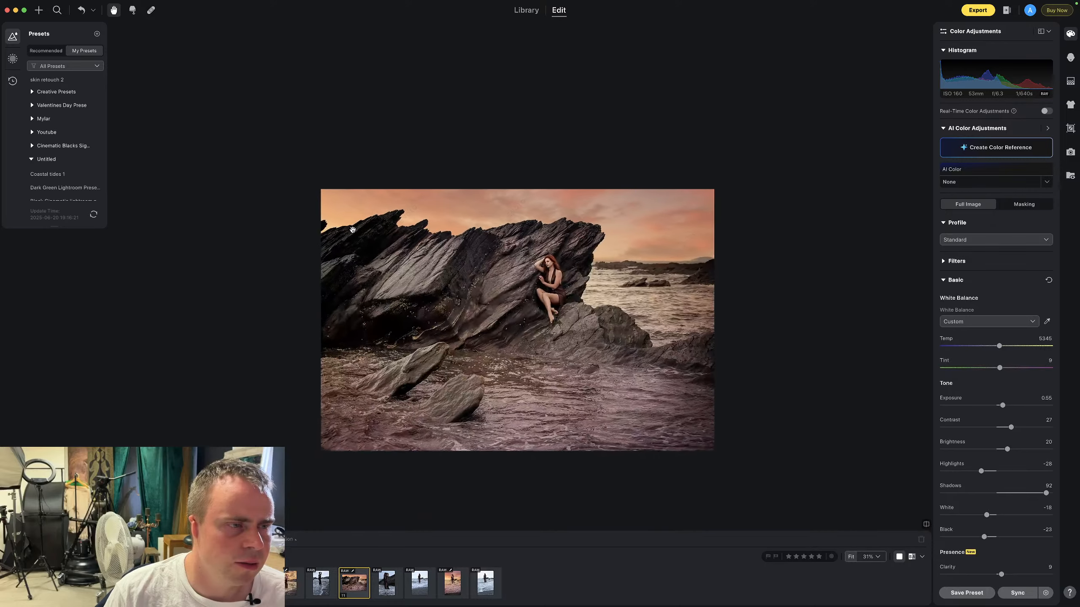
Crop the seated rock photo at its fixed 756 x 503 ratio, trimming the open sea beside the rocks
{"action": "key", "text": "r"}
{"action": "key", "text": "c"}
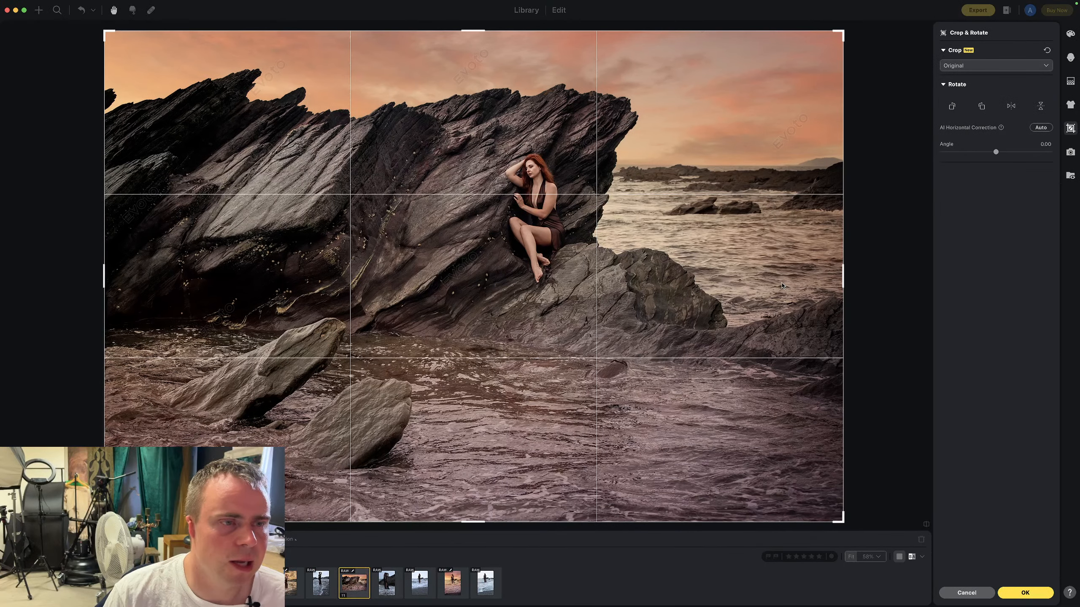
{"action": "left_click_drag", "start_coordinate": [842, 275], "coordinate": [765, 272]}
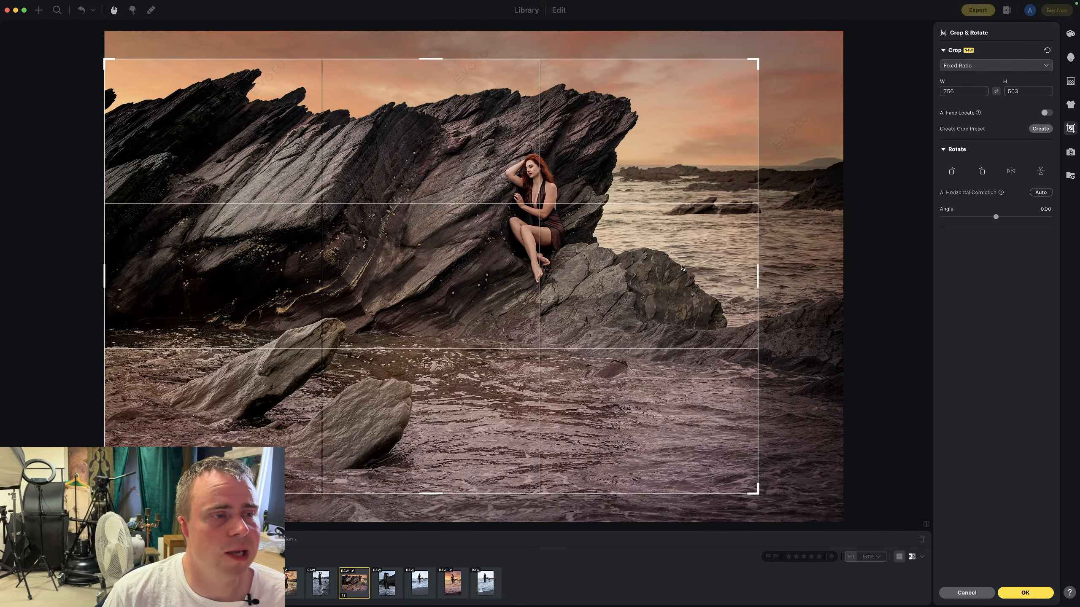
{"action": "left_click", "coordinate": [1025, 593]}
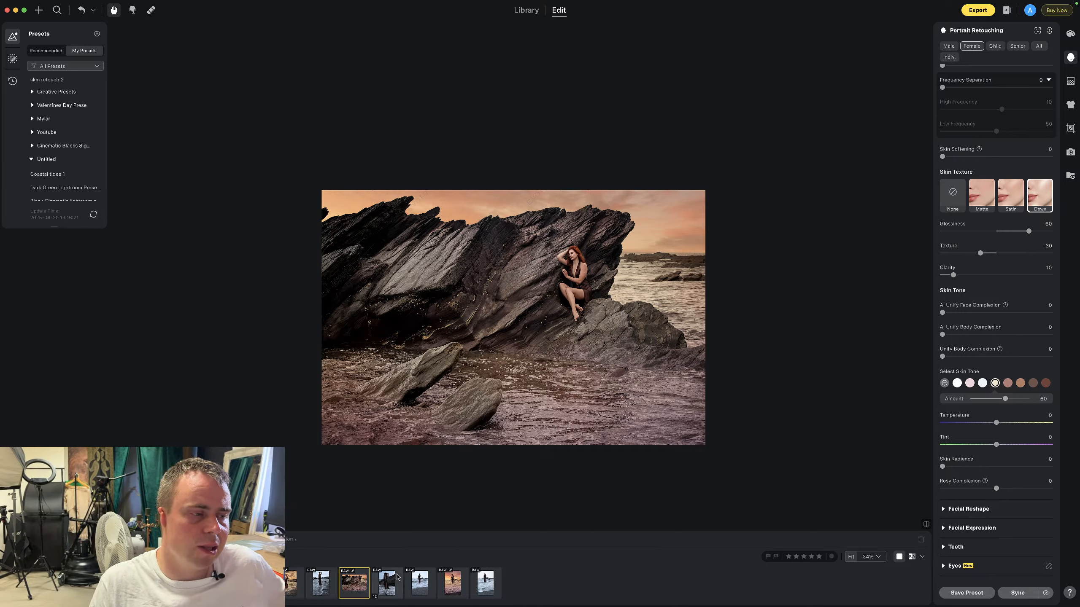
Replace the sky in the unedited arms-raised portrait with a golden sky from the Sunset & Sunrise Skies collection
{"action": "left_click", "coordinate": [386, 582]}
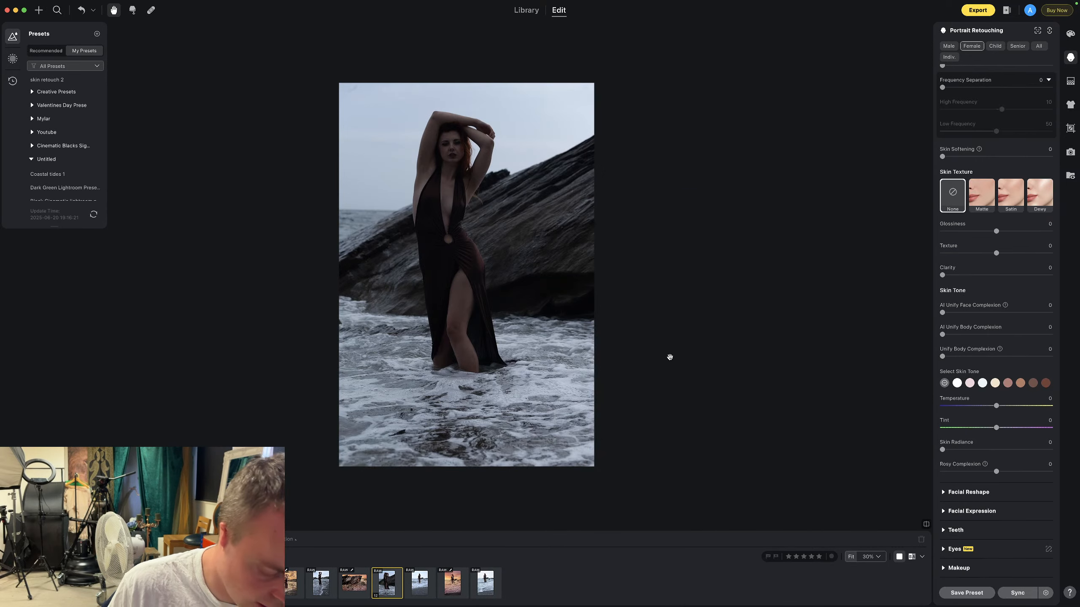
{"action": "key", "text": "super+c"}
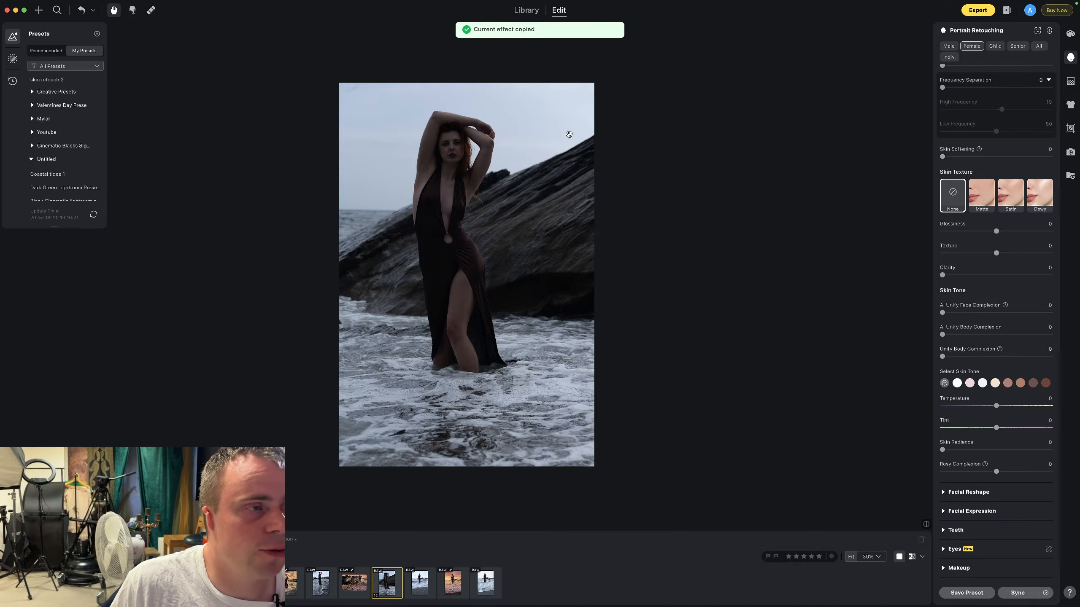
{"action": "left_click", "coordinate": [1069, 82]}
{"action": "scroll", "coordinate": [1006, 313], "scroll_direction": "down", "scroll_amount": 5}
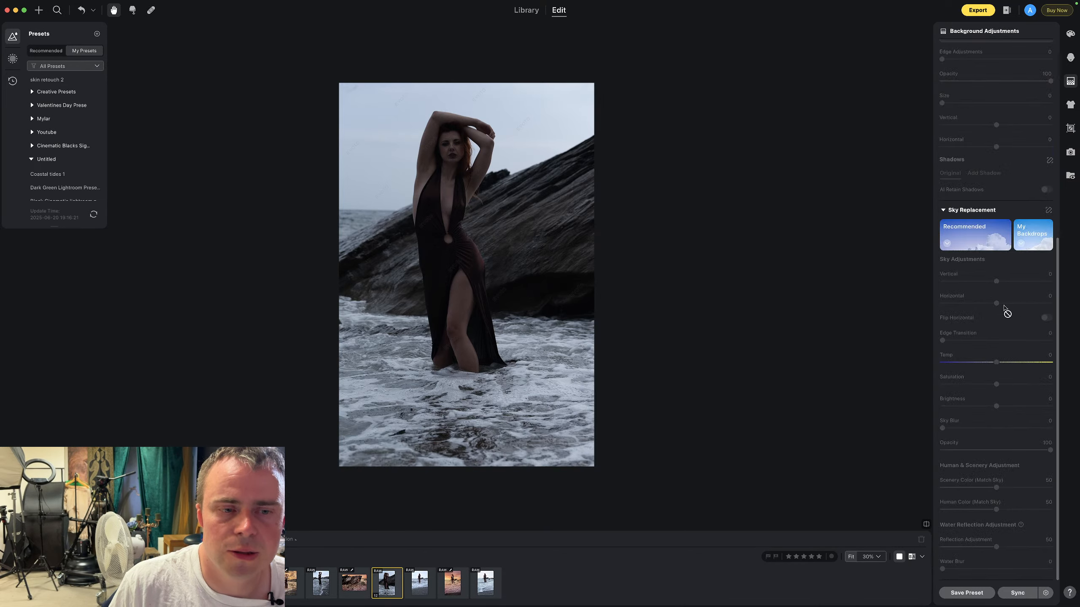
{"action": "left_click", "coordinate": [990, 241]}
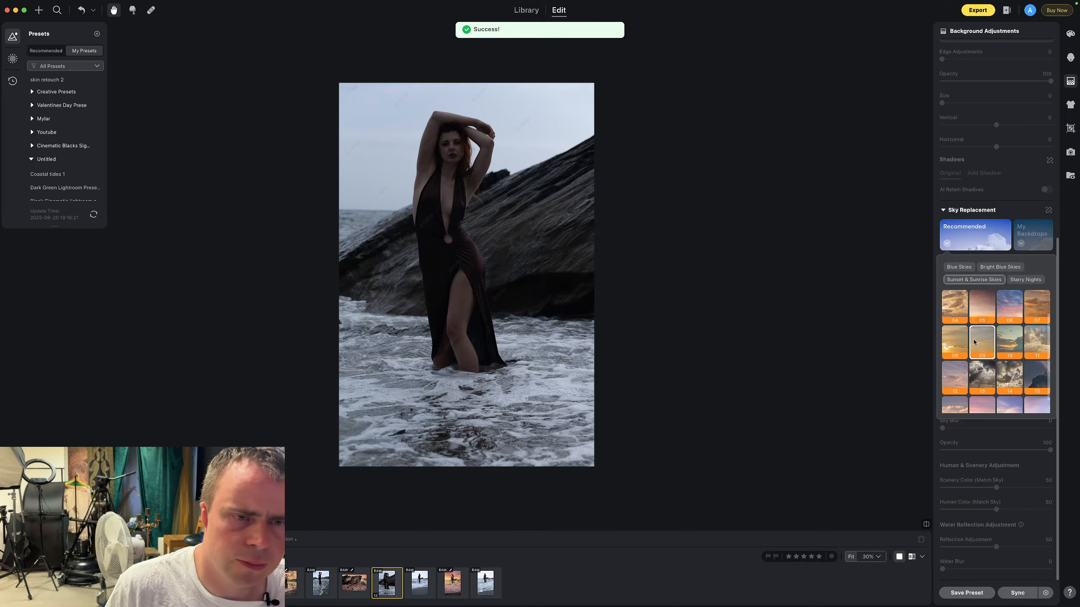
{"action": "left_click", "coordinate": [973, 343]}
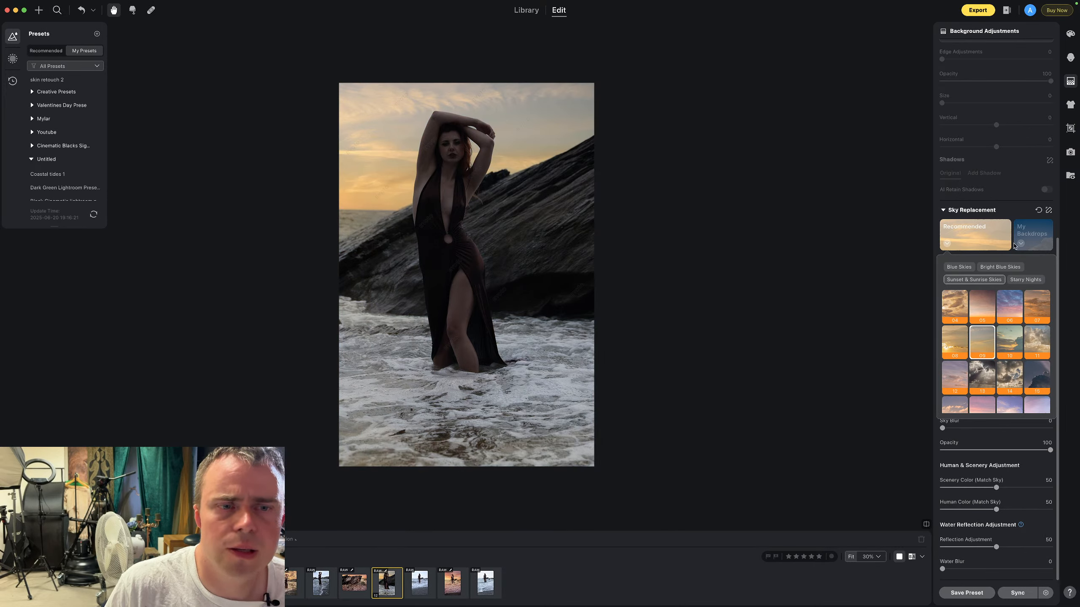
Copy the edit effects from the finished standing portrait with the cloudy golden sky and paste them onto the arms-raised portrait
{"action": "left_click", "coordinate": [1070, 34]}
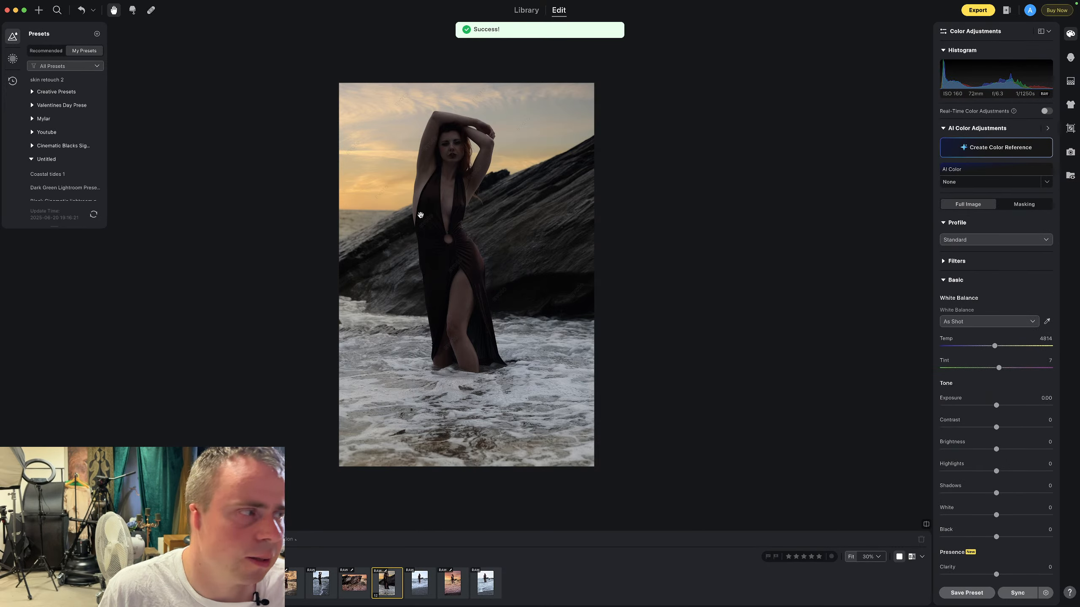
{"action": "left_click", "coordinate": [291, 583]}
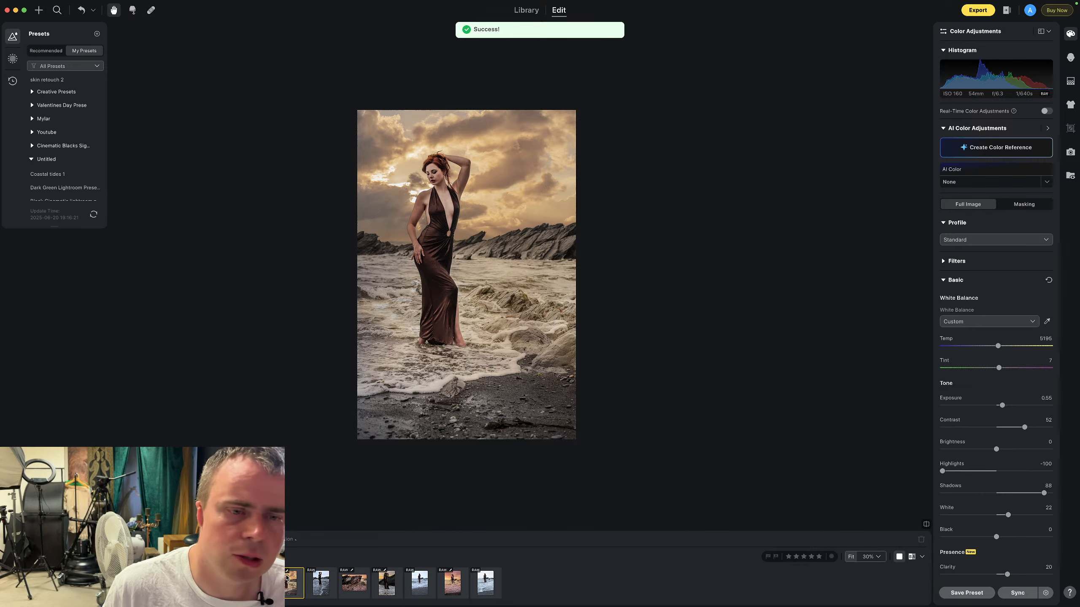
{"action": "key", "text": "super+c"}
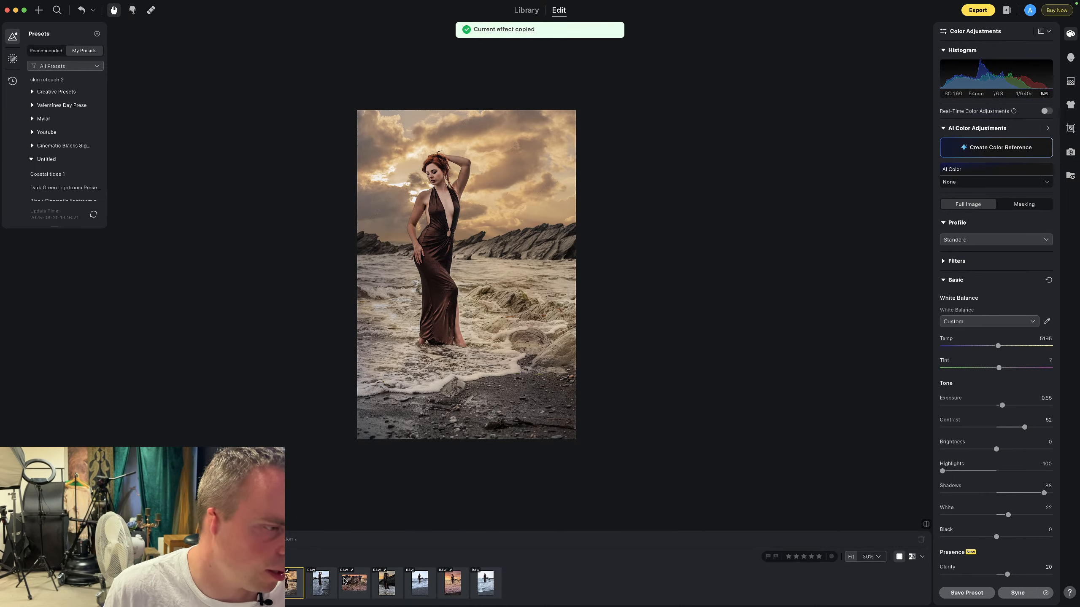
{"action": "left_click", "coordinate": [376, 585]}
{"action": "key", "text": "super+v"}
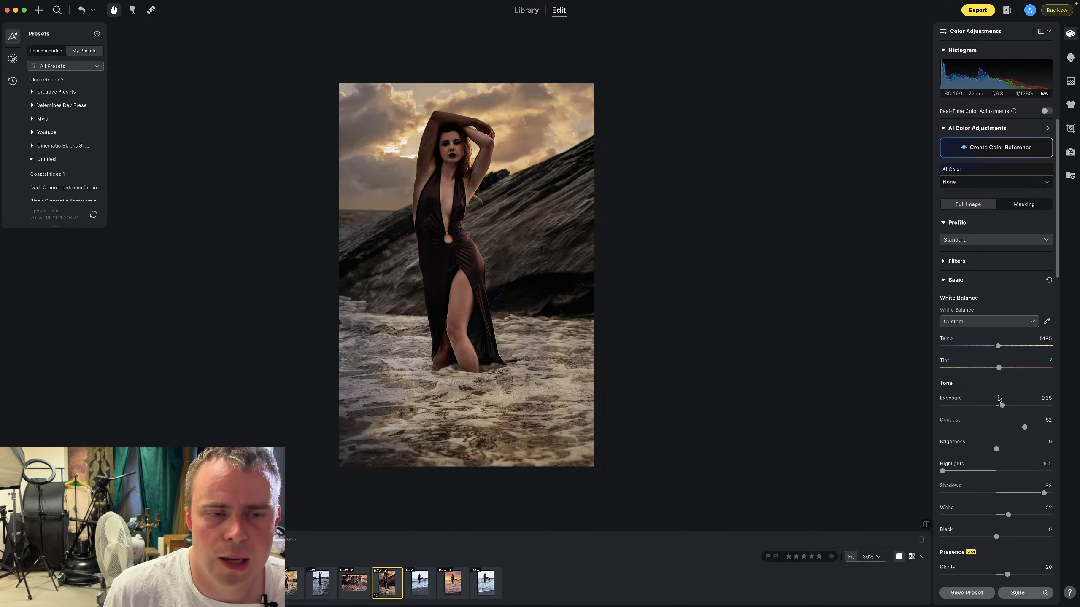
Set the arms-raised portrait's exposure to 1.15 and contrast to 21, and straighten it with a rotation of -1.03 degrees
{"action": "mouse_move", "coordinate": [1005, 408]}
{"action": "left_mouse_down"}
{"action": "mouse_move", "coordinate": [1017, 426]}
{"action": "mouse_move", "coordinate": [1006, 407]}
{"action": "left_mouse_up"}
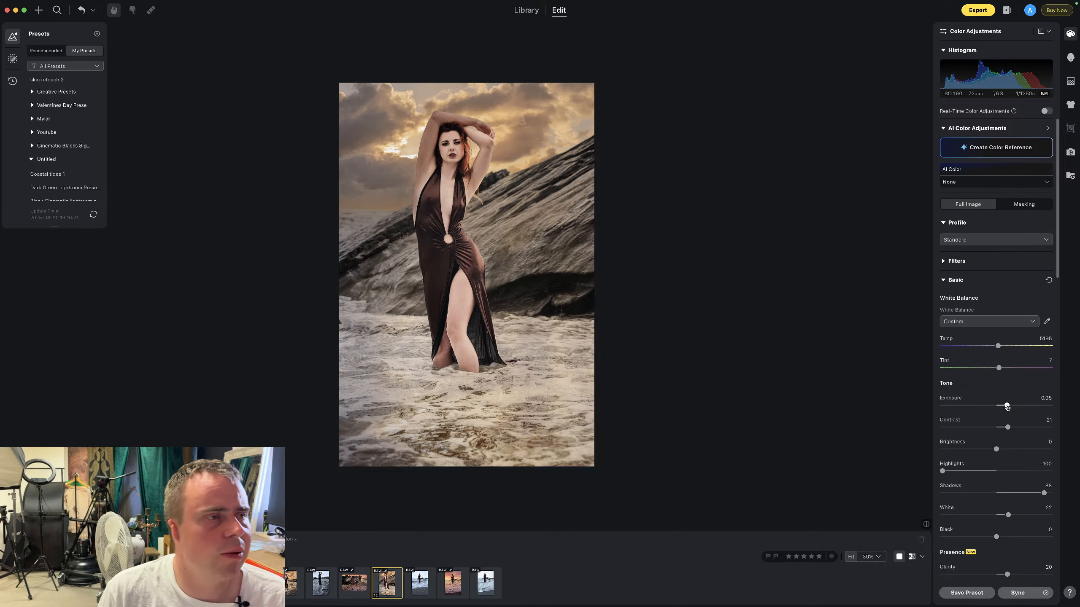
{"action": "left_click_drag", "start_coordinate": [1007, 407], "coordinate": [1009, 407]}
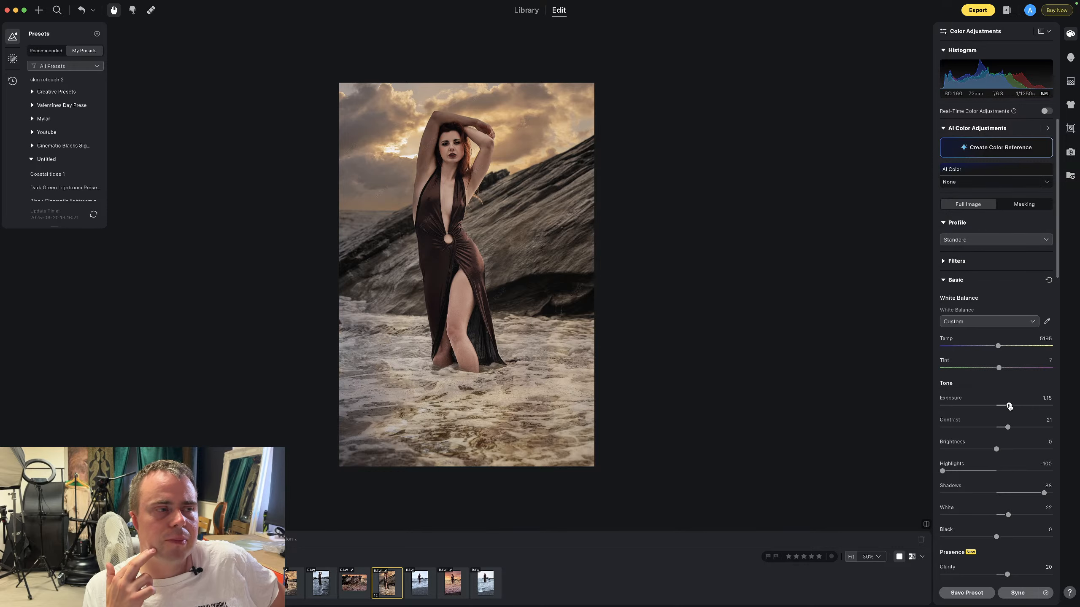
{"action": "key", "text": "c"}
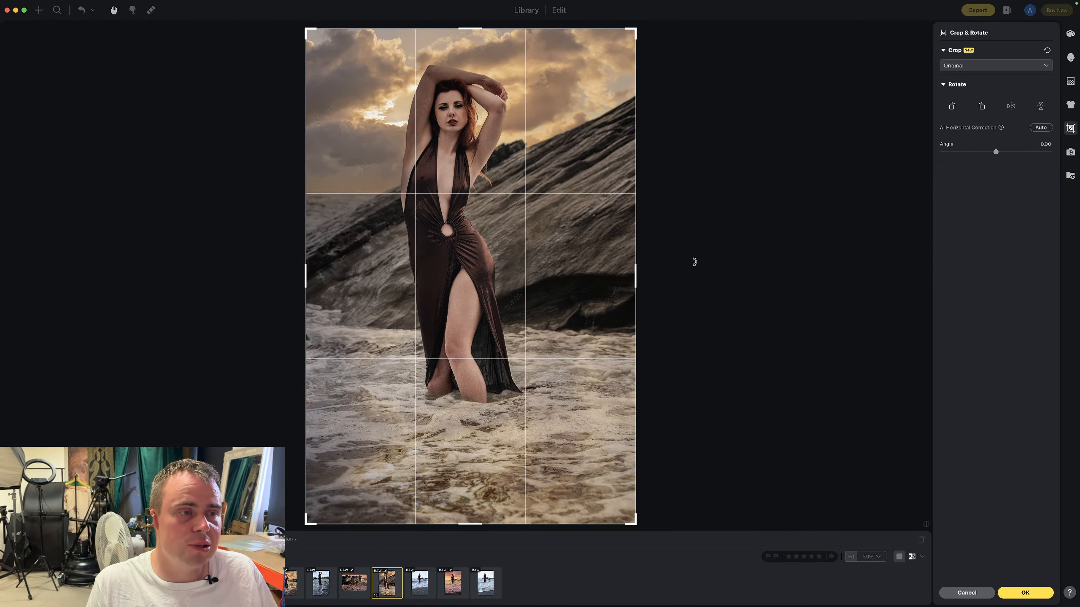
{"action": "left_click_drag", "start_coordinate": [695, 263], "coordinate": [693, 257]}
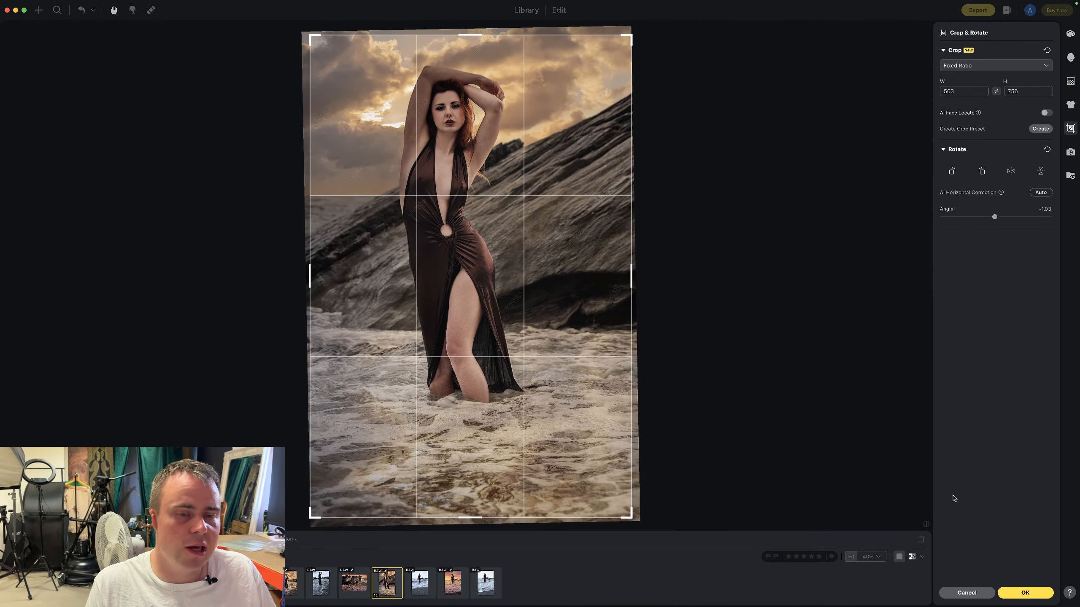
{"action": "left_click", "coordinate": [1025, 592]}
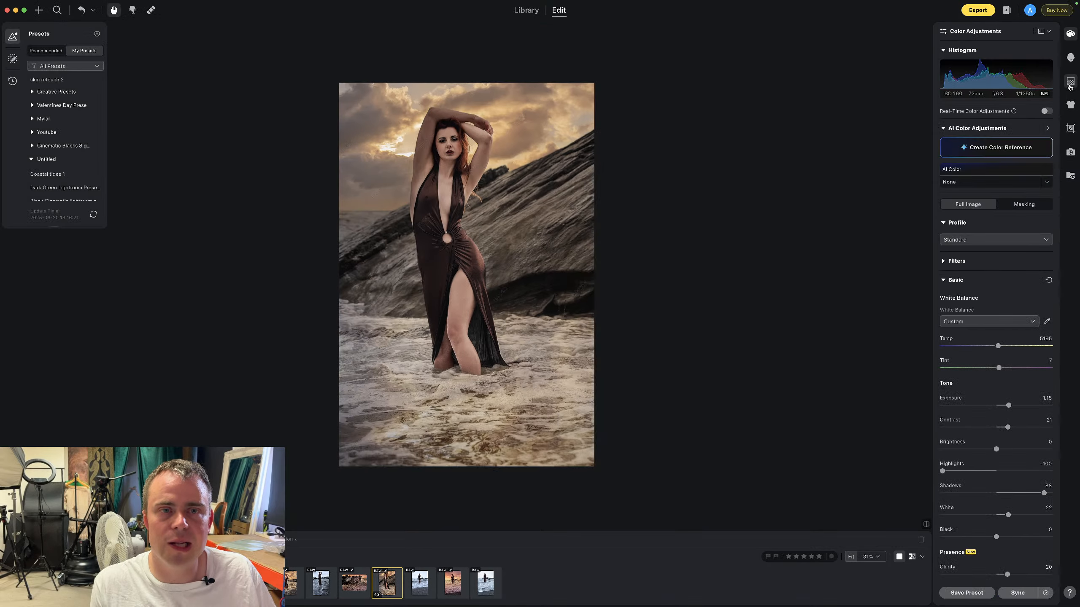
Check the sky replacement settings and compare the finished seaside photos, including the seated rock shot and the standing portrait with the cloudy golden sky
{"action": "left_click", "coordinate": [1031, 234]}
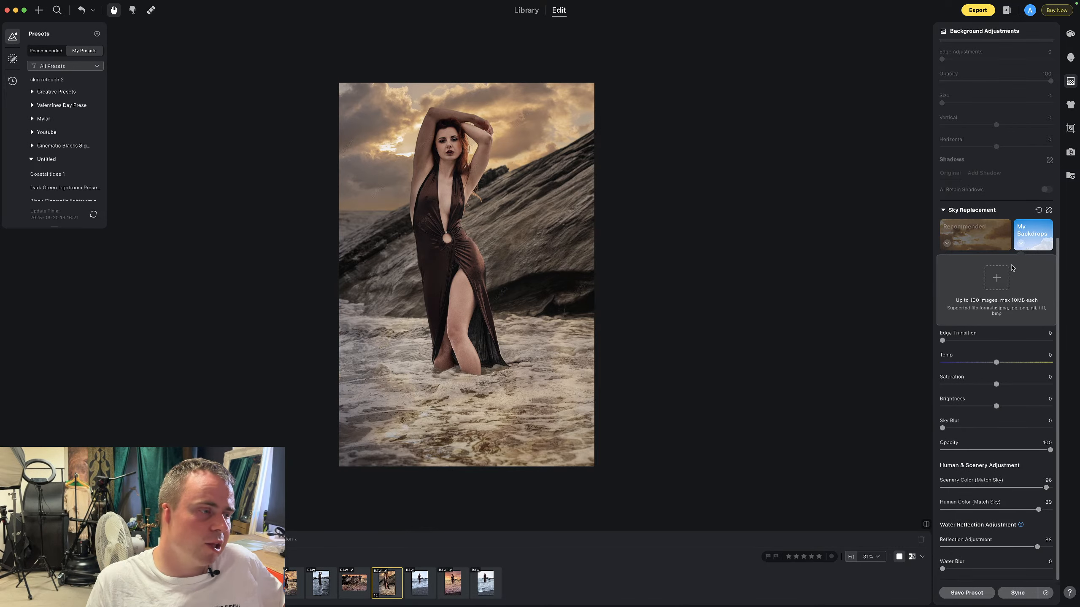
{"action": "scroll", "coordinate": [1012, 268], "scroll_direction": "up", "scroll_amount": 10}
{"action": "left_click", "coordinate": [255, 583]}
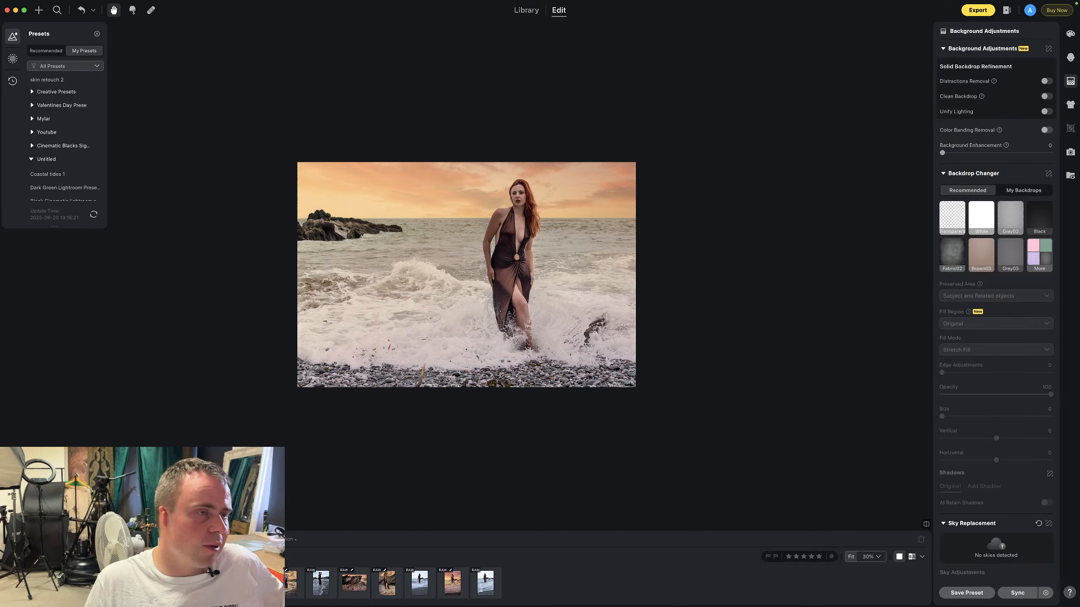
{"action": "key", "text": "Left"}
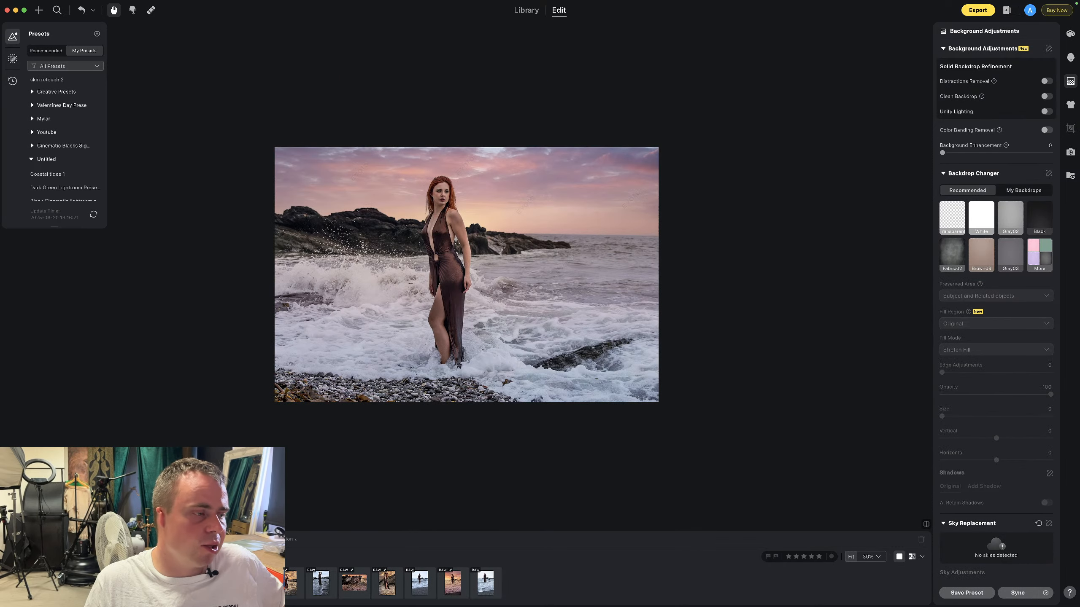
{"action": "key", "text": "Left"}
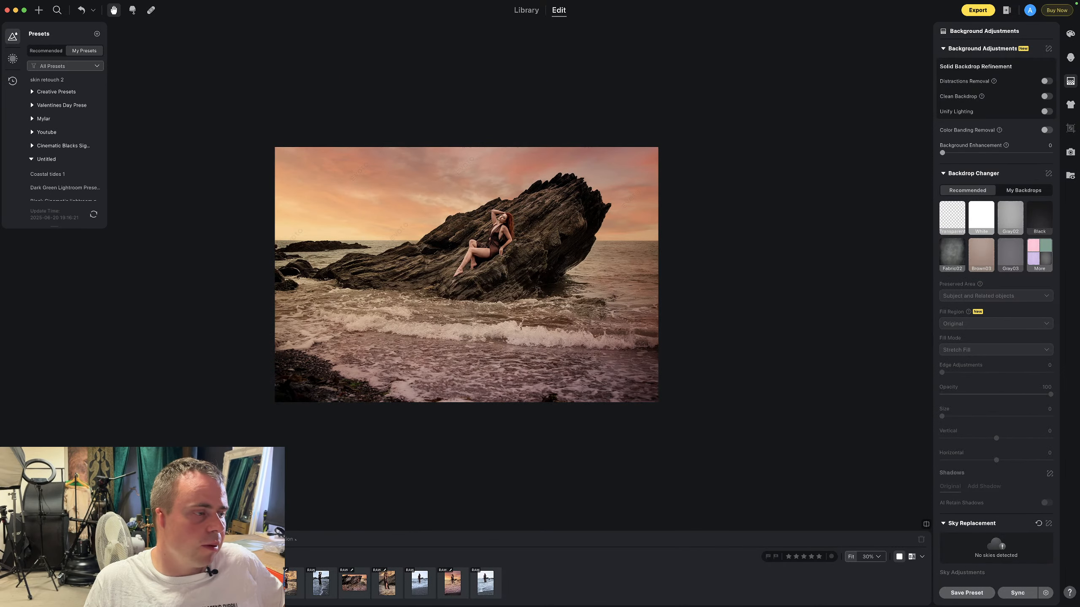
{"action": "key", "text": "Right"}
{"action": "key", "text": "Right"}
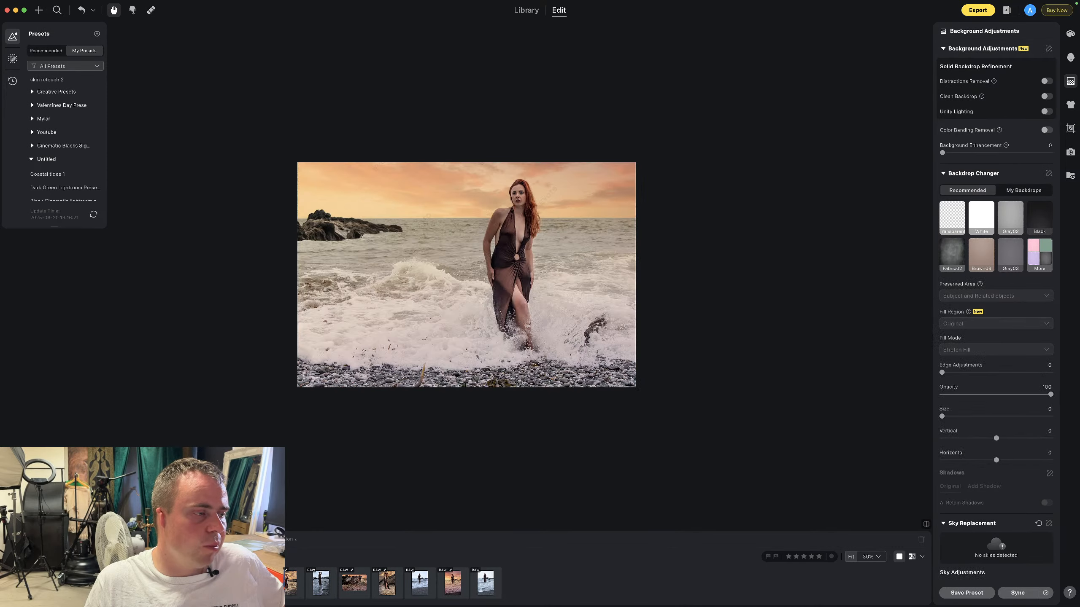
{"action": "key", "text": "Left"}
{"action": "key", "text": "Left"}
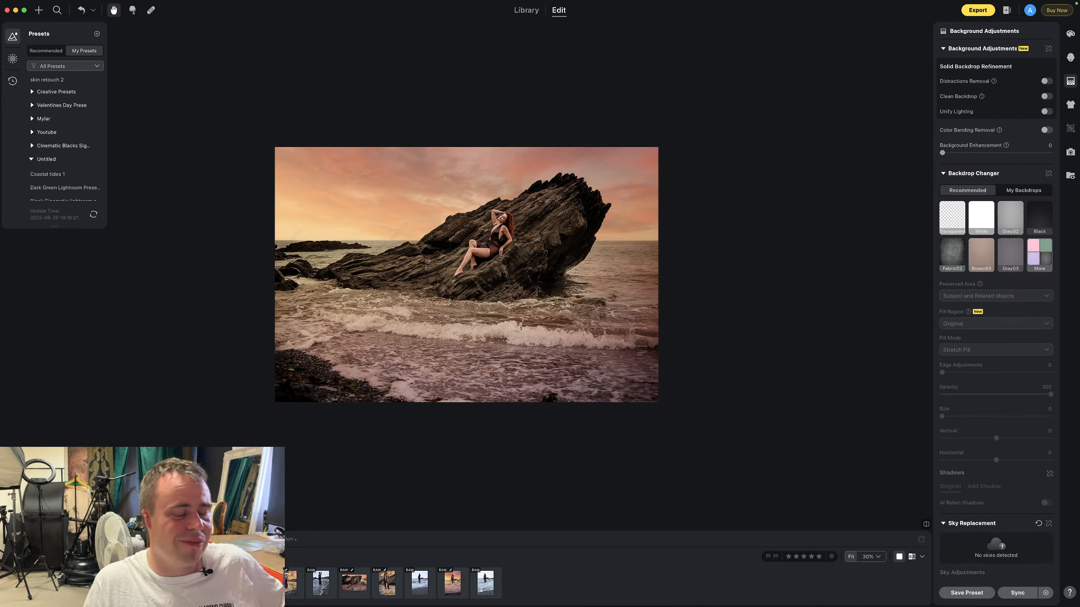
{"action": "left_click", "coordinate": [300, 577]}
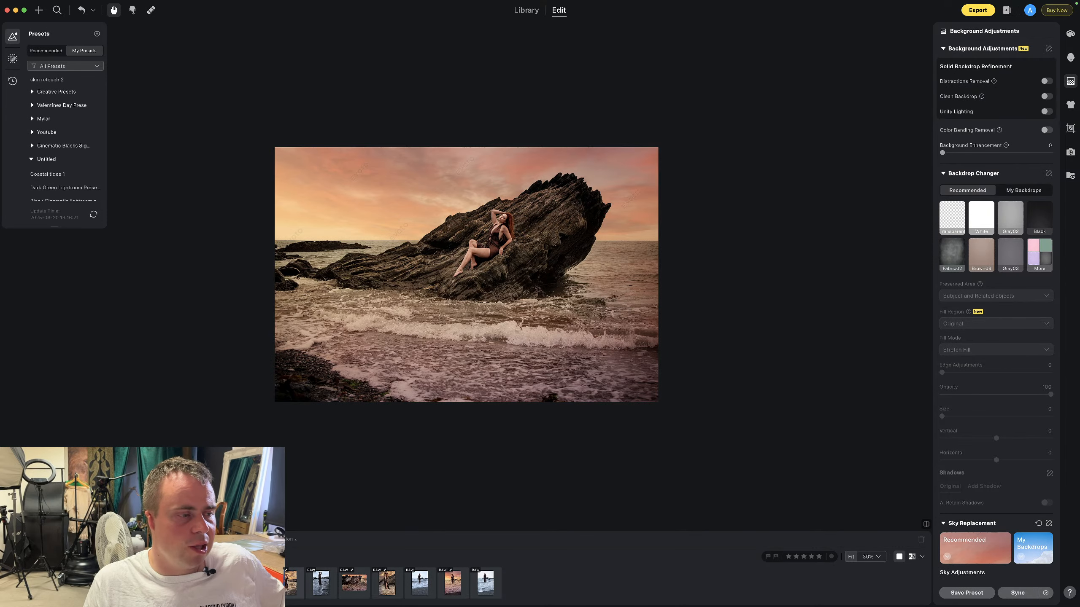
{"action": "key", "text": "Right"}
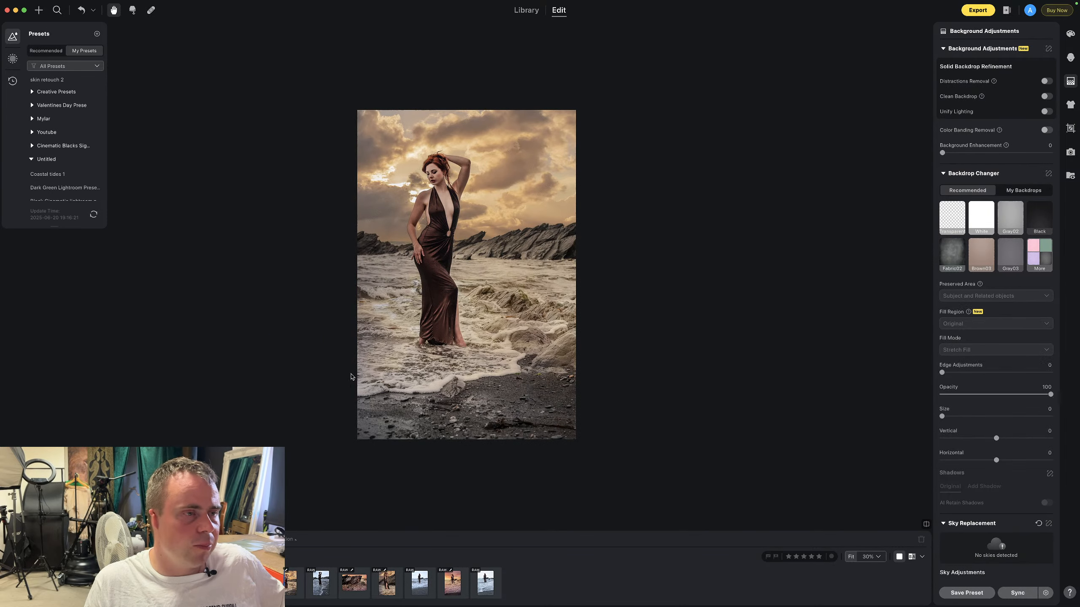
{"action": "key", "text": "Left"}
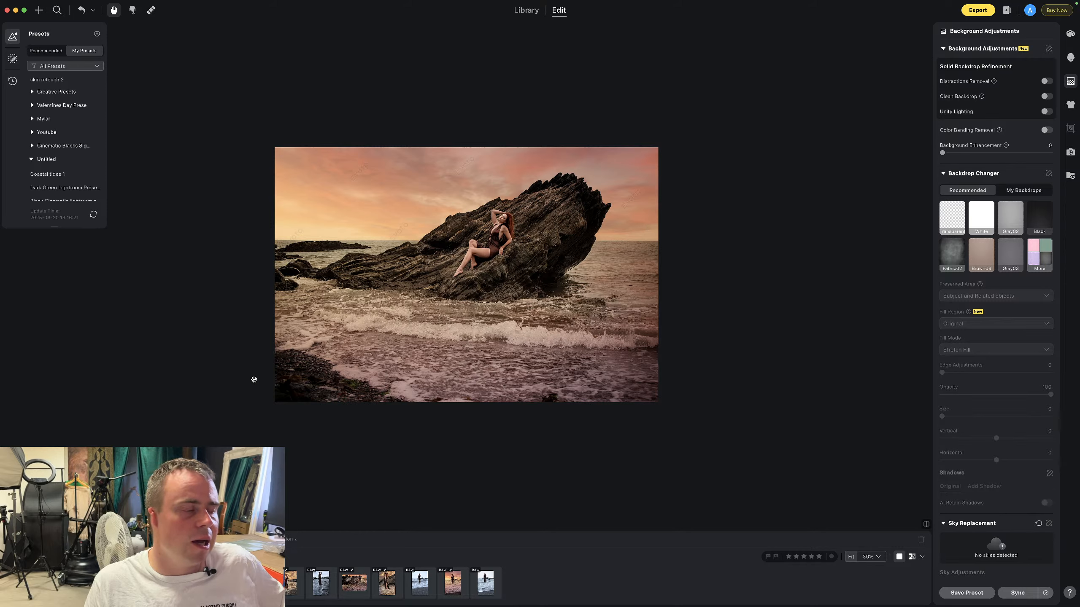
{"action": "key", "text": "Right"}
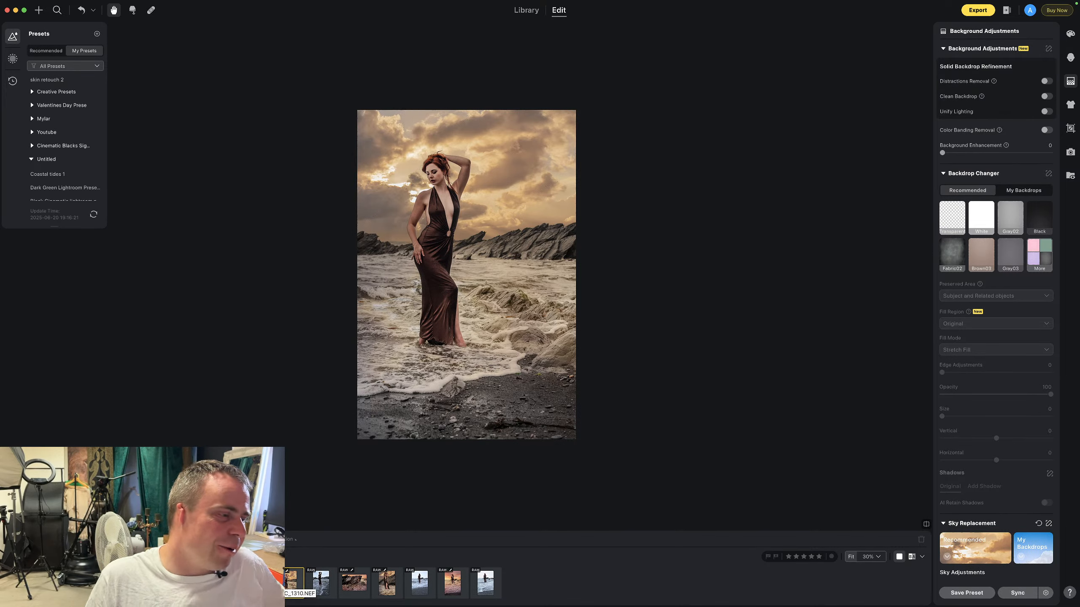
{"action": "key", "text": "Left"}
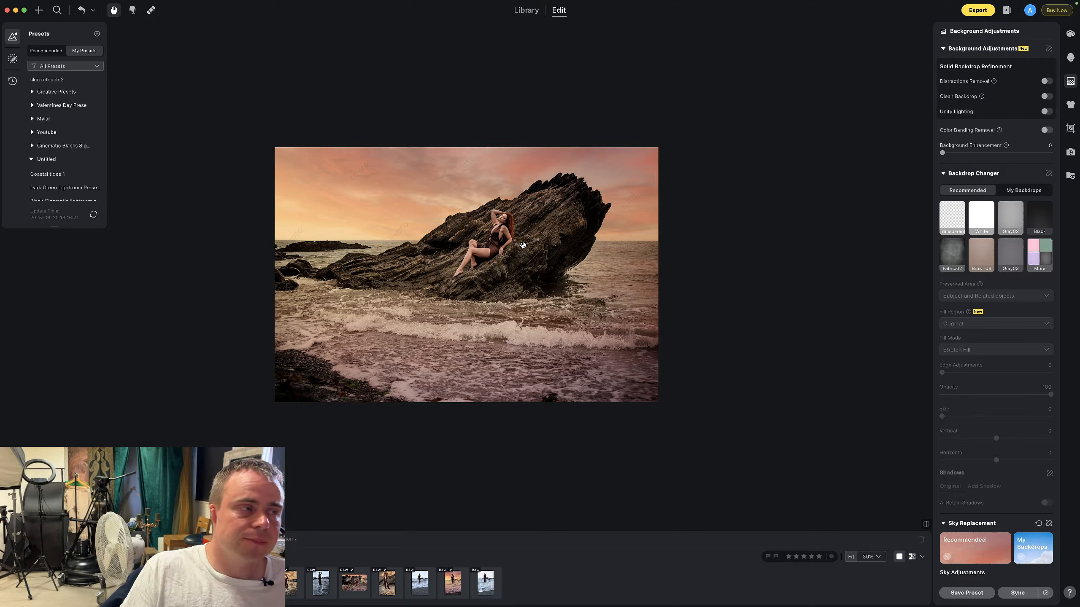
On the unedited wading portrait, set exposure -0.20, contrast 53, highlights -80, shadows 78, white -45 and clarity 16
{"action": "key", "text": "Left"}
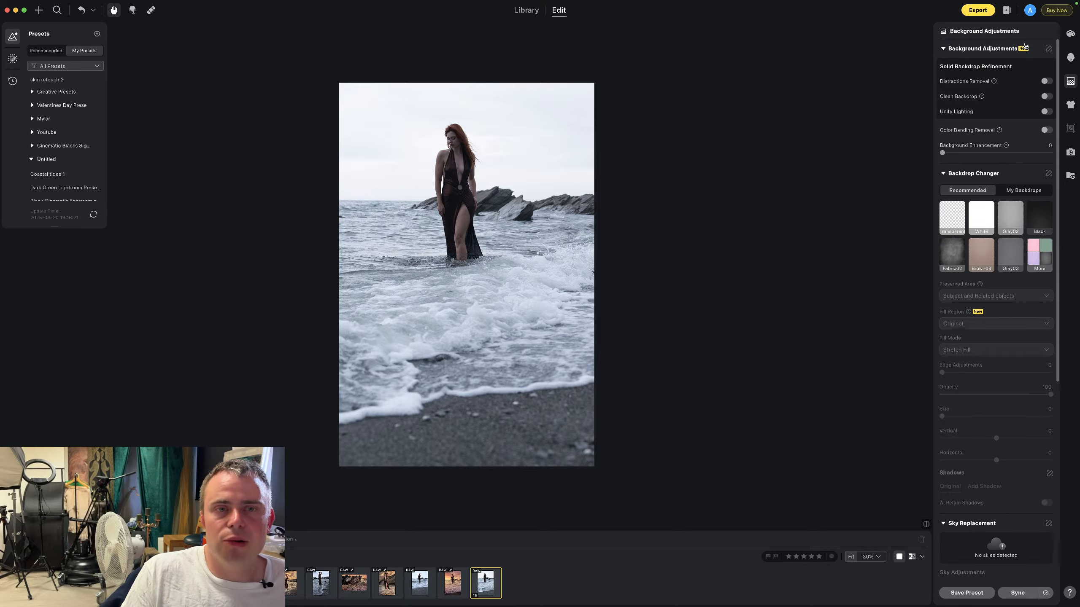
{"action": "left_click", "coordinate": [1071, 35]}
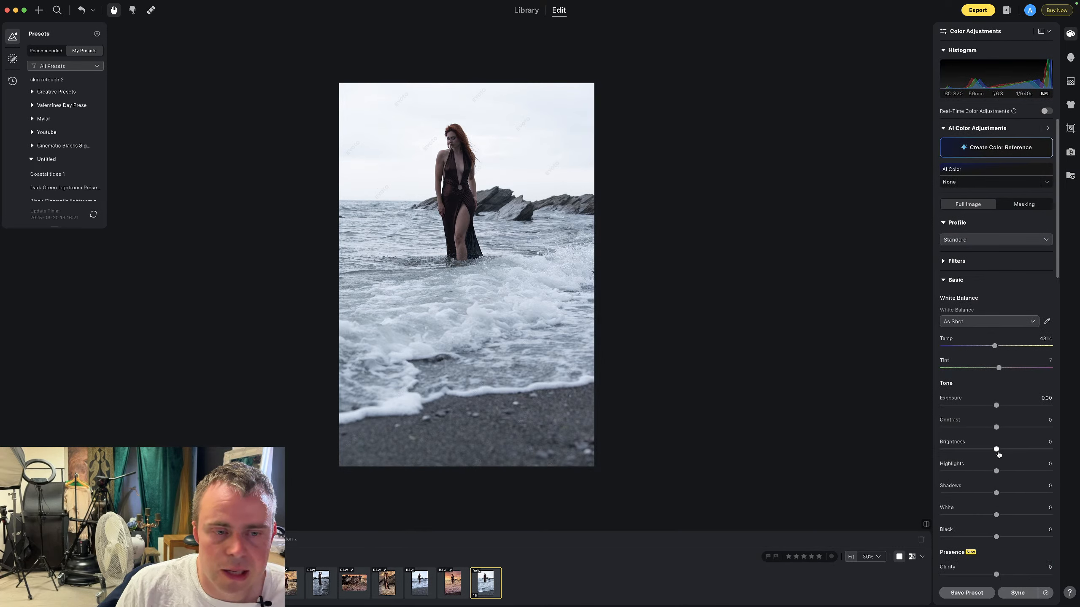
{"action": "left_click_drag", "start_coordinate": [996, 471], "coordinate": [1039, 493]}
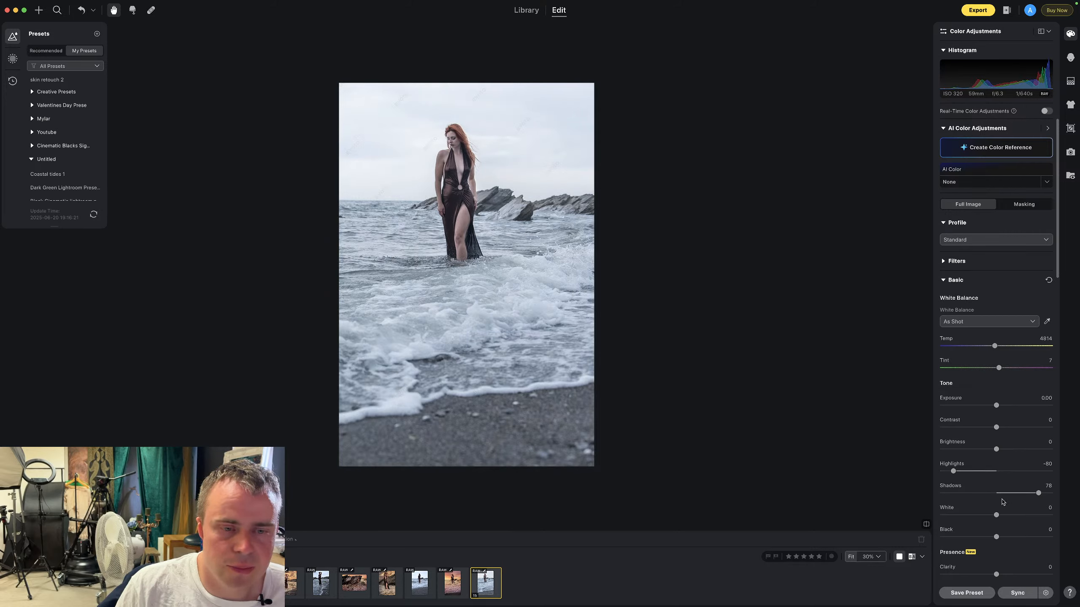
{"action": "left_click_drag", "start_coordinate": [996, 515], "coordinate": [972, 515]}
{"action": "mouse_move", "coordinate": [1015, 427]}
{"action": "left_mouse_down"}
{"action": "mouse_move", "coordinate": [991, 406]}
{"action": "mouse_move", "coordinate": [1023, 428]}
{"action": "left_mouse_up"}
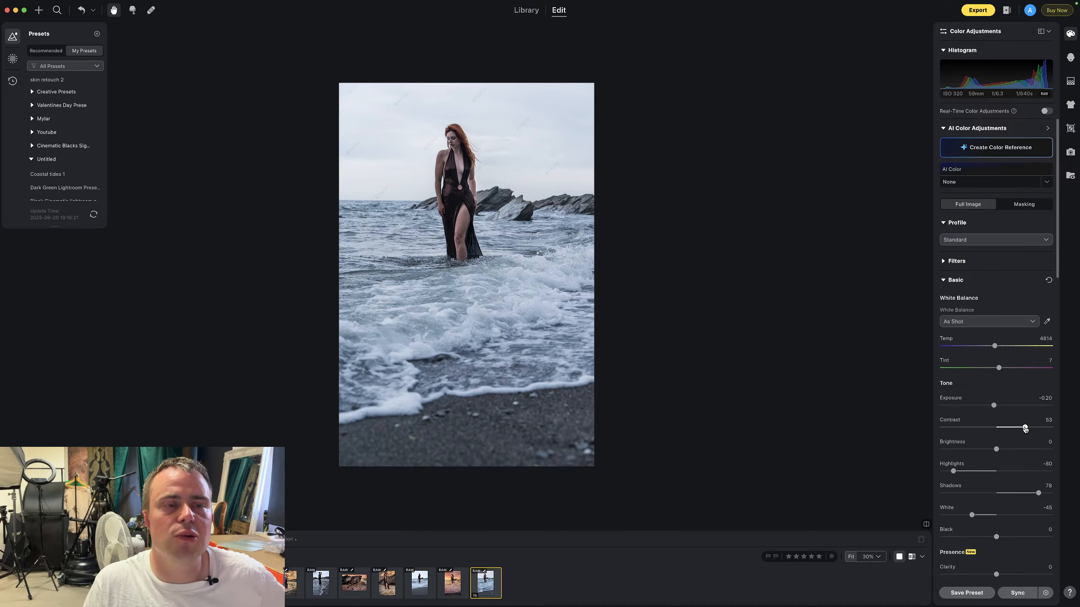
{"action": "scroll", "coordinate": [1002, 439], "scroll_direction": "down", "scroll_amount": 3}
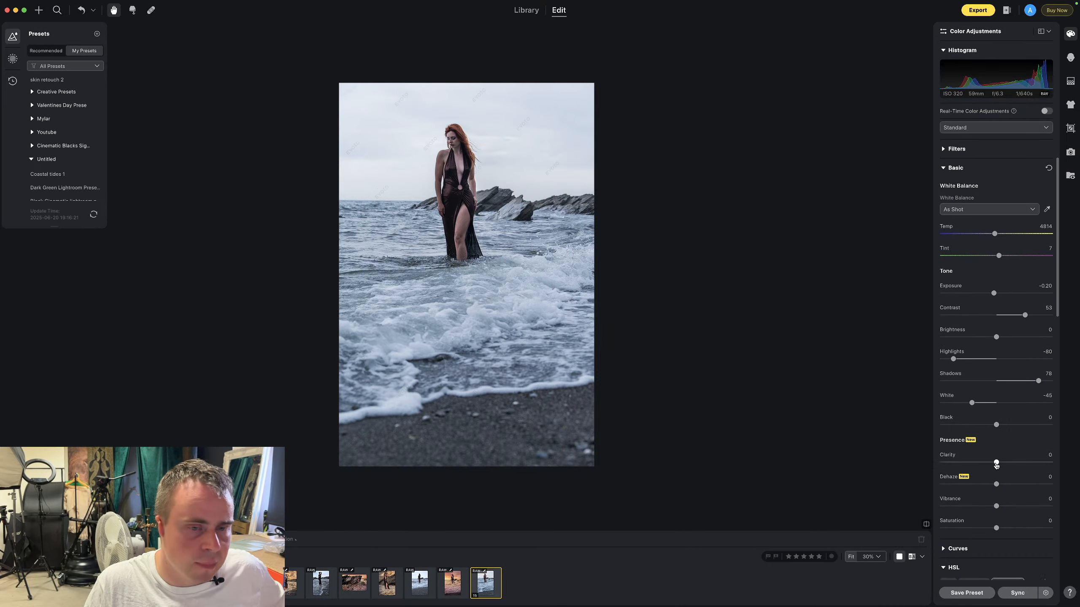
{"action": "left_click_drag", "start_coordinate": [996, 464], "coordinate": [1002, 465]}
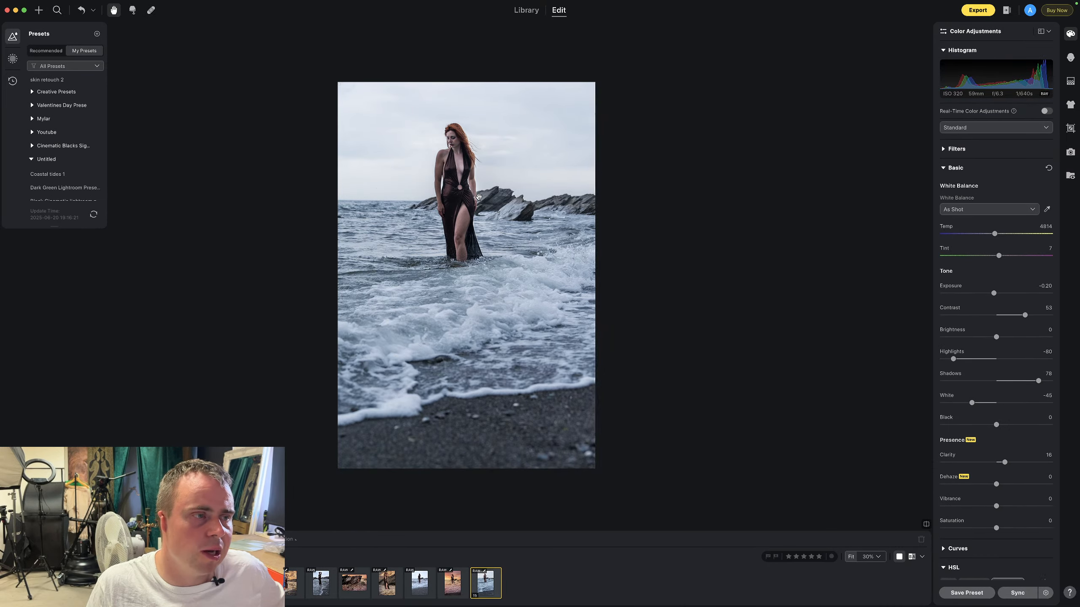
Examine the wading portrait's figure, dress and rocks up close, and review the tone of the whole frame
{"action": "scroll", "coordinate": [476, 197], "scroll_direction": "up", "scroll_amount": 10}
{"action": "scroll", "coordinate": [451, 197], "scroll_direction": "up", "scroll_amount": 3}
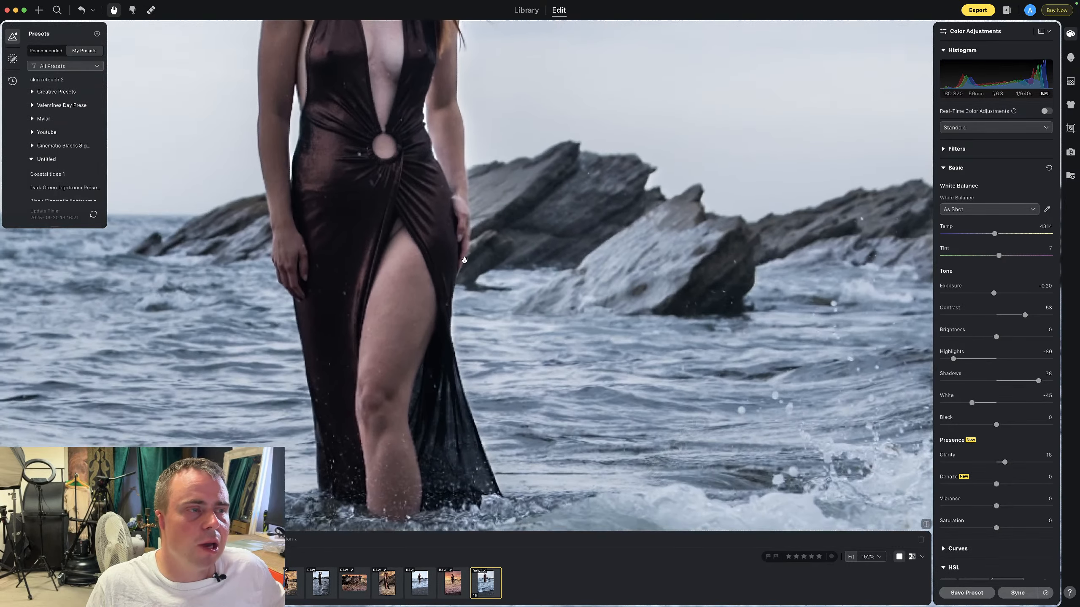
{"action": "left_click_drag", "start_coordinate": [448, 209], "coordinate": [557, 401]}
{"action": "scroll", "coordinate": [557, 400], "scroll_direction": "down", "scroll_amount": 8}
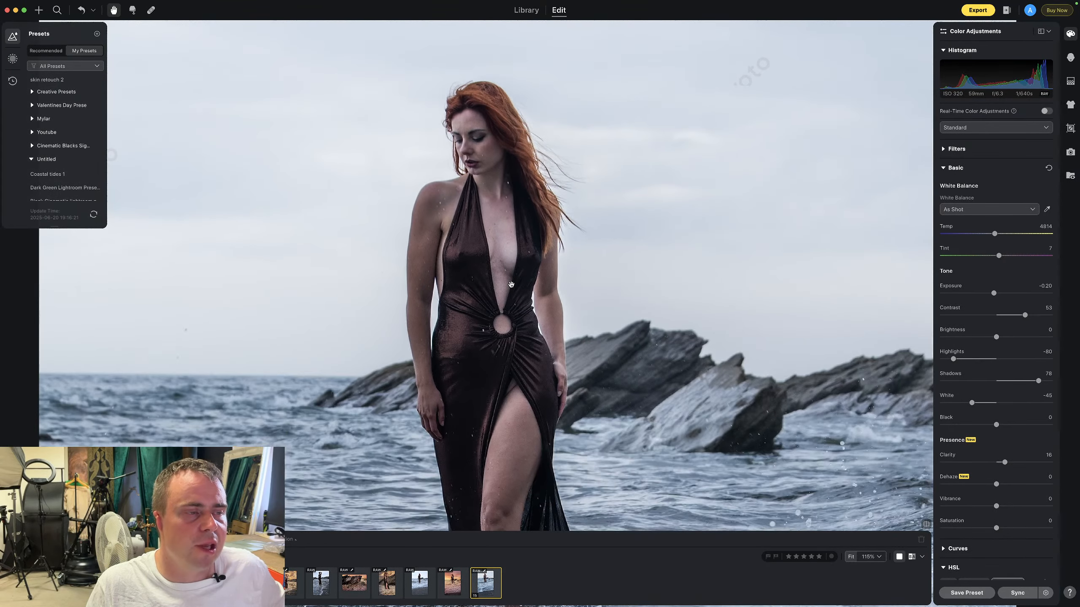
{"action": "scroll", "coordinate": [511, 284], "scroll_direction": "down", "scroll_amount": 4}
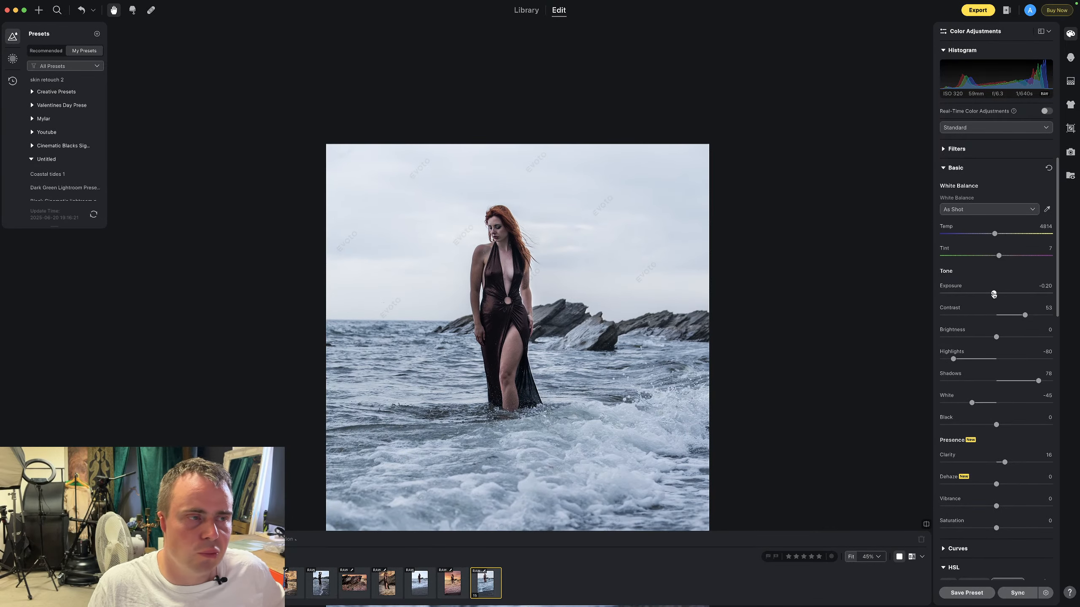
{"action": "scroll", "coordinate": [724, 306], "scroll_direction": "down", "scroll_amount": 5}
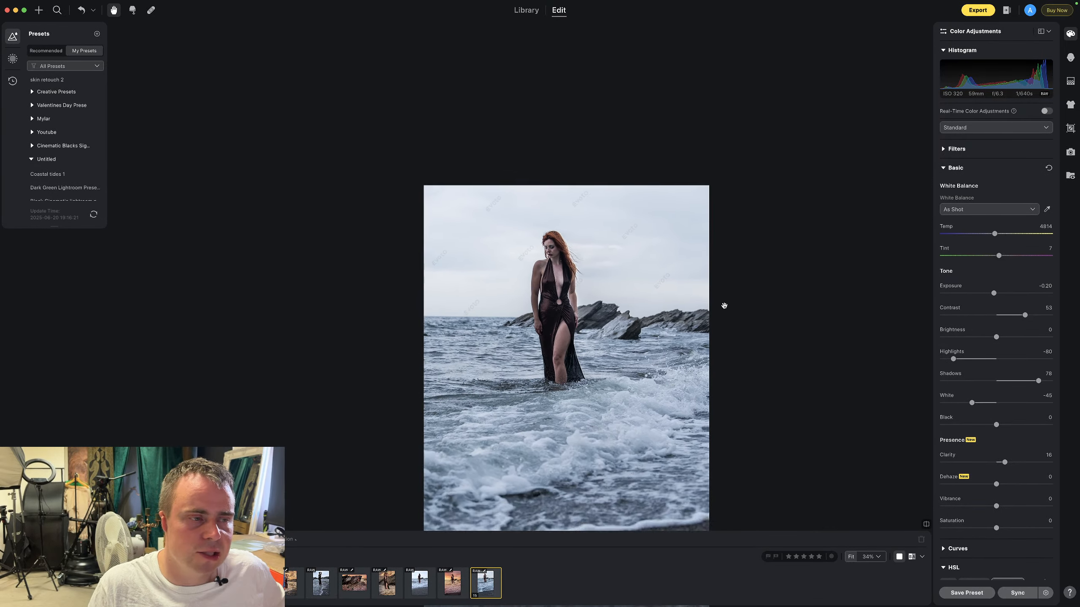
{"action": "scroll", "coordinate": [724, 306], "scroll_direction": "up", "scroll_amount": 2}
{"action": "scroll", "coordinate": [724, 306], "scroll_direction": "down", "scroll_amount": 2}
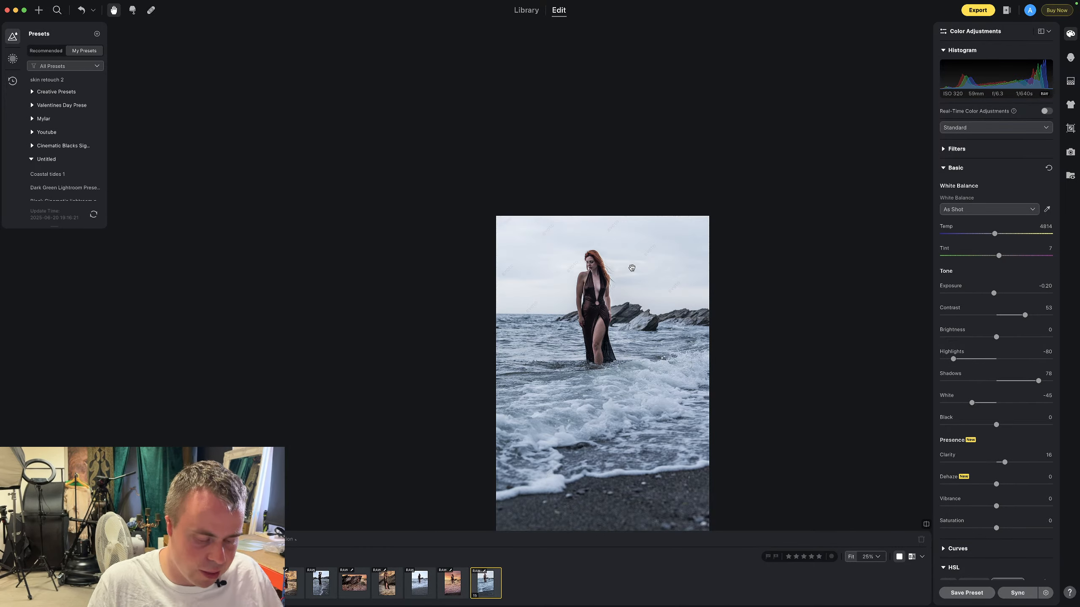
Crop the wading portrait at its fixed 503 x 756 ratio, trimming the dark beach and outer rocks, and compare it with the finished sunset version
{"action": "key", "text": "c"}
{"action": "left_click_drag", "start_coordinate": [633, 521], "coordinate": [605, 464]}
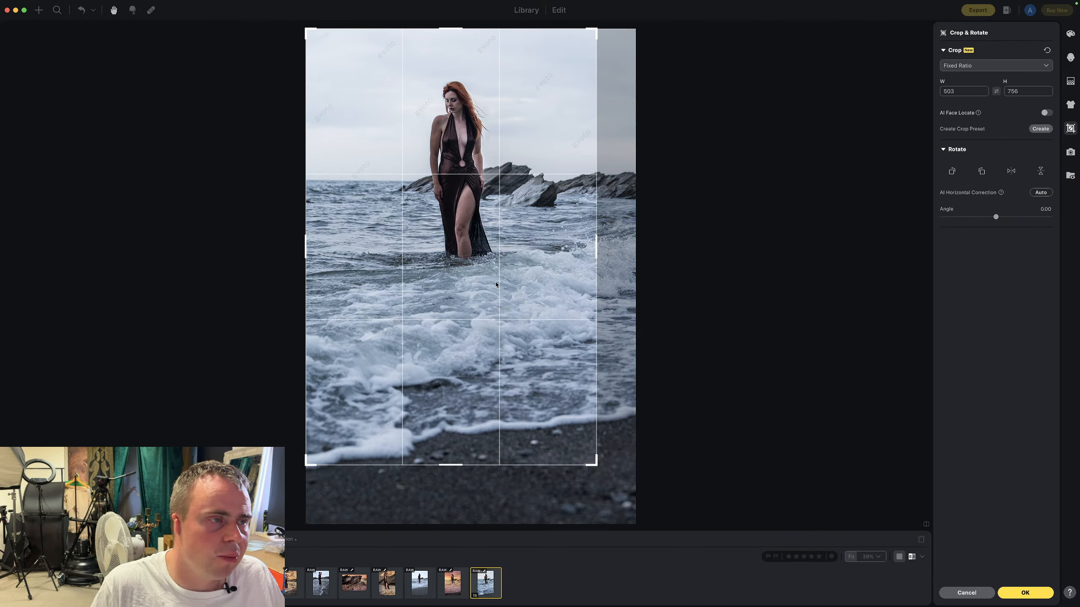
{"action": "left_click", "coordinate": [1011, 590]}
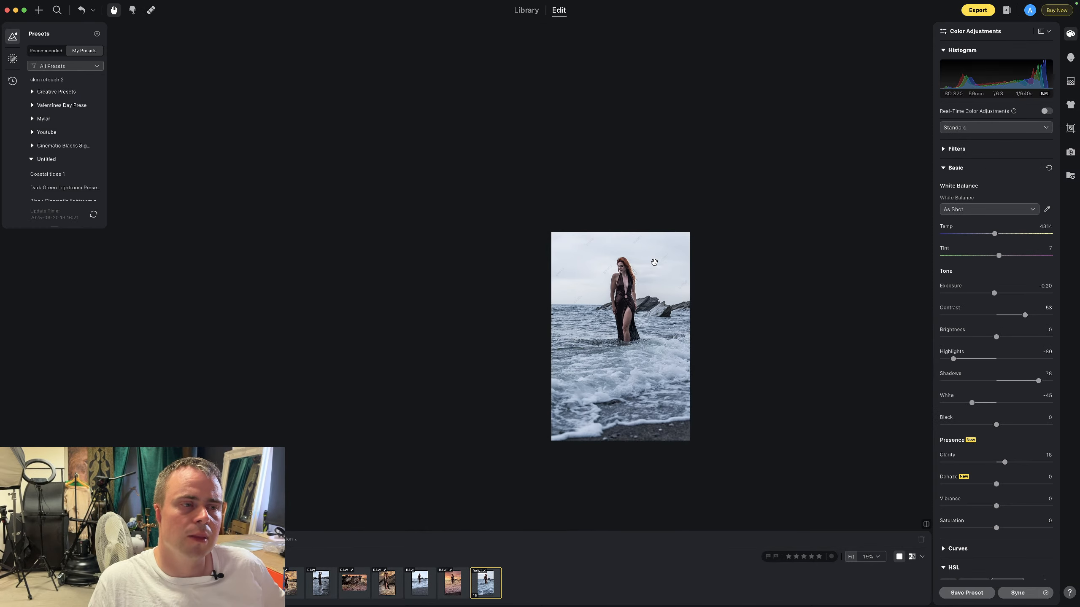
{"action": "left_click", "coordinate": [451, 598]}
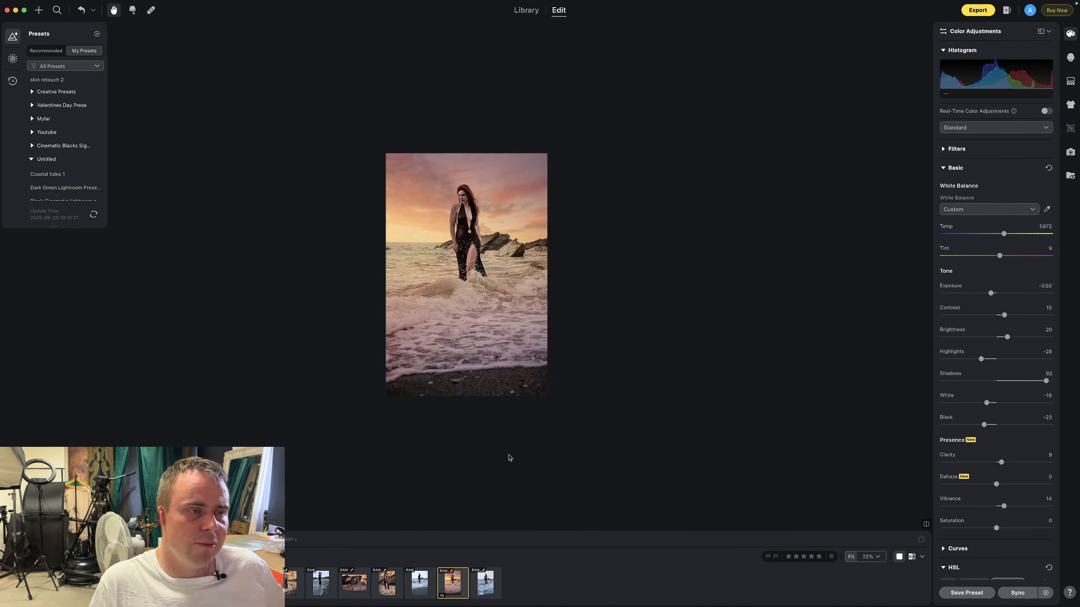
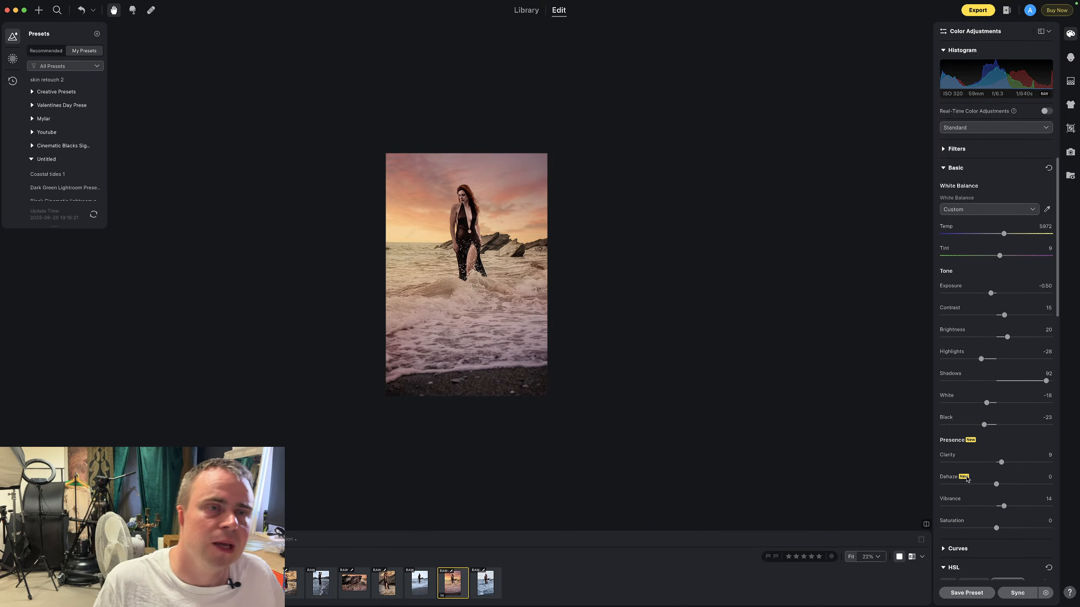
On the standing portrait with the cloudy golden sky, try several makeup suites on the face, including Vintage and Hardcore, and apply Caramel
{"action": "left_click", "coordinate": [395, 572]}
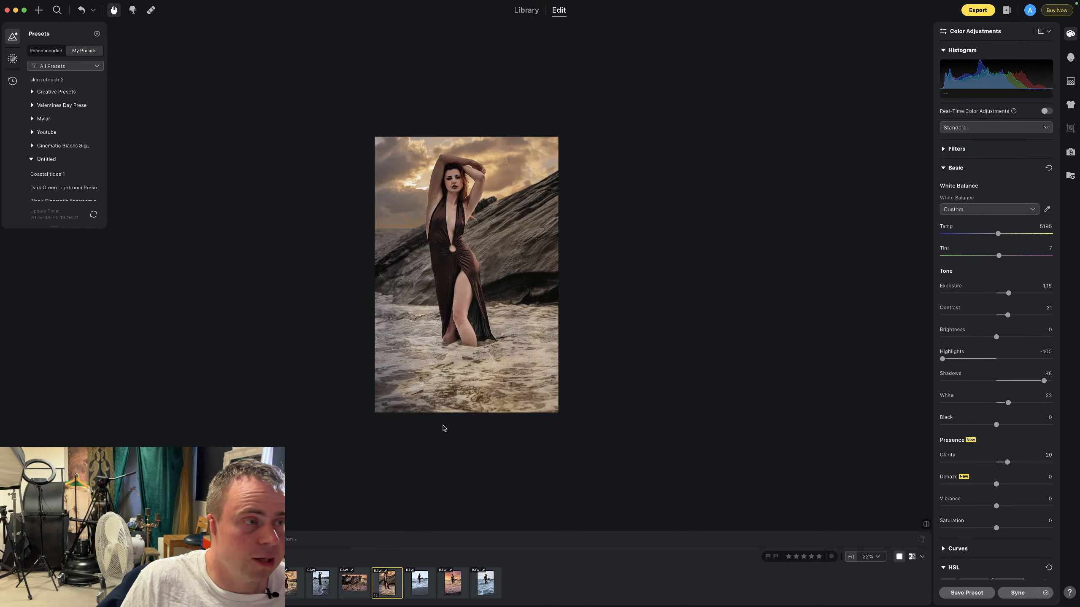
{"action": "scroll", "coordinate": [458, 167], "scroll_direction": "up", "scroll_amount": 5}
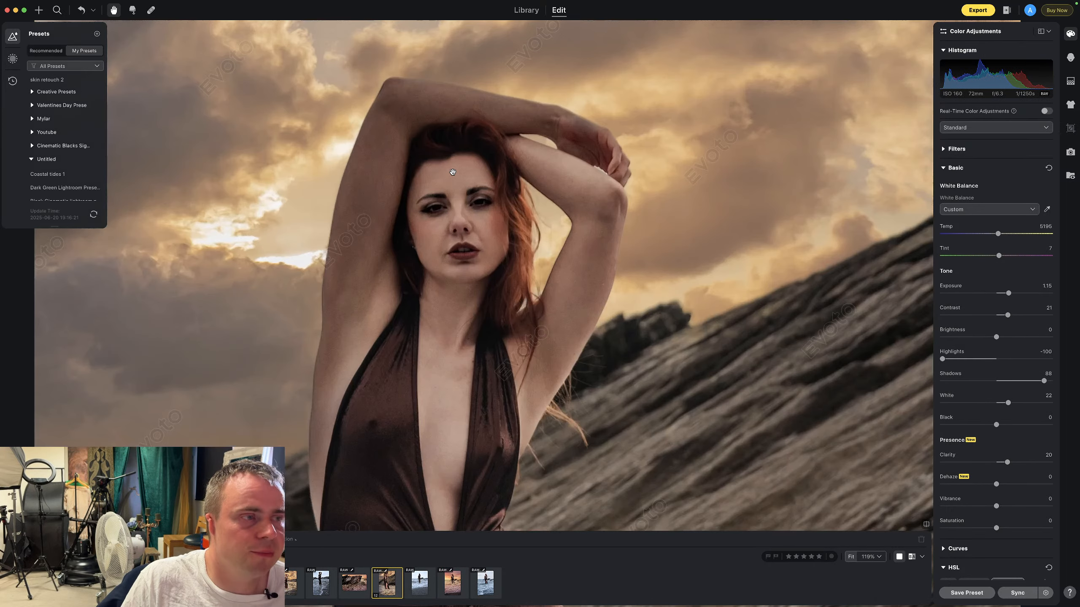
{"action": "left_click", "coordinate": [1070, 57]}
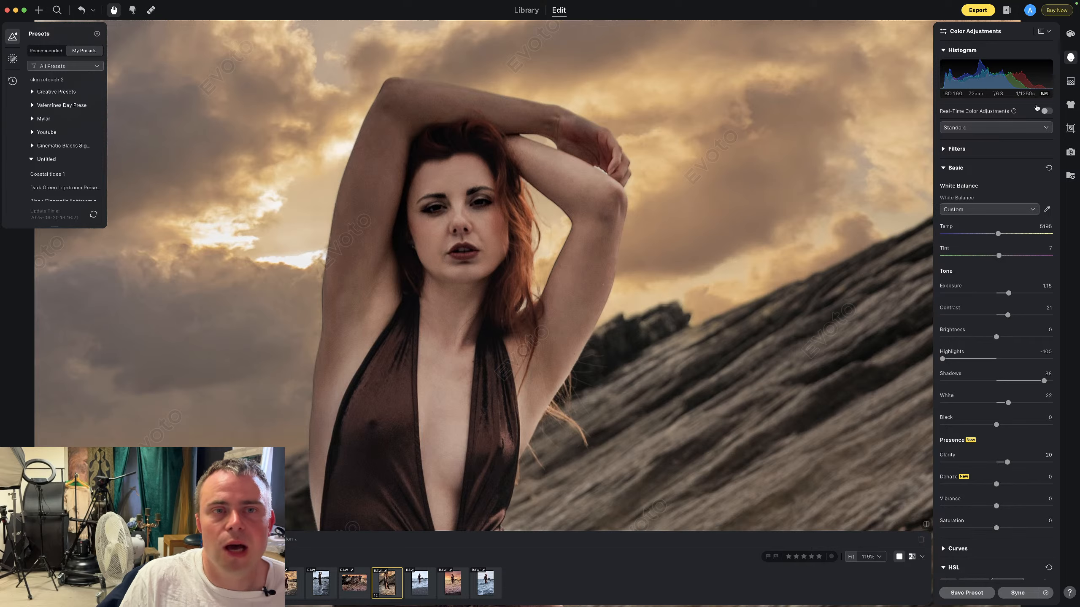
{"action": "scroll", "coordinate": [995, 221], "scroll_direction": "down", "scroll_amount": 8}
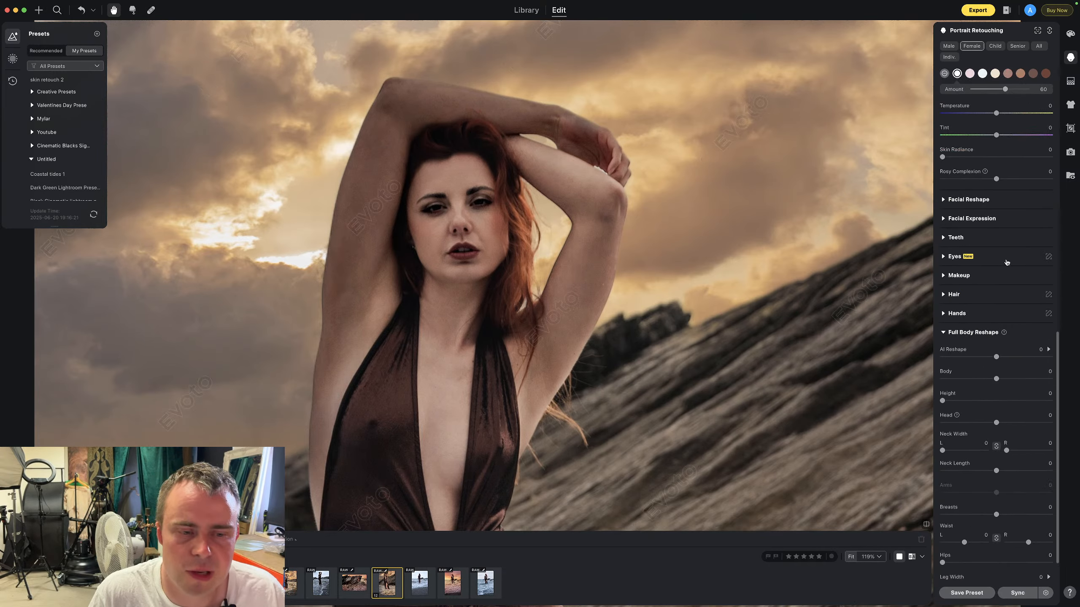
{"action": "left_click", "coordinate": [956, 239]}
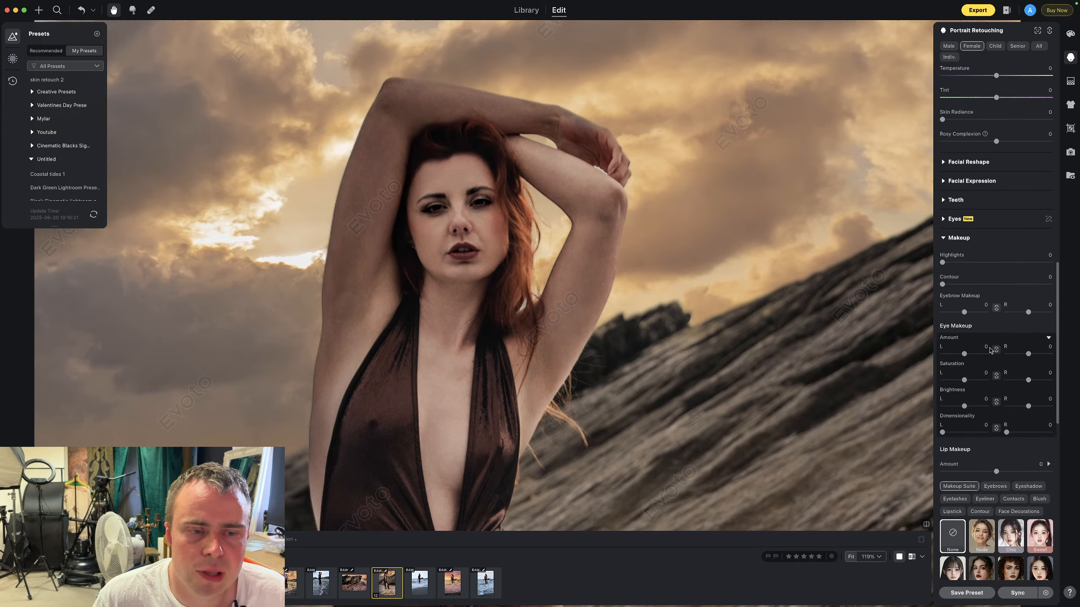
{"action": "scroll", "coordinate": [997, 351], "scroll_direction": "down", "scroll_amount": 5}
{"action": "scroll", "coordinate": [997, 352], "scroll_direction": "down", "scroll_amount": 1}
{"action": "left_click", "coordinate": [952, 316]}
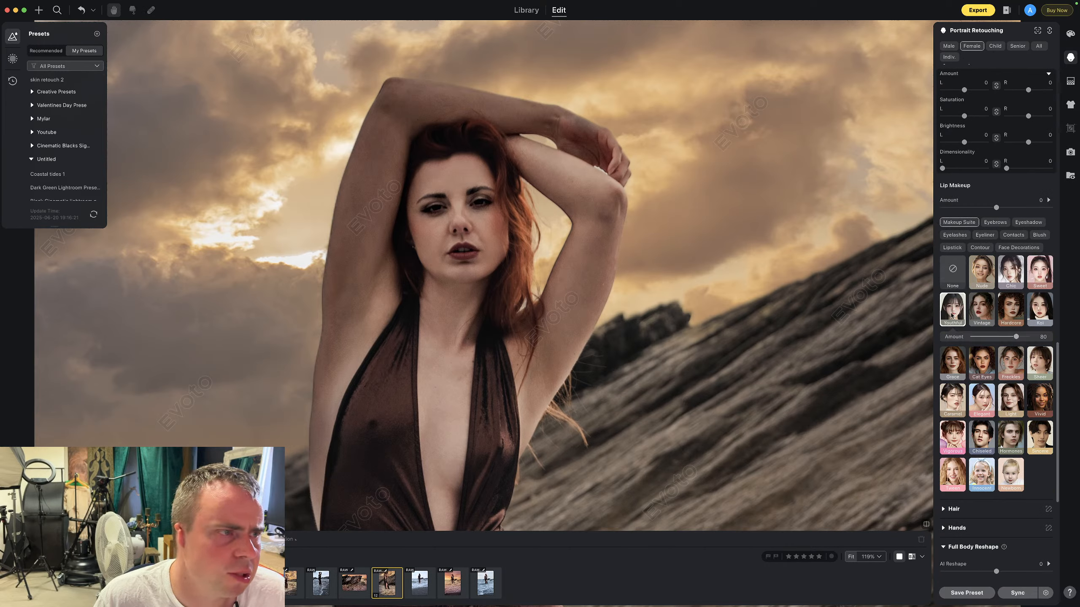
{"action": "left_click", "coordinate": [975, 314]}
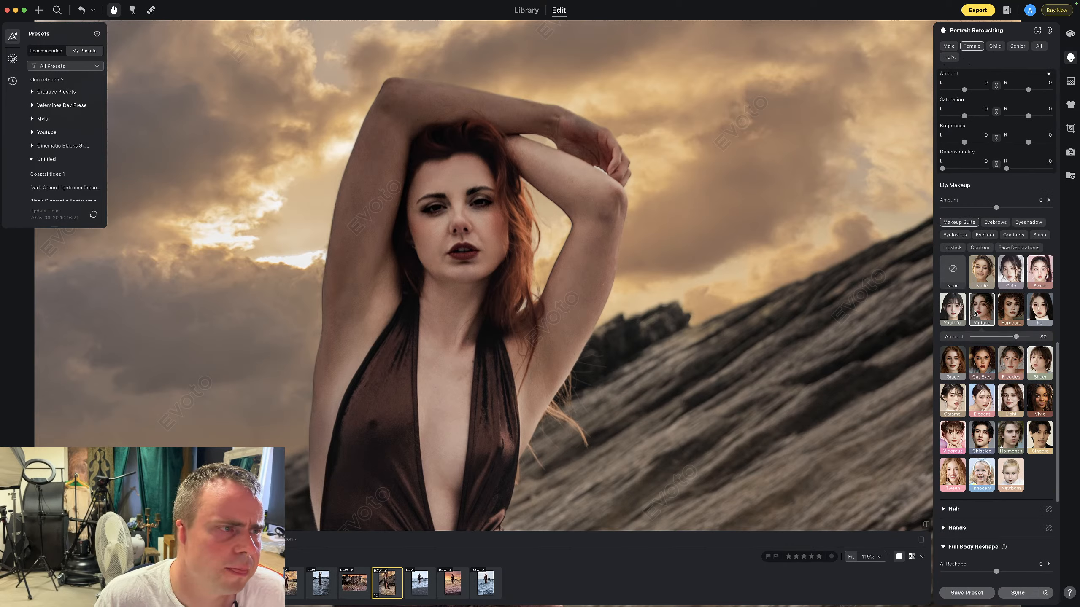
{"action": "left_click", "coordinate": [1022, 310]}
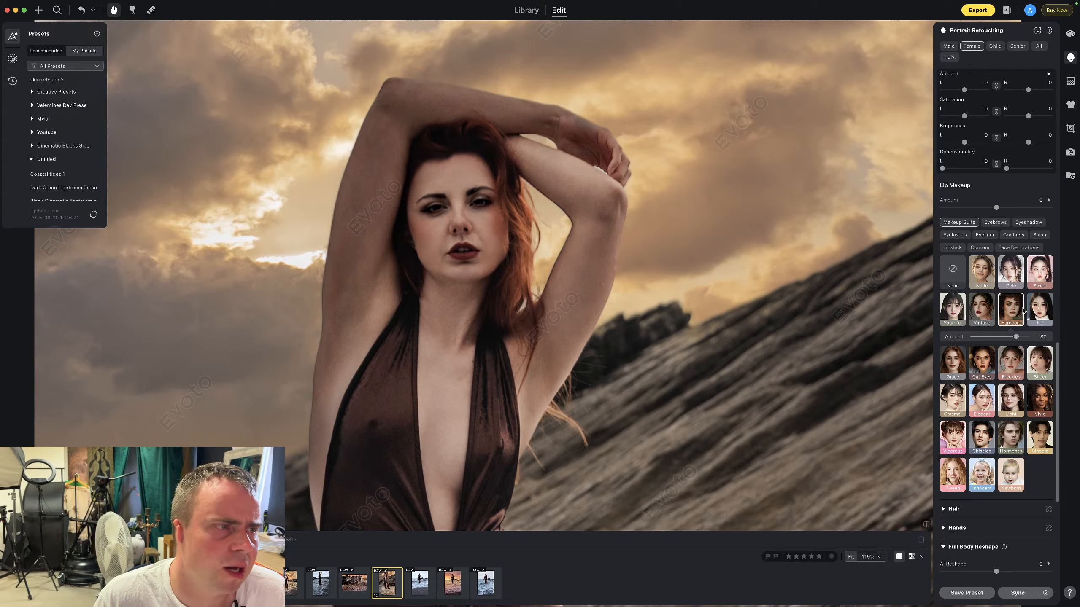
{"action": "left_click", "coordinate": [1033, 310]}
{"action": "left_click", "coordinate": [950, 406]}
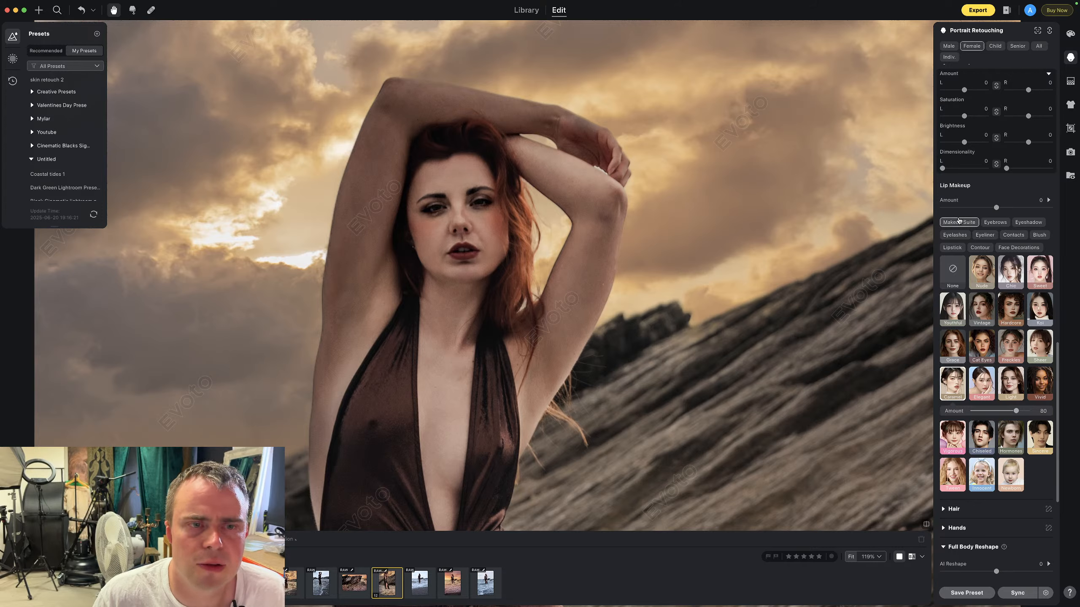
Set the eye makeup brightness to 33 for both eyes on the standing portrait
{"action": "scroll", "coordinate": [953, 194], "scroll_direction": "up", "scroll_amount": 3}
{"action": "scroll", "coordinate": [953, 194], "scroll_direction": "down", "scroll_amount": 9}
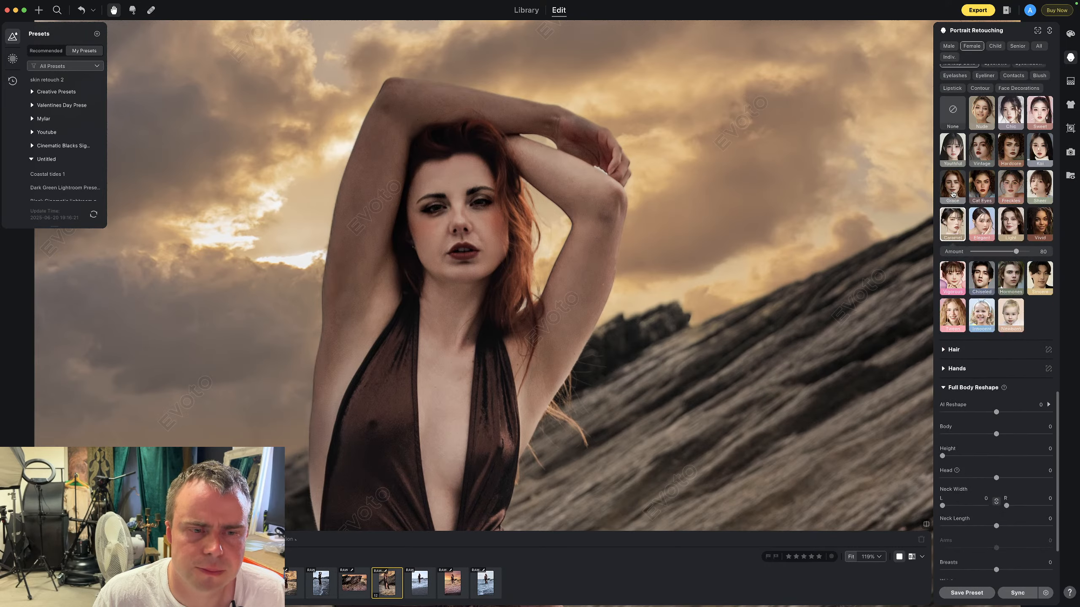
{"action": "scroll", "coordinate": [959, 316], "scroll_direction": "up", "scroll_amount": 7}
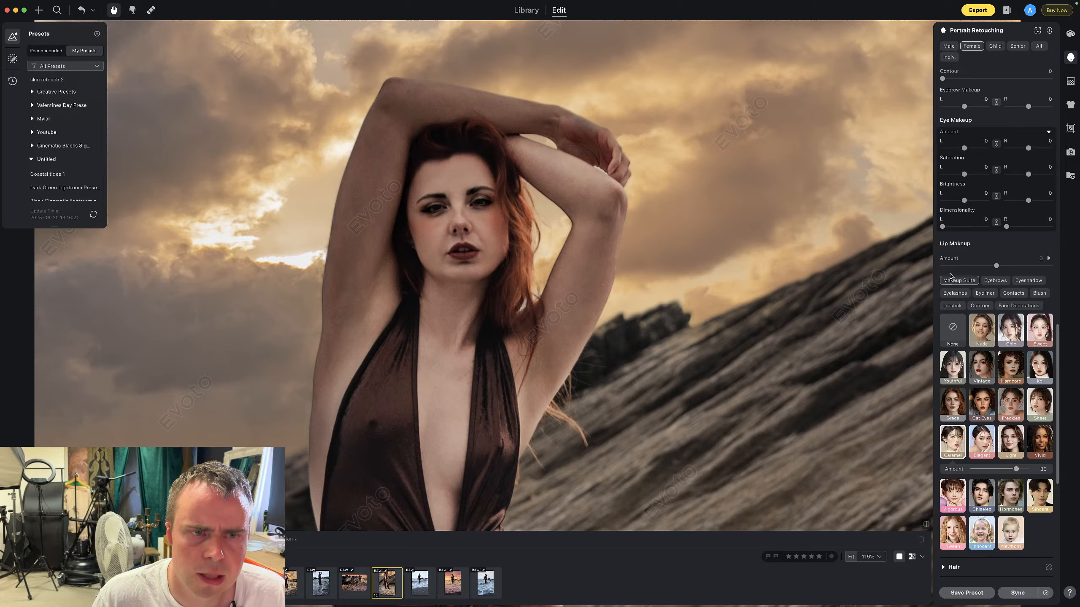
{"action": "scroll", "coordinate": [954, 246], "scroll_direction": "up", "scroll_amount": 2}
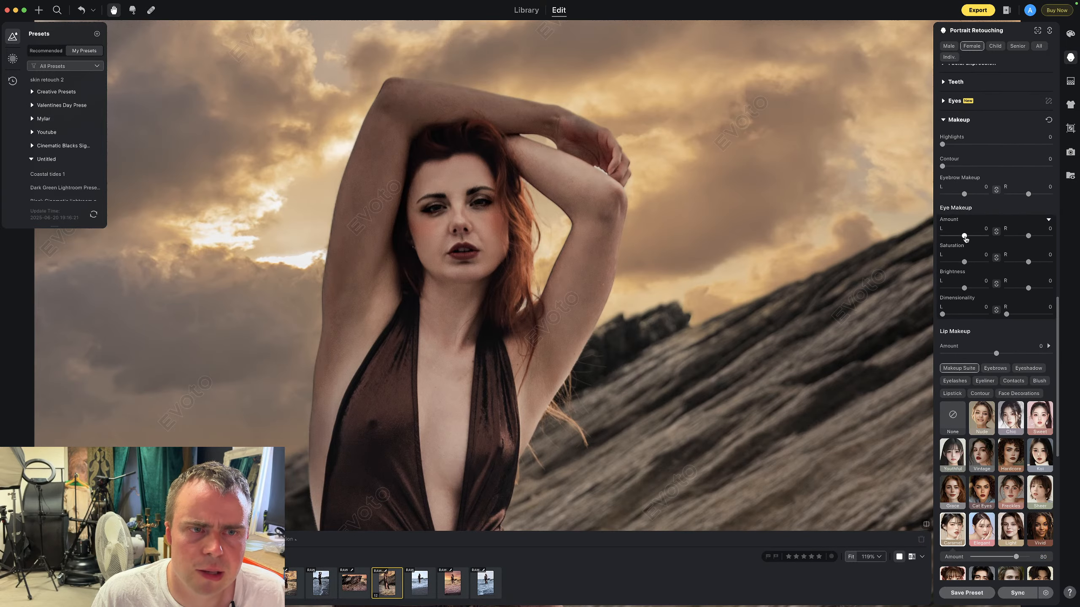
{"action": "left_click_drag", "start_coordinate": [964, 288], "coordinate": [976, 288]}
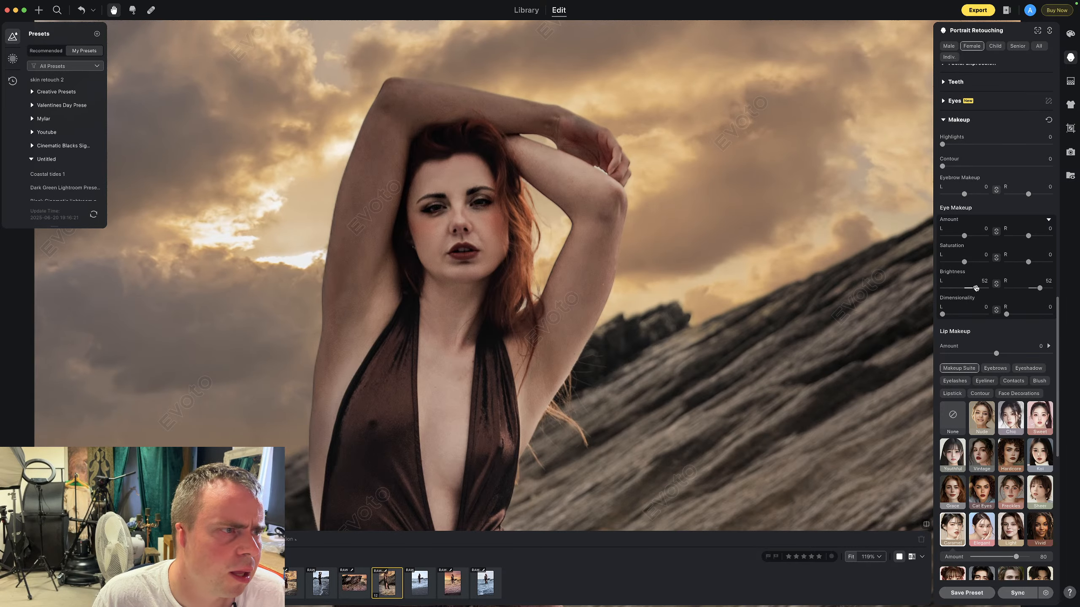
{"action": "scroll", "coordinate": [977, 289], "scroll_direction": "up", "scroll_amount": 1}
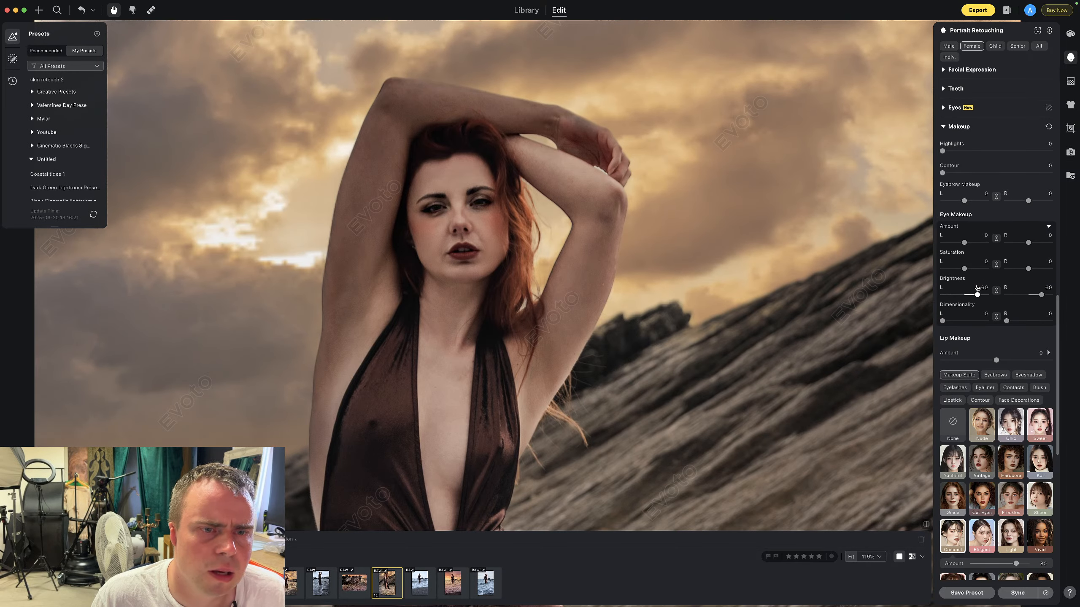
{"action": "left_click_drag", "start_coordinate": [976, 288], "coordinate": [971, 289]}
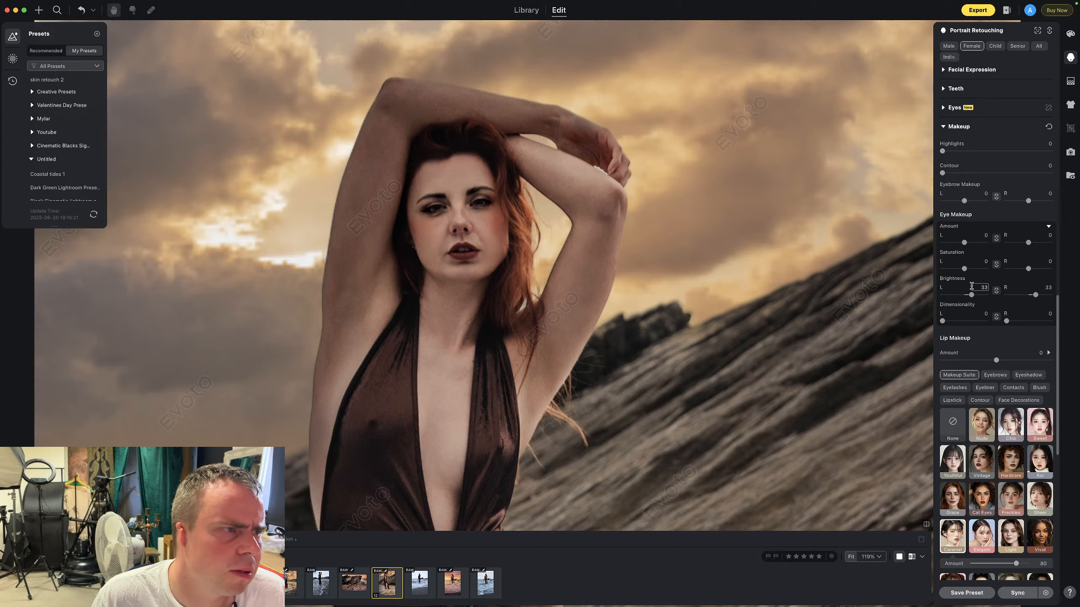
Brighten both of the standing woman's eyes in the portrait retouching, setting the eye brightness to 52
{"action": "scroll", "coordinate": [948, 238], "scroll_direction": "up", "scroll_amount": 5}
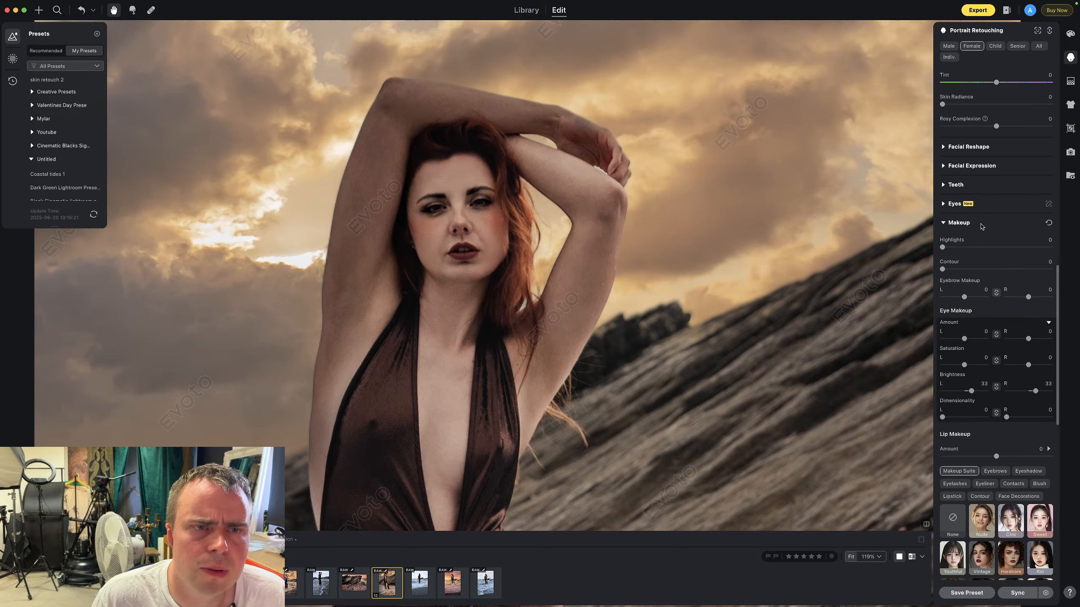
{"action": "left_click", "coordinate": [948, 203]}
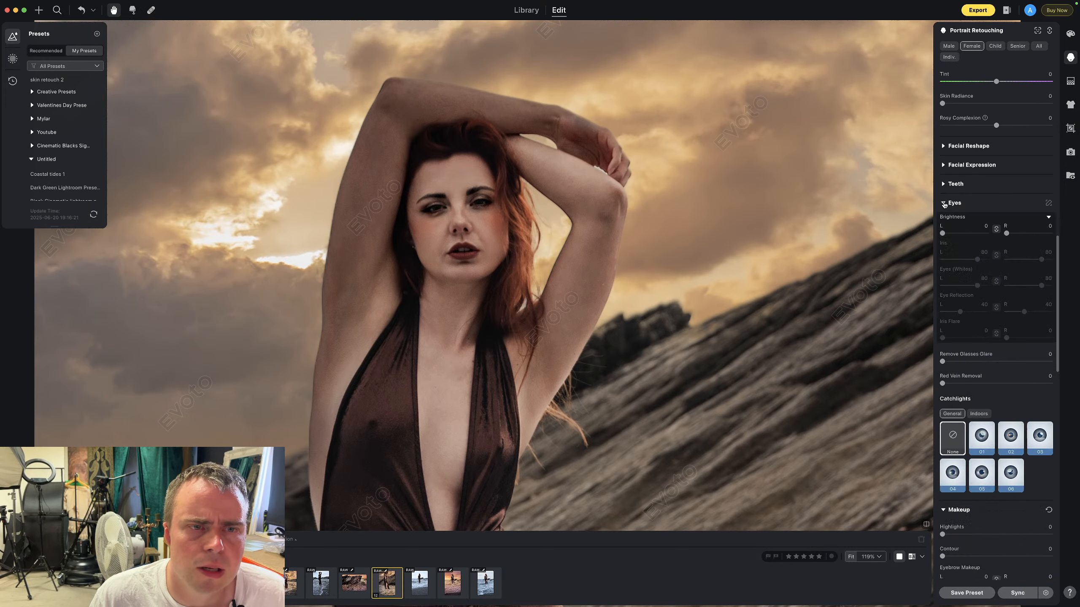
{"action": "left_click_drag", "start_coordinate": [965, 235], "coordinate": [966, 235]}
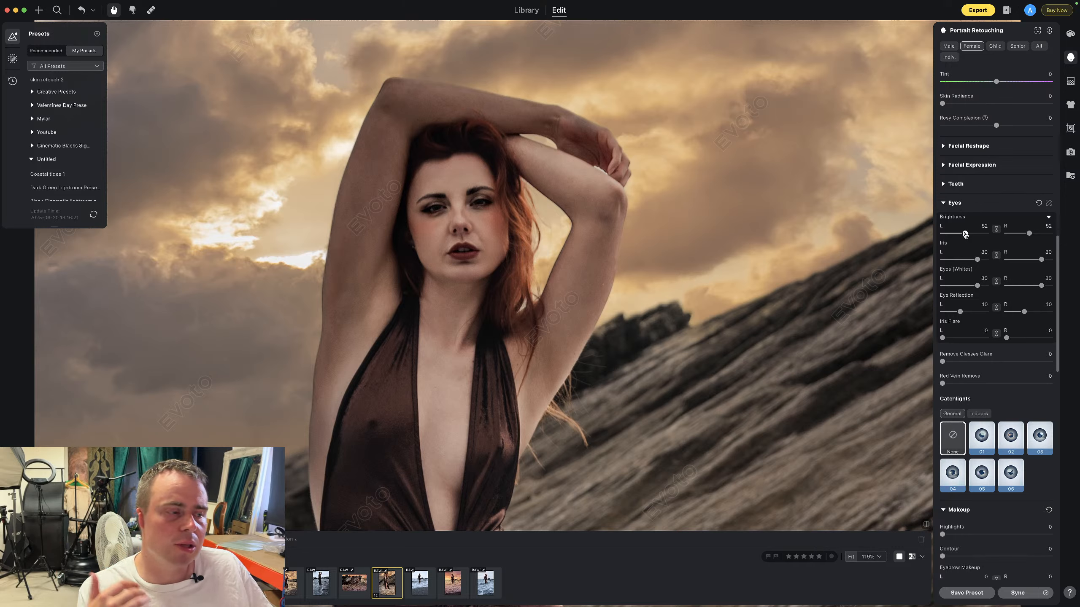
Replace the grey sky of the cropped wading portrait with a sunset sky, trying the golden cloudy one and applying the soft pink-cloud one
{"action": "left_click", "coordinate": [366, 587]}
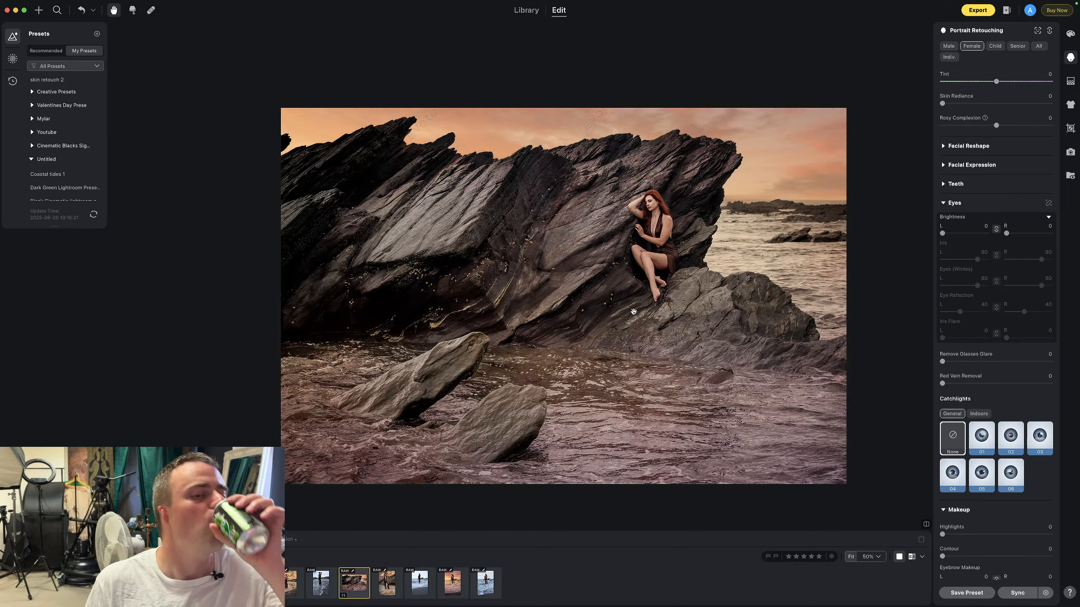
{"action": "left_click", "coordinate": [476, 587]}
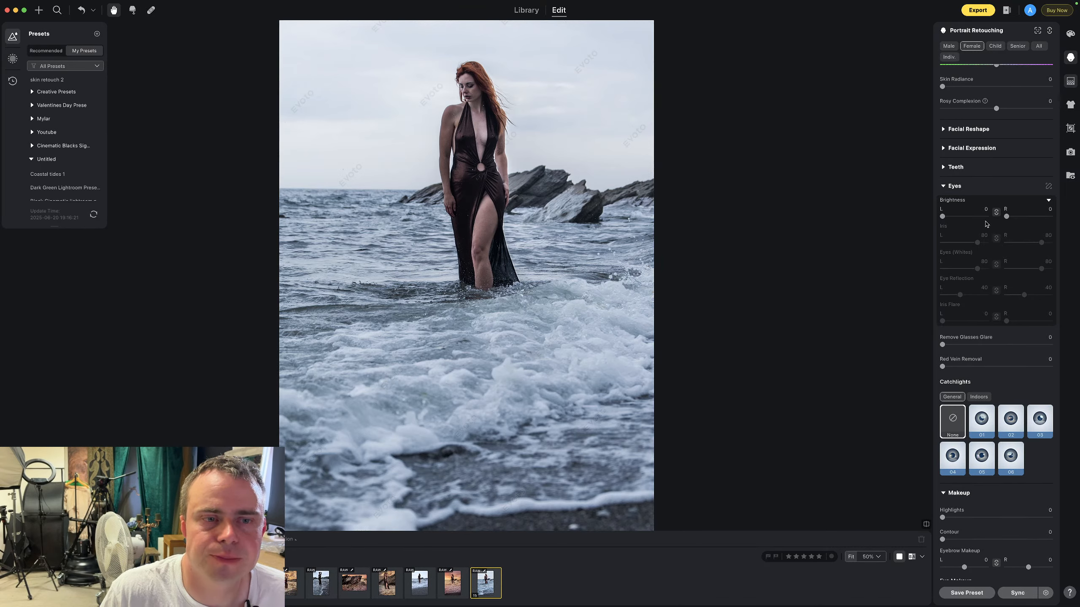
{"action": "left_click", "coordinate": [1071, 81]}
{"action": "scroll", "coordinate": [994, 298], "scroll_direction": "down", "scroll_amount": 2}
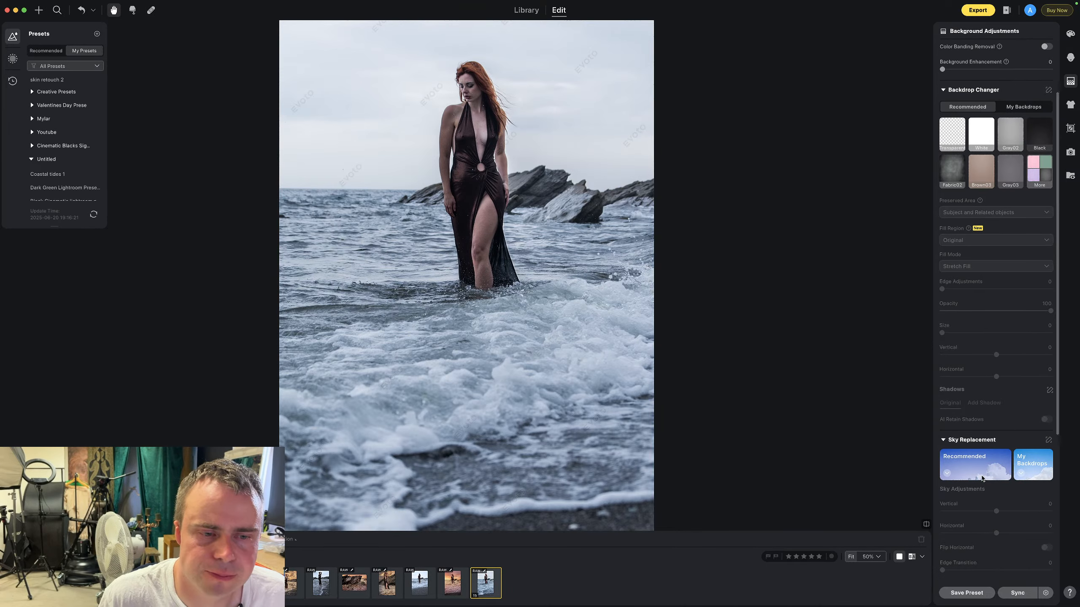
{"action": "left_click", "coordinate": [982, 457]}
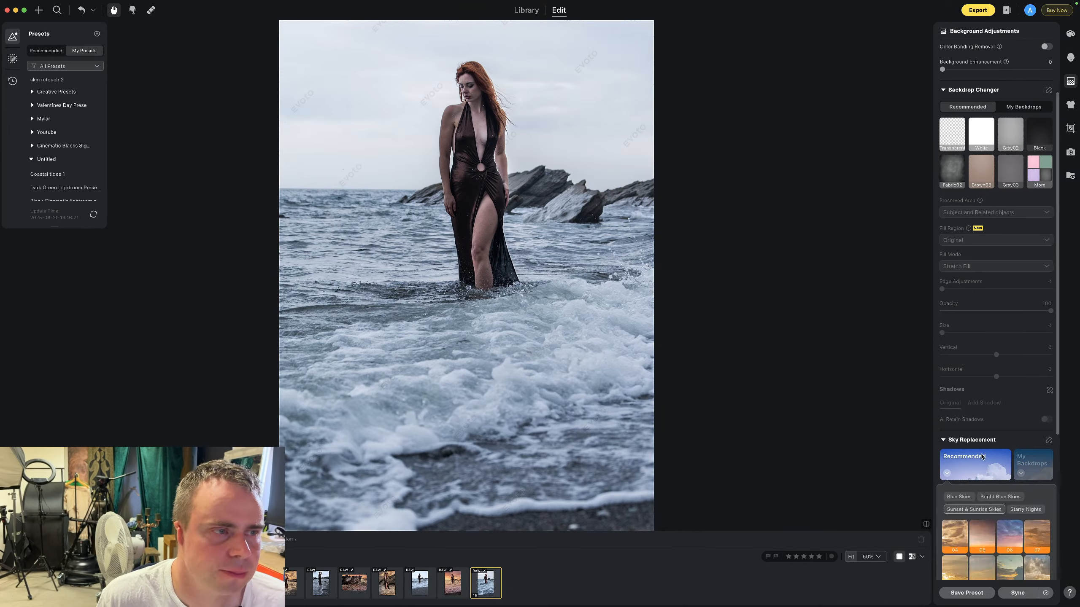
{"action": "left_click", "coordinate": [962, 535]}
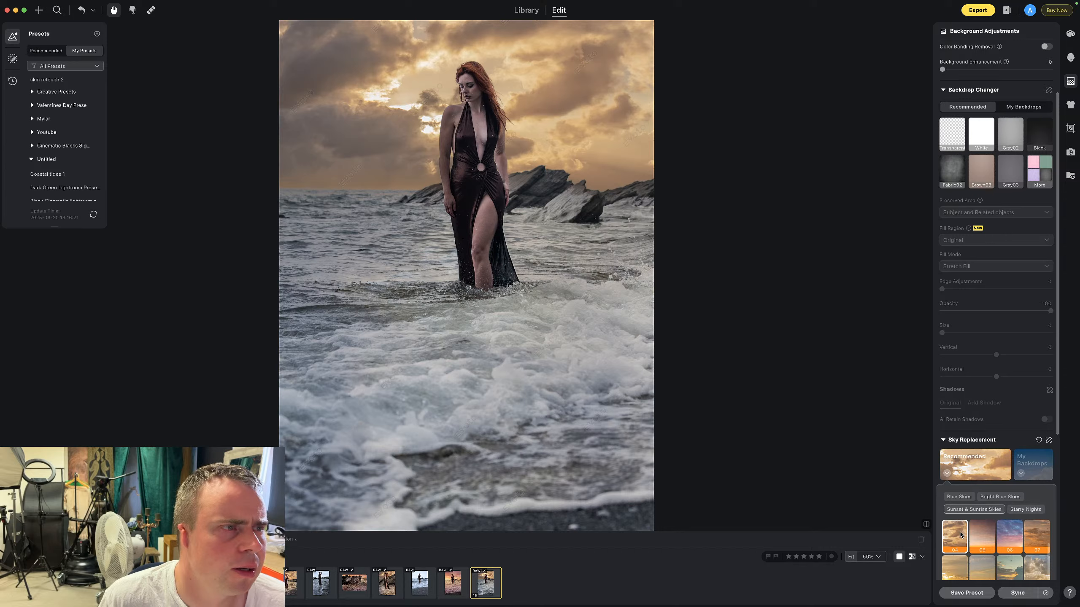
{"action": "scroll", "coordinate": [986, 529], "scroll_direction": "down", "scroll_amount": 5}
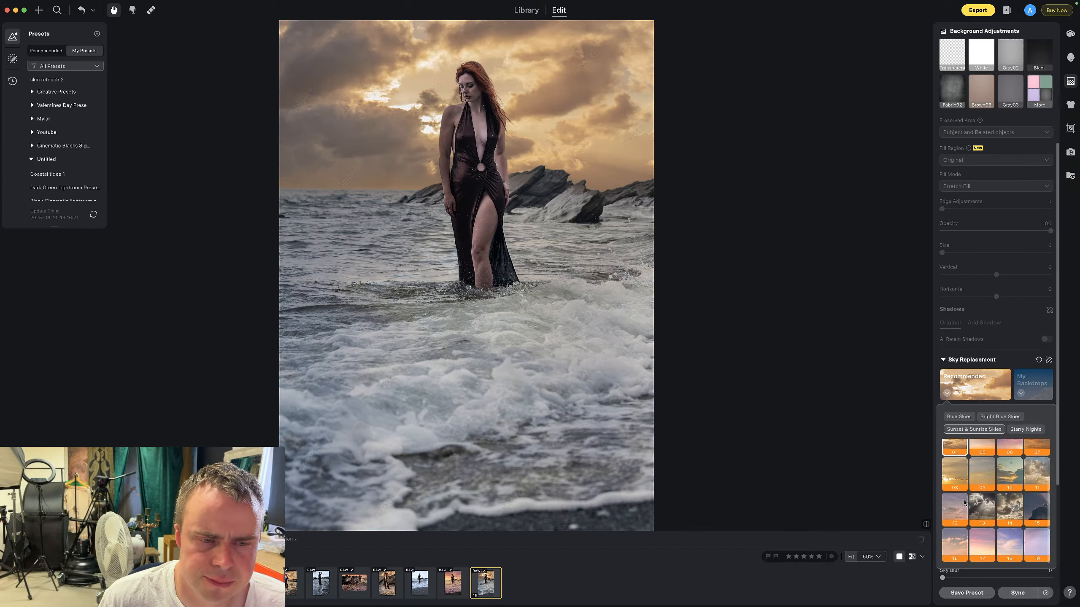
{"action": "left_click", "coordinate": [963, 503]}
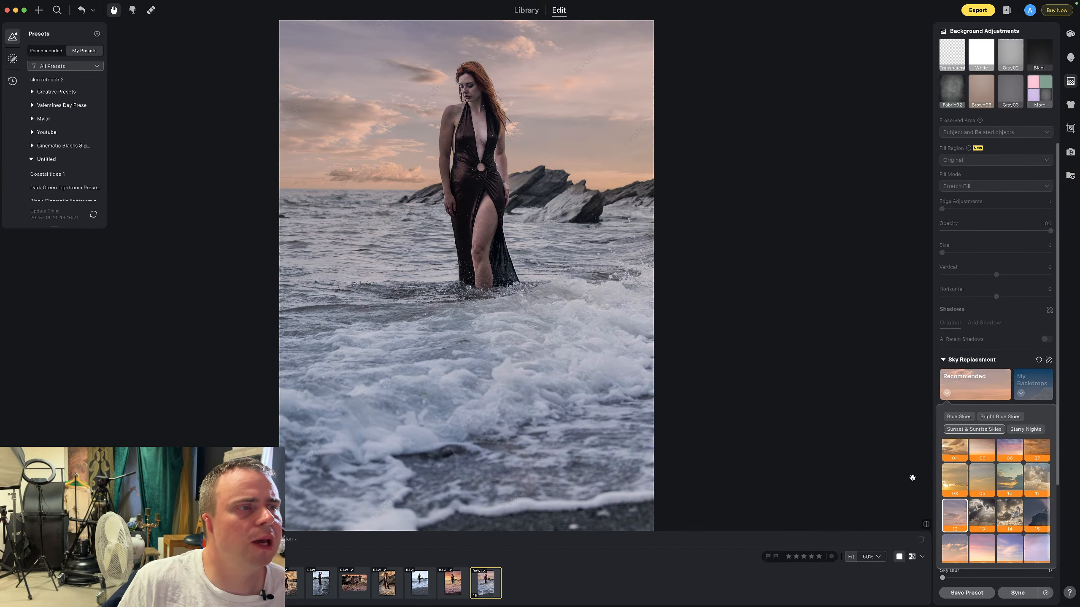
Raise the wading portrait's exposure to 0.25 to match the new pink sky
{"action": "scroll", "coordinate": [500, 156], "scroll_direction": "up", "scroll_amount": 5}
{"action": "scroll", "coordinate": [500, 157], "scroll_direction": "down", "scroll_amount": 6}
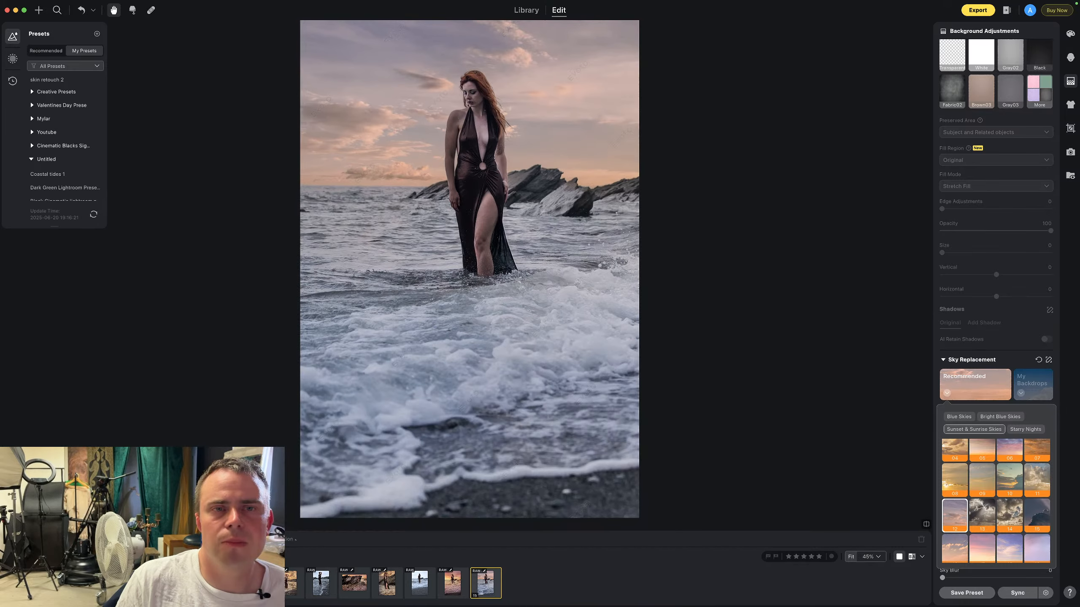
{"action": "left_click", "coordinate": [1070, 35]}
{"action": "left_click_drag", "start_coordinate": [994, 293], "coordinate": [999, 295]}
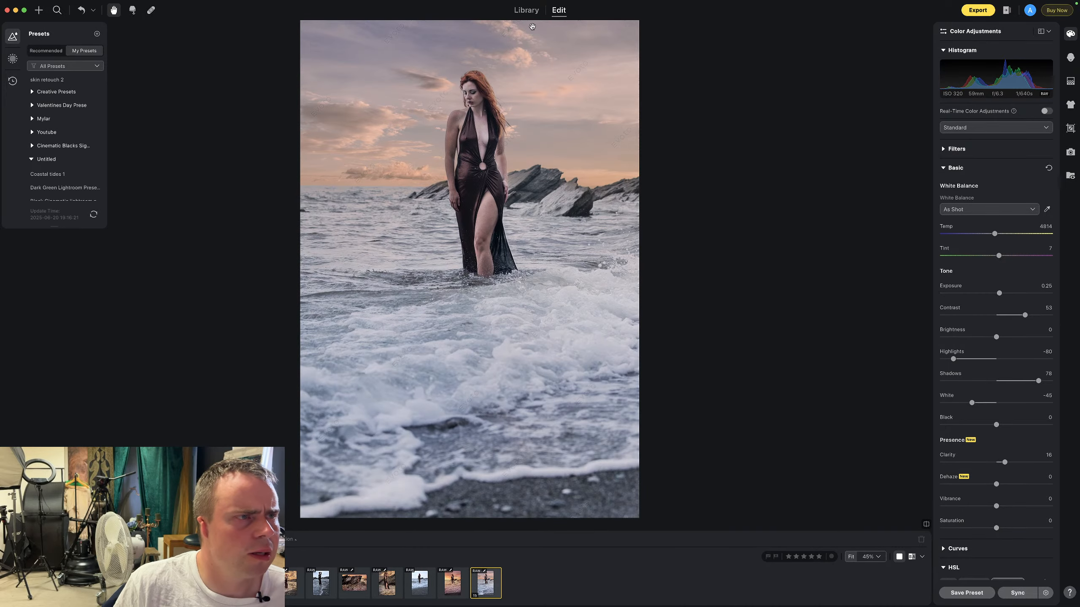
Examine the wading woman's face, loose hair strands and shoulders up close, checking the edges against the replaced sky
{"action": "left_click", "coordinate": [496, 84]}
{"action": "scroll", "coordinate": [508, 79], "scroll_direction": "up", "scroll_amount": 3}
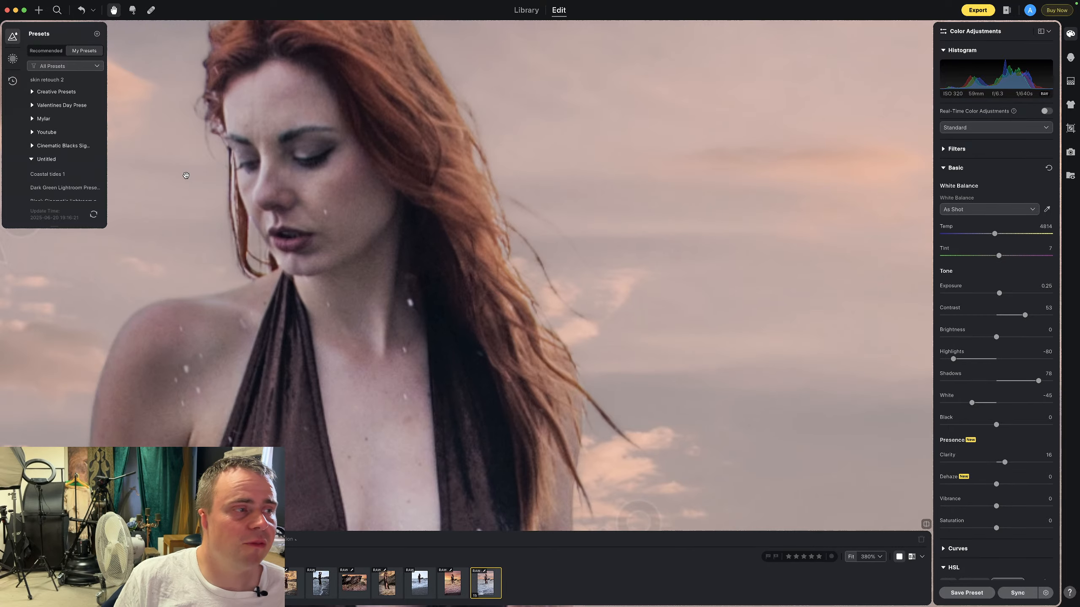
{"action": "scroll", "coordinate": [460, 143], "scroll_direction": "up", "scroll_amount": 4}
{"action": "scroll", "coordinate": [461, 144], "scroll_direction": "down", "scroll_amount": 6}
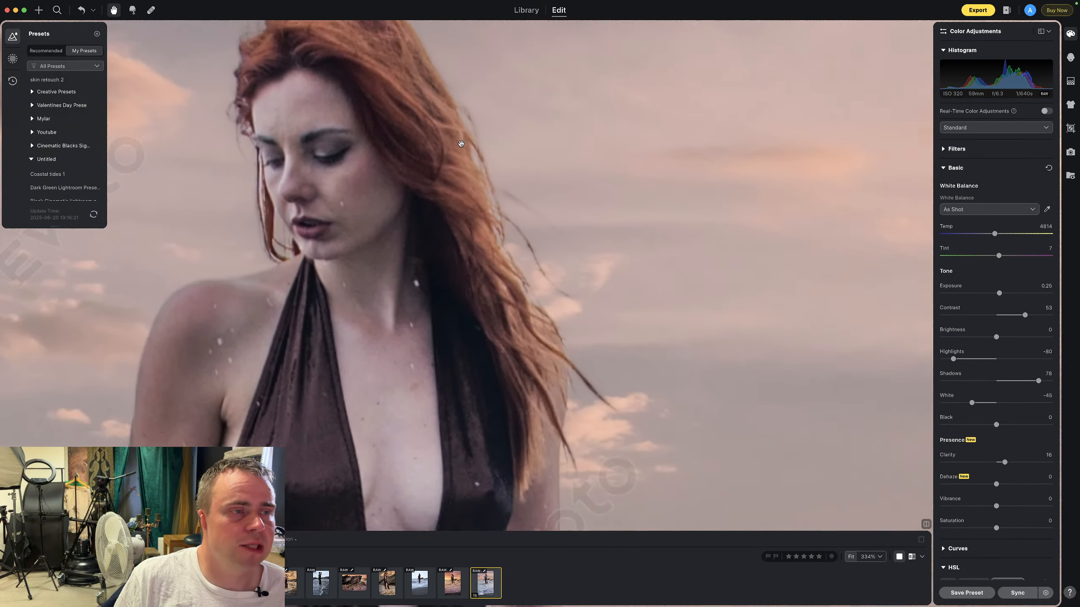
{"action": "scroll", "coordinate": [260, 141], "scroll_direction": "up", "scroll_amount": 5}
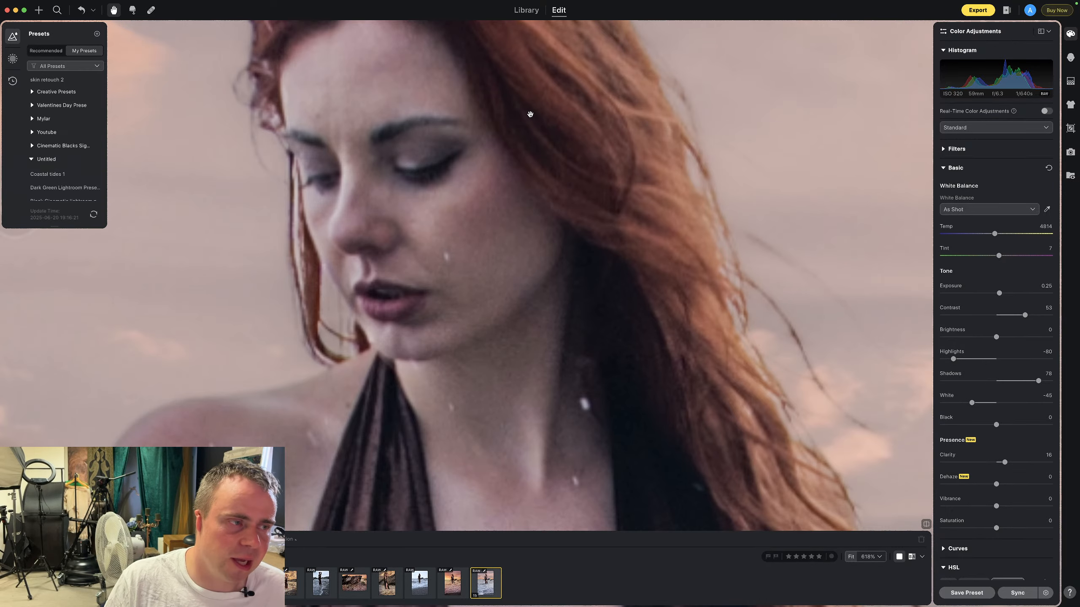
{"action": "scroll", "coordinate": [639, 145], "scroll_direction": "down", "scroll_amount": 3}
{"action": "scroll", "coordinate": [639, 145], "scroll_direction": "up", "scroll_amount": 3}
{"action": "scroll", "coordinate": [640, 144], "scroll_direction": "down", "scroll_amount": 6}
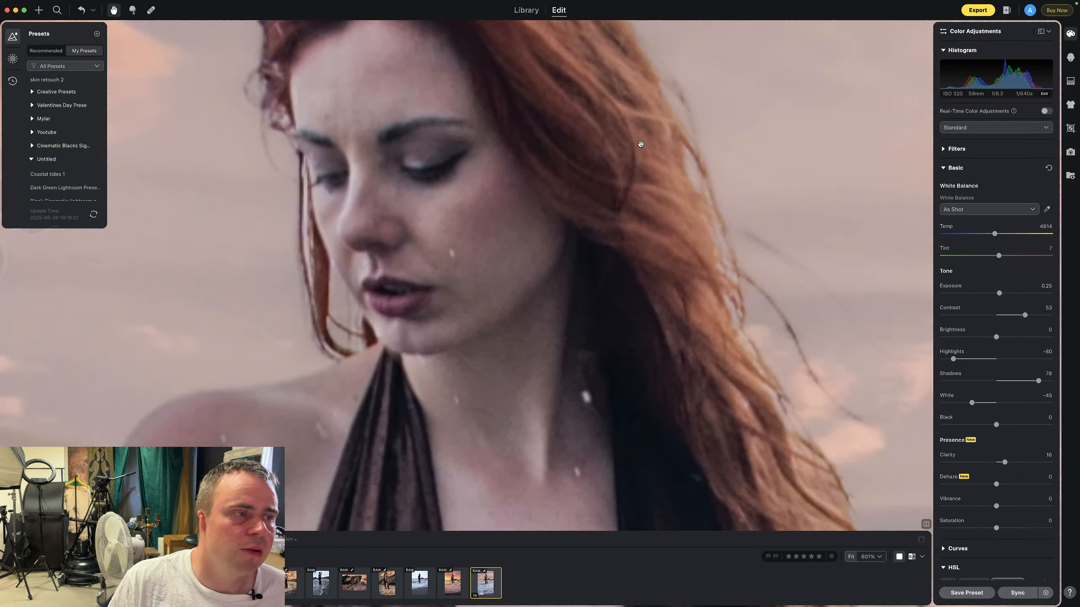
{"action": "scroll", "coordinate": [640, 144], "scroll_direction": "down", "scroll_amount": 2}
{"action": "scroll", "coordinate": [496, 250], "scroll_direction": "up", "scroll_amount": 5}
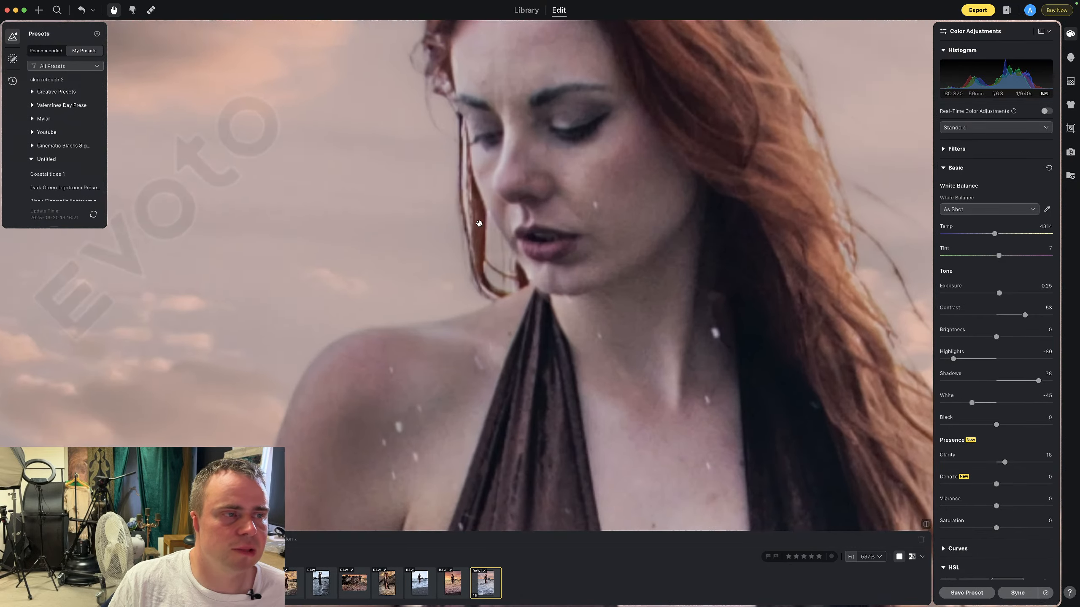
{"action": "scroll", "coordinate": [833, 209], "scroll_direction": "down", "scroll_amount": 5}
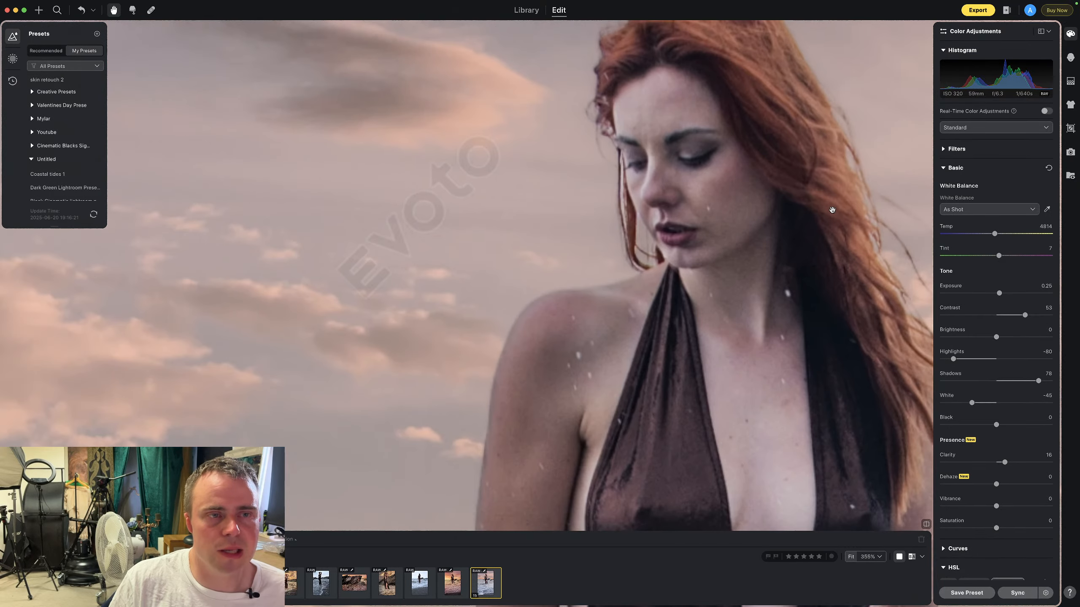
{"action": "left_click_drag", "start_coordinate": [838, 208], "coordinate": [778, 226]}
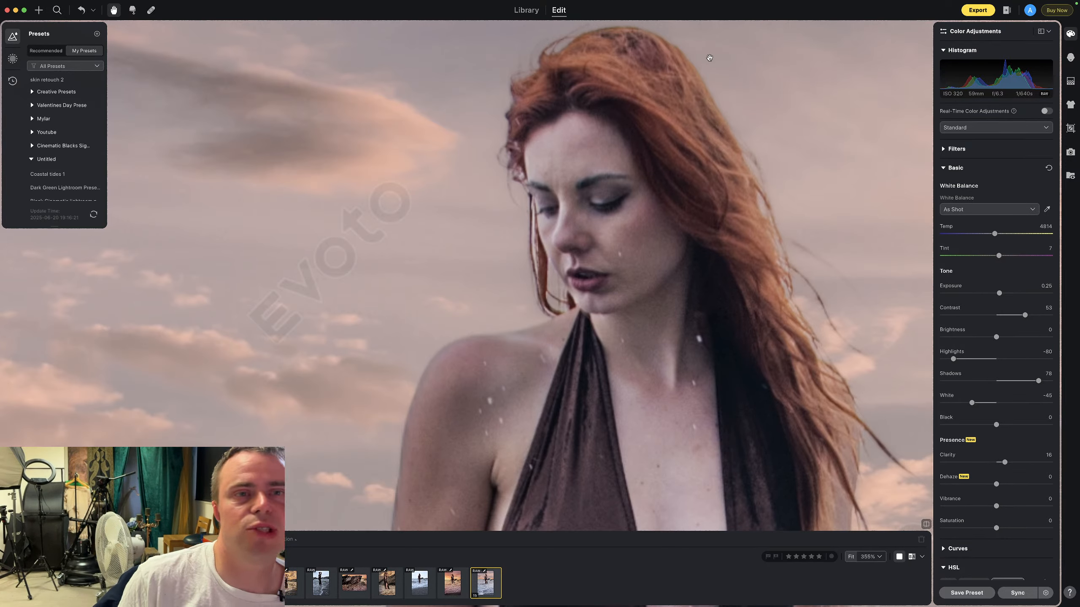
{"action": "scroll", "coordinate": [645, 173], "scroll_direction": "up", "scroll_amount": 5}
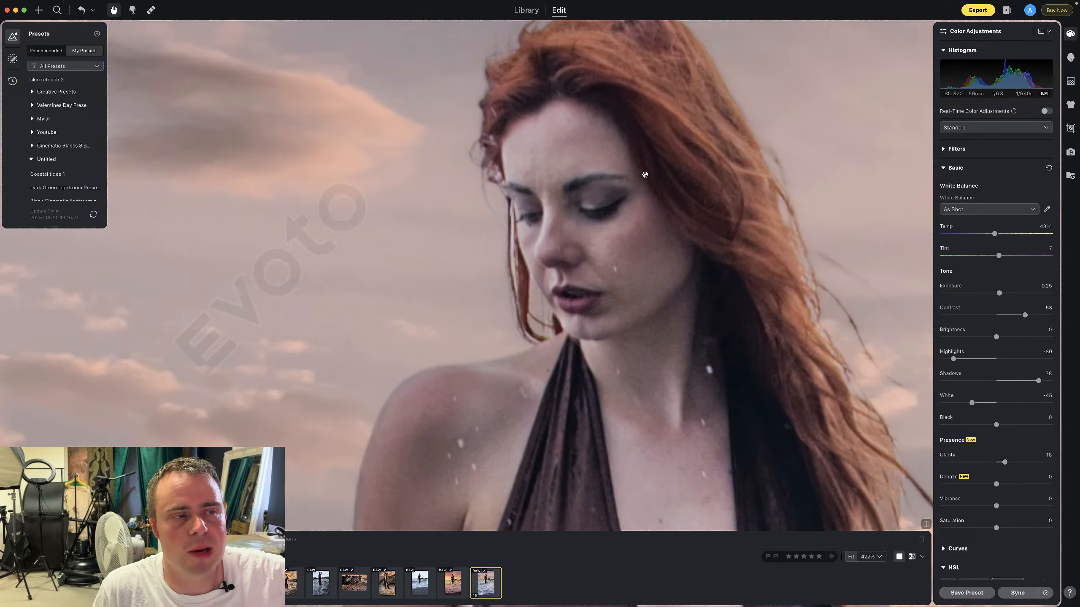
{"action": "scroll", "coordinate": [645, 174], "scroll_direction": "down", "scroll_amount": 10}
{"action": "scroll", "coordinate": [646, 174], "scroll_direction": "down", "scroll_amount": 5}
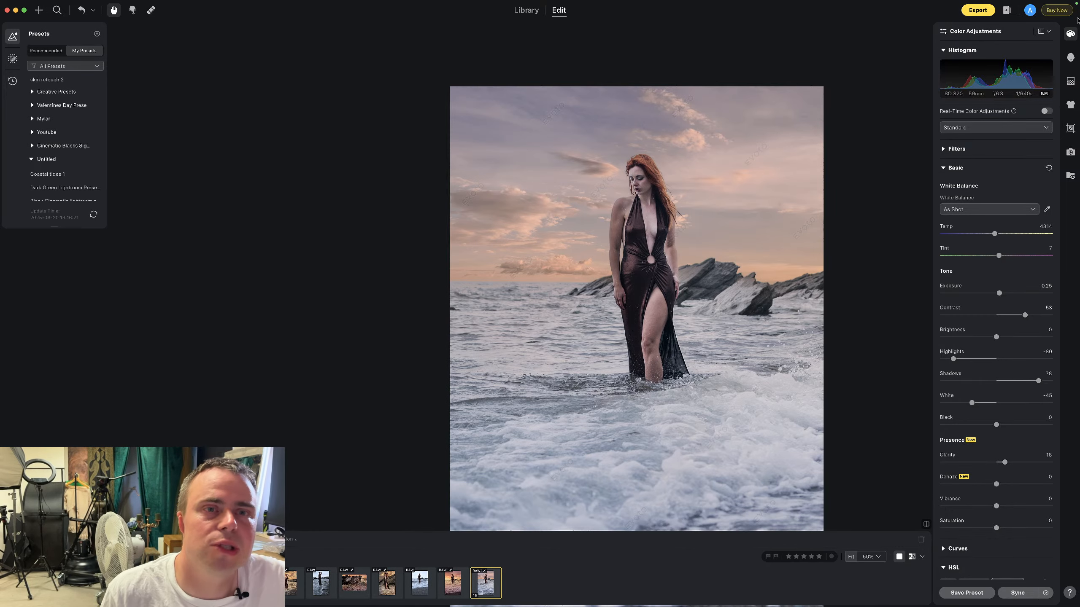
{"action": "scroll", "coordinate": [654, 173], "scroll_direction": "up", "scroll_amount": 3}
{"action": "scroll", "coordinate": [646, 176], "scroll_direction": "down", "scroll_amount": 4}
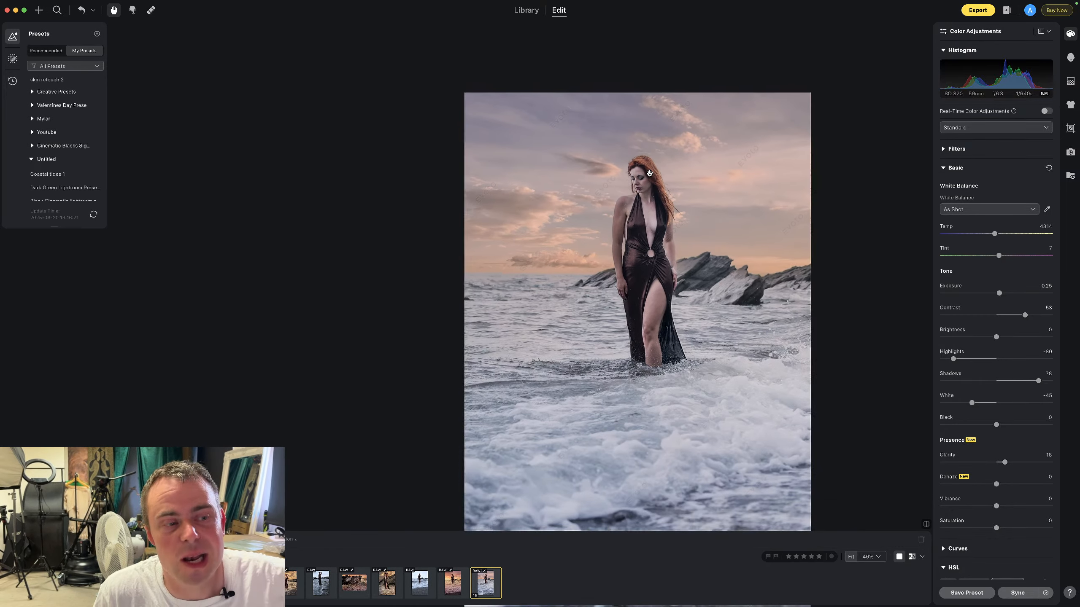
{"action": "left_click_drag", "start_coordinate": [639, 181], "coordinate": [637, 163]}
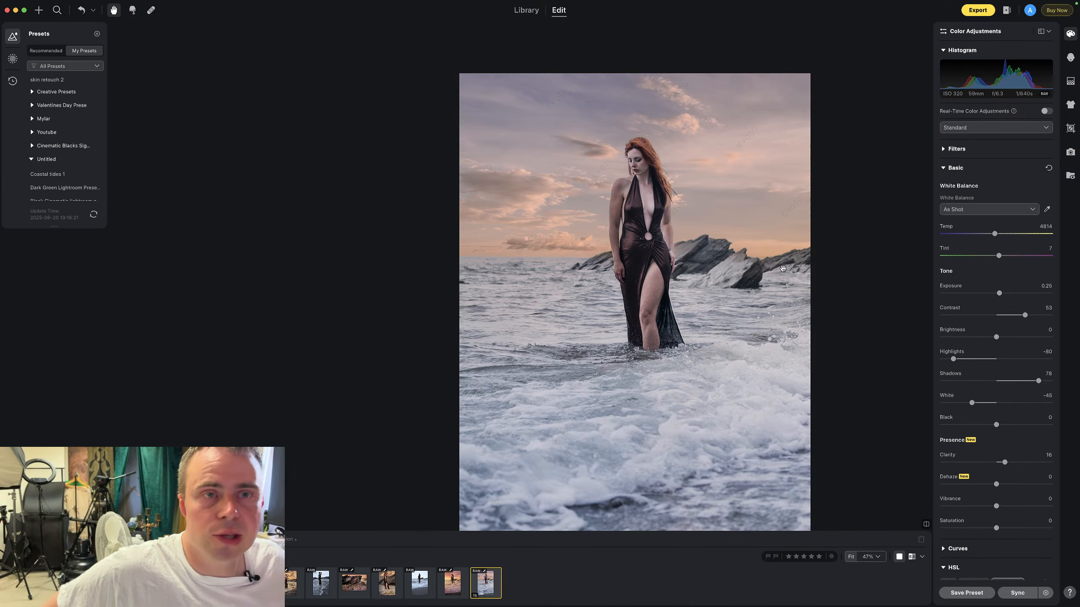
{"action": "scroll", "coordinate": [878, 242], "scroll_direction": "up", "scroll_amount": 1}
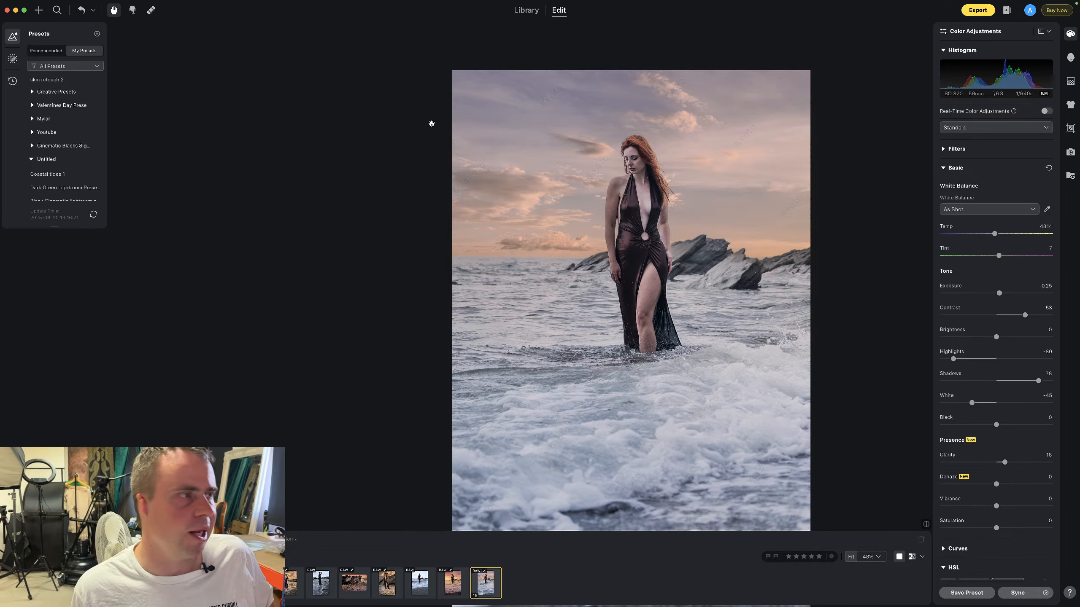
{"action": "left_click", "coordinate": [12, 59]}
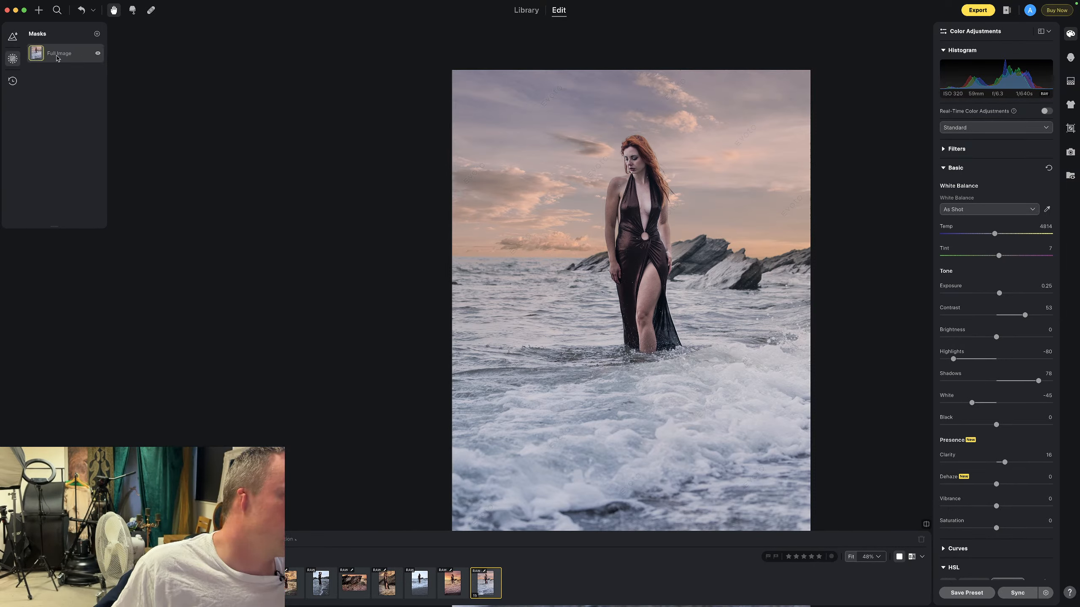
{"action": "left_click", "coordinate": [97, 34]}
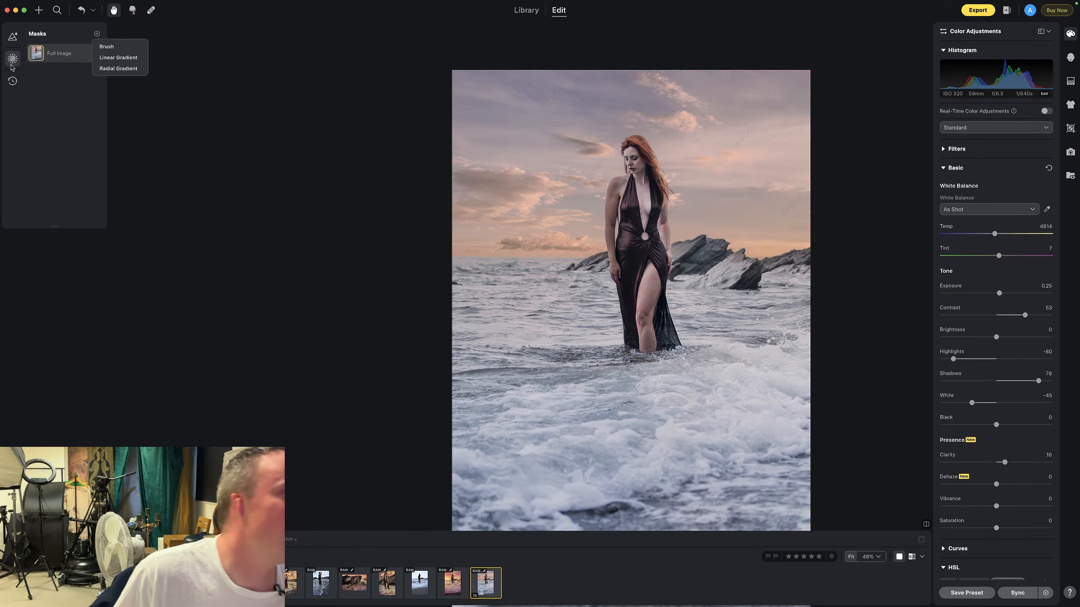
{"action": "left_click", "coordinate": [138, 48]}
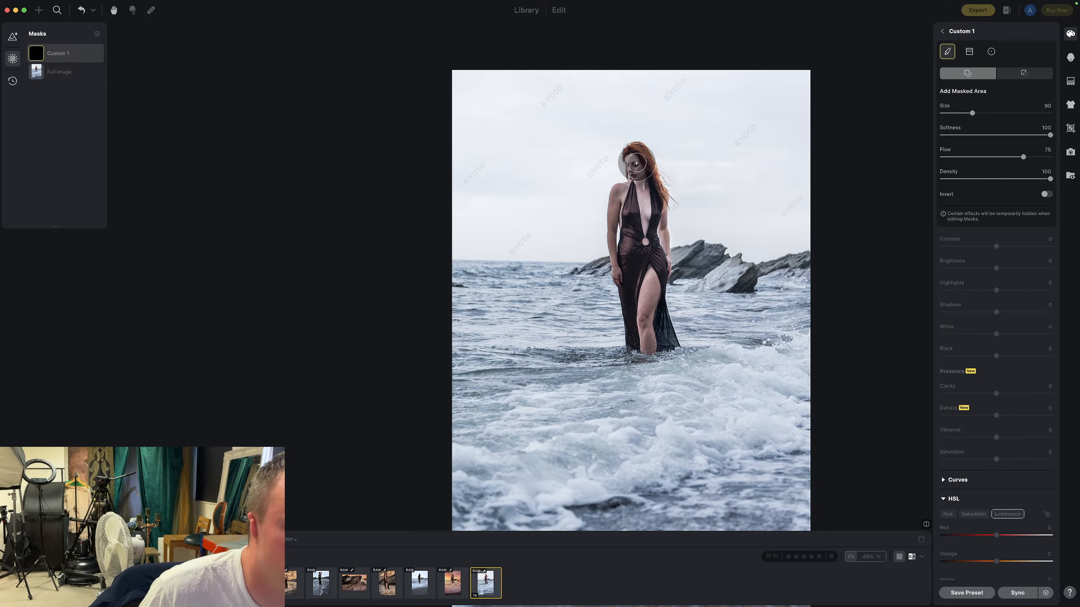
{"action": "left_click_drag", "start_coordinate": [637, 164], "coordinate": [643, 334]}
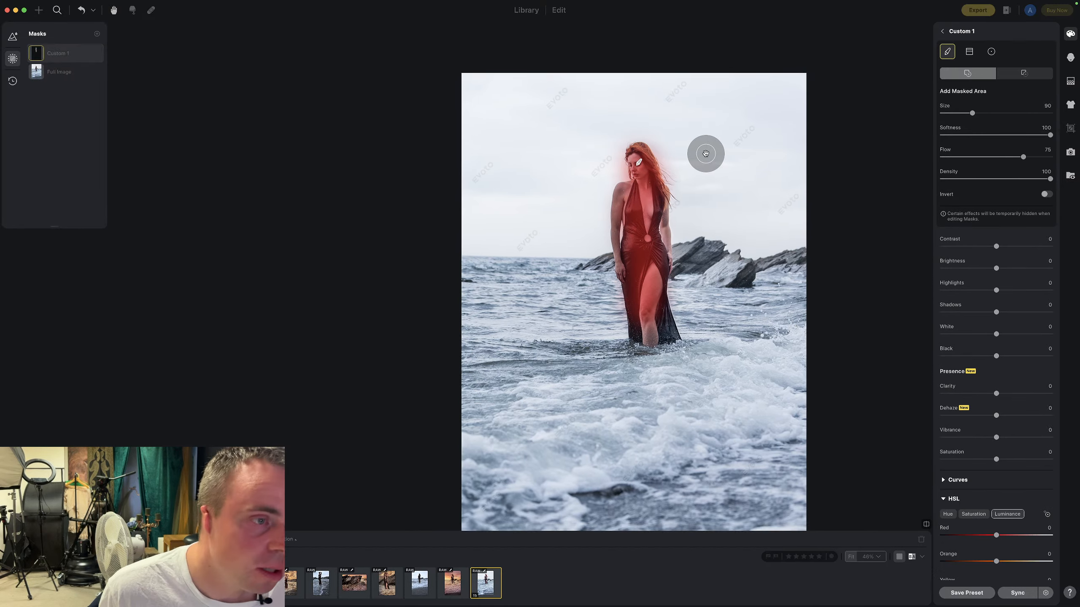
{"action": "key", "text": "super+z"}
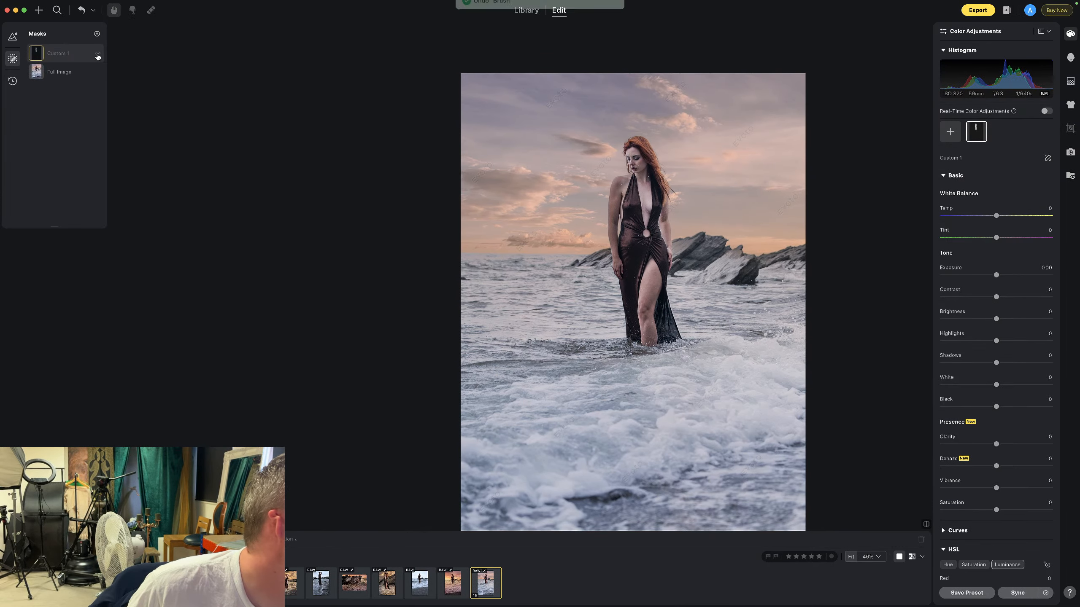
{"action": "right_click", "coordinate": [69, 56]}
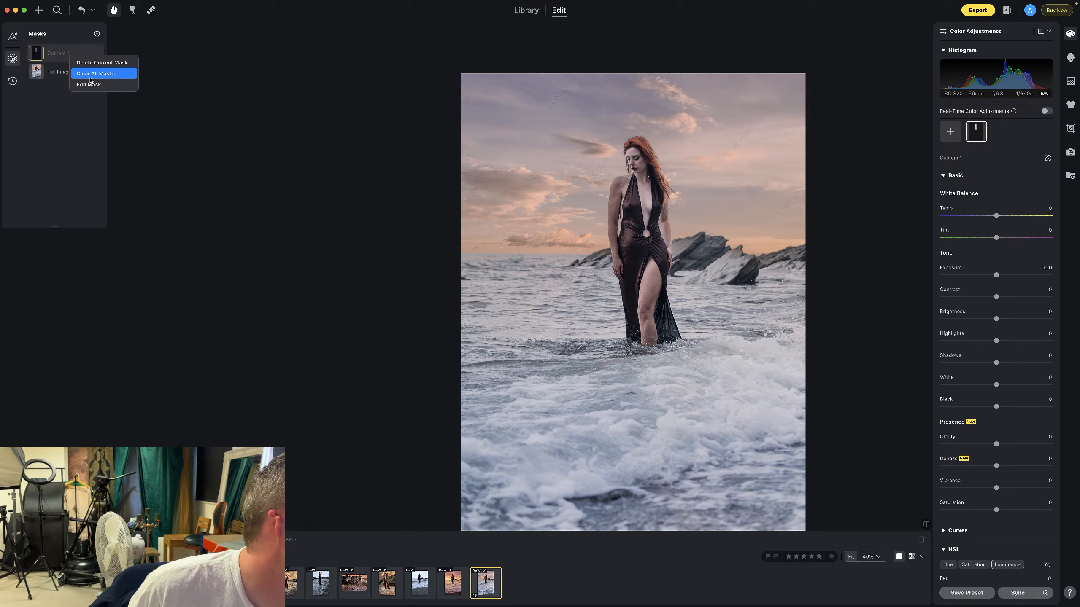
{"action": "left_click", "coordinate": [106, 64]}
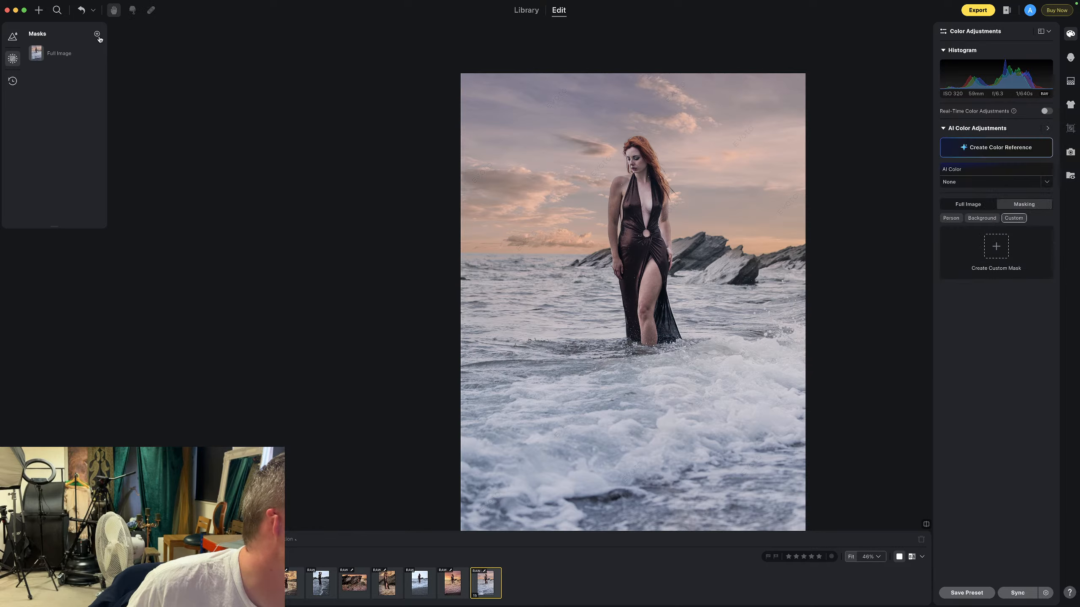
Paint a custom mask over the wading woman with brush size 41 and raise the masked area's exposure to 0.65
{"action": "left_click", "coordinate": [97, 33]}
{"action": "left_click", "coordinate": [996, 246]}
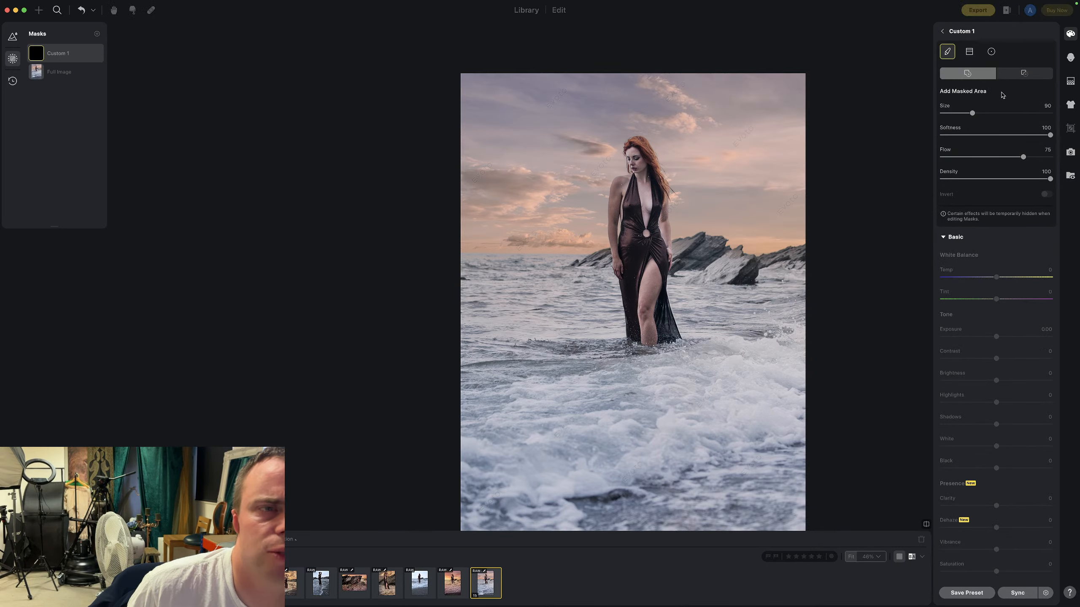
{"action": "left_click_drag", "start_coordinate": [966, 116], "coordinate": [953, 114]}
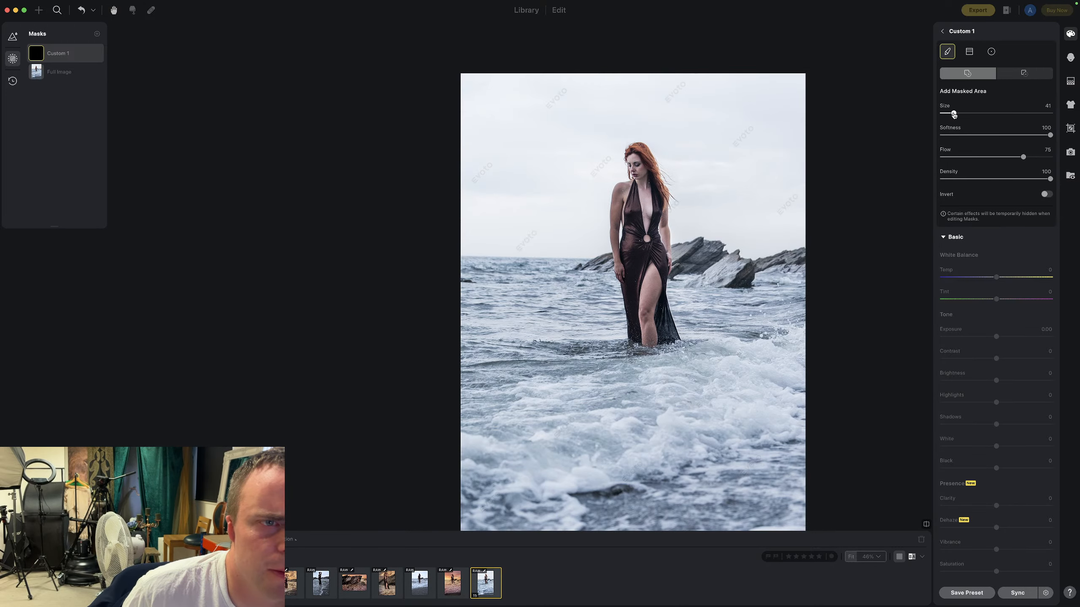
{"action": "mouse_move", "coordinate": [639, 163]}
{"action": "left_mouse_down"}
{"action": "mouse_move", "coordinate": [654, 195]}
{"action": "mouse_move", "coordinate": [667, 326]}
{"action": "mouse_move", "coordinate": [642, 339]}
{"action": "mouse_move", "coordinate": [669, 336]}
{"action": "mouse_move", "coordinate": [639, 330]}
{"action": "mouse_move", "coordinate": [632, 207]}
{"action": "mouse_move", "coordinate": [641, 189]}
{"action": "mouse_move", "coordinate": [643, 215]}
{"action": "mouse_move", "coordinate": [639, 198]}
{"action": "mouse_move", "coordinate": [621, 198]}
{"action": "mouse_move", "coordinate": [628, 277]}
{"action": "left_mouse_up"}
{"action": "scroll", "coordinate": [638, 290], "scroll_direction": "down", "scroll_amount": 1}
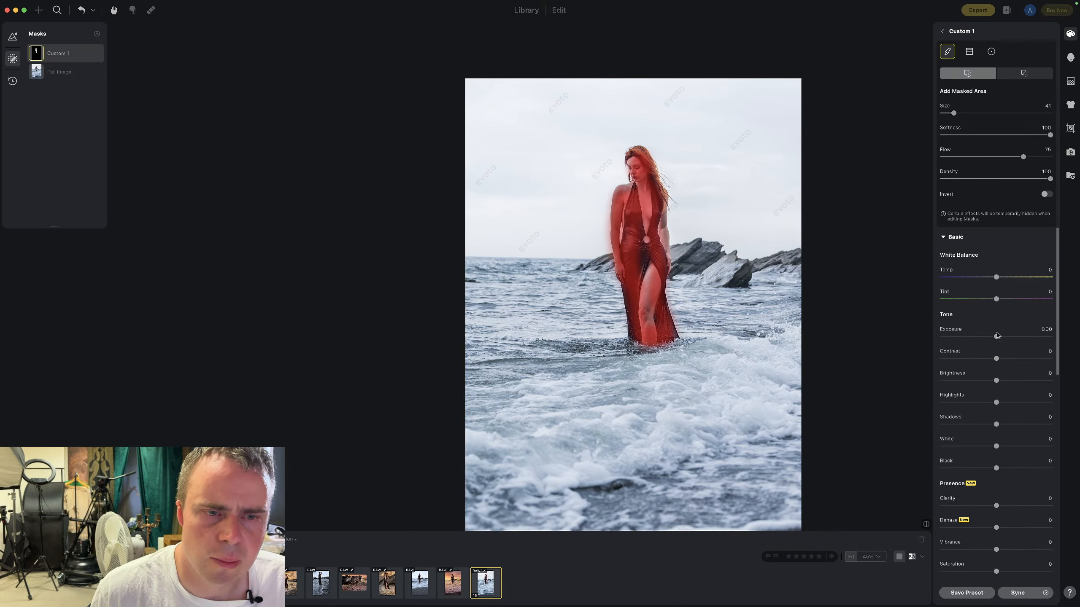
{"action": "left_click_drag", "start_coordinate": [996, 337], "coordinate": [1003, 338]}
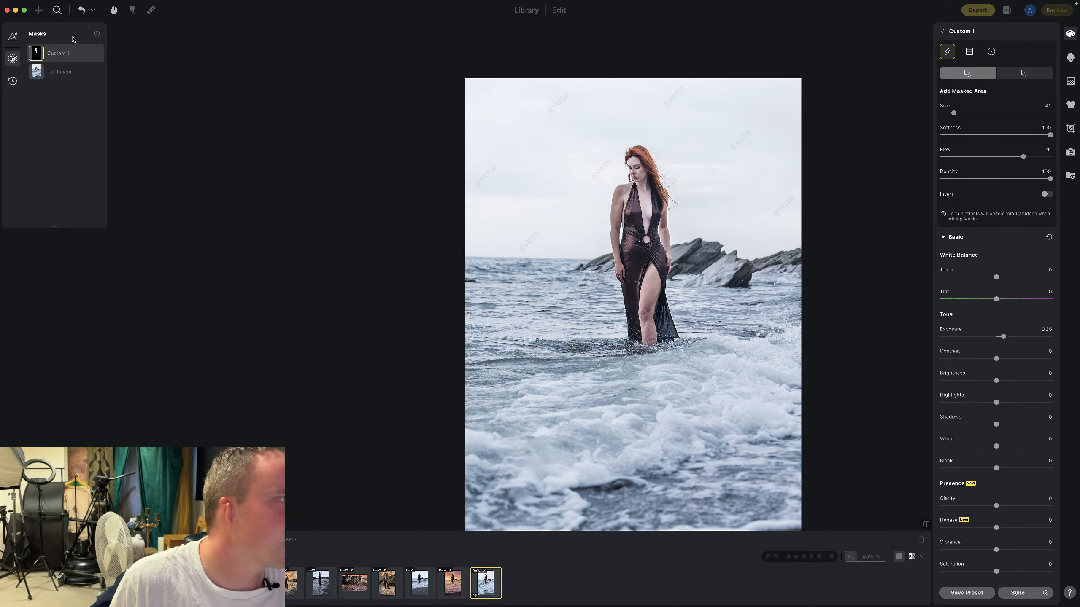
Examine the mask's brush, erase, linear gradient and radial gradient options and its colour adjustments, and leave mask editing
{"action": "left_click", "coordinate": [991, 52]}
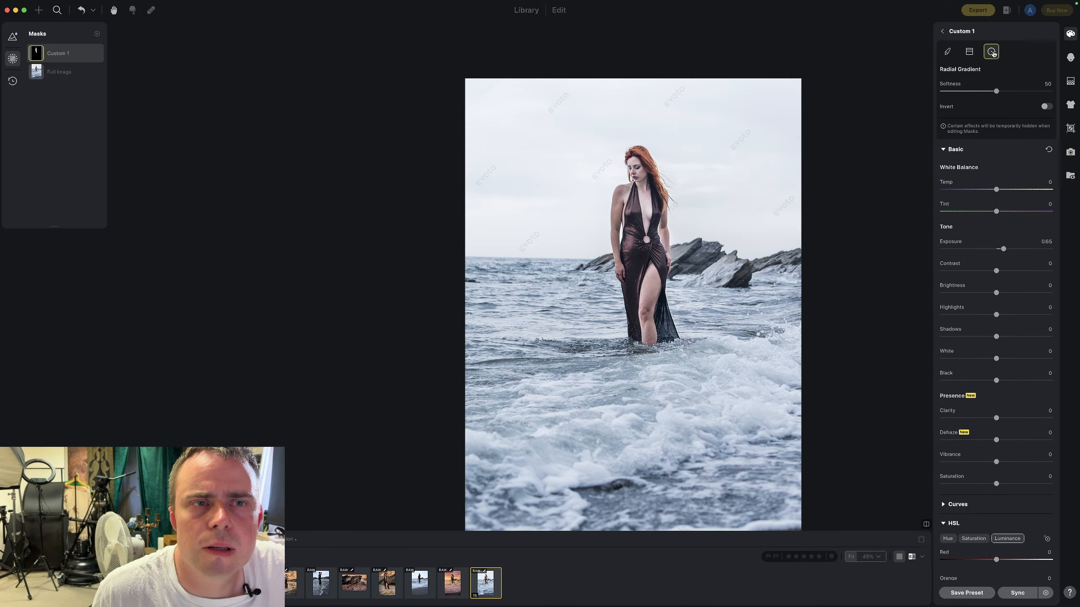
{"action": "left_click", "coordinate": [970, 52]}
{"action": "left_click", "coordinate": [949, 55]}
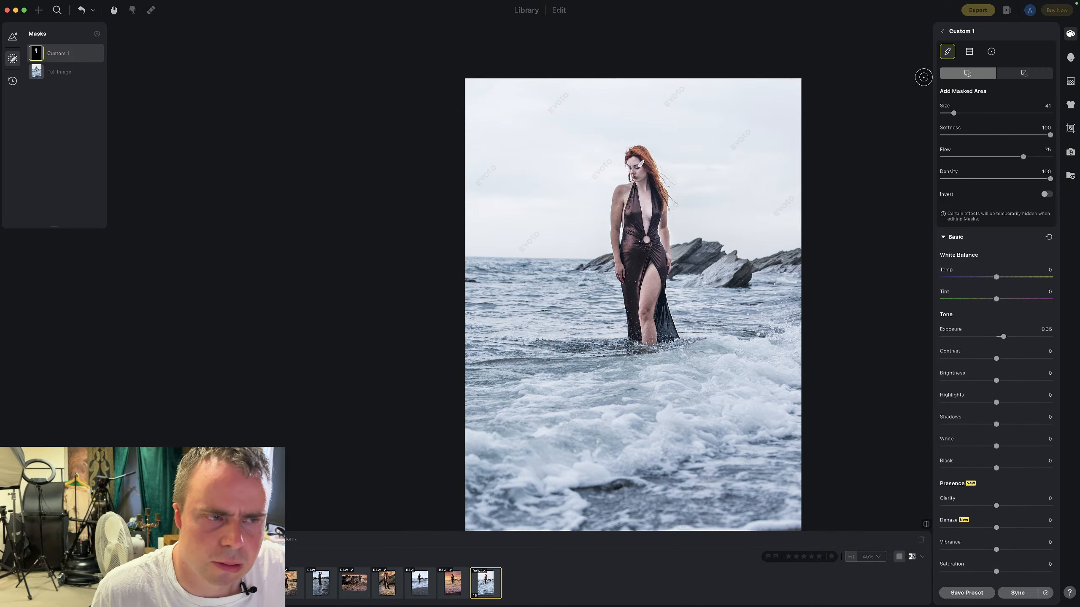
{"action": "scroll", "coordinate": [891, 102], "scroll_direction": "up", "scroll_amount": 3}
{"action": "scroll", "coordinate": [891, 103], "scroll_direction": "down", "scroll_amount": 4}
{"action": "scroll", "coordinate": [890, 102], "scroll_direction": "down", "scroll_amount": 1}
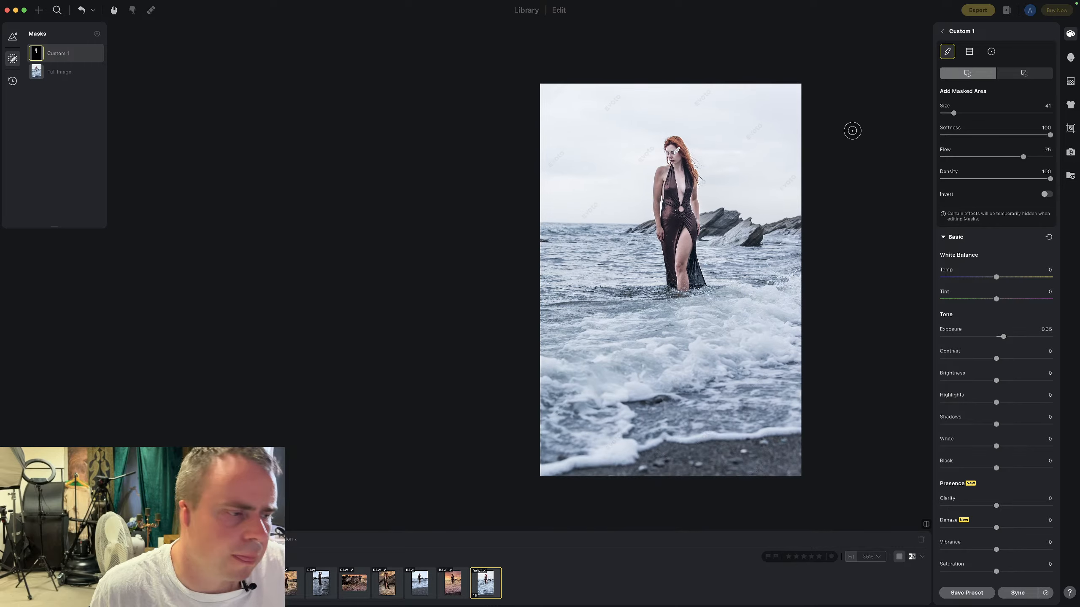
{"action": "left_click", "coordinate": [15, 40]}
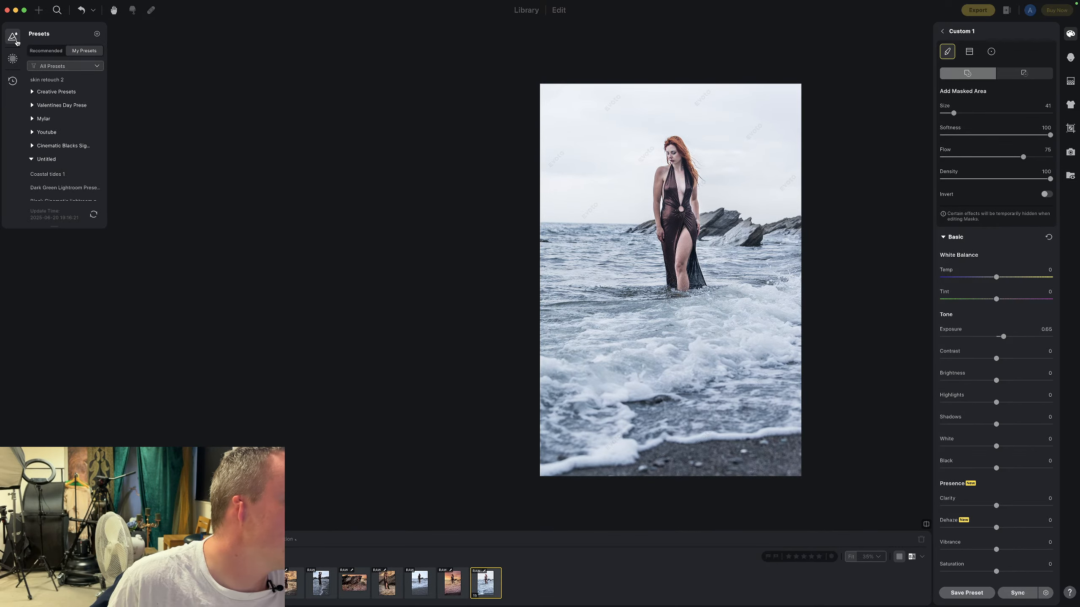
{"action": "left_click", "coordinate": [14, 58]}
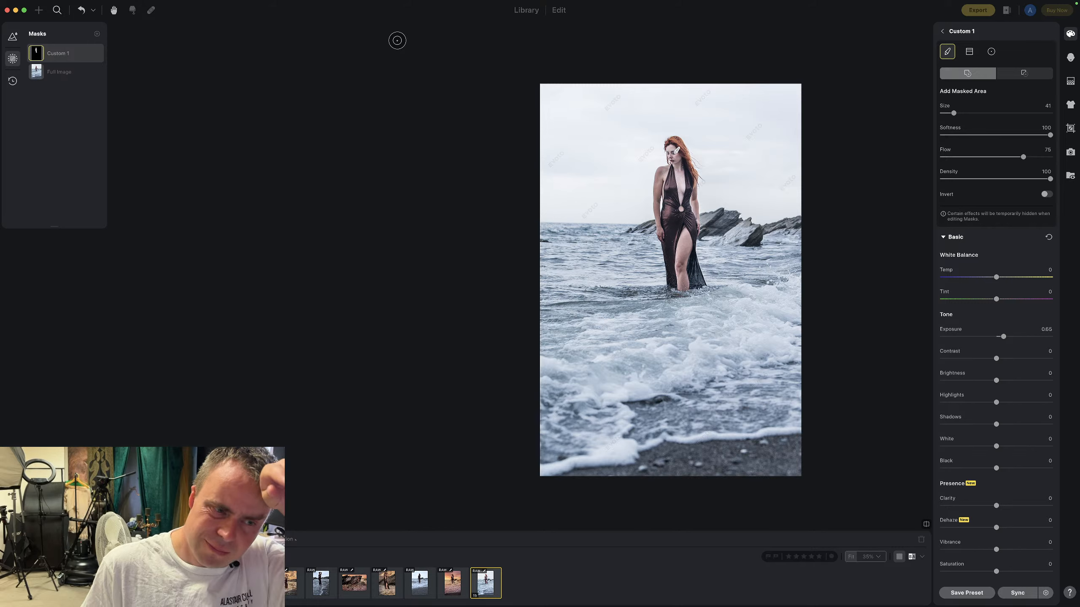
{"action": "left_click", "coordinate": [990, 52]}
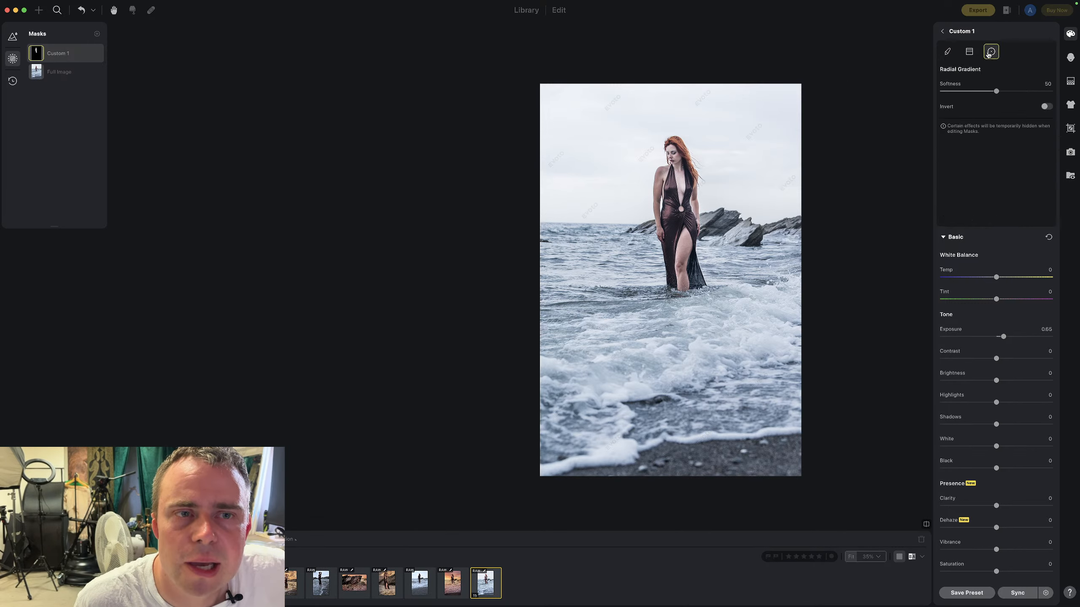
{"action": "left_click", "coordinate": [969, 52]}
{"action": "left_click", "coordinate": [943, 52]}
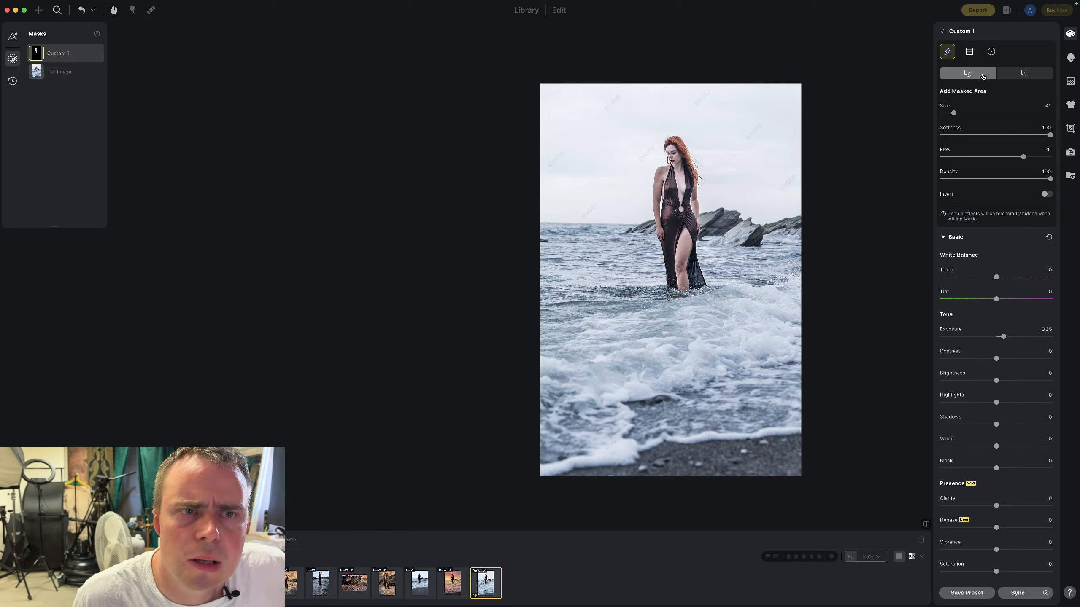
{"action": "left_click", "coordinate": [1025, 75]}
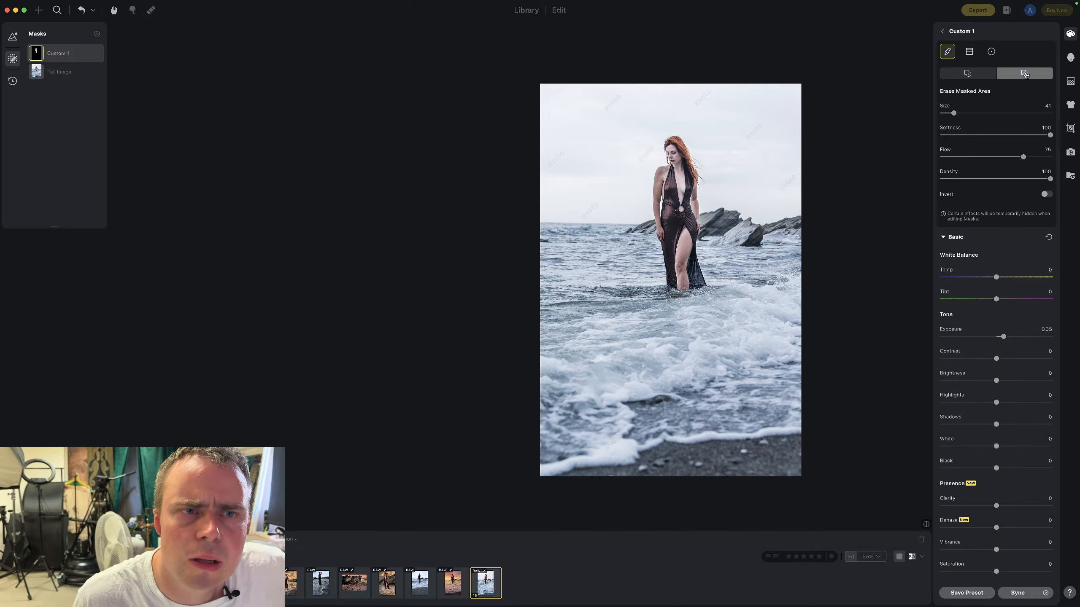
{"action": "left_click", "coordinate": [976, 78]}
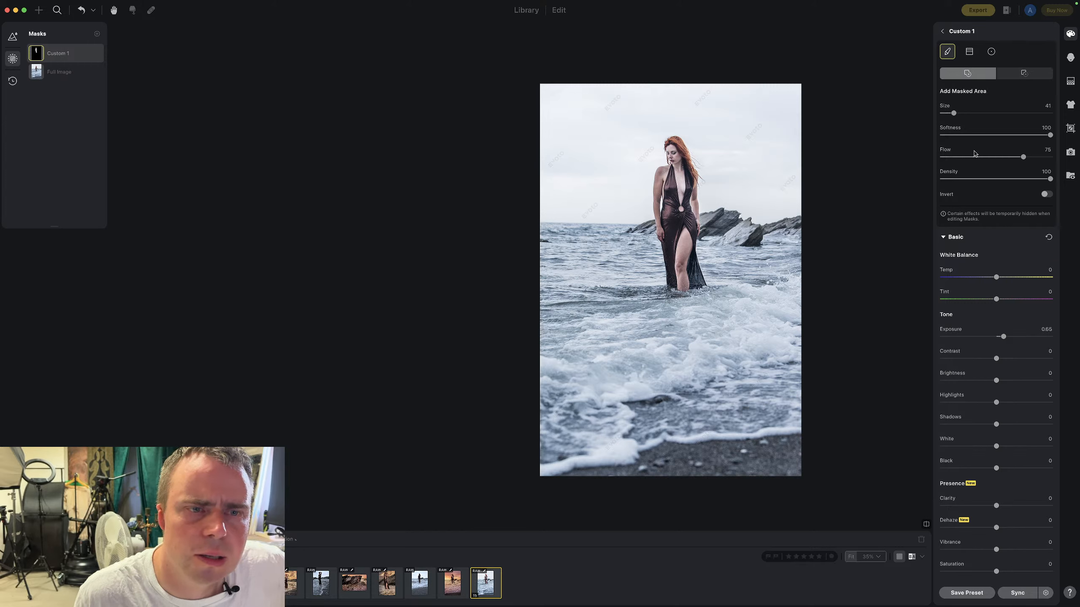
{"action": "scroll", "coordinate": [978, 277], "scroll_direction": "down", "scroll_amount": 6}
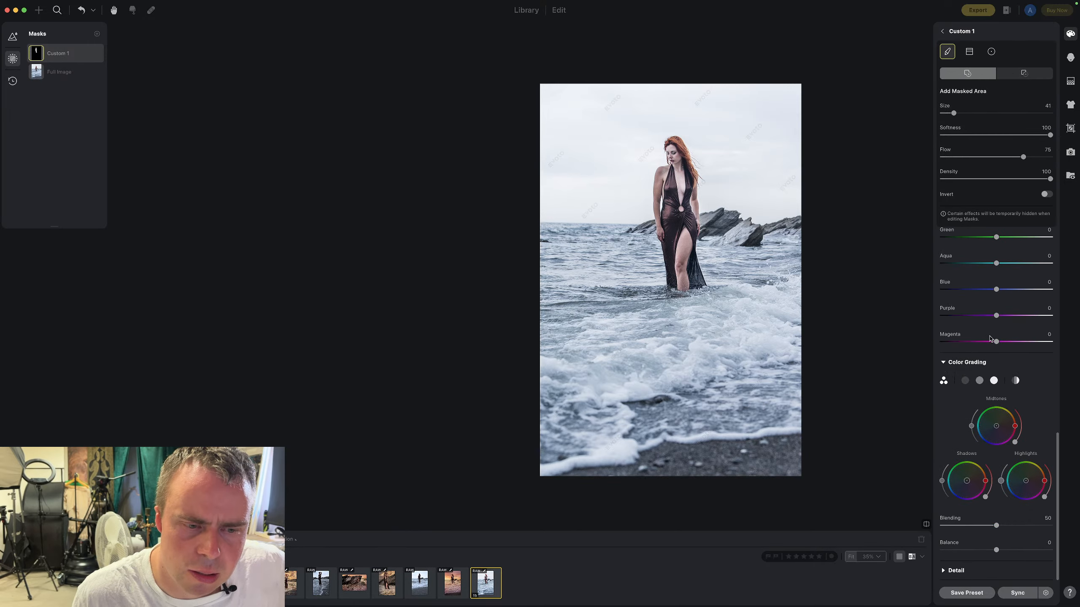
{"action": "scroll", "coordinate": [990, 339], "scroll_direction": "up", "scroll_amount": 6}
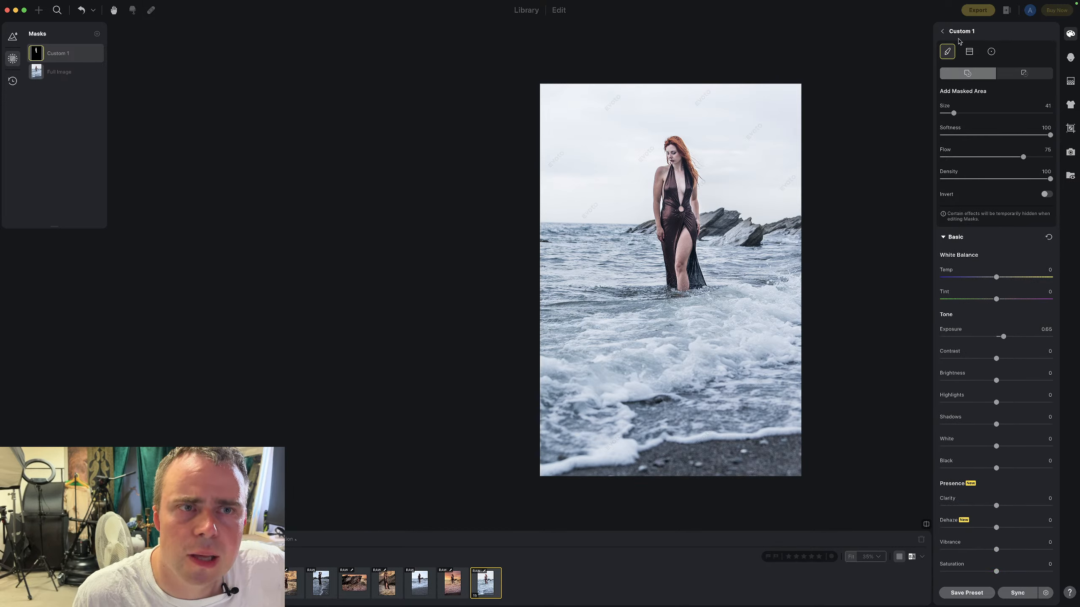
{"action": "left_click", "coordinate": [942, 33]}
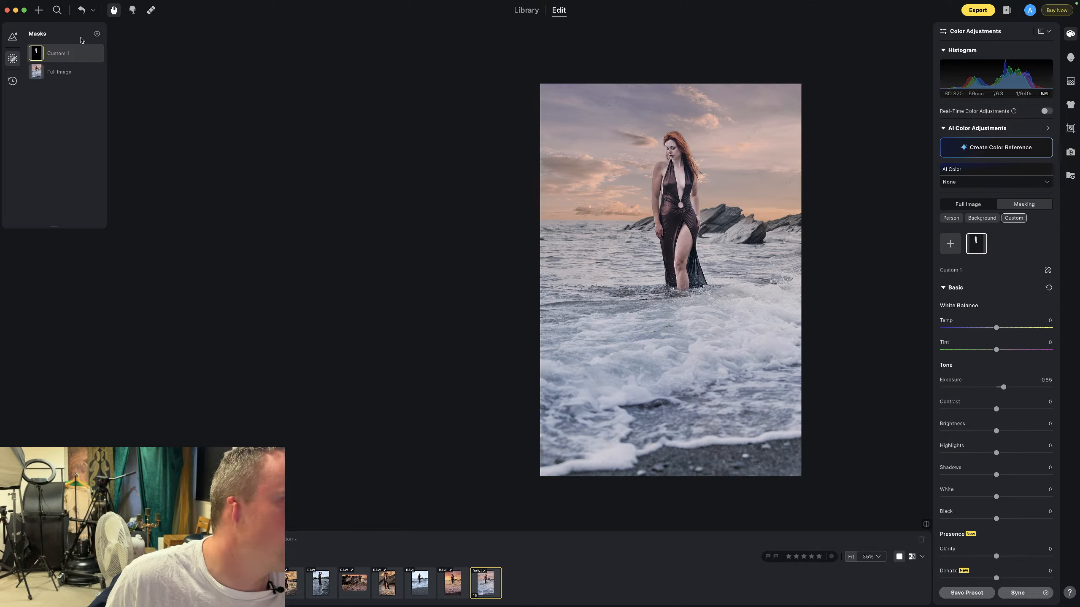
Check the available mask types and compare the wading portrait with the full-image adjustments hidden
{"action": "left_click", "coordinate": [97, 34]}
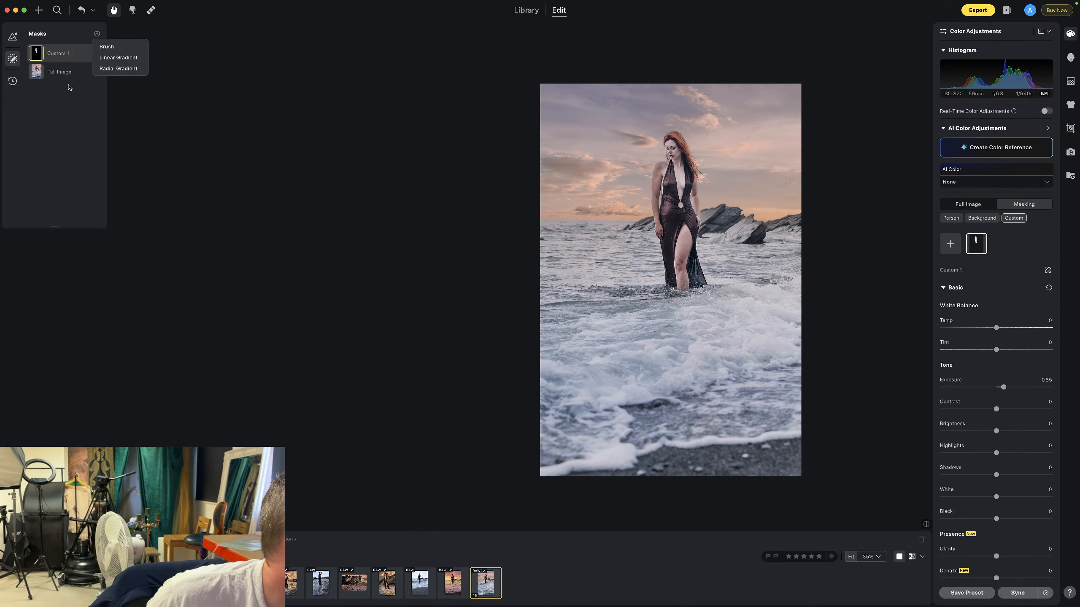
{"action": "left_click", "coordinate": [15, 38]}
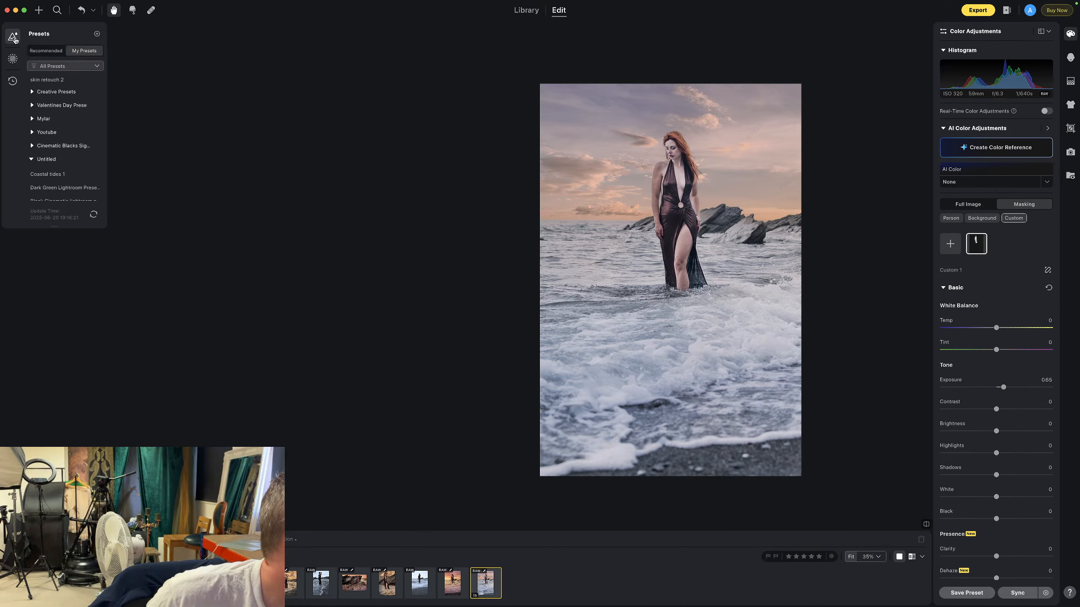
{"action": "left_click", "coordinate": [14, 57]}
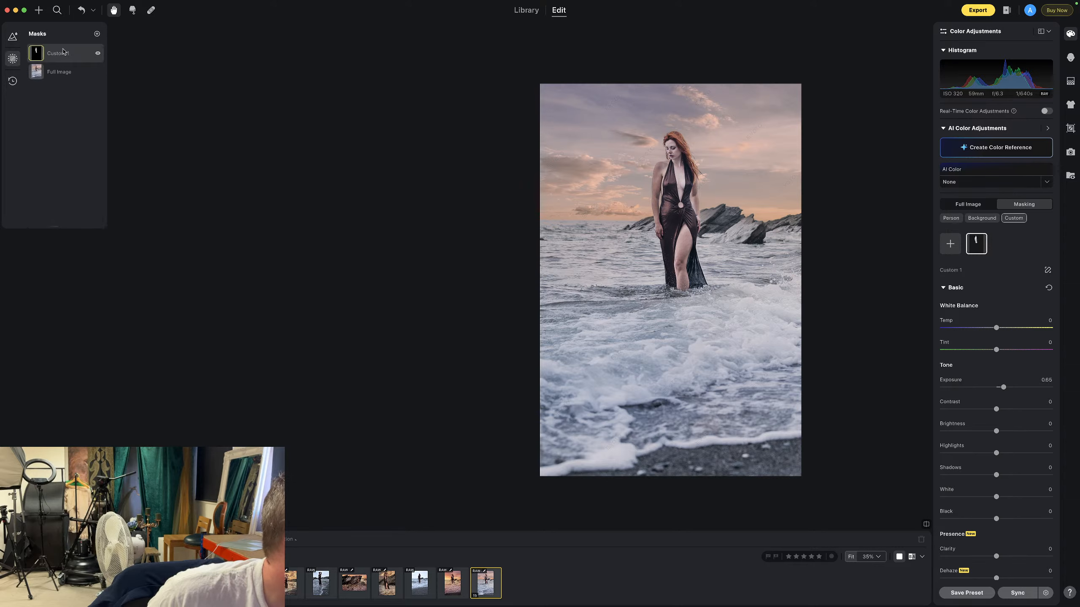
{"action": "left_click", "coordinate": [69, 73]}
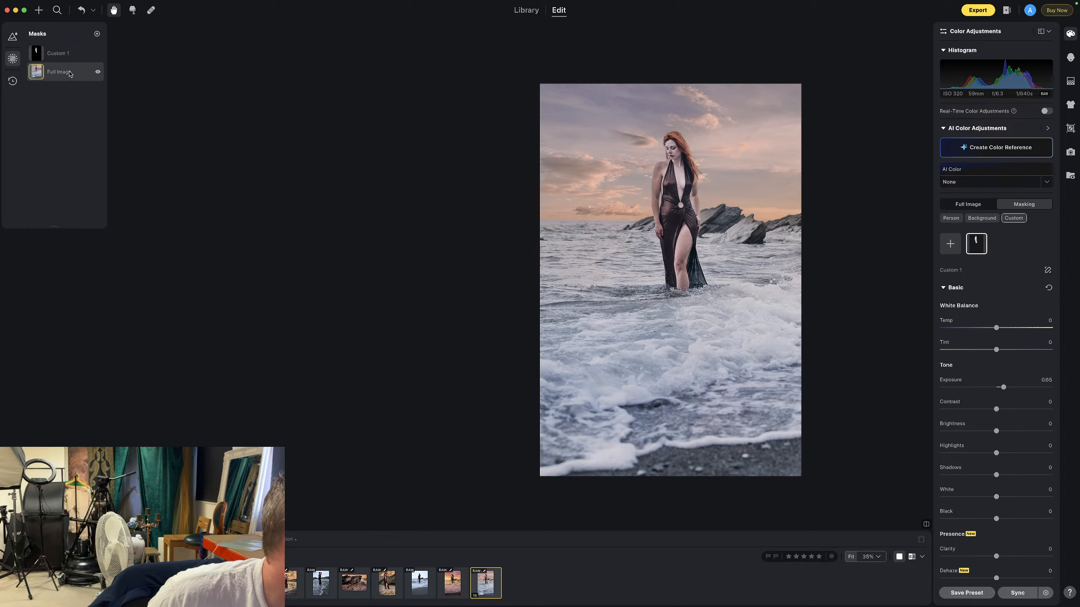
{"action": "left_click", "coordinate": [97, 73]}
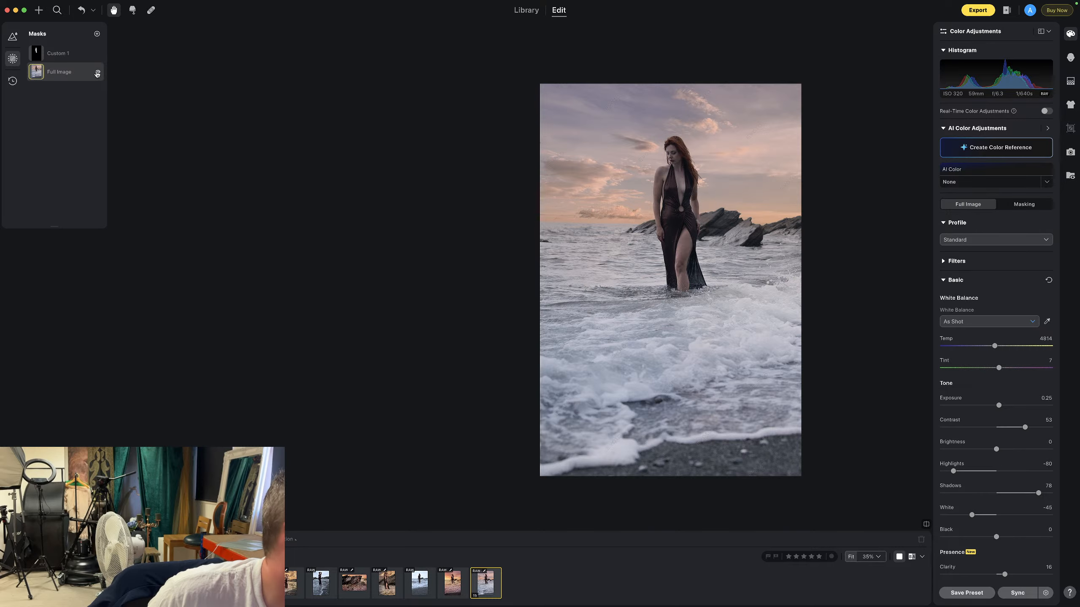
{"action": "left_click", "coordinate": [98, 34]}
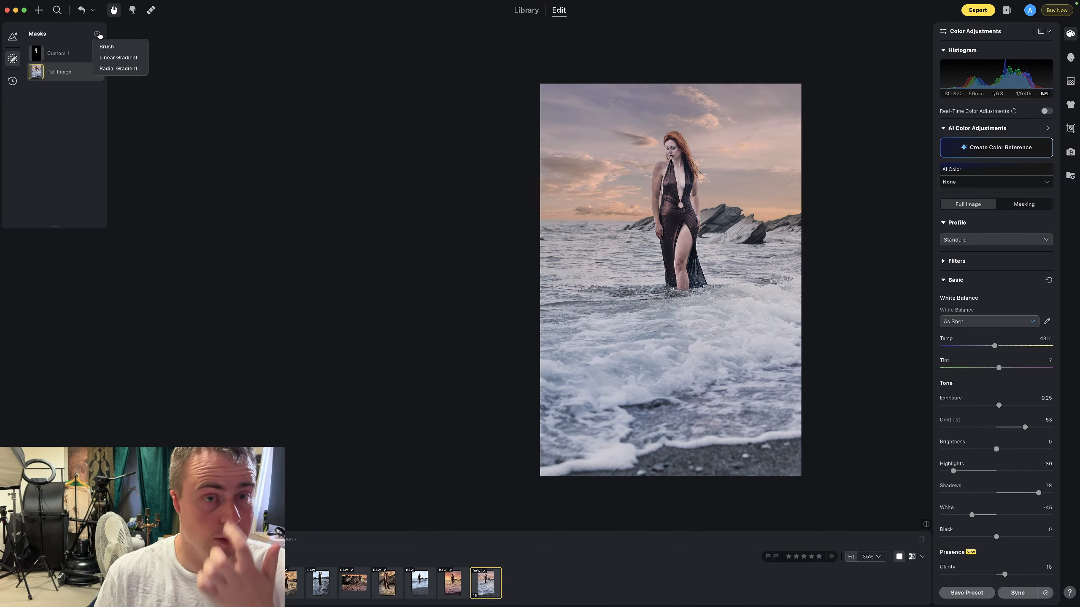
{"action": "left_click", "coordinate": [105, 47]}
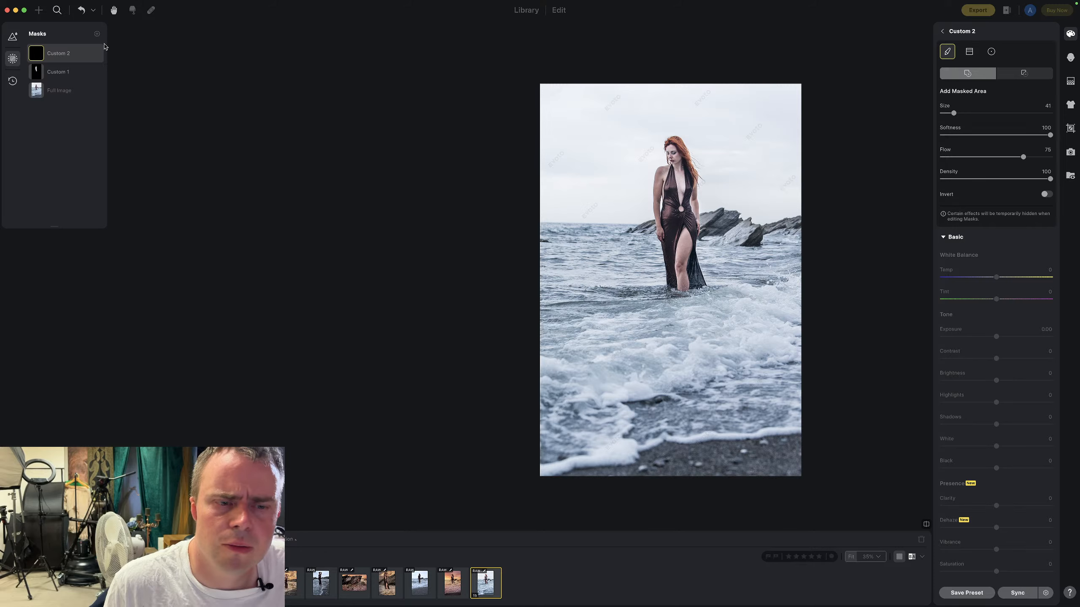
{"action": "left_click", "coordinate": [97, 58]}
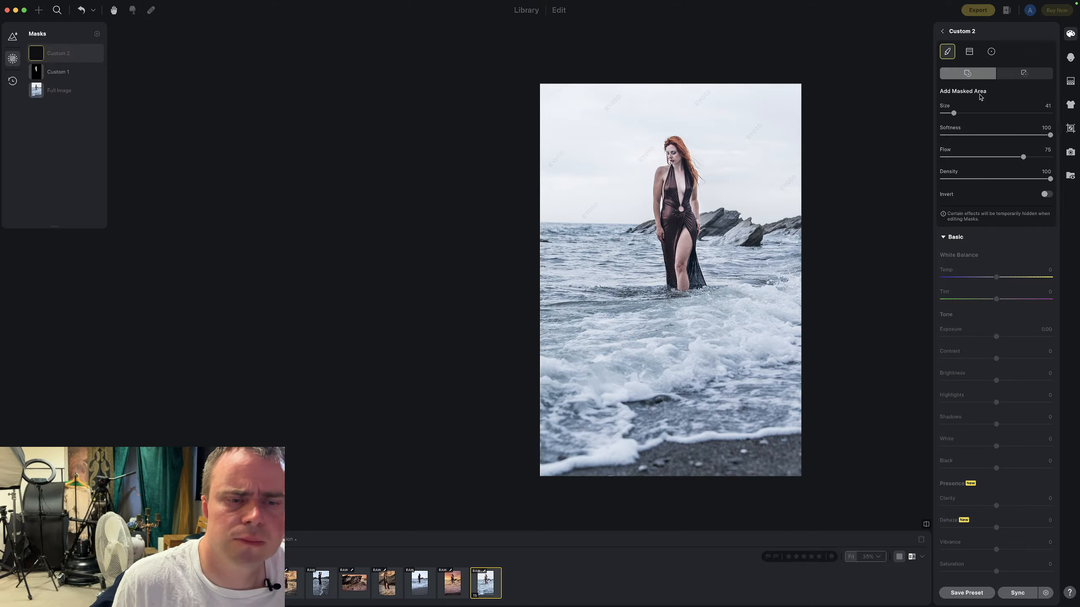
{"action": "left_click", "coordinate": [943, 33]}
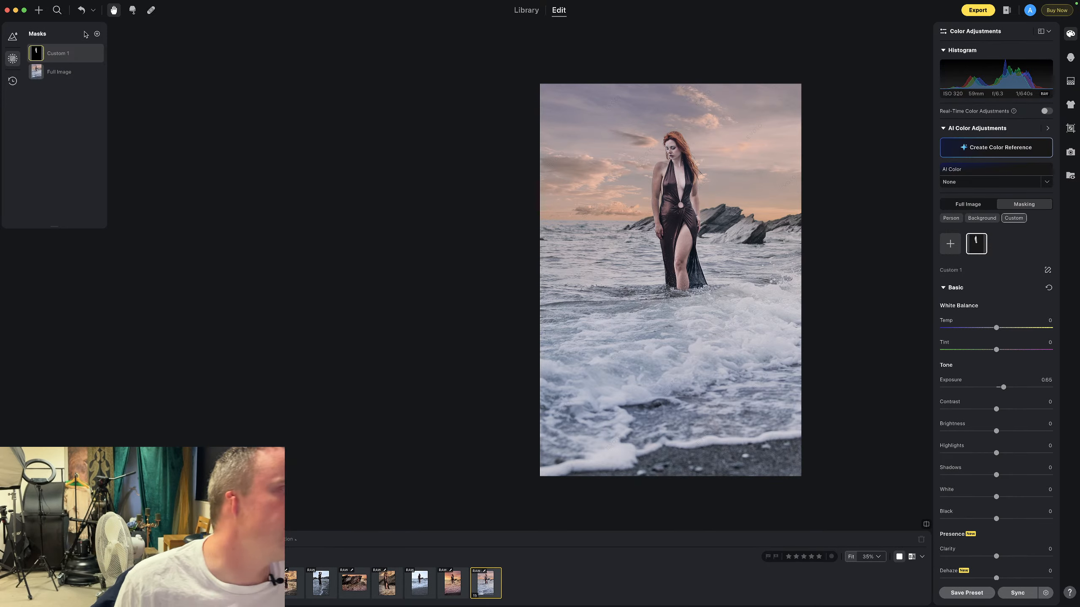
Hide the Custom 1 brush mask on the wading portrait and check the available mask types
{"action": "left_click", "coordinate": [97, 34]}
{"action": "left_click", "coordinate": [69, 62]}
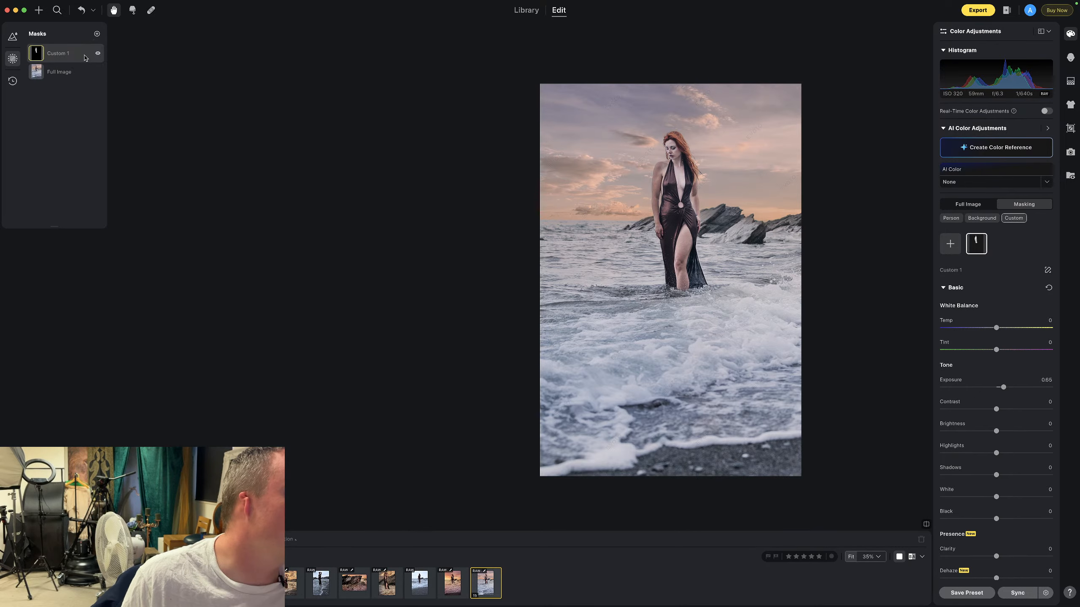
{"action": "left_click", "coordinate": [97, 53]}
{"action": "left_click", "coordinate": [97, 34]}
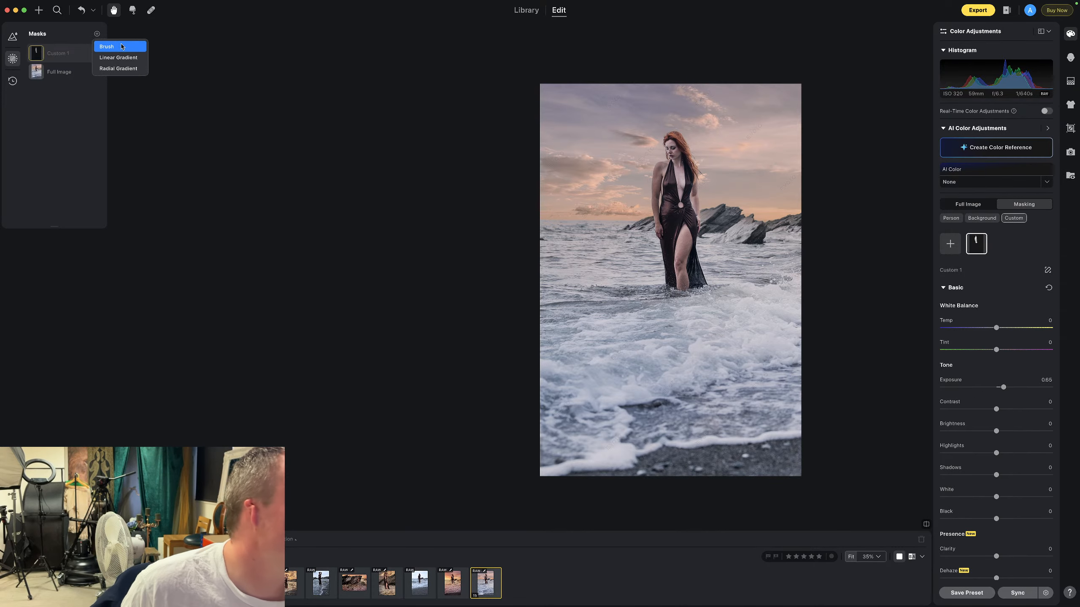
{"action": "left_click", "coordinate": [960, 222]}
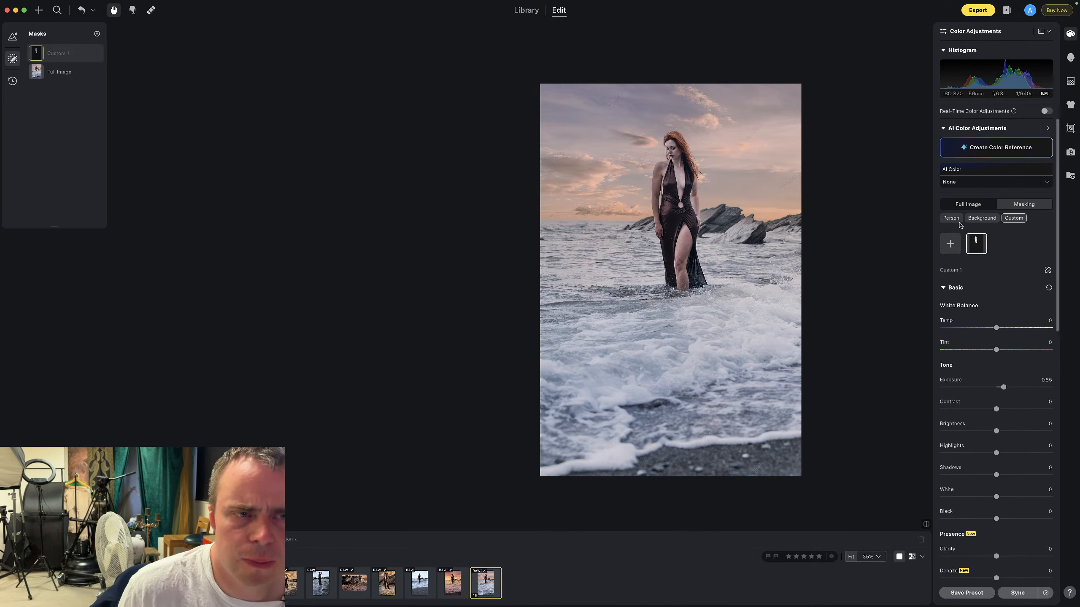
Add an All Skin mask for all persons in the wading portrait and set its exposure to 0.55
{"action": "left_click", "coordinate": [951, 219]}
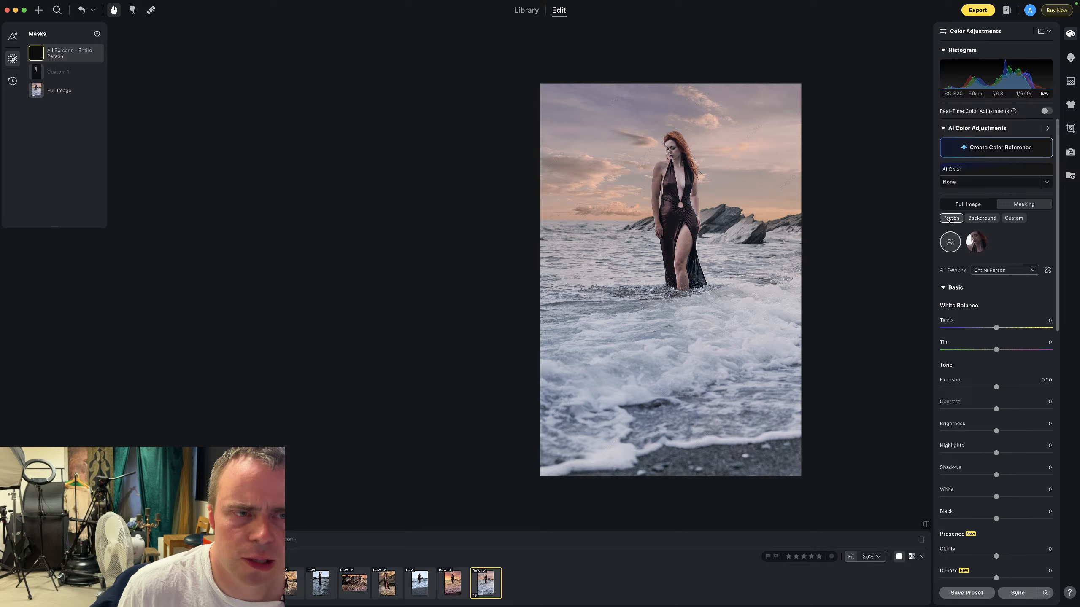
{"action": "left_click", "coordinate": [996, 270]}
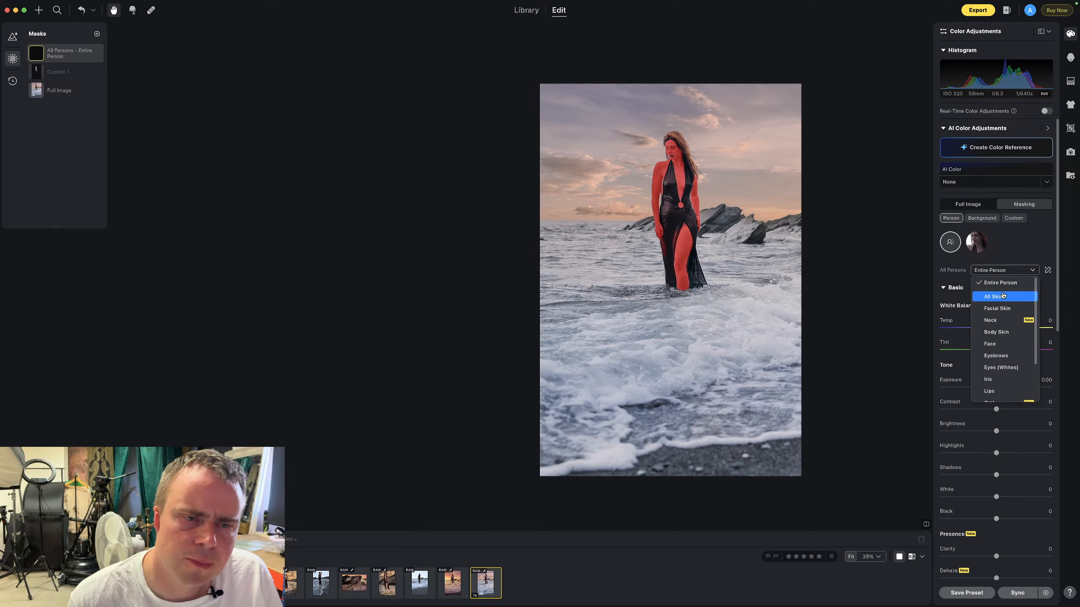
{"action": "scroll", "coordinate": [993, 332], "scroll_direction": "down", "scroll_amount": 3}
{"action": "scroll", "coordinate": [992, 333], "scroll_direction": "up", "scroll_amount": 3}
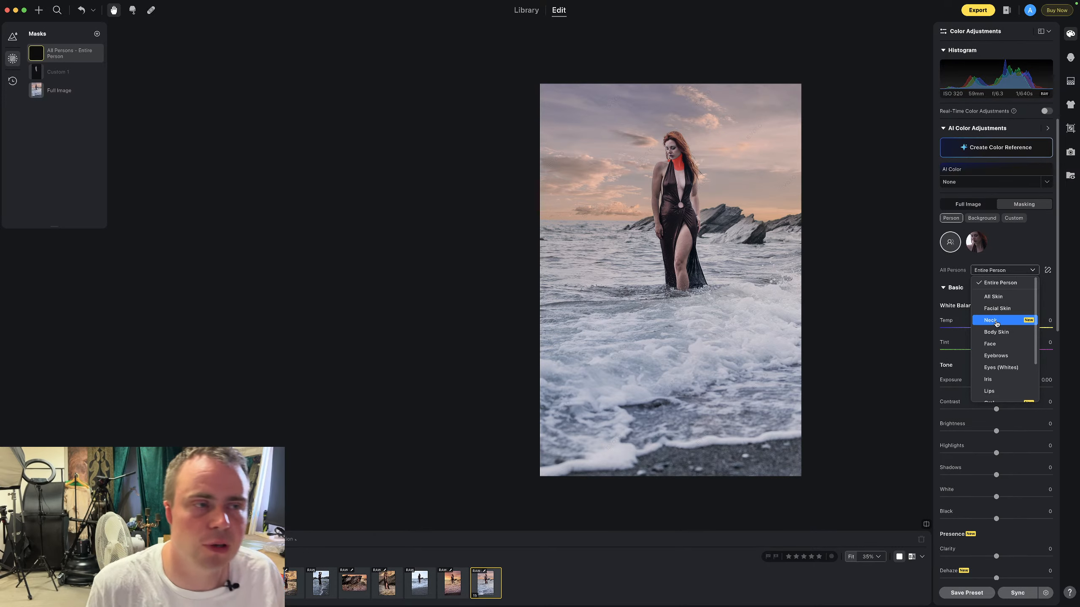
{"action": "left_click", "coordinate": [1012, 301]}
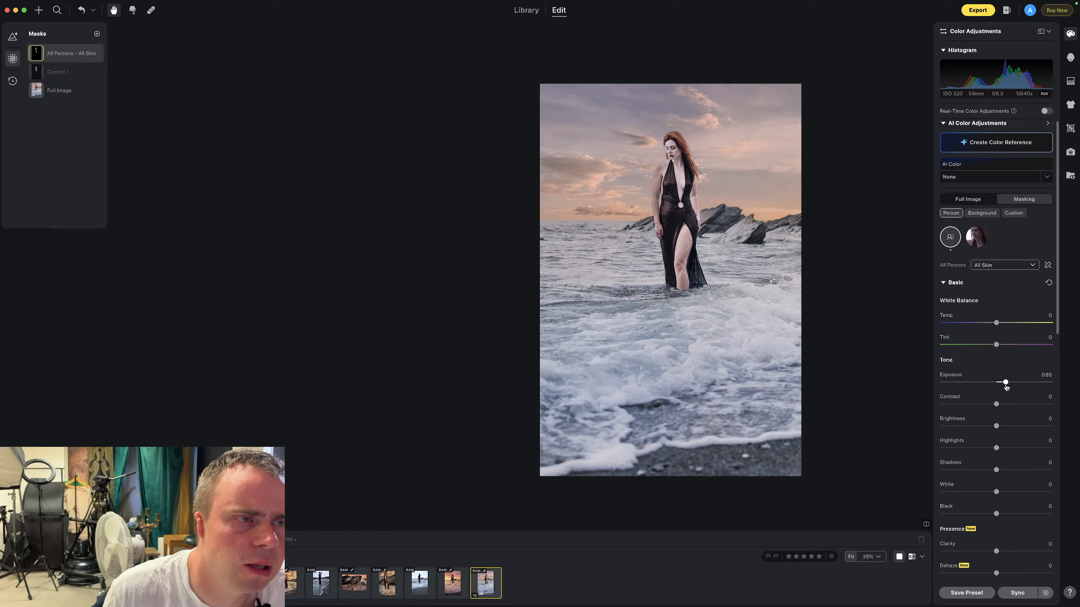
{"action": "left_click_drag", "start_coordinate": [1006, 387], "coordinate": [1004, 387]}
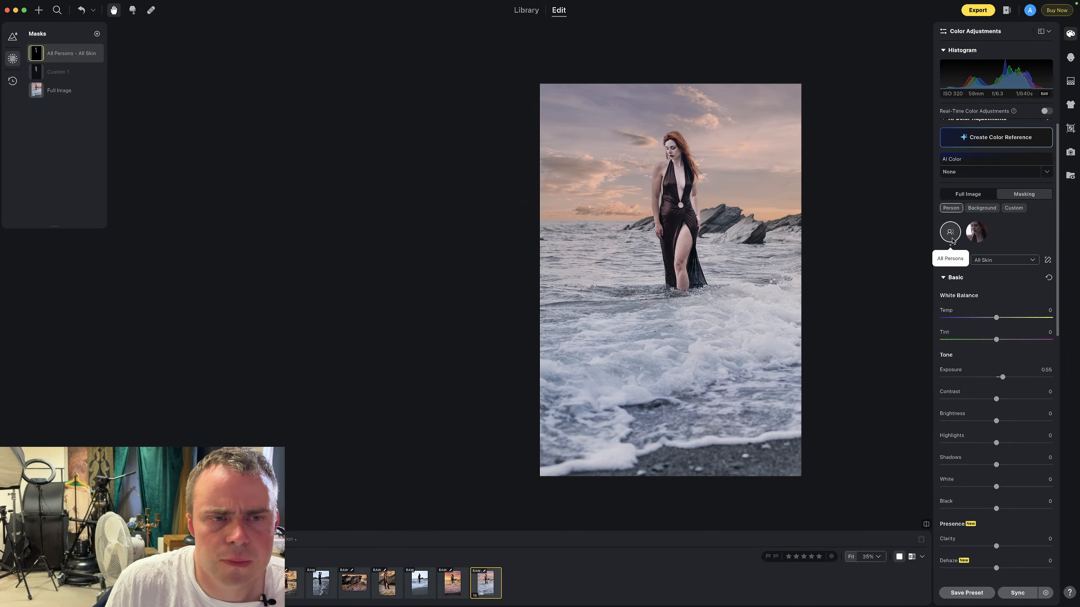
Check the clothing adjustment options, then return to the colour adjustments and check the available mask types
{"action": "left_click", "coordinate": [1071, 104]}
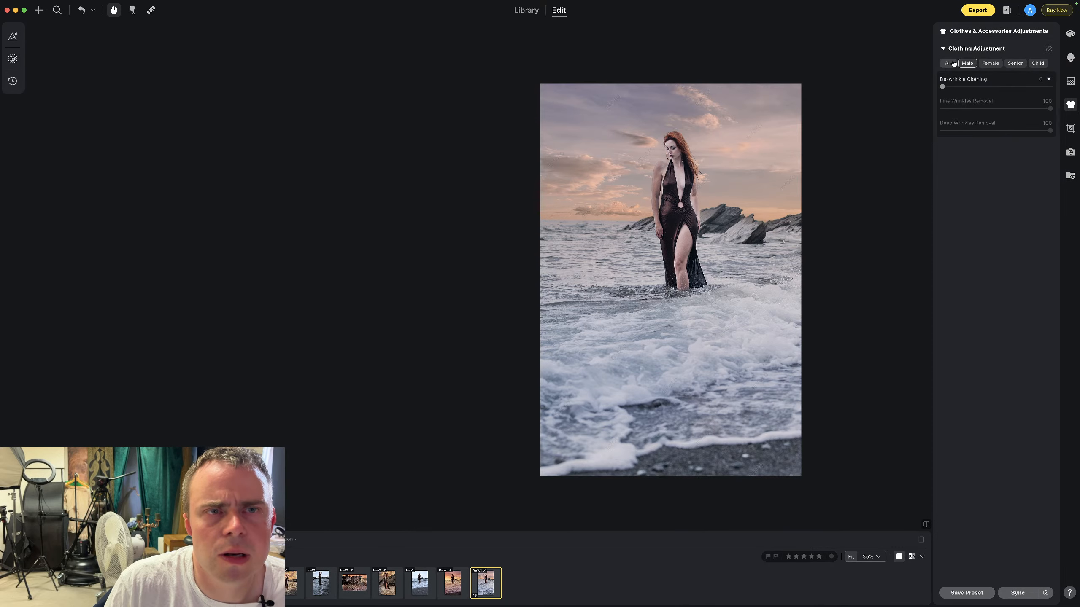
{"action": "left_click", "coordinate": [1070, 104]}
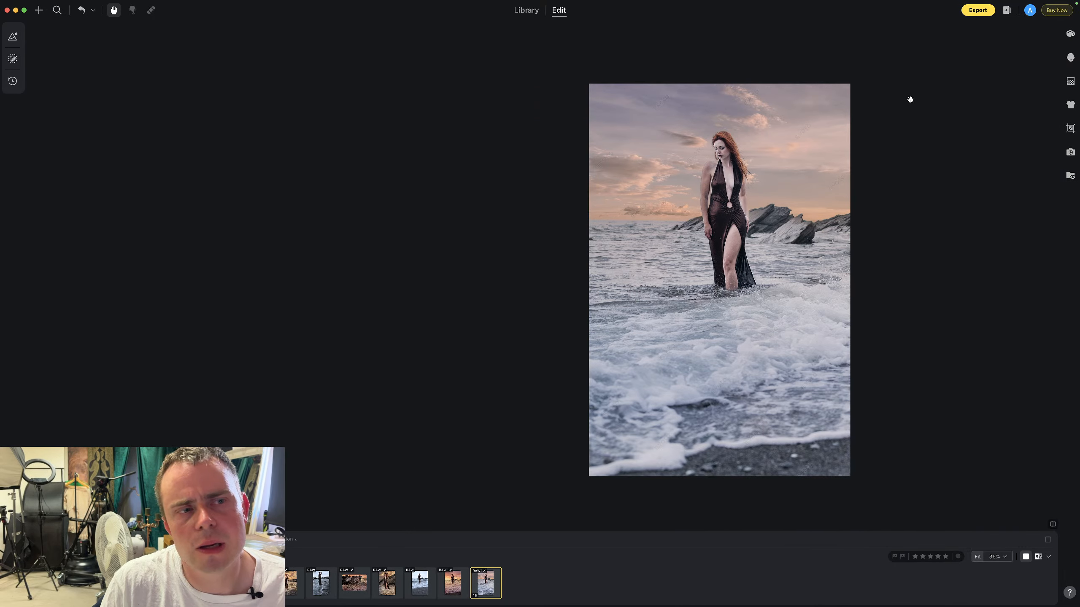
{"action": "left_click", "coordinate": [14, 58]}
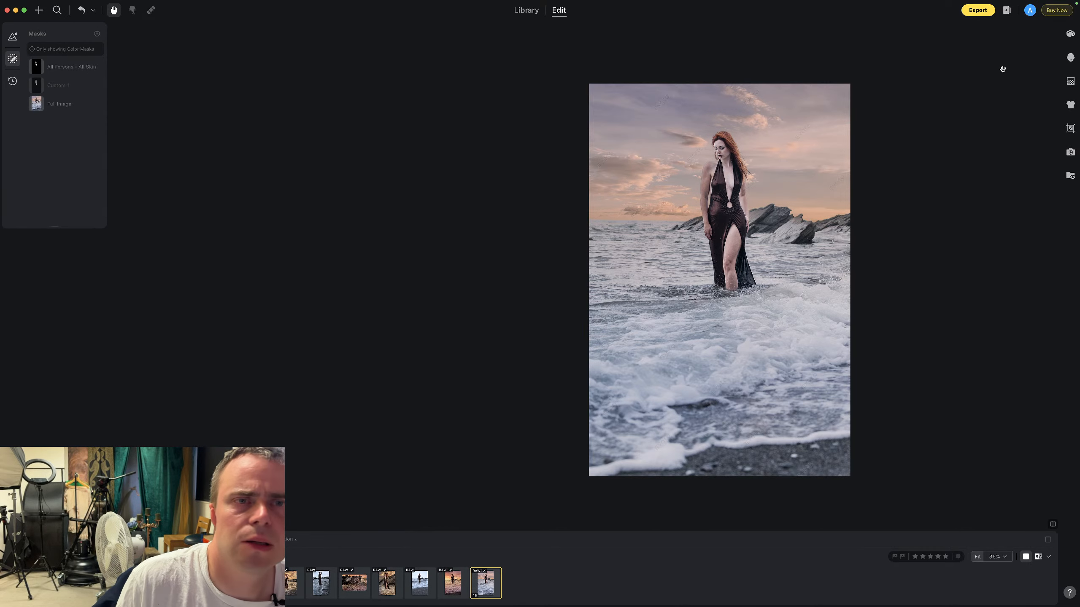
{"action": "left_click", "coordinate": [1070, 34]}
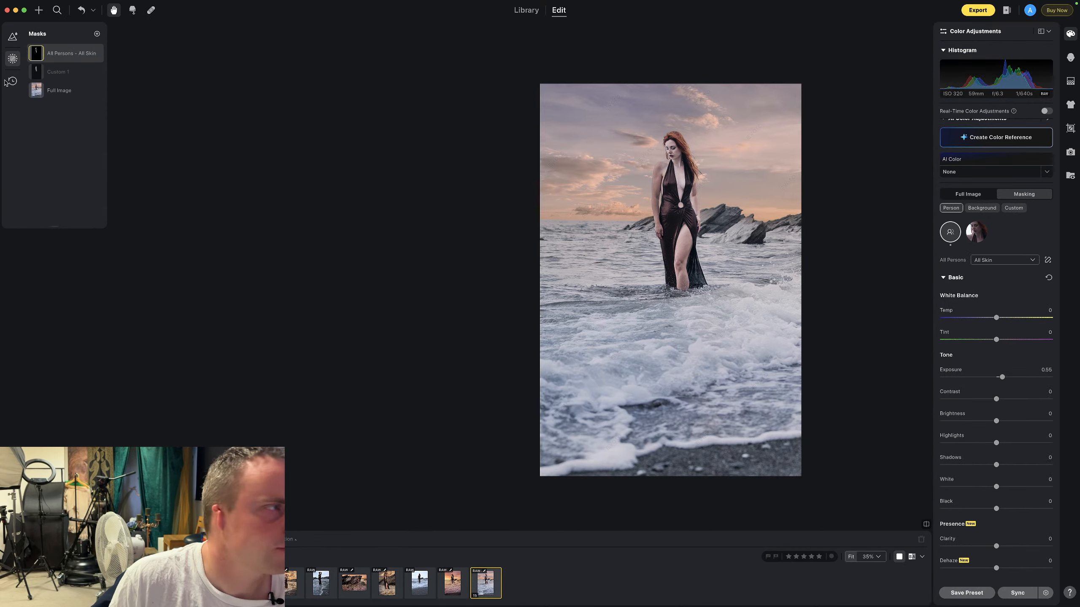
{"action": "left_click", "coordinate": [98, 34]}
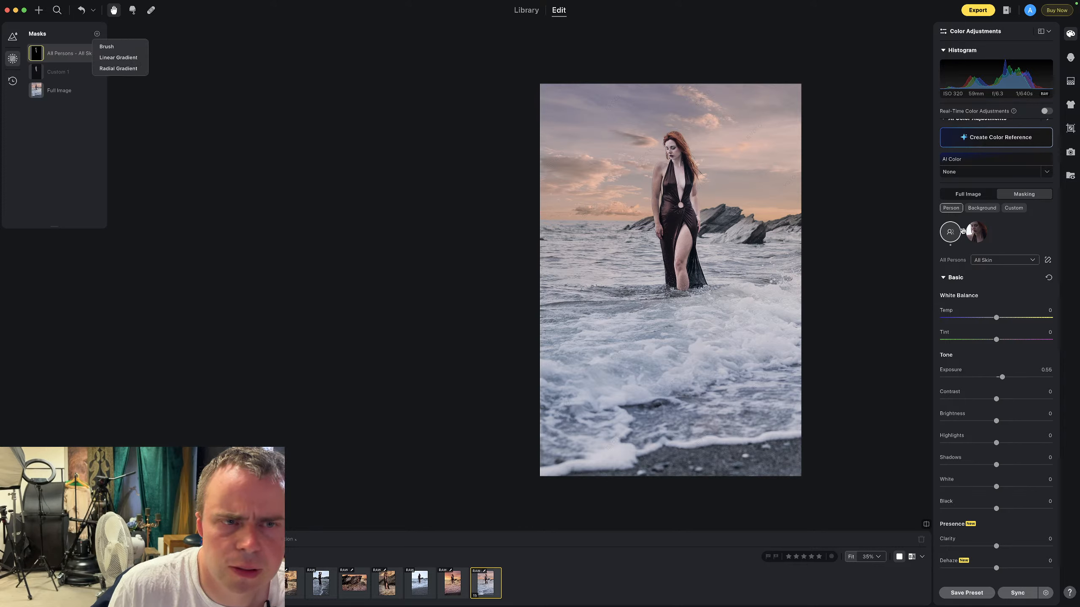
{"action": "left_click", "coordinate": [984, 209]}
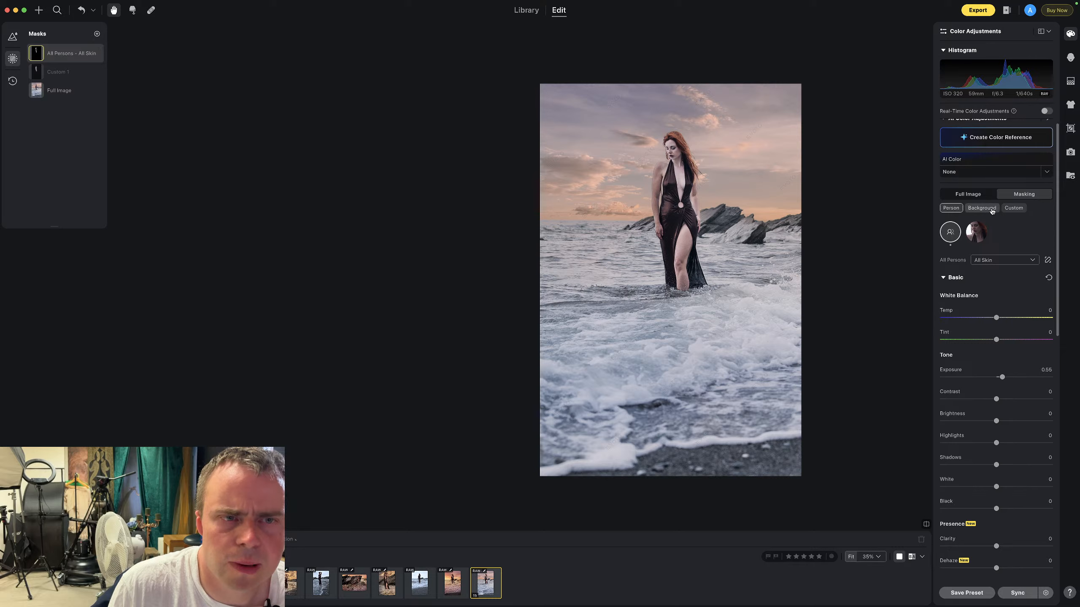
Add an Entire Background mask to the wading portrait and set its exposure to 0.75
{"action": "left_click", "coordinate": [992, 212]}
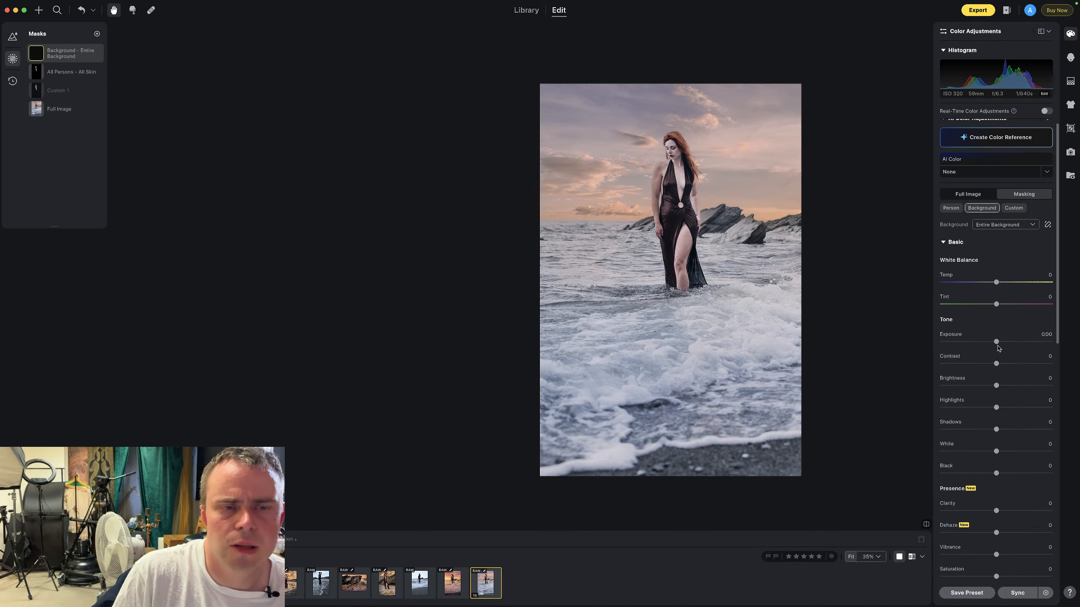
{"action": "left_click_drag", "start_coordinate": [995, 342], "coordinate": [986, 343]}
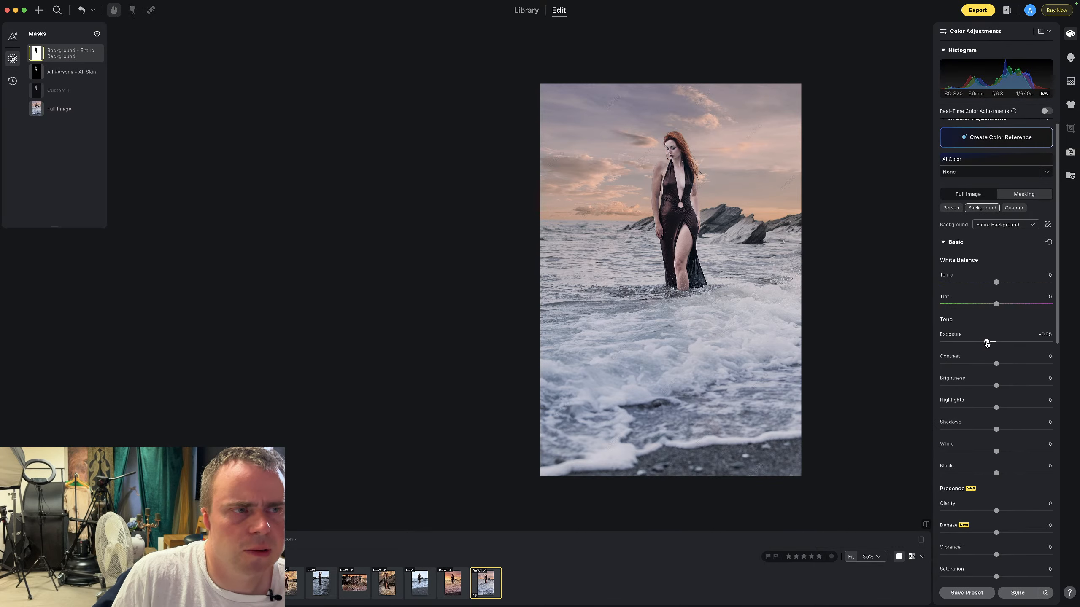
{"action": "left_click_drag", "start_coordinate": [985, 344], "coordinate": [1005, 343]}
Add a Sky background mask to the wading portrait and lower its exposure to -2.55
{"action": "left_click", "coordinate": [1023, 225]}
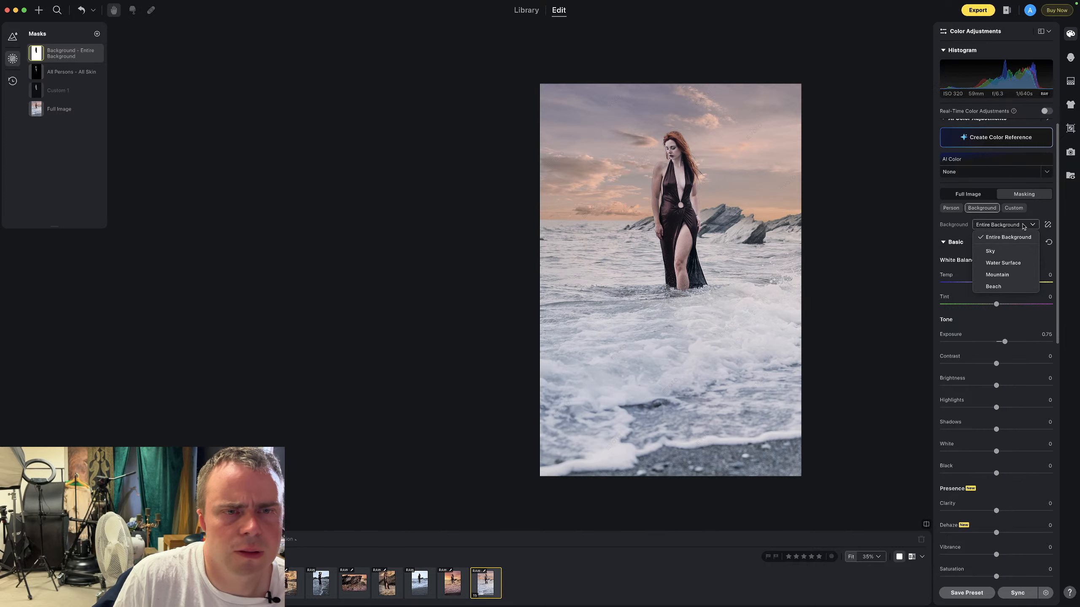
{"action": "left_click", "coordinate": [1014, 252]}
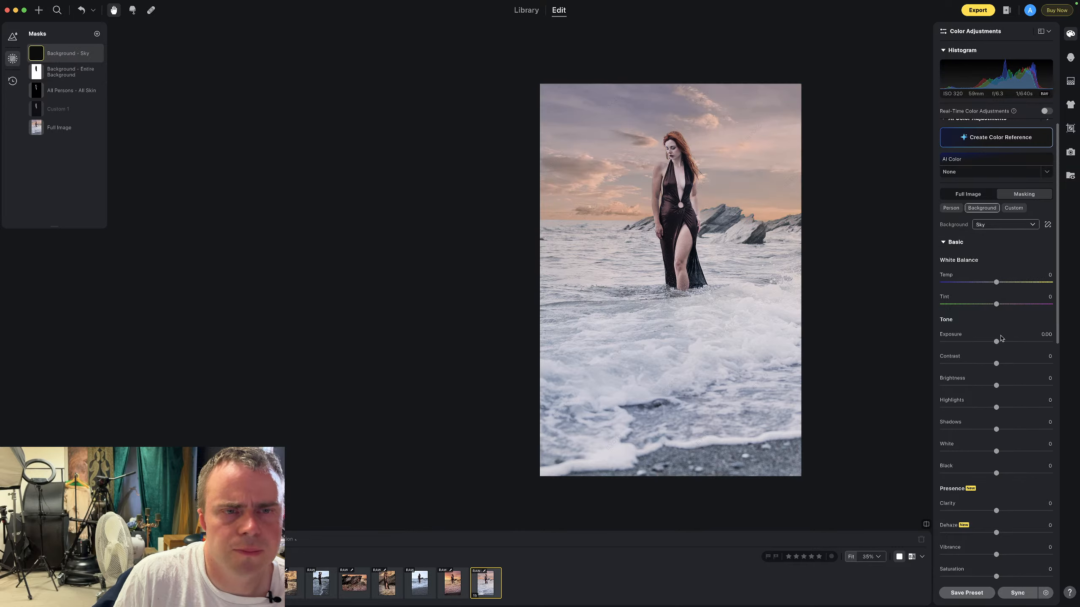
{"action": "left_click_drag", "start_coordinate": [996, 341], "coordinate": [987, 343]}
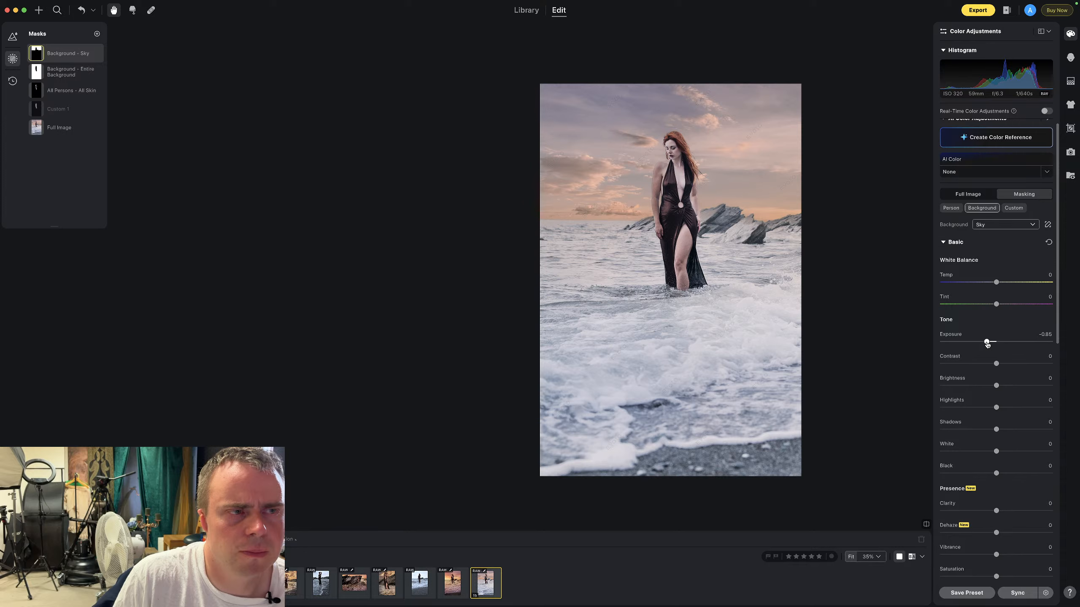
{"action": "left_click_drag", "start_coordinate": [987, 344], "coordinate": [978, 346]}
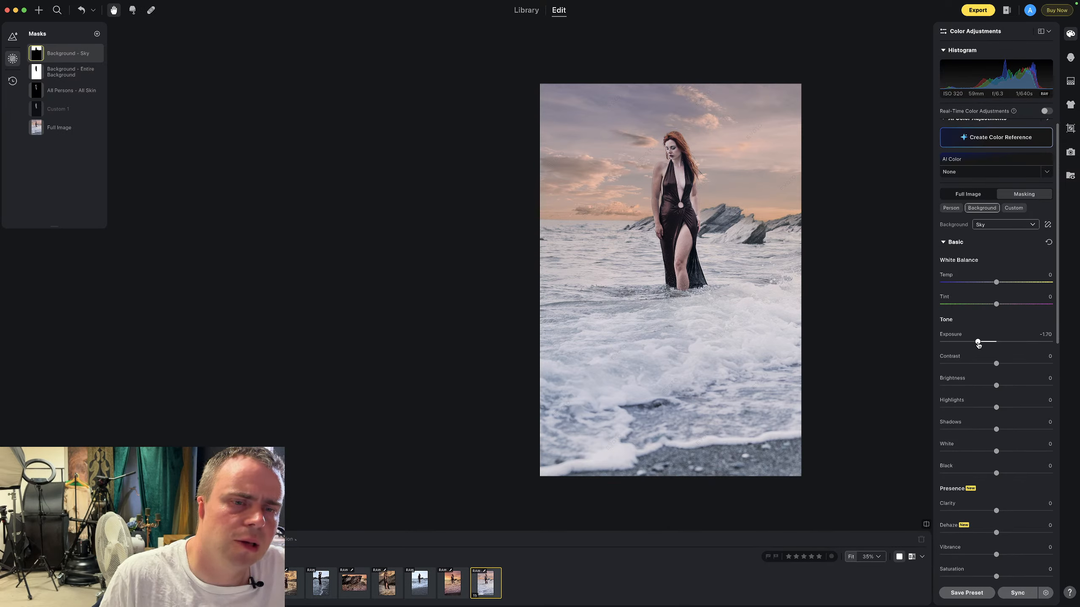
{"action": "left_click_drag", "start_coordinate": [978, 344], "coordinate": [968, 346]}
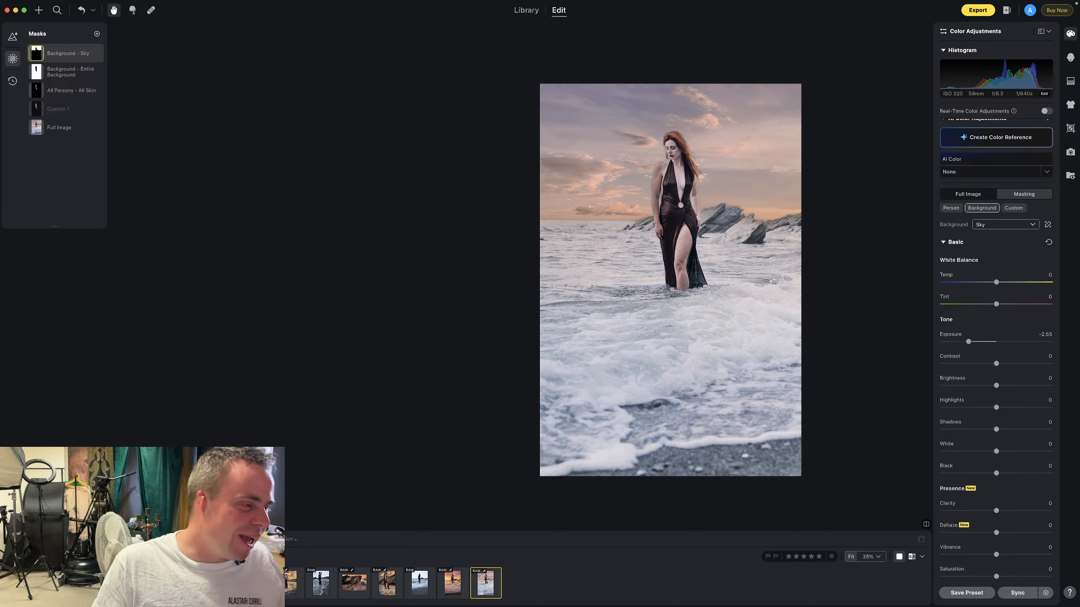
Open the orange-sky surf portrait, add an All Skin mask for Person 1 and set its exposure to 0.45
{"action": "left_click", "coordinate": [255, 583]}
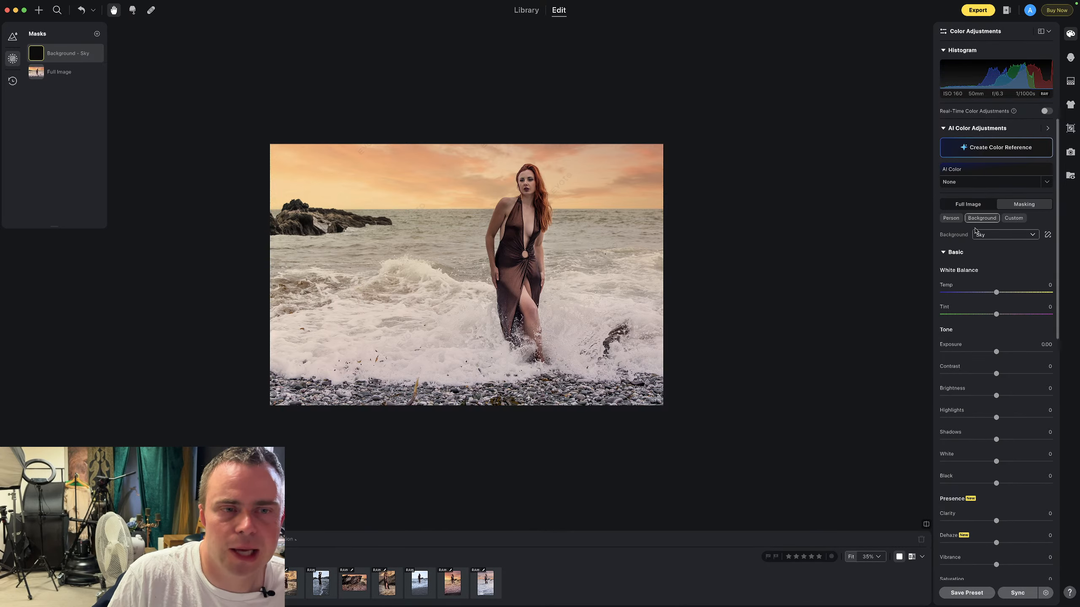
{"action": "left_click", "coordinate": [952, 218]}
{"action": "left_click", "coordinate": [976, 242]}
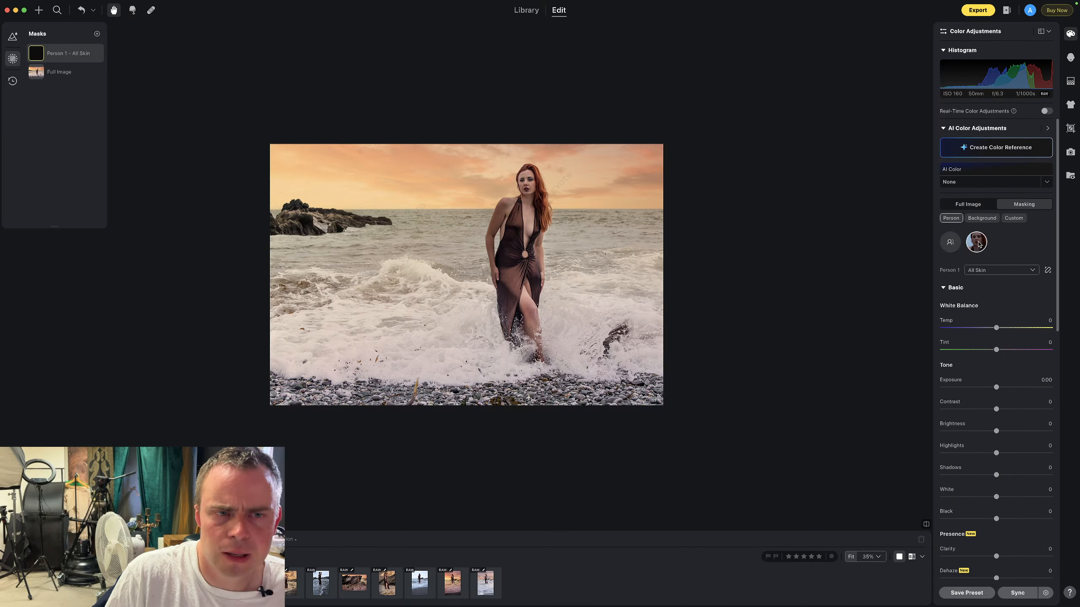
{"action": "left_click_drag", "start_coordinate": [997, 386], "coordinate": [997, 388]}
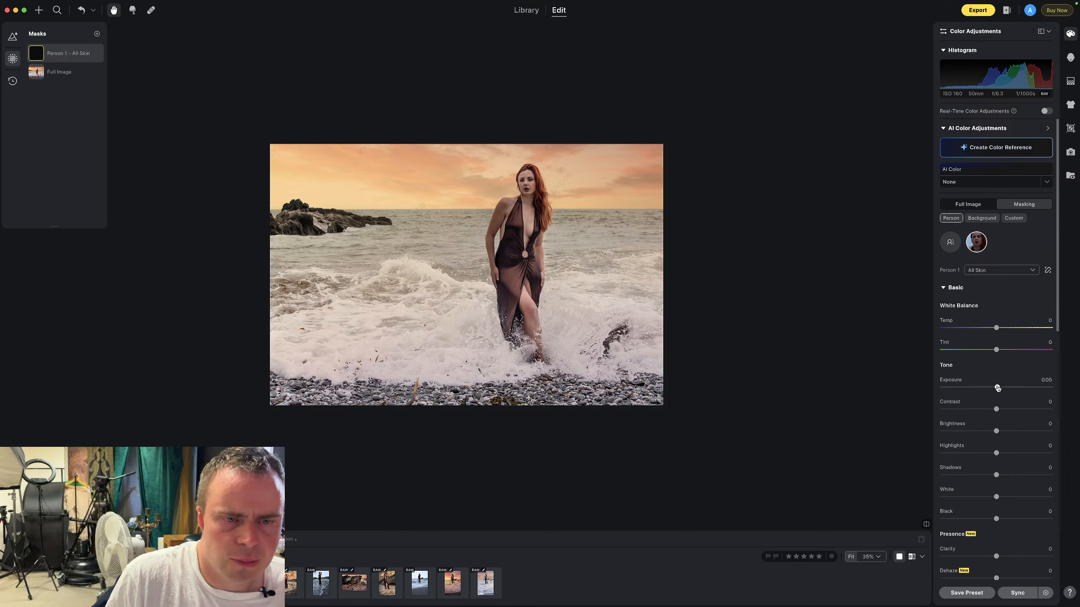
Add an Entire Person mask for Person 1 in the orange-sky portrait and set its exposure to 0.20
{"action": "left_click", "coordinate": [1000, 270]}
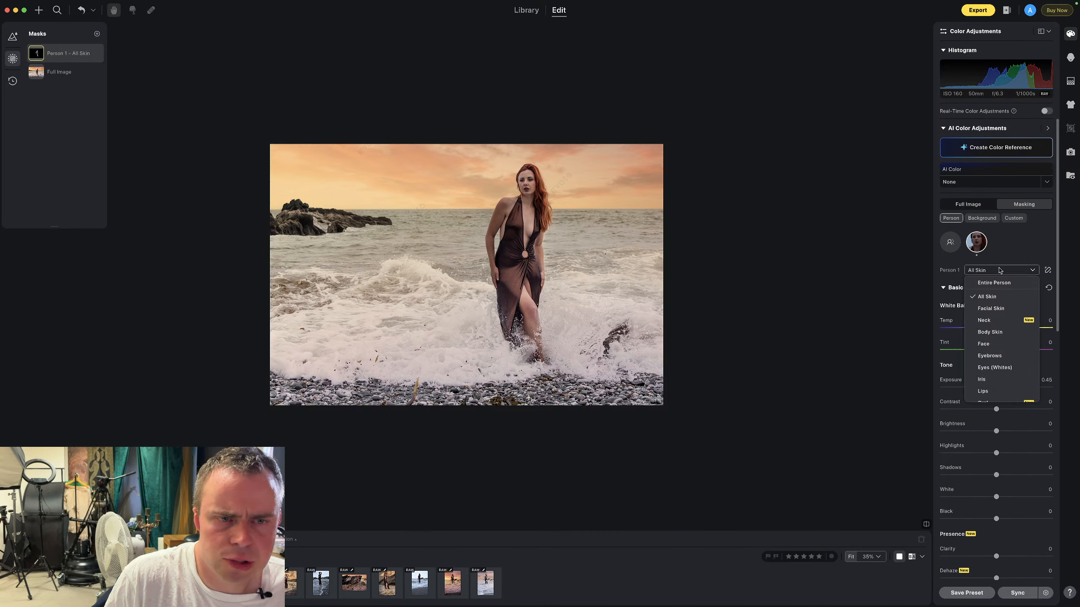
{"action": "left_click", "coordinate": [994, 283]}
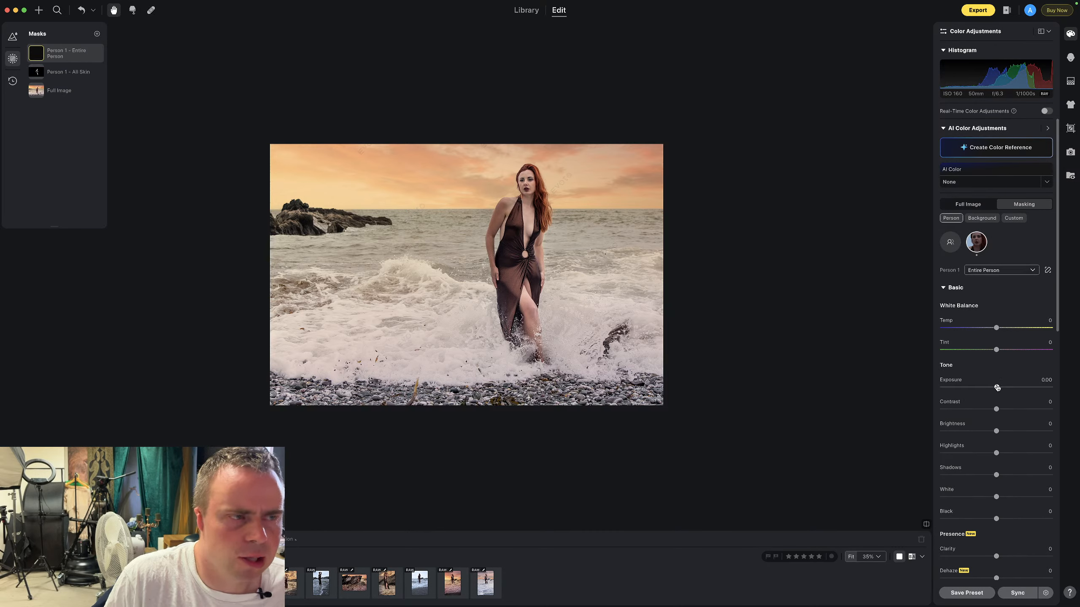
{"action": "left_click_drag", "start_coordinate": [1000, 388], "coordinate": [1002, 388]}
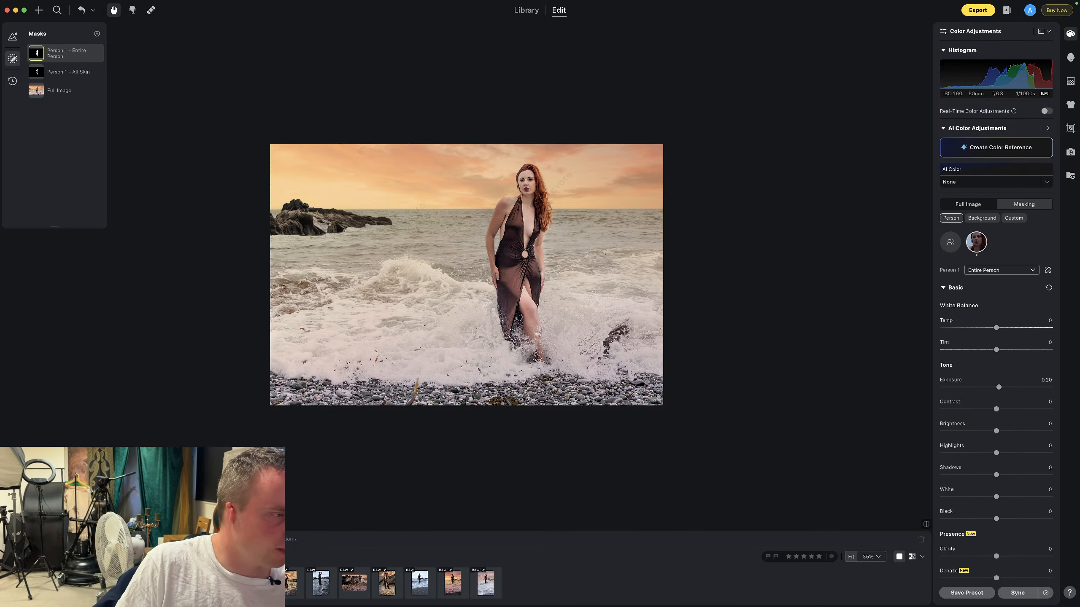
Open the pink-sky surf portrait, add an Entire Person mask for Person 1 and set its exposure to 0.30
{"action": "key", "text": "Right"}
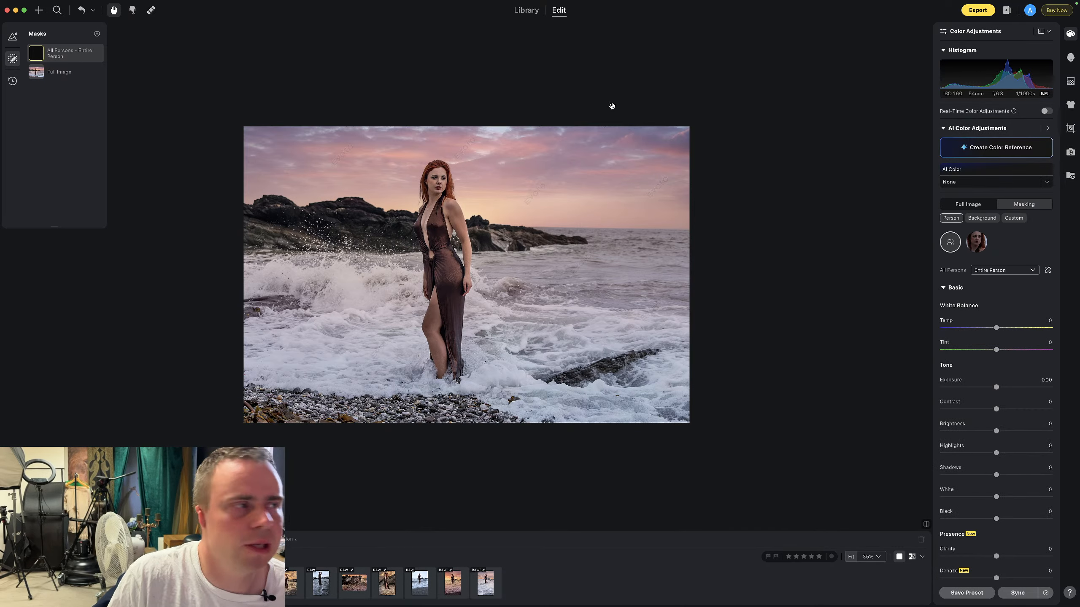
{"action": "left_click", "coordinate": [97, 34]}
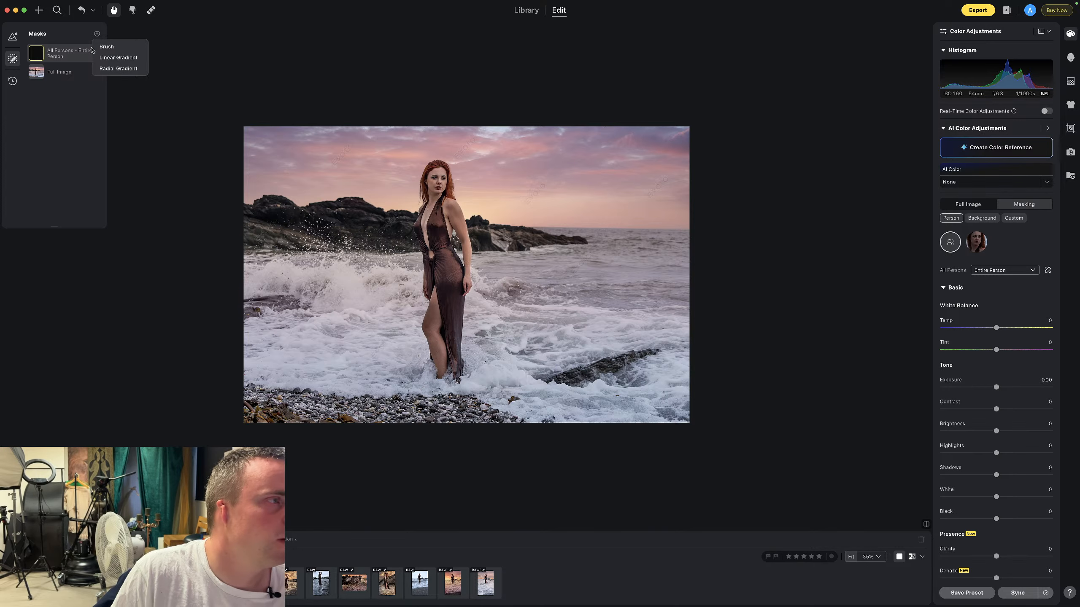
{"action": "left_click", "coordinate": [58, 55]}
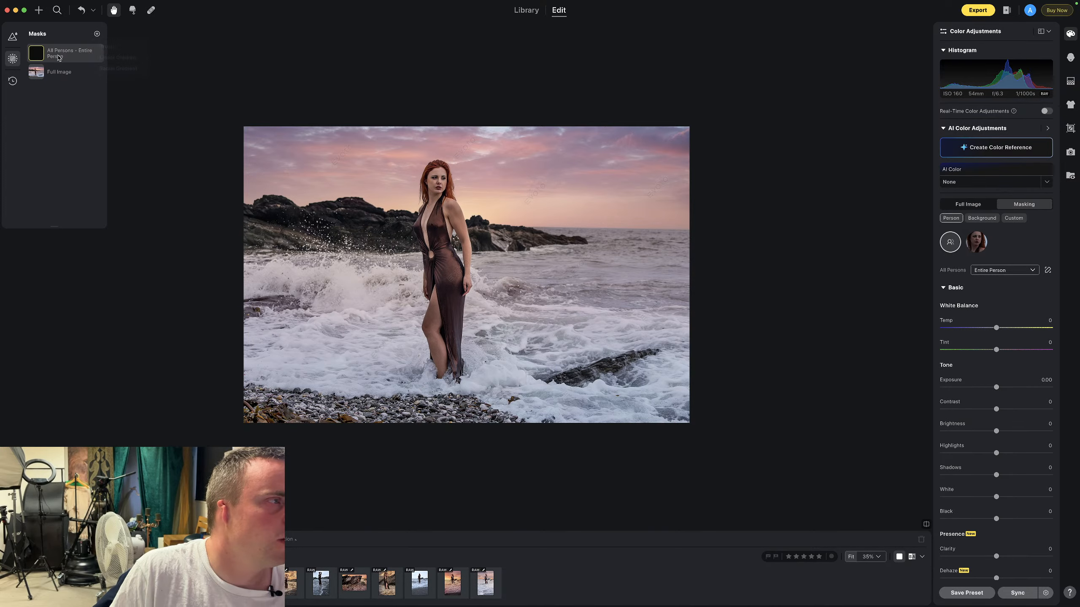
{"action": "left_click", "coordinate": [979, 242]}
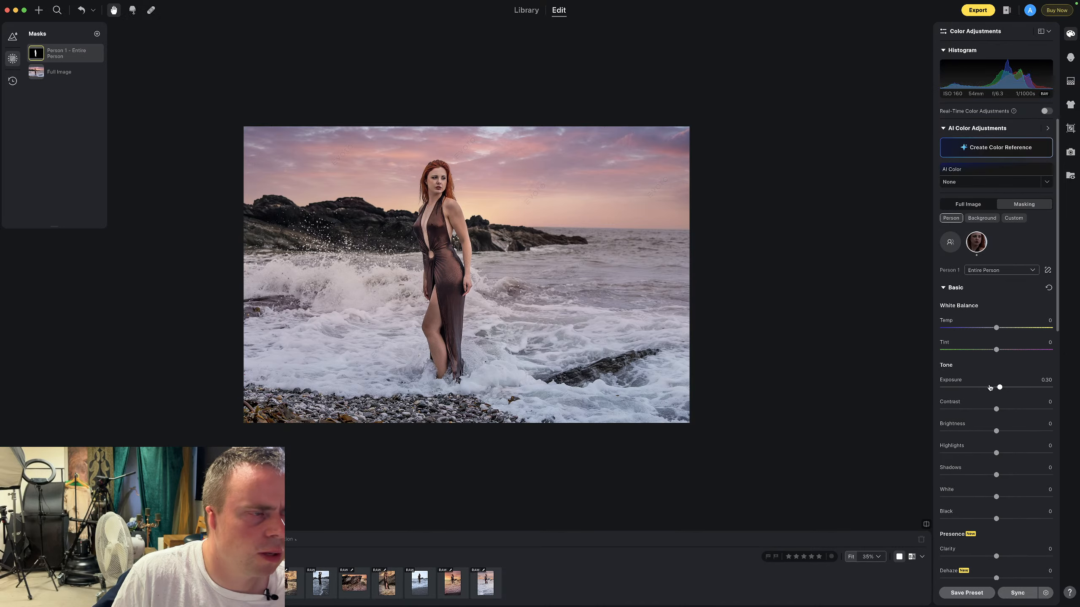
{"action": "scroll", "coordinate": [405, 186], "scroll_direction": "up", "scroll_amount": 5}
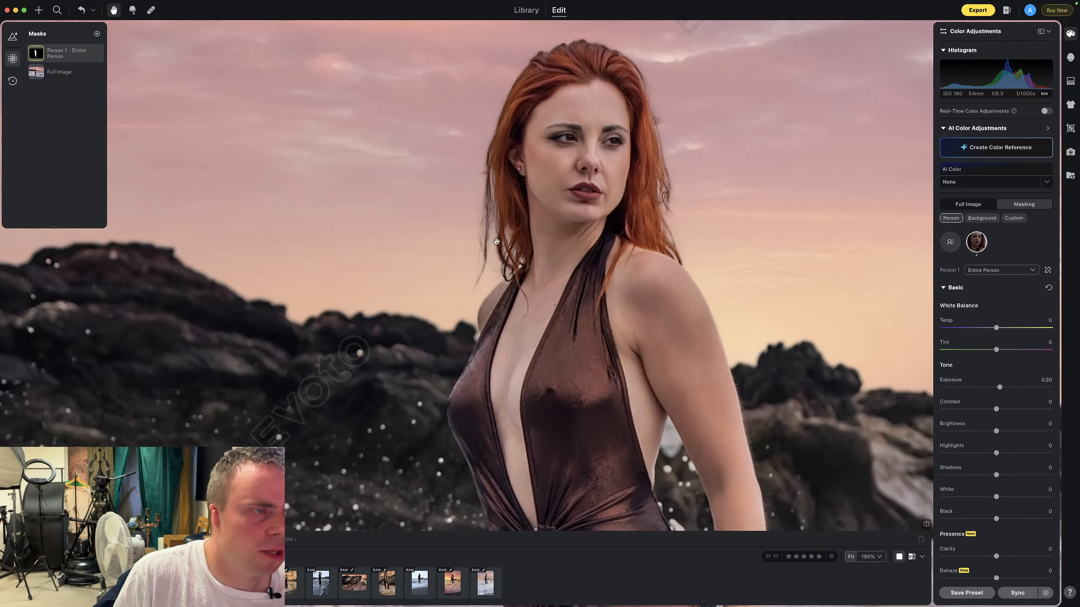
{"action": "scroll", "coordinate": [488, 258], "scroll_direction": "up", "scroll_amount": 5}
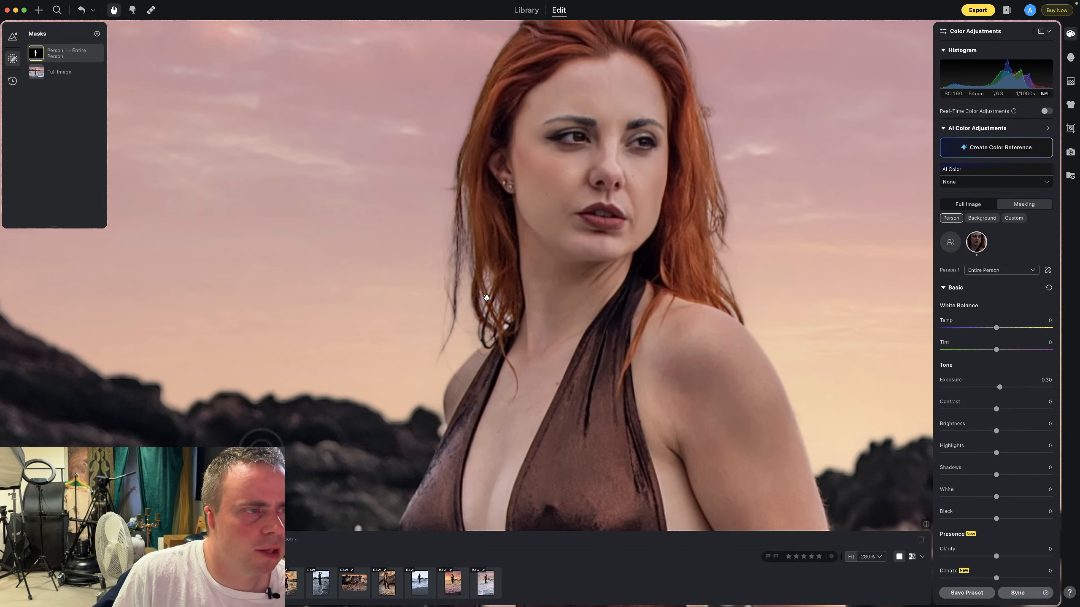
{"action": "scroll", "coordinate": [486, 305], "scroll_direction": "down", "scroll_amount": 2}
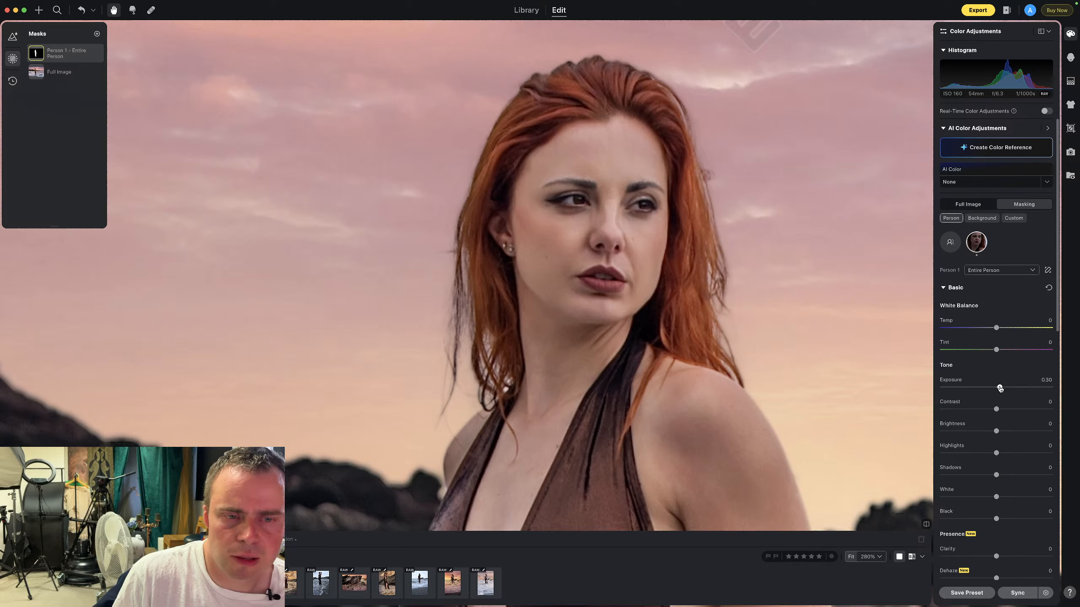
Set the exposure of the Entire Person mask in the pink-sky portrait to 0.75
{"action": "left_click_drag", "start_coordinate": [1003, 388], "coordinate": [1004, 388]}
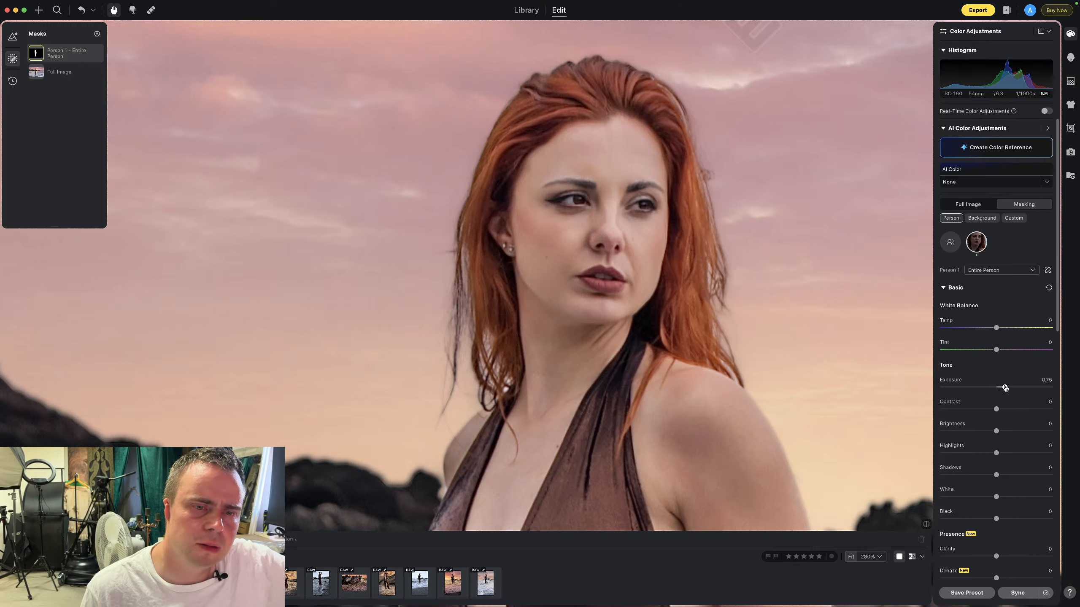
{"action": "left_click_drag", "start_coordinate": [1005, 388], "coordinate": [1006, 387]}
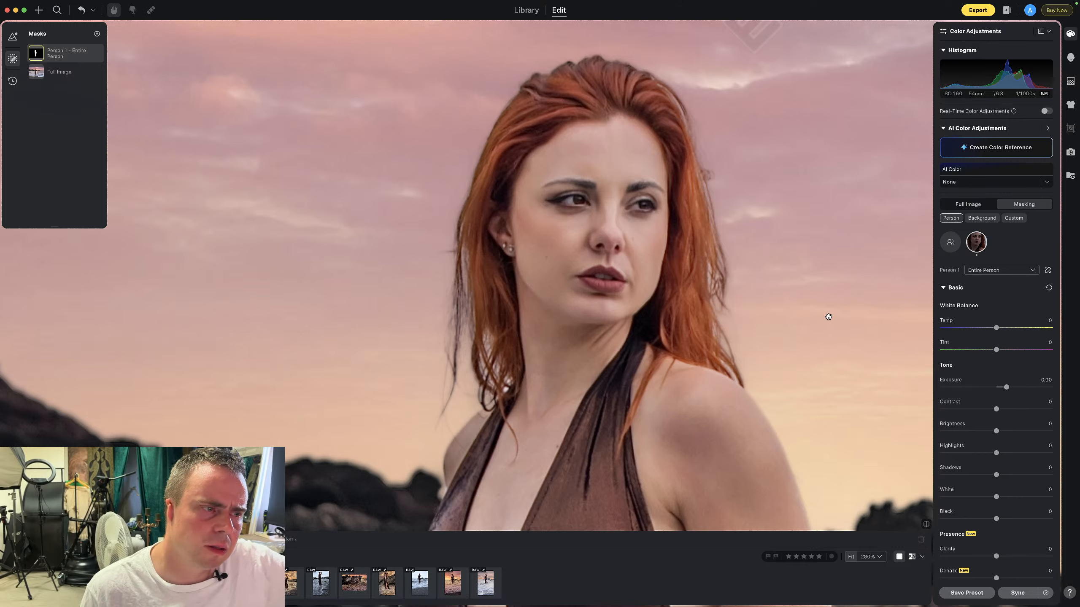
{"action": "scroll", "coordinate": [709, 285], "scroll_direction": "up", "scroll_amount": 1}
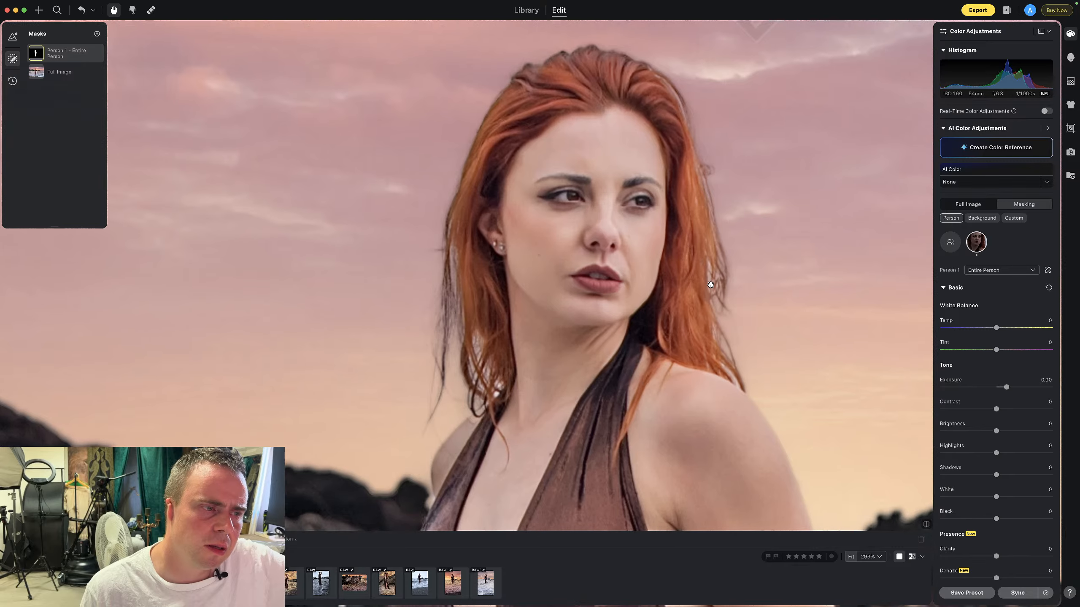
{"action": "scroll", "coordinate": [709, 285], "scroll_direction": "down", "scroll_amount": 5}
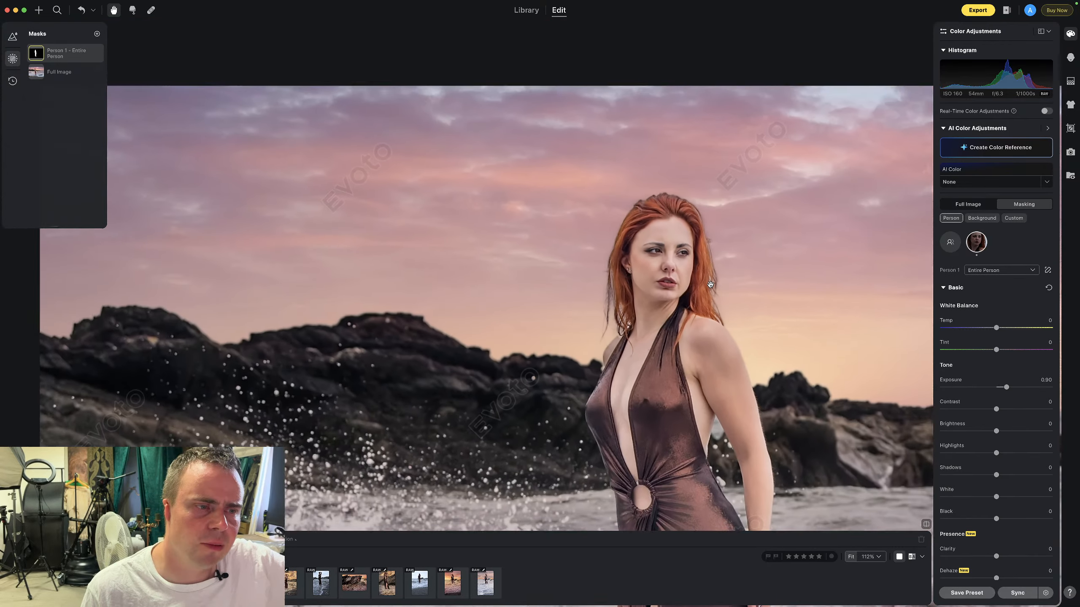
{"action": "scroll", "coordinate": [710, 284], "scroll_direction": "down", "scroll_amount": 4}
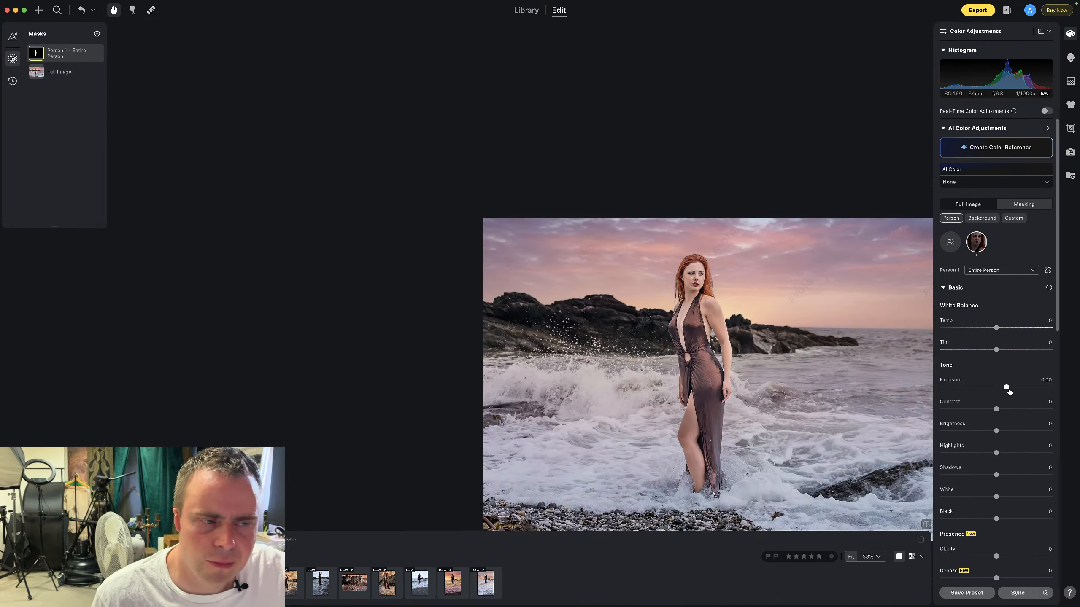
{"action": "left_click_drag", "start_coordinate": [1009, 392], "coordinate": [1008, 392]}
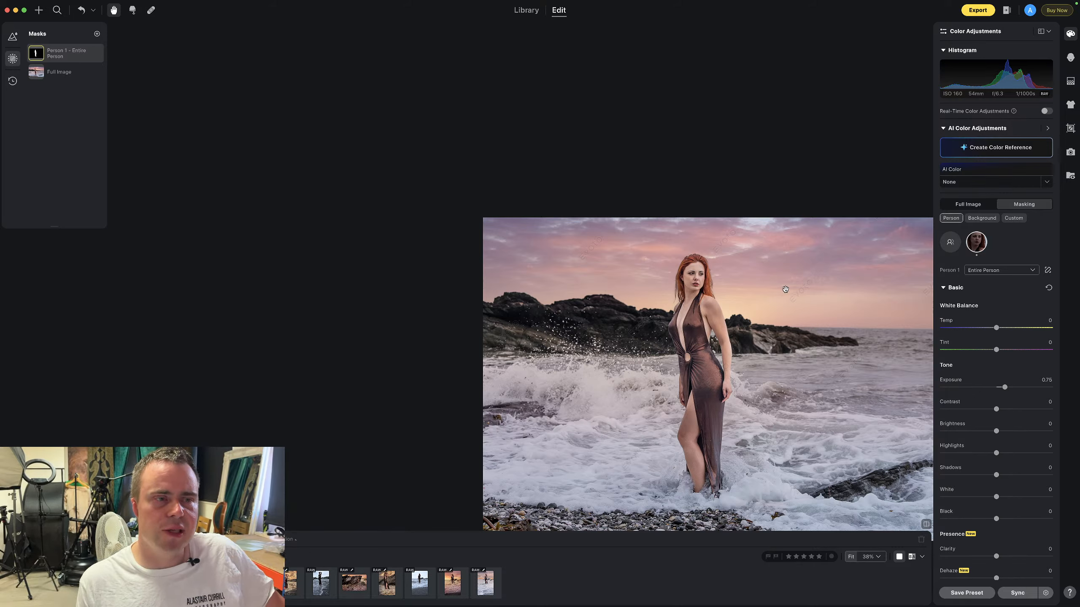
Crop the pink-sky portrait slightly tighter from its left edge, keeping the original proportions, and apply the crop
{"action": "key", "text": "w"}
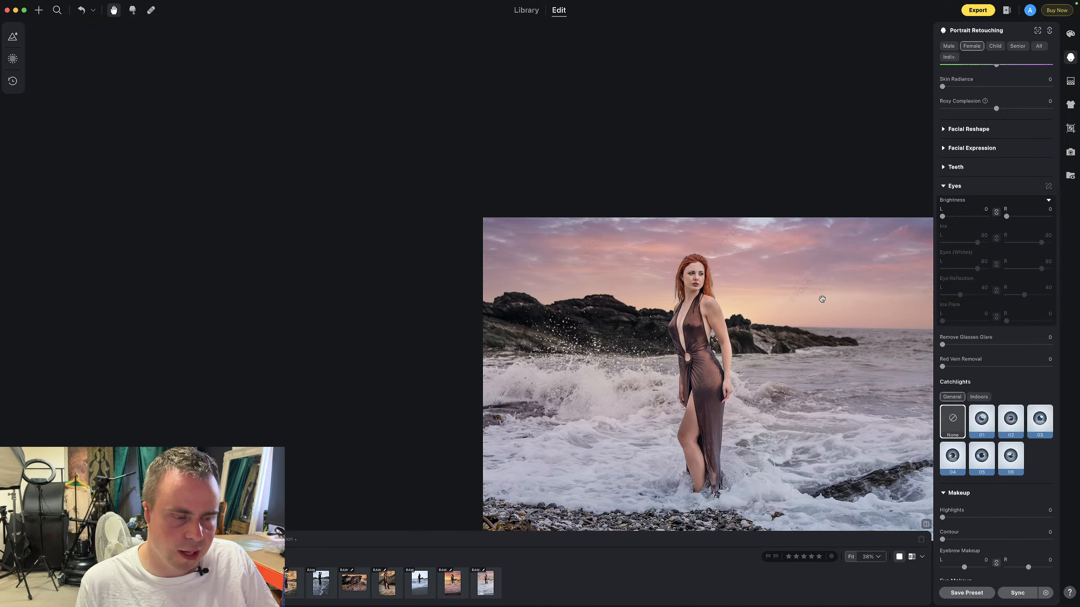
{"action": "key", "text": "c"}
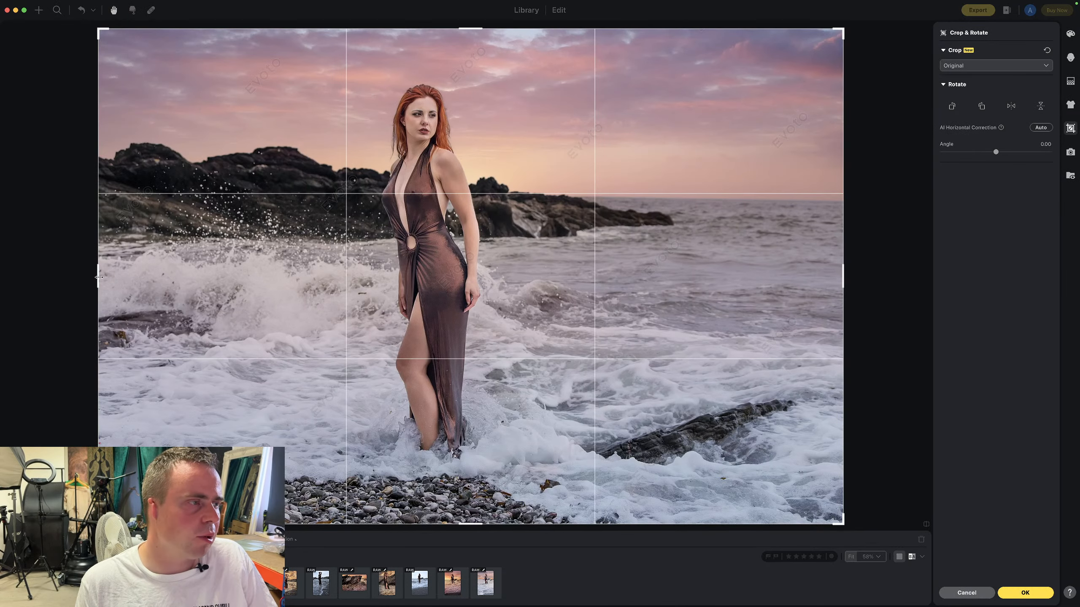
{"action": "left_click_drag", "start_coordinate": [99, 278], "coordinate": [161, 280]}
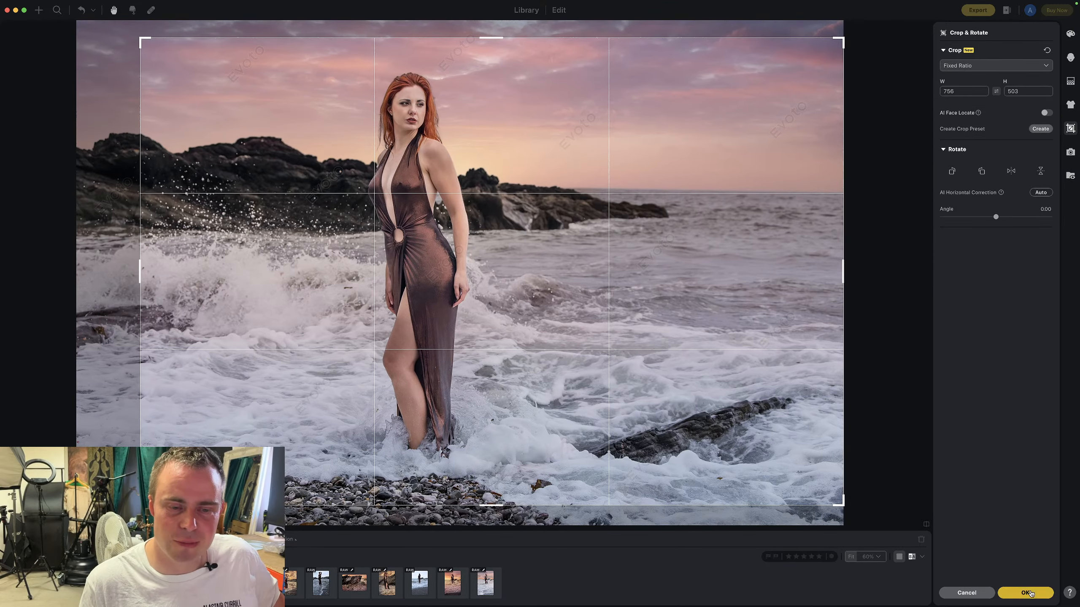
{"action": "left_click", "coordinate": [1025, 592]}
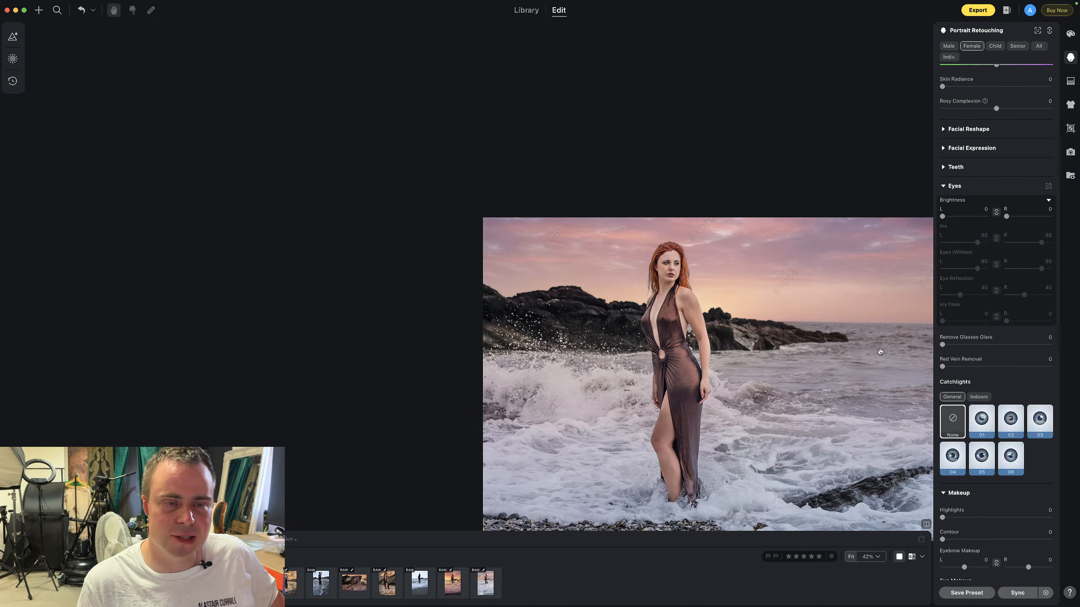
Open the portrait reclining on the large rock, add an Entire Person mask for Person 1 and set its exposure to 0.50
{"action": "scroll", "coordinate": [612, 184], "scroll_direction": "up", "scroll_amount": 3}
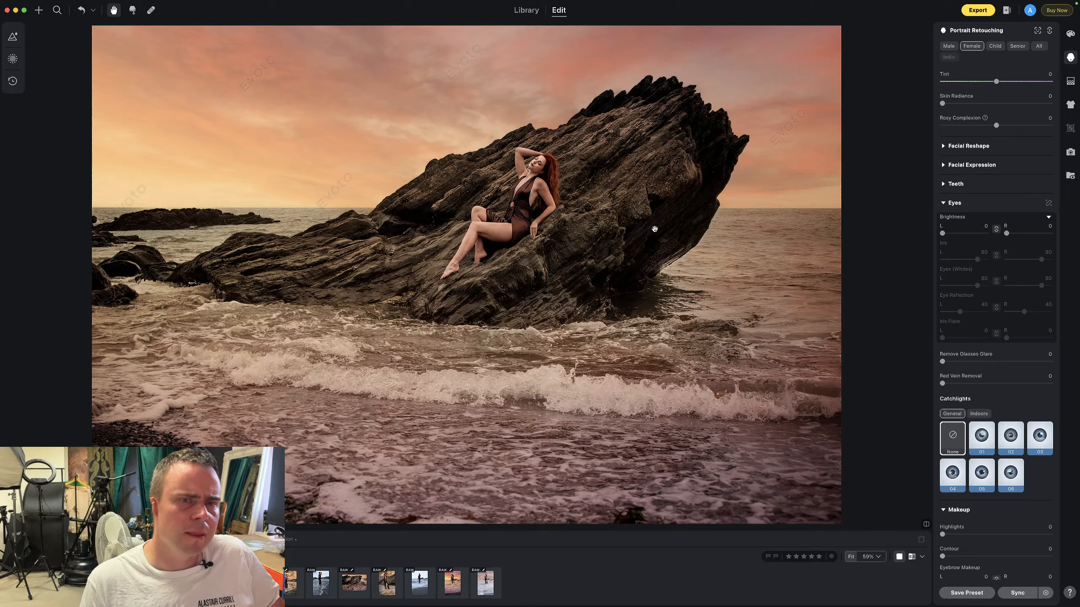
{"action": "left_click", "coordinate": [14, 59]}
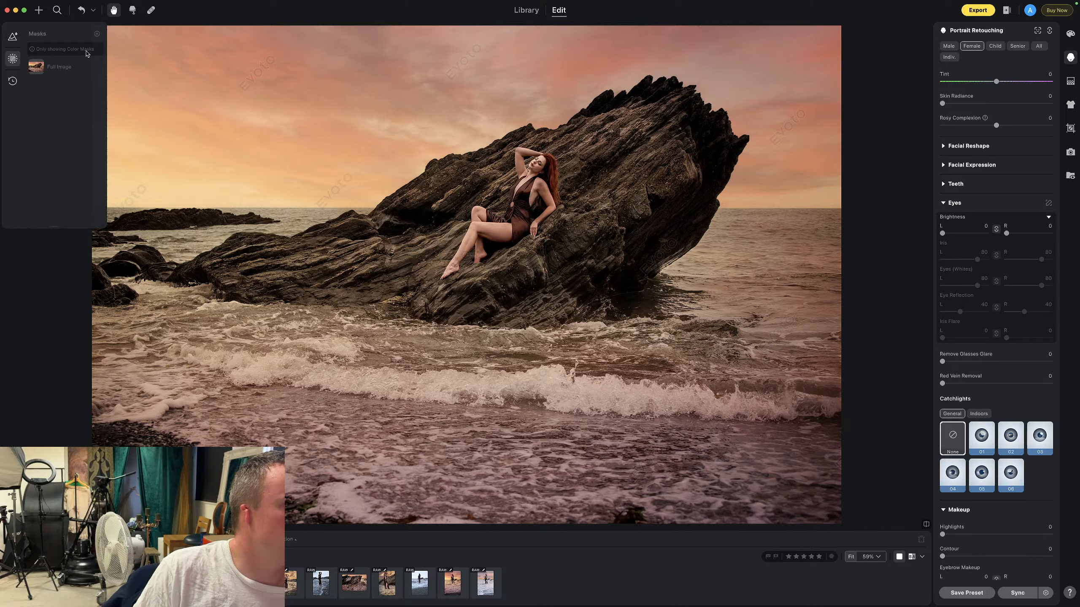
{"action": "left_click", "coordinate": [1070, 34]}
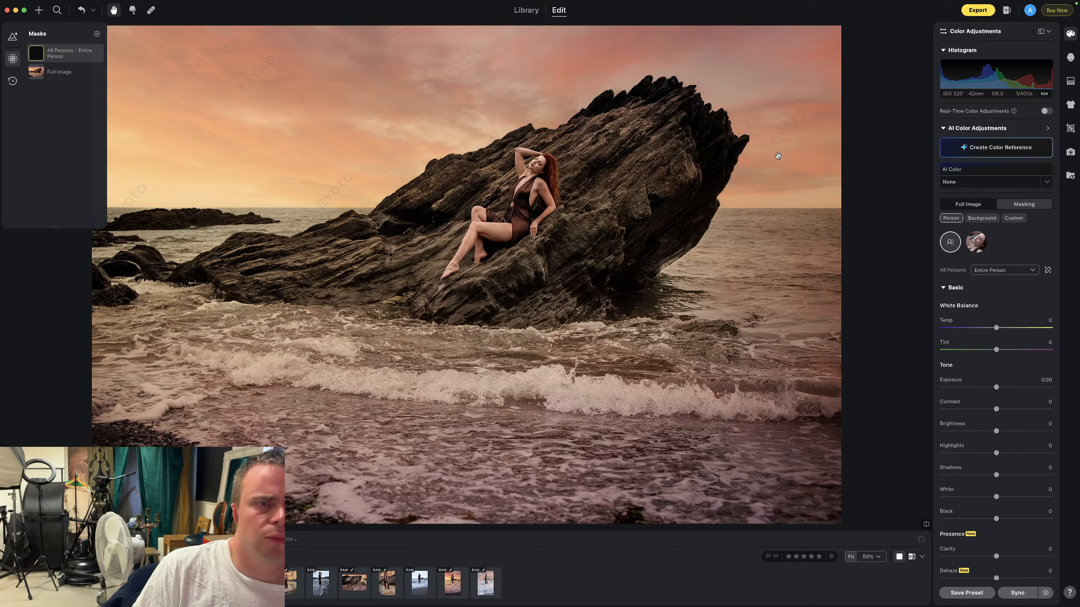
{"action": "left_click", "coordinate": [975, 242]}
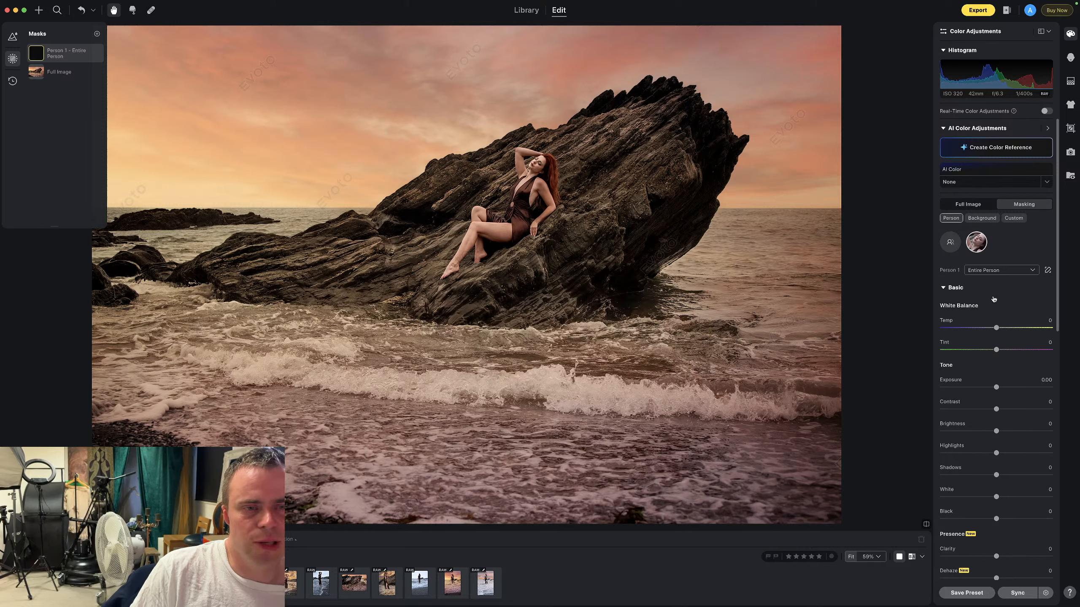
{"action": "left_click_drag", "start_coordinate": [995, 387], "coordinate": [1002, 389]}
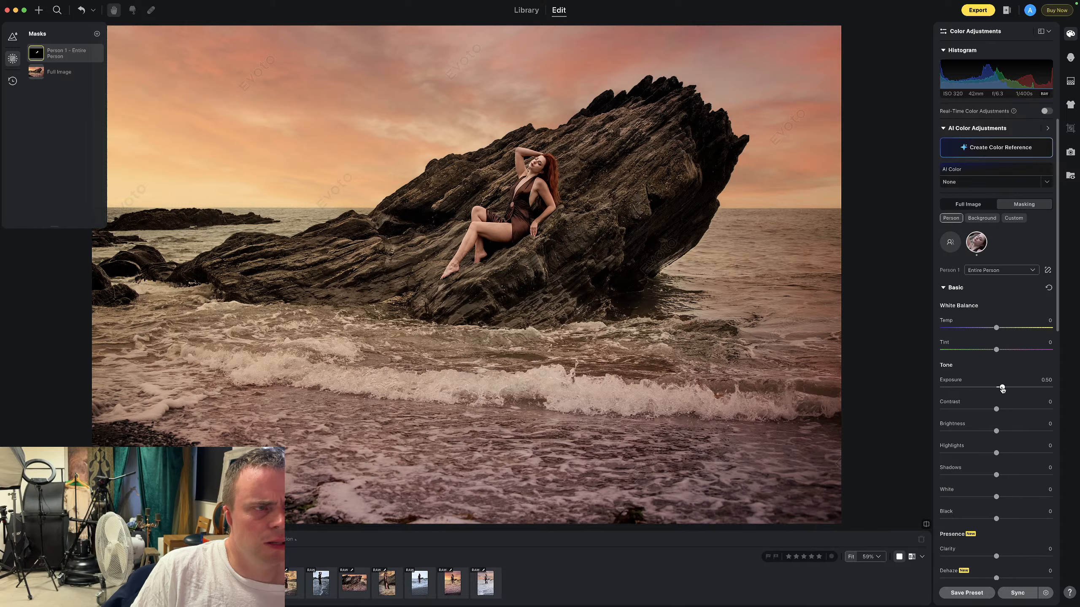
{"action": "left_click_drag", "start_coordinate": [1003, 389], "coordinate": [1001, 389]}
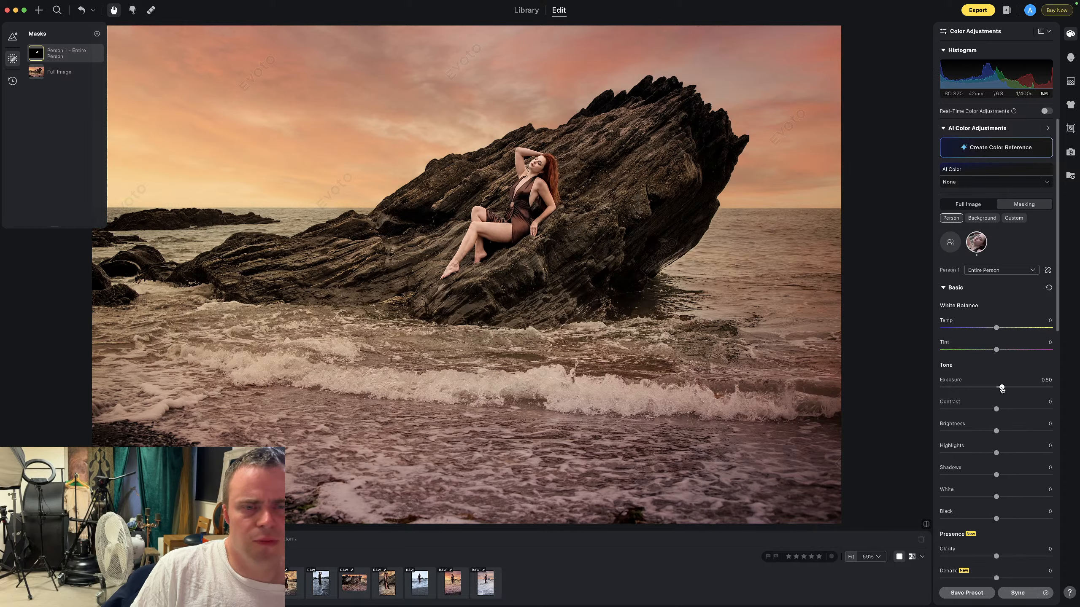